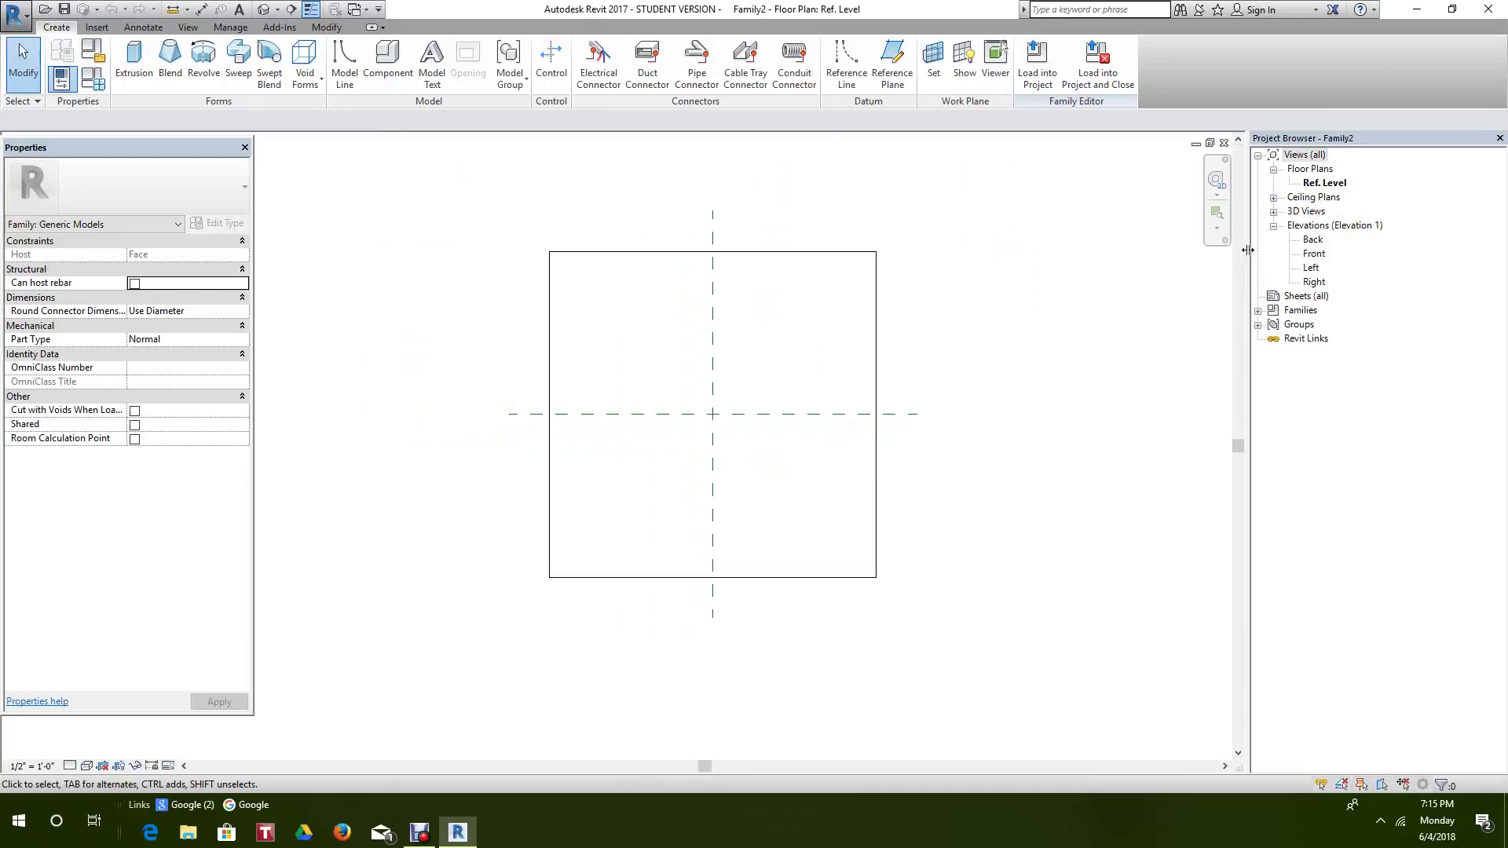
# - In the Right elevation, draw a vertical reference plane about 4" to the left of the Center (Front/Back) plane, extending below the box
pyautogui.doubleClick(1316, 282)
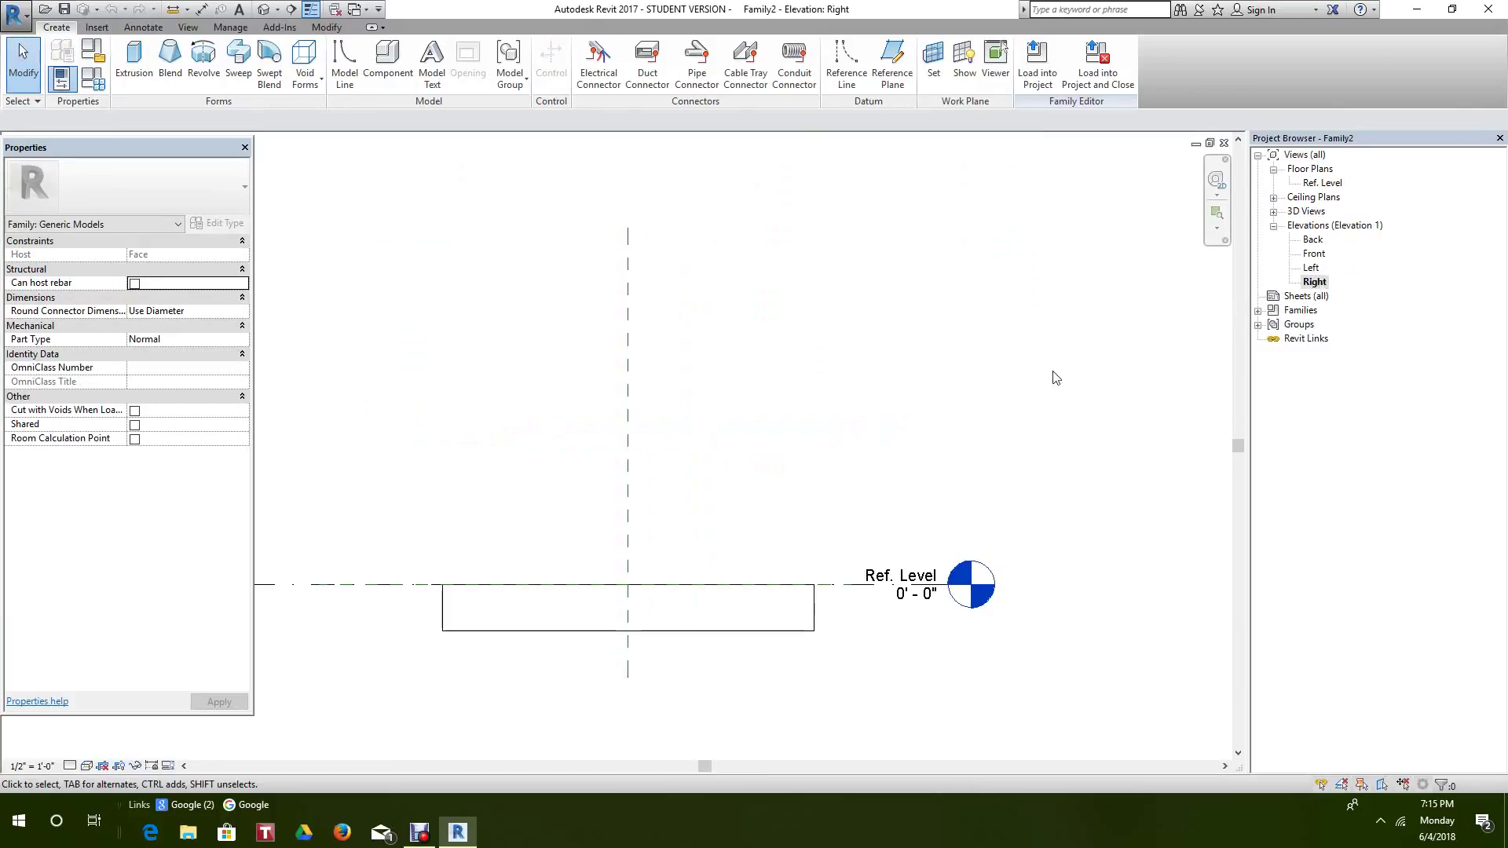
pyautogui.scroll(2, 844, 325)
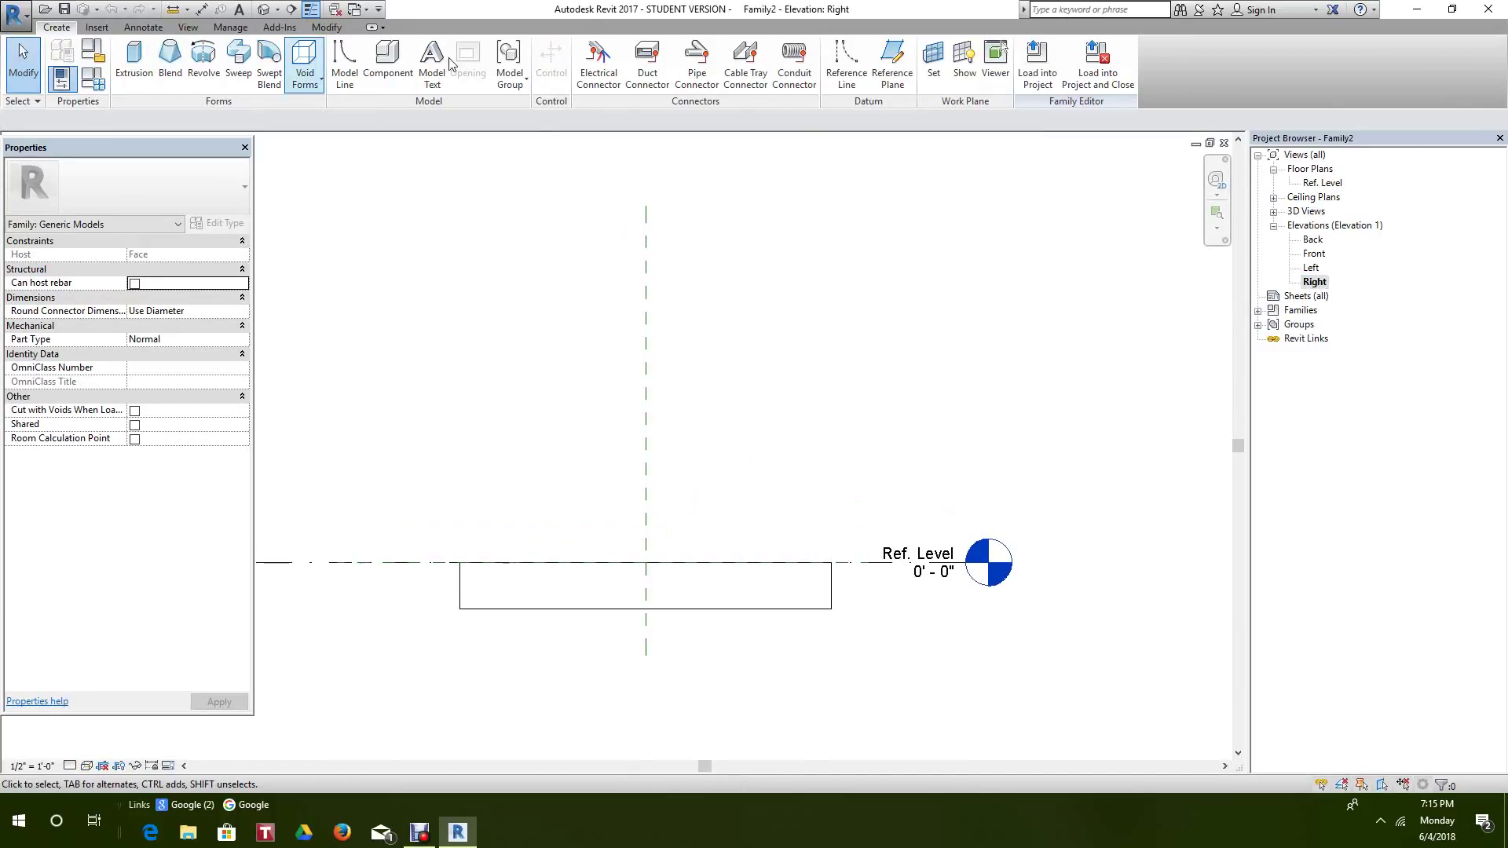
pyautogui.click(892, 59)
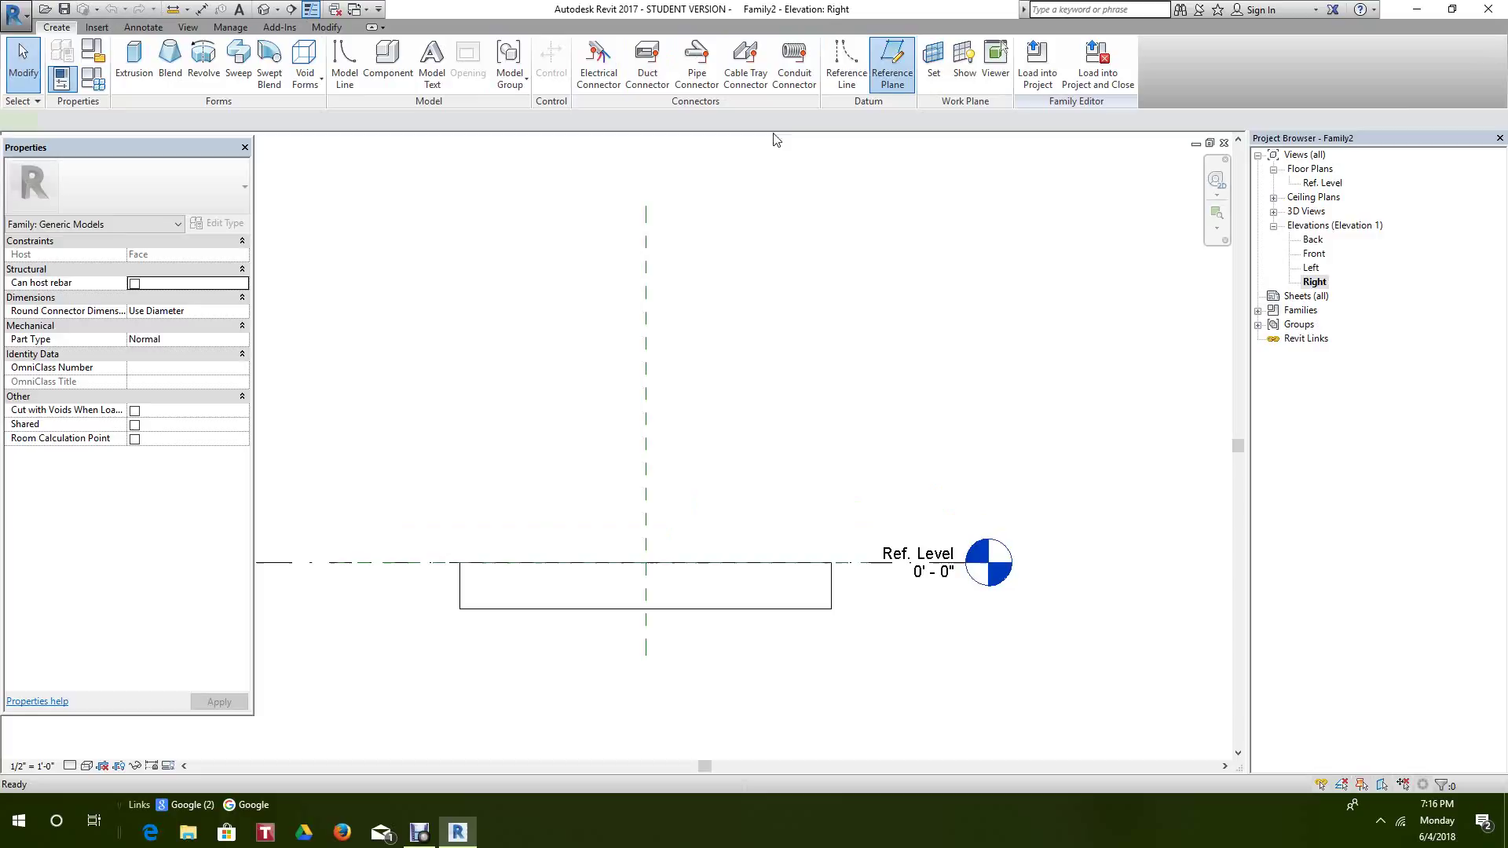
pyautogui.scroll(1, 638, 209)
pyautogui.click(629, 205)
pyautogui.scroll(-1, 586, 401)
pyautogui.moveTo(589, 450); pyautogui.dragTo(609, 377, button='middle')
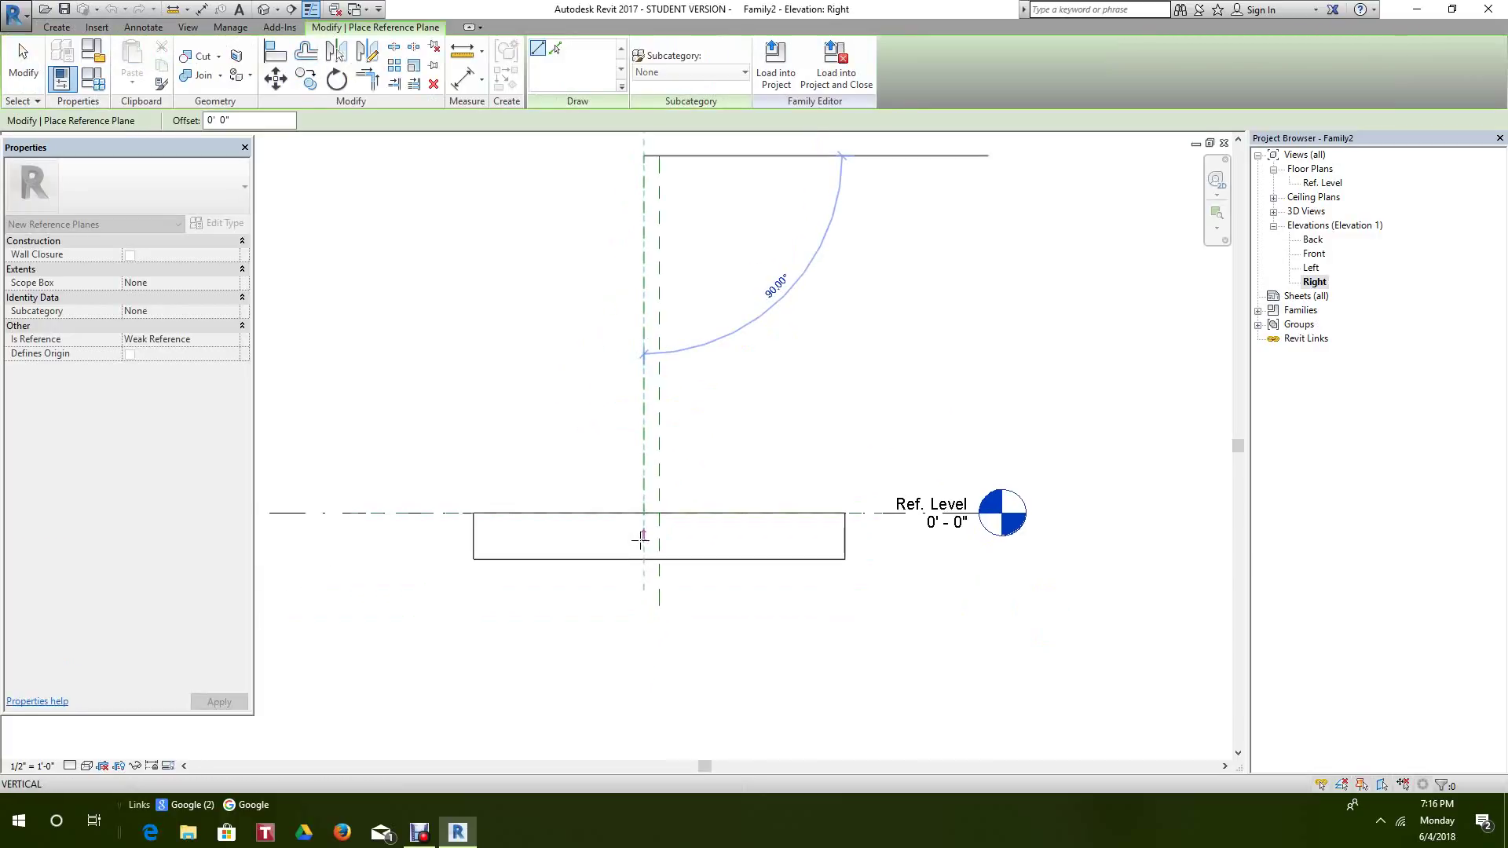
pyautogui.click(649, 606)
pyautogui.rightClick(747, 463)
pyautogui.click(788, 473)
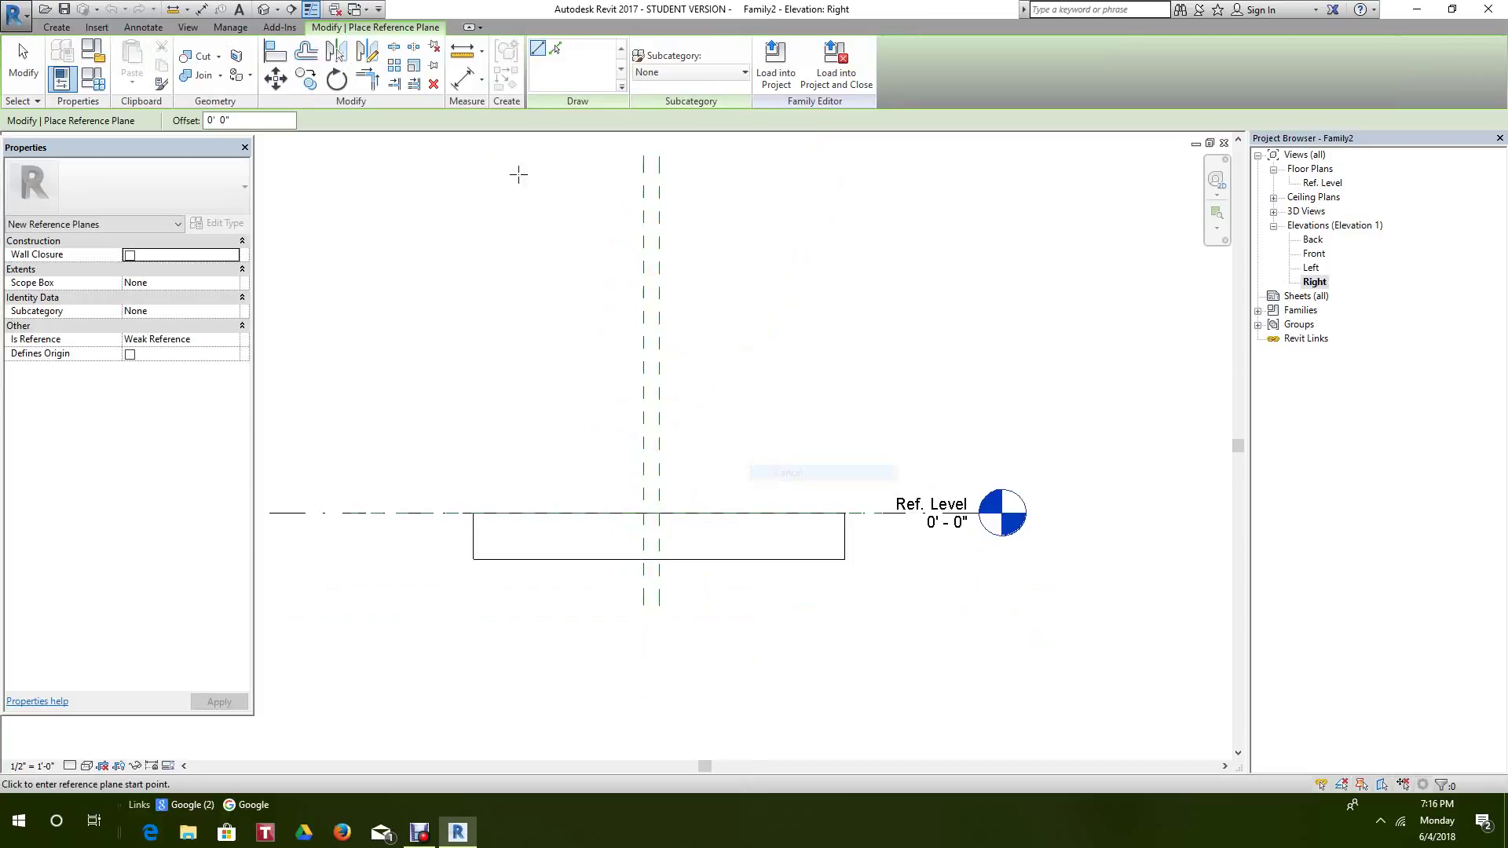
pyautogui.scroll(1, 464, 175)
pyautogui.rightClick(468, 177)
pyautogui.click(487, 187)
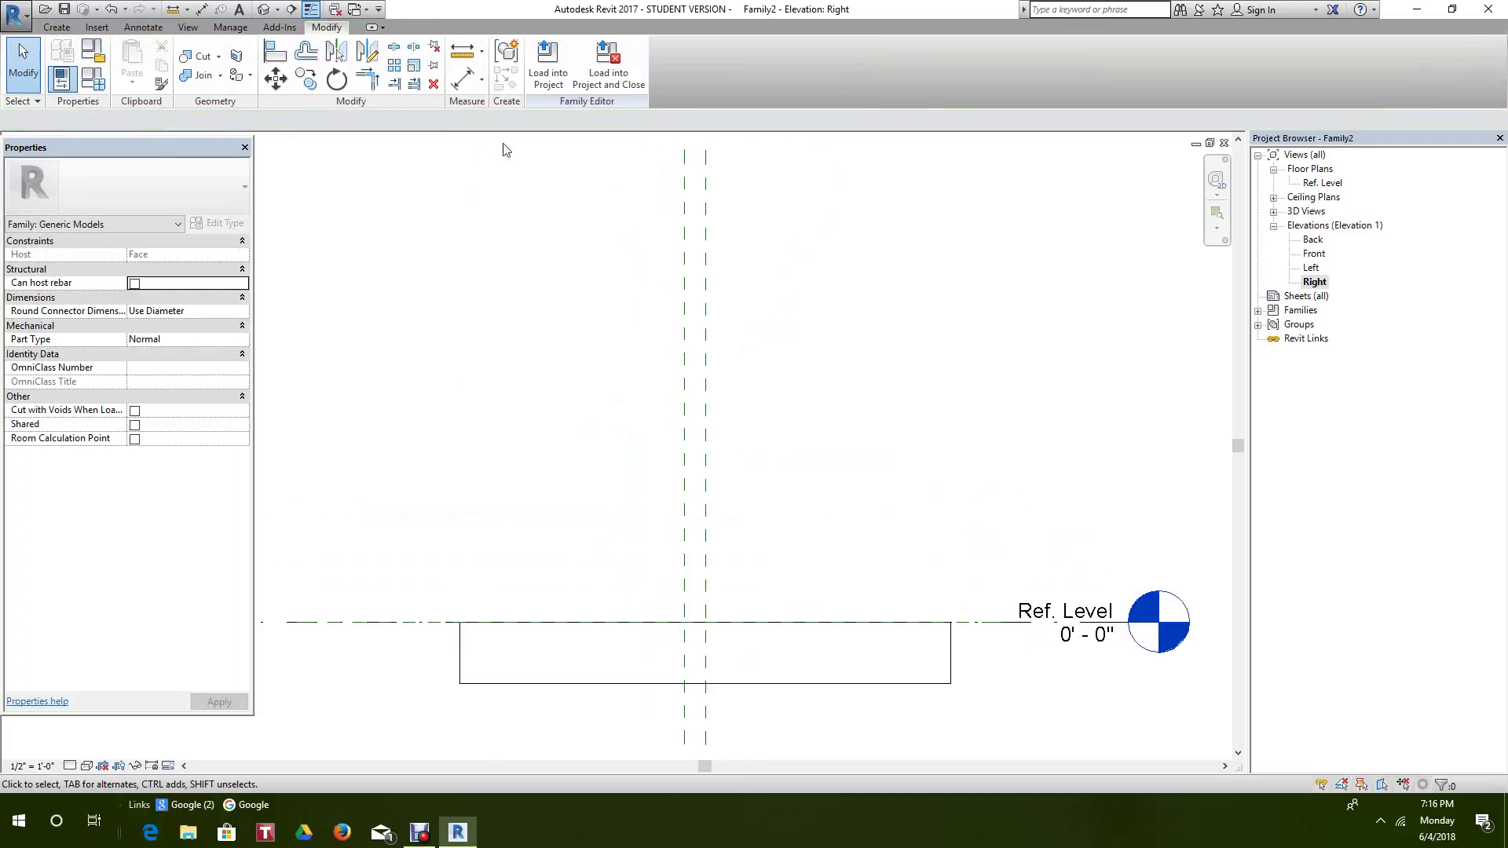
# - Mirror the new vertical reference plane about the Center (Front/Back) plane, keeping the original as a copy
pyautogui.click(690, 342)
pyautogui.click(367, 50)
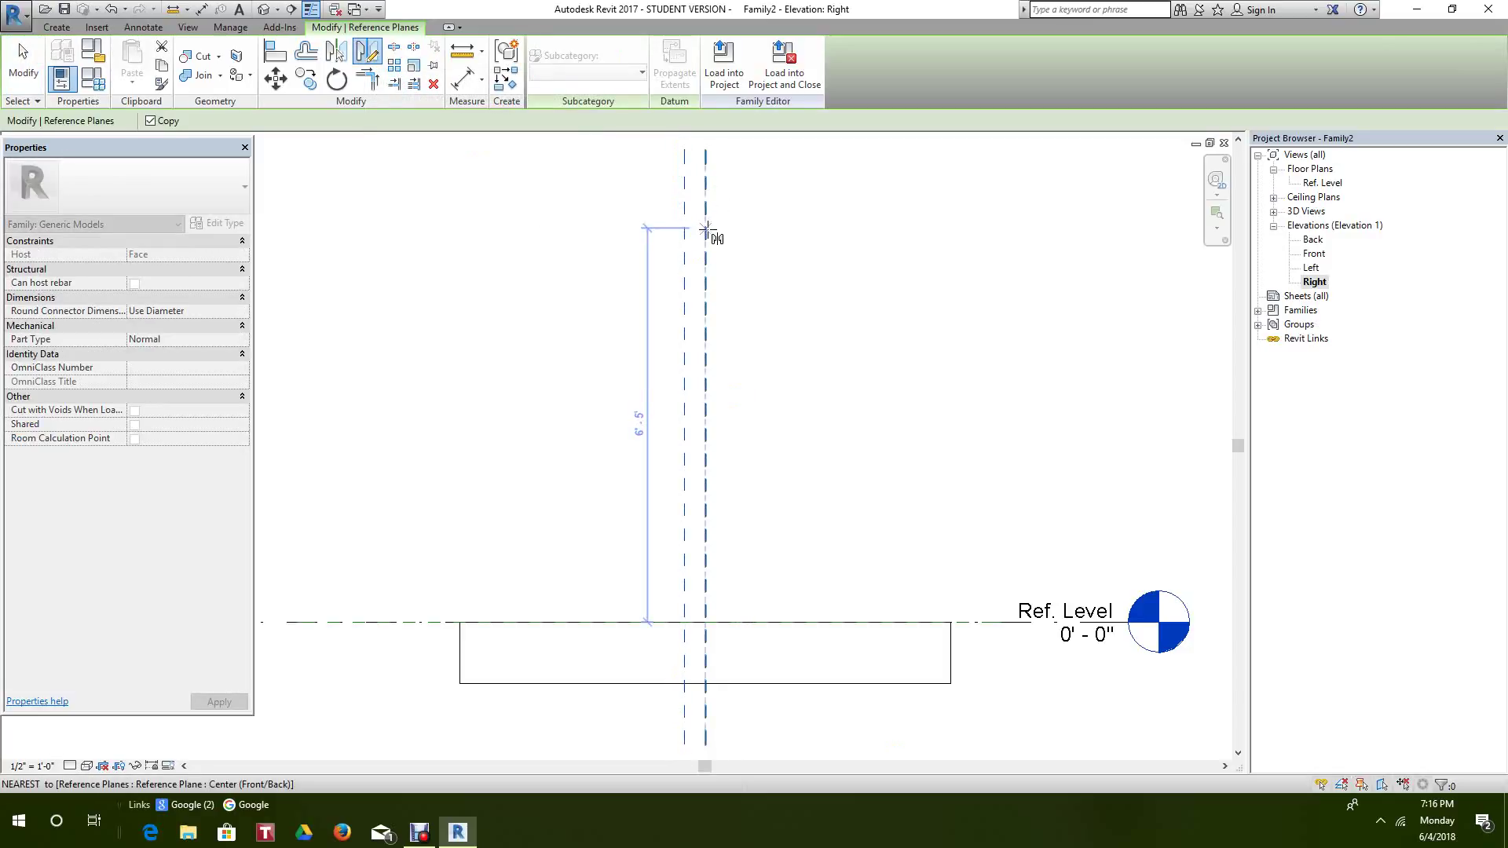
pyautogui.click(706, 233)
pyautogui.click(706, 309)
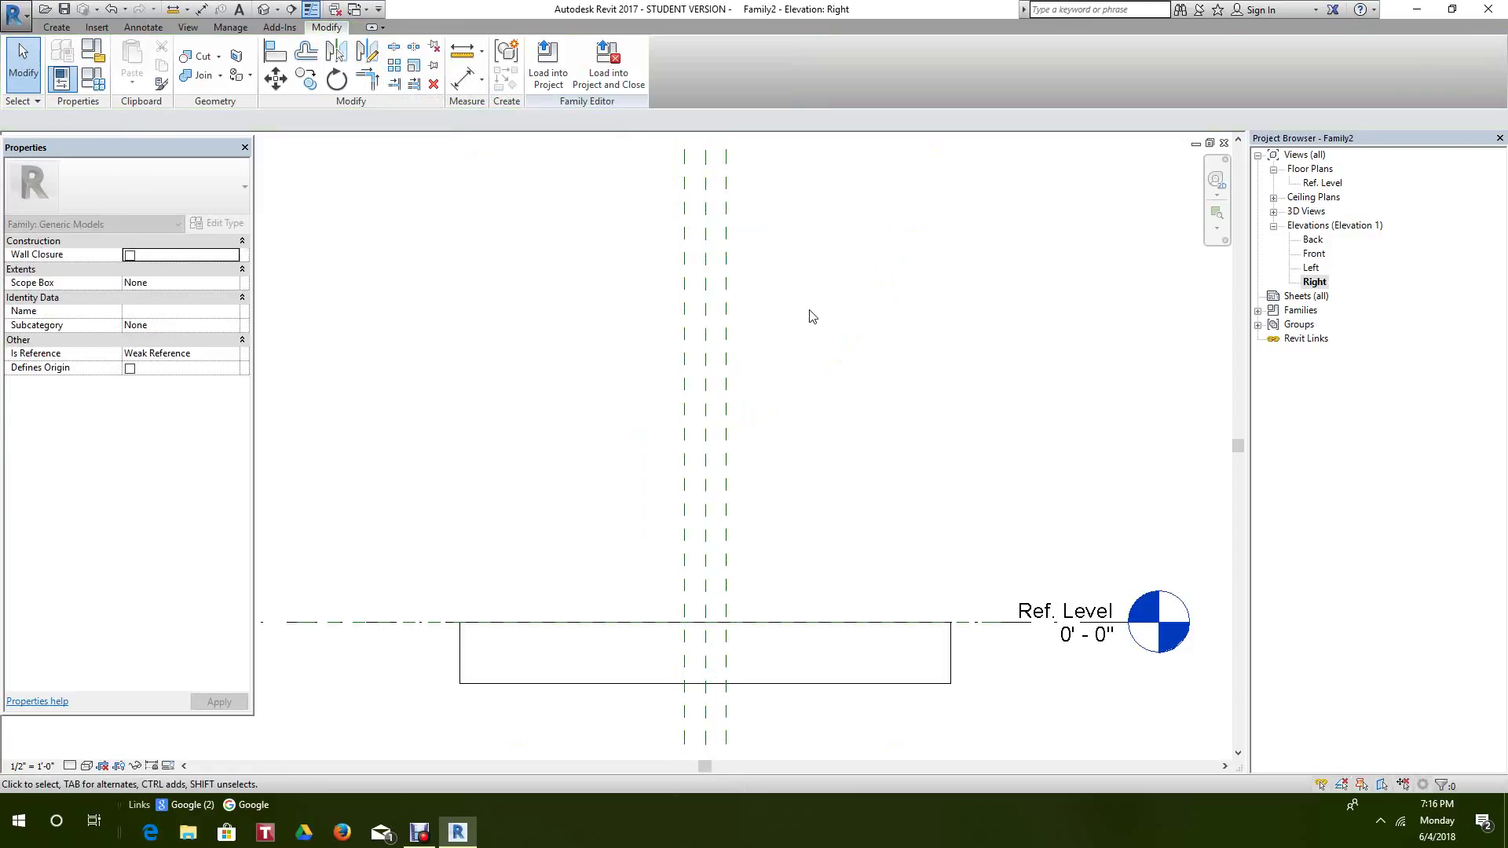
# - Draw a horizontal reference plane about 6'-8" above Ref. Level, crossing the three vertical planes
pyautogui.scroll(-5, 797, 296)
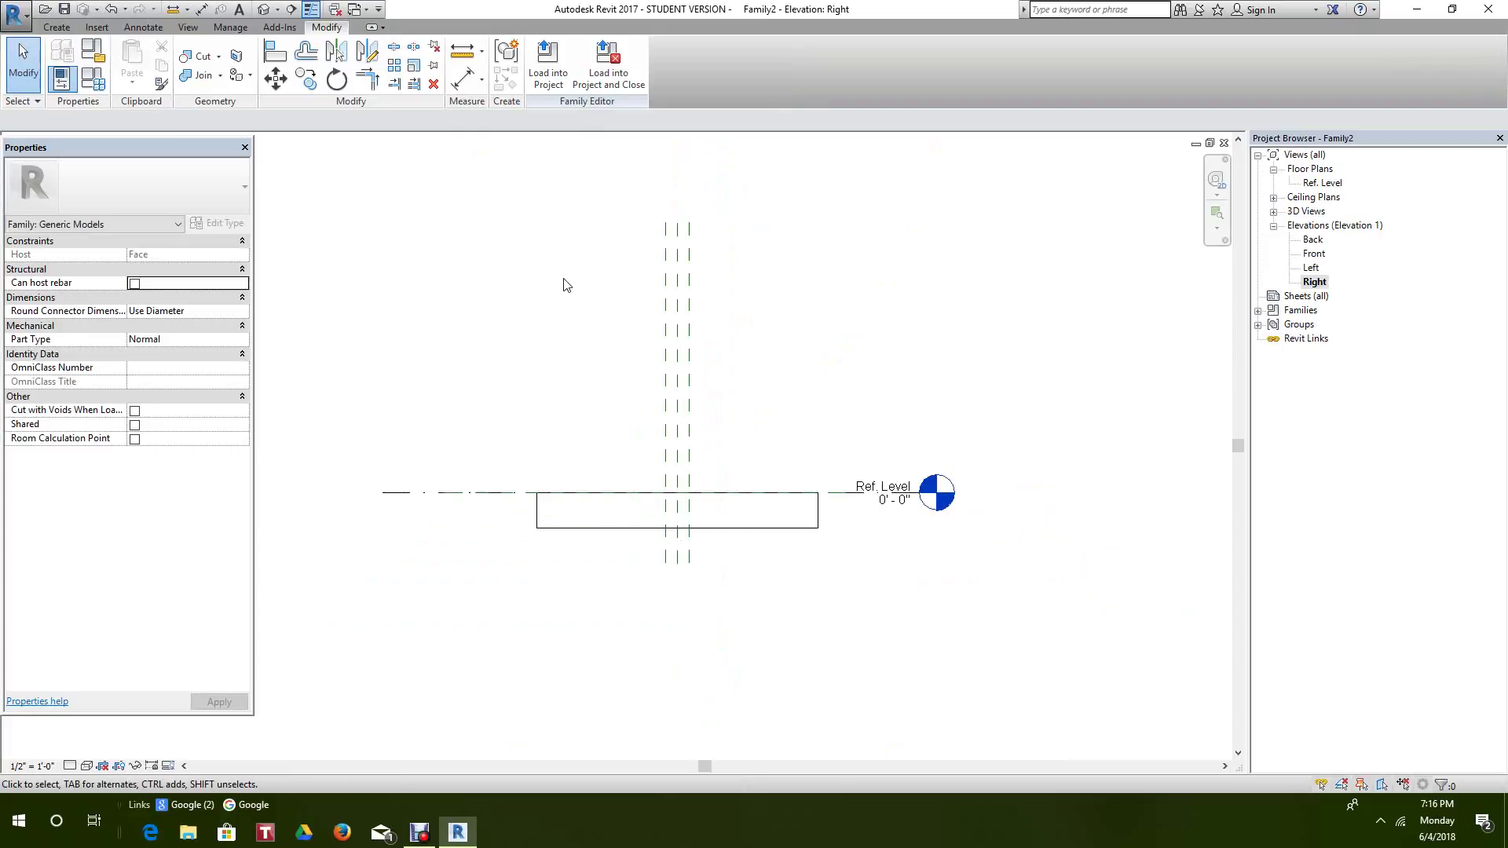
pyautogui.scroll(-1, 550, 295)
pyautogui.scroll(2, 536, 301)
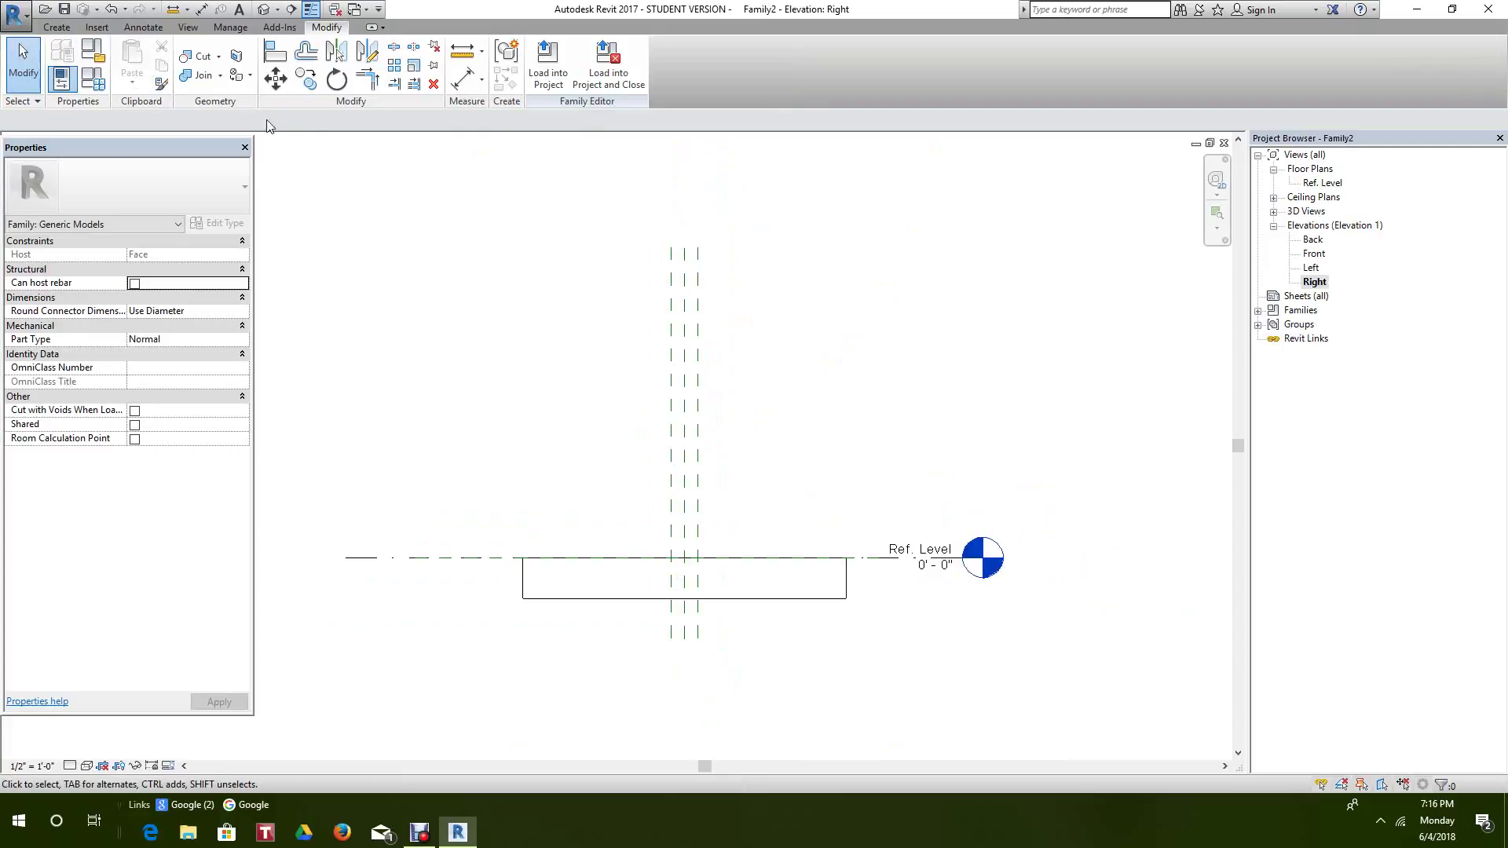
pyautogui.click(57, 28)
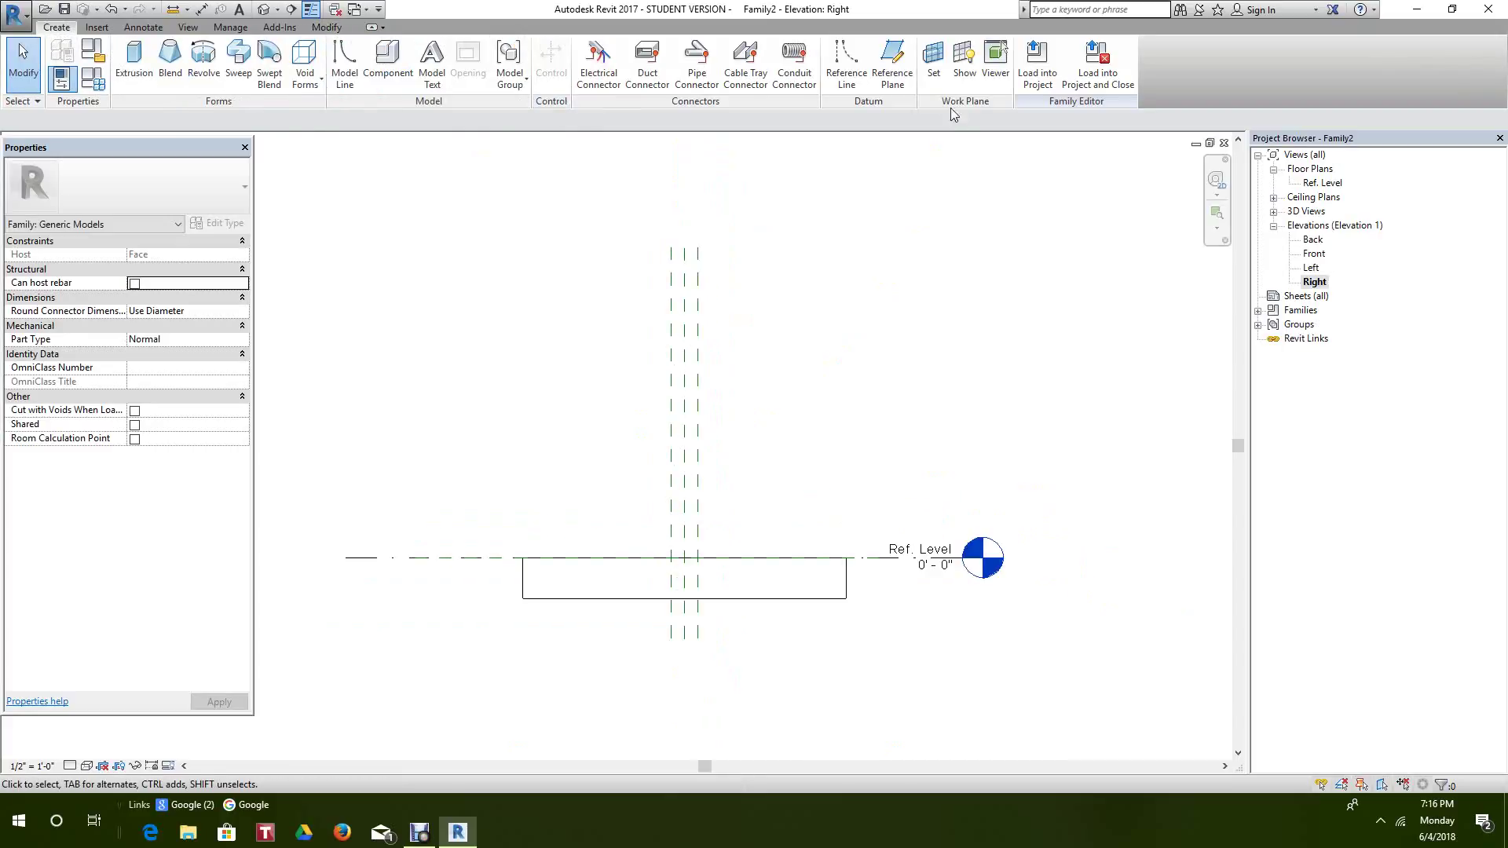
pyautogui.click(892, 63)
pyautogui.click(376, 558)
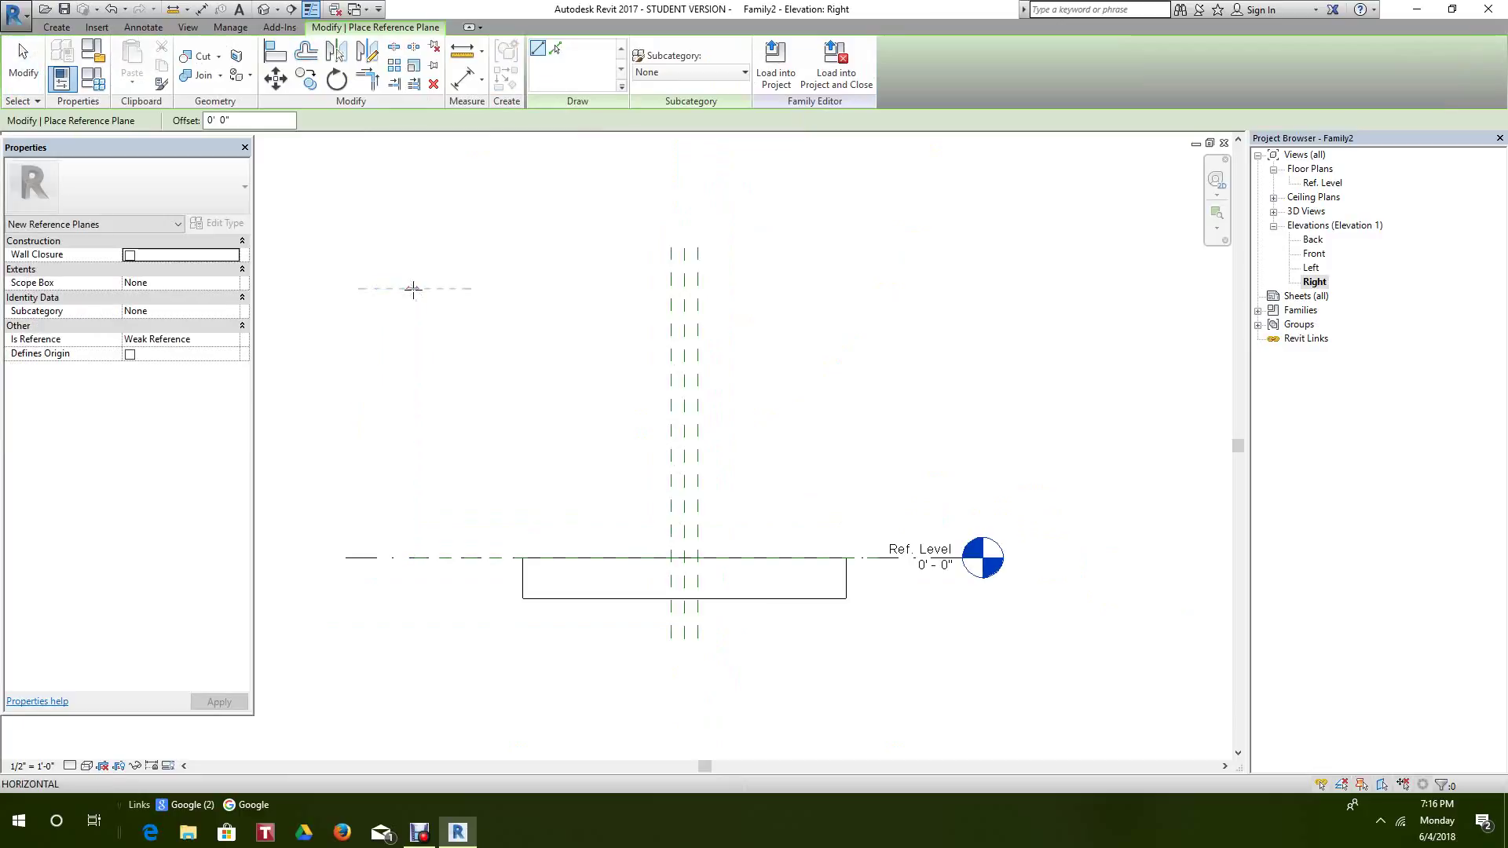
pyautogui.click(411, 289)
pyautogui.click(839, 280)
pyautogui.rightClick(840, 283)
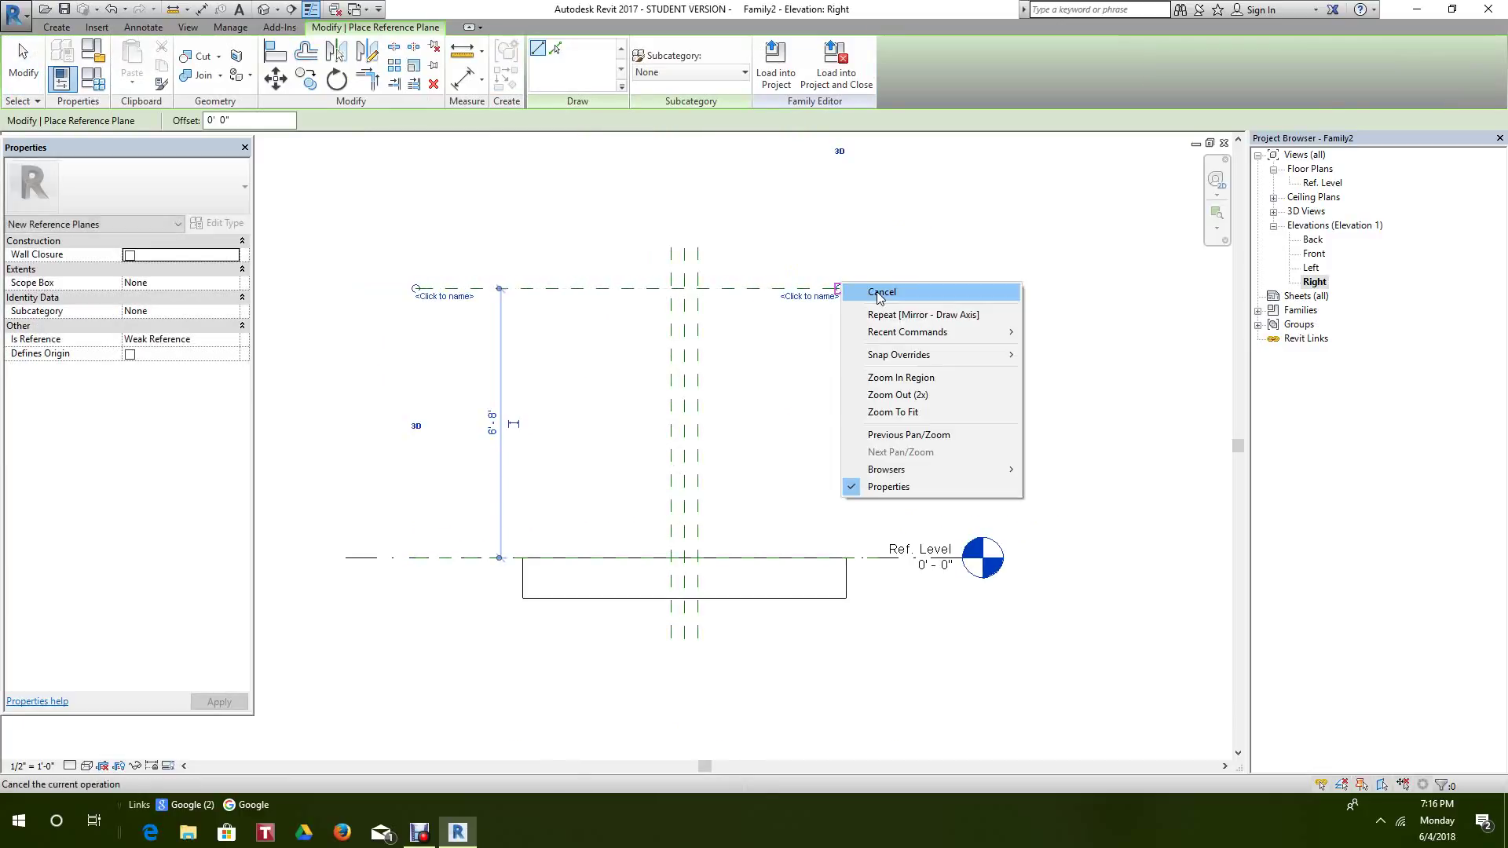
pyautogui.click(887, 293)
pyautogui.scroll(2, 825, 289)
pyautogui.rightClick(840, 260)
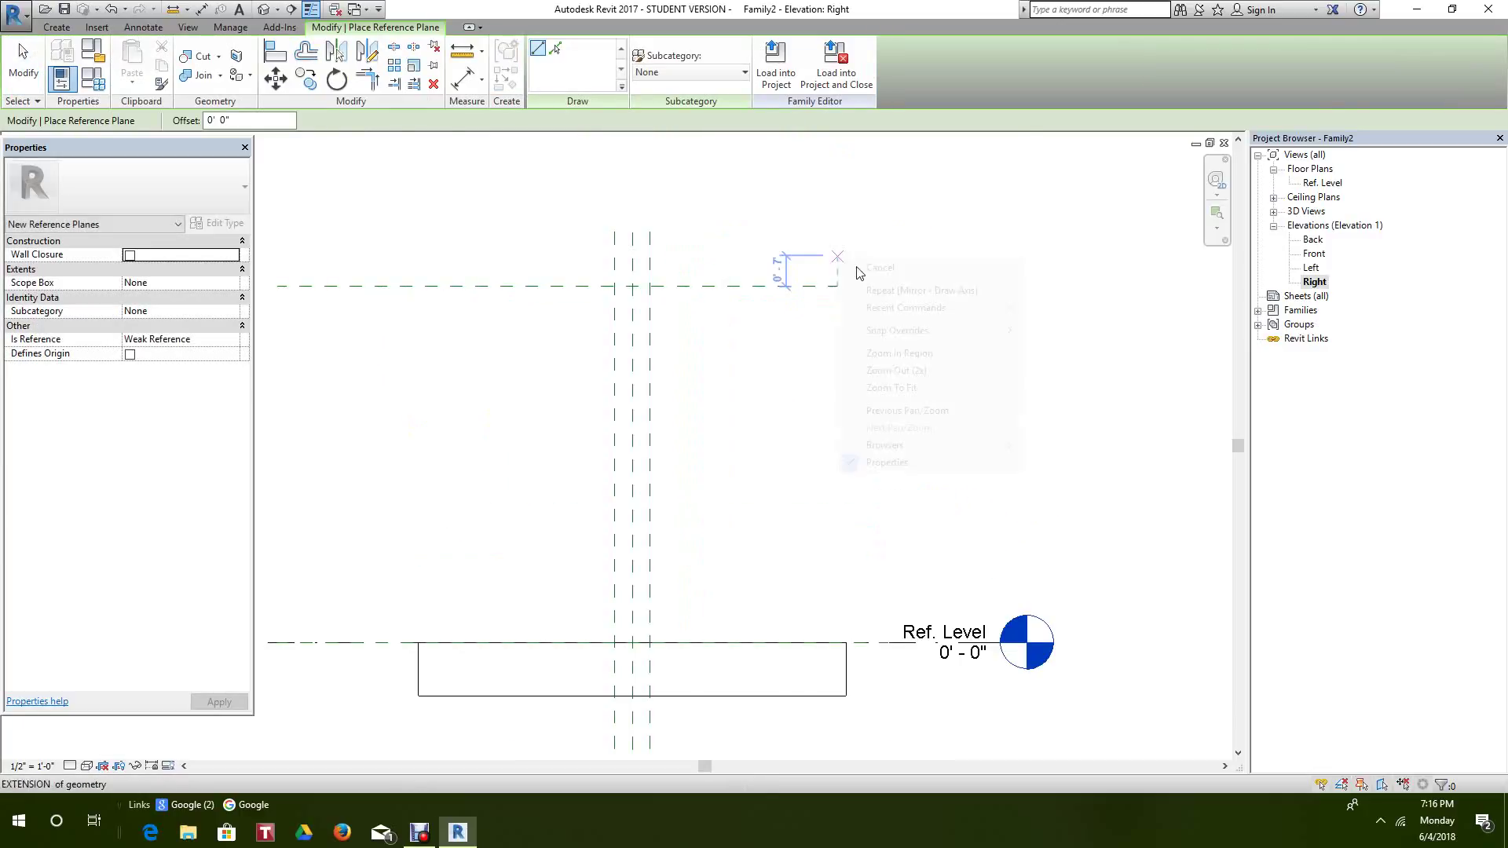
pyautogui.click(877, 268)
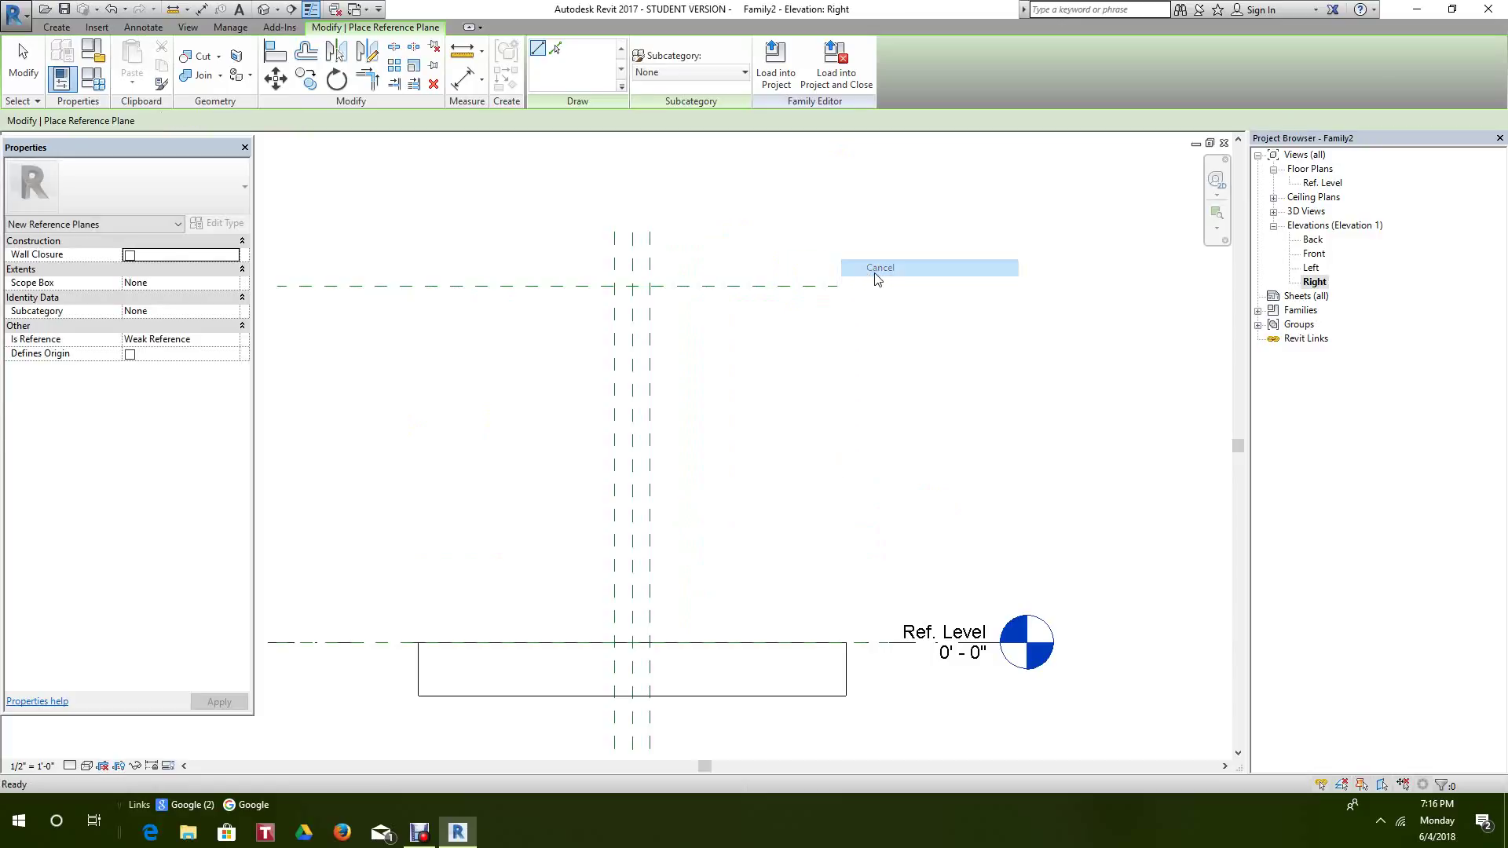
# - Place a continuous aligned dimension across the three vertical reference planes and make its segments equal
pyautogui.click(463, 81)
pyautogui.scroll(1, 631, 334)
pyautogui.scroll(1, 637, 383)
pyautogui.click(612, 434)
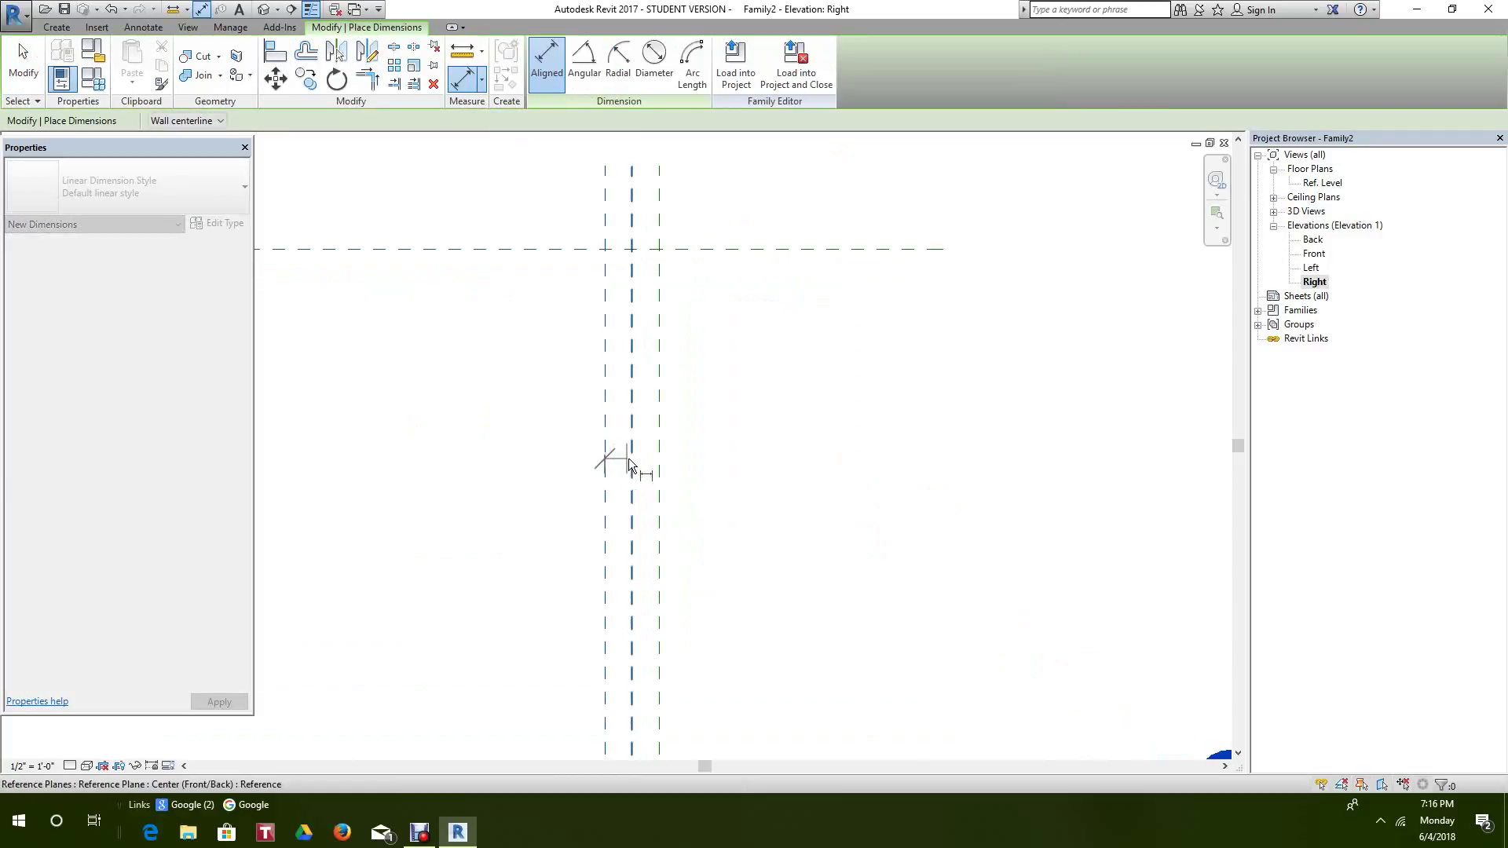
pyautogui.click(631, 457)
pyautogui.click(659, 465)
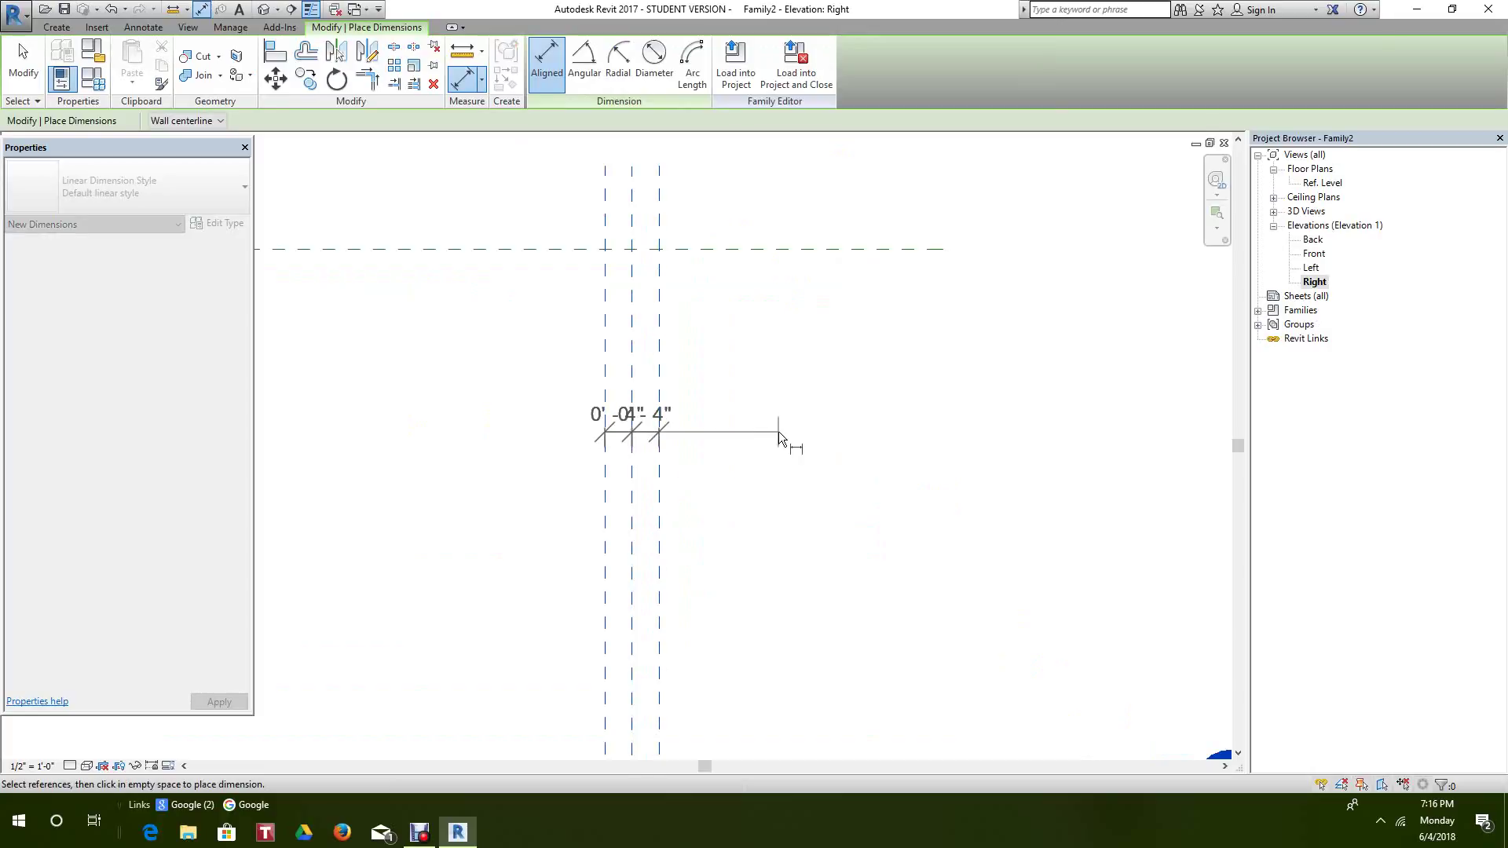
pyautogui.click(799, 358)
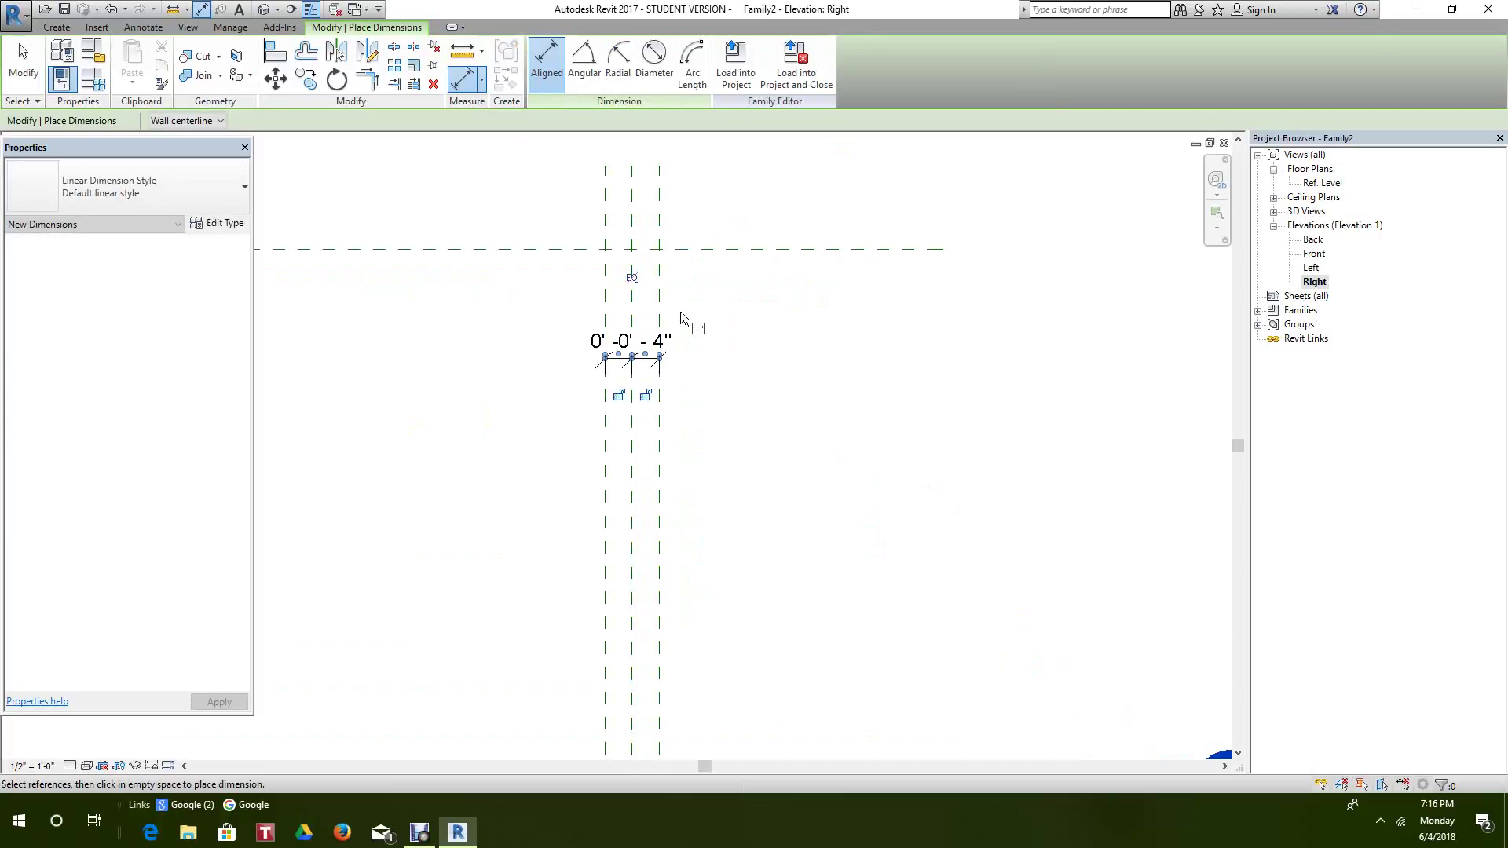
pyautogui.click(634, 282)
# - Add an overall aligned dimension between the two outer vertical reference planes, above the horizontal plane
pyautogui.scroll(1, 652, 289)
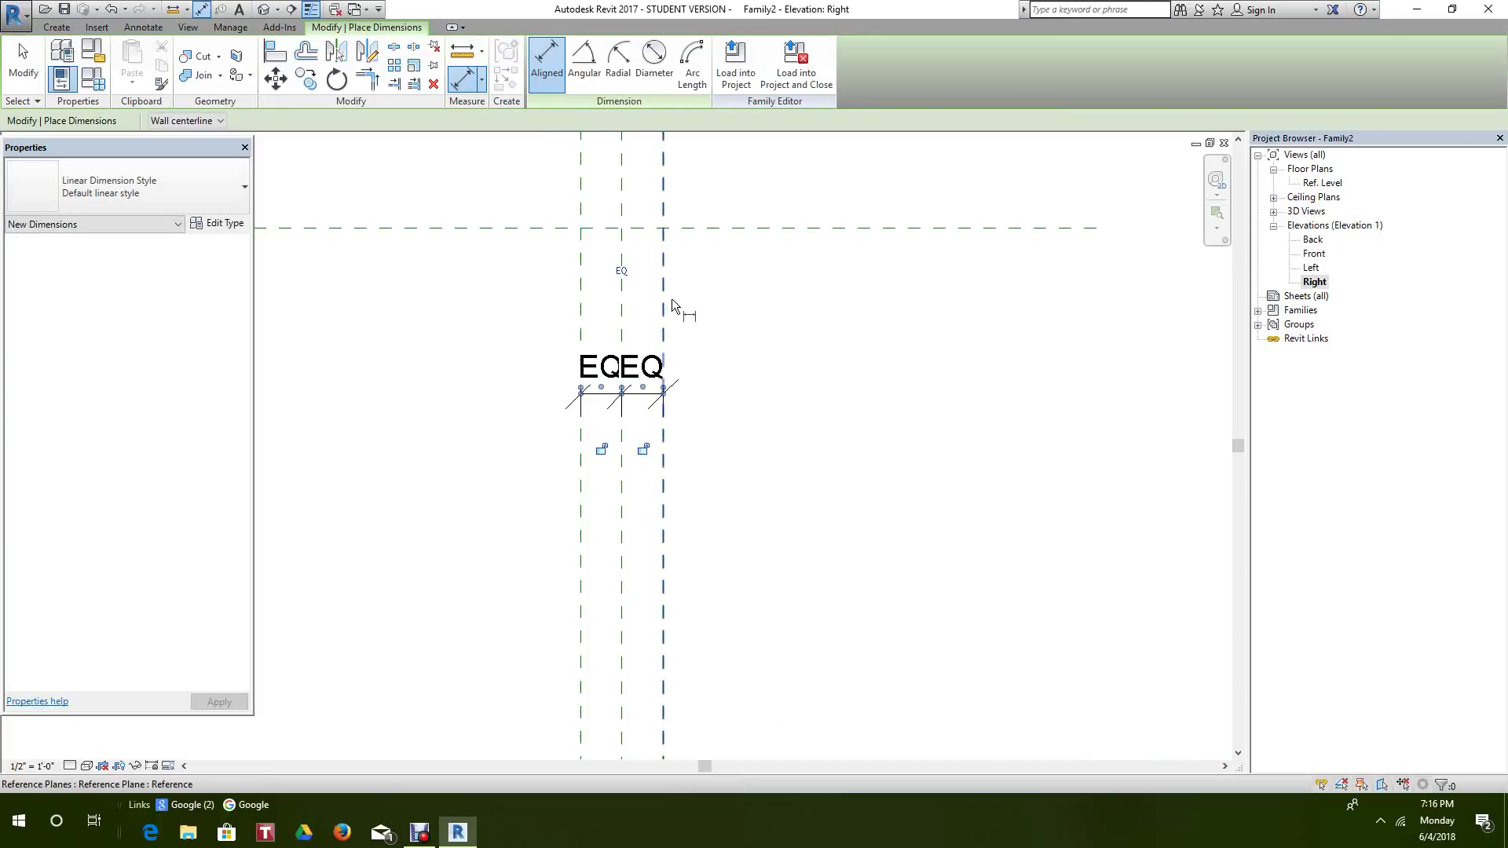
pyautogui.moveTo(672, 299); pyautogui.dragTo(745, 417, button='middle')
pyautogui.scroll(1, 695, 227)
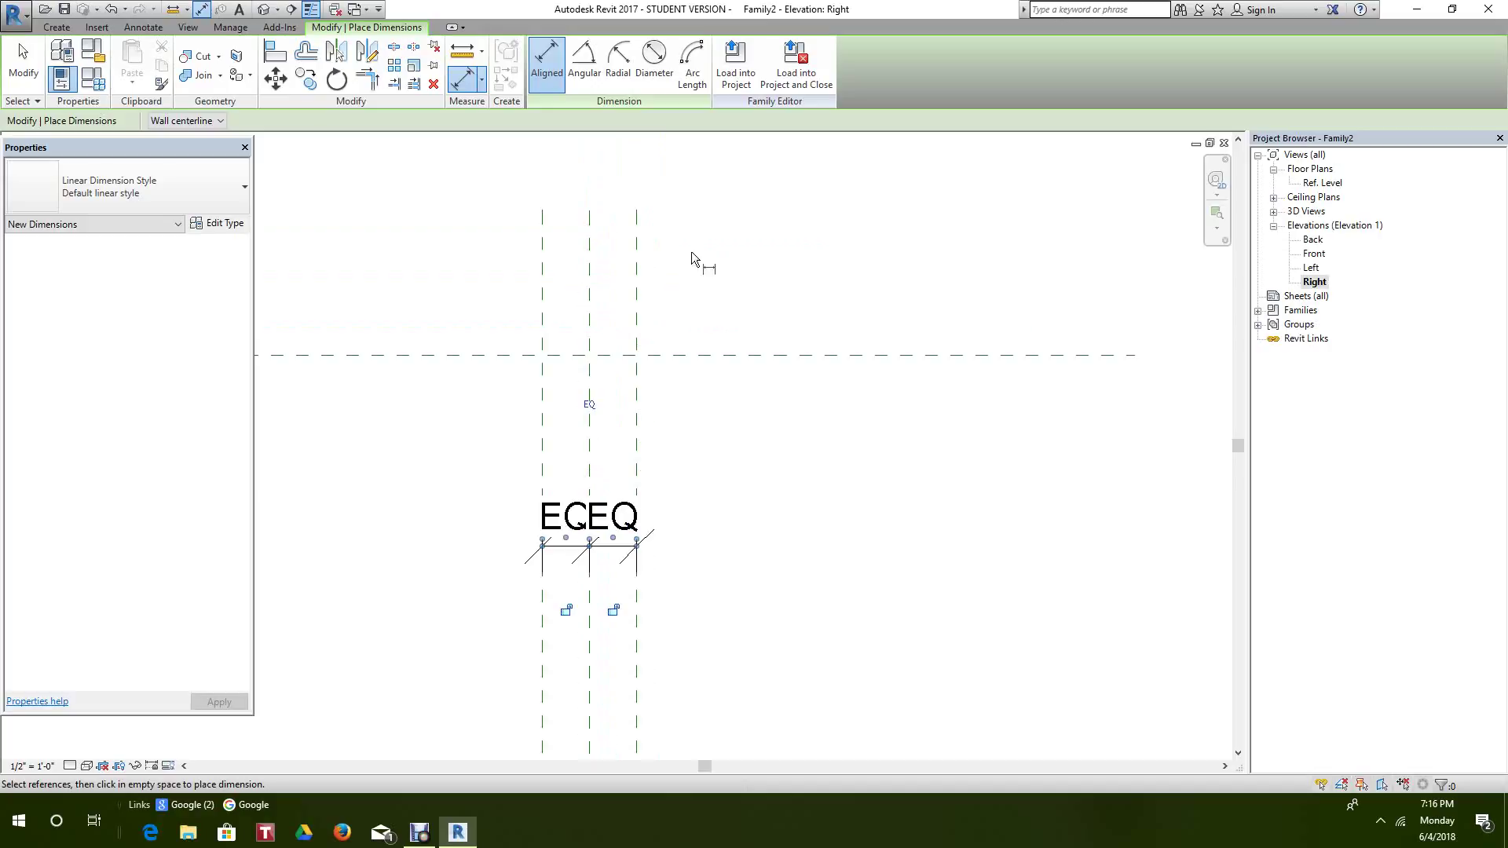
pyautogui.click(547, 57)
pyautogui.click(543, 272)
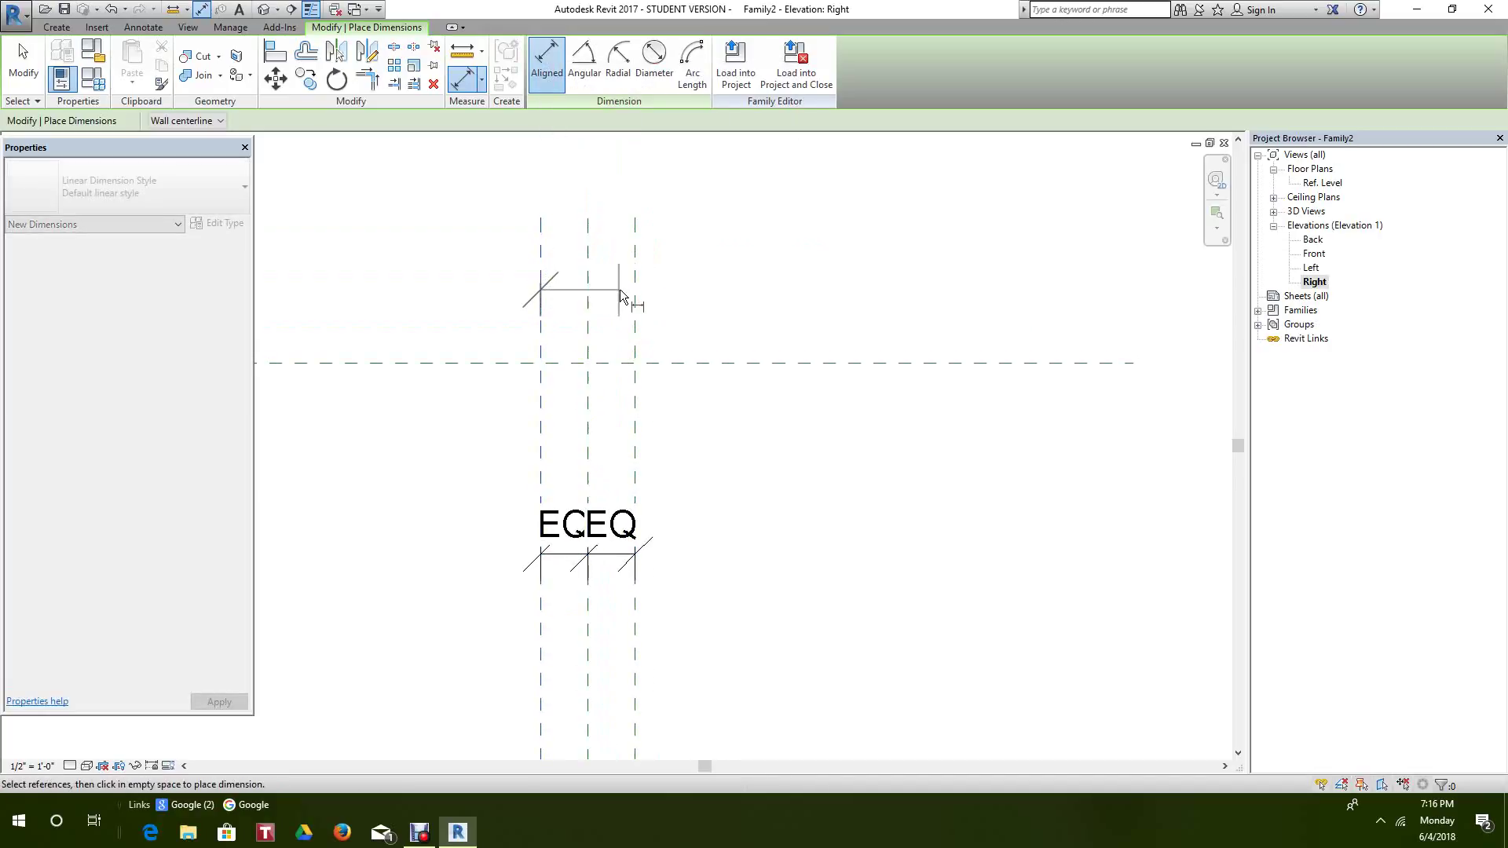
pyautogui.click(638, 285)
pyautogui.click(735, 244)
pyautogui.rightClick(760, 274)
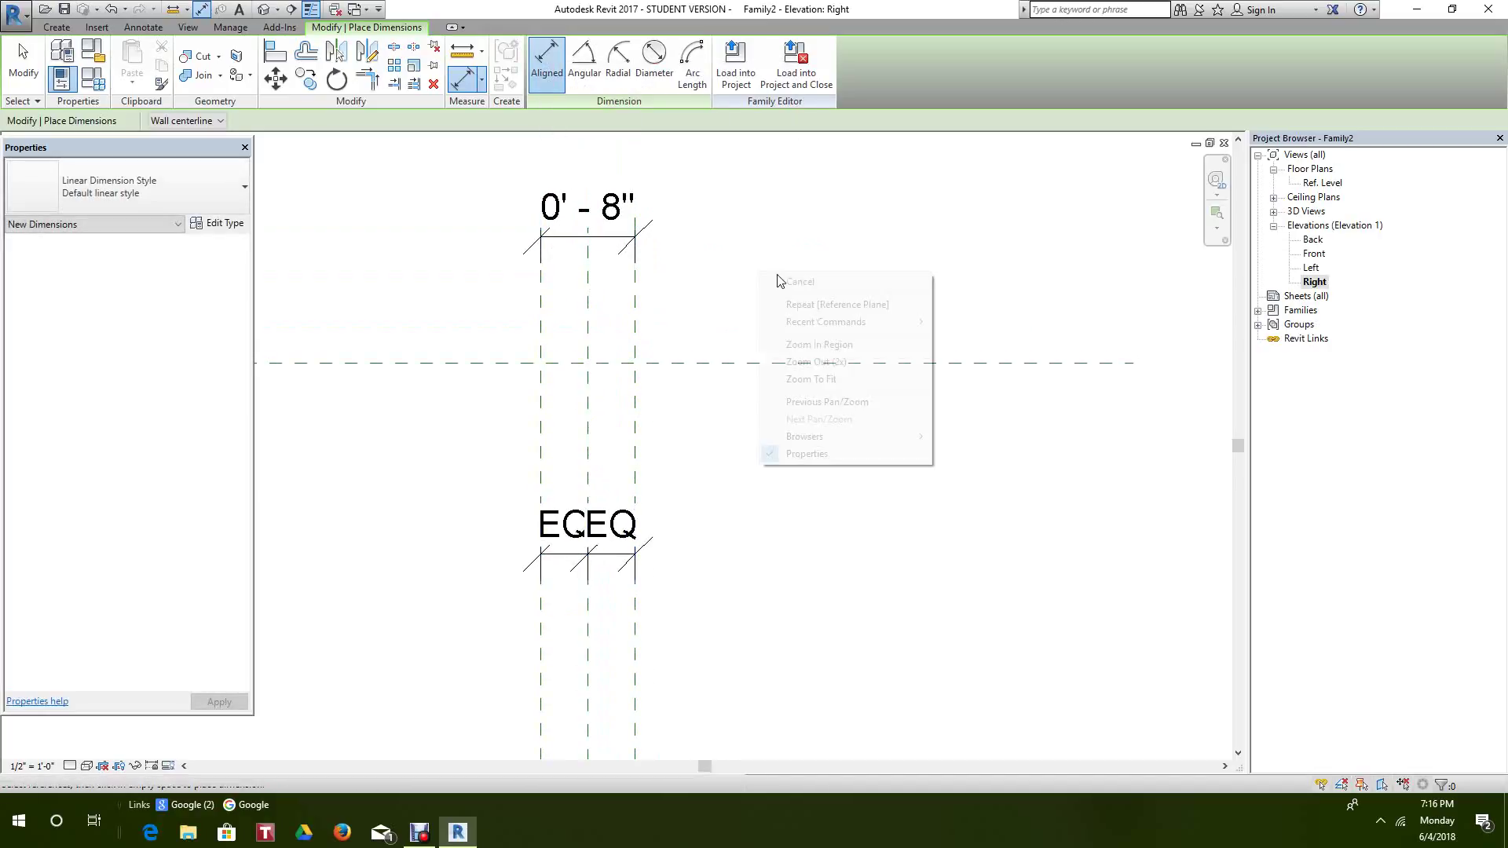
pyautogui.click(795, 284)
# - Label the overall dimension between the outer planes with a new family type parameter named Thickness
pyautogui.scroll(-1, 766, 281)
pyautogui.click(636, 256)
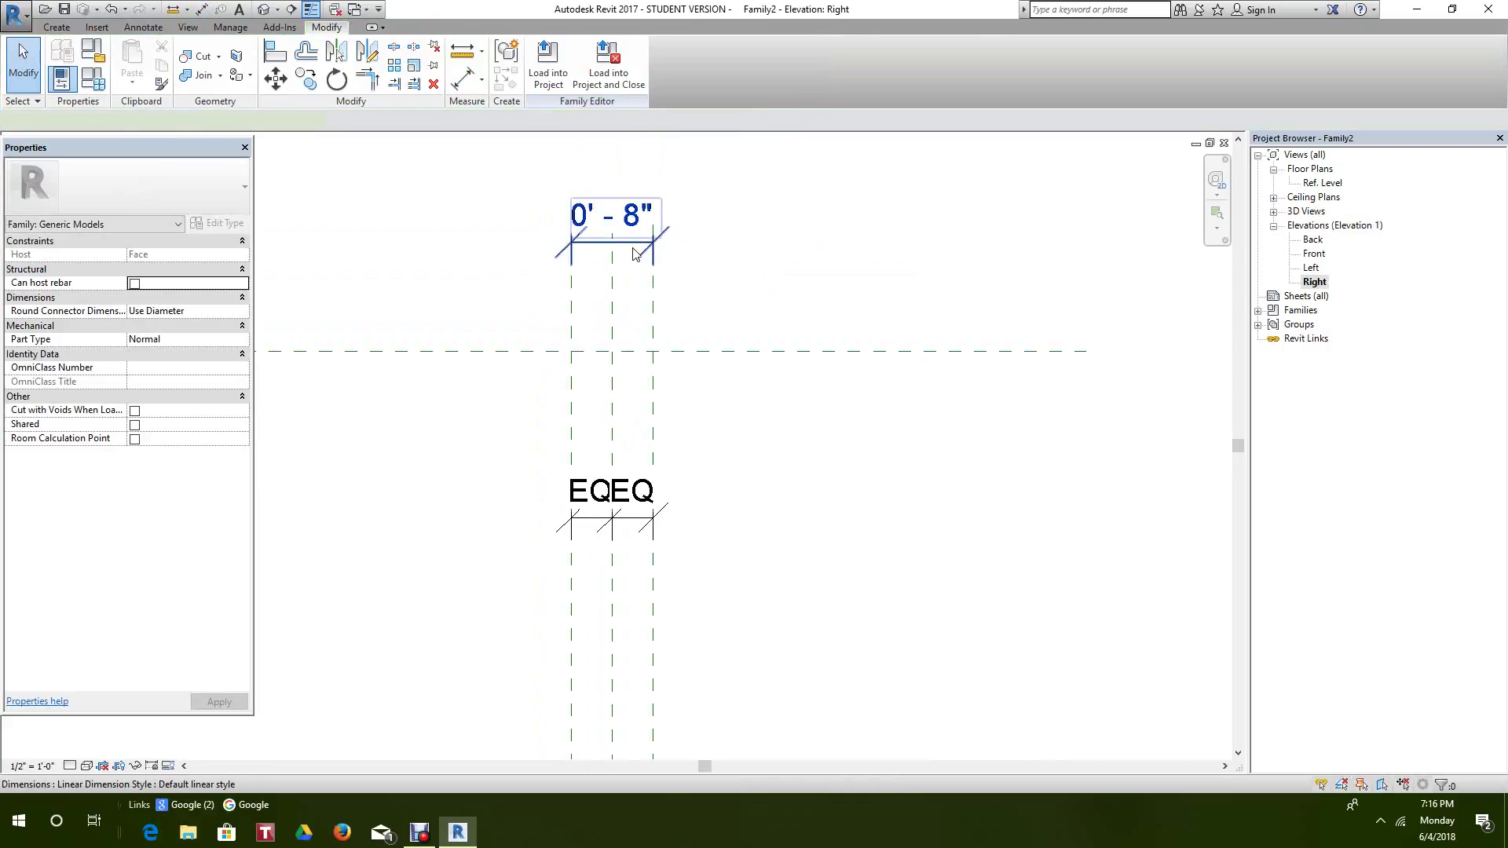
pyautogui.click(636, 255)
pyautogui.click(695, 63)
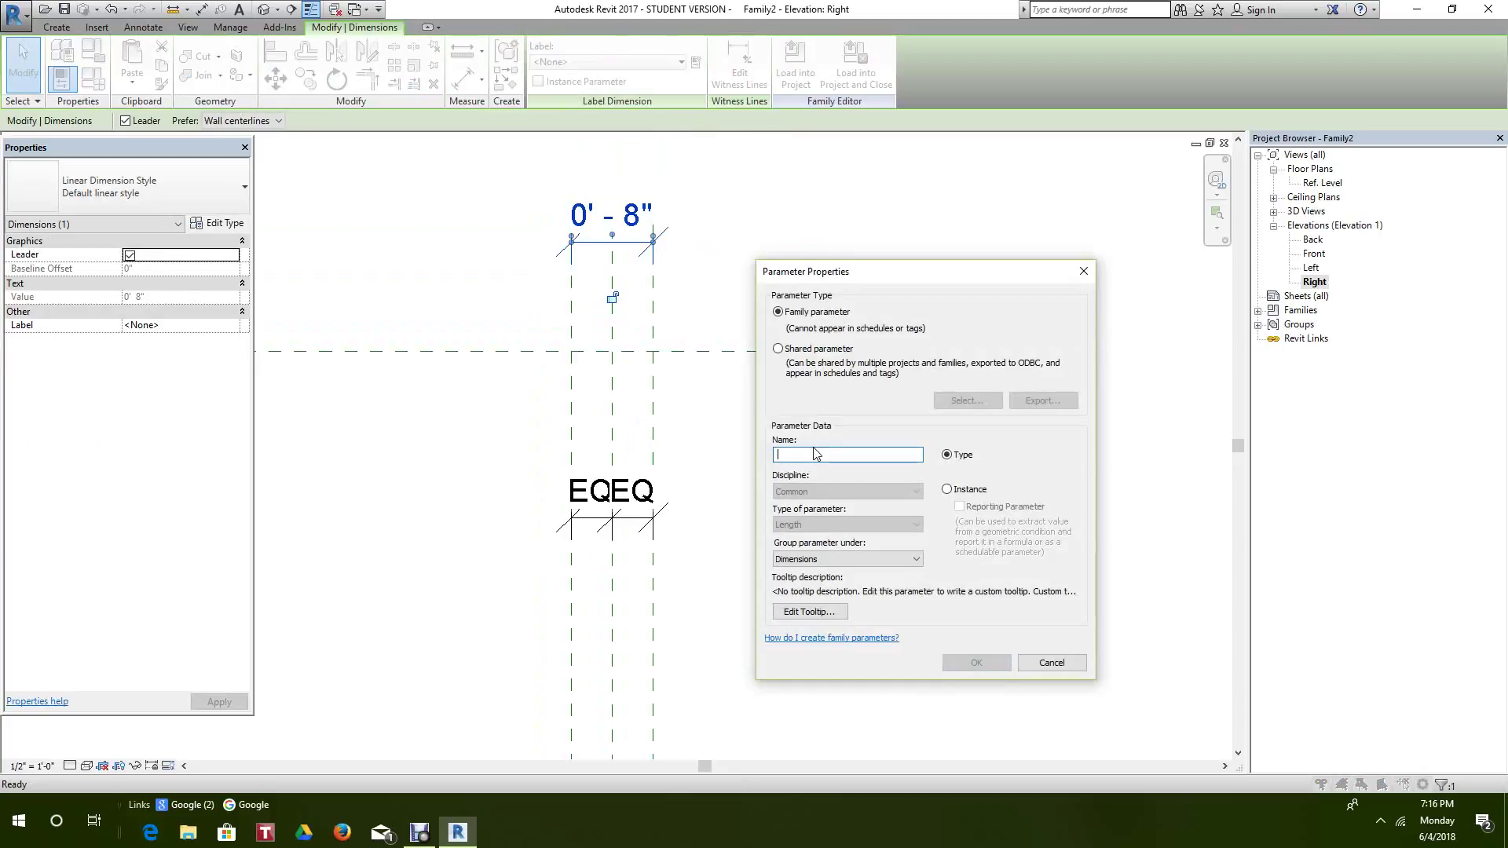
pyautogui.write('Thickness')
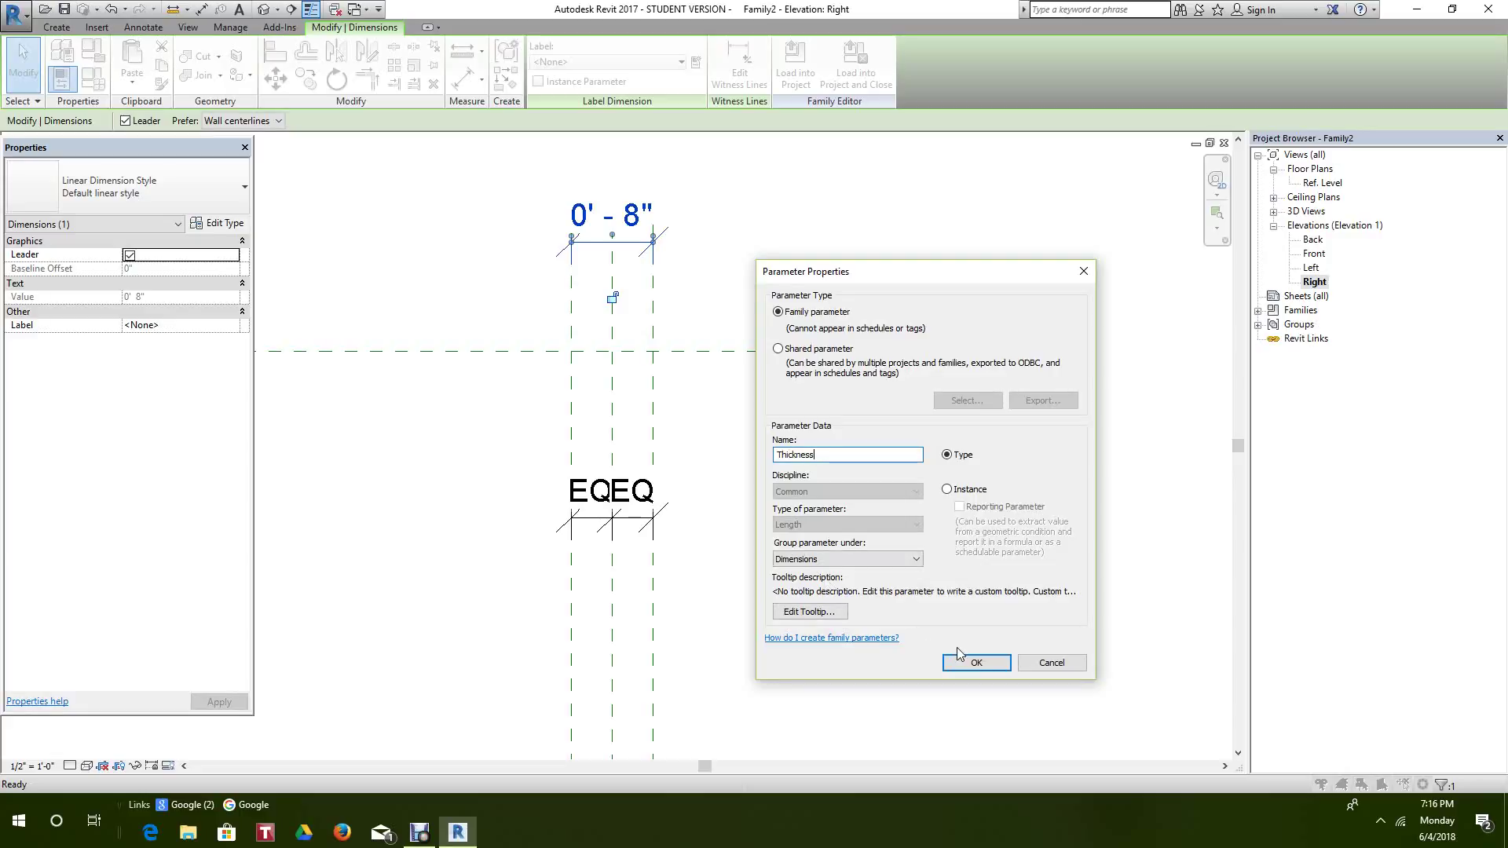
pyautogui.click(976, 662)
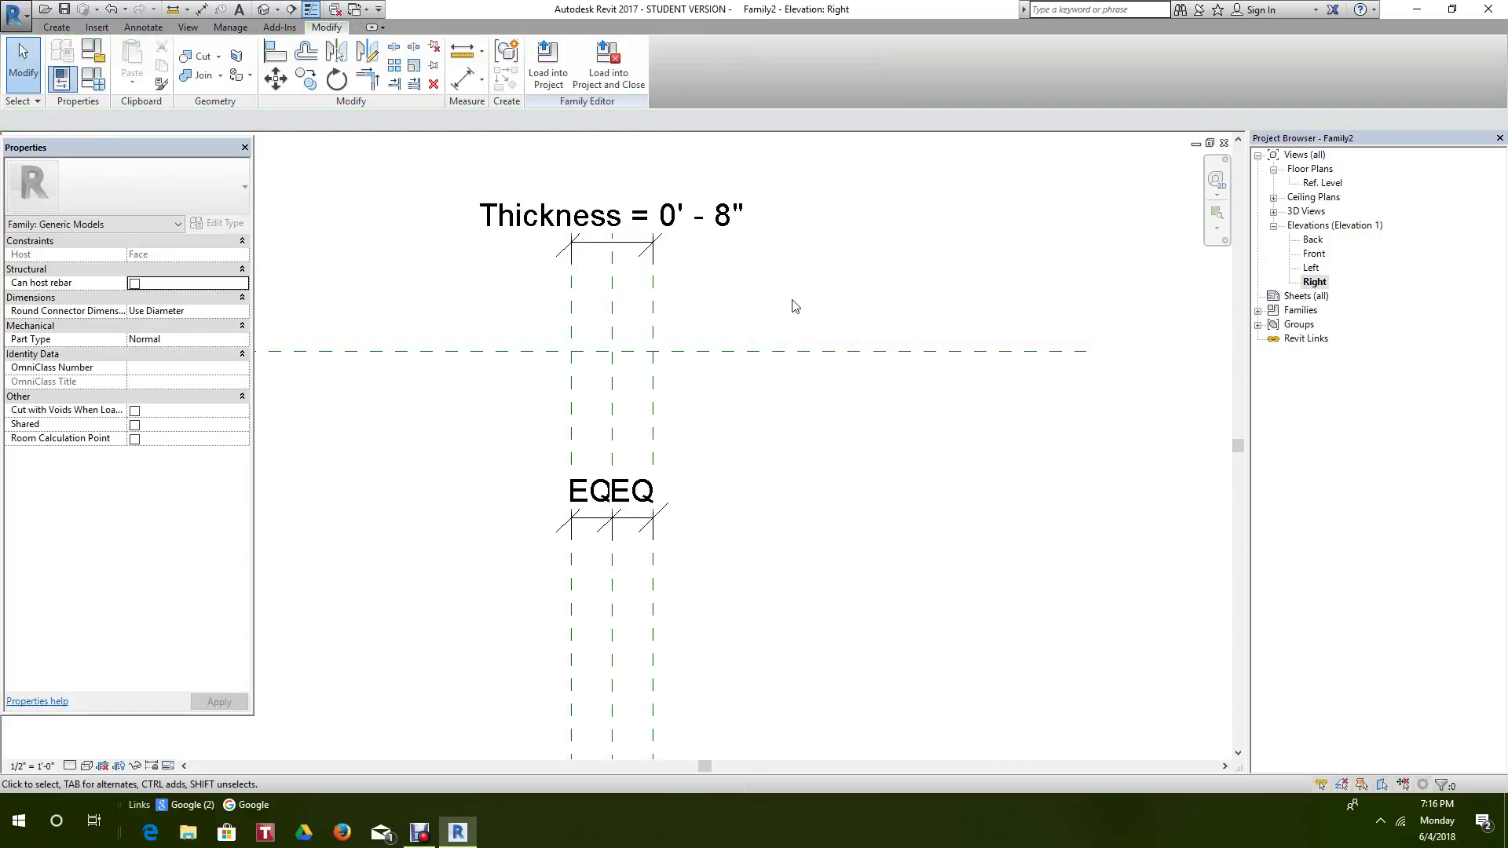
pyautogui.scroll(4, 684, 305)
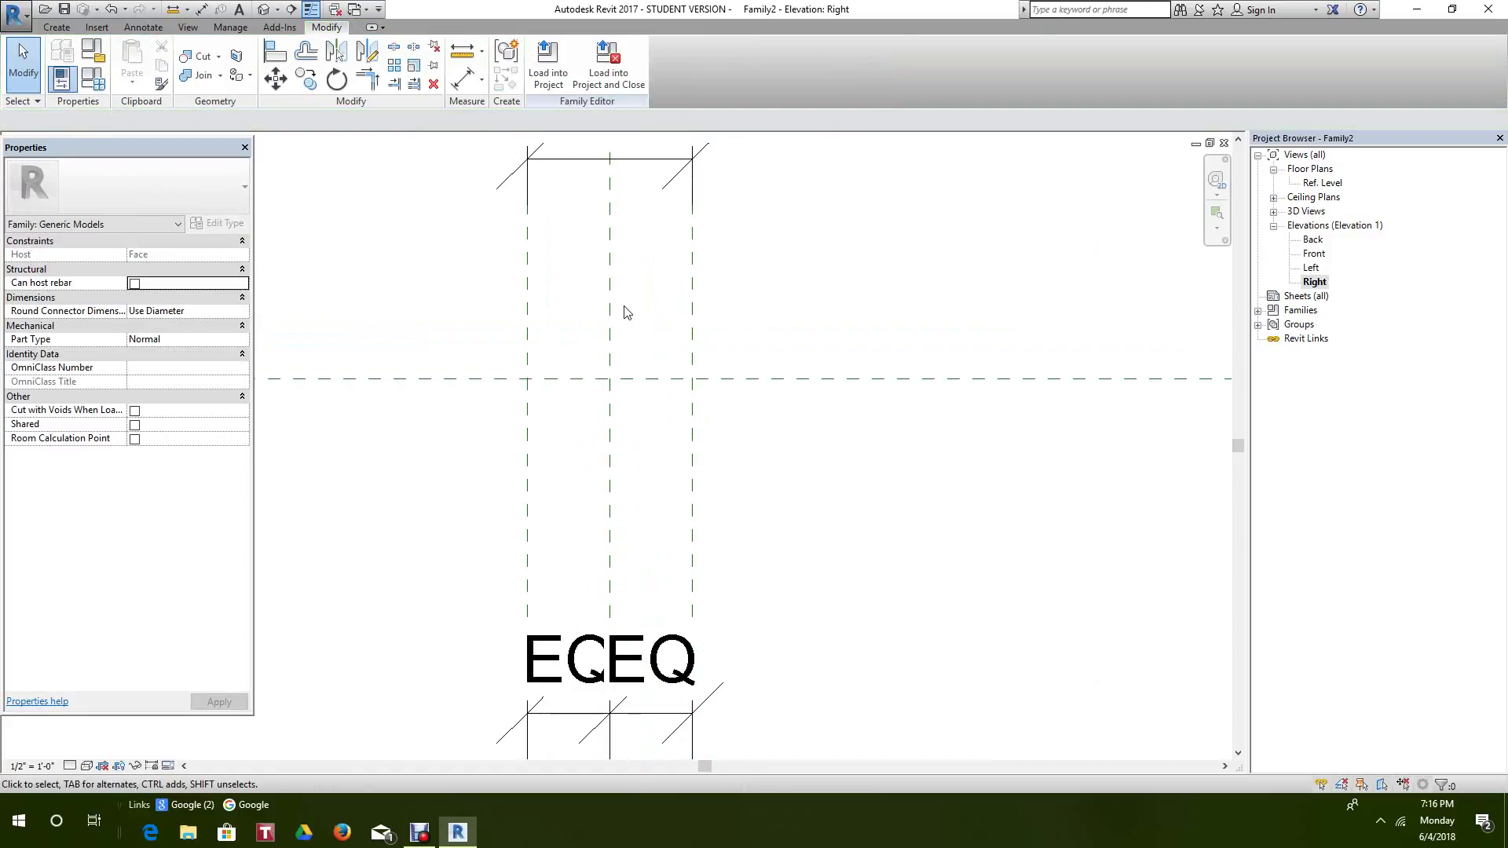
pyautogui.scroll(-2, 620, 318)
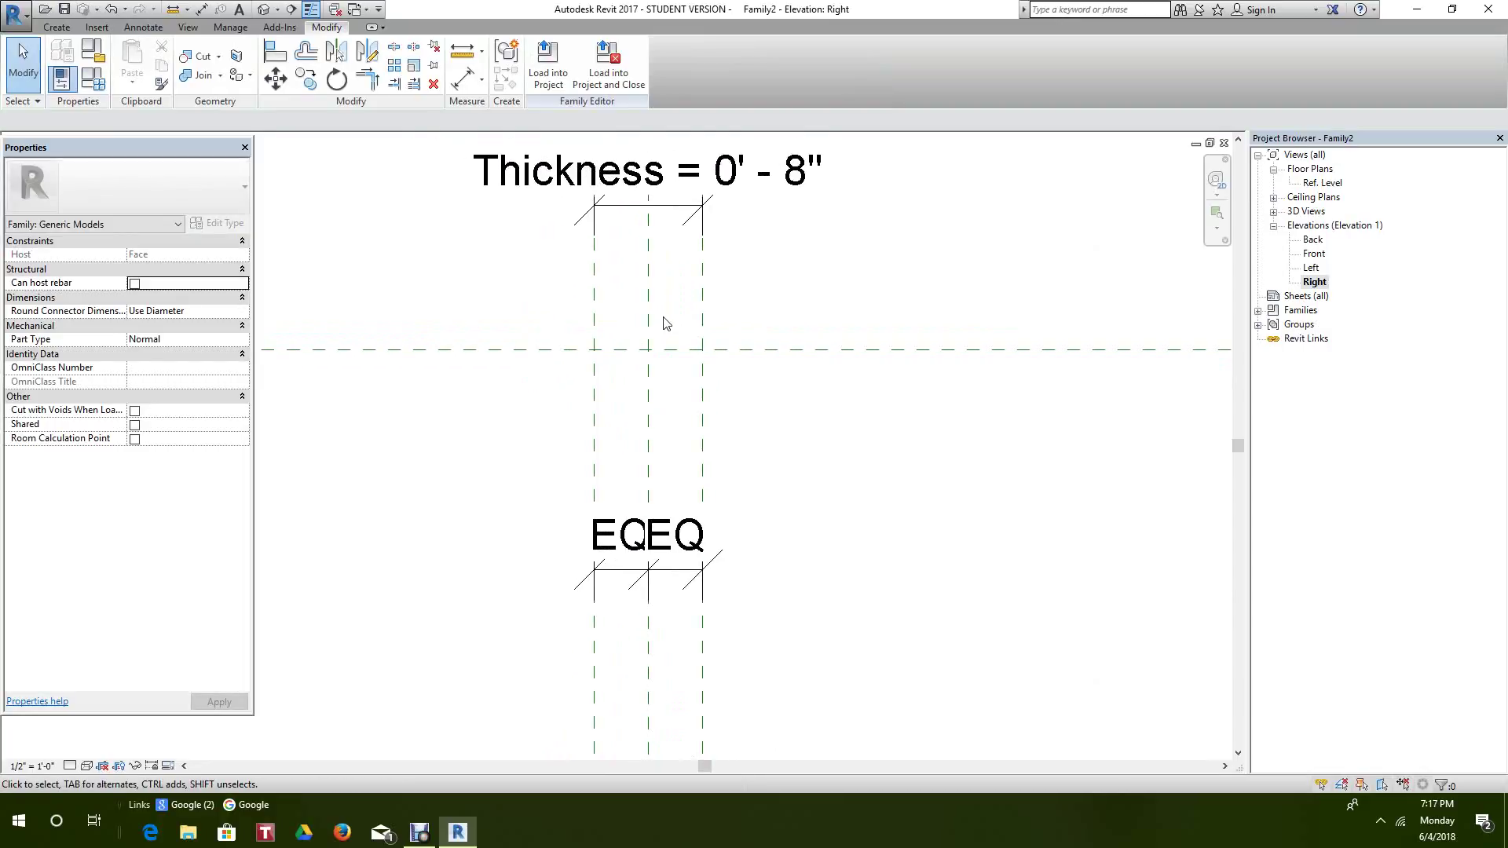
pyautogui.scroll(-5, 670, 323)
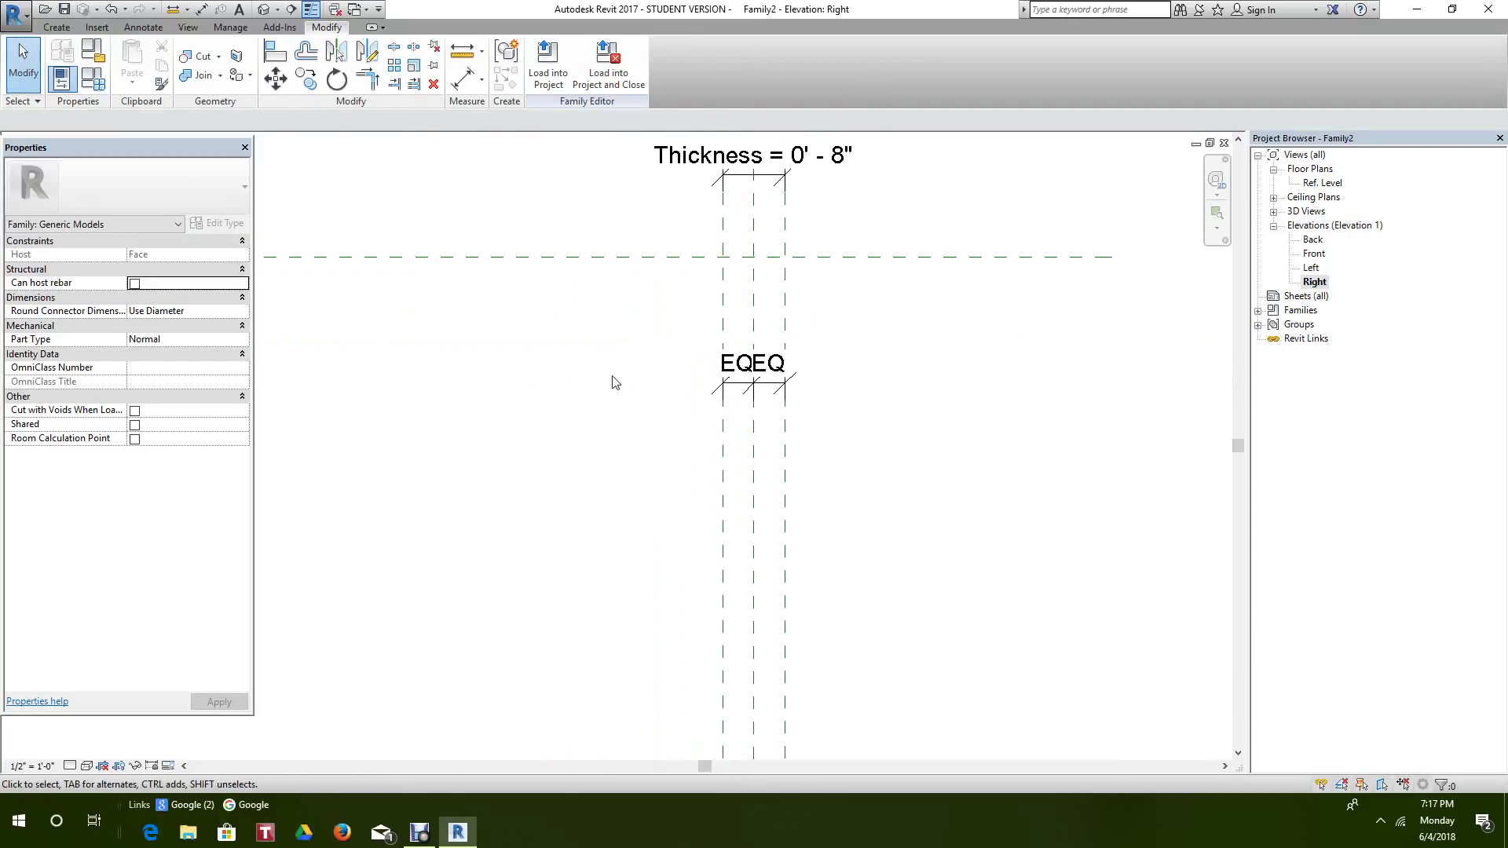
pyautogui.click(462, 79)
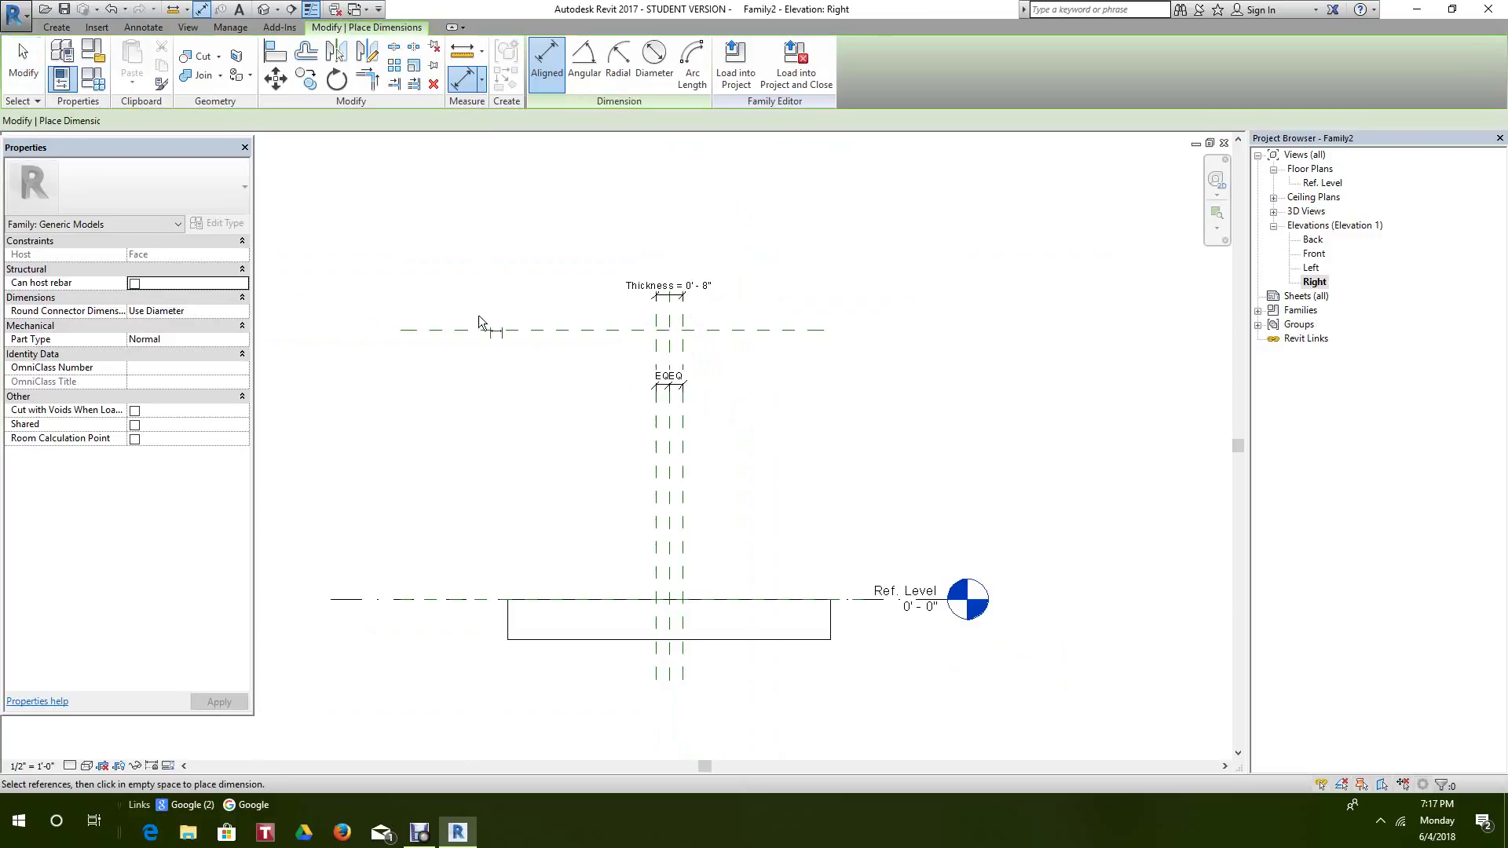
pyautogui.click(474, 330)
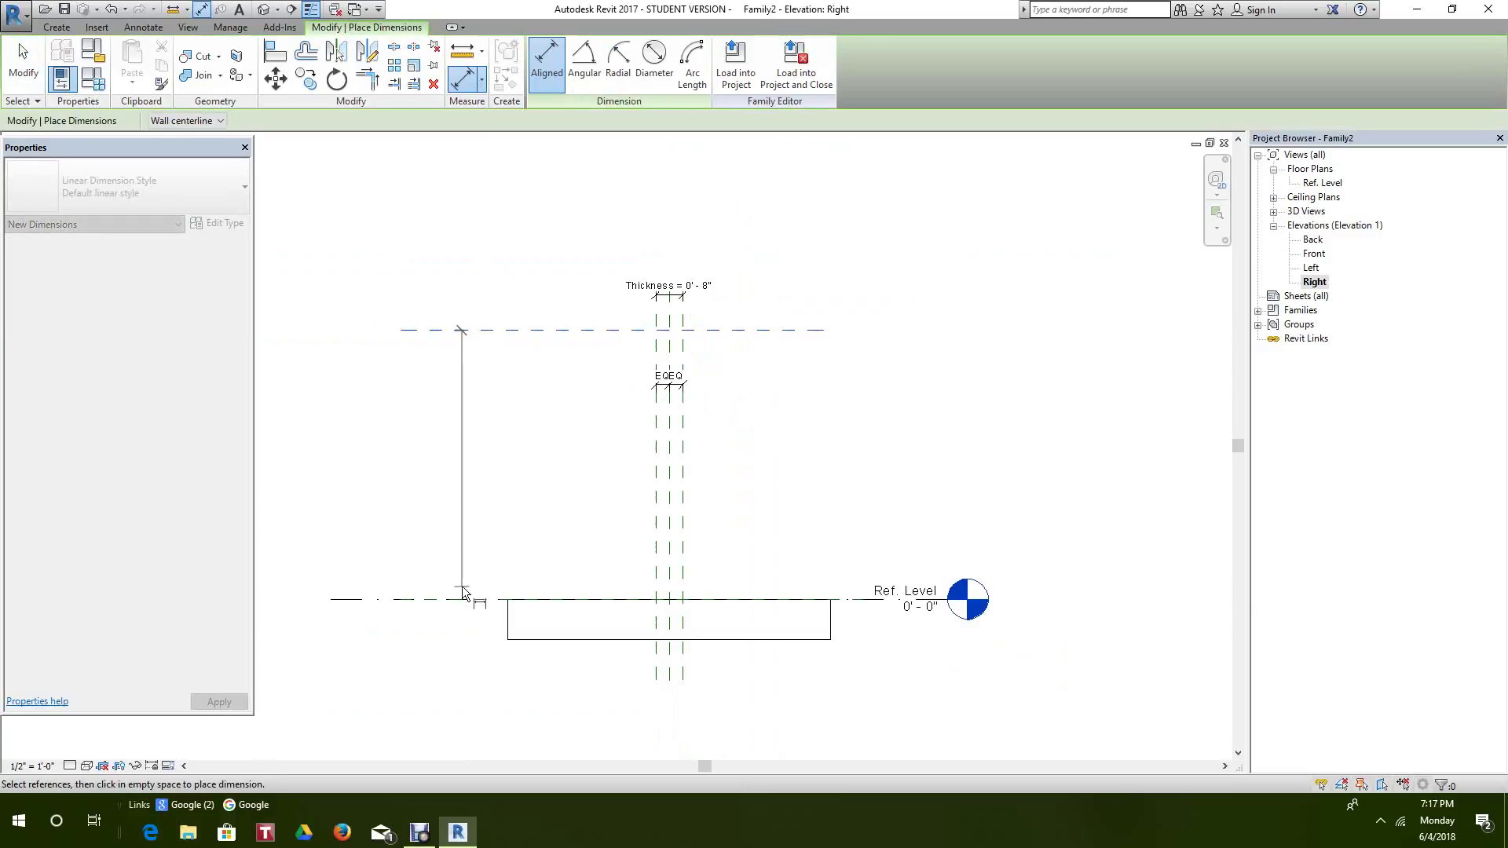
pyautogui.rightClick(469, 492)
pyautogui.click(510, 503)
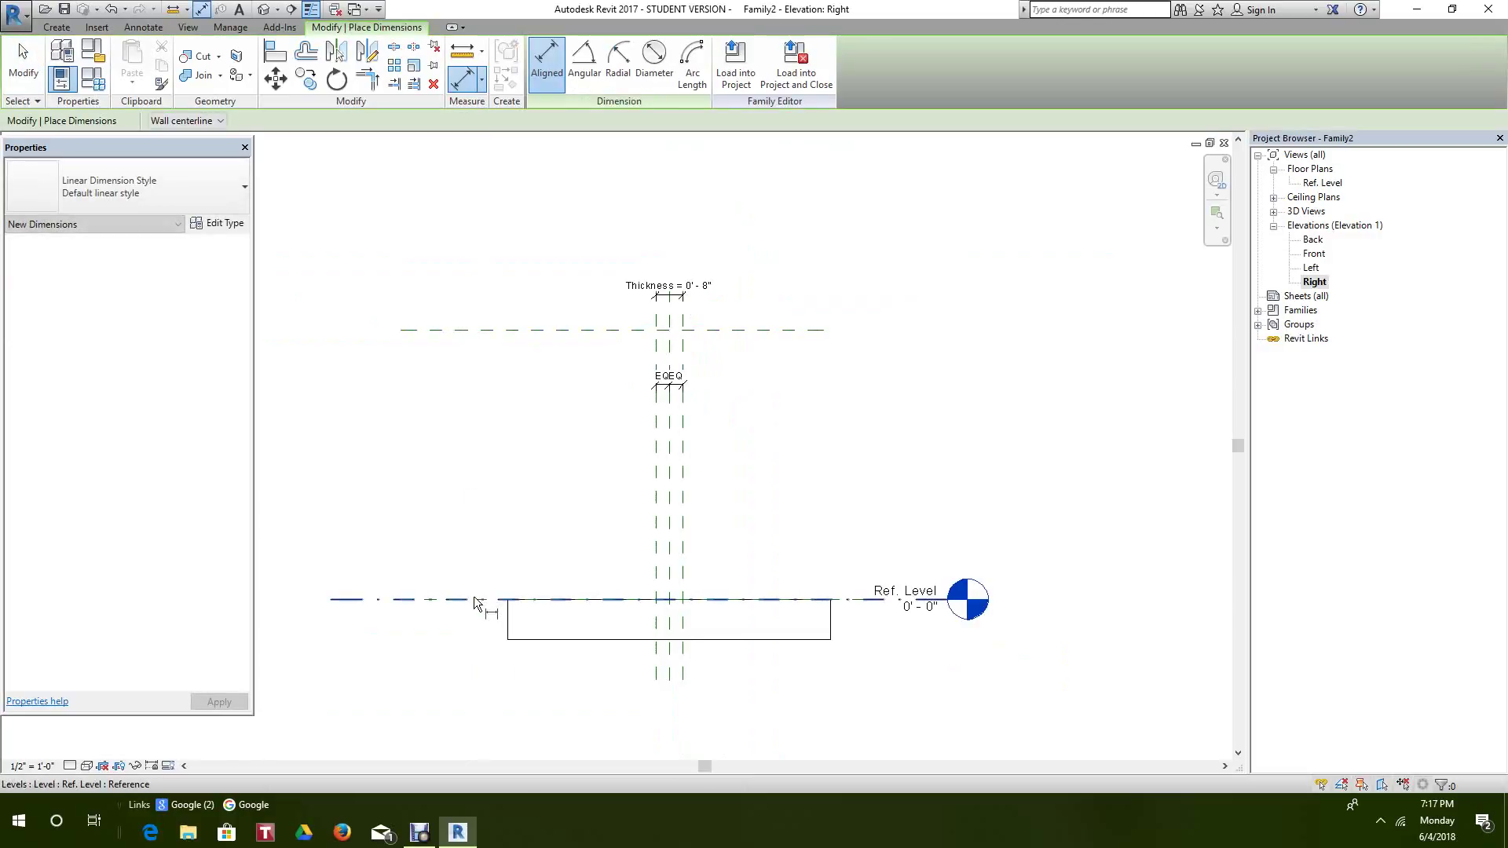
# - Place an aligned dimension from Ref. Level up to the horizontal reference plane, left of the vertical planes
pyautogui.click(474, 600)
pyautogui.click(473, 329)
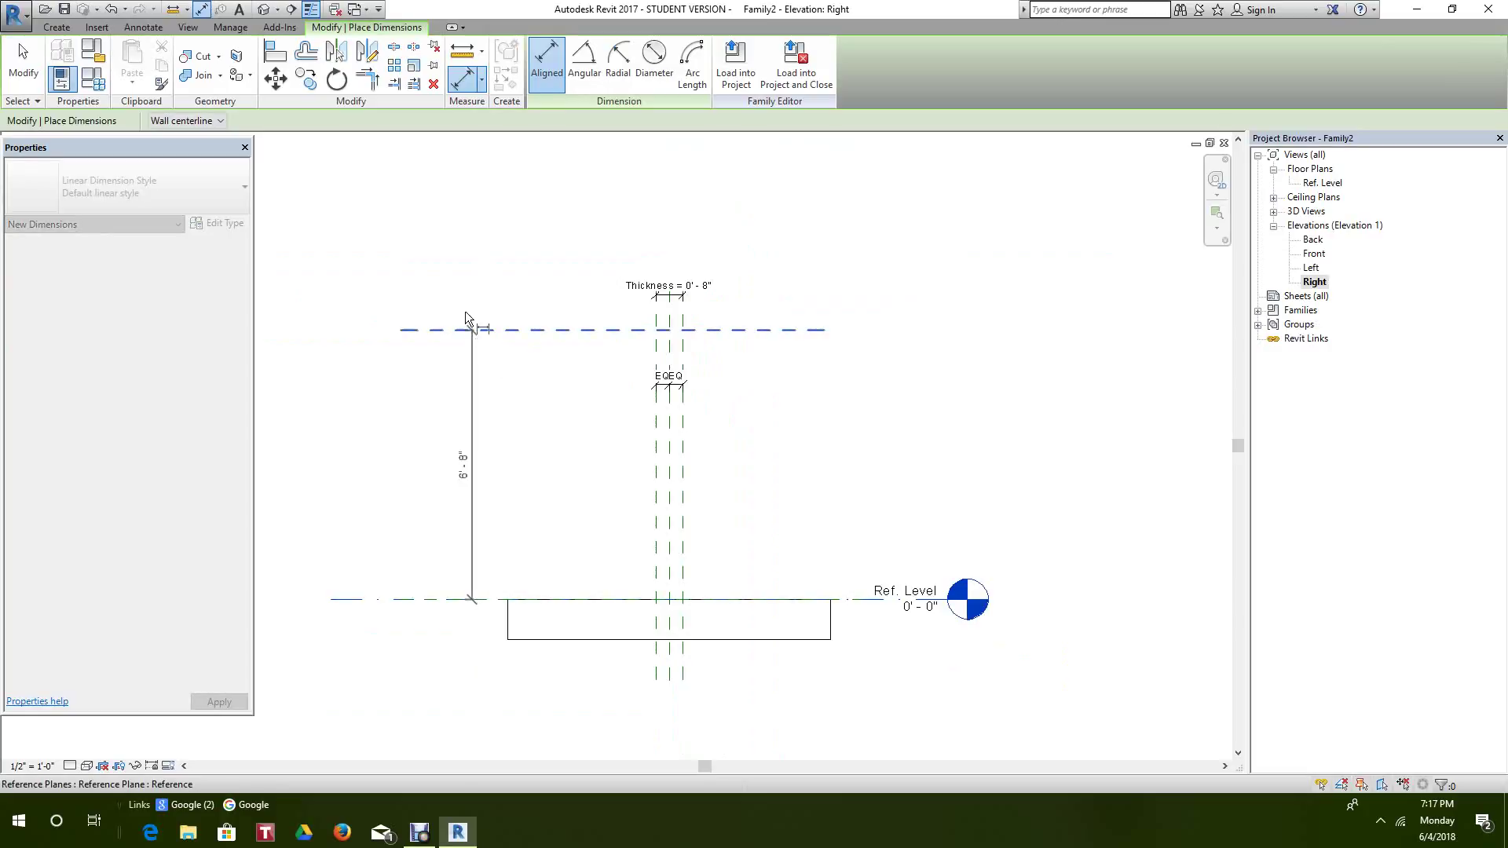
pyautogui.click(446, 271)
pyautogui.rightClick(485, 253)
pyautogui.click(523, 264)
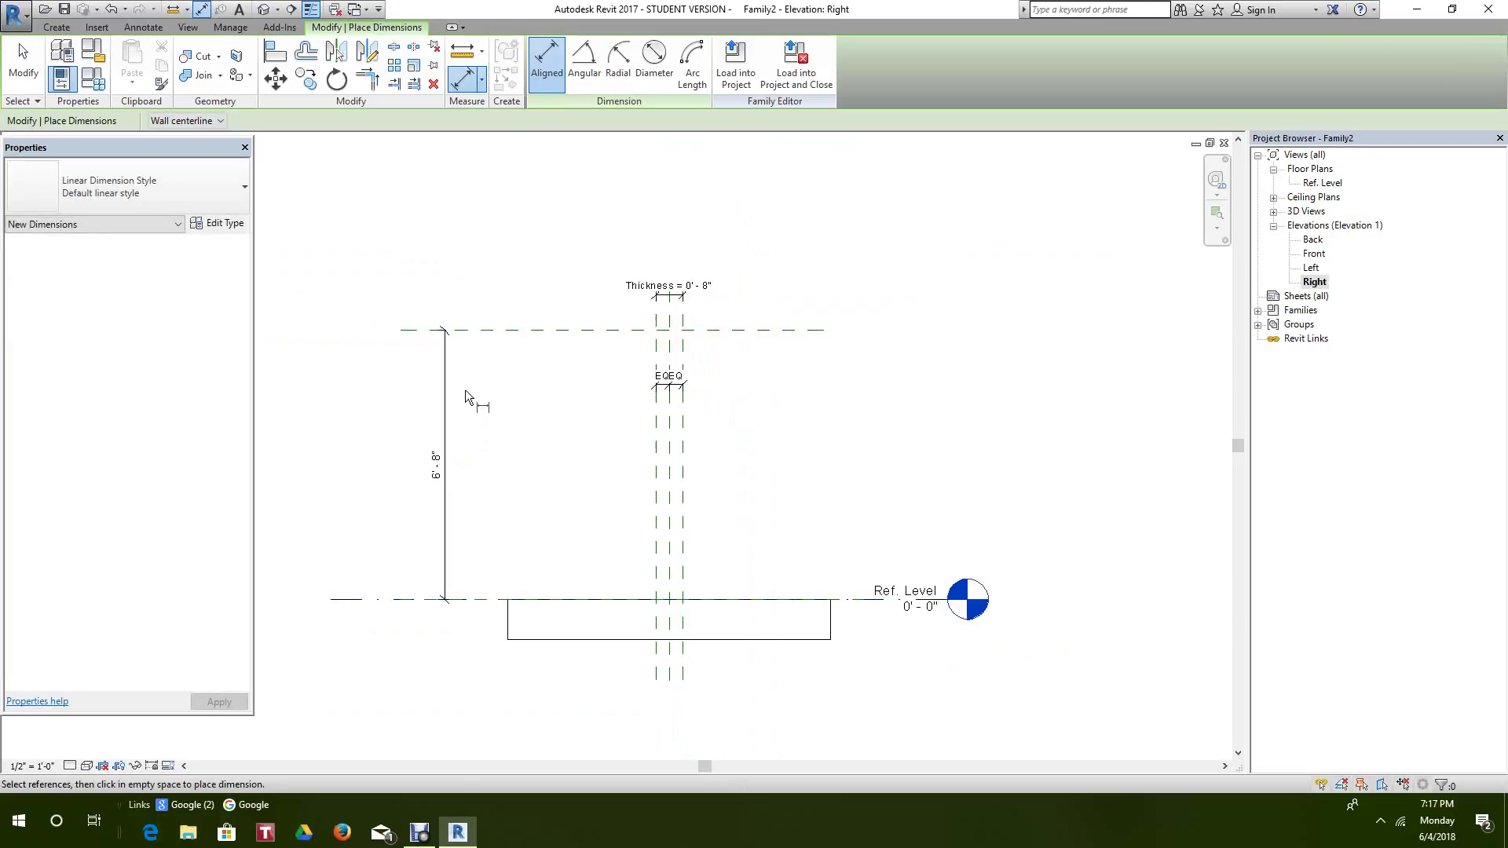
pyautogui.rightClick(482, 414)
pyautogui.click(509, 421)
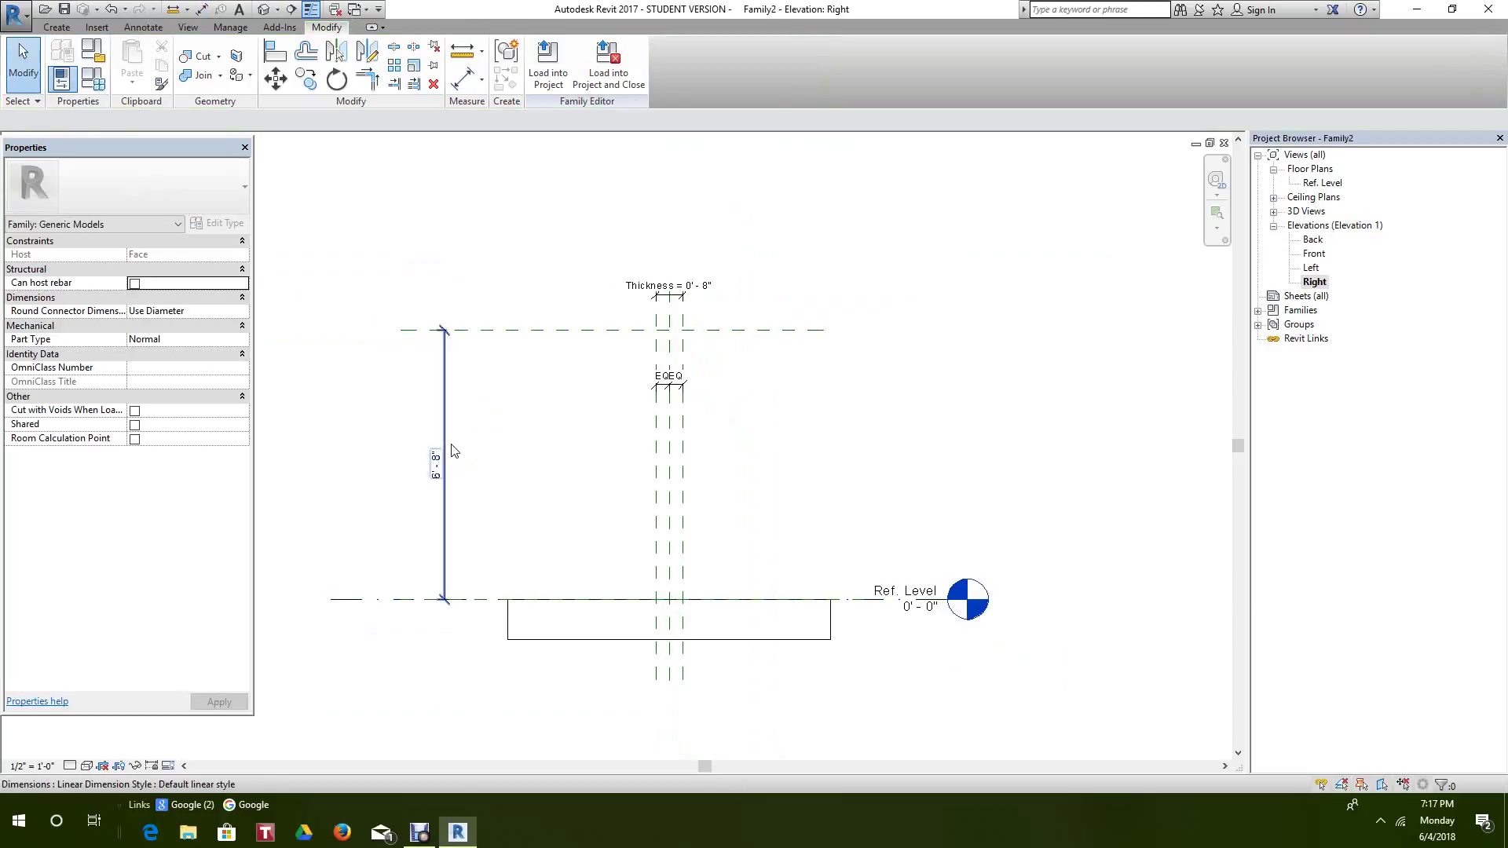
# - Label the vertical dimension above Ref. Level with a new family type parameter named Height
pyautogui.click(453, 451)
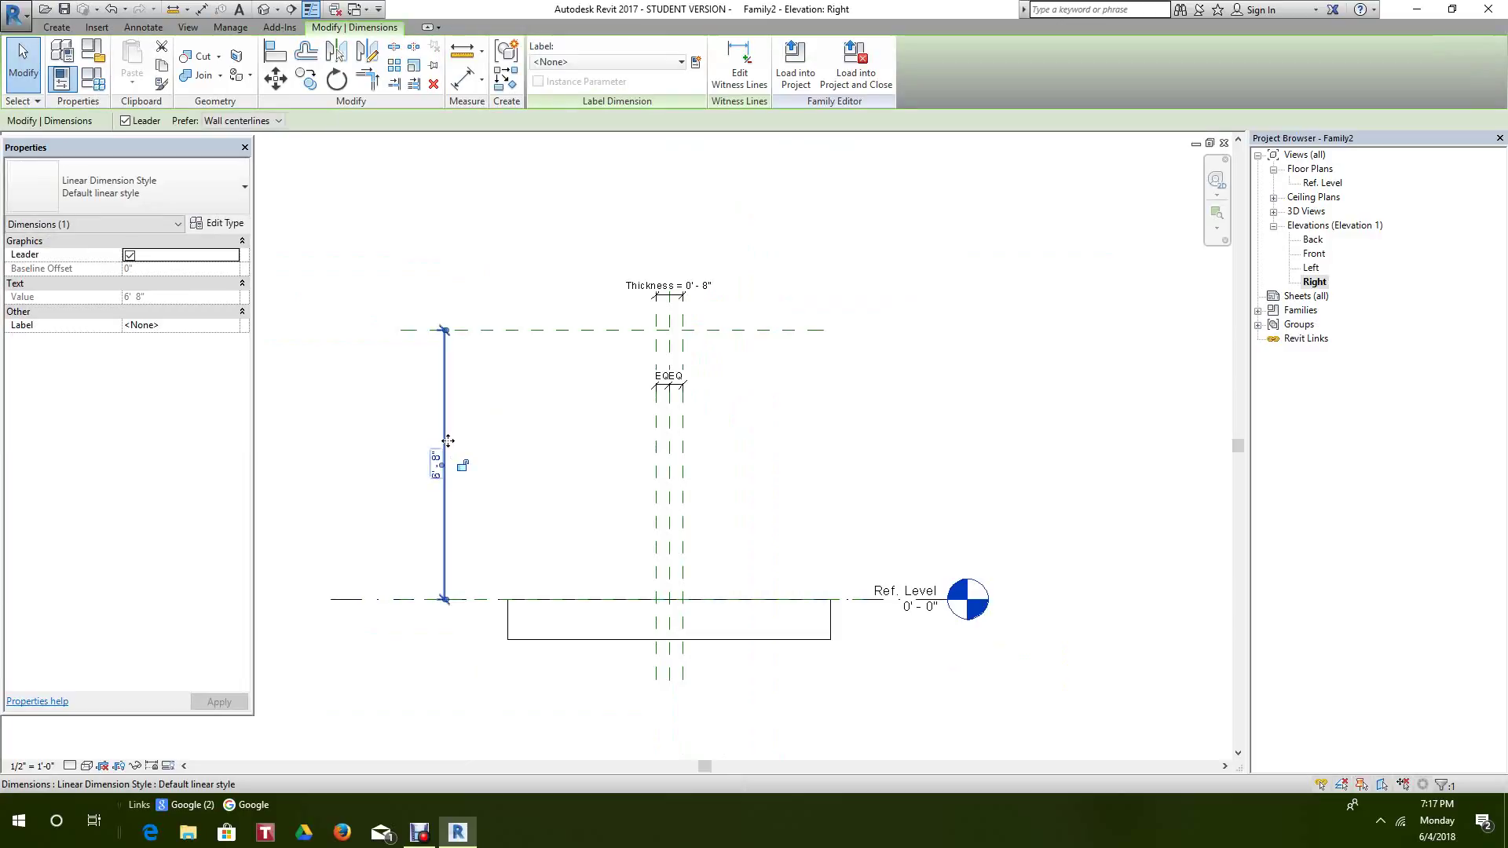
pyautogui.click(695, 63)
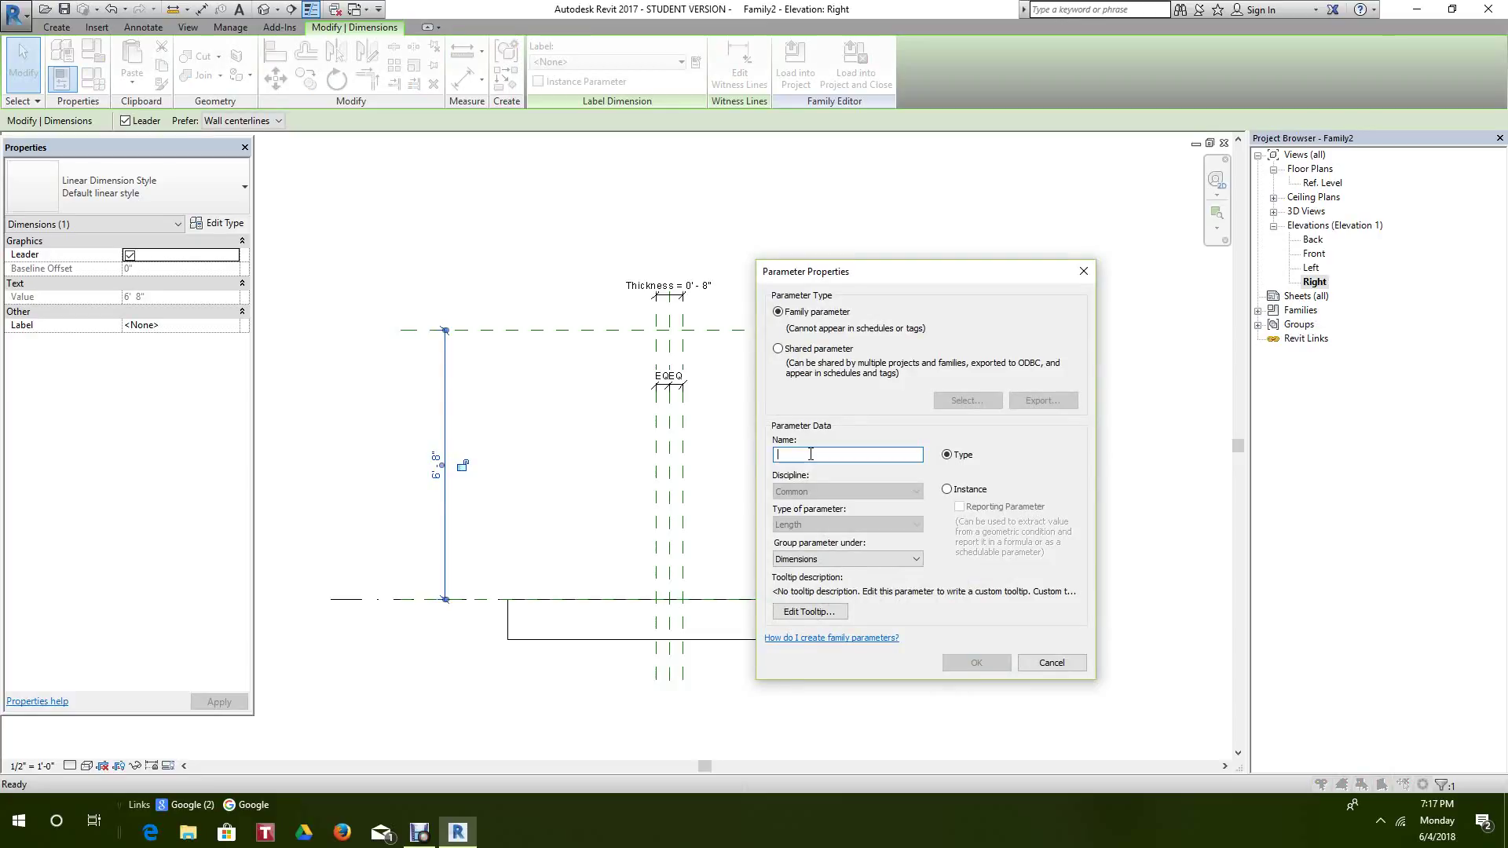
pyautogui.write('Height')
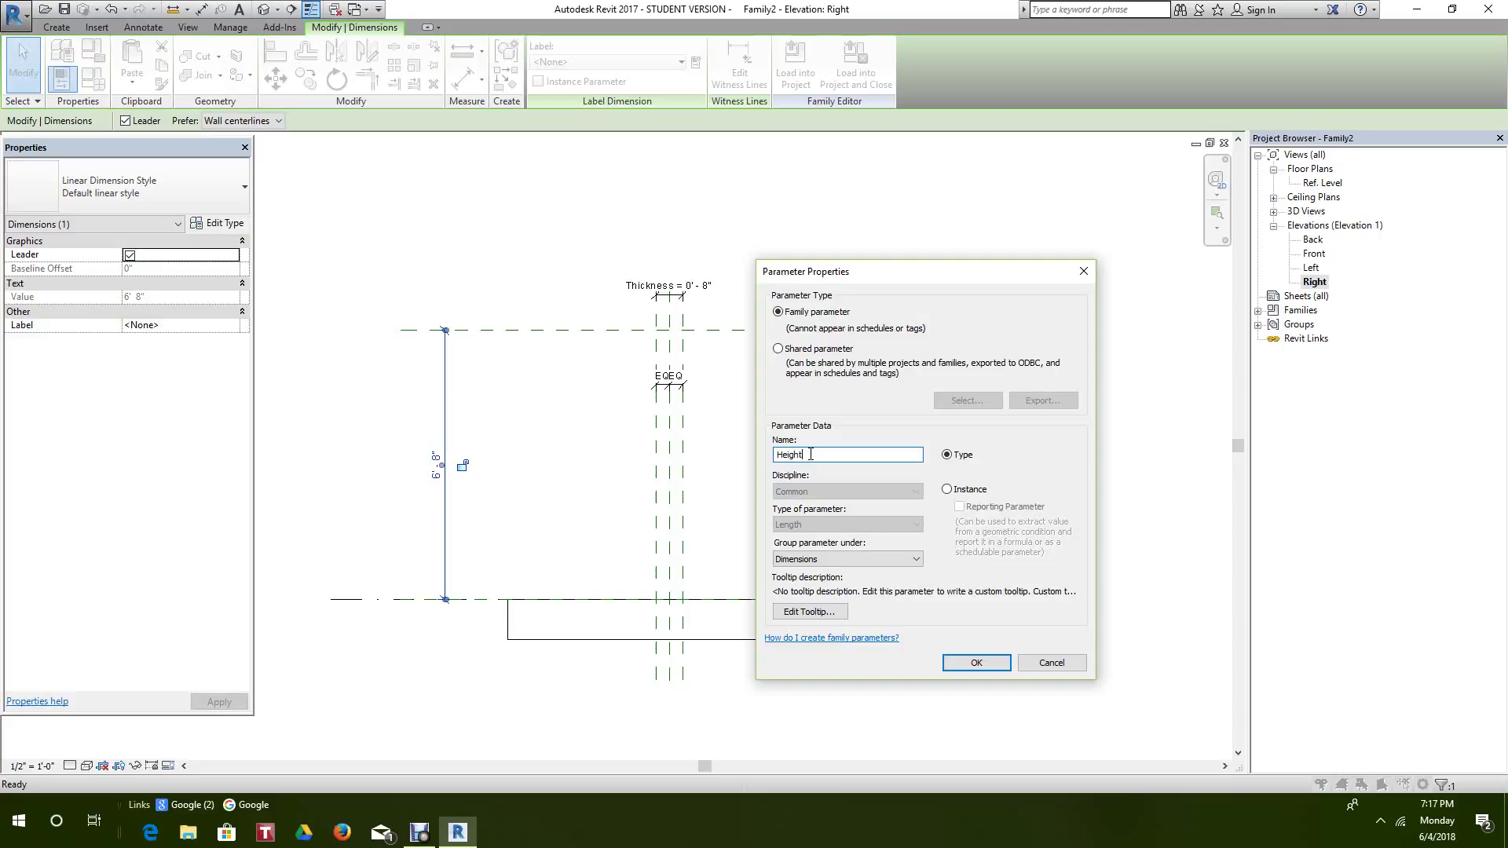
pyautogui.click(976, 662)
pyautogui.click(817, 428)
# - Rename the middle vertical reference plane, Center (Front/Back), as Midplane
pyautogui.scroll(3, 691, 332)
pyautogui.scroll(2, 641, 306)
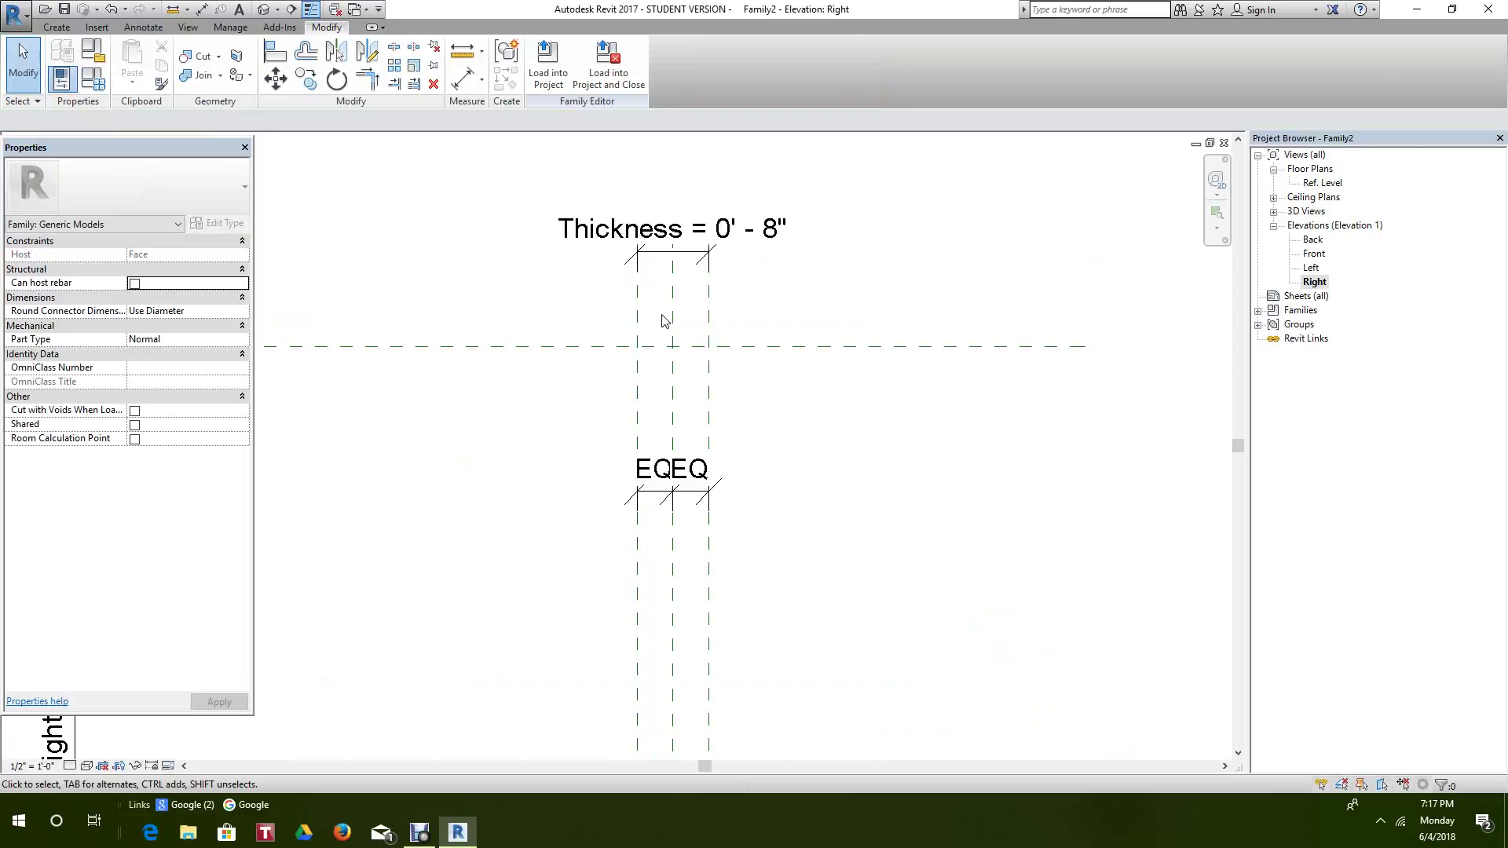
pyautogui.click(676, 324)
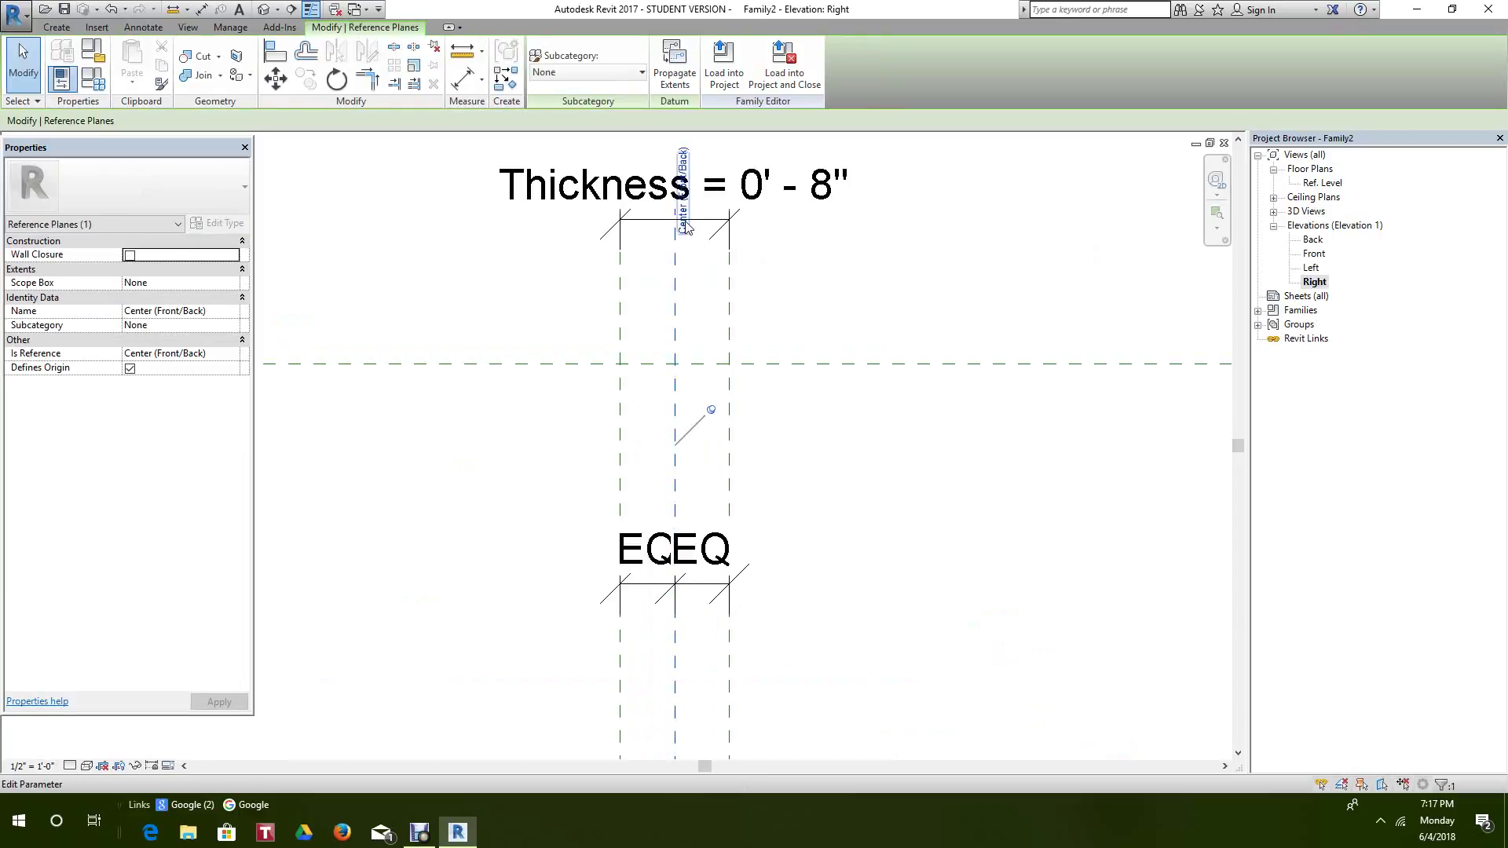
pyautogui.scroll(5, 695, 232)
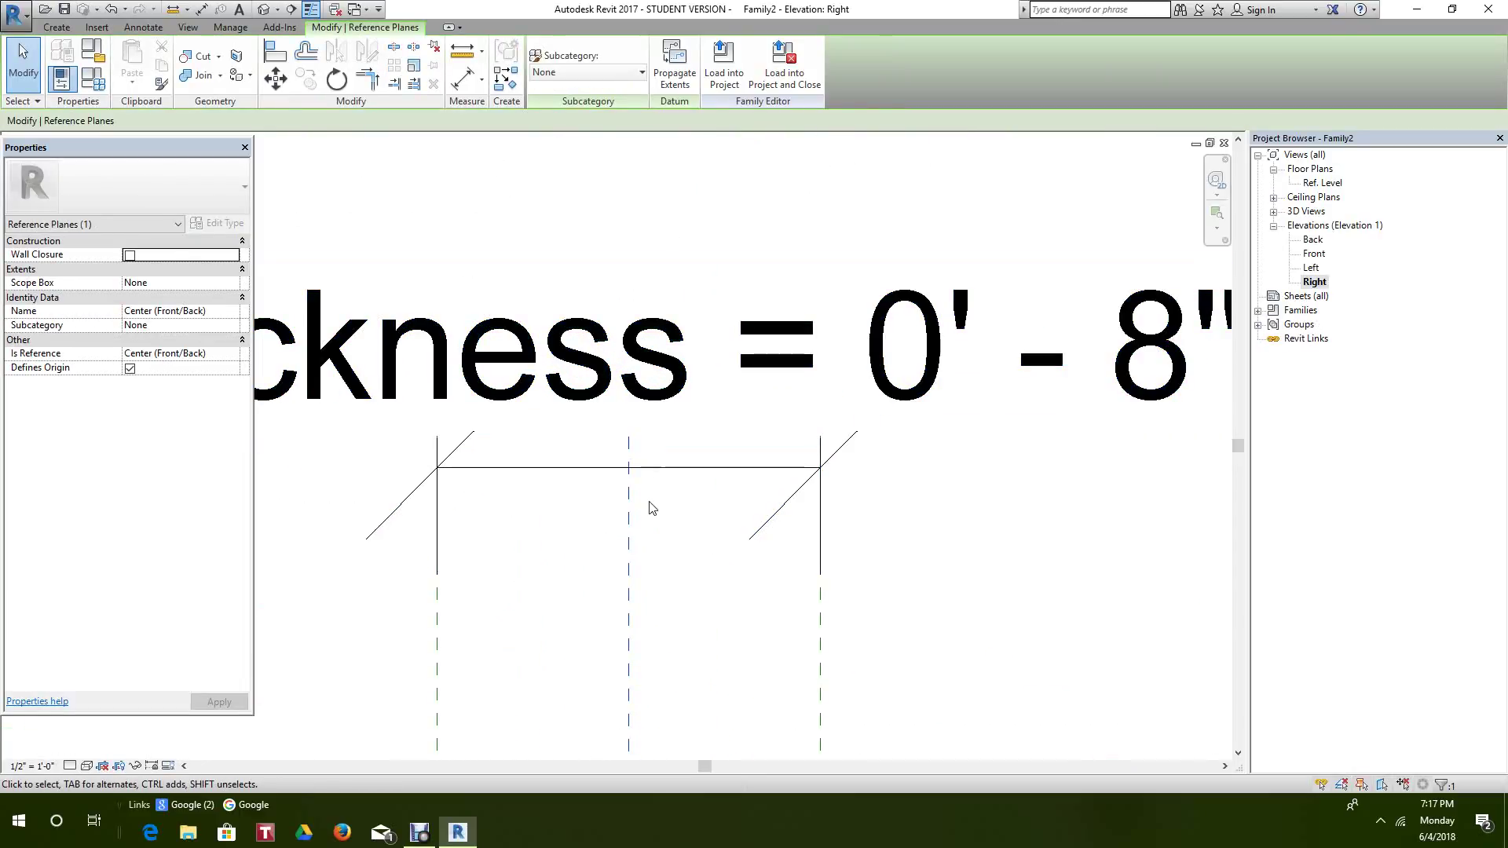
pyautogui.click(640, 425)
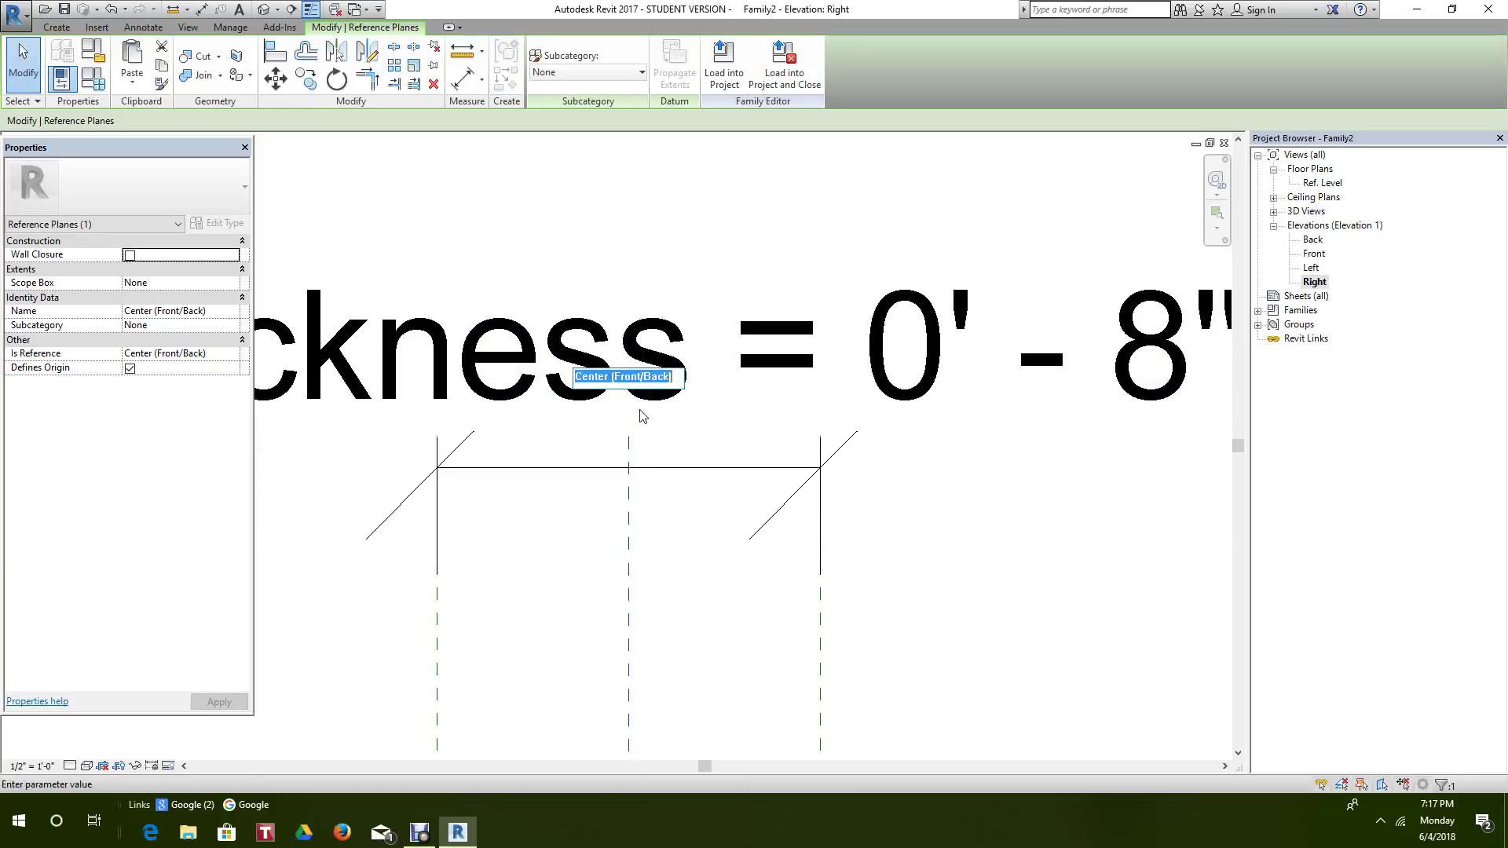
pyautogui.write('Midplane')
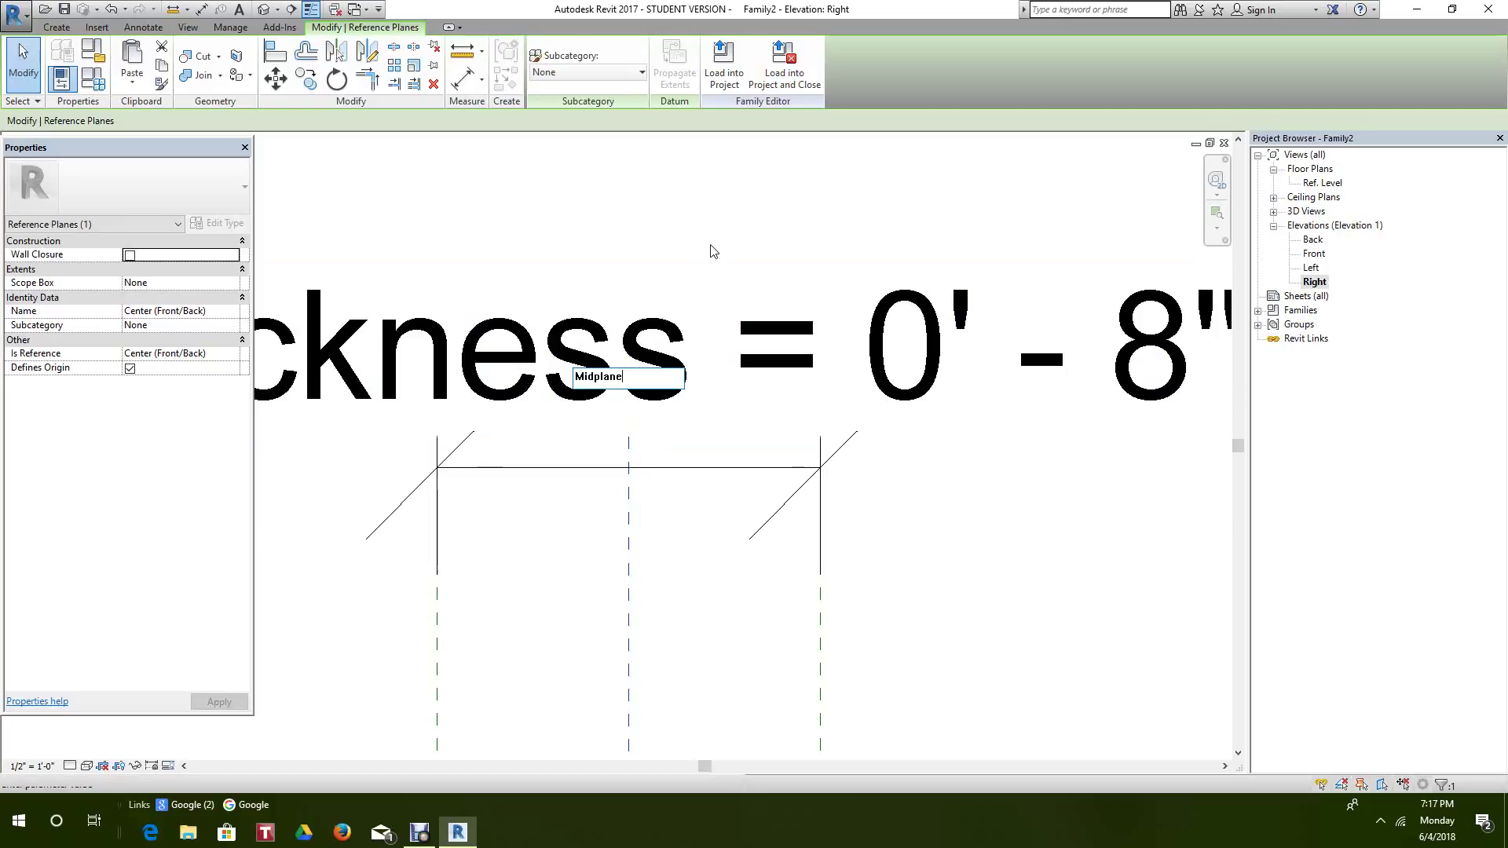
pyautogui.press('Return')
# - Name the vertical reference plane left of Midplane Interior, leaving nothing selected
pyautogui.scroll(-4, 740, 482)
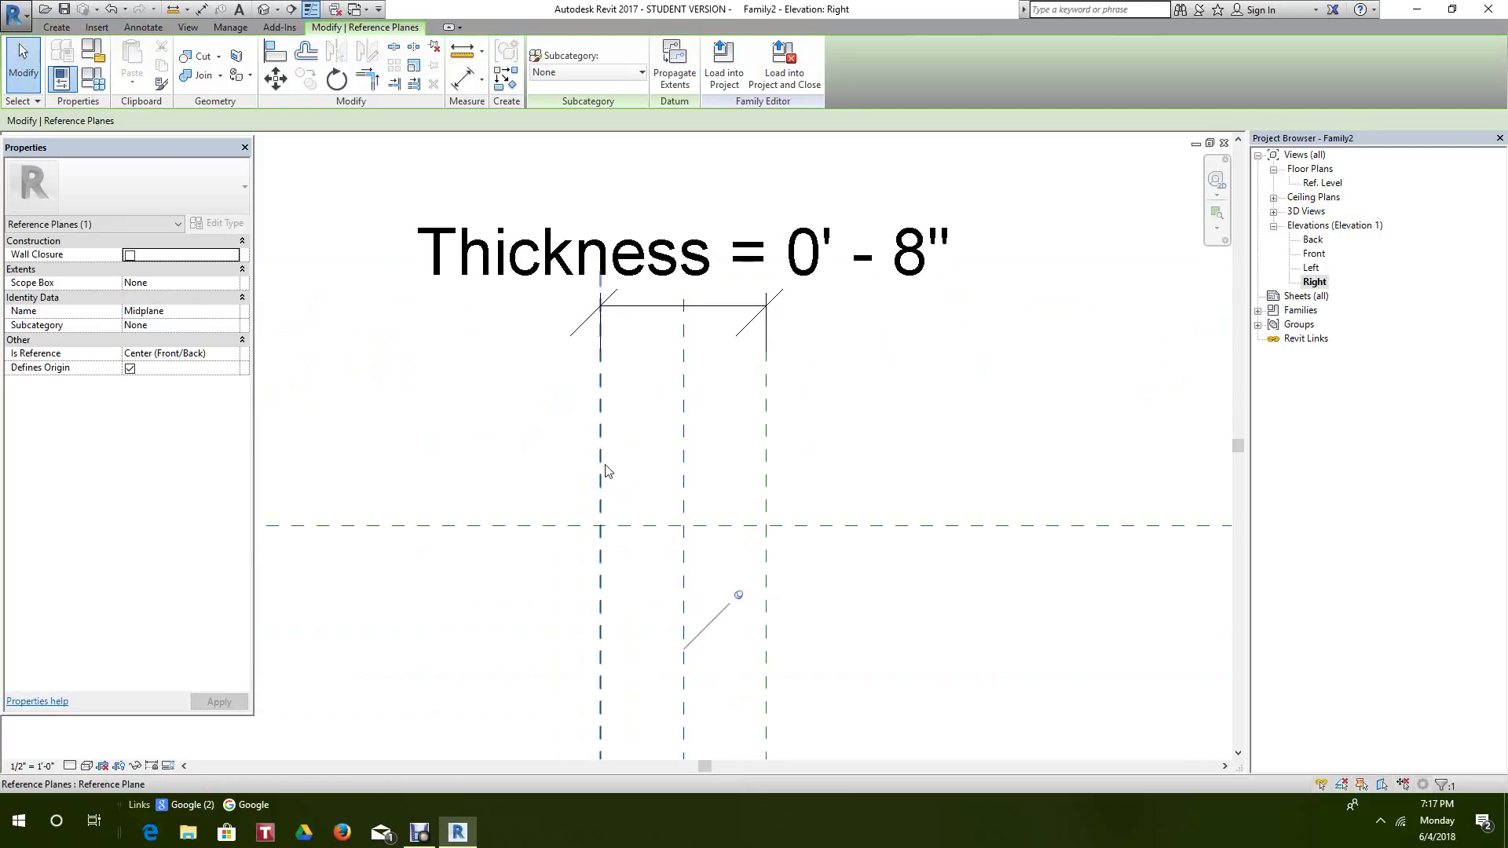
pyautogui.click(601, 471)
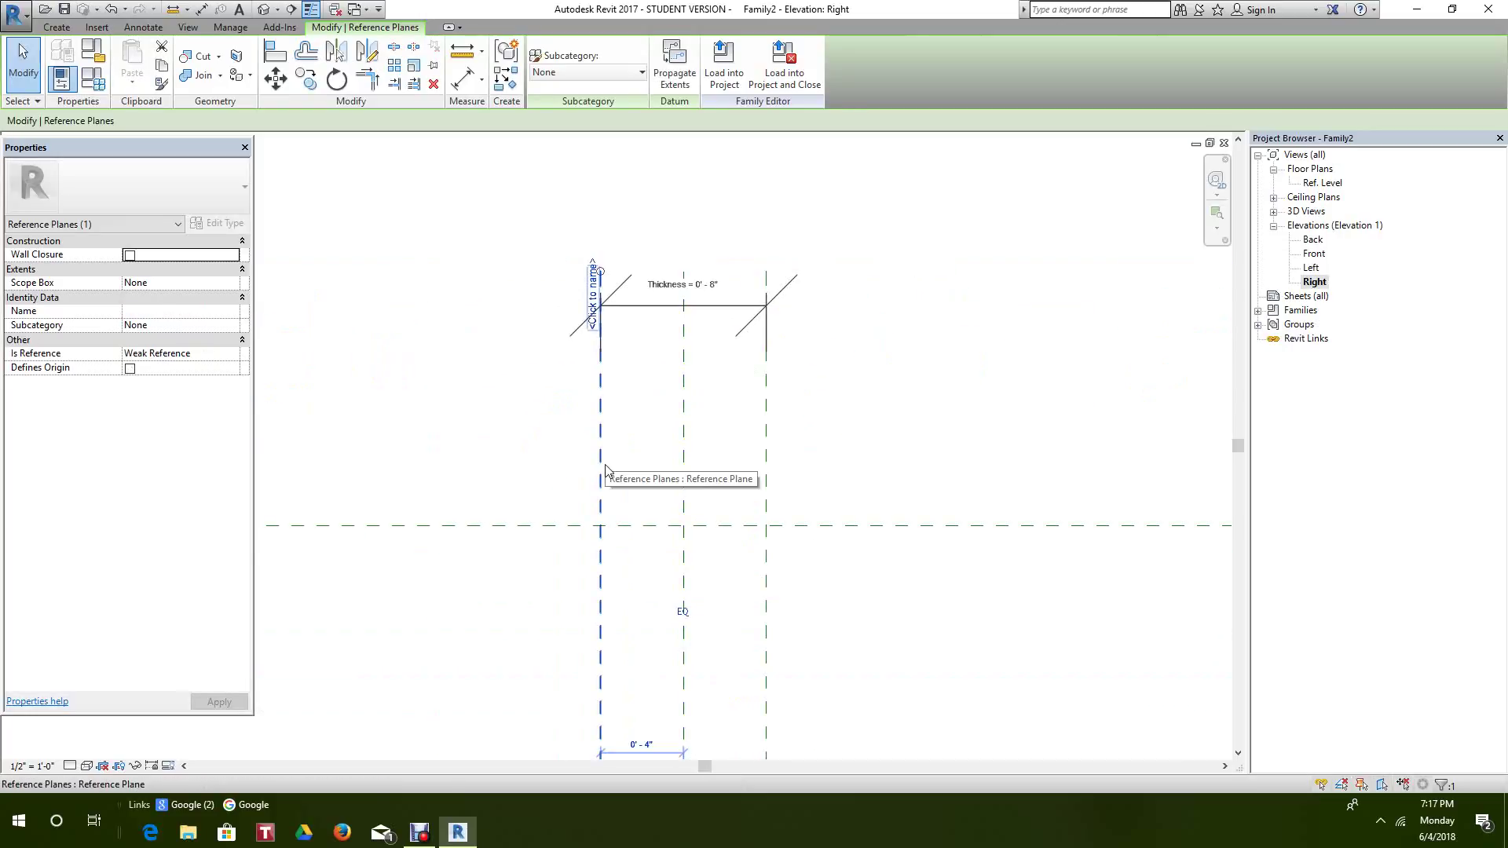
pyautogui.click(594, 305)
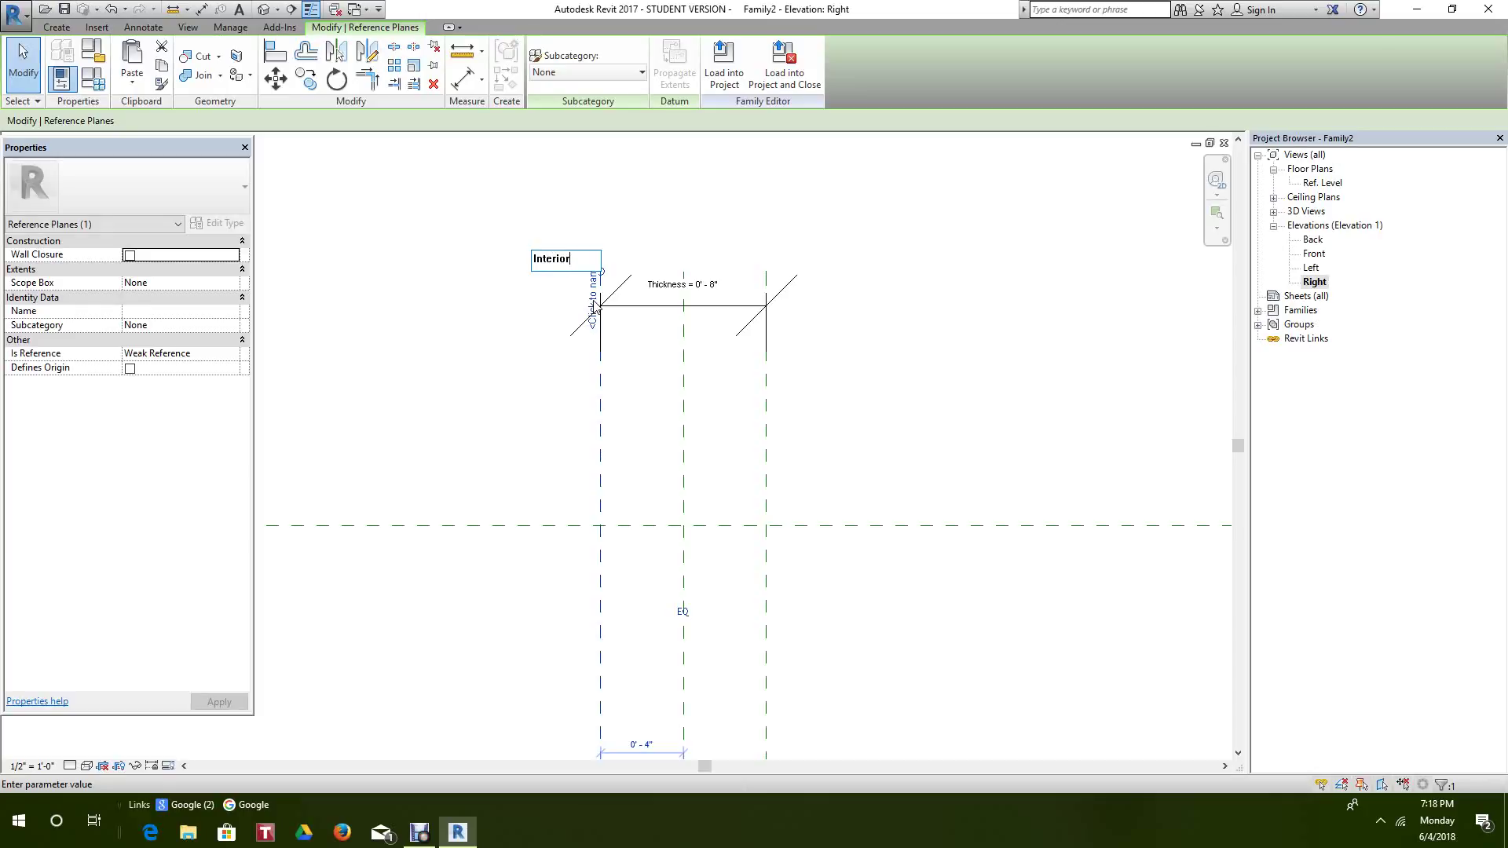
pyautogui.click(538, 374)
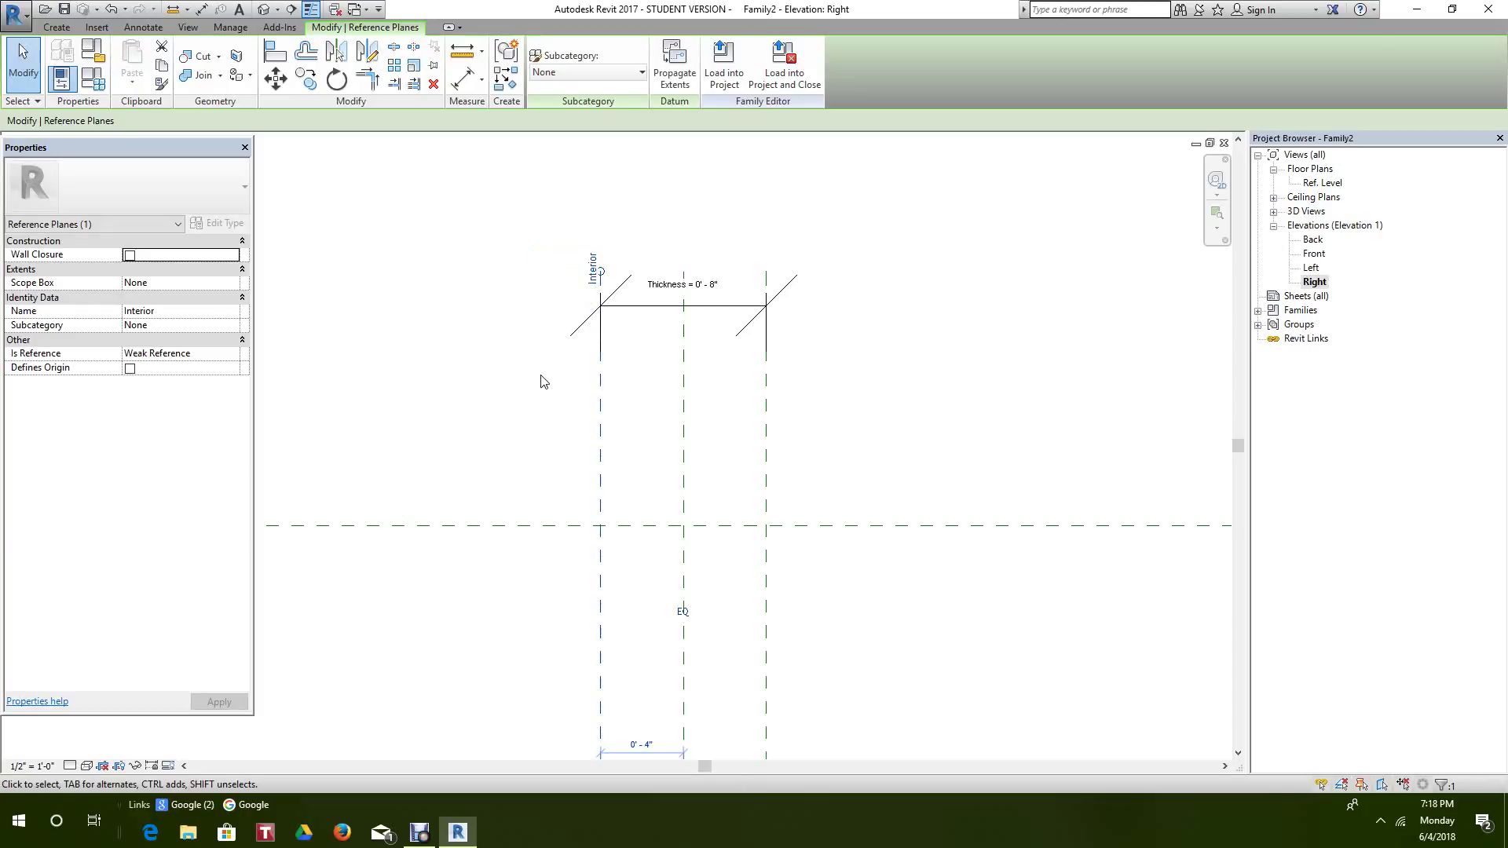
pyautogui.click(540, 380)
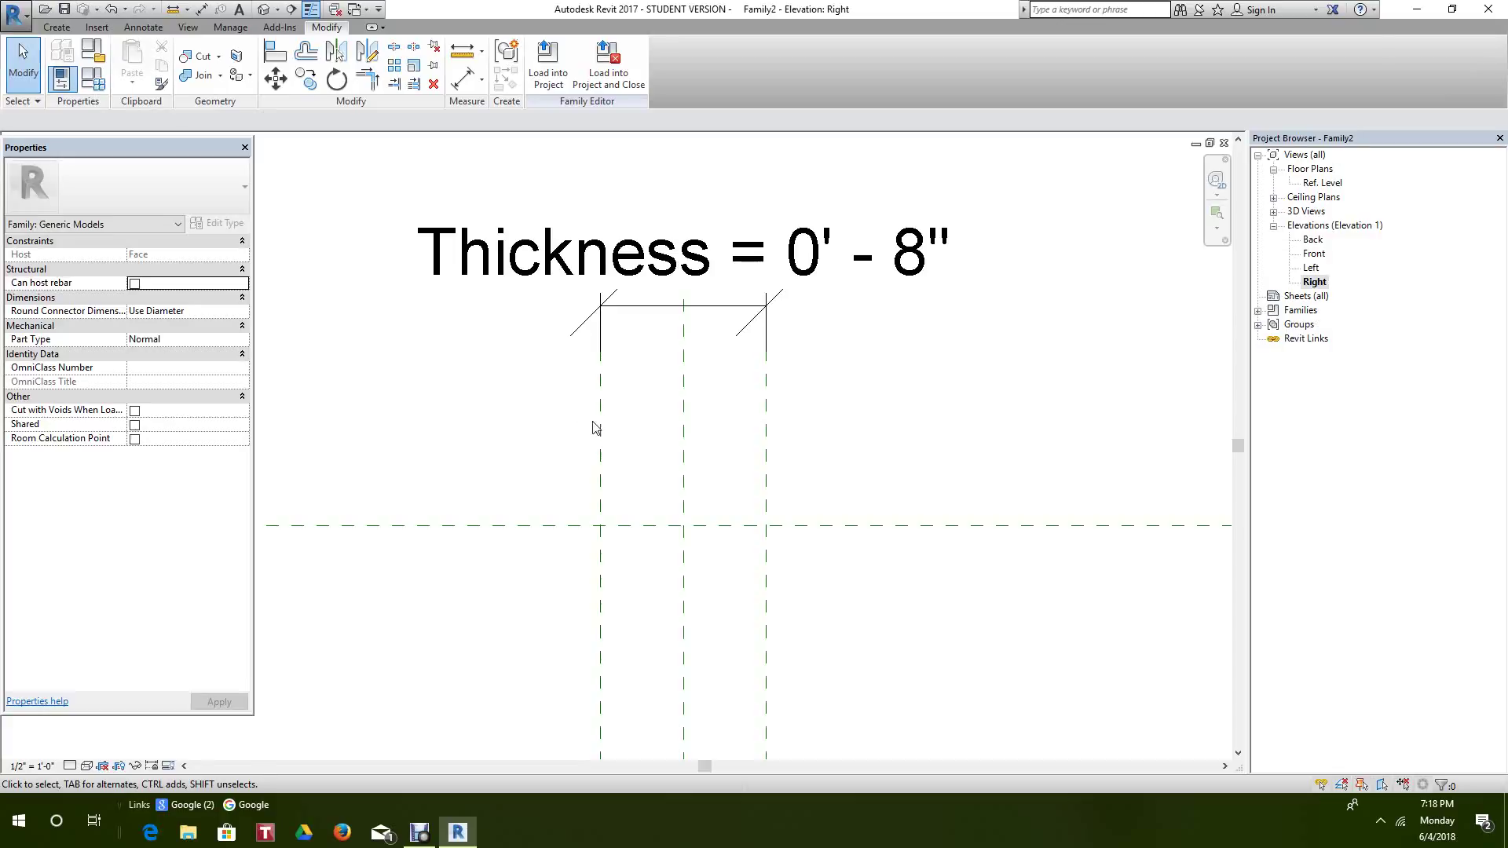
# - Open the Front elevation view of the family
pyautogui.scroll(-2, 596, 427)
pyautogui.moveTo(659, 472); pyautogui.dragTo(685, 340, button='middle')
pyautogui.scroll(-6, 936, 411)
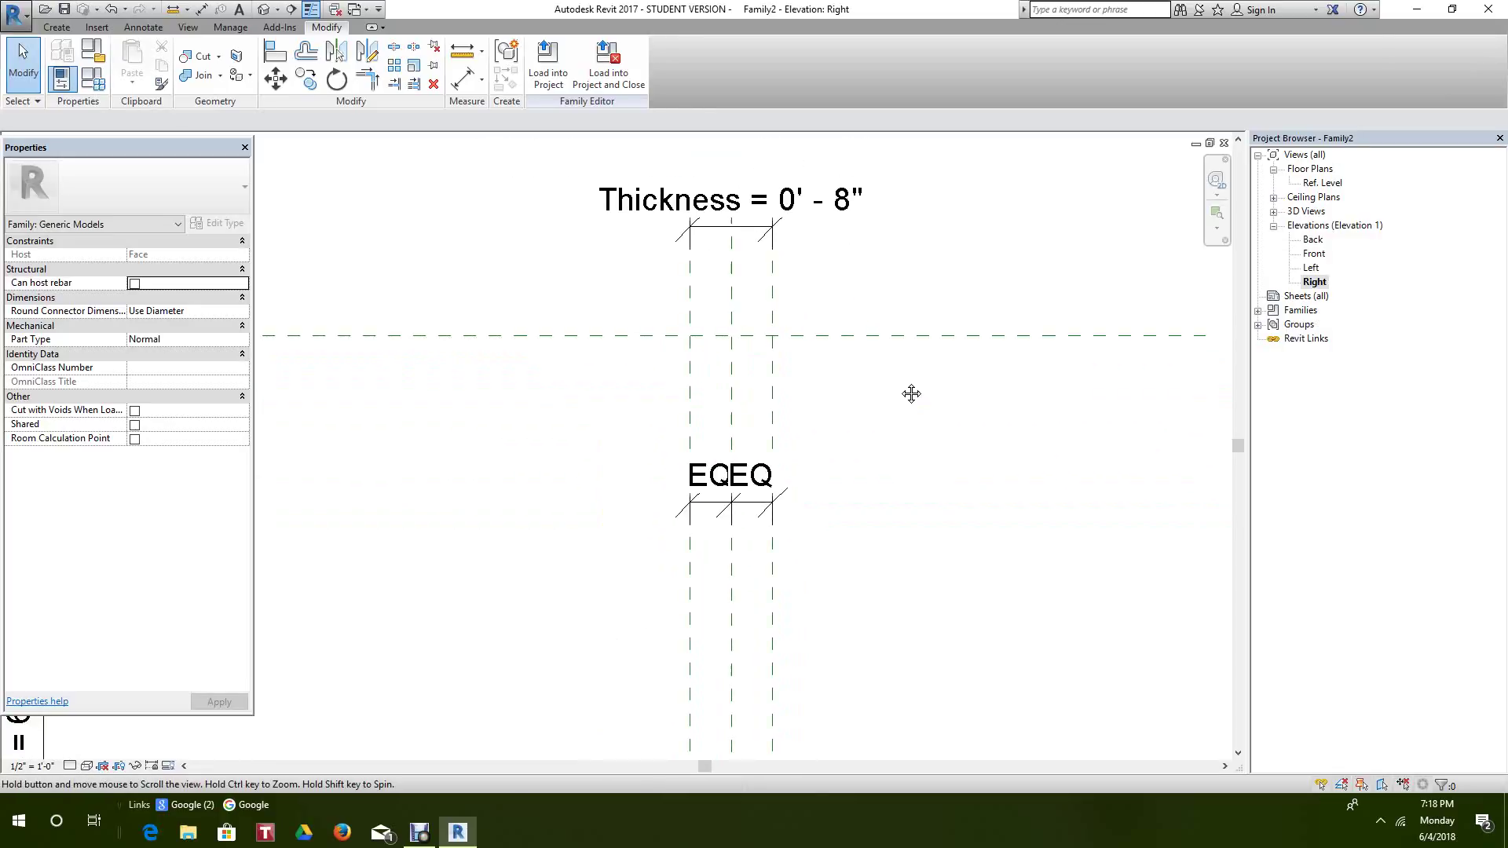
pyautogui.scroll(-1, 942, 352)
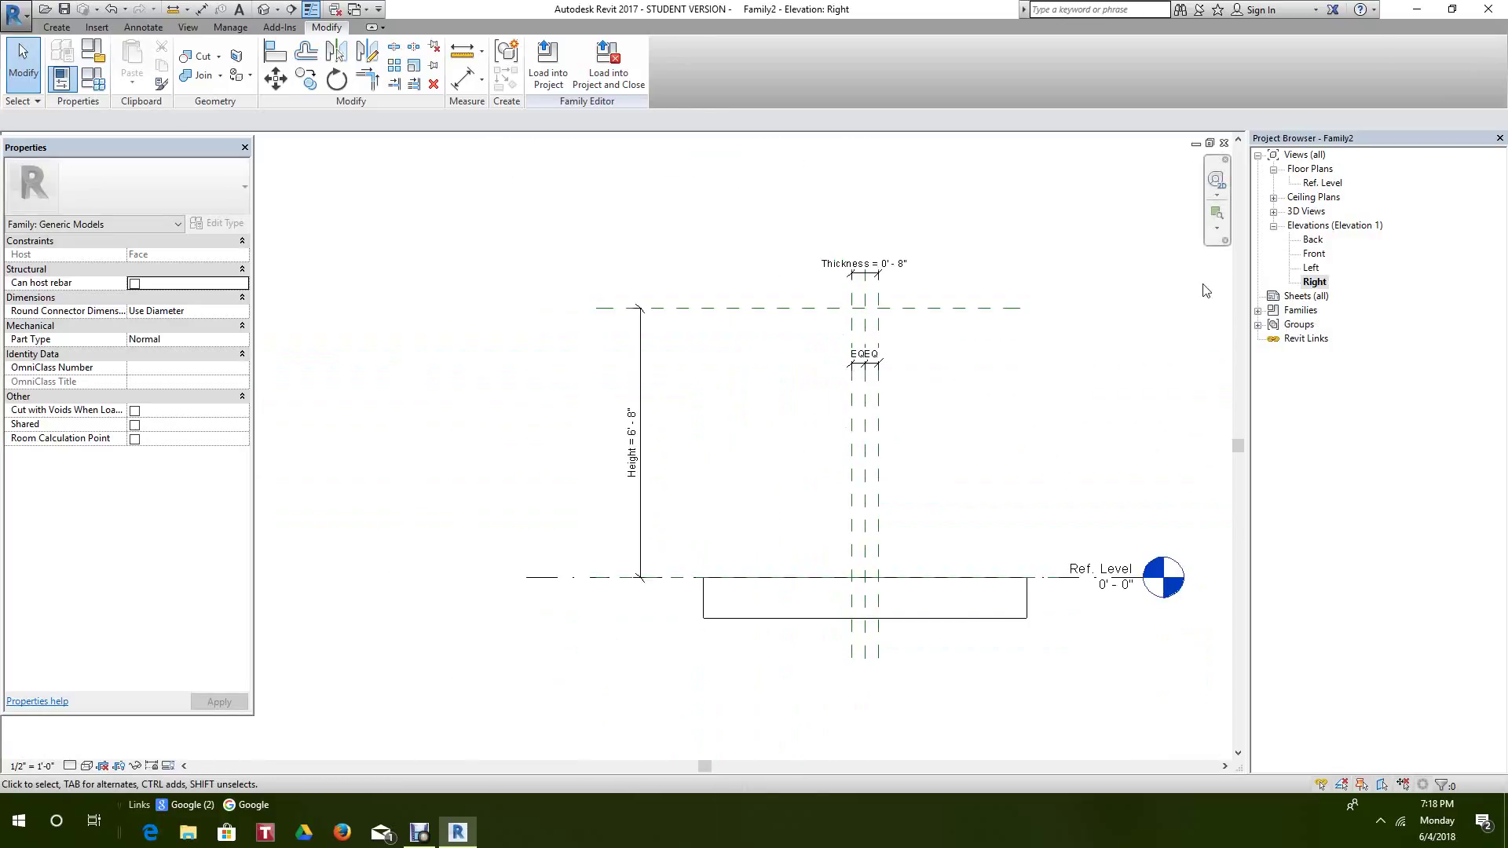
pyautogui.doubleClick(1314, 253)
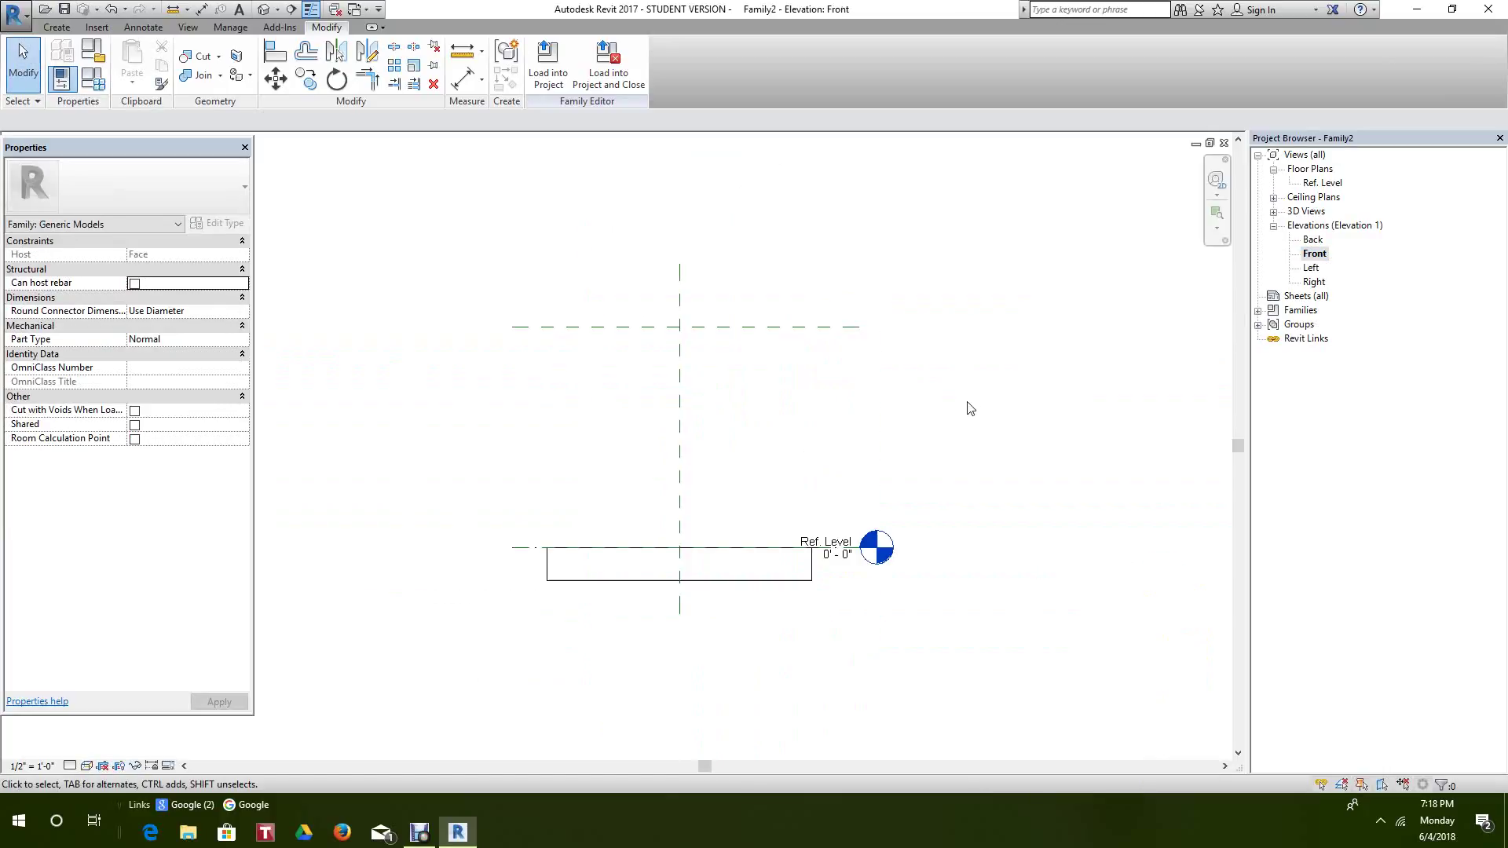
pyautogui.moveTo(966, 408); pyautogui.dragTo(980, 418, button='middle')
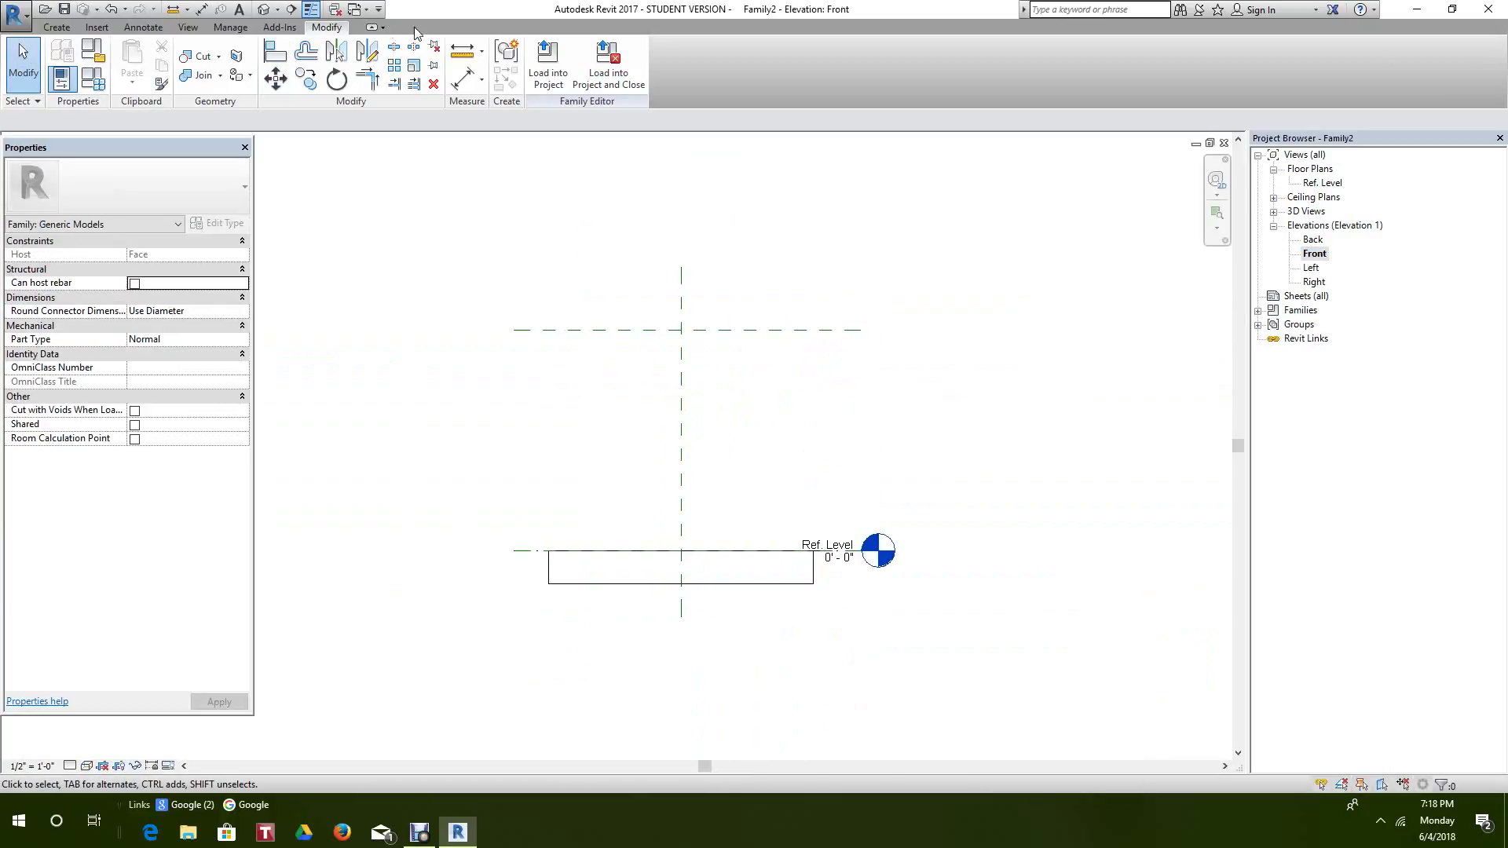
# - Draw a vertical reference plane about 3' 2" left of the center plane, crossing the upper horizontal plane and Ref. Level
pyautogui.click(65, 28)
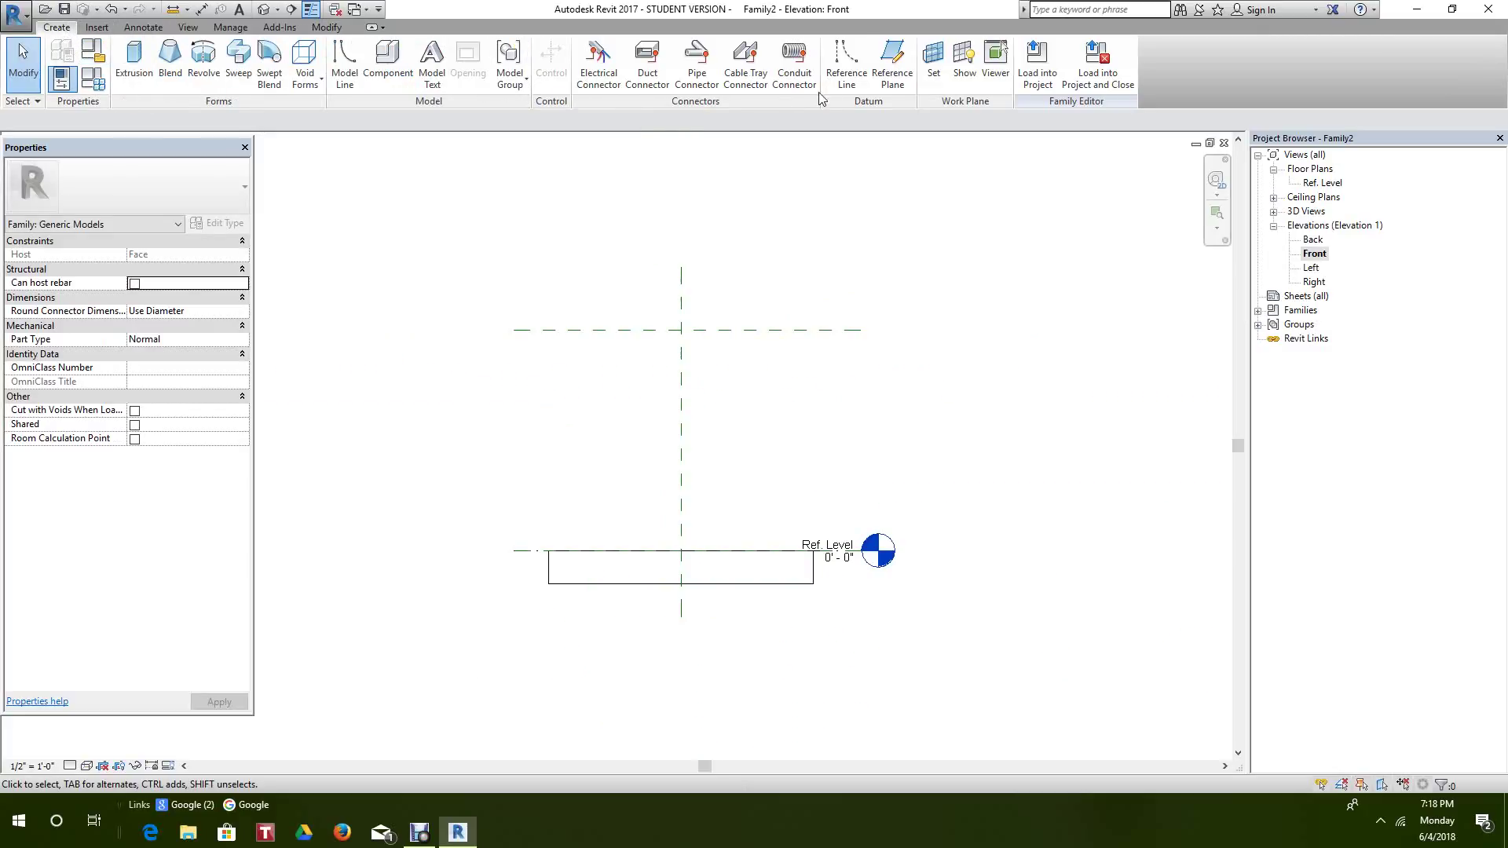
pyautogui.click(892, 67)
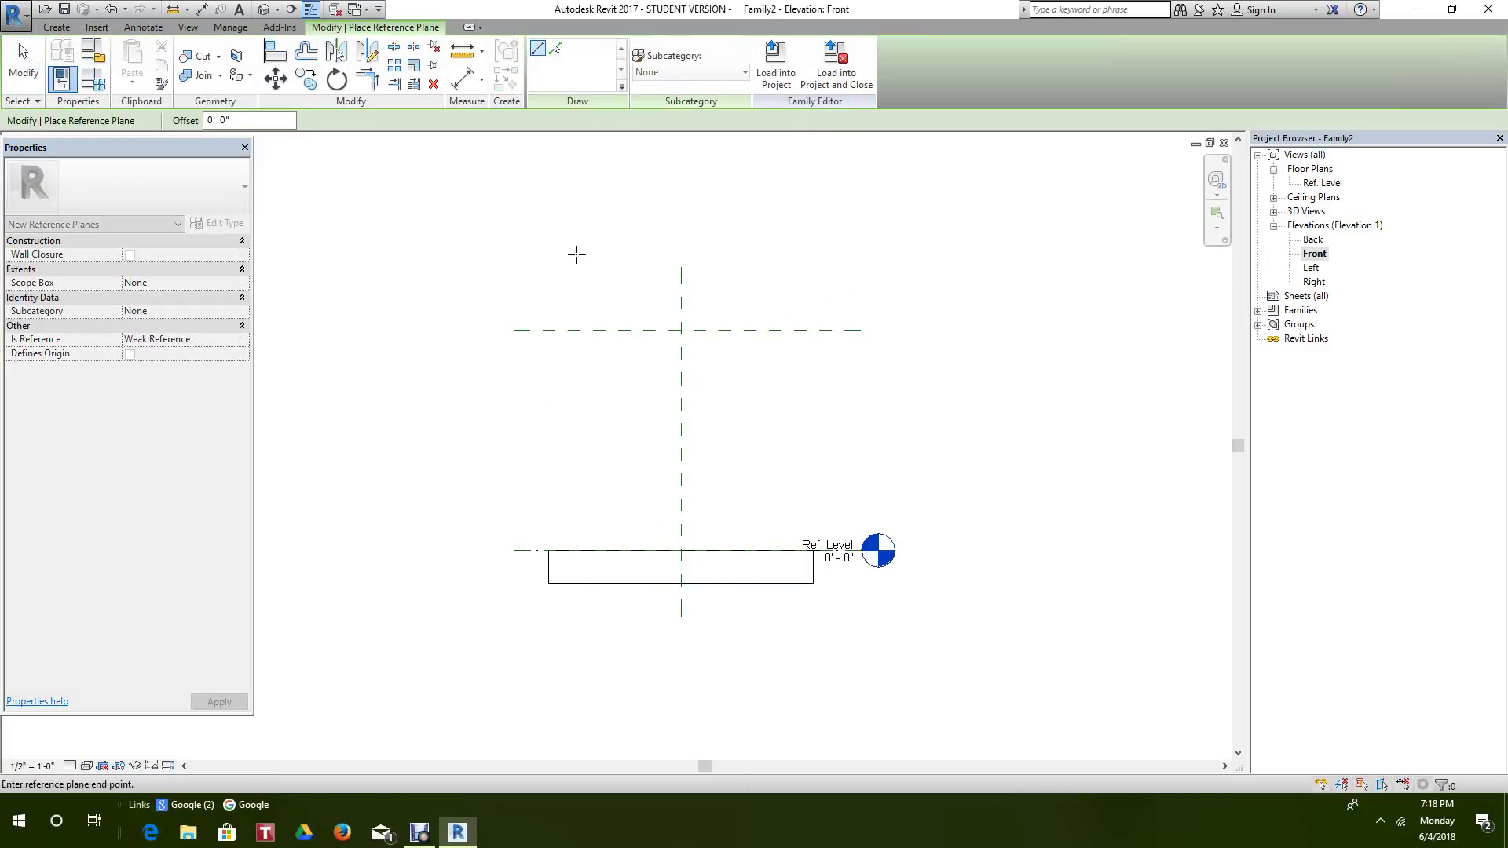
pyautogui.click(584, 620)
pyautogui.rightClick(589, 414)
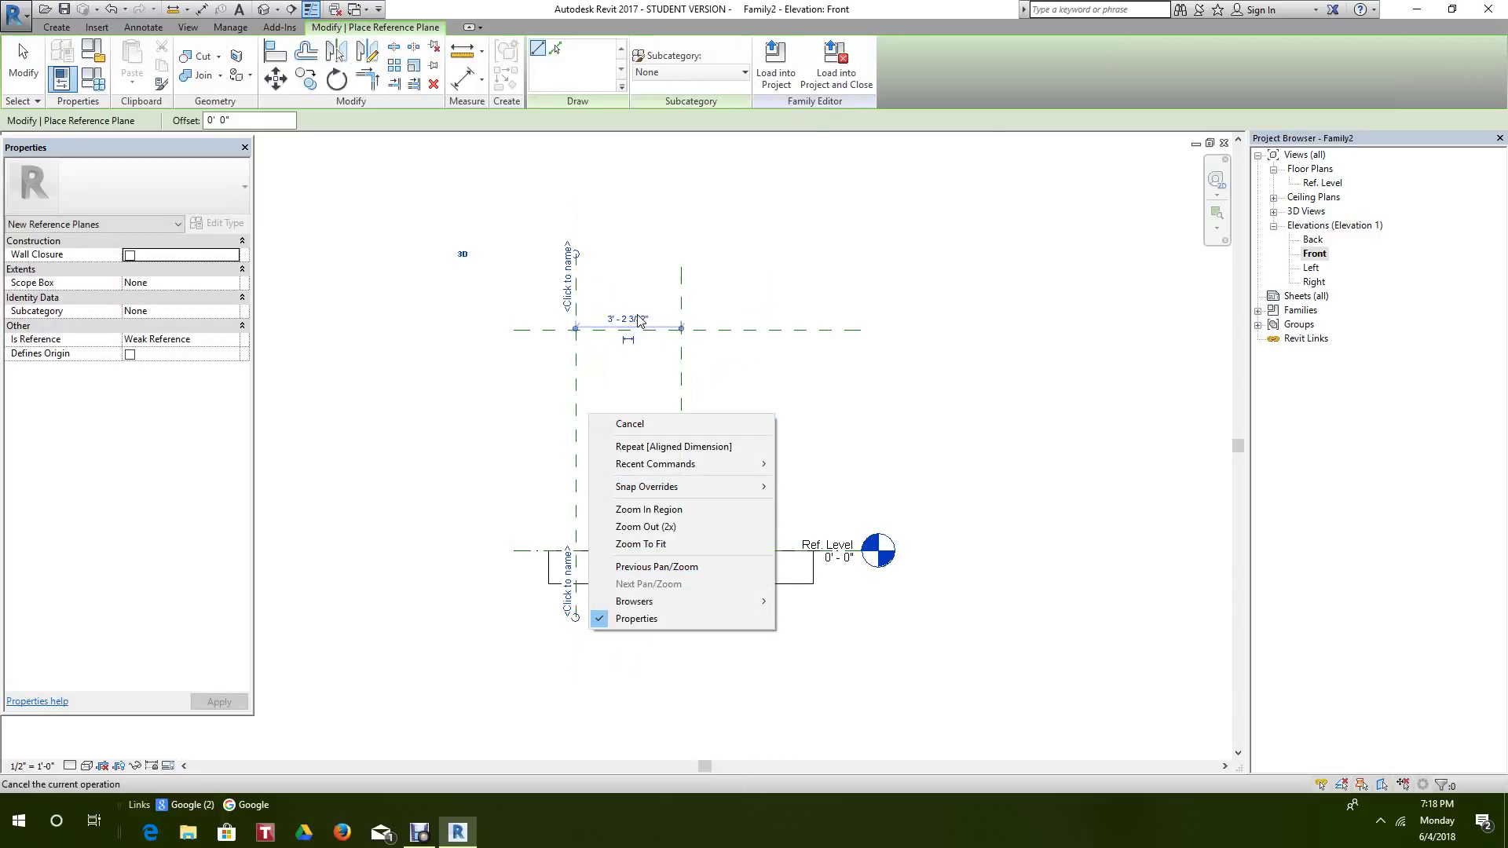
pyautogui.click(638, 320)
pyautogui.click(638, 318)
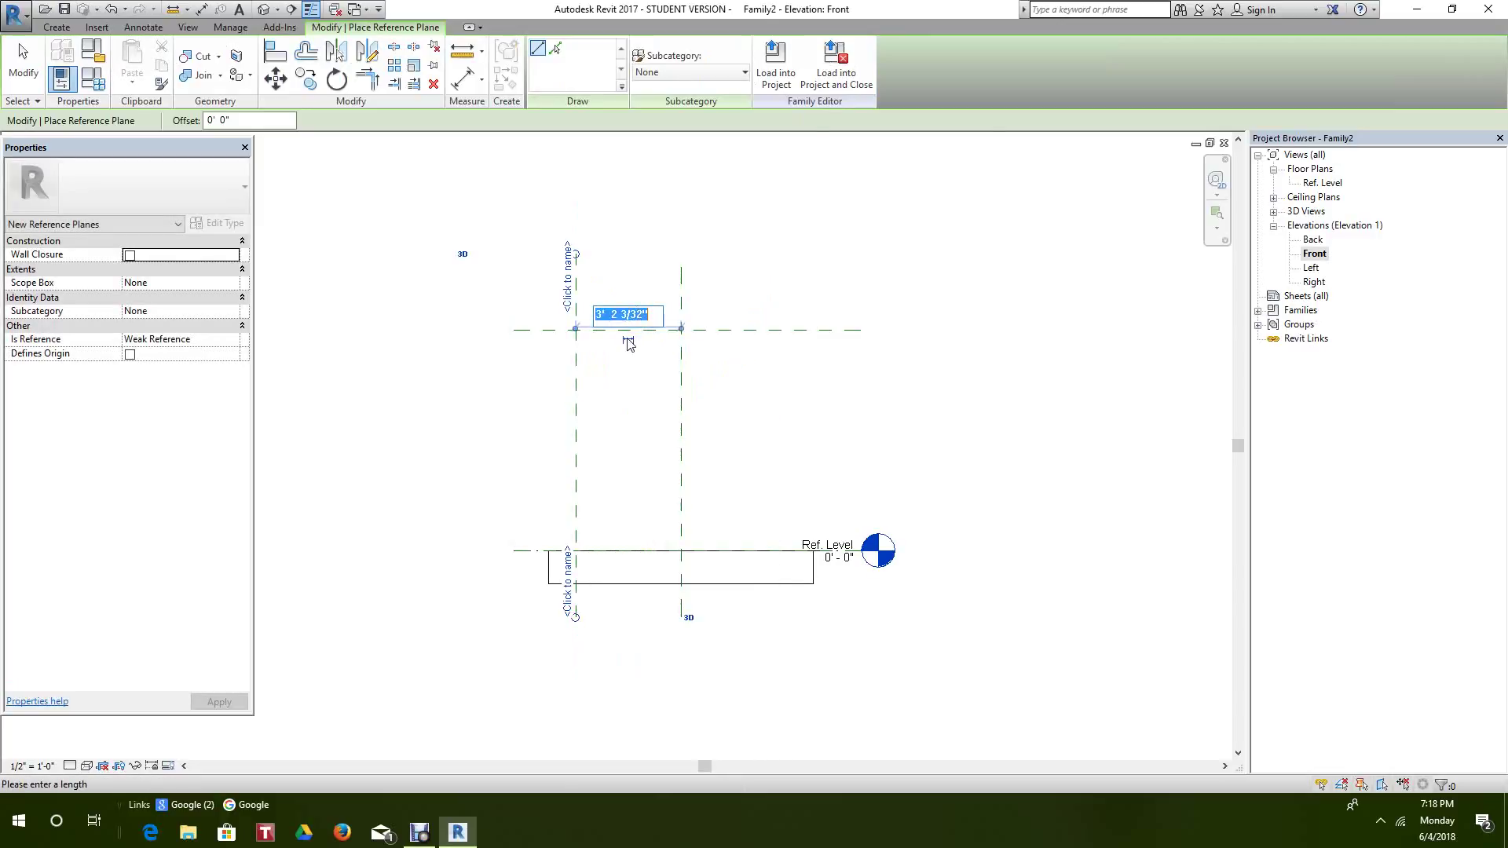
pyautogui.scroll(4, 625, 286)
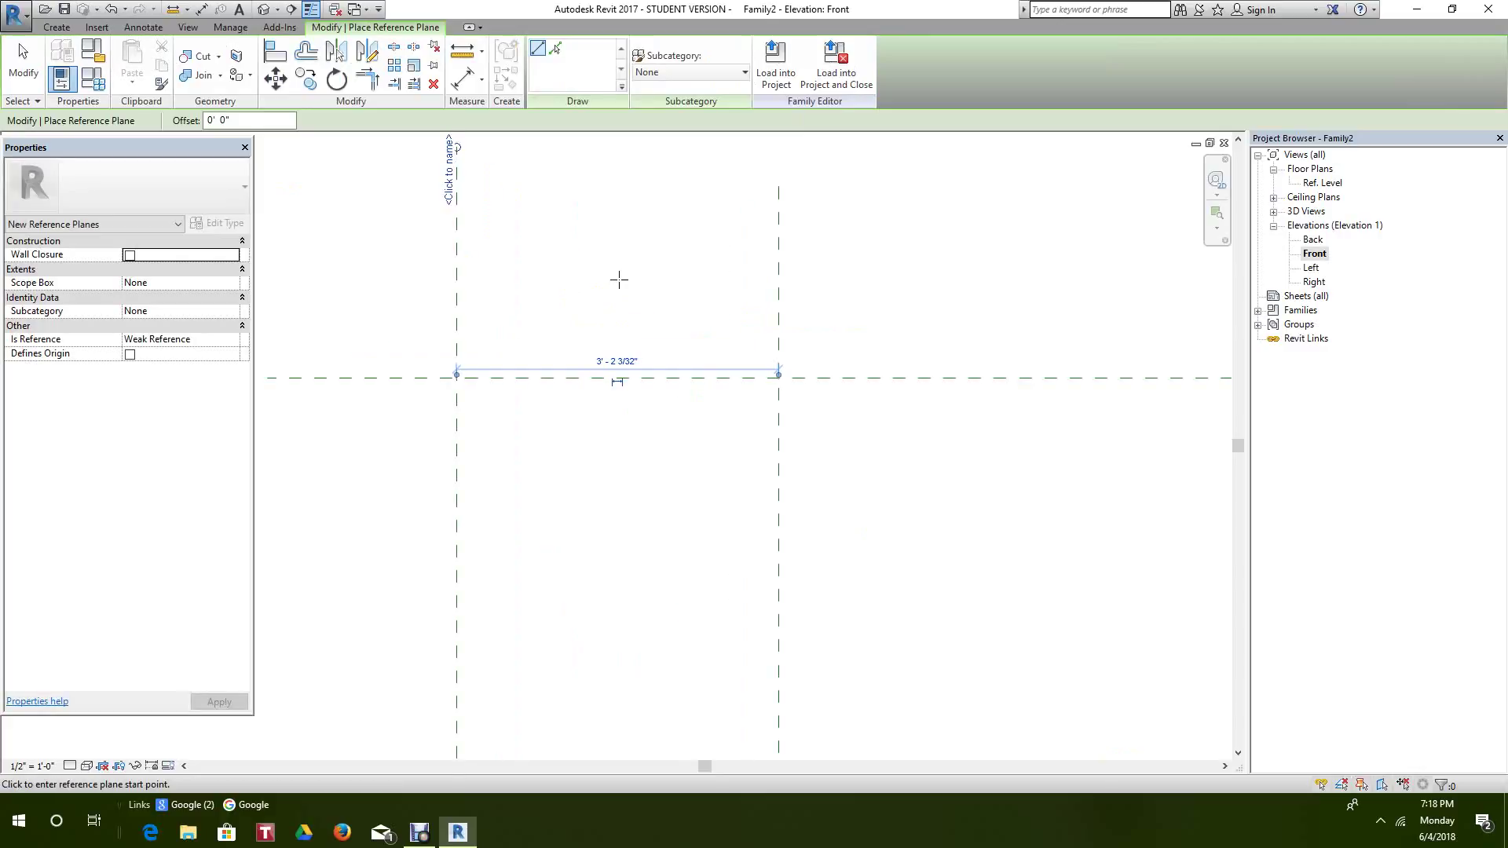
pyautogui.click(619, 280)
pyautogui.rightClick(616, 324)
pyautogui.click(655, 332)
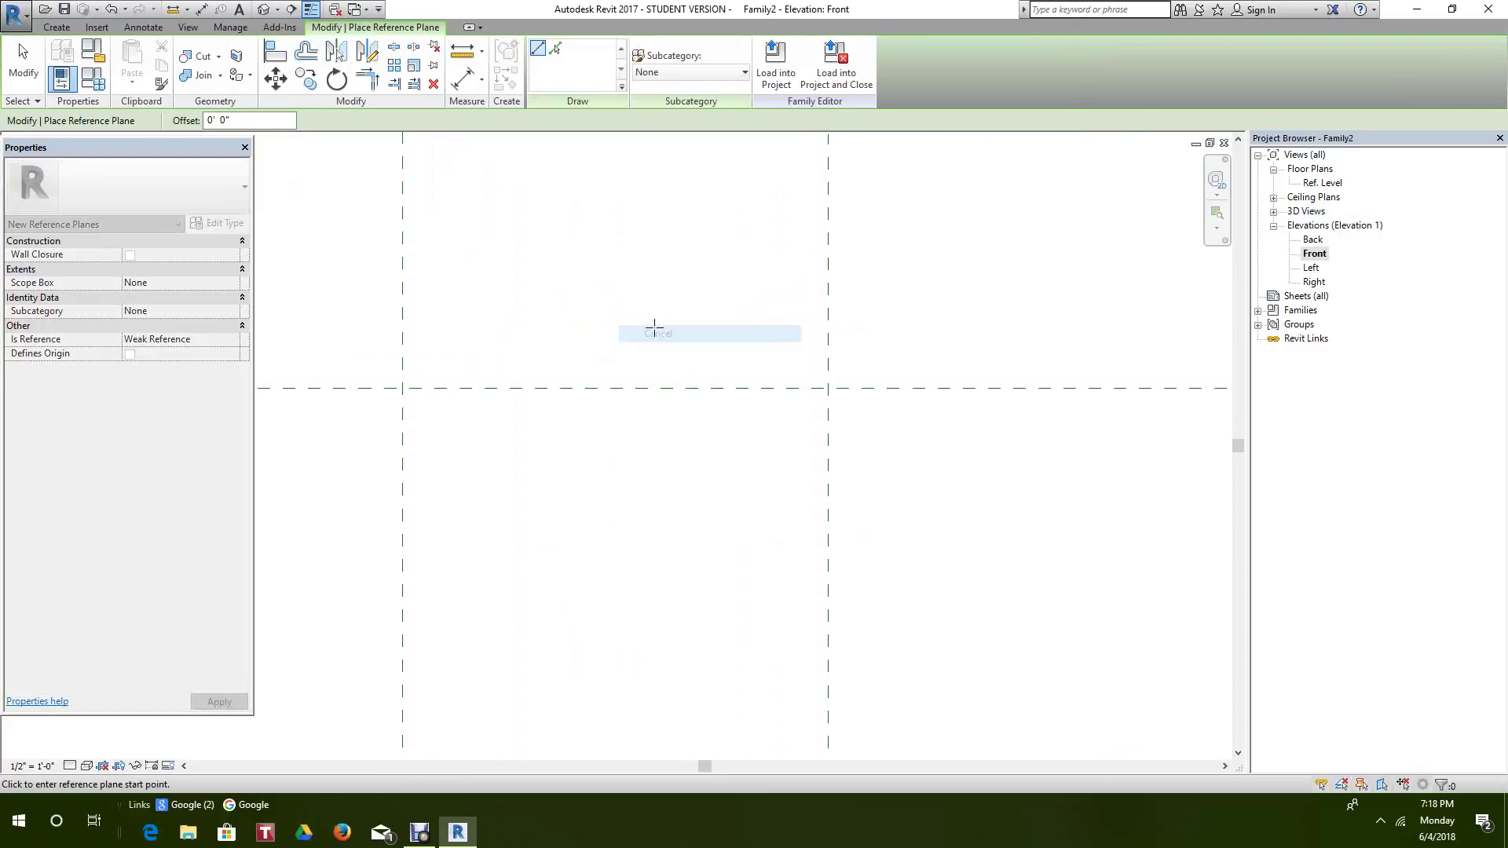
# - Place an aligned dimension between the center plane and the new left vertical plane, above the horizontal plane
pyautogui.scroll(-4, 628, 330)
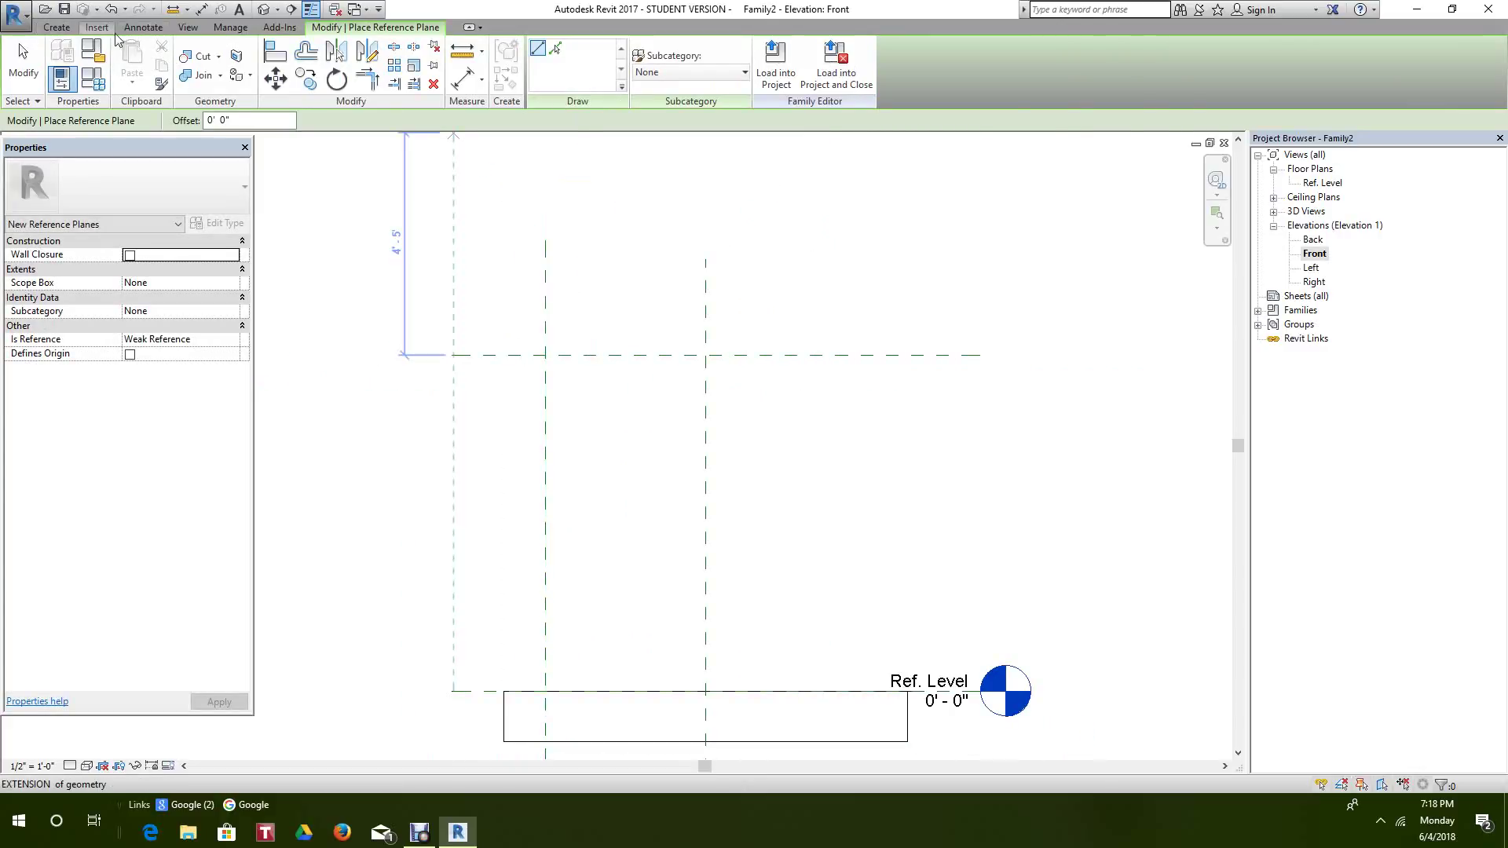
pyautogui.click(143, 27)
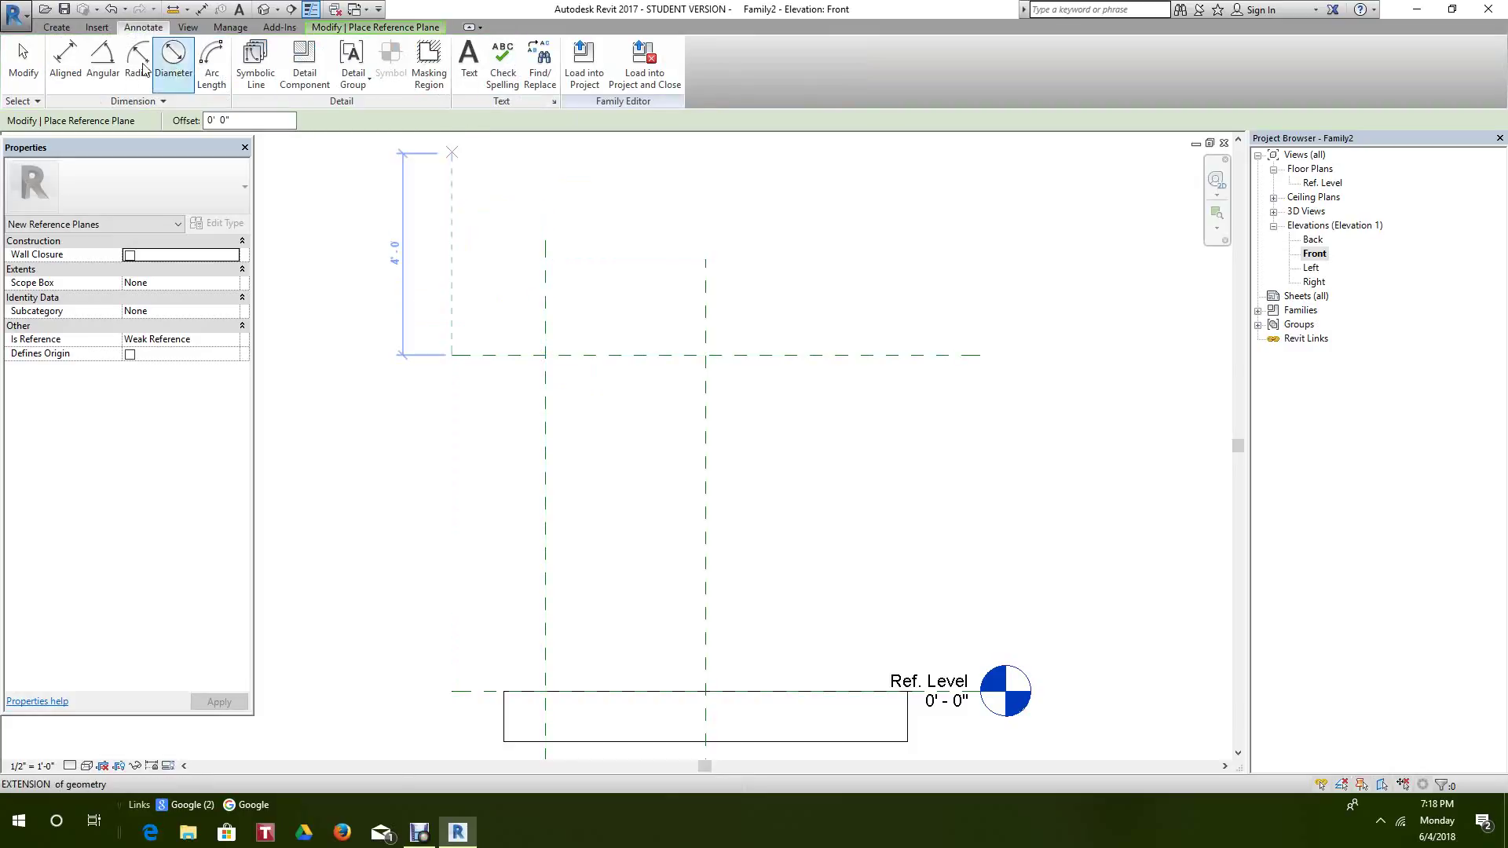
pyautogui.click(65, 58)
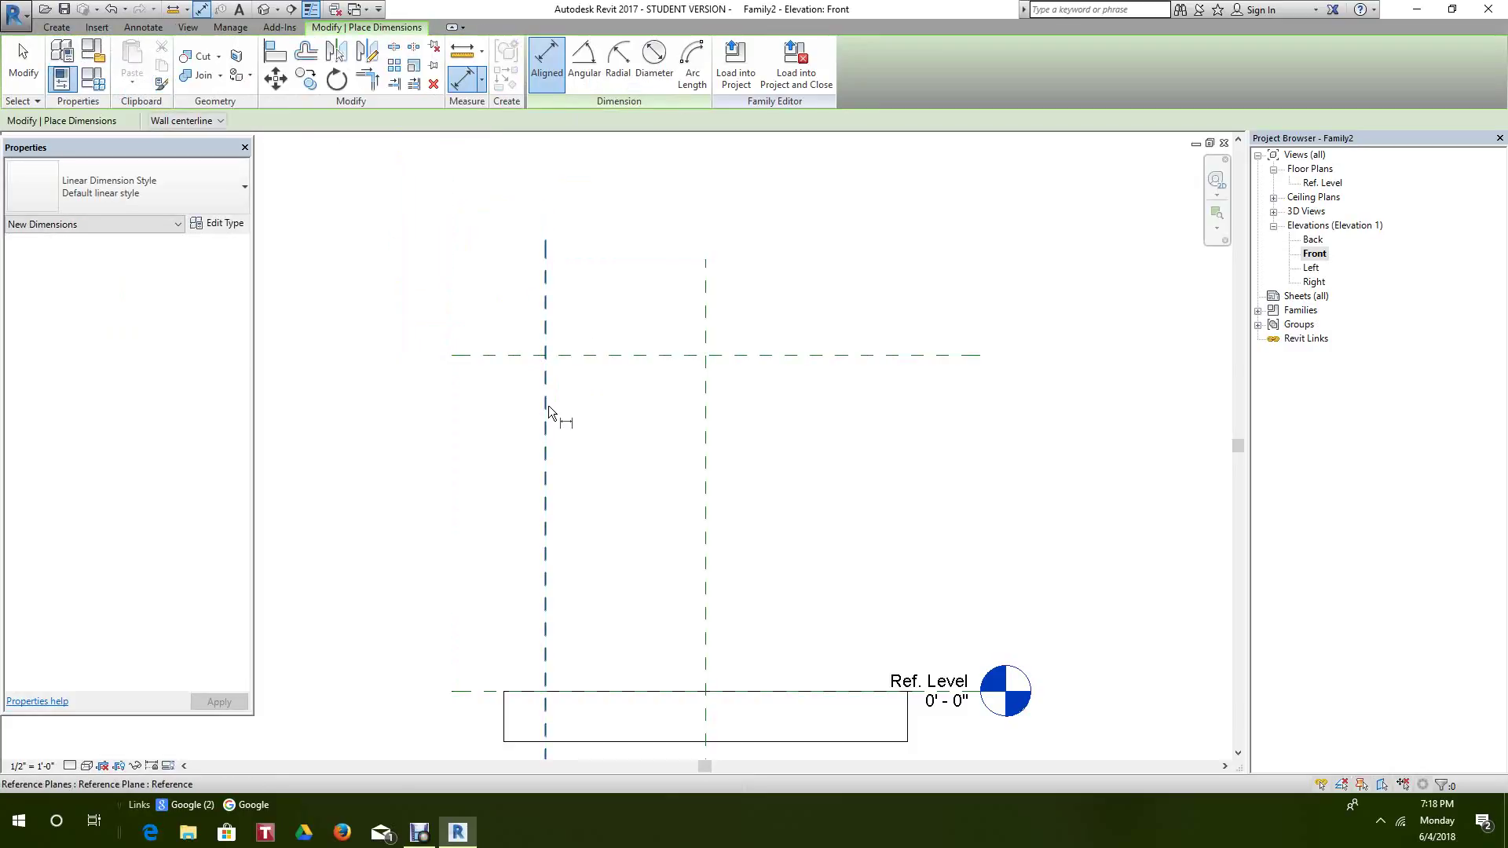
pyautogui.click(547, 338)
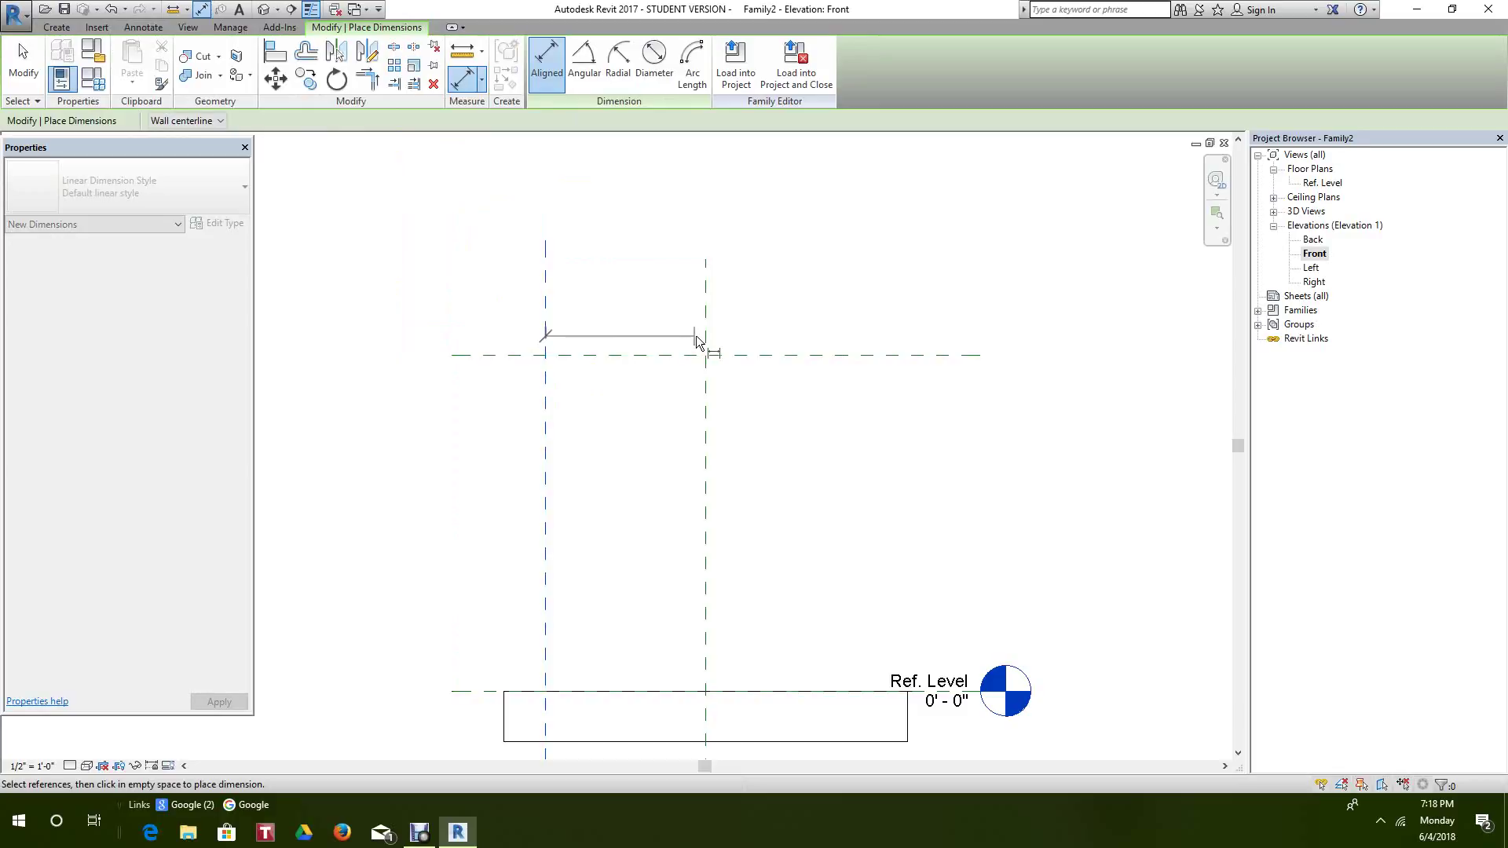
pyautogui.rightClick(652, 298)
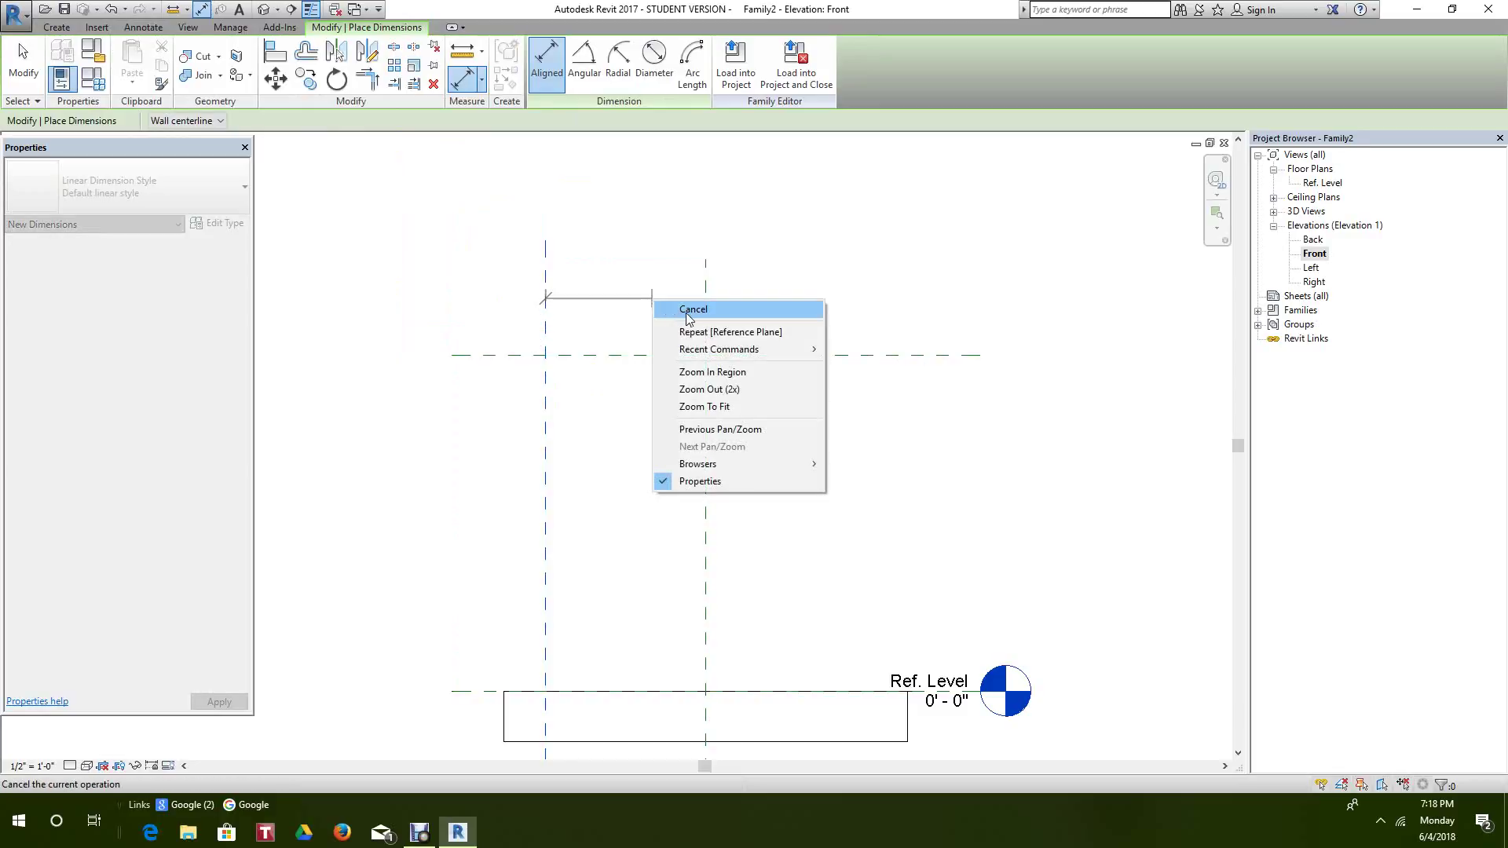
pyautogui.click(686, 312)
pyautogui.click(701, 314)
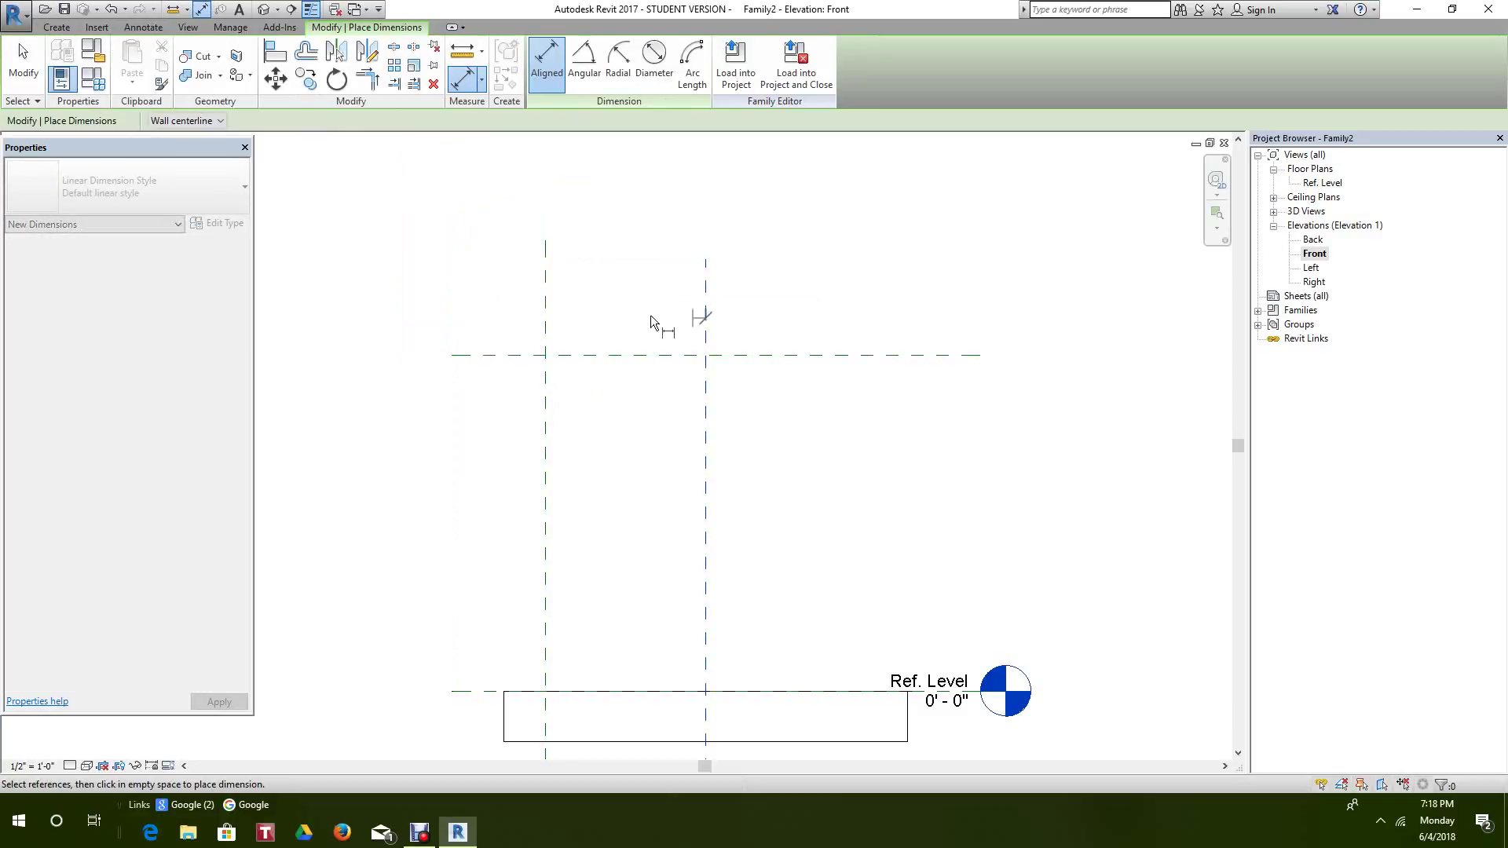
pyautogui.click(545, 316)
pyautogui.click(395, 281)
pyautogui.rightClick(383, 289)
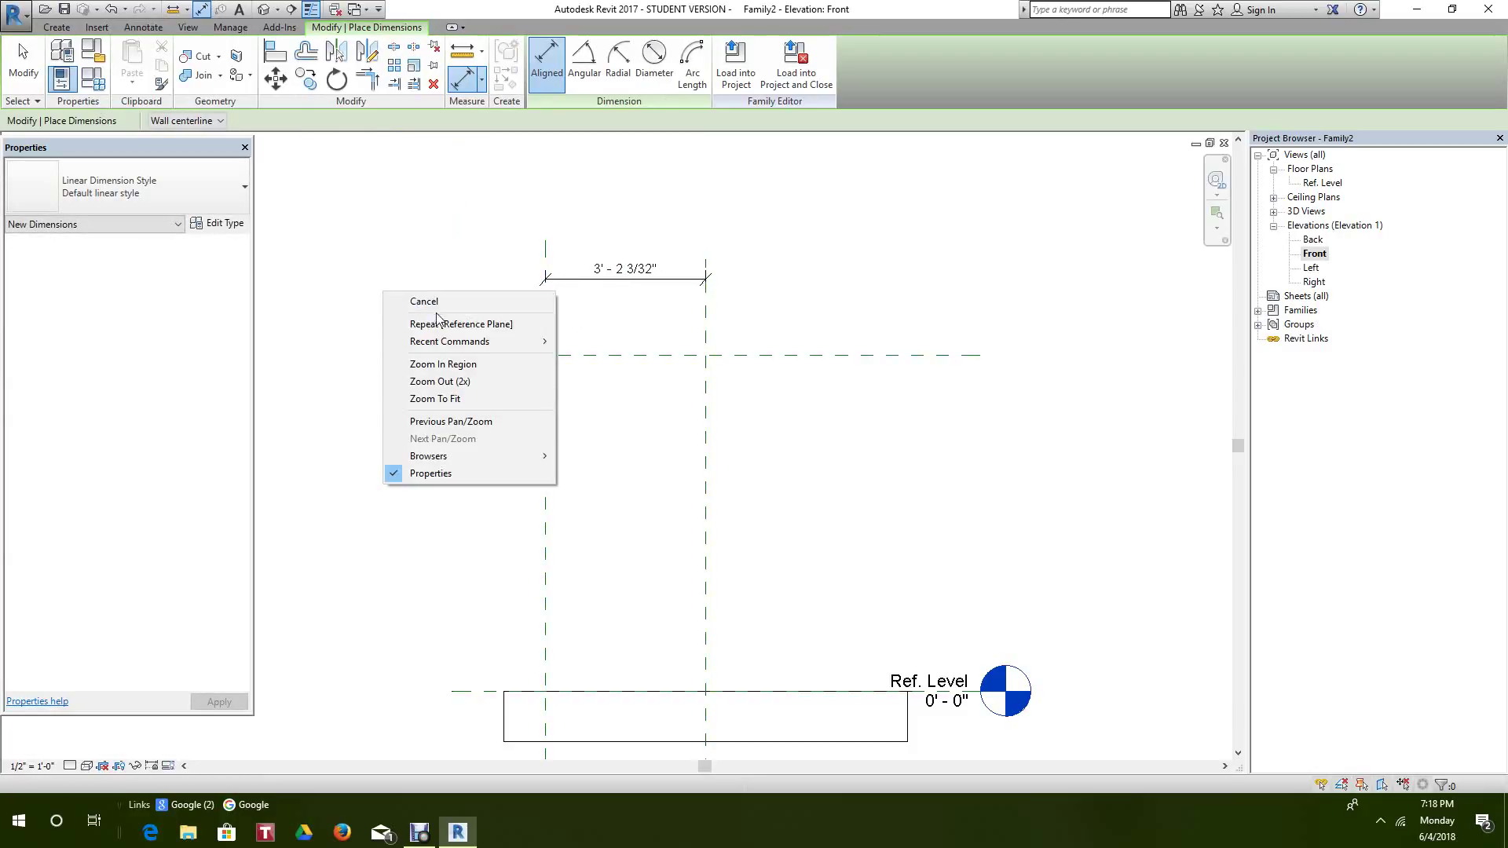
pyautogui.click(446, 308)
# - Label the dimension between the two vertical planes with a new family type parameter named Width
pyautogui.moveTo(519, 285); pyautogui.dragTo(438, 275, button='middle')
pyautogui.scroll(1, 520, 280)
pyautogui.rightClick(542, 294)
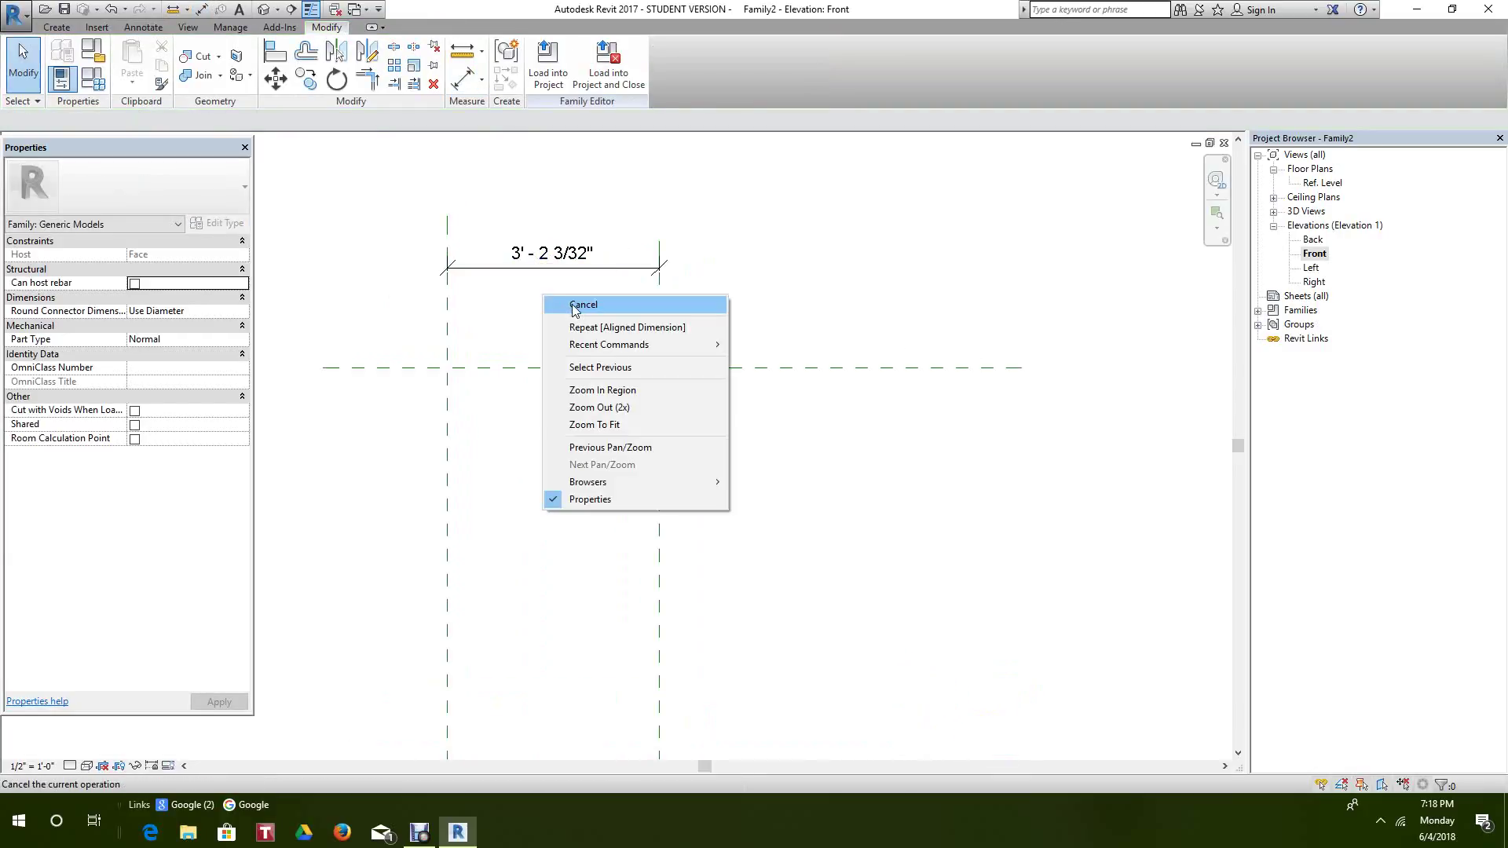
pyautogui.click(573, 306)
pyautogui.click(580, 271)
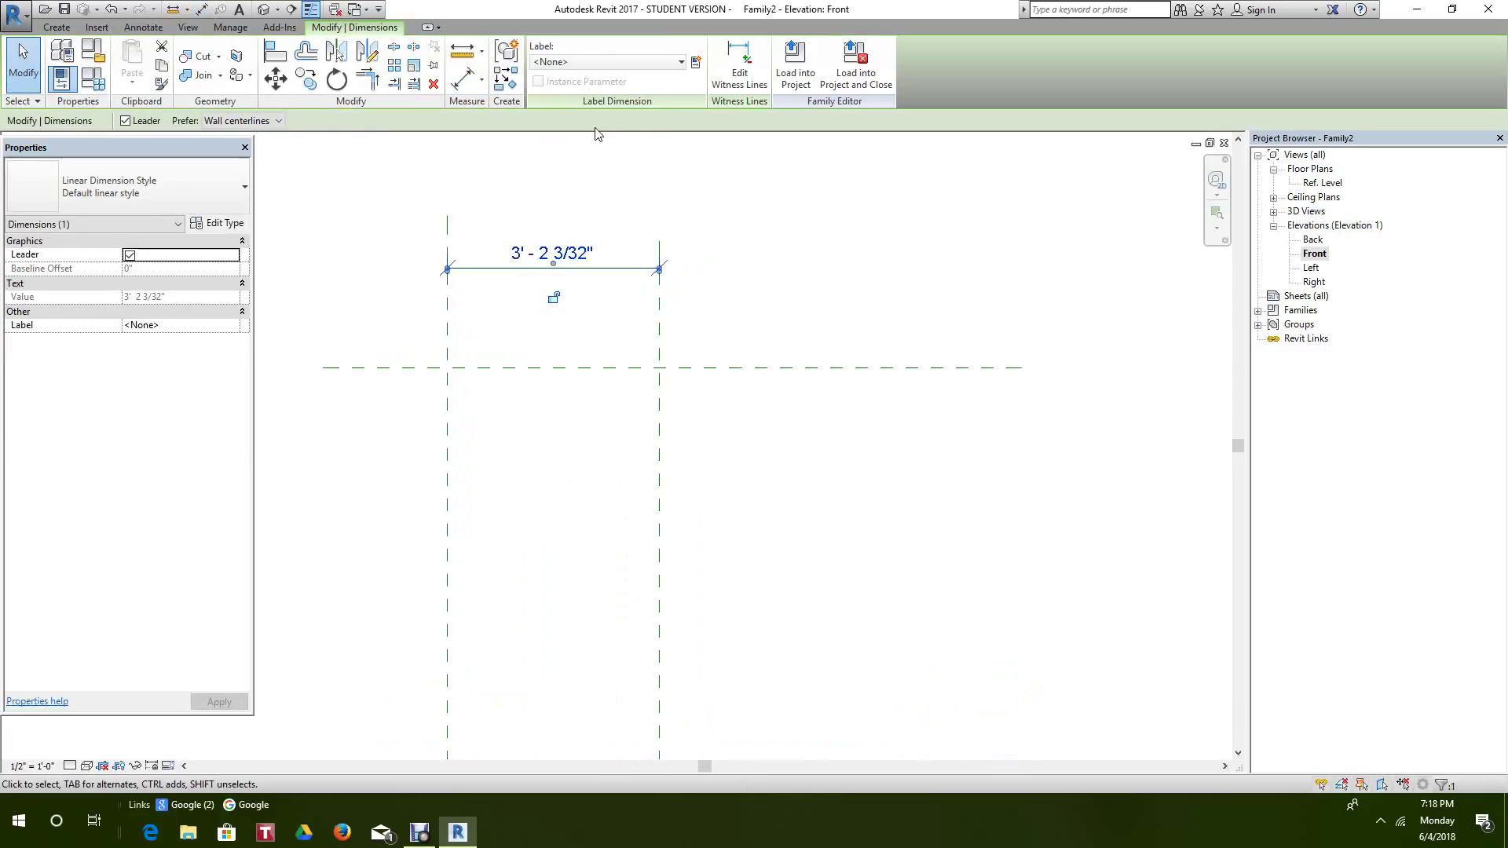
pyautogui.click(696, 63)
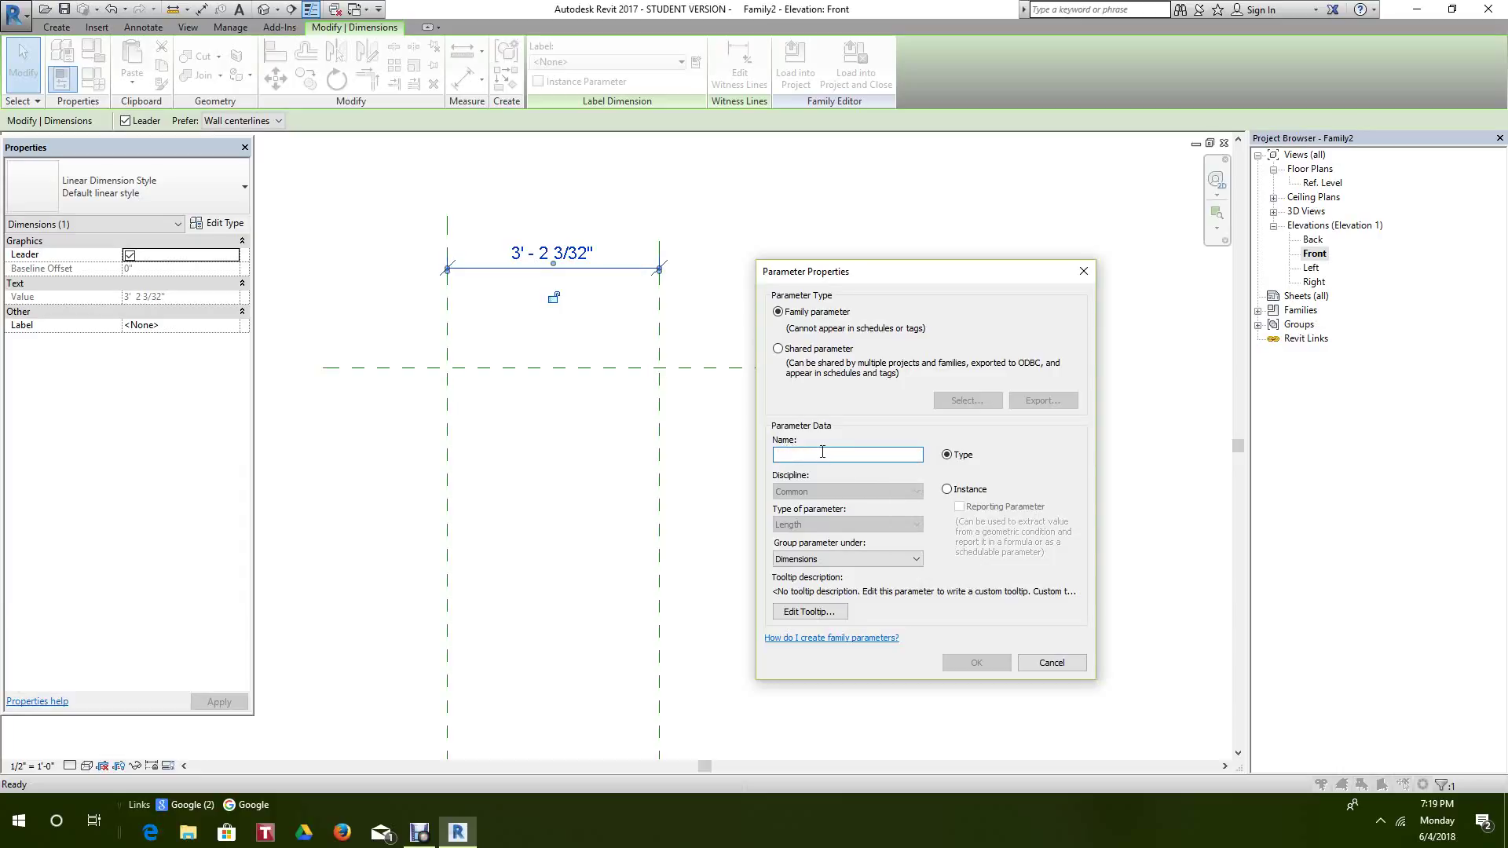
pyautogui.write('Wid')
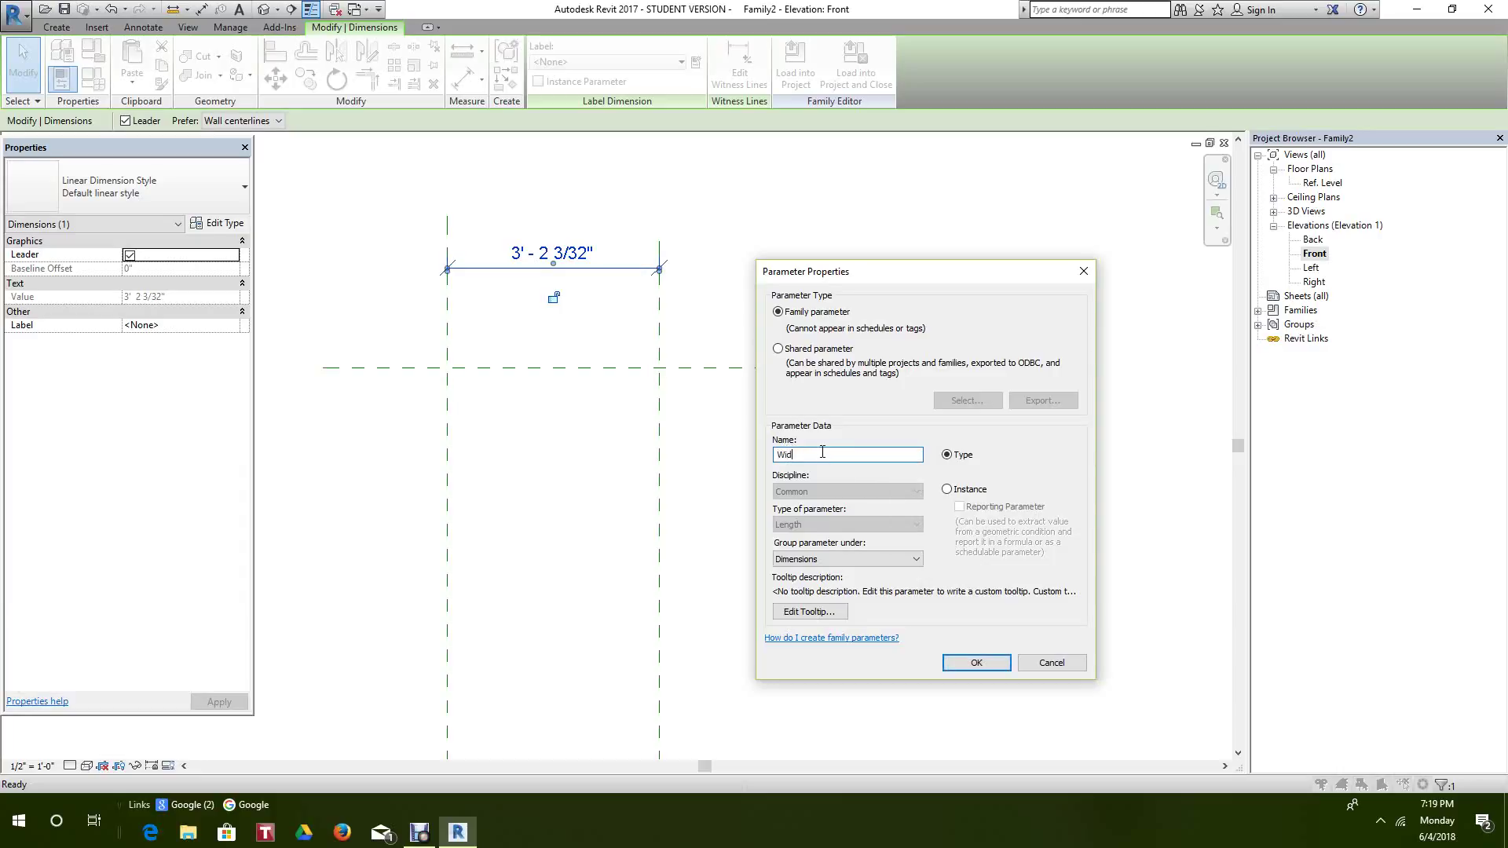
pyautogui.write('th')
pyautogui.click(976, 664)
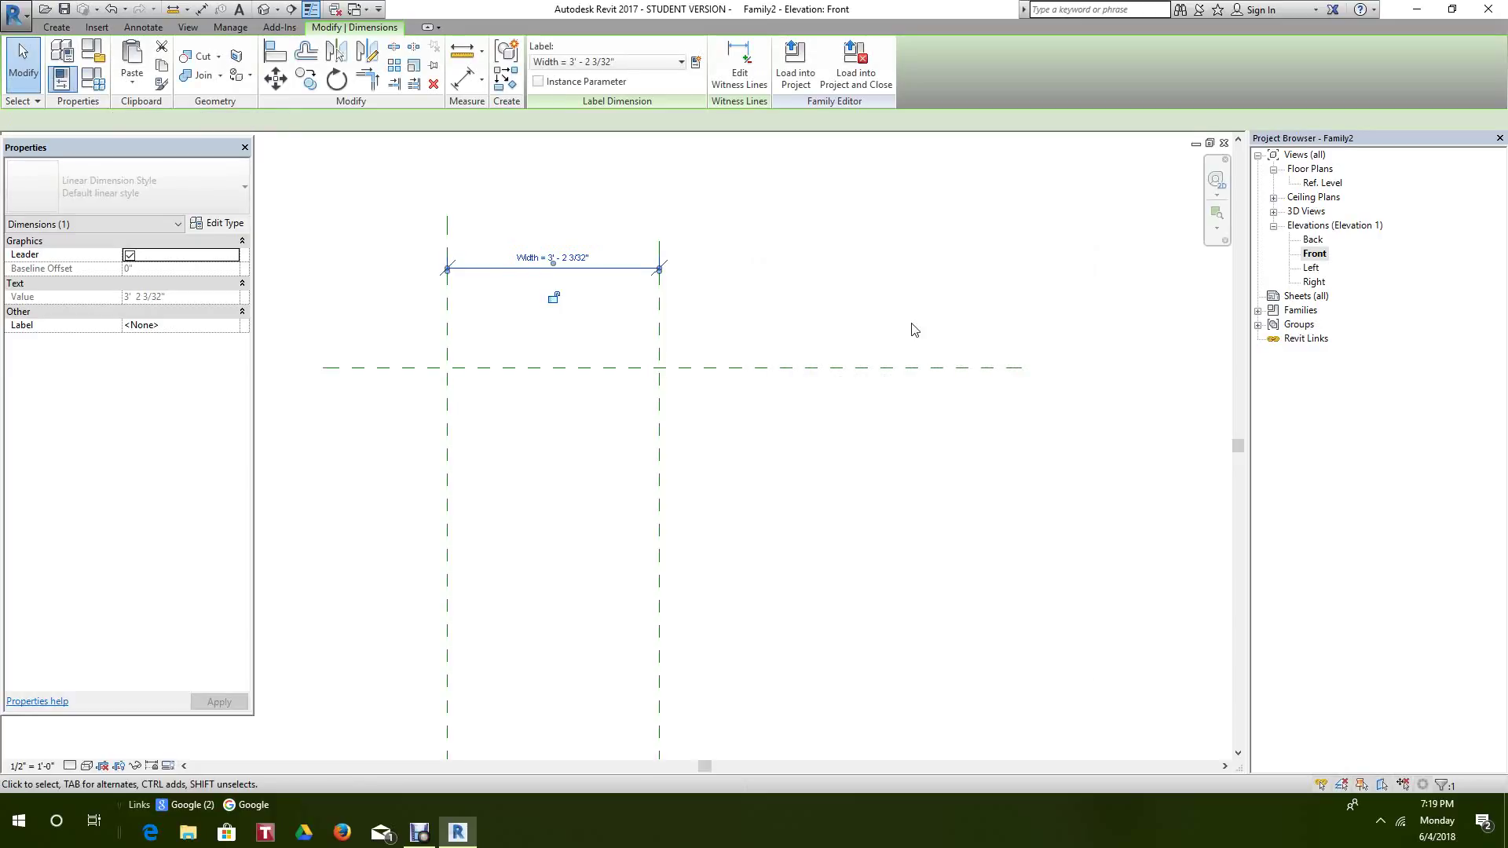
pyautogui.scroll(-1, 844, 281)
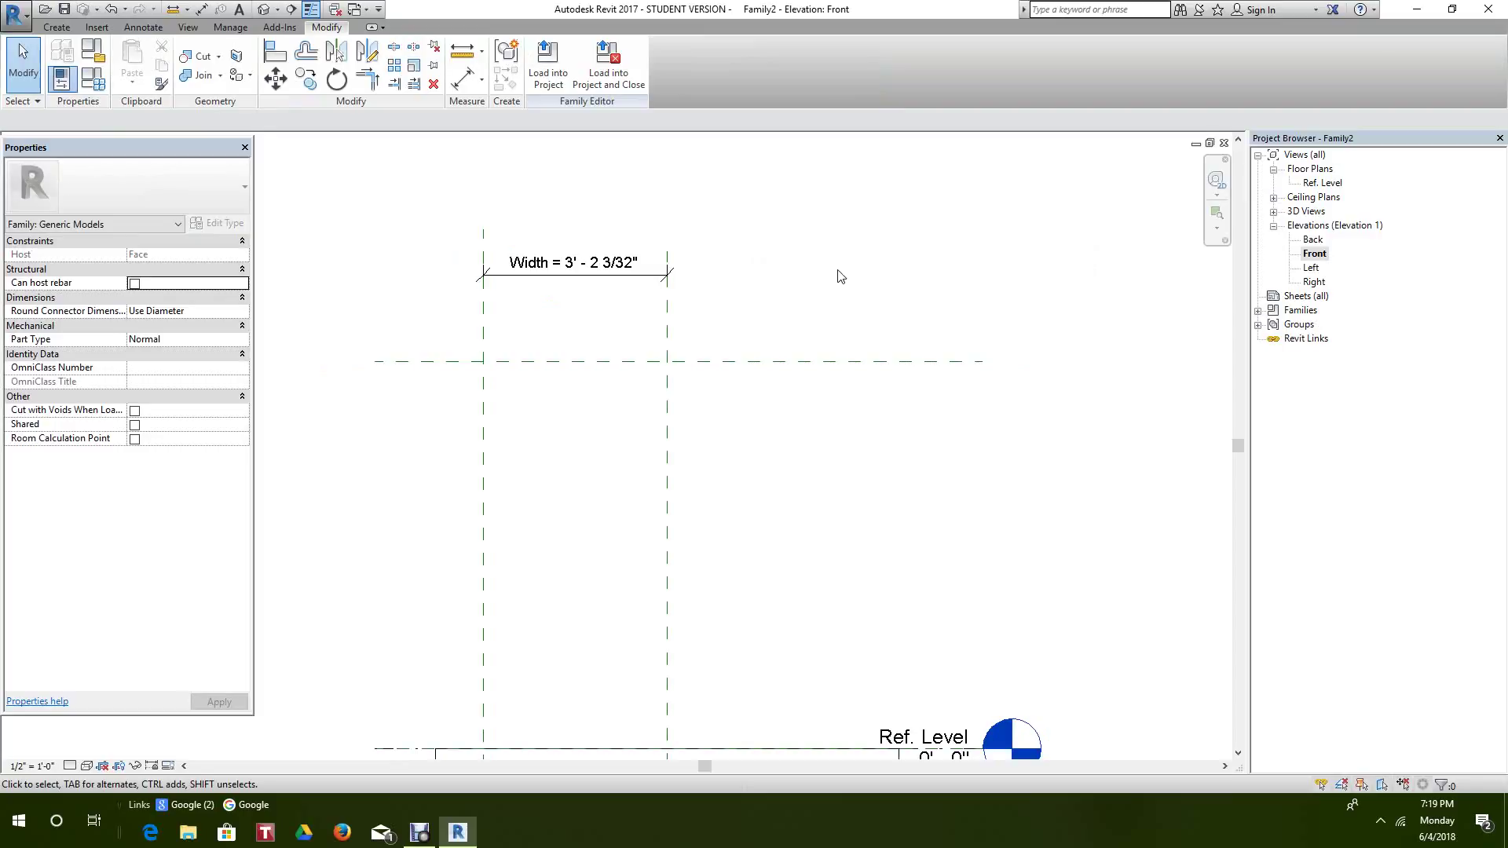
pyautogui.scroll(-1, 853, 295)
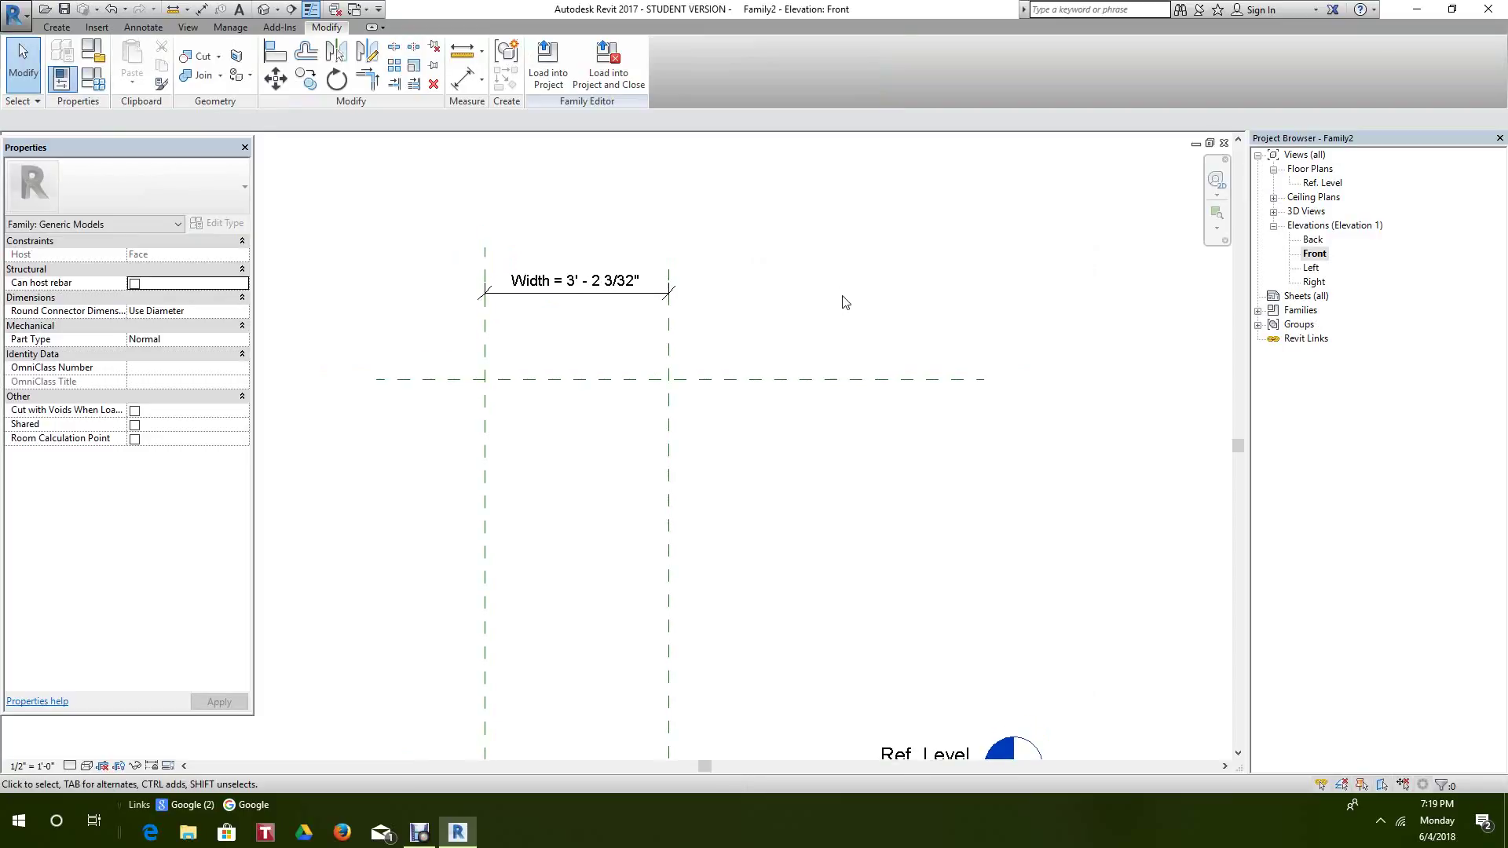
pyautogui.scroll(-1, 850, 311)
pyautogui.moveTo(849, 308); pyautogui.dragTo(848, 303, button='middle')
pyautogui.scroll(-1, 846, 315)
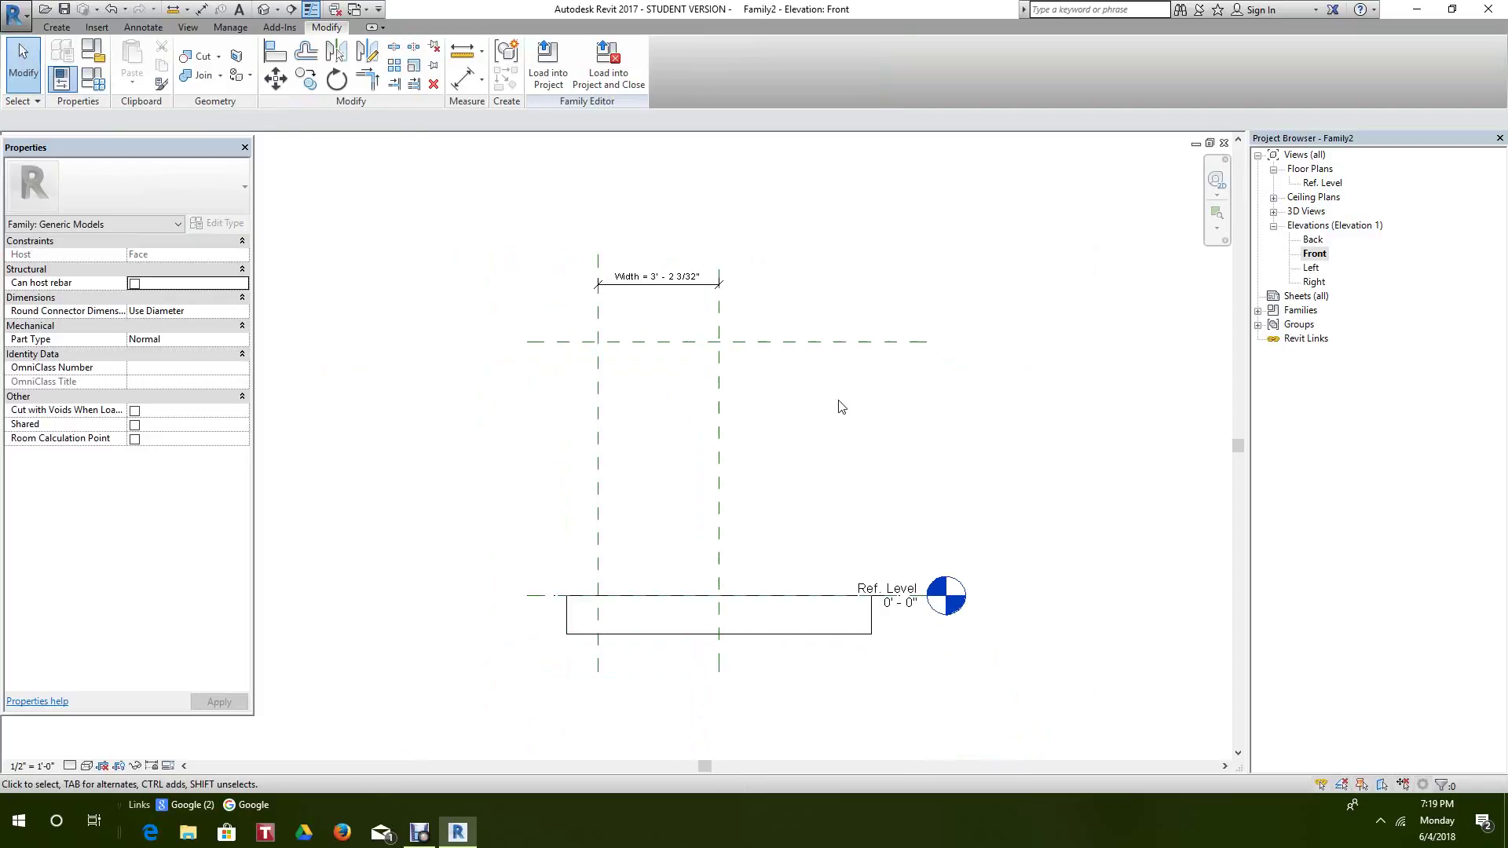
pyautogui.scroll(2, 838, 402)
pyautogui.scroll(2, 841, 406)
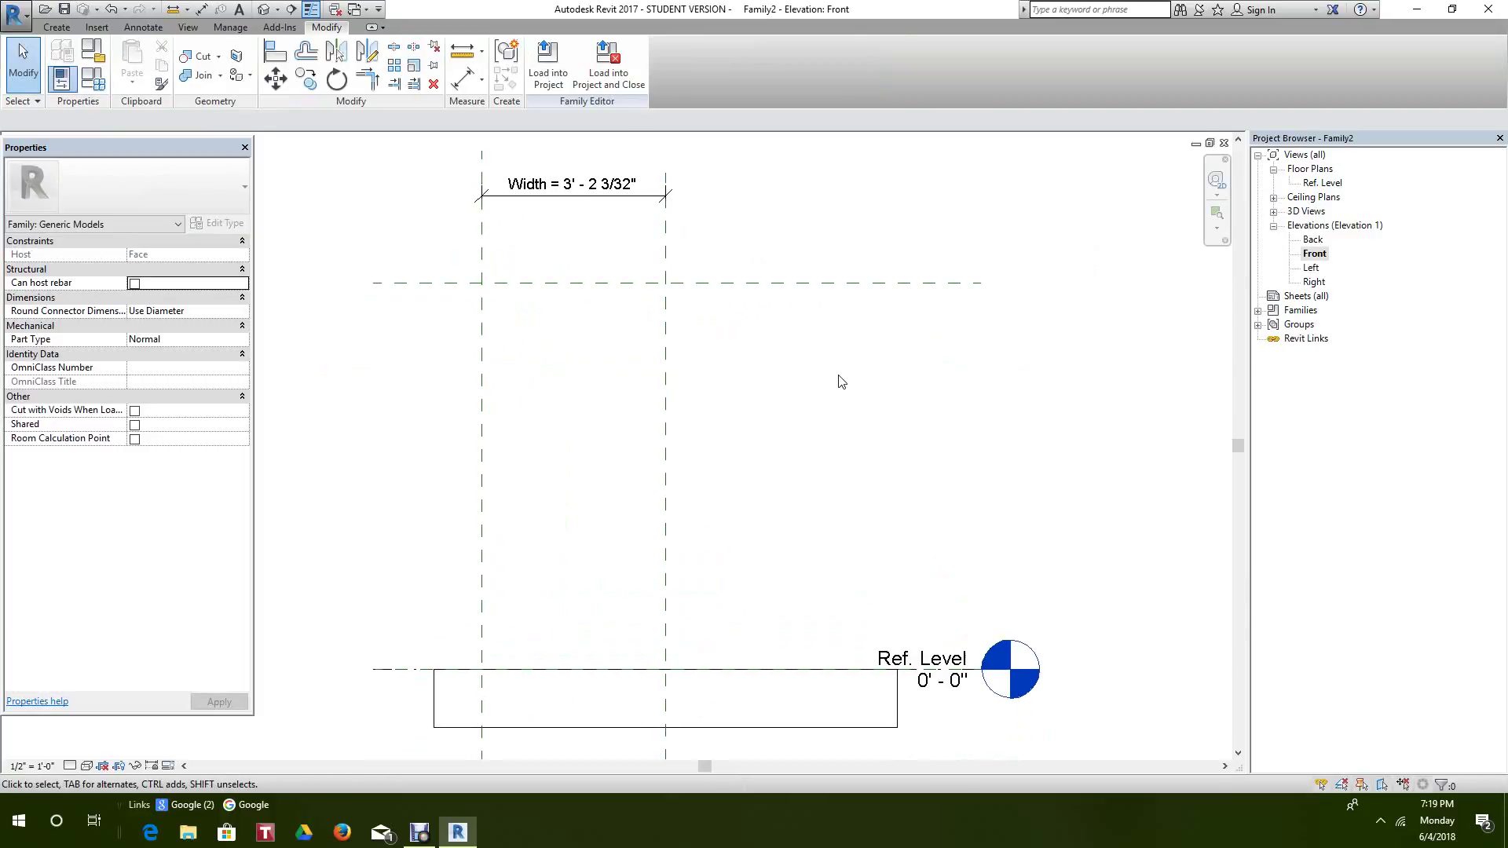
# - Search the Material Browser for "mahog" and add Mahogany from the Autodesk Materials library to the document materials
pyautogui.click(216, 28)
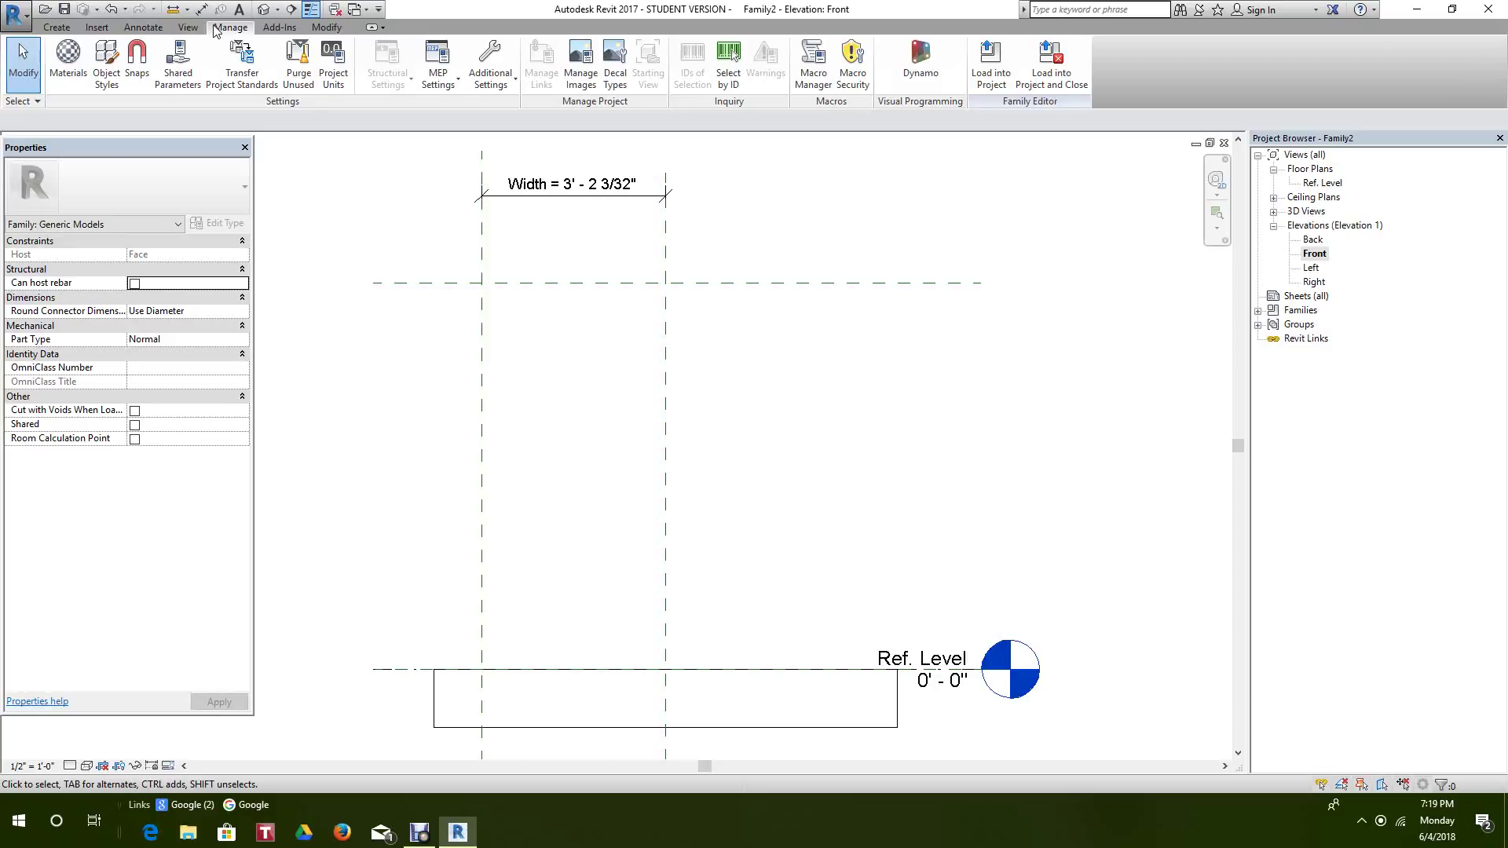
pyautogui.click(68, 54)
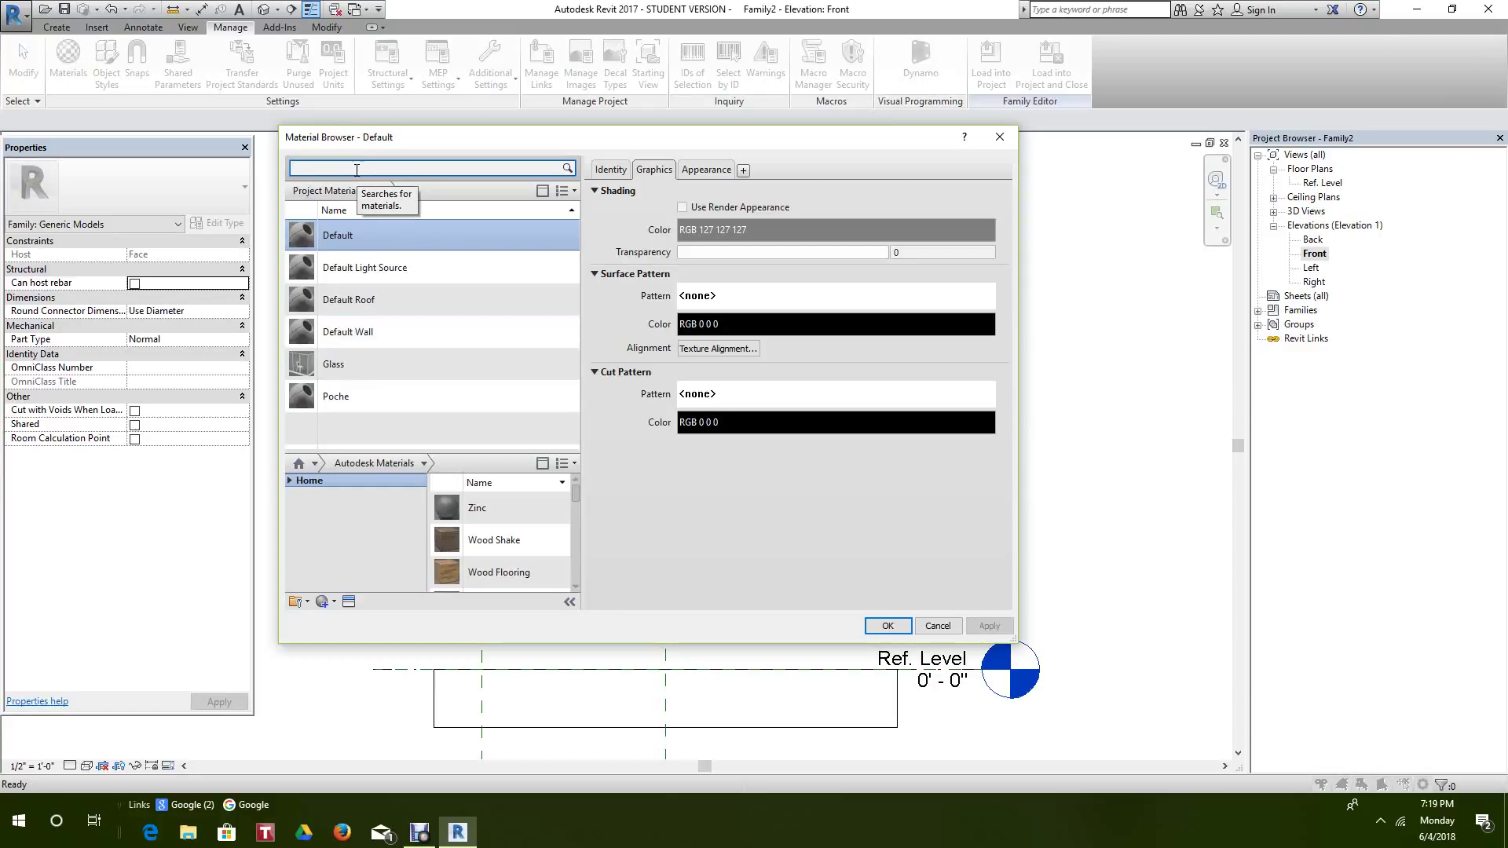
pyautogui.write('mahog')
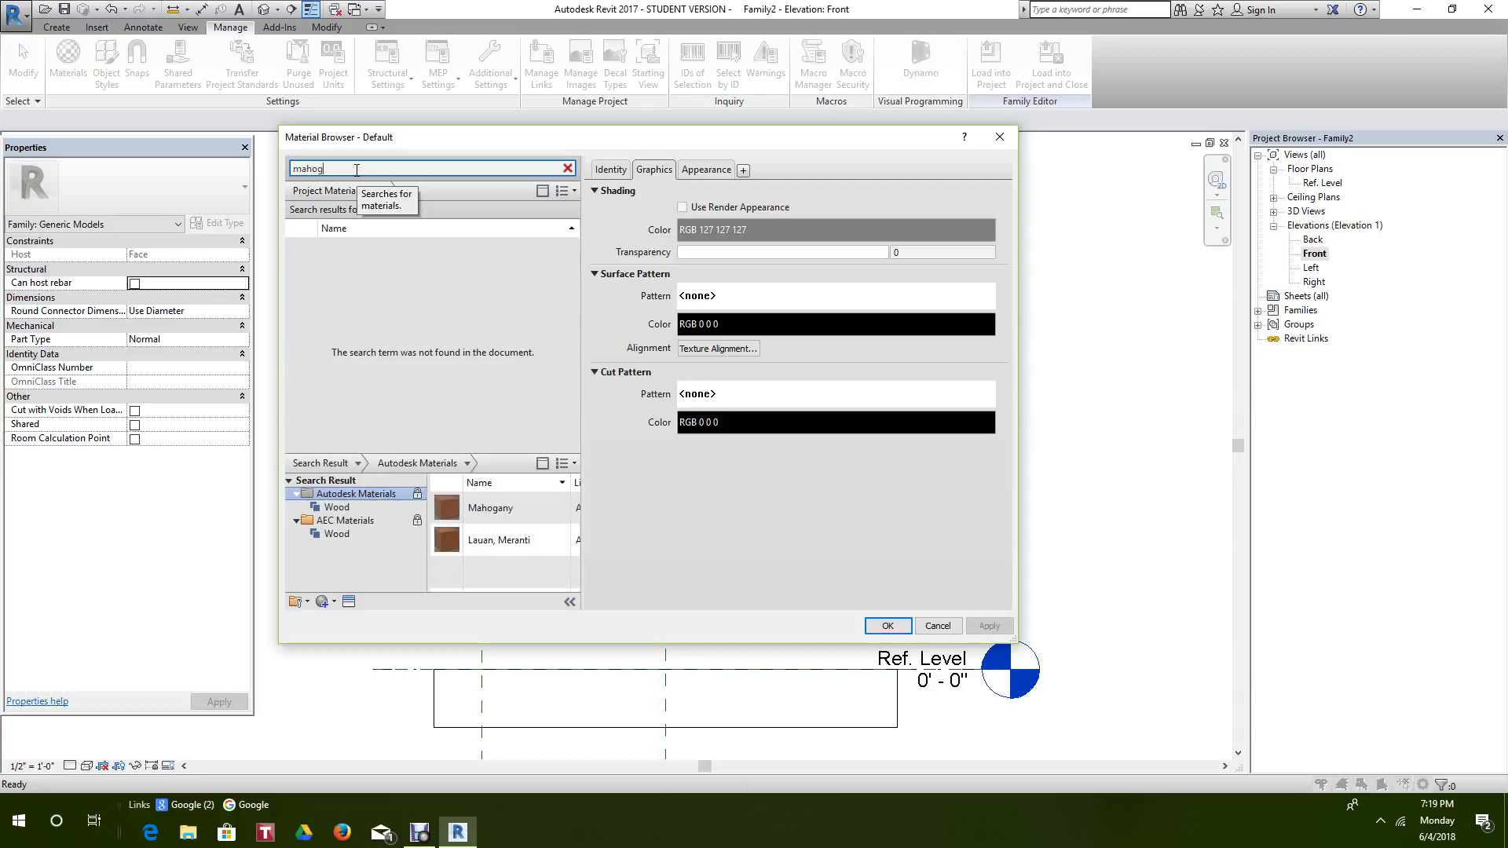
pyautogui.moveTo(516, 515)
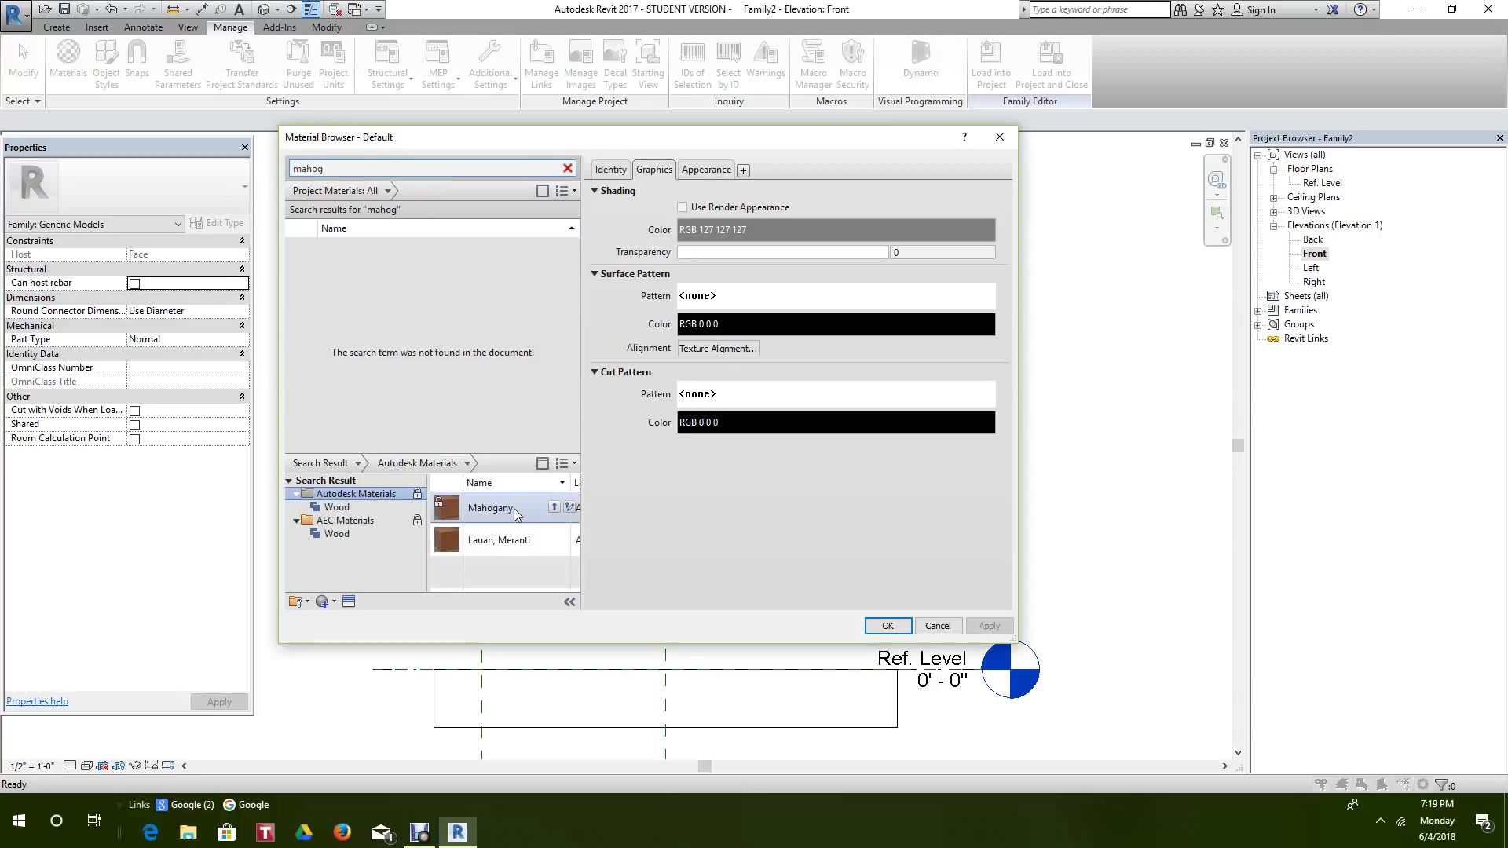
pyautogui.click(517, 510)
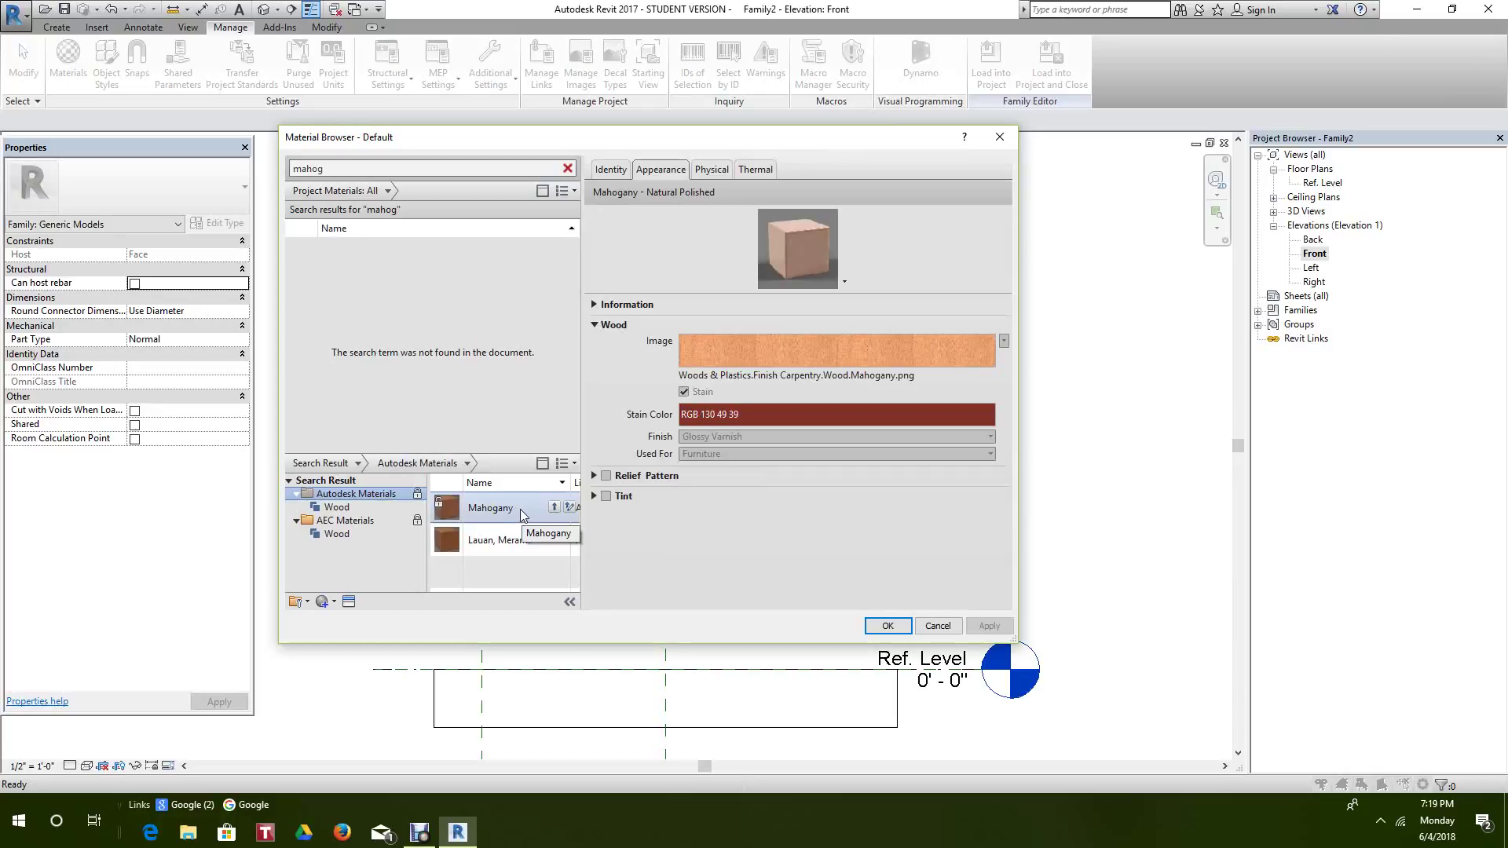
pyautogui.rightClick(522, 514)
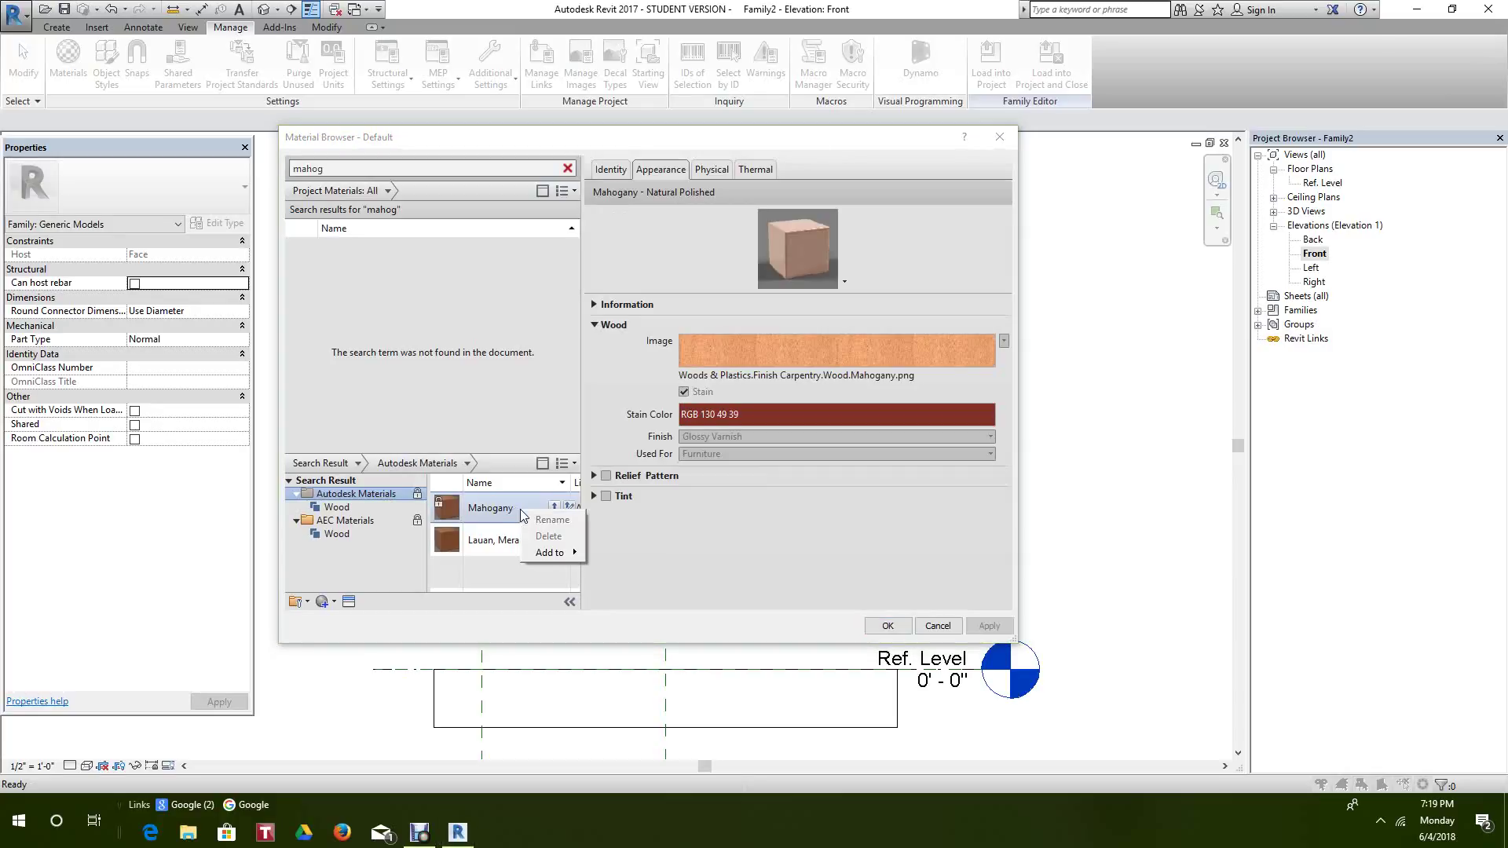
pyautogui.moveTo(548, 554)
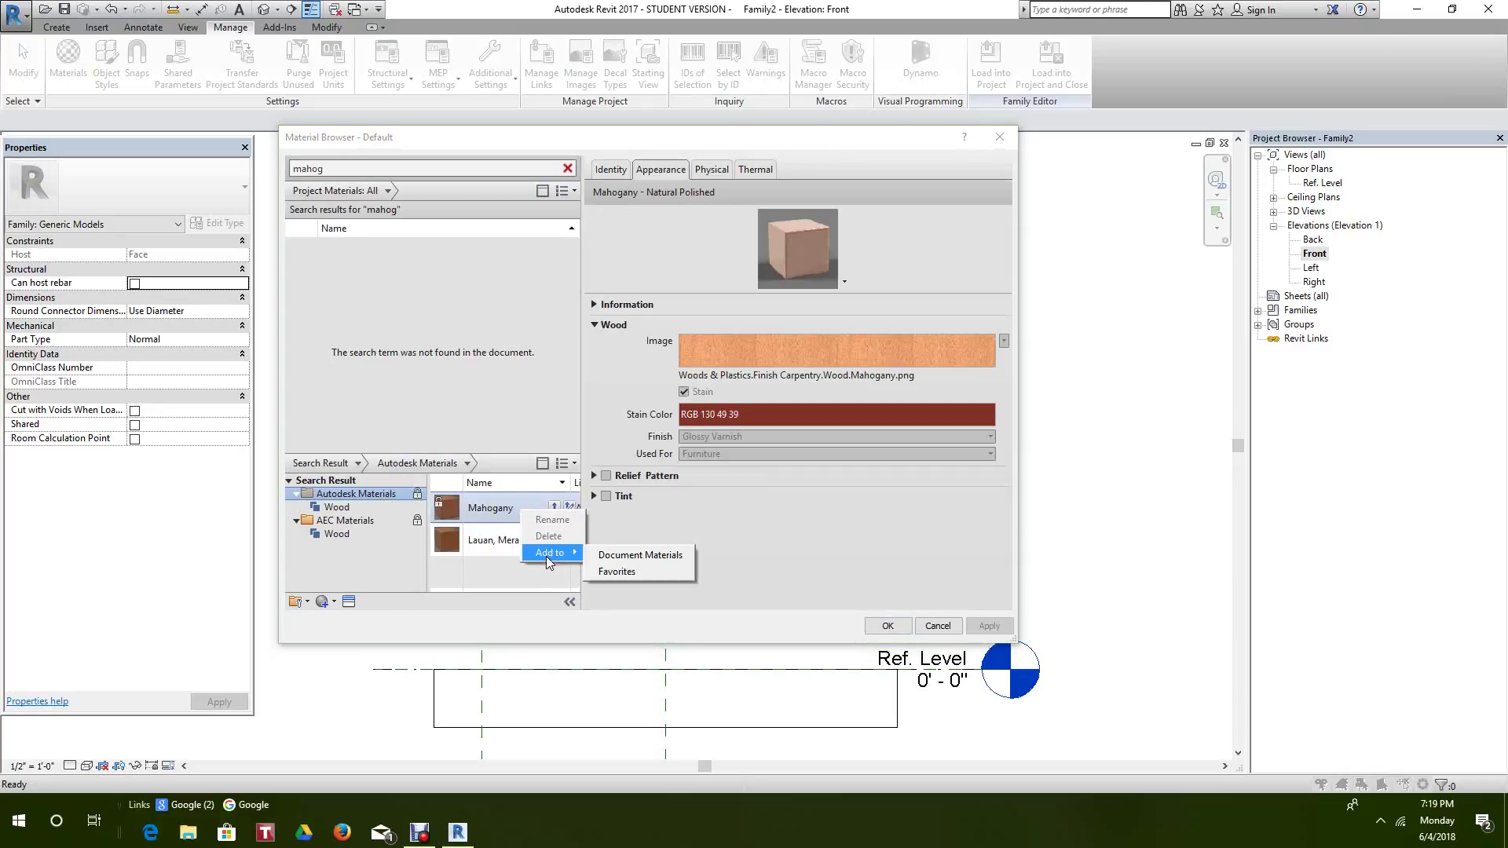
pyautogui.click(621, 554)
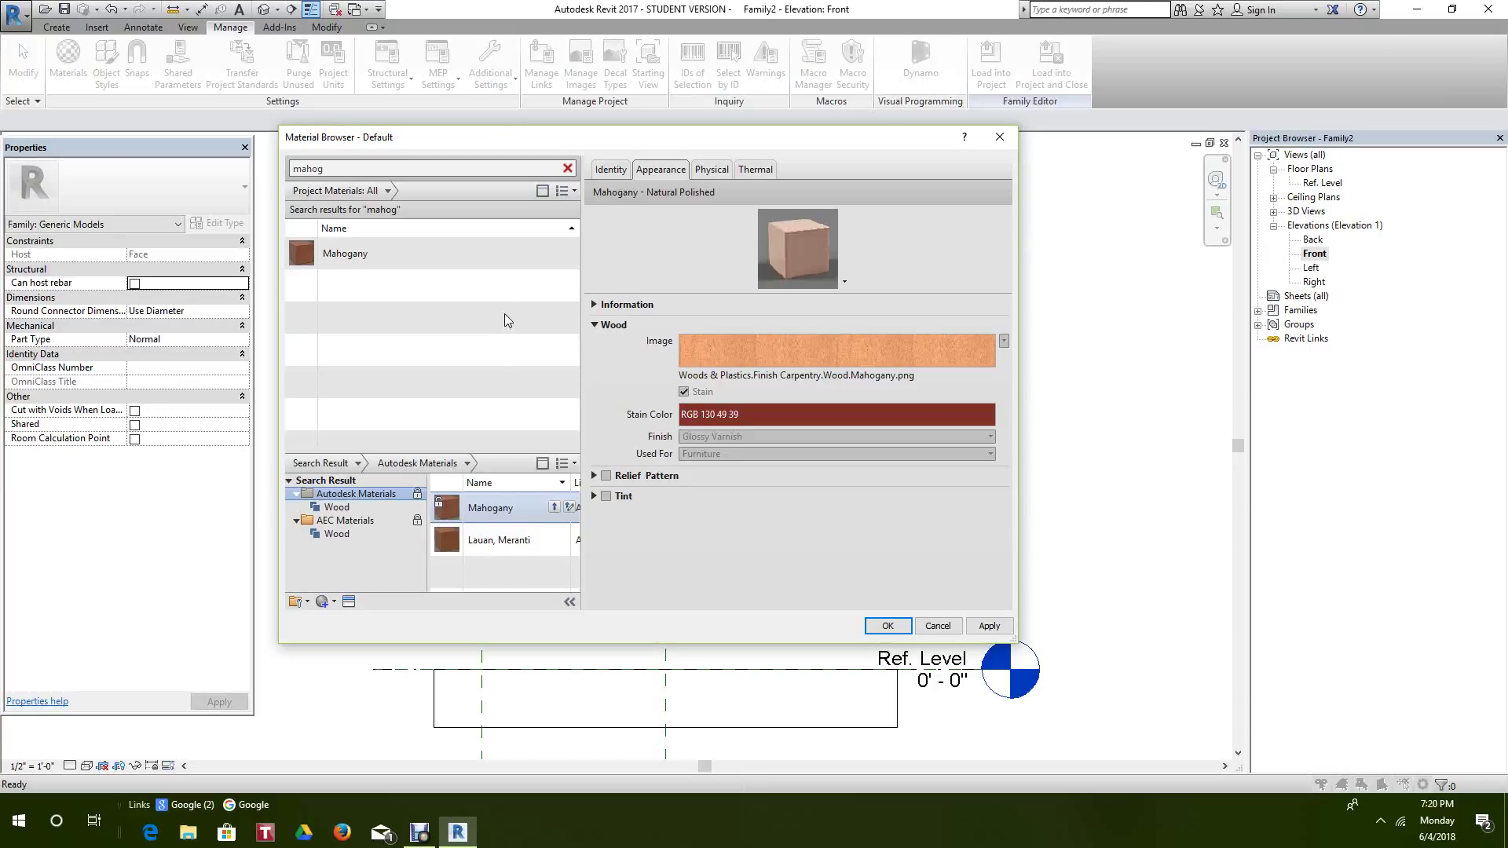
# - Make the Mahogany project material use its render appearance for shading and apply the change
pyautogui.click(455, 254)
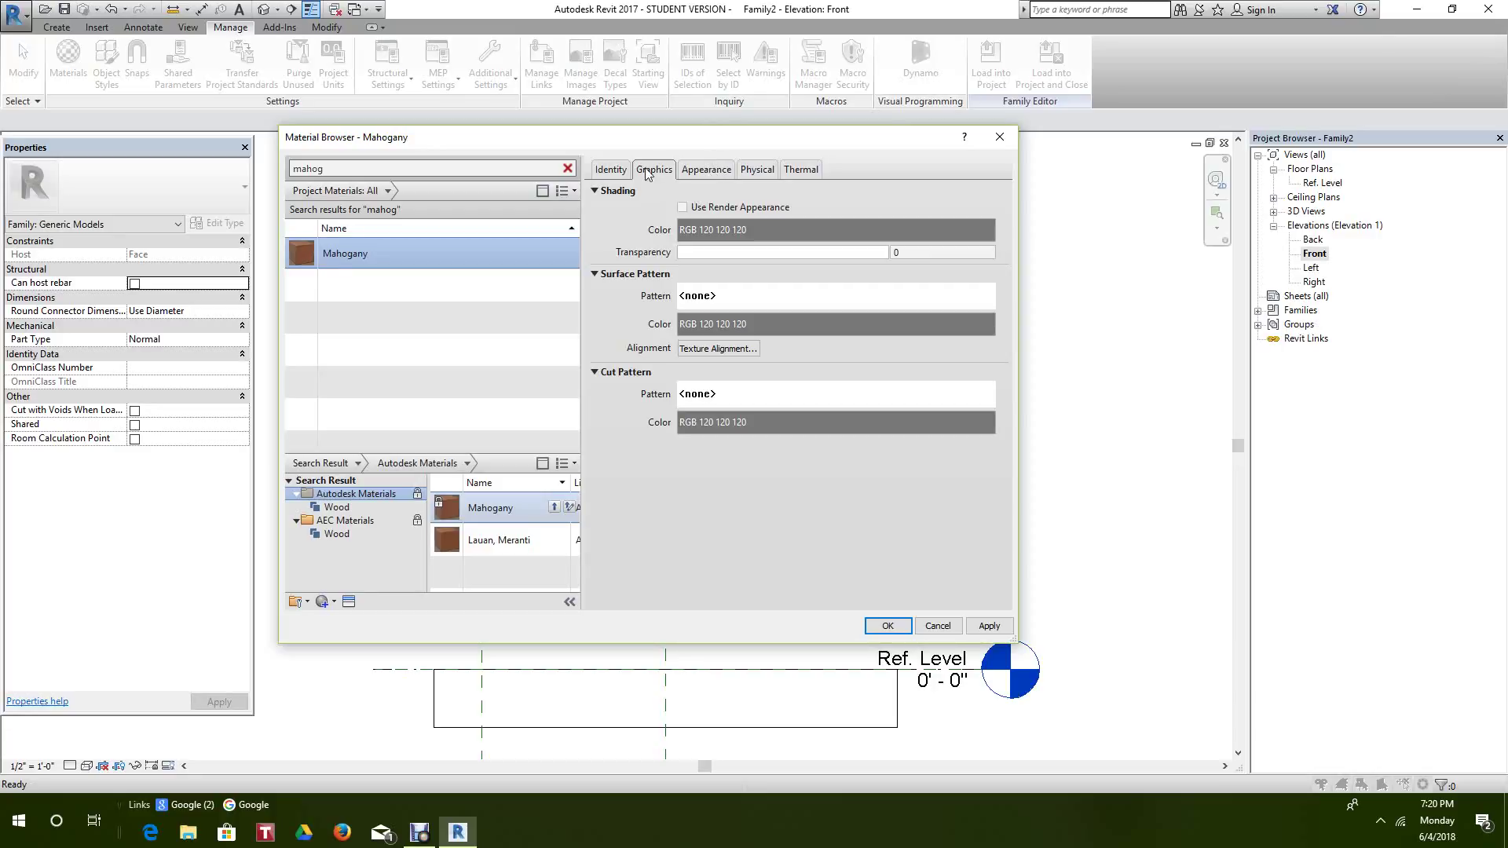
pyautogui.click(680, 207)
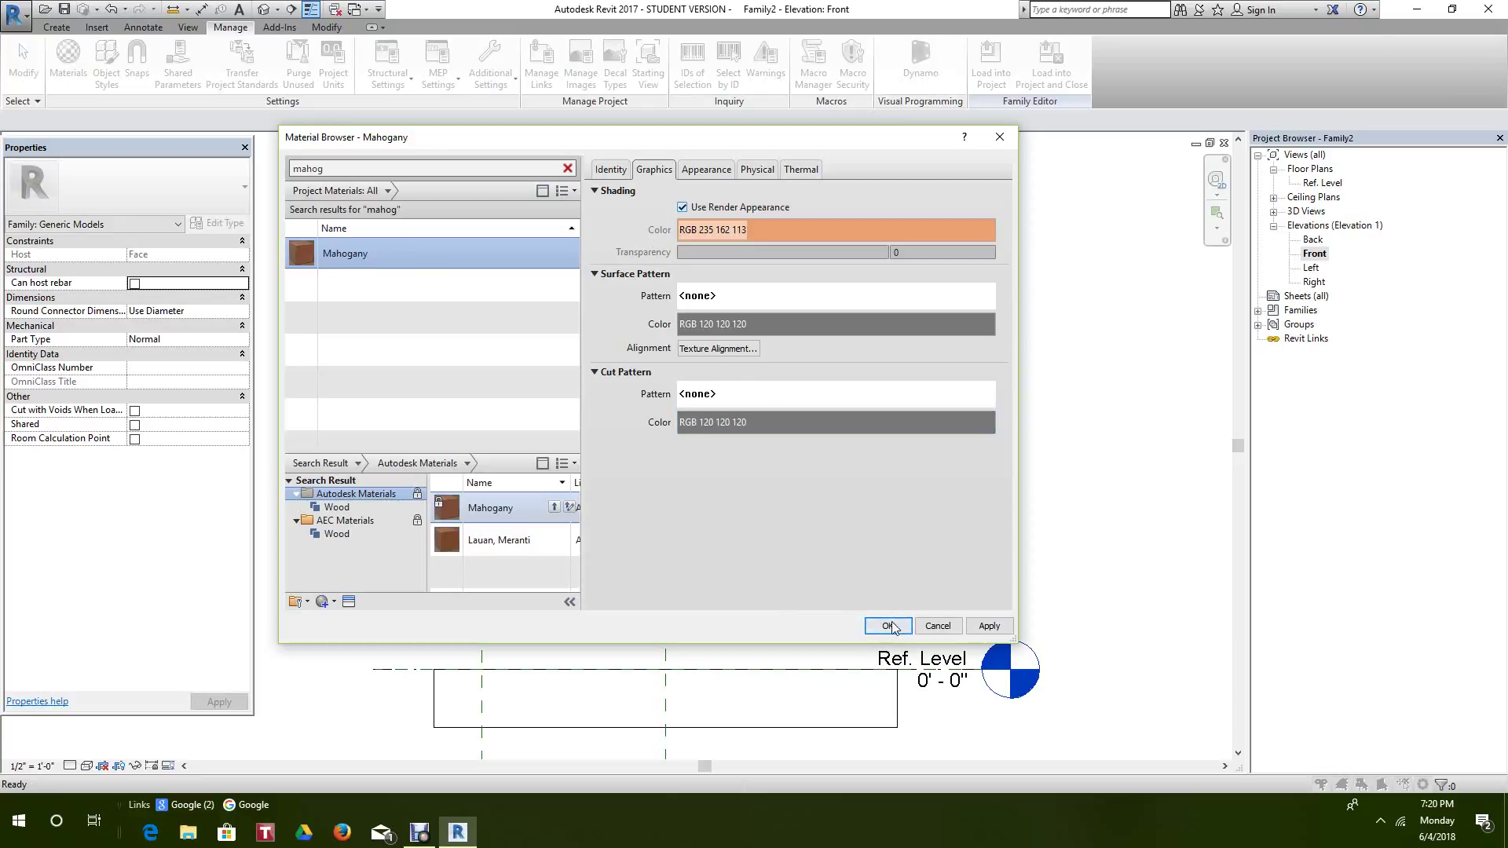
pyautogui.click(980, 631)
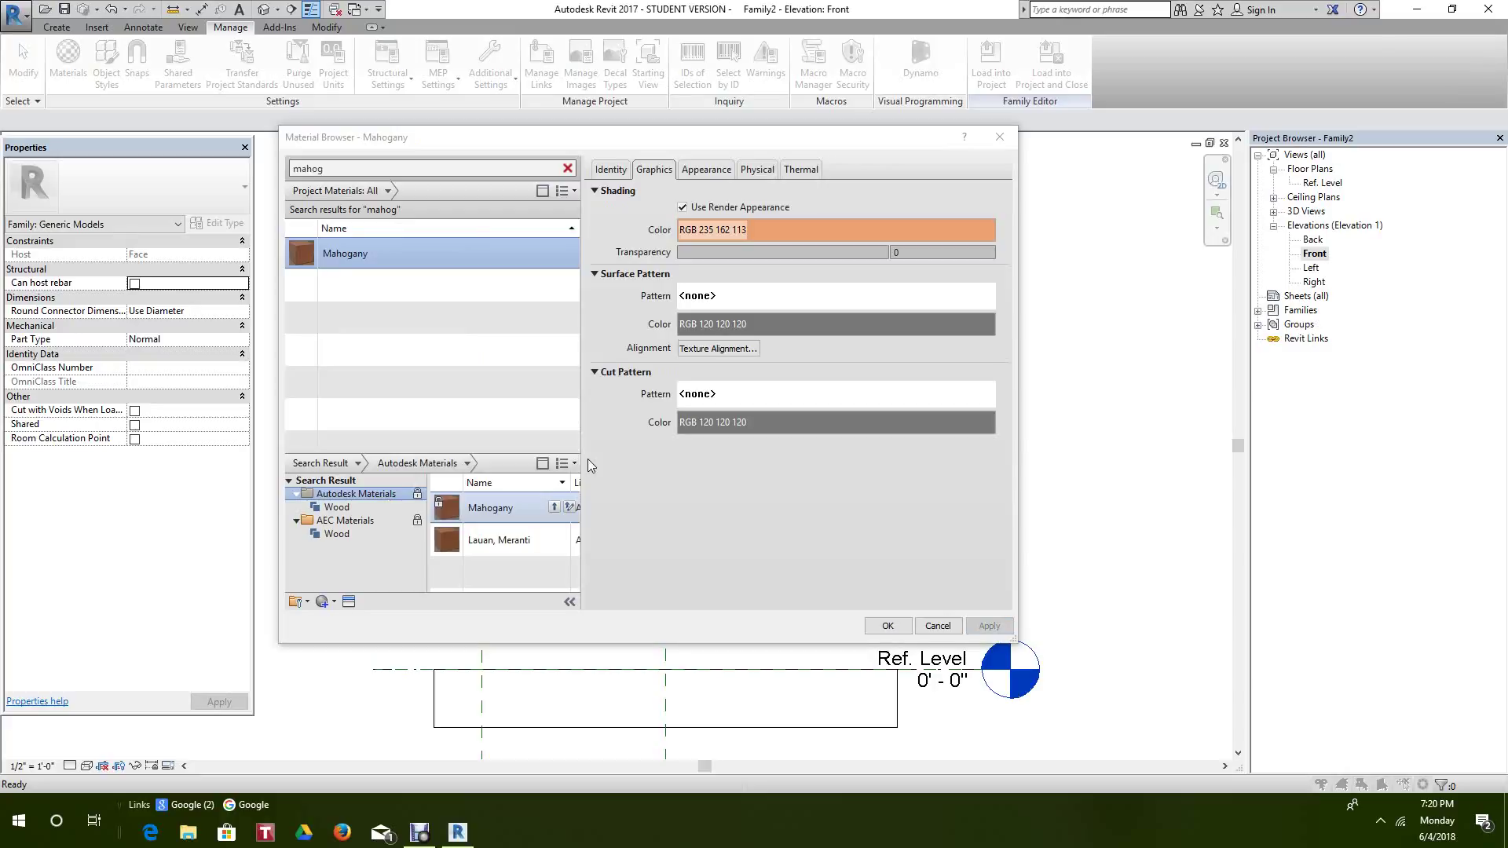
# - Clear the material search, duplicate the Default material and name the copy Paint-Canvas
pyautogui.click(567, 168)
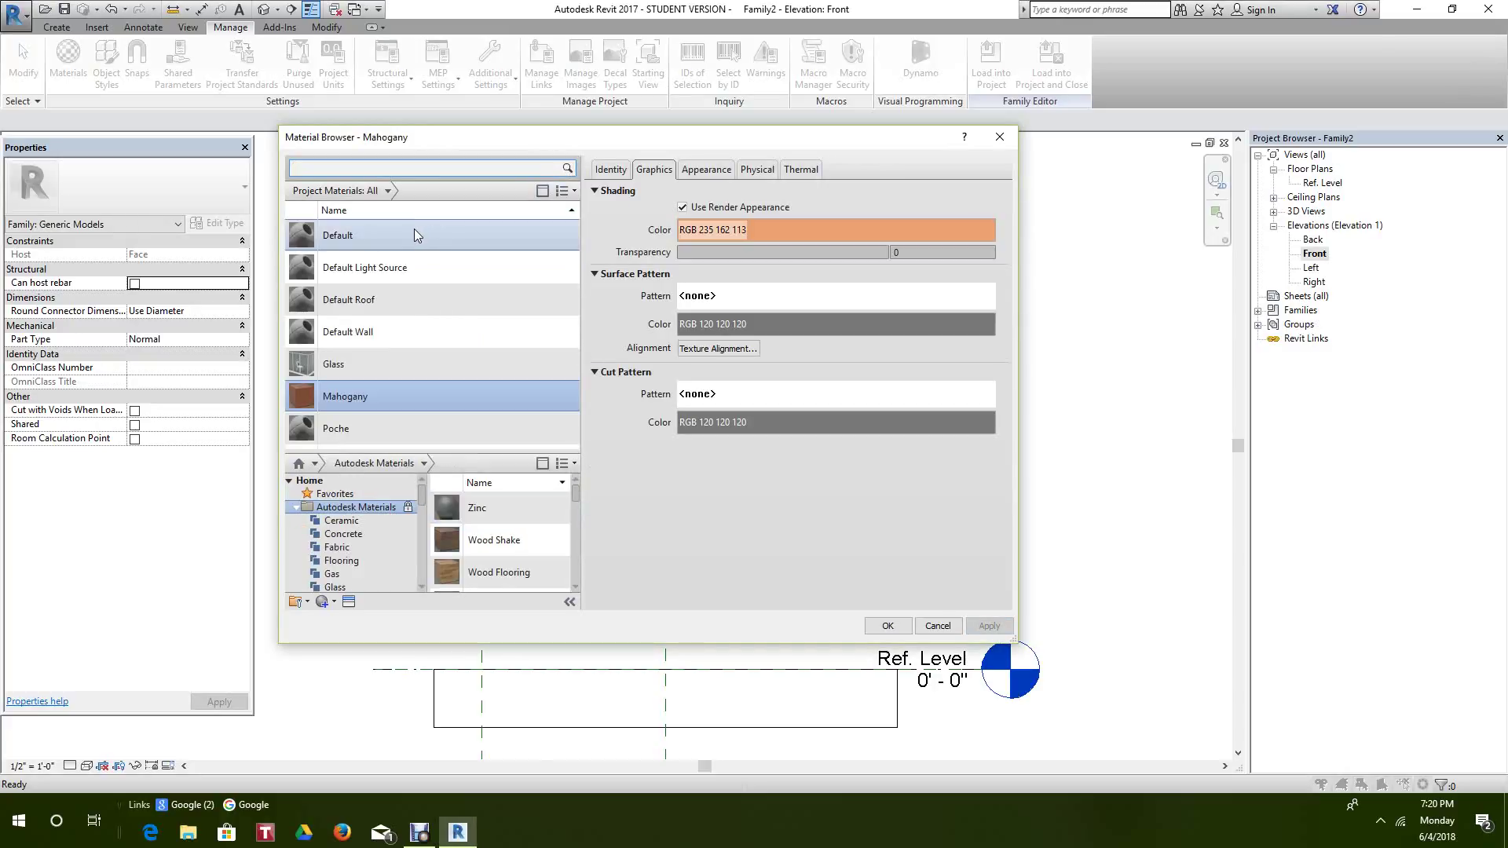
pyautogui.click(414, 229)
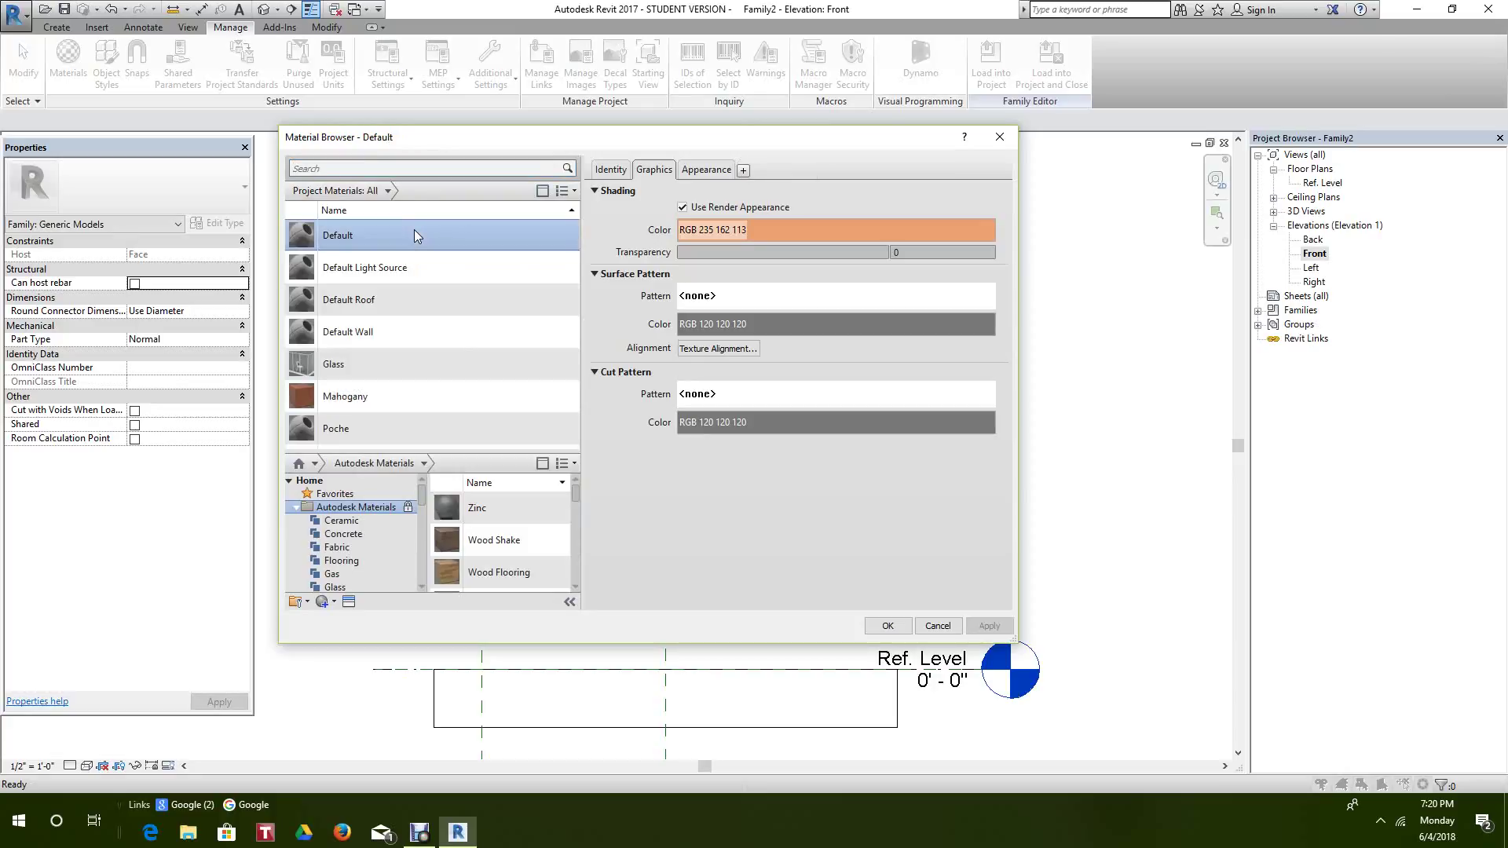
pyautogui.rightClick(414, 229)
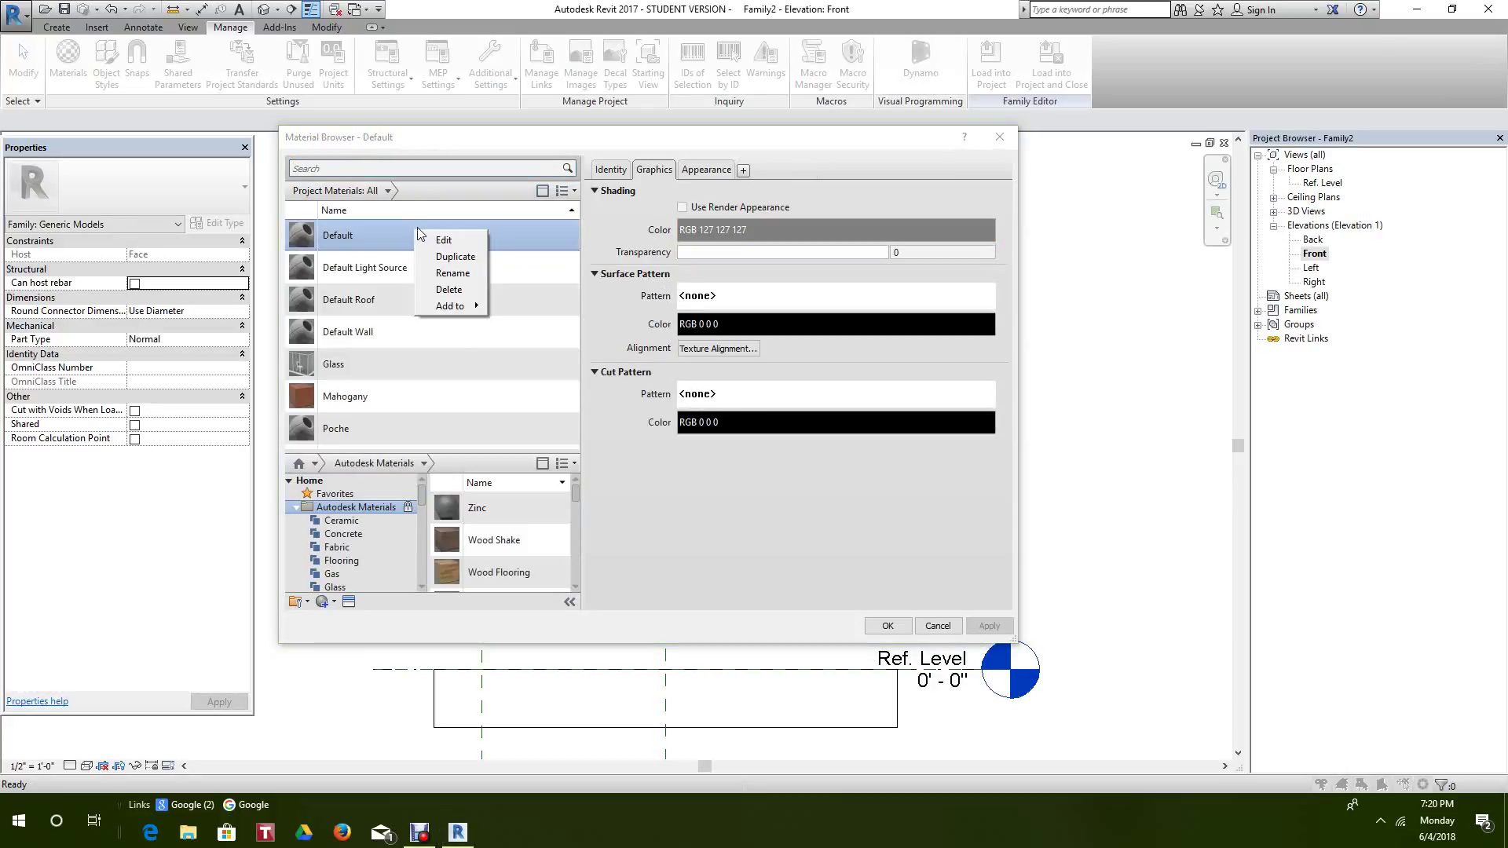
pyautogui.click(461, 256)
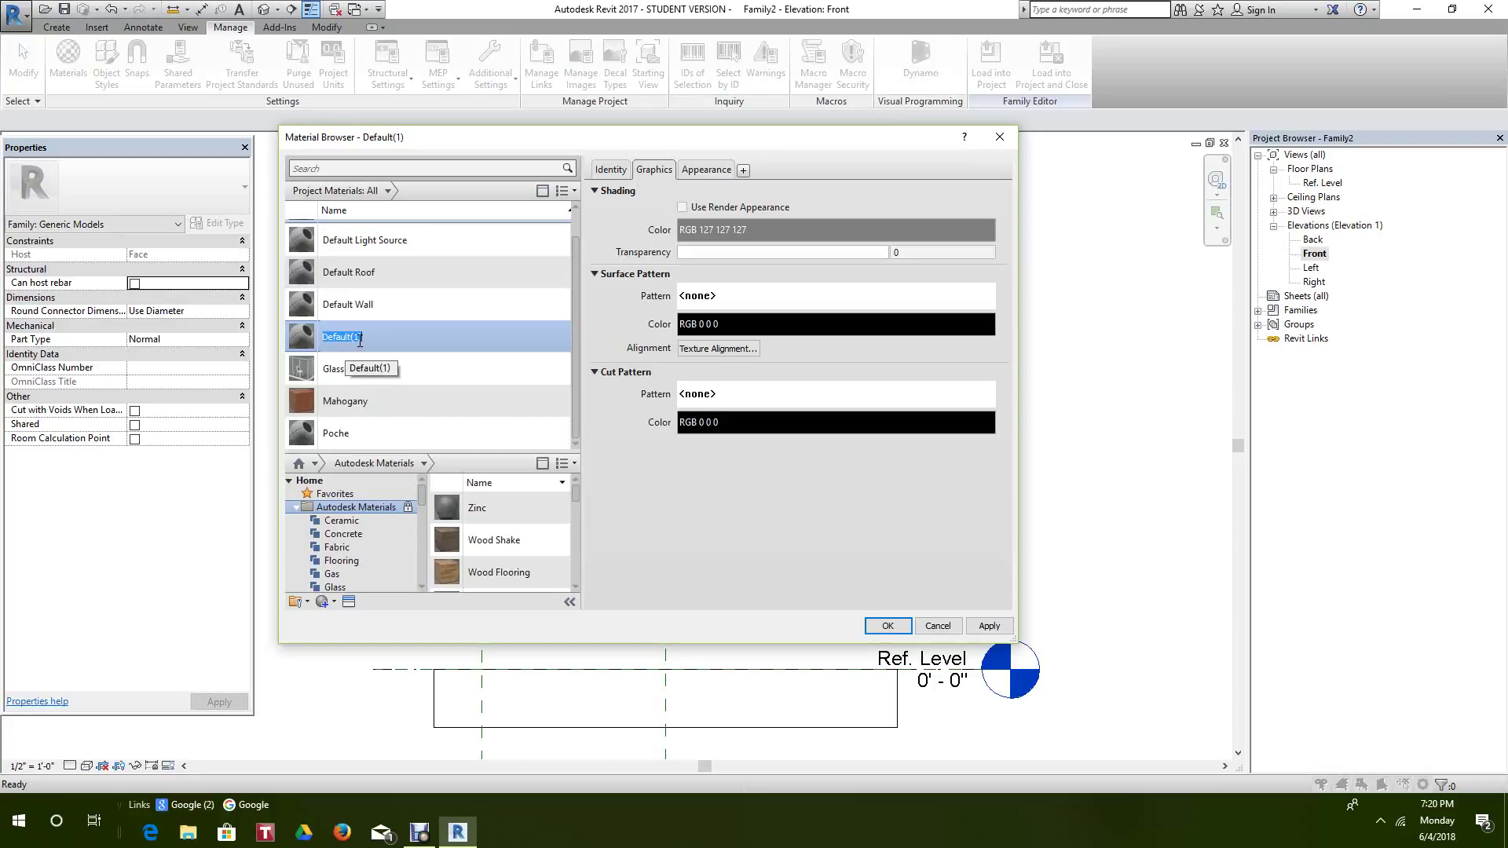
pyautogui.write('Paint-Canva')
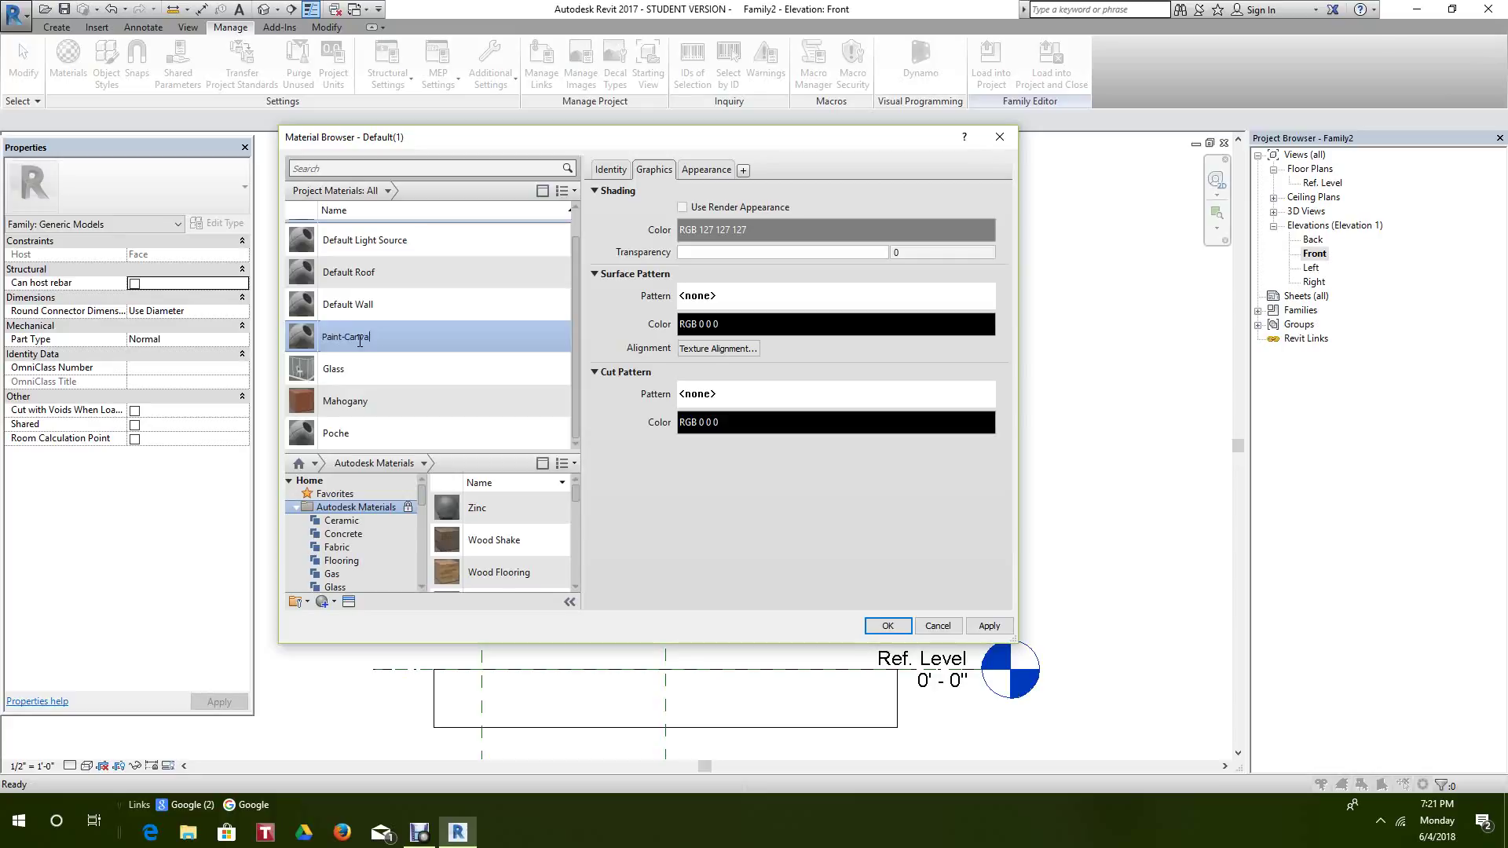
pyautogui.write('s')
# - Fill in the Paint-Canvas identity data with the description Paint-Interior and the keywords "canvas beige"
pyautogui.click(611, 171)
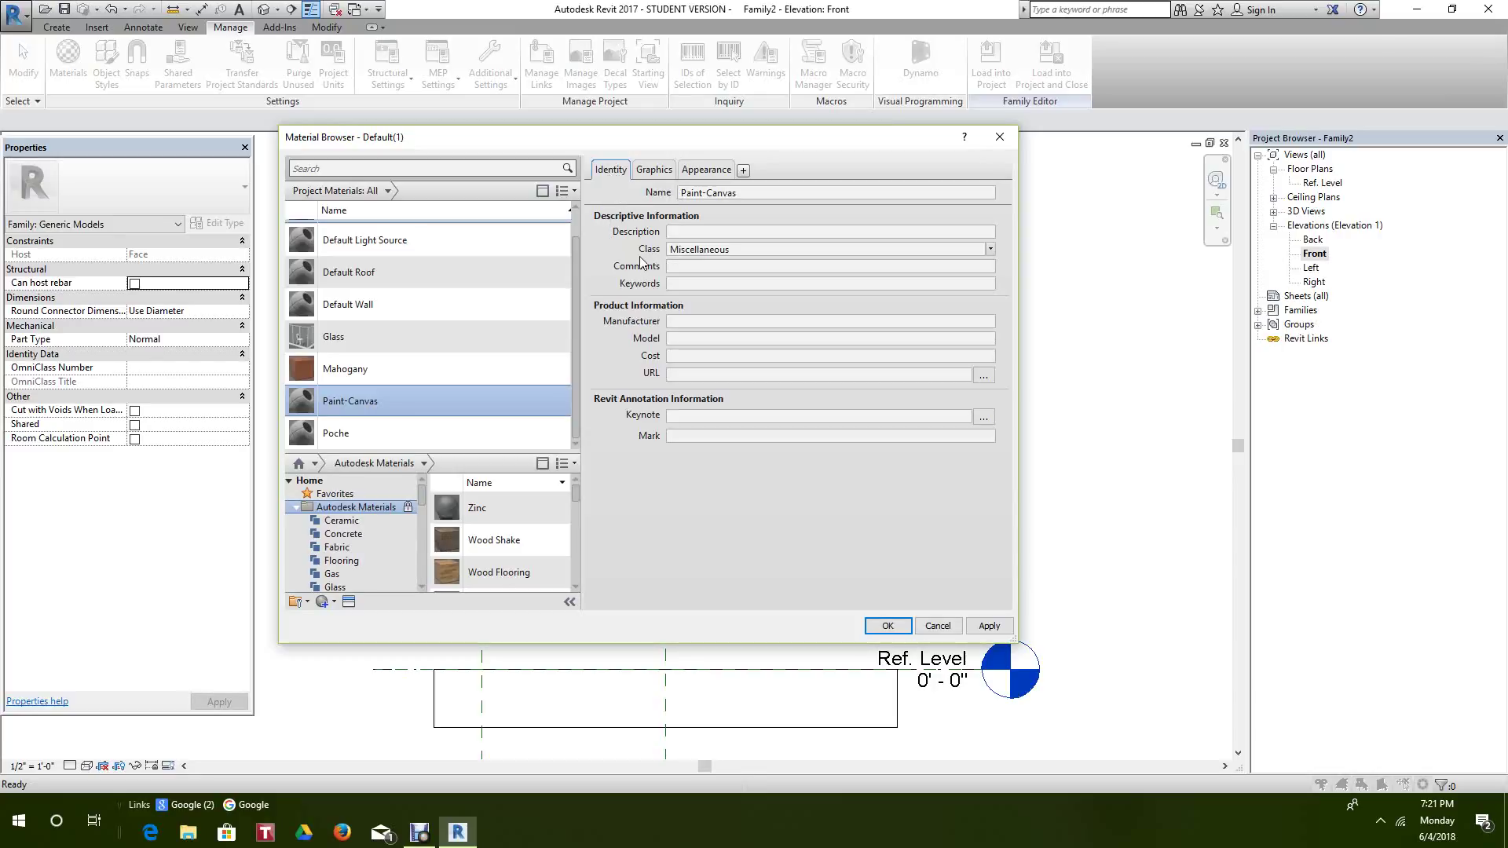
pyautogui.click(695, 233)
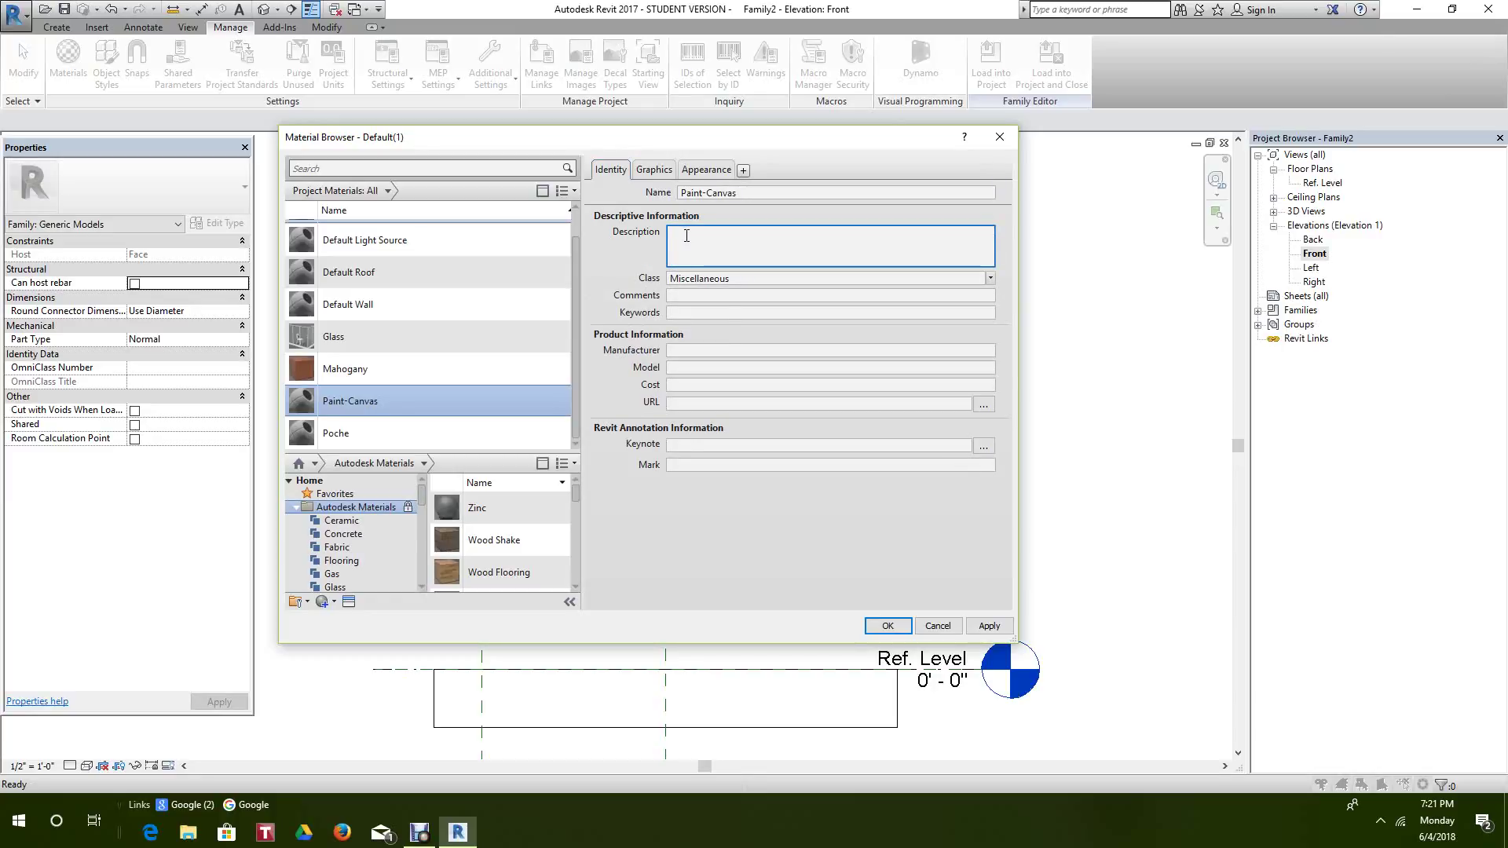
pyautogui.write('Paint-Interior')
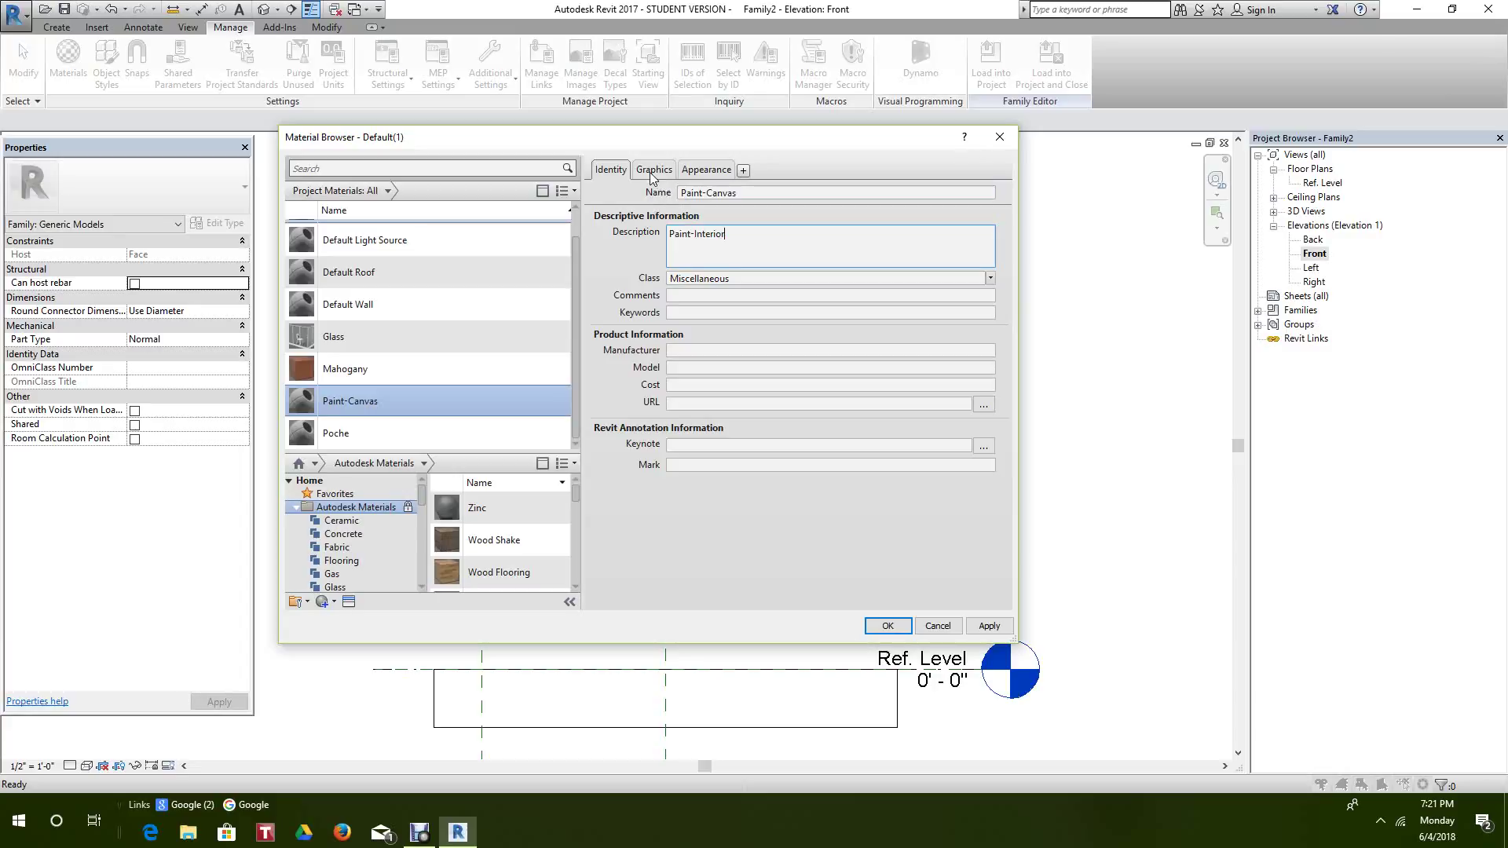
pyautogui.click(685, 311)
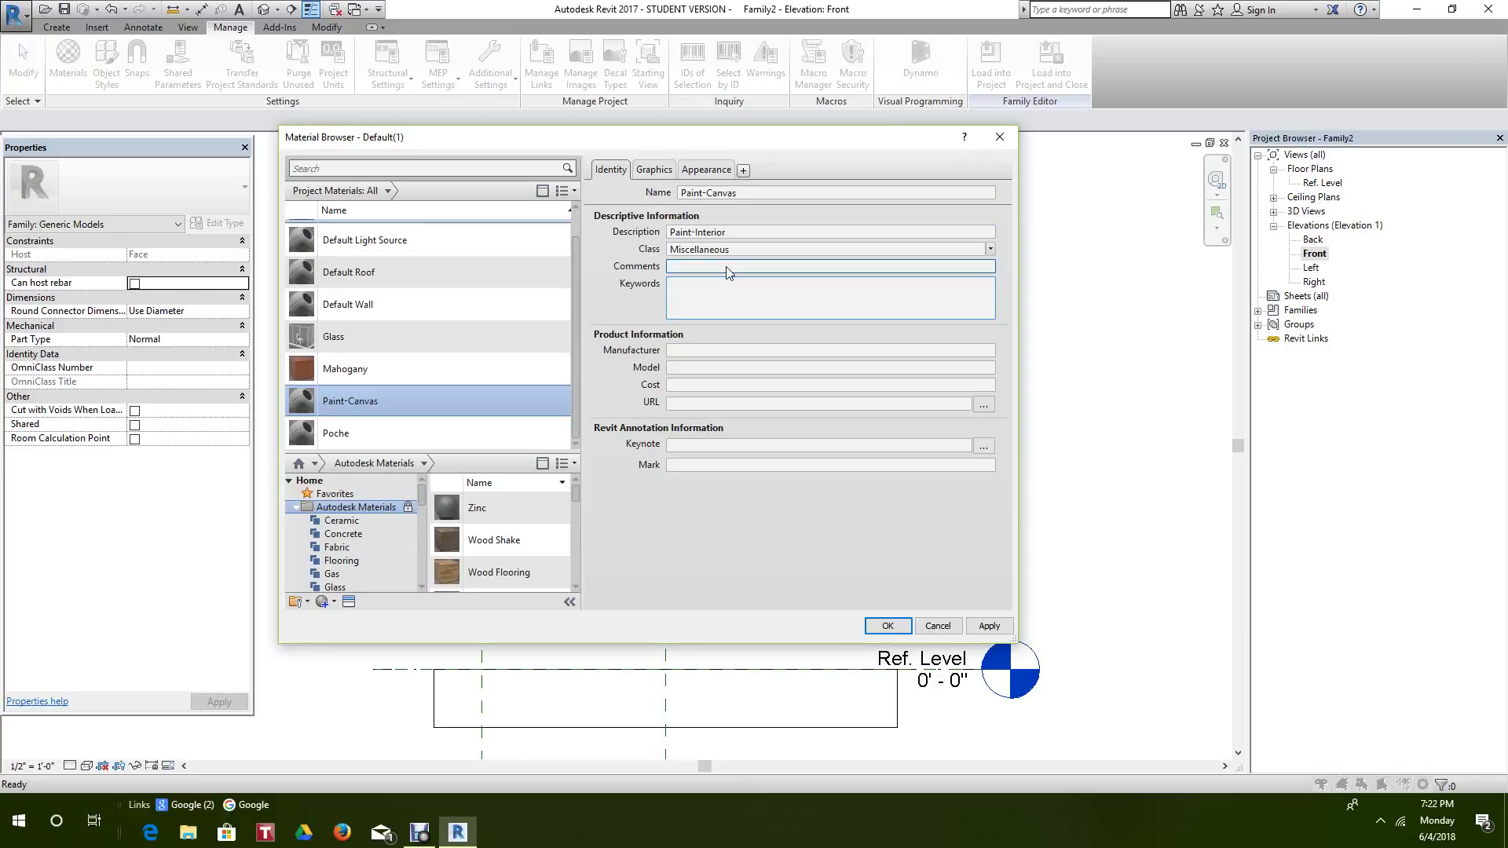
pyautogui.write('canvas beige')
# - Set the Paint-Canvas appearance color to RGB 244 236 215, adding it to the first empty custom color slot
pyautogui.click(695, 173)
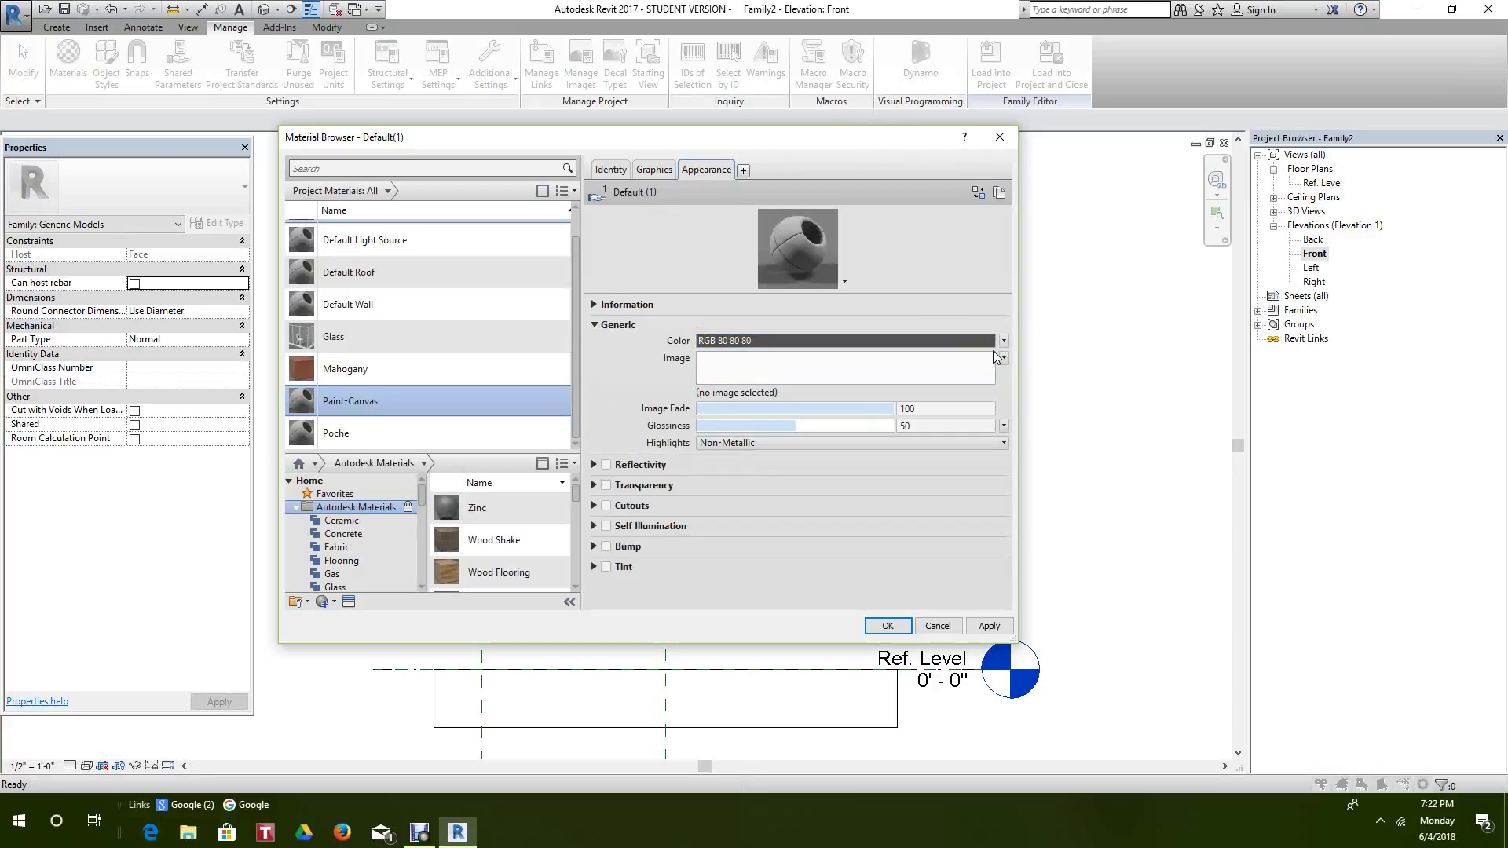
pyautogui.click(1003, 341)
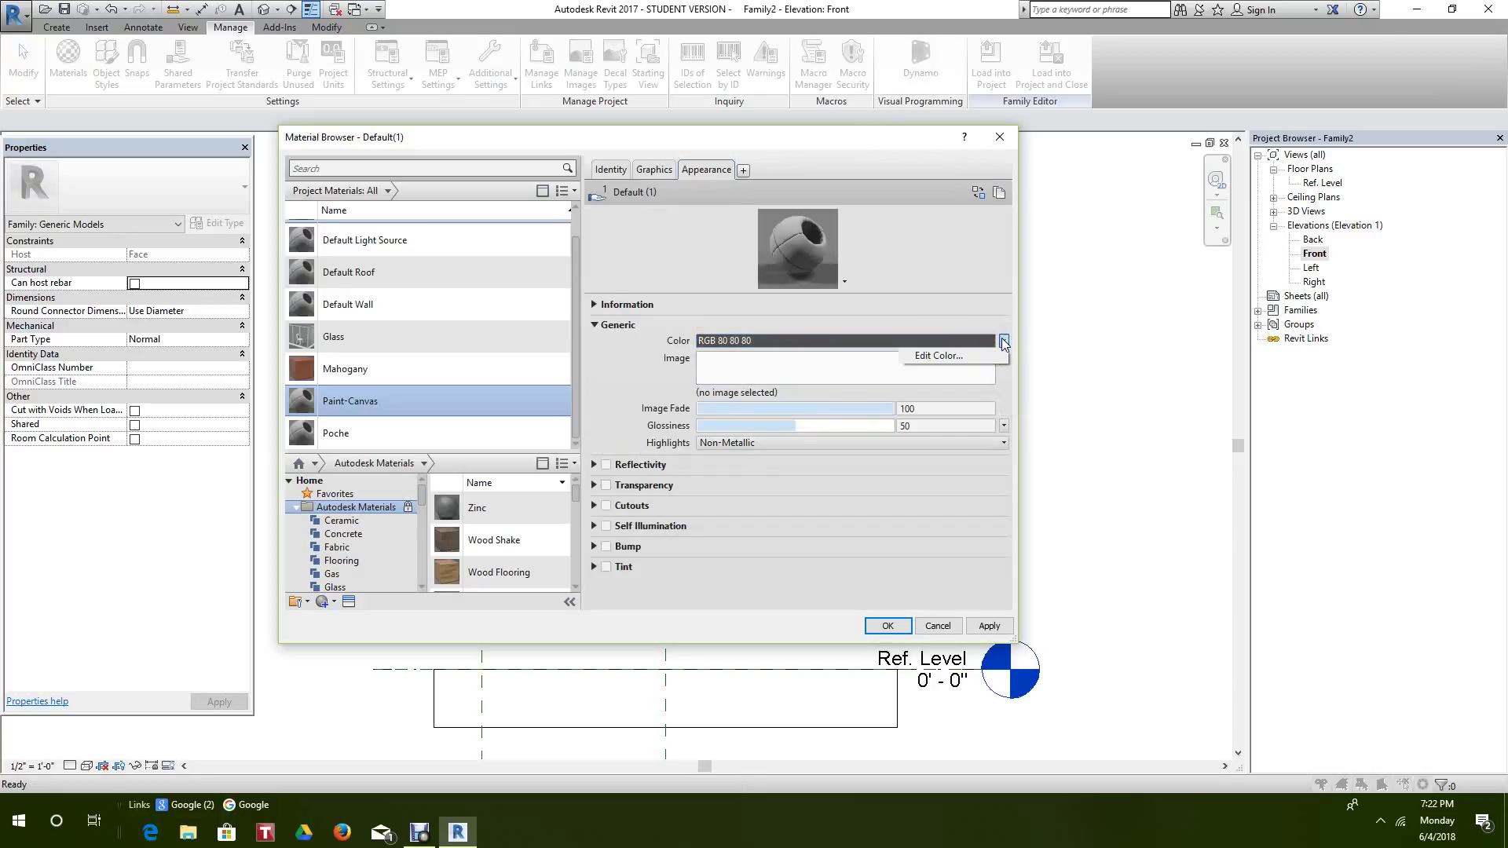
pyautogui.click(952, 355)
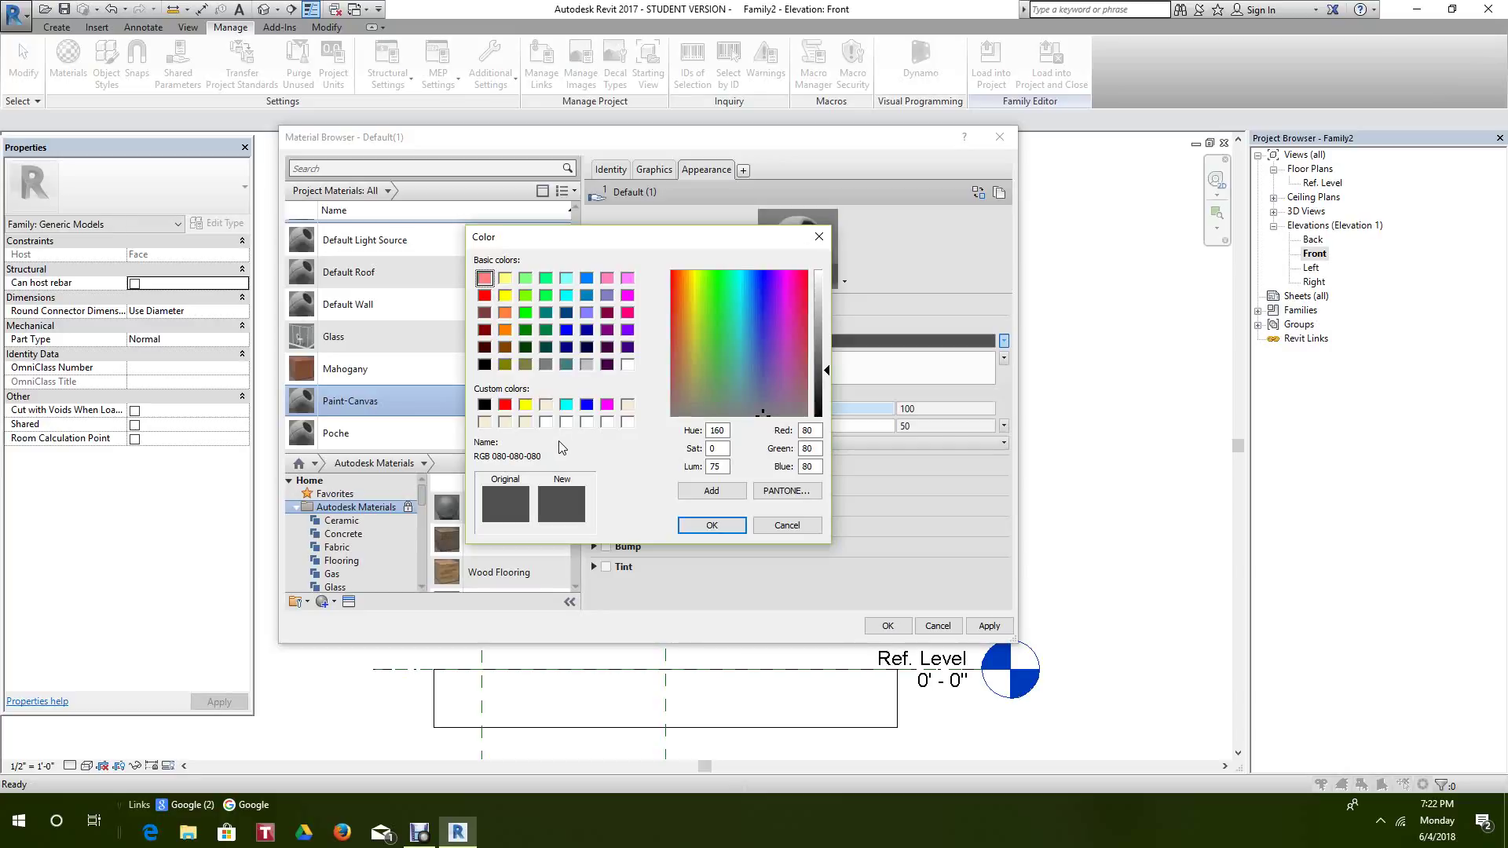
pyautogui.click(546, 422)
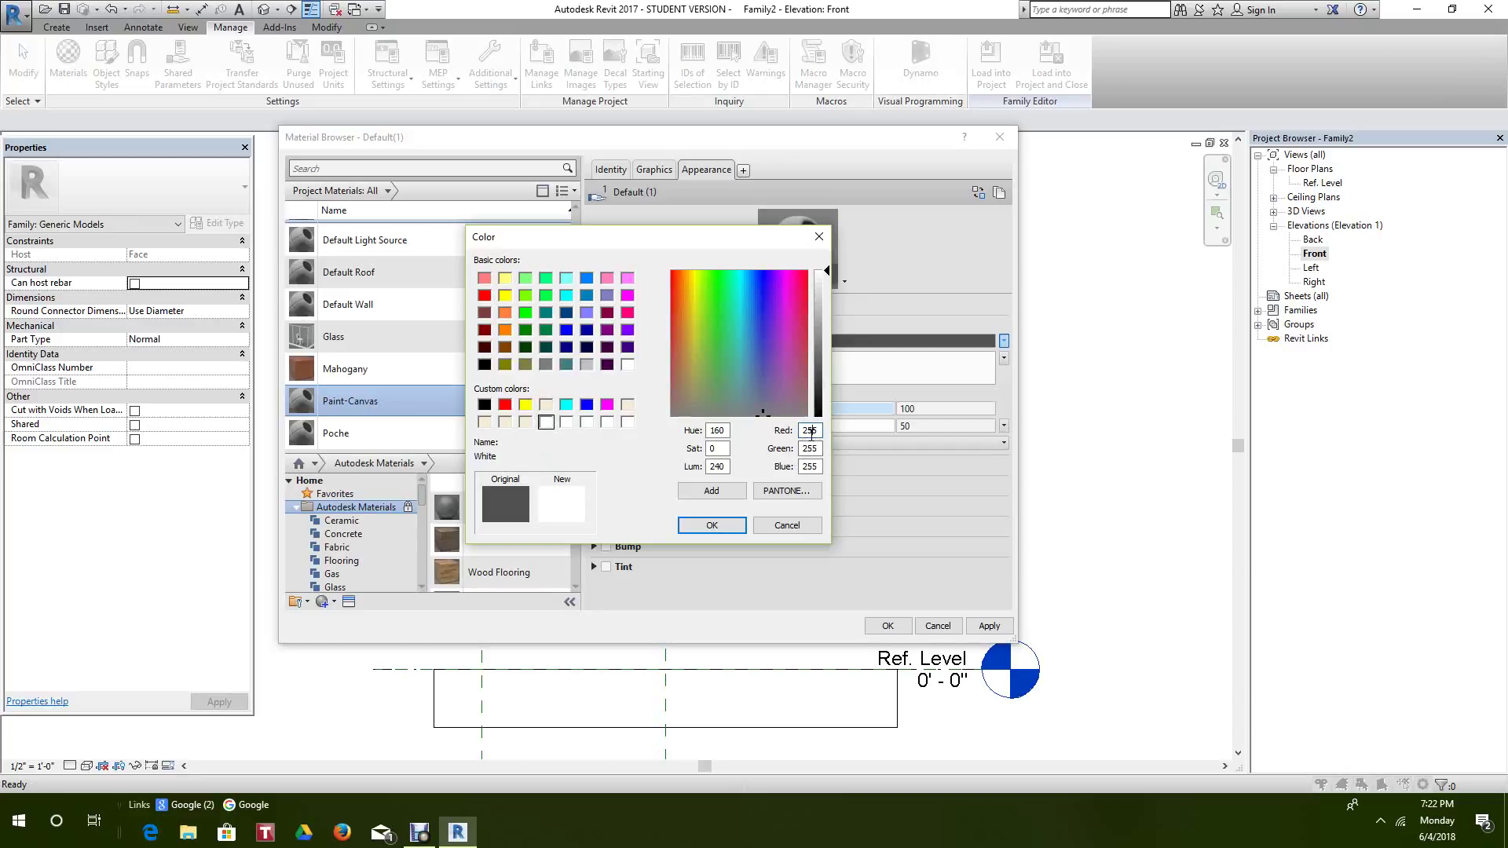
pyautogui.moveTo(806, 431); pyautogui.dragTo(815, 429)
pyautogui.write('44')
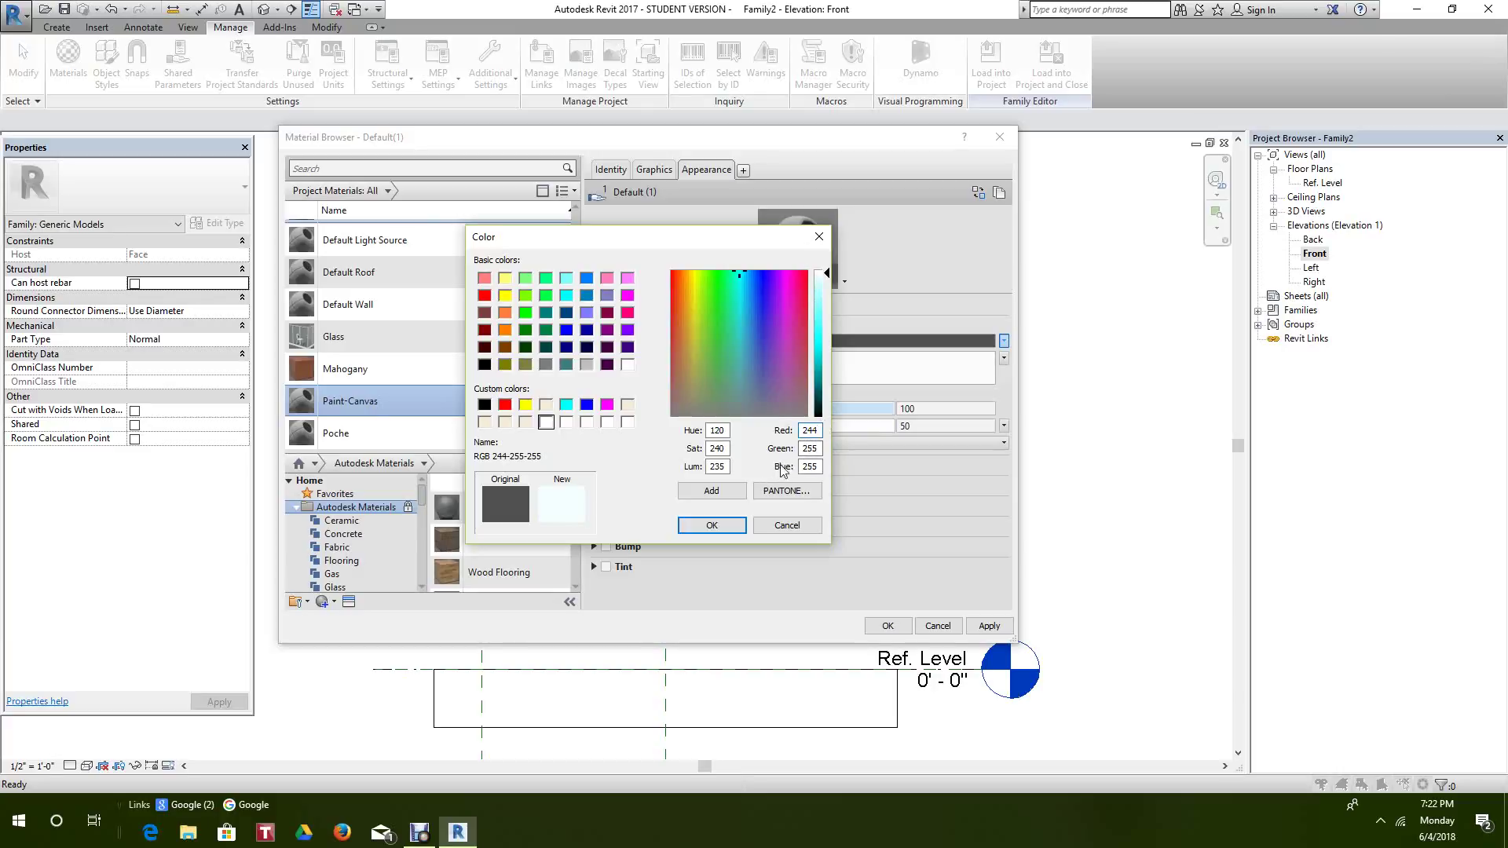
pyautogui.moveTo(808, 447); pyautogui.dragTo(820, 447)
pyautogui.write('36')
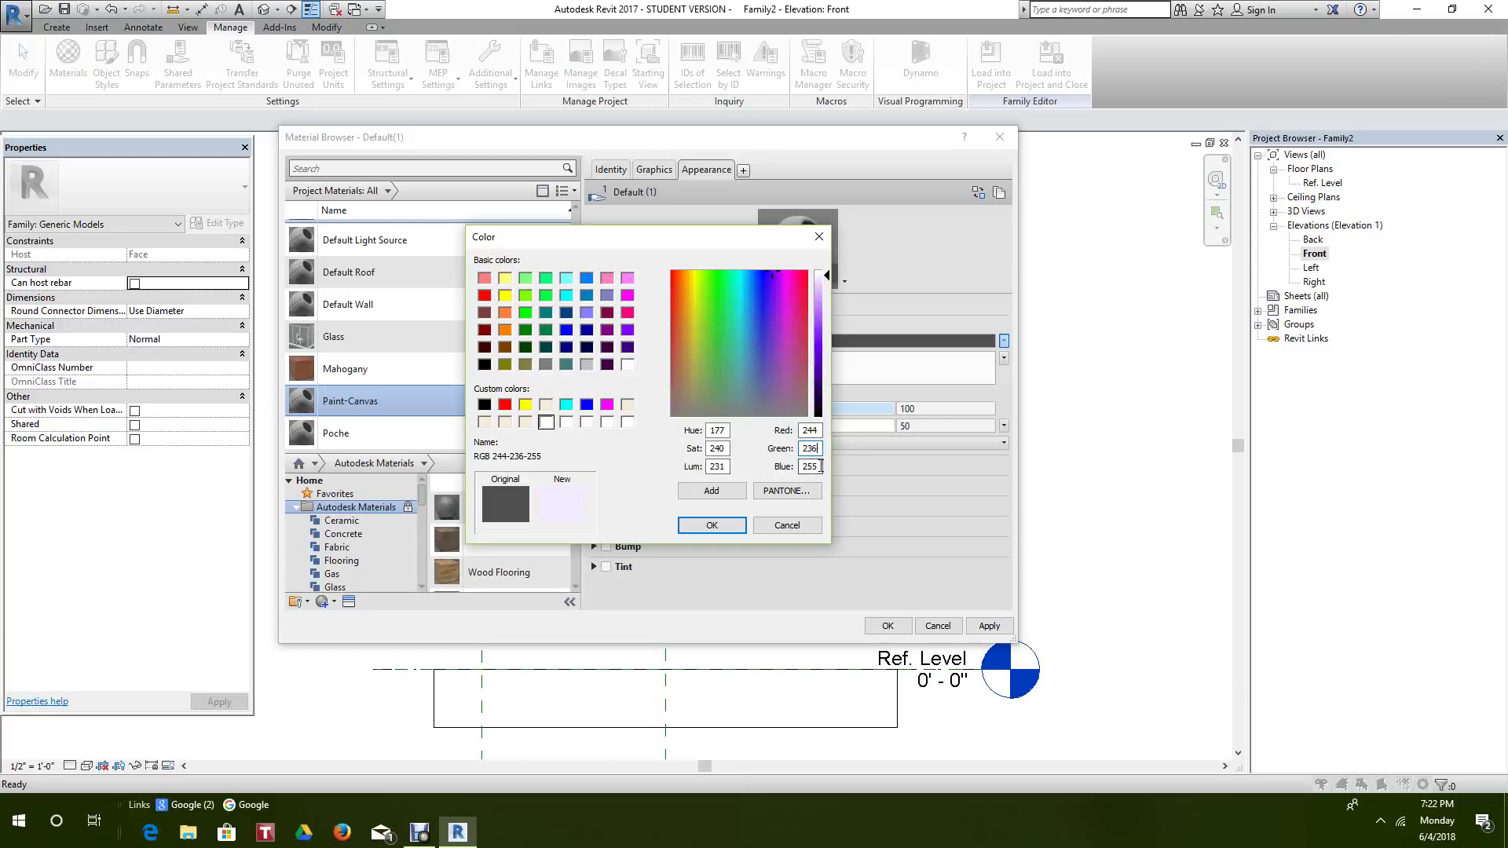
pyautogui.moveTo(809, 464); pyautogui.dragTo(819, 460)
pyautogui.write('15')
pyautogui.click(709, 491)
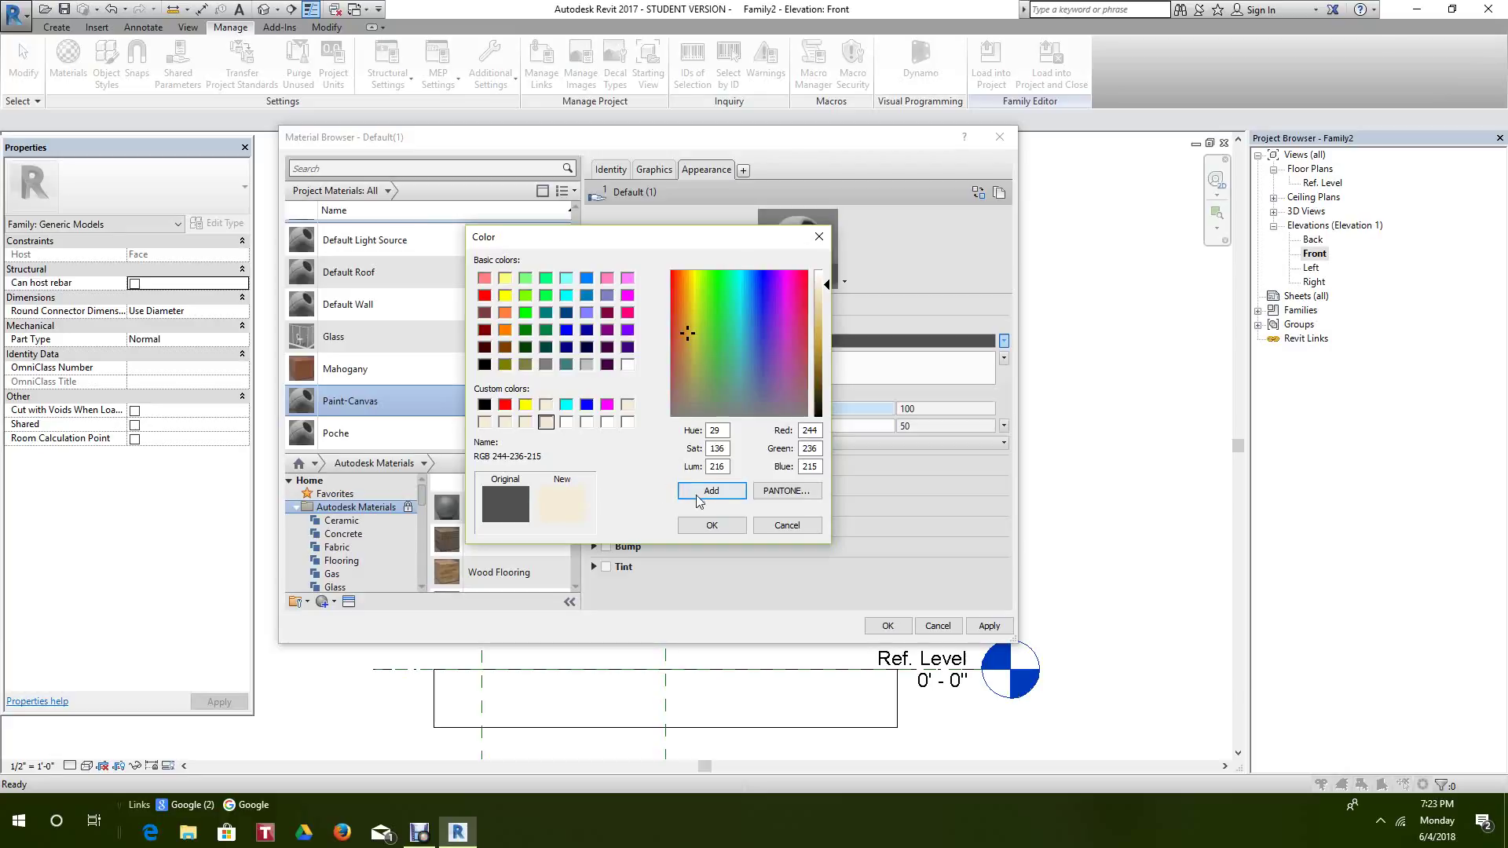
pyautogui.click(712, 523)
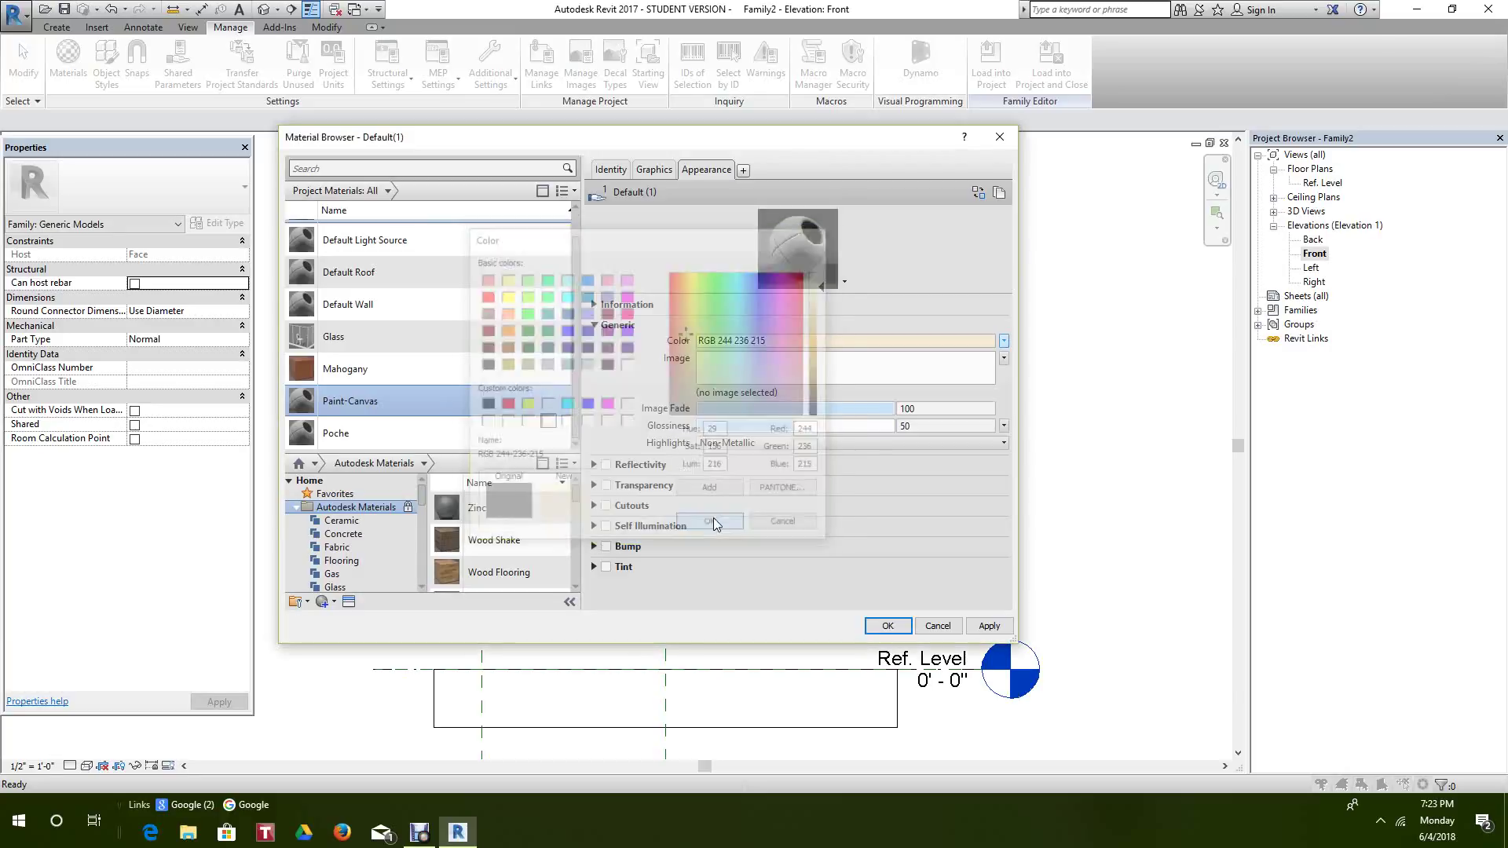
# - Make Paint-Canvas use its render appearance for shading and activate the material search
pyautogui.click(649, 172)
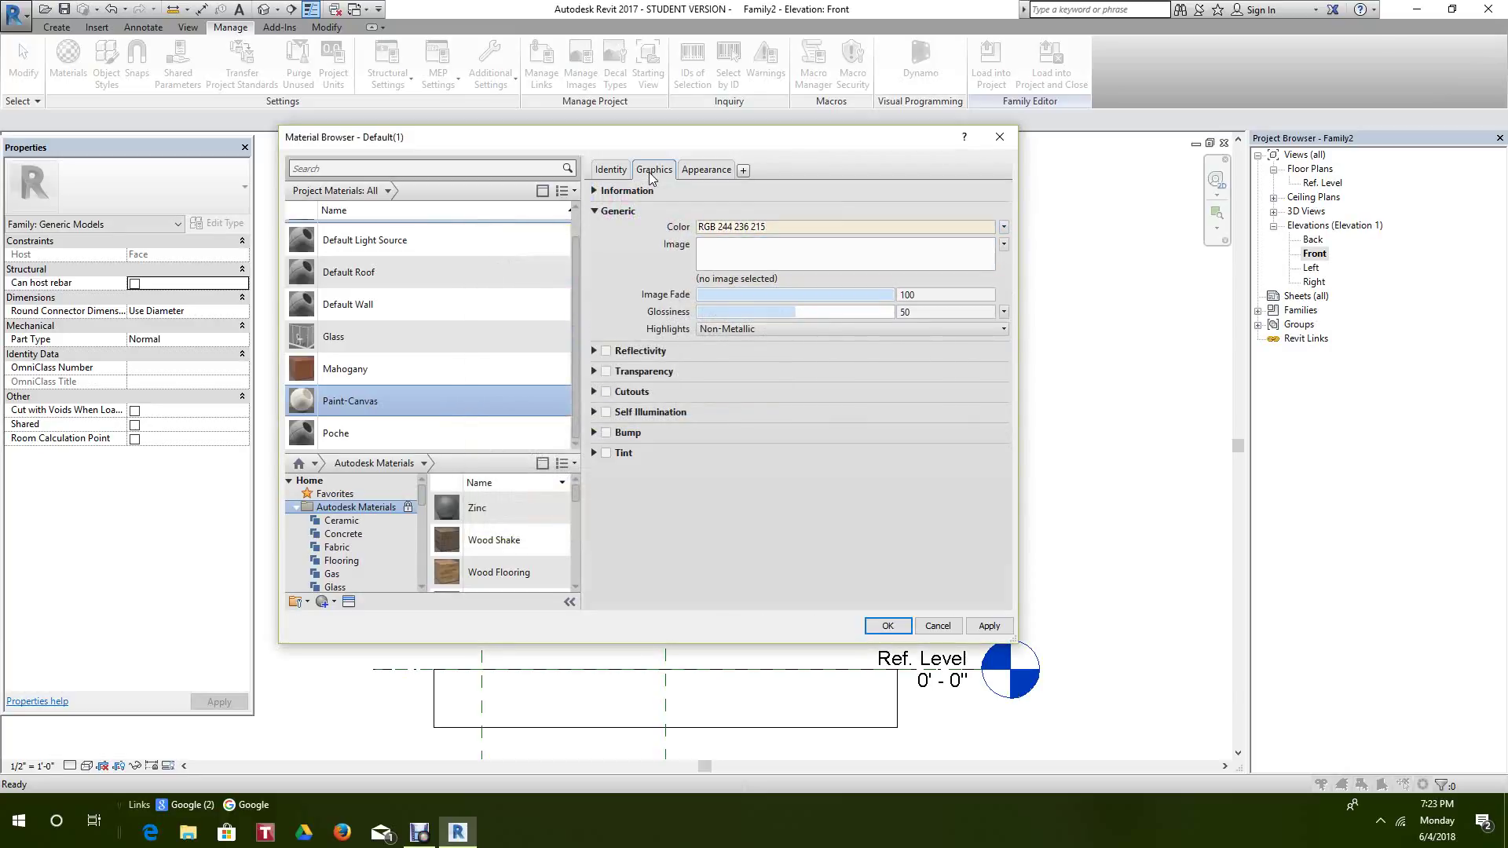
pyautogui.click(683, 208)
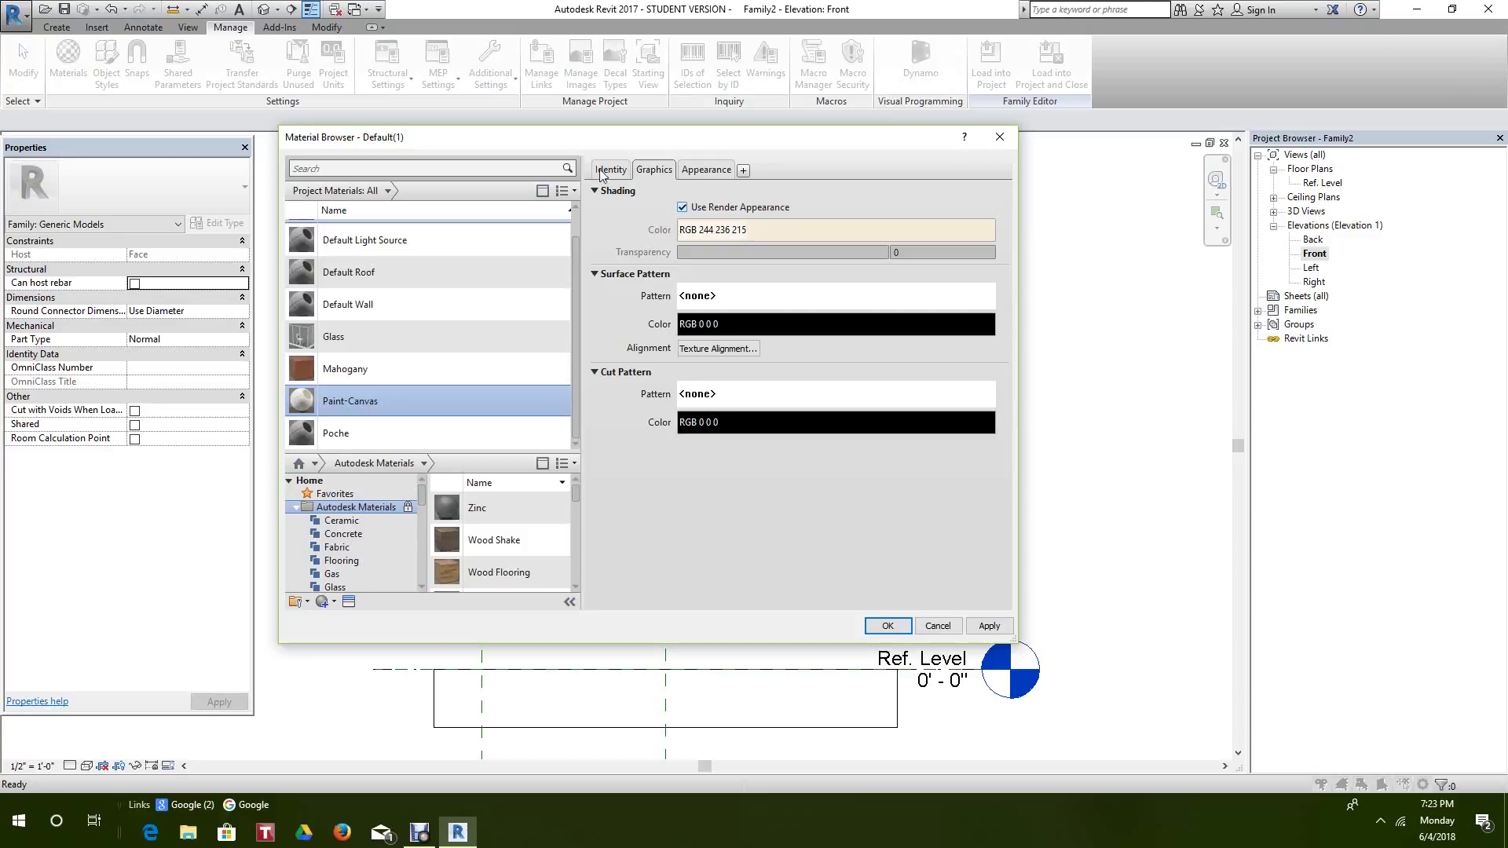
pyautogui.click(357, 167)
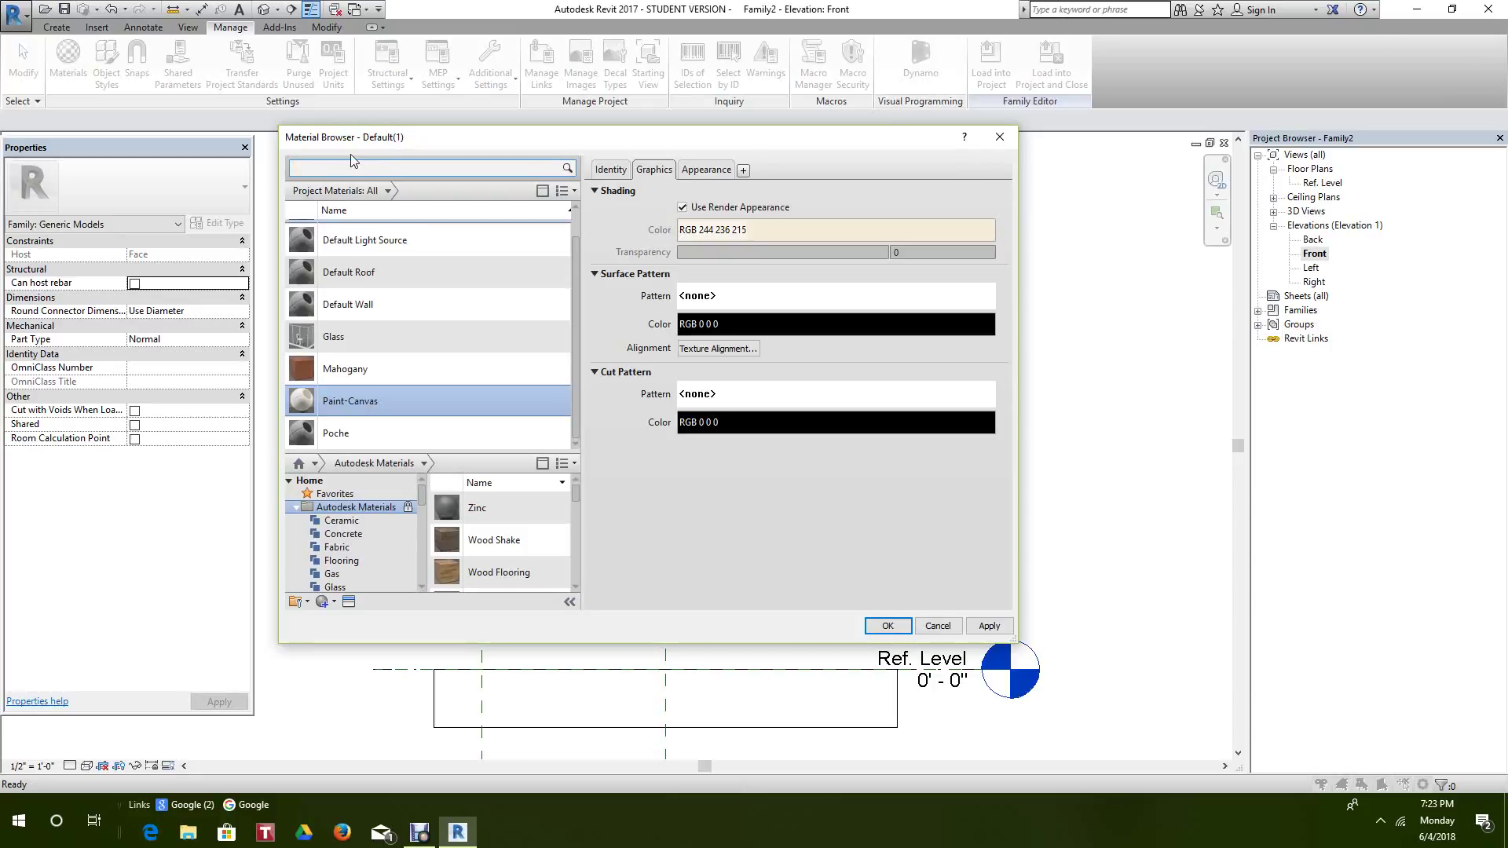
# - Search the project materials for "glass", duplicate the Glass material and name the copy Frosted Glass
pyautogui.write('gla')
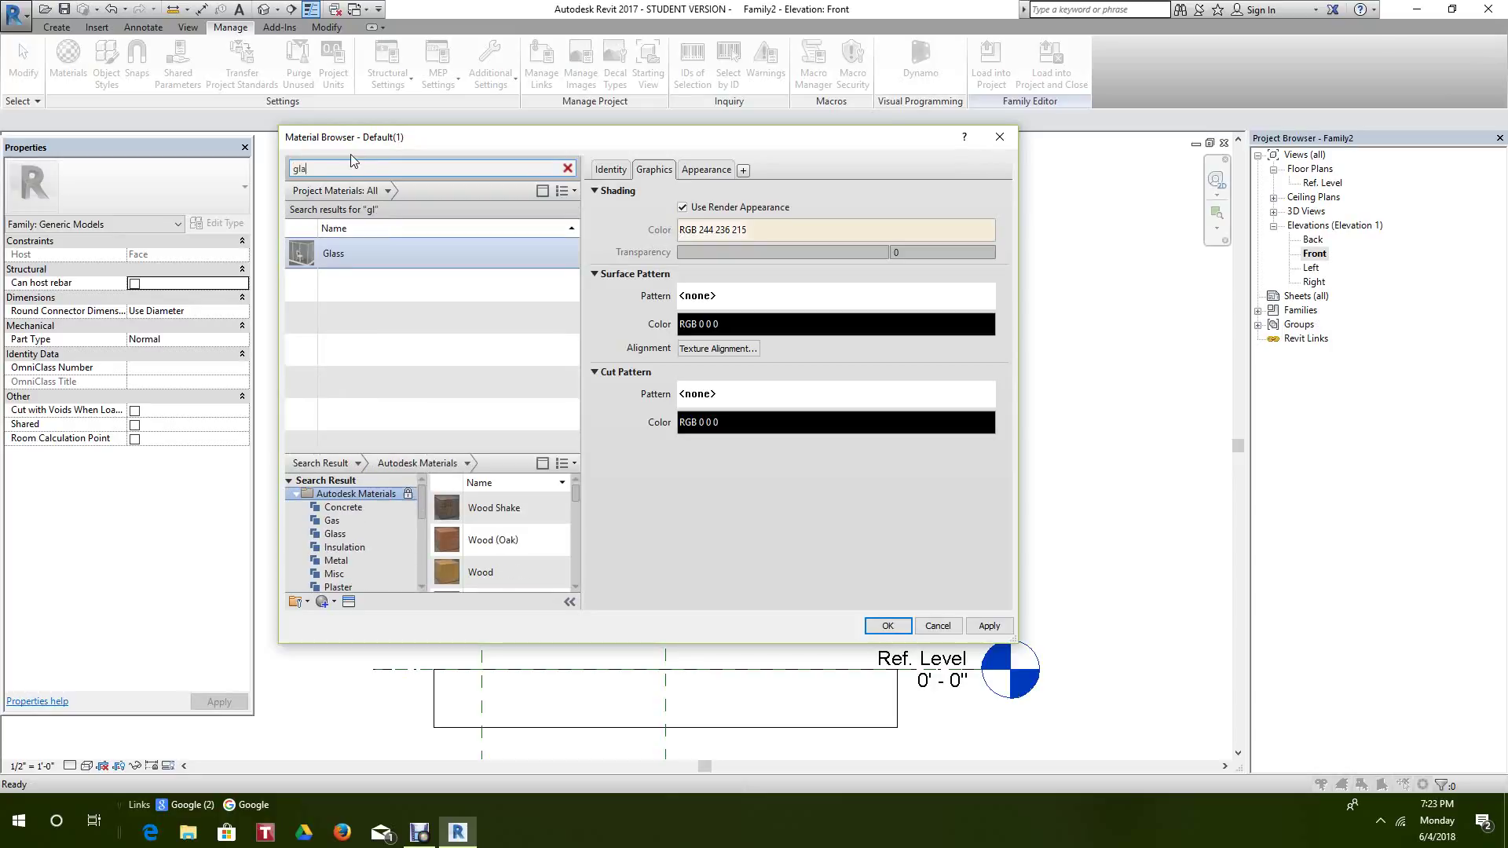
pyautogui.write('ss')
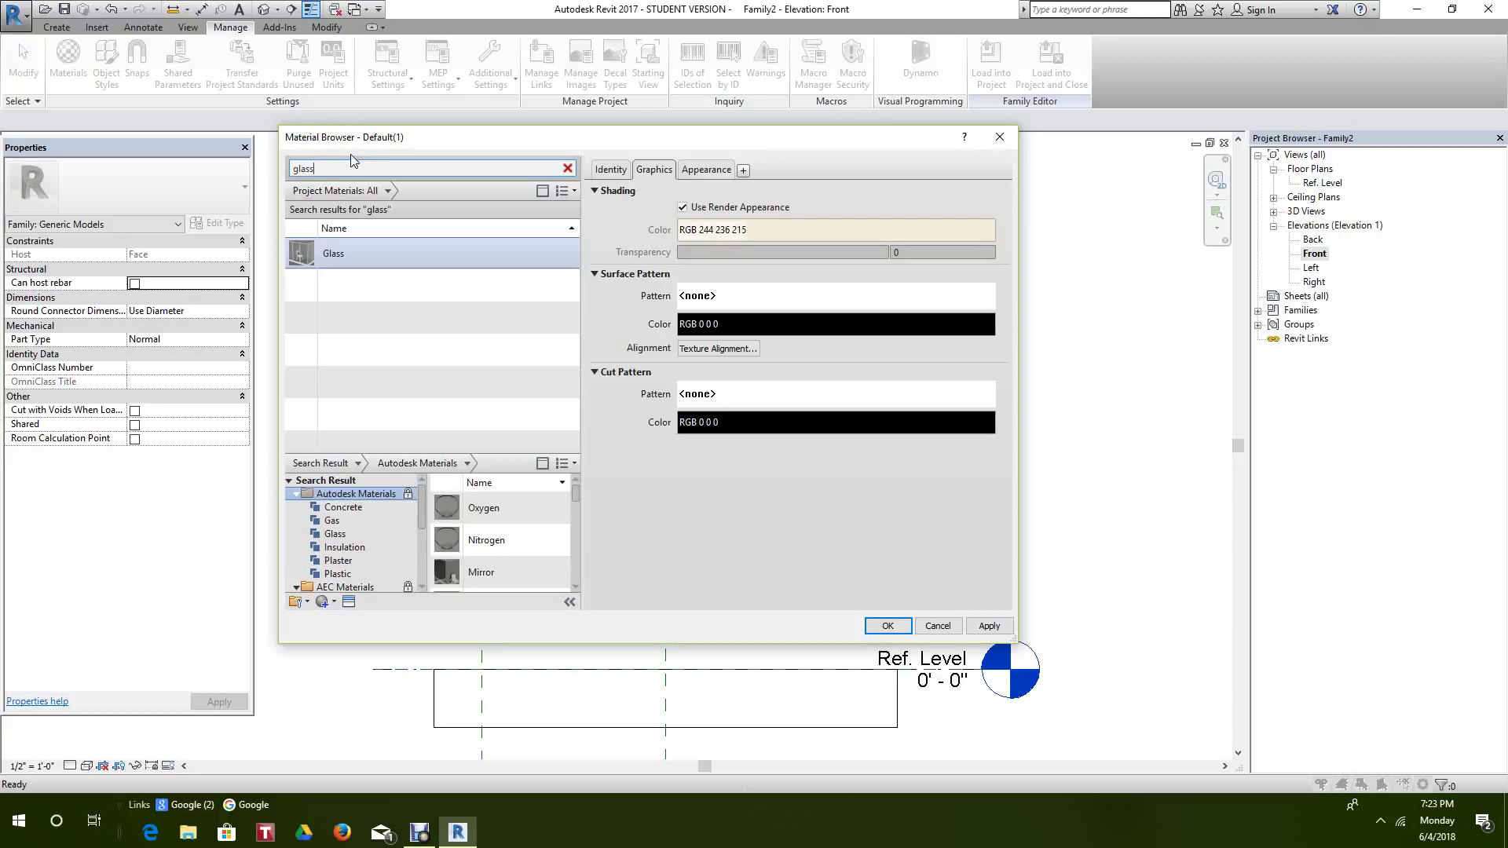
pyautogui.click(370, 257)
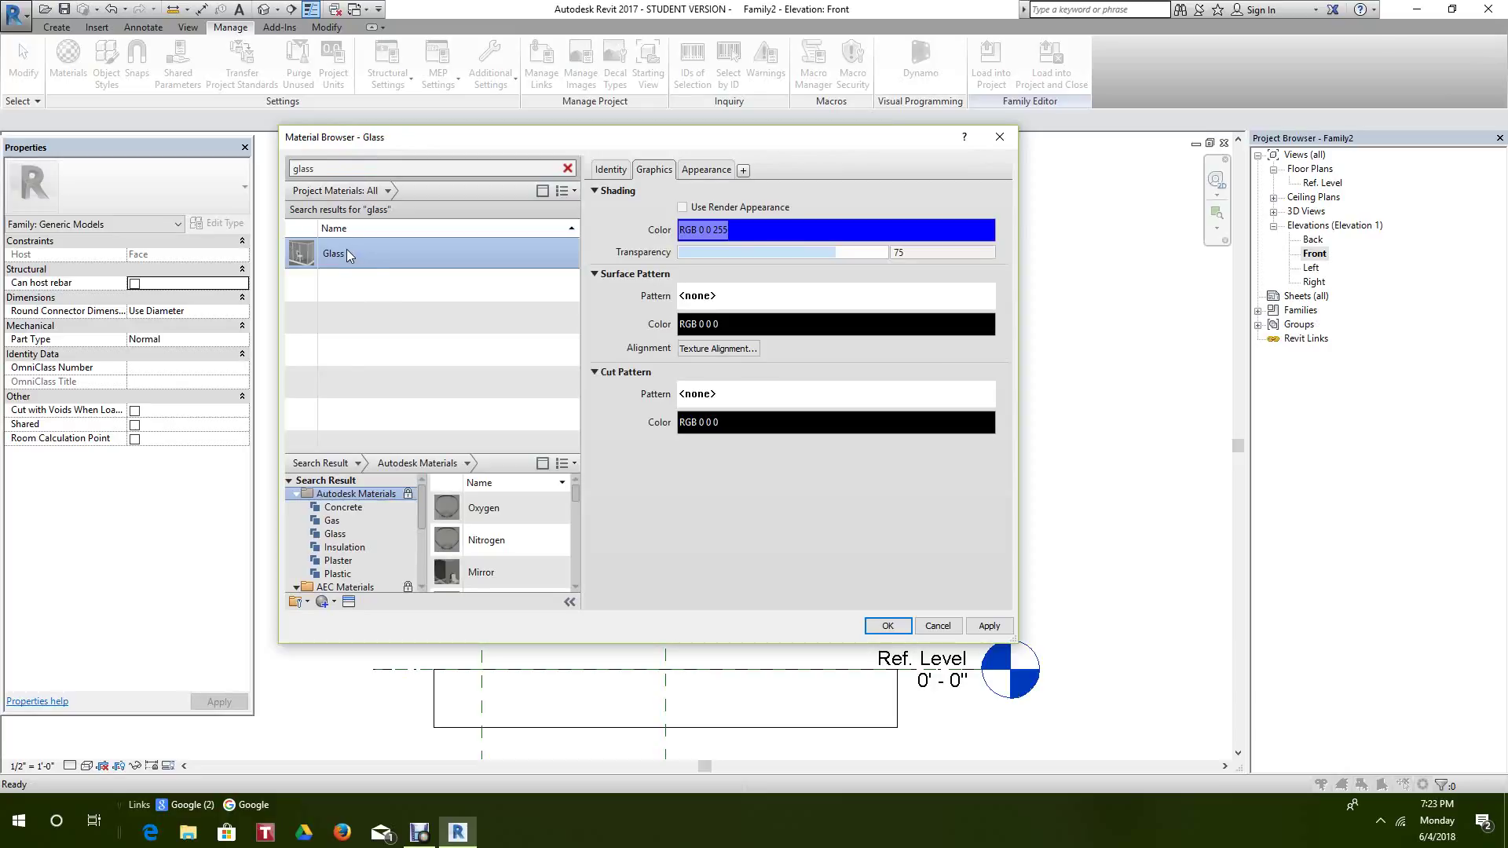
pyautogui.rightClick(307, 253)
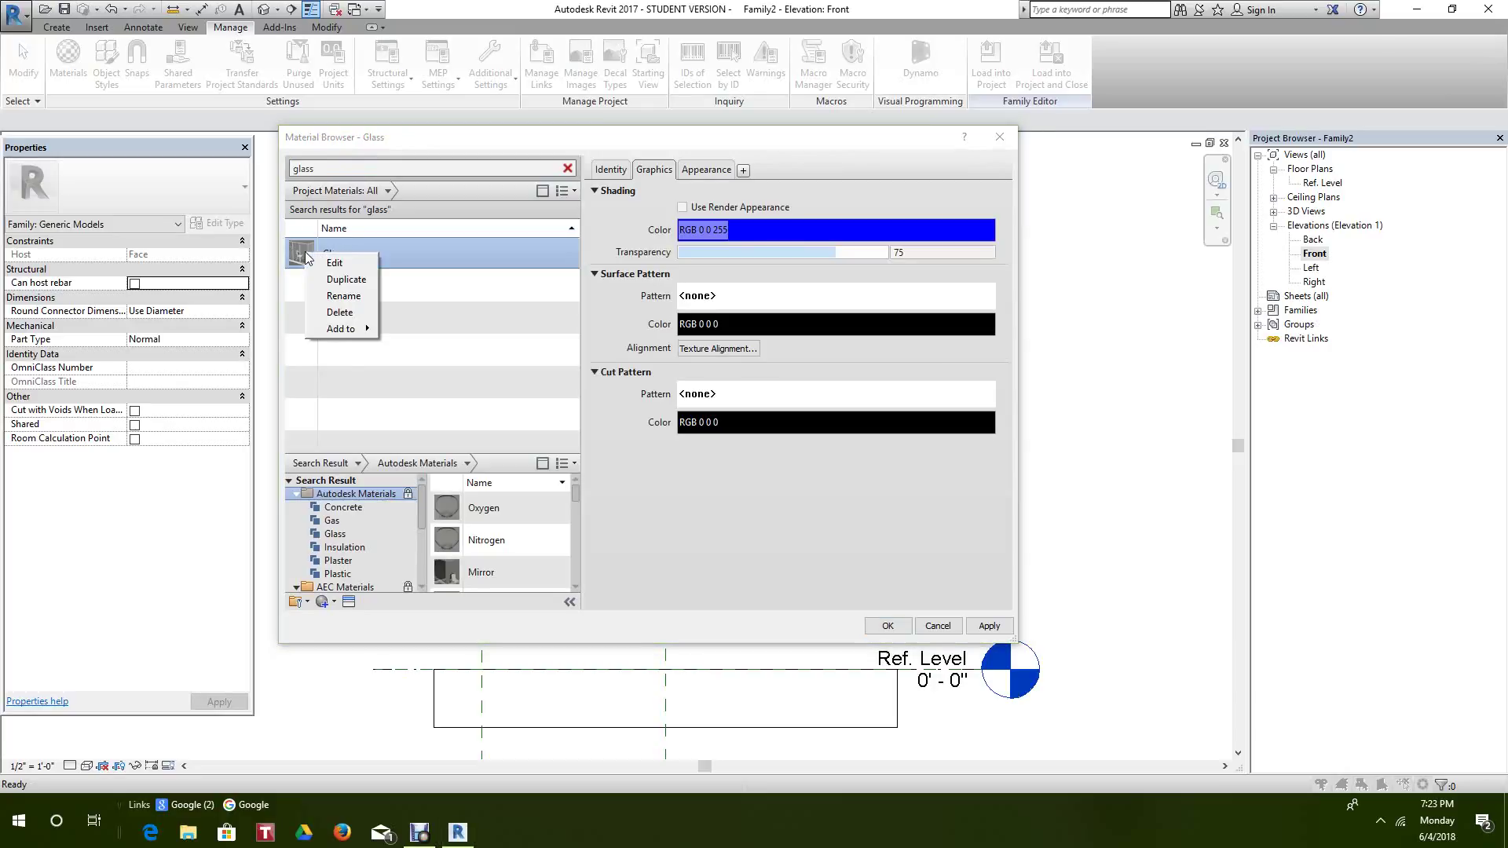
pyautogui.click(341, 280)
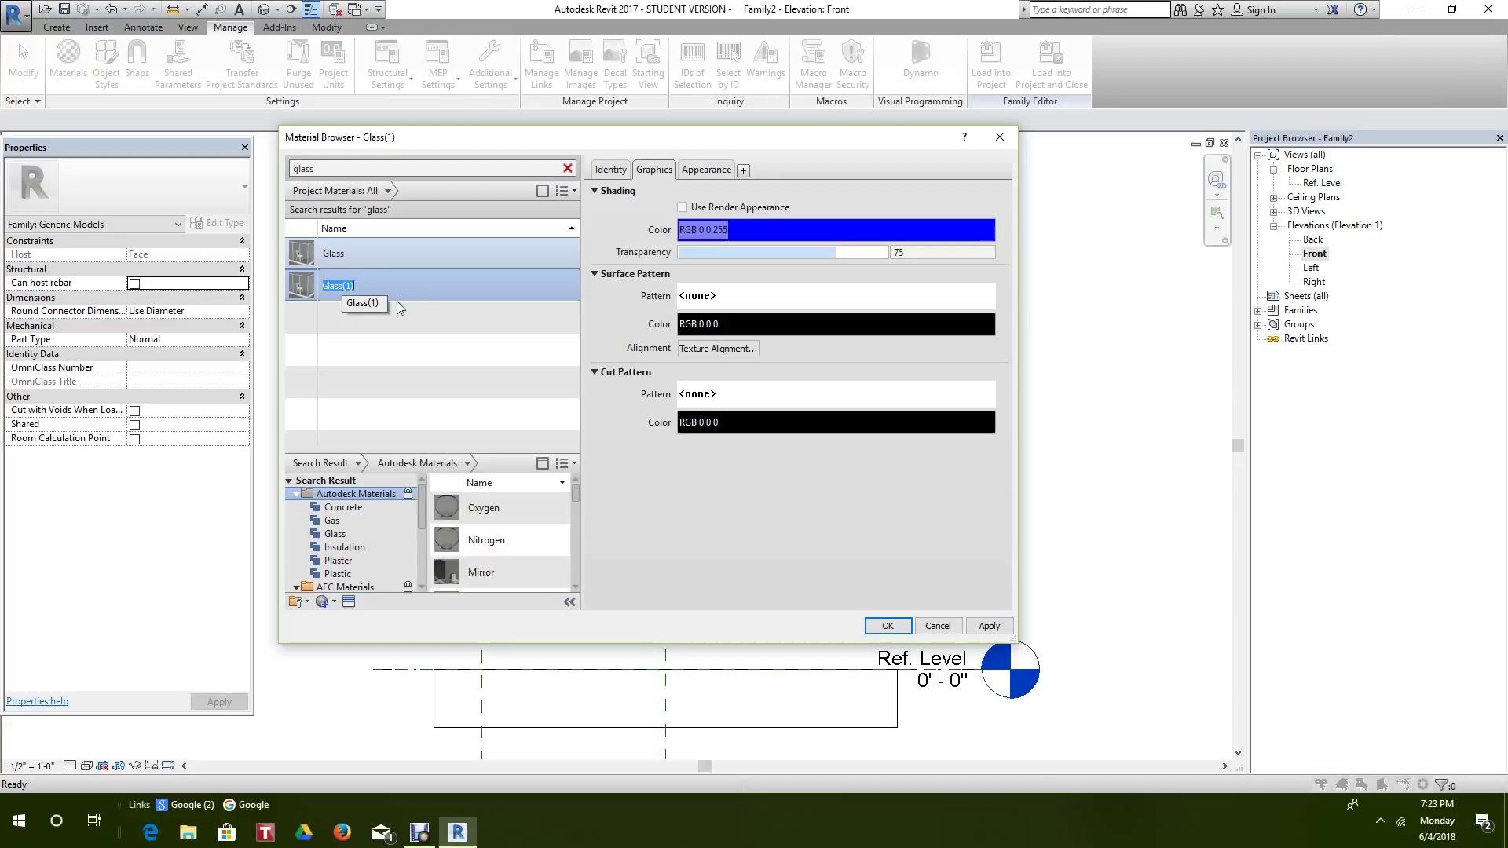
pyautogui.write('F')
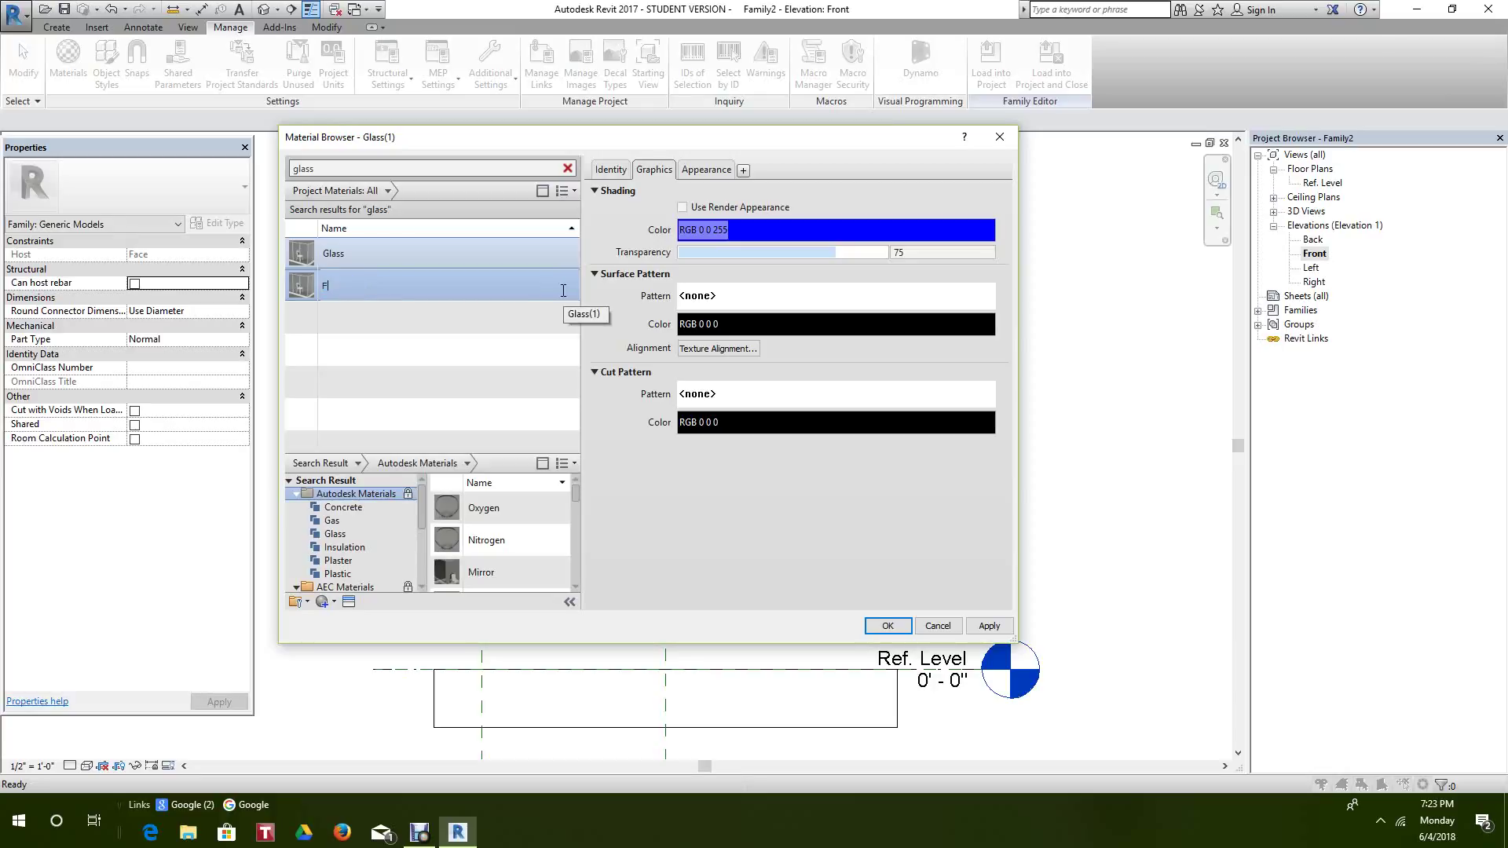
pyautogui.write('rosted Glass')
# - Find the Frosted - White asset by searching the asset library for "frosted glass" and replace the Frosted Glass material's appearance with it
pyautogui.click(348, 602)
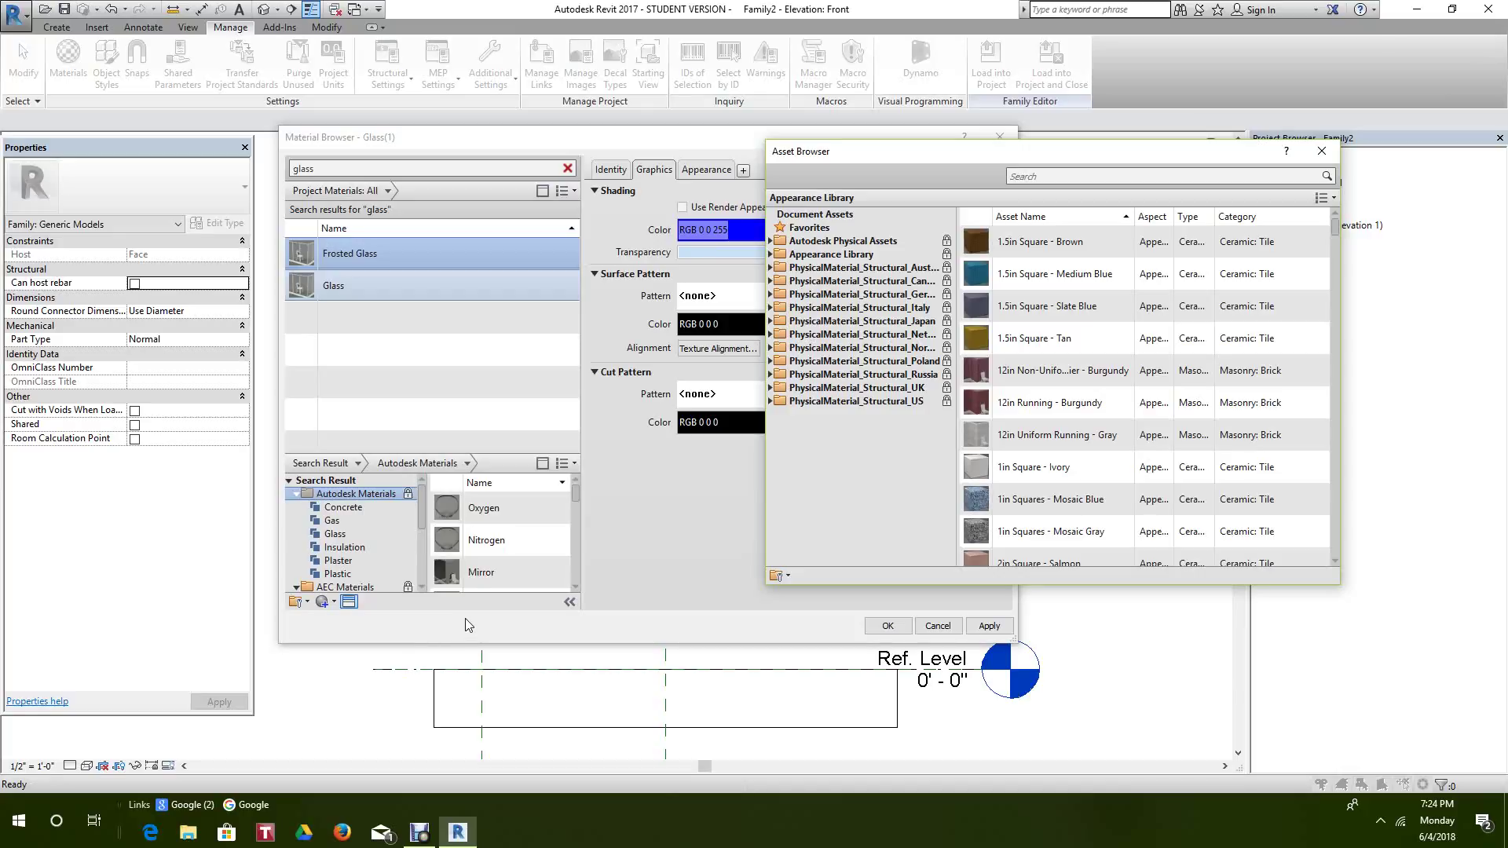
pyautogui.click(1052, 178)
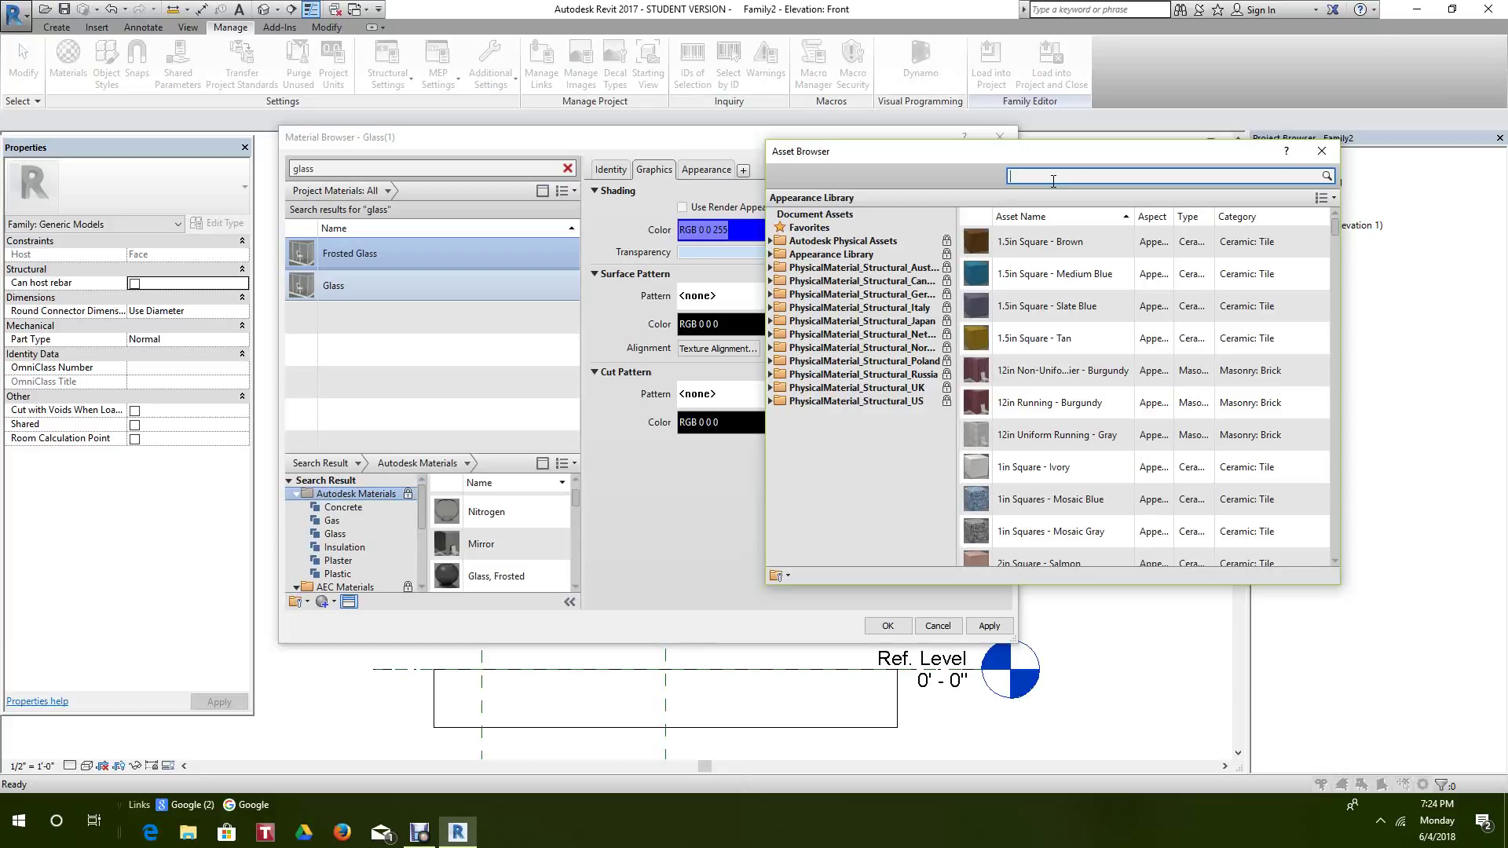
pyautogui.write('fro')
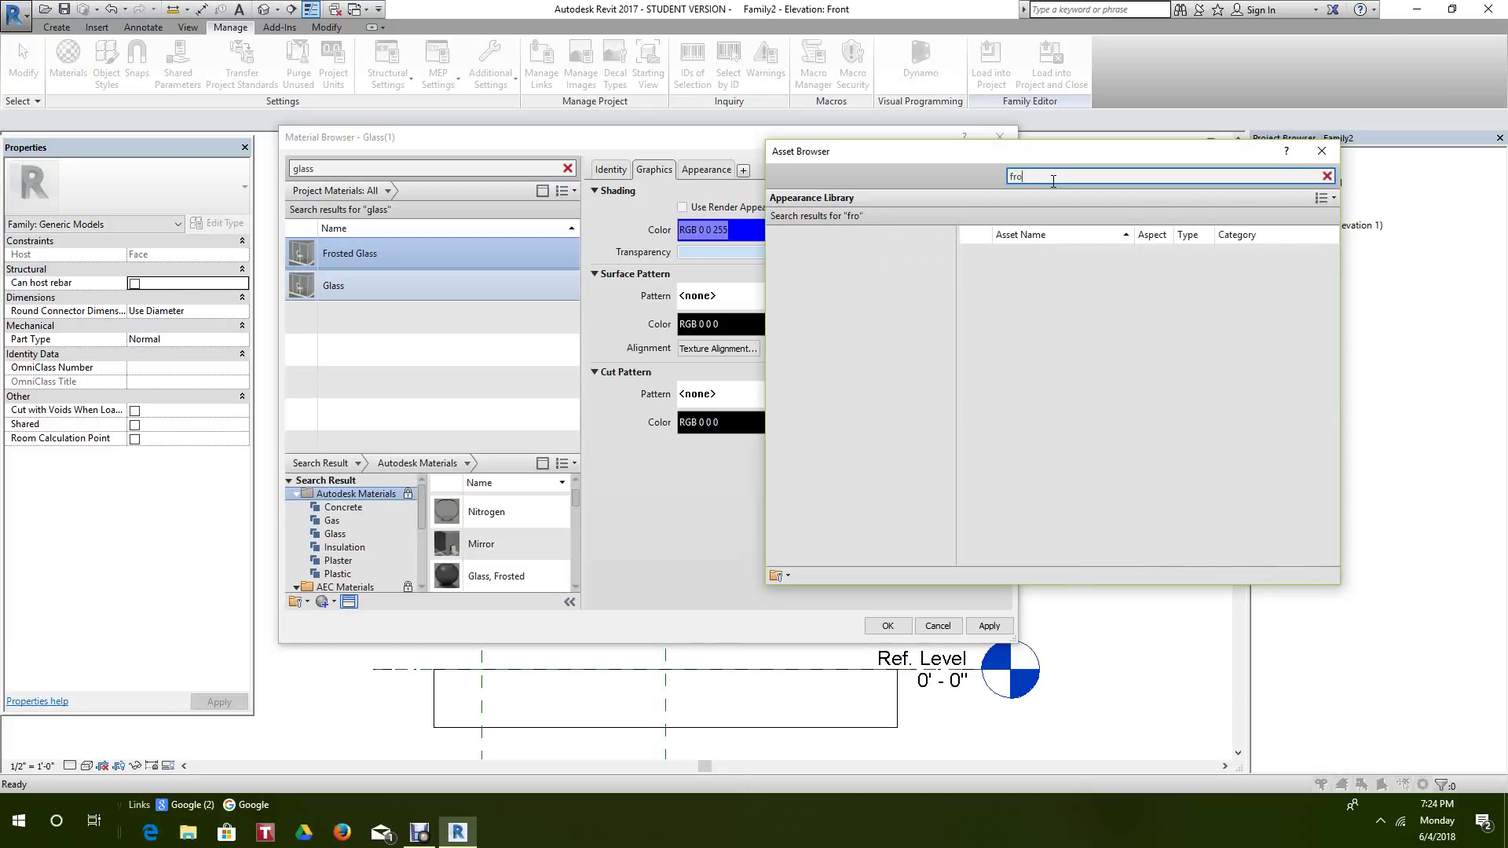
pyautogui.write('sted gl')
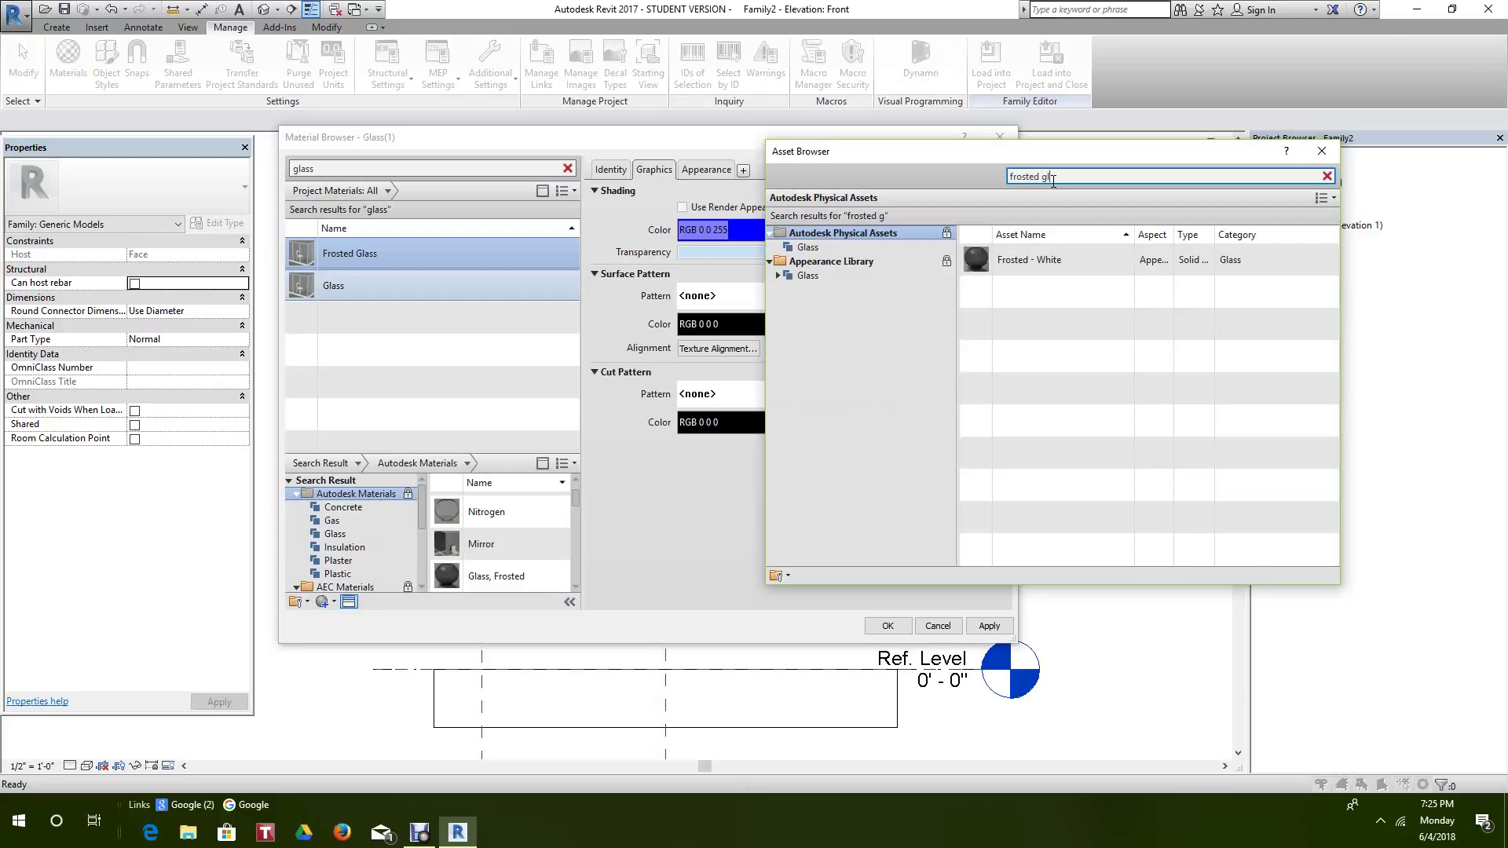
pyautogui.write('ass')
pyautogui.moveTo(1101, 261)
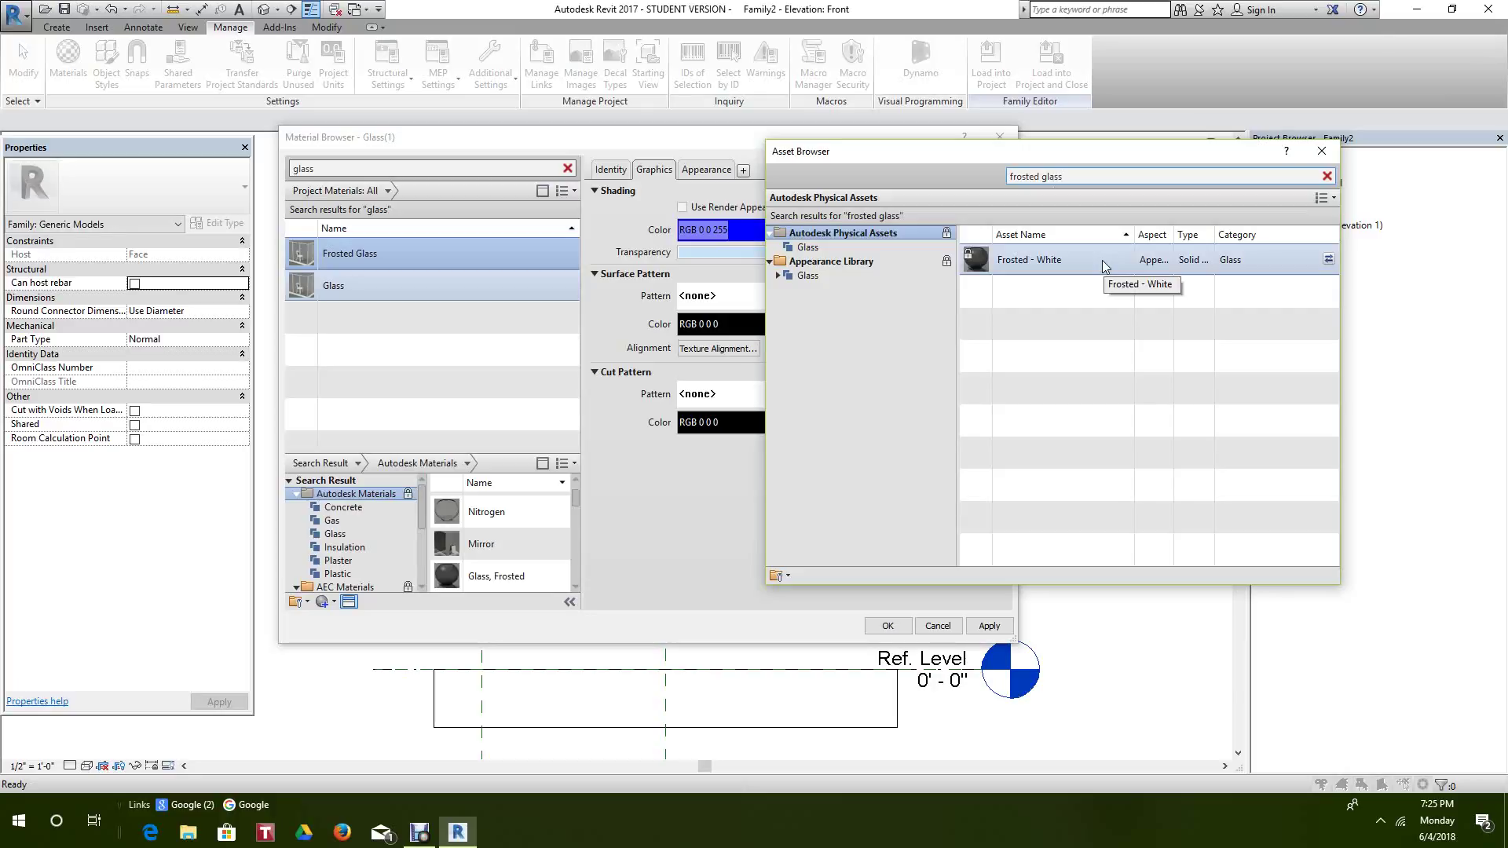
pyautogui.rightClick(1101, 261)
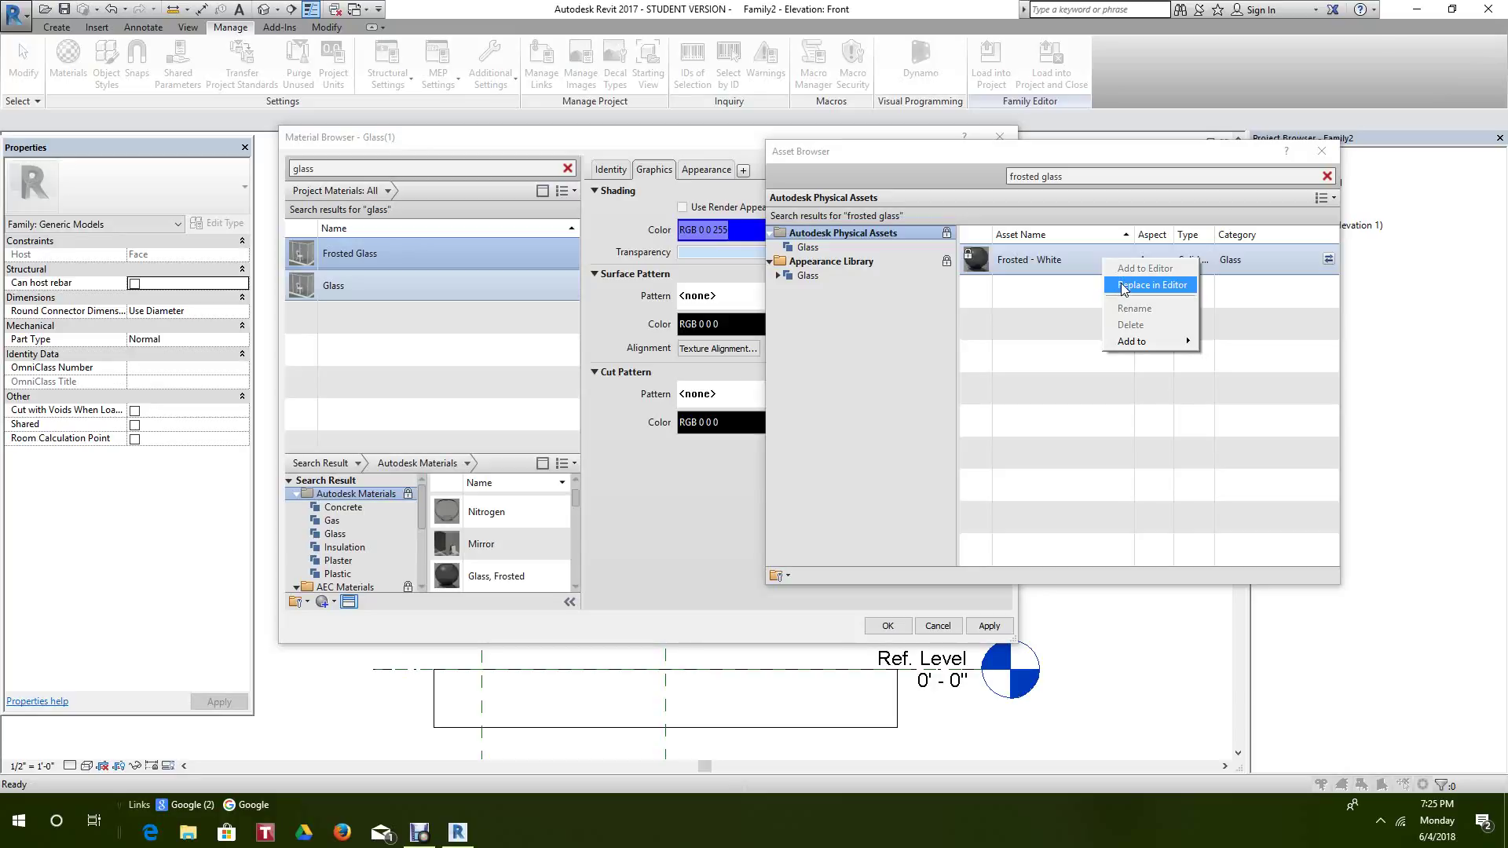
pyautogui.click(1124, 286)
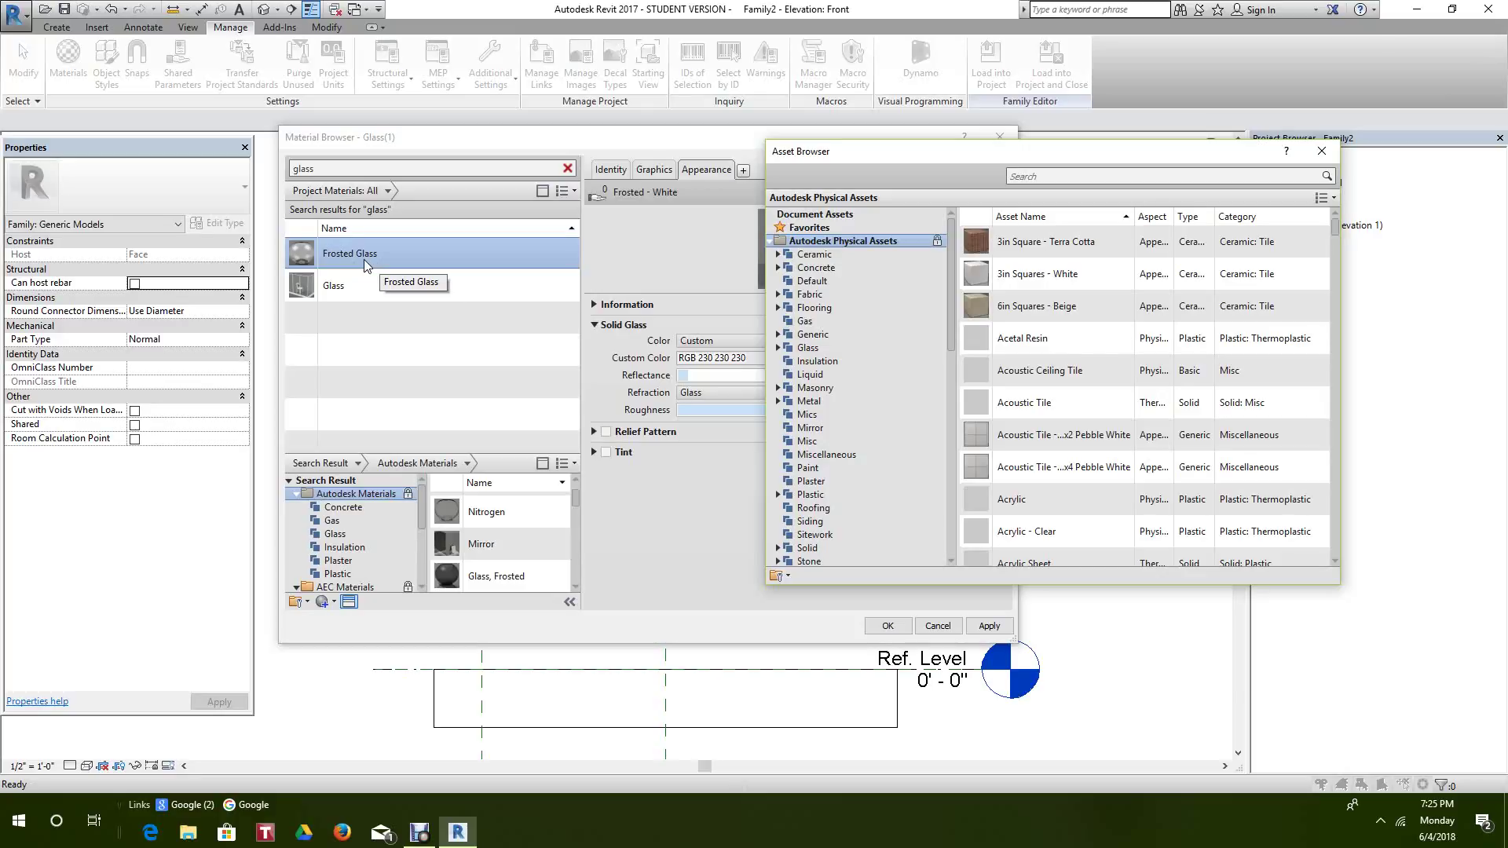
pyautogui.click(1322, 153)
# - Rename the Frosted Glass material as Glass Frosted Blue and enter the description "Frosted Glass" in its identity data
pyautogui.click(611, 169)
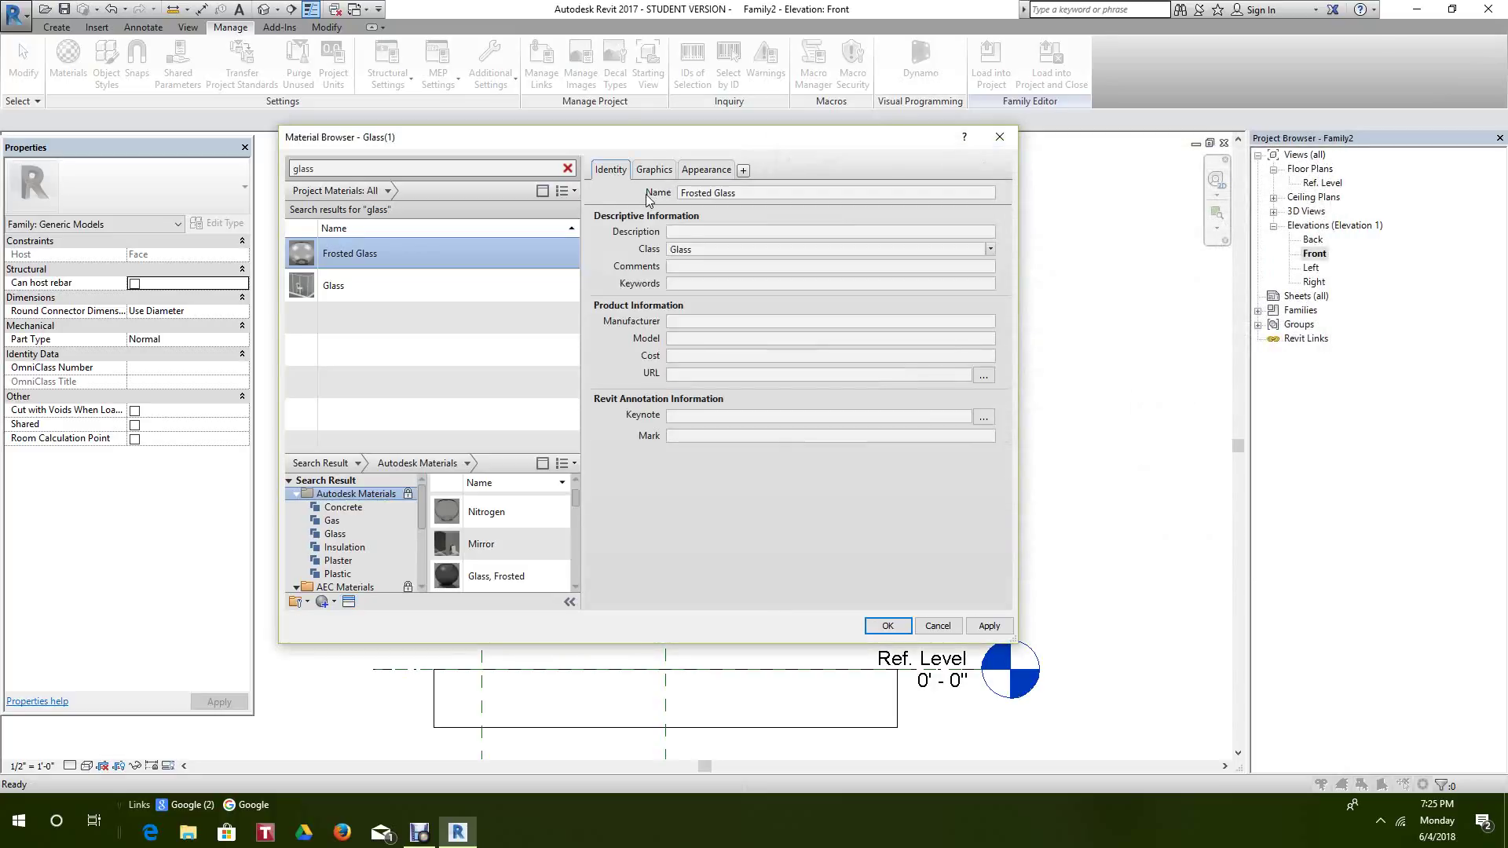
pyautogui.click(722, 197)
pyautogui.click(745, 194)
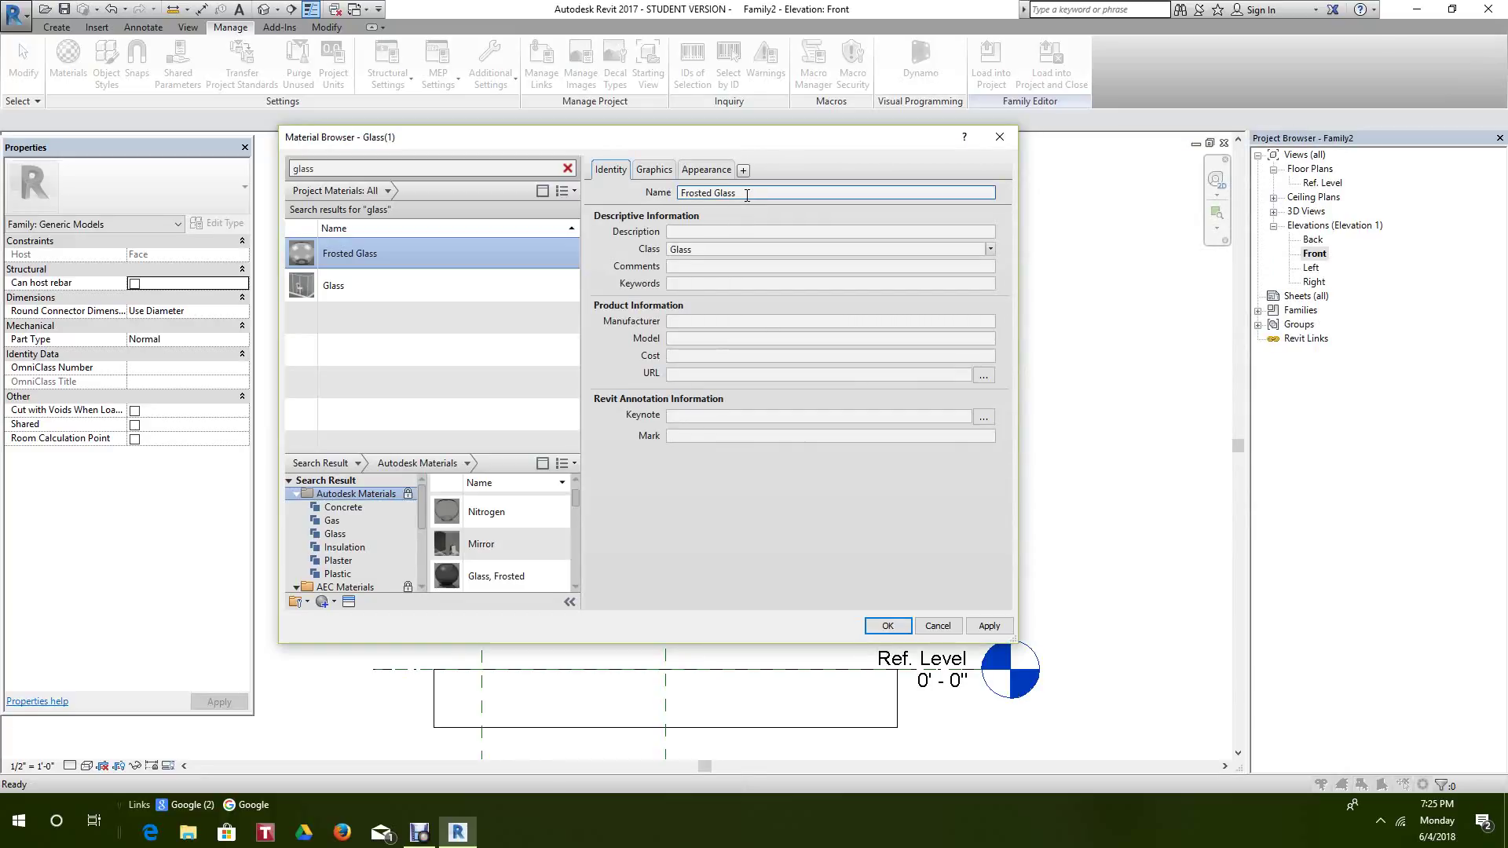
pyautogui.moveTo(680, 193); pyautogui.dragTo(748, 194)
pyautogui.write('G')
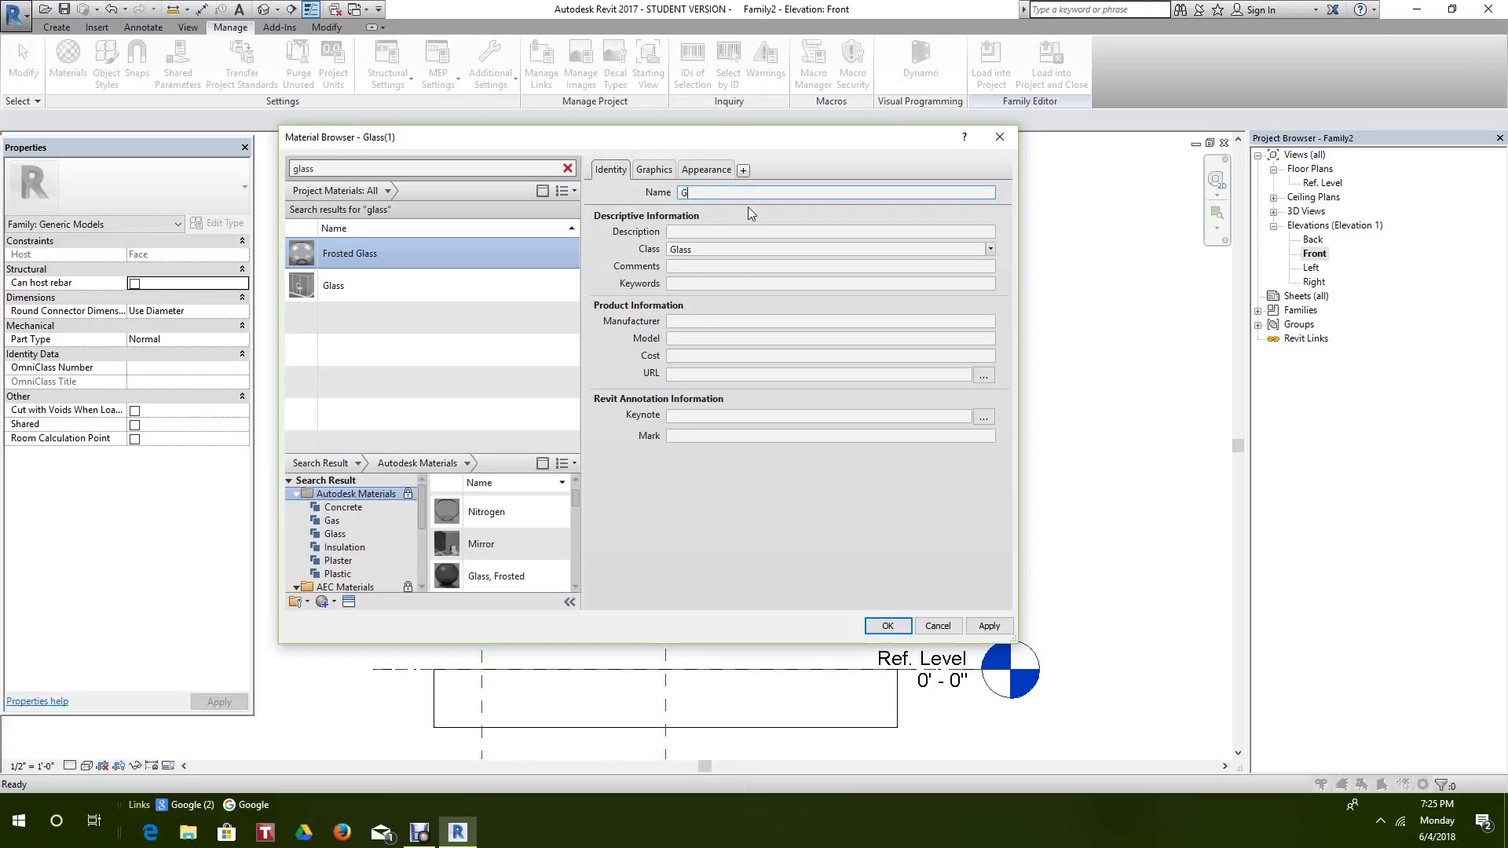
pyautogui.write('lass Frosted Blue')
pyautogui.click(696, 231)
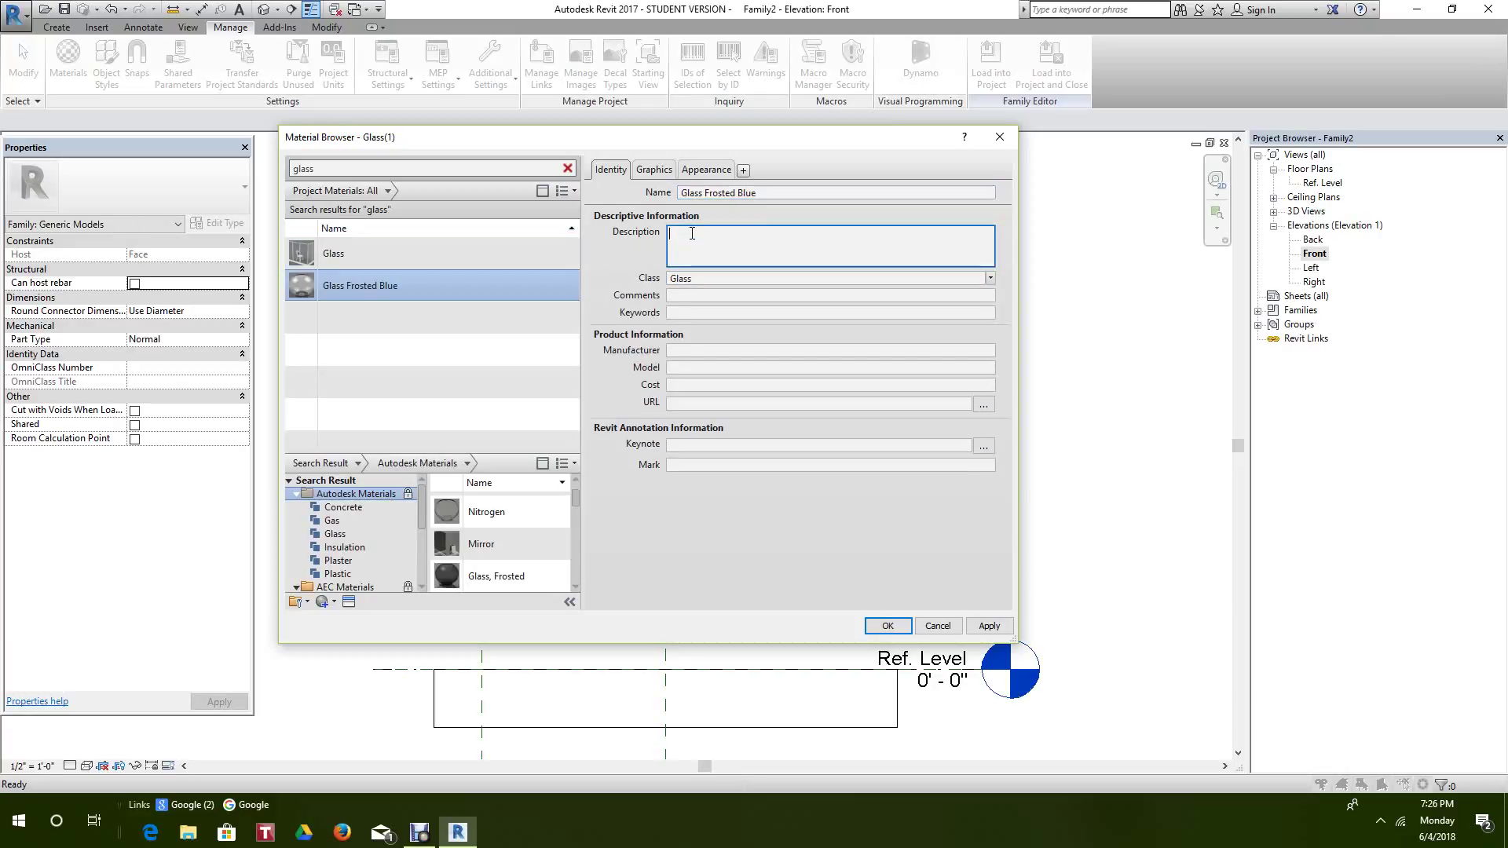
pyautogui.write('Frosted Glass')
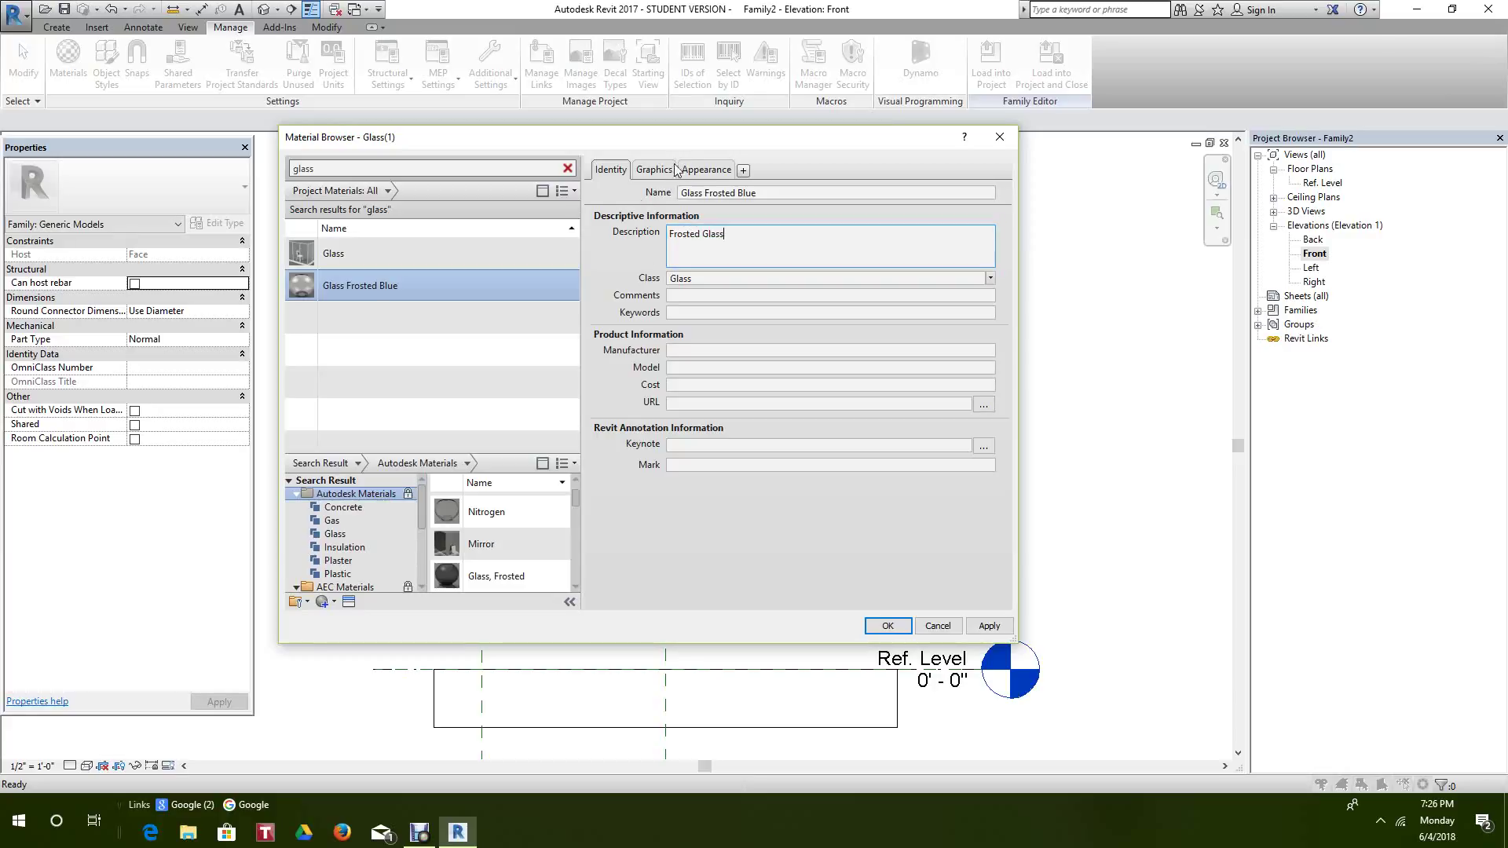
# - Set the solid glass color of the Glass Frosted Blue appearance to Blue and show its relief pattern settings
pyautogui.click(703, 172)
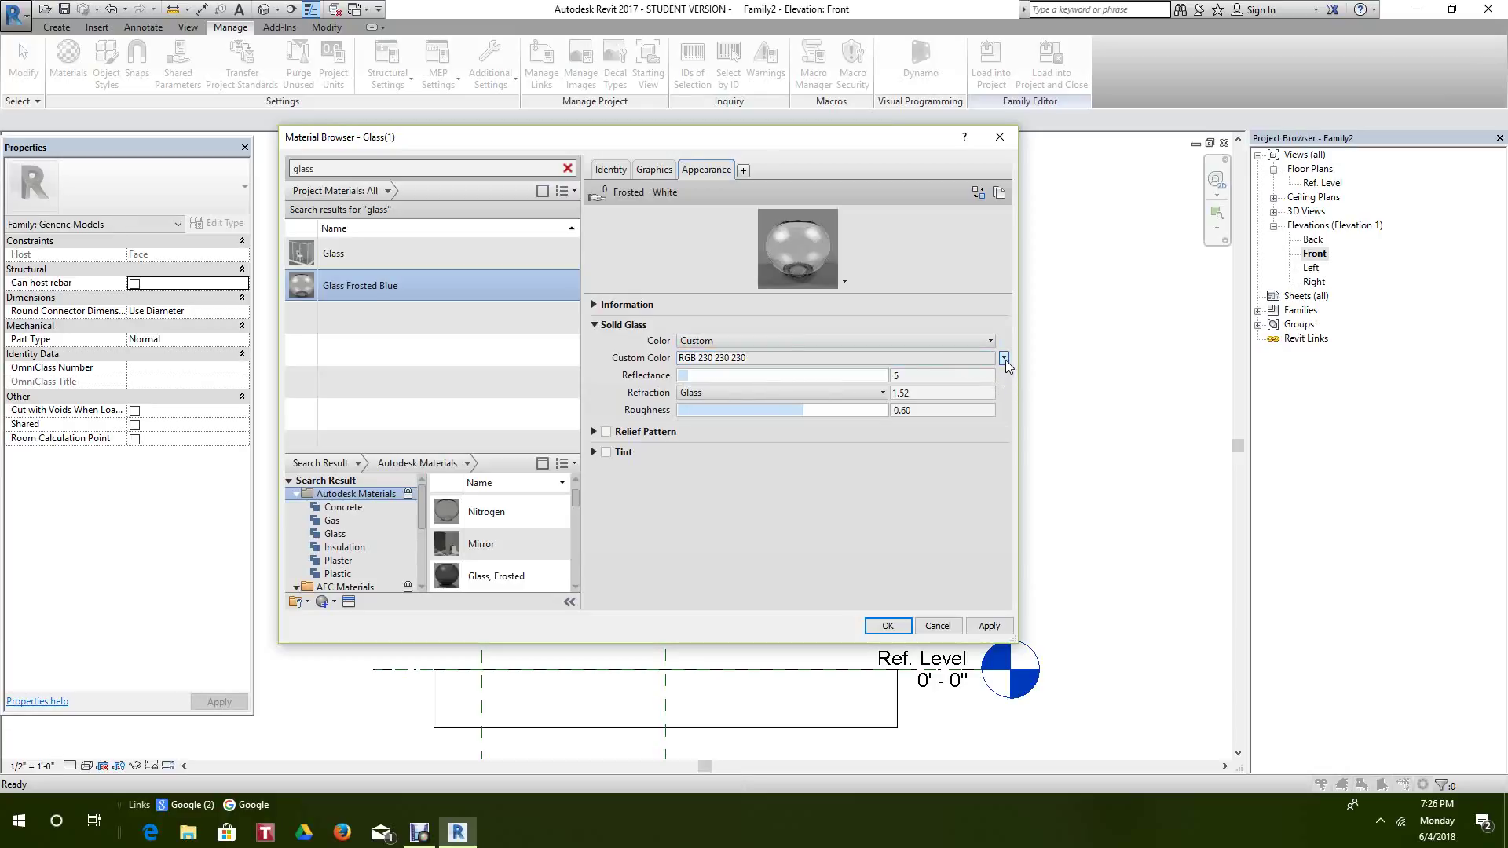
pyautogui.click(991, 341)
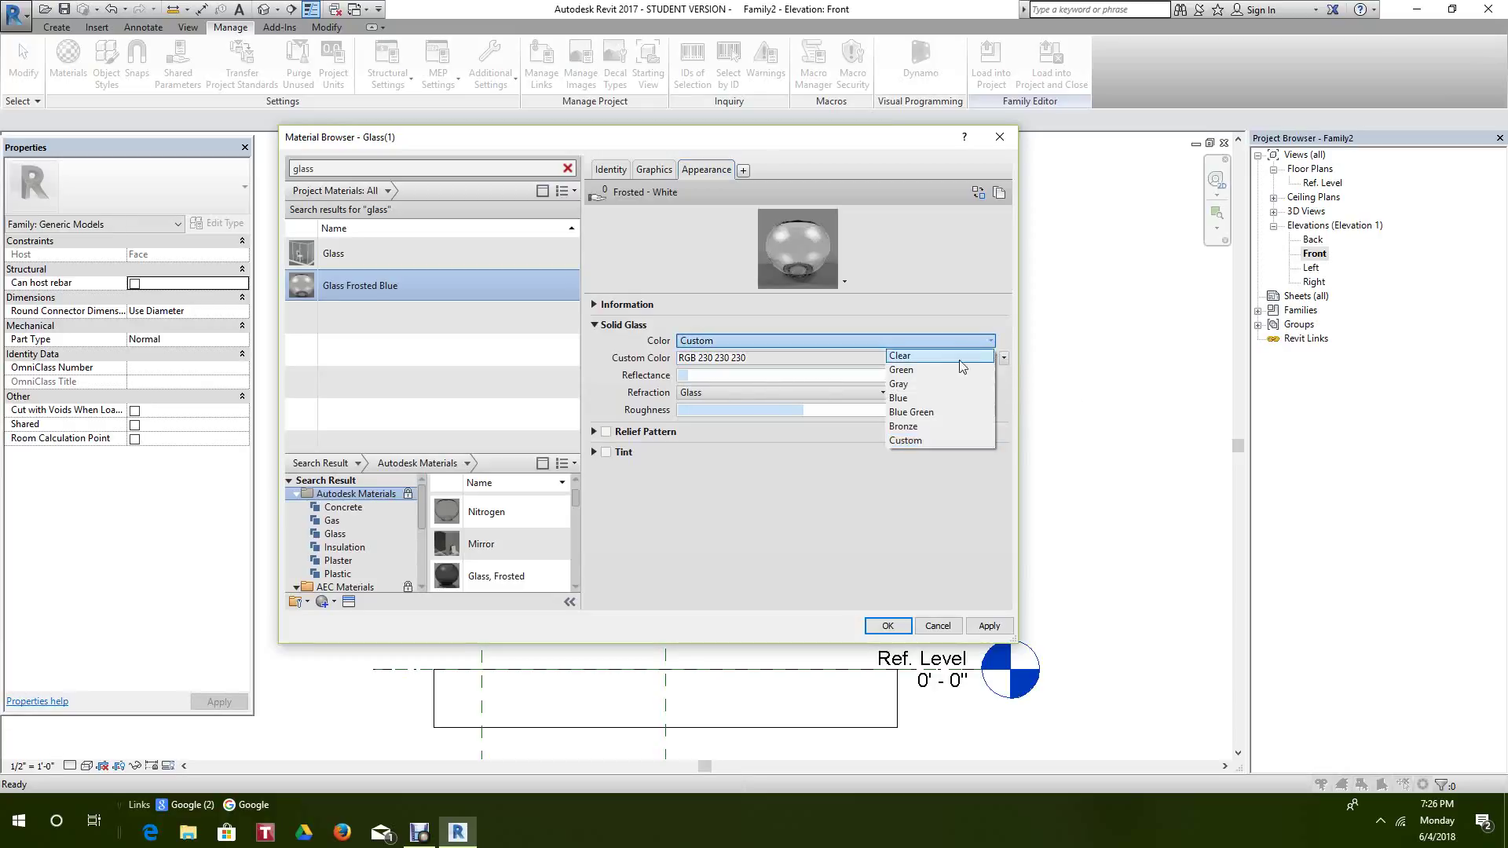
pyautogui.click(955, 398)
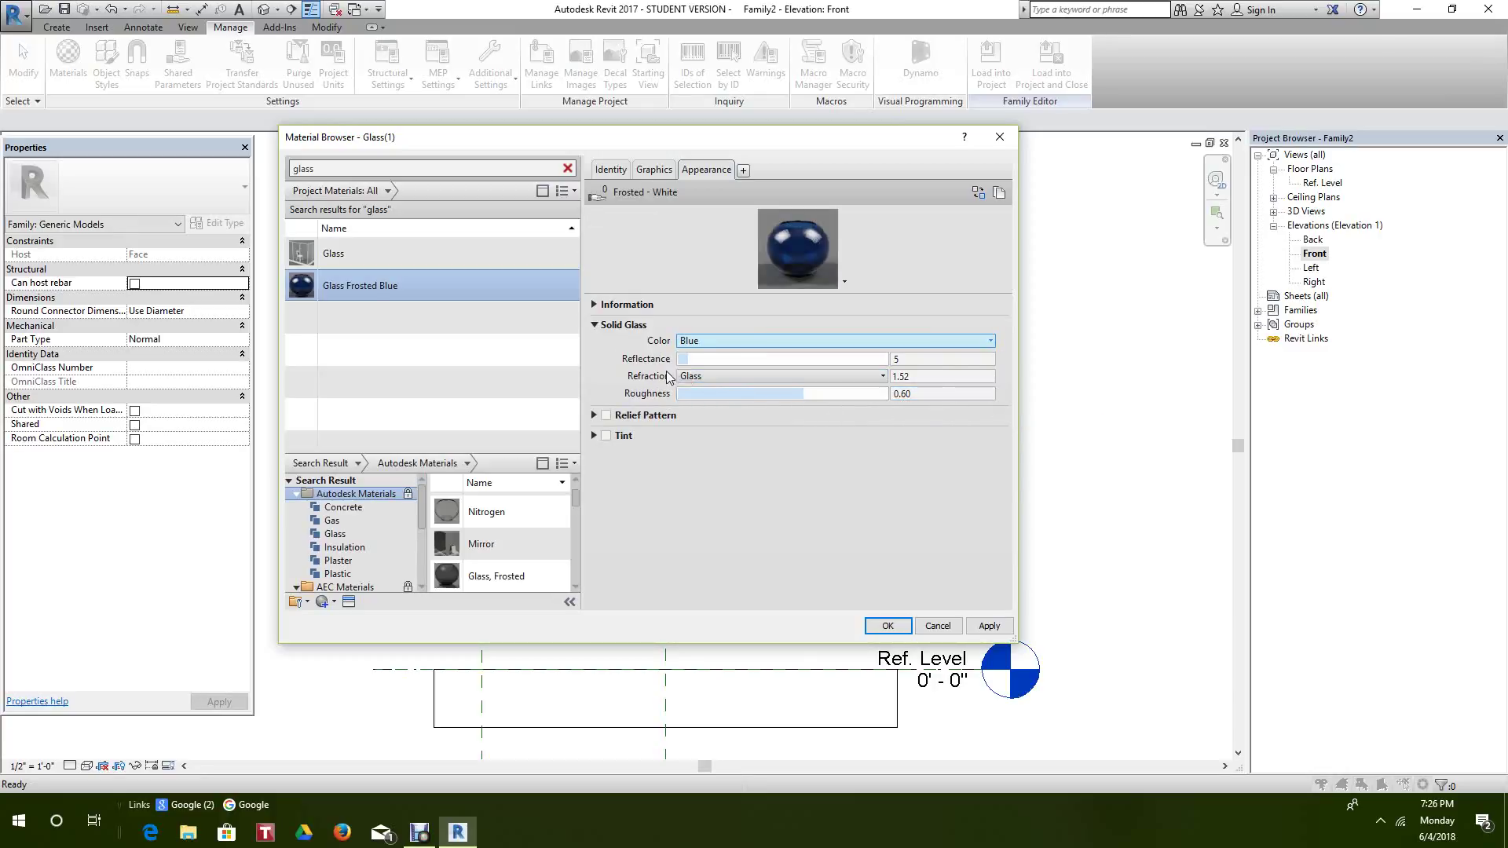
pyautogui.click(594, 416)
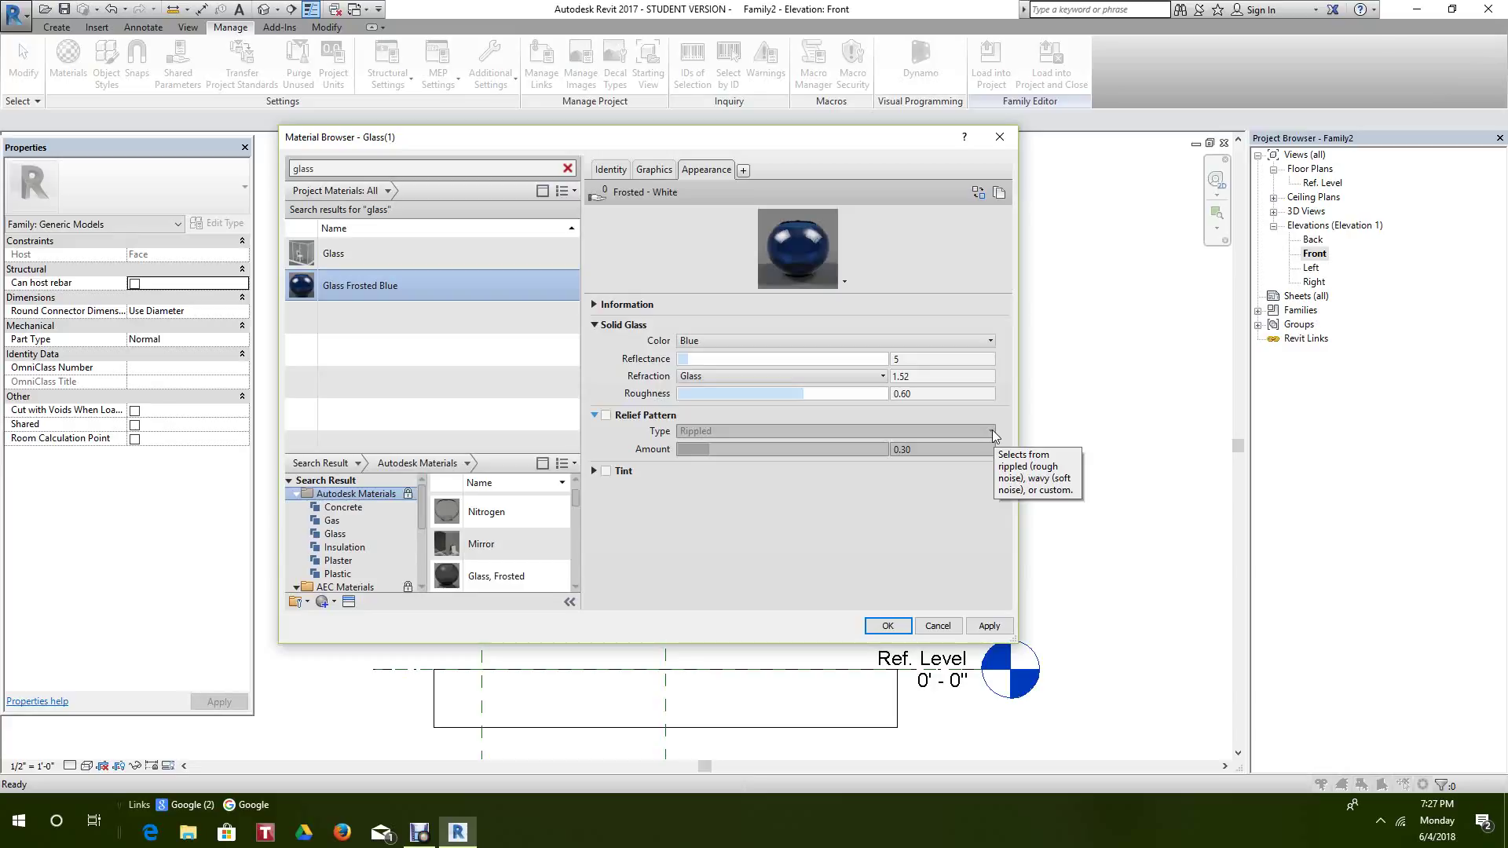
# - Enable the tint of the Glass Frosted Blue appearance and set its color to cyan, RGB 0 255 255
pyautogui.click(606, 472)
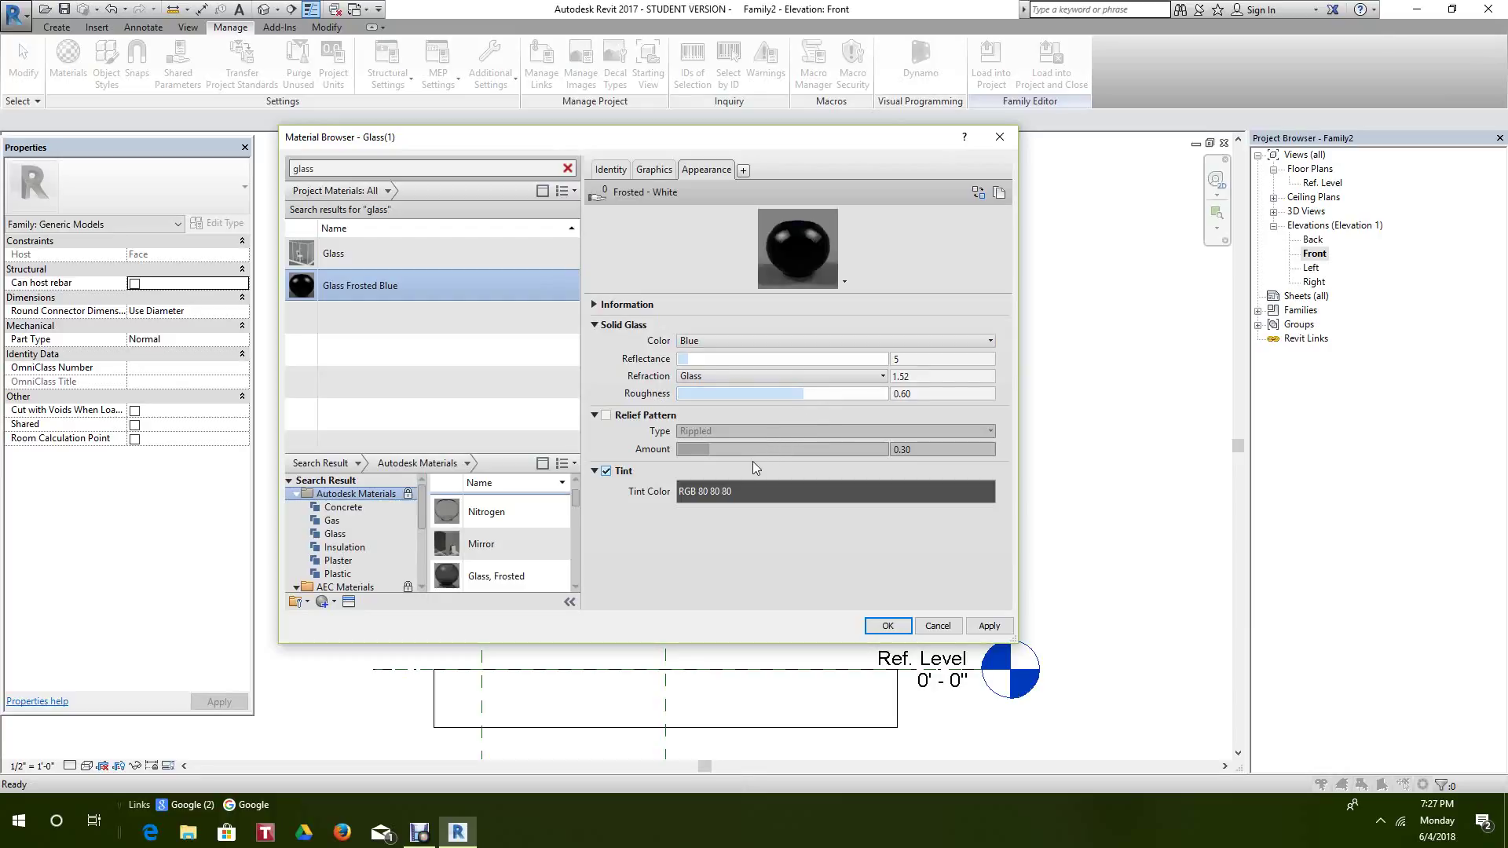
pyautogui.click(743, 492)
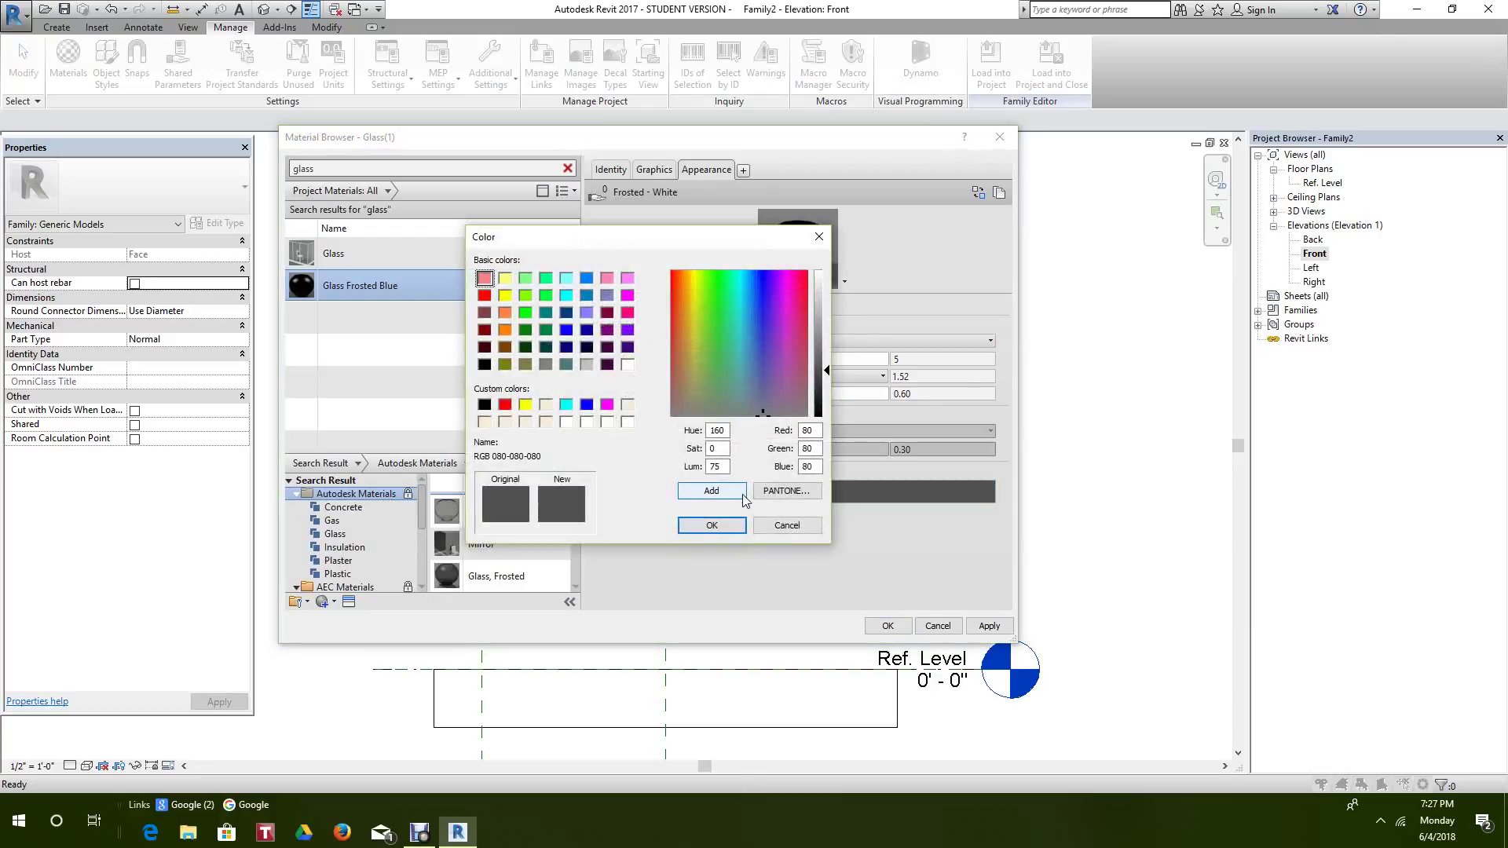
pyautogui.click(772, 528)
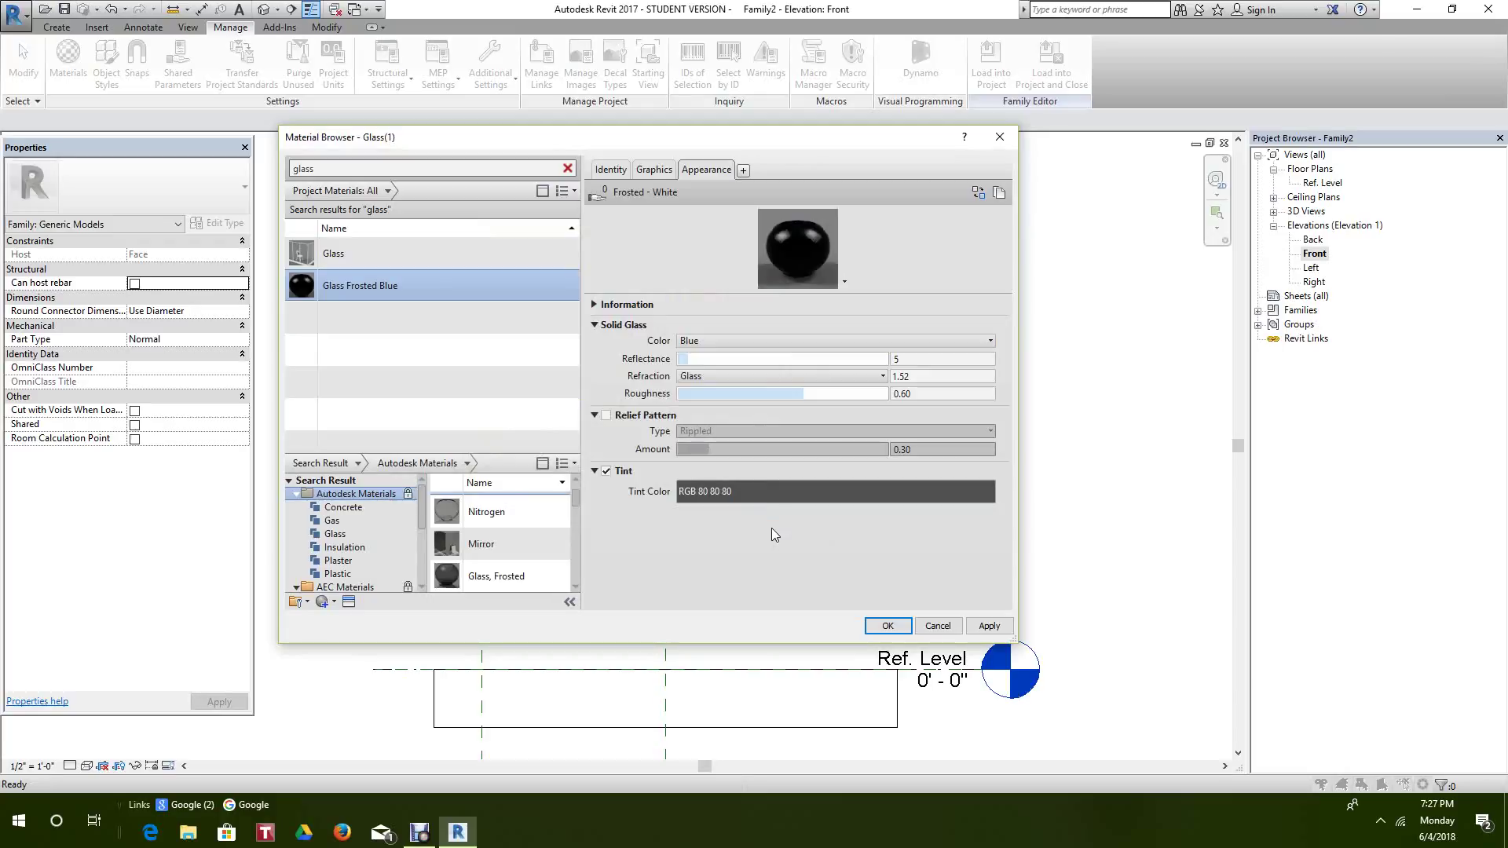
pyautogui.click(798, 491)
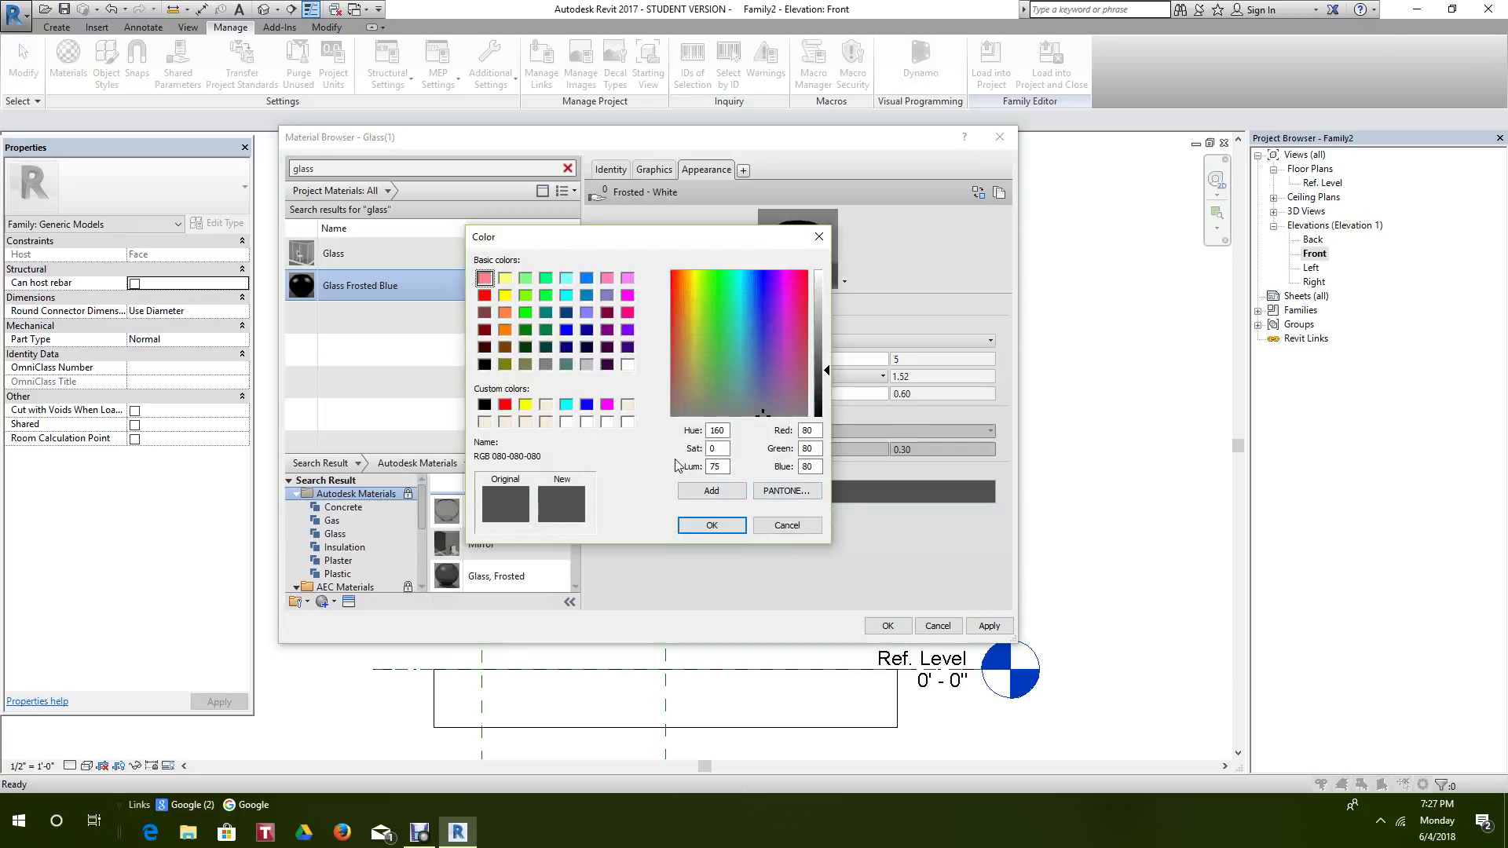
pyautogui.click(566, 404)
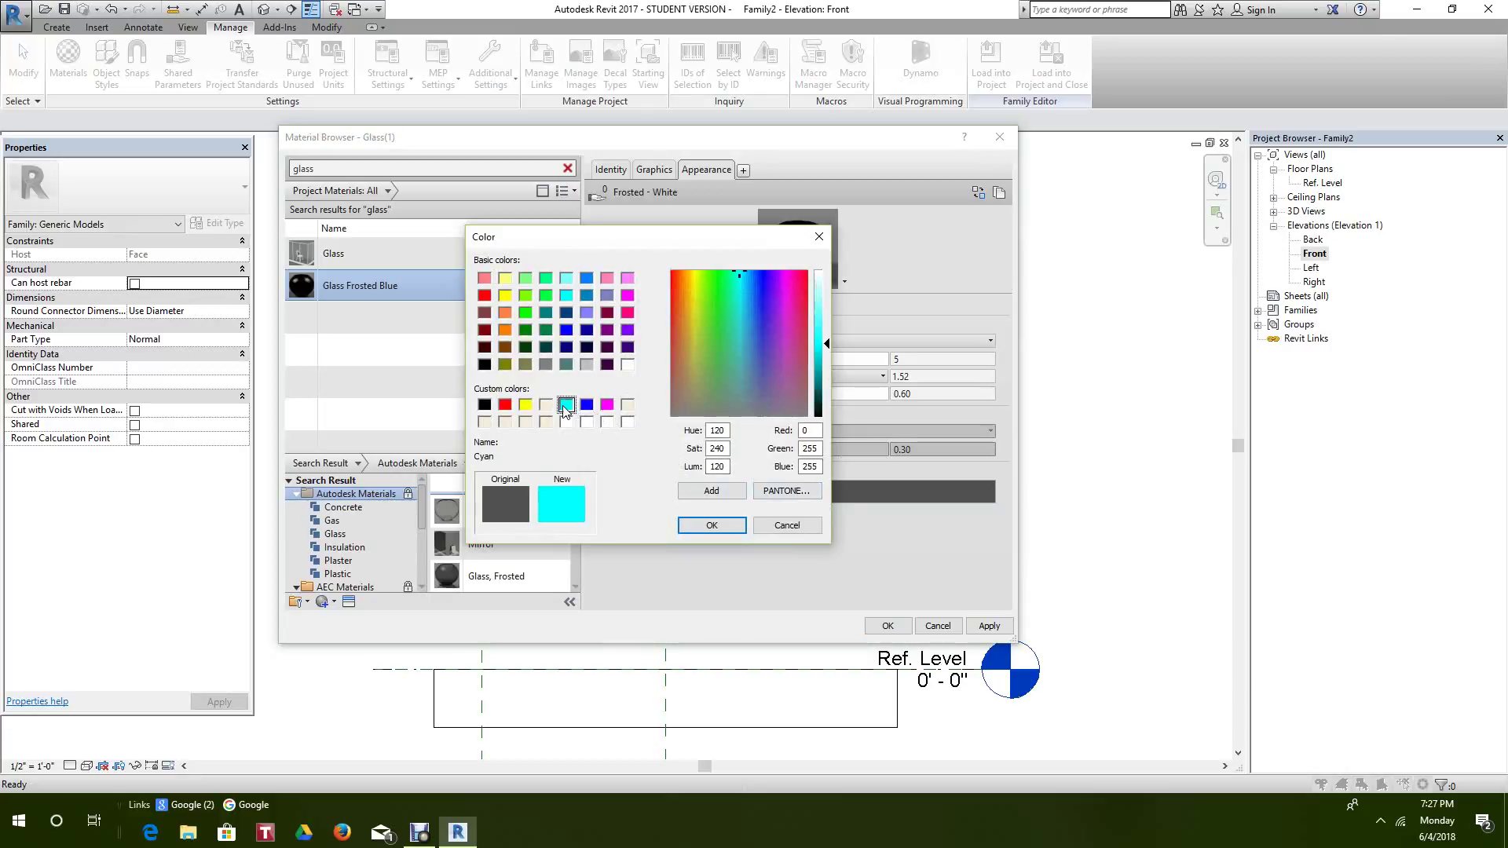
pyautogui.click(711, 524)
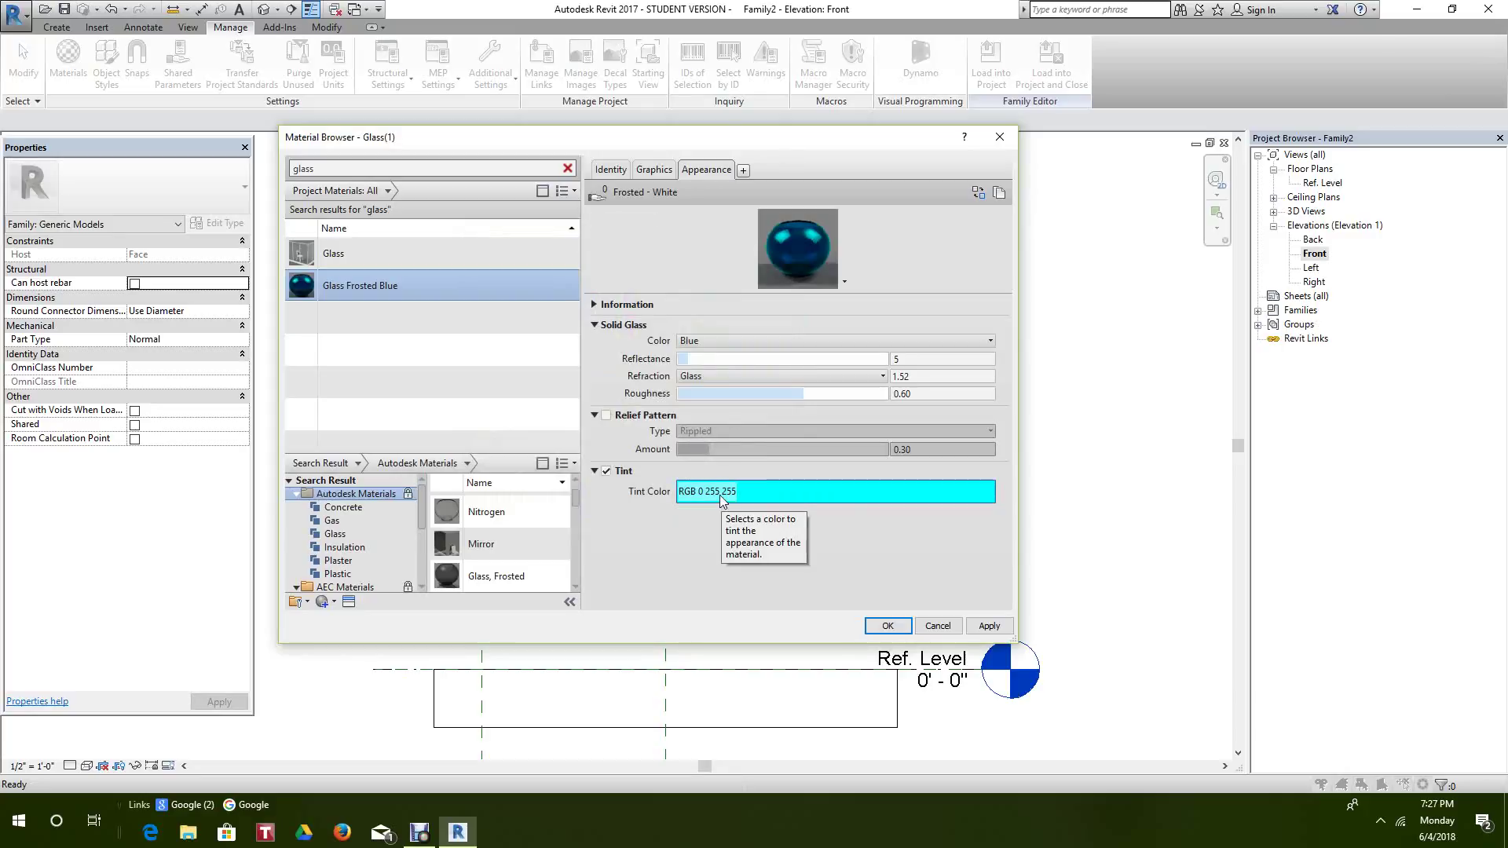
# - Make Glass Frosted Blue use its render appearance for shading and accept all the material changes
pyautogui.click(655, 168)
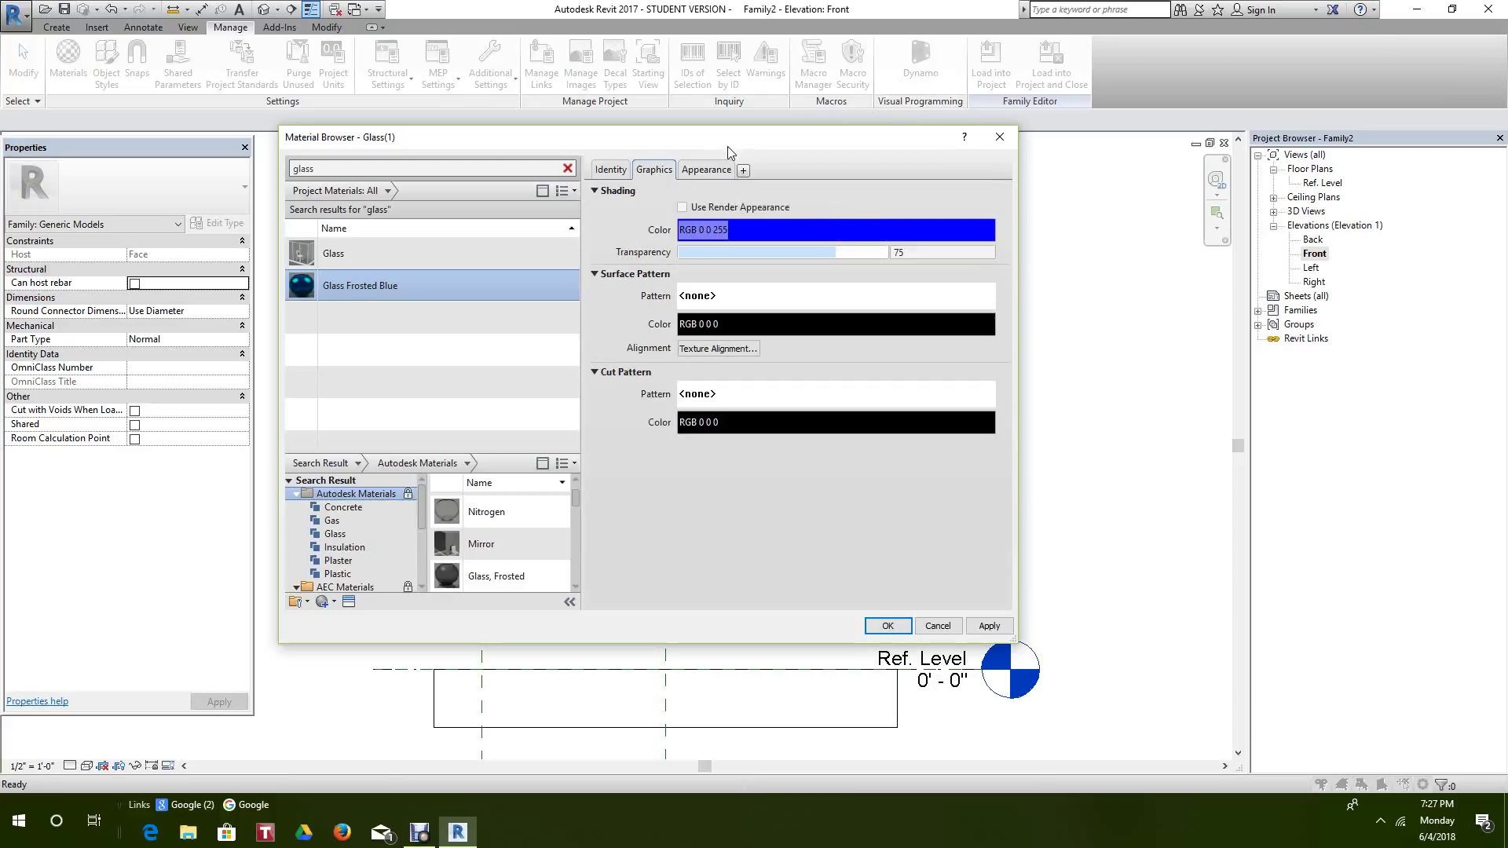
pyautogui.click(683, 208)
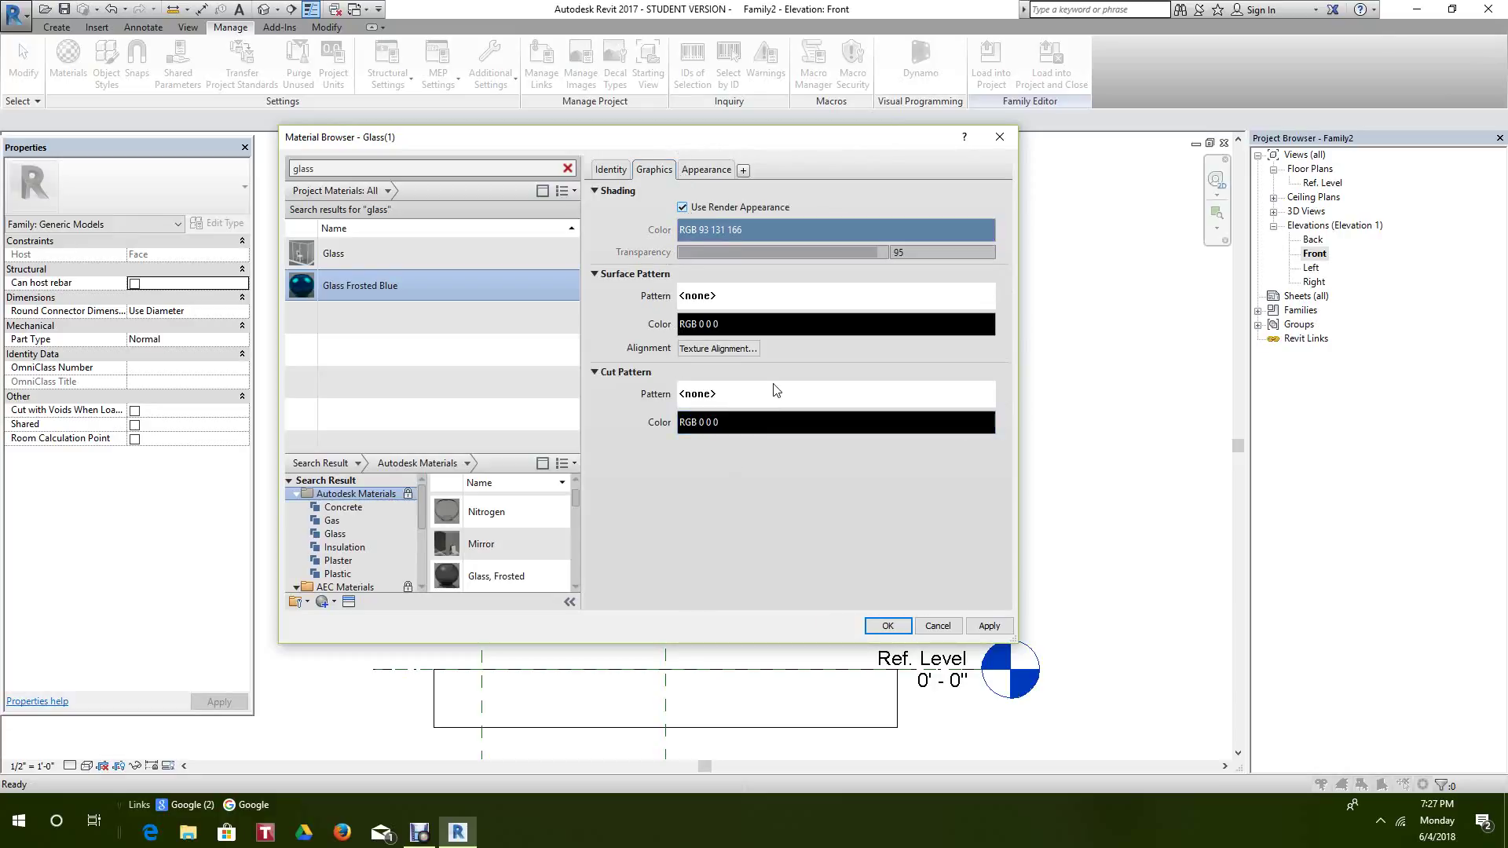
pyautogui.click(888, 627)
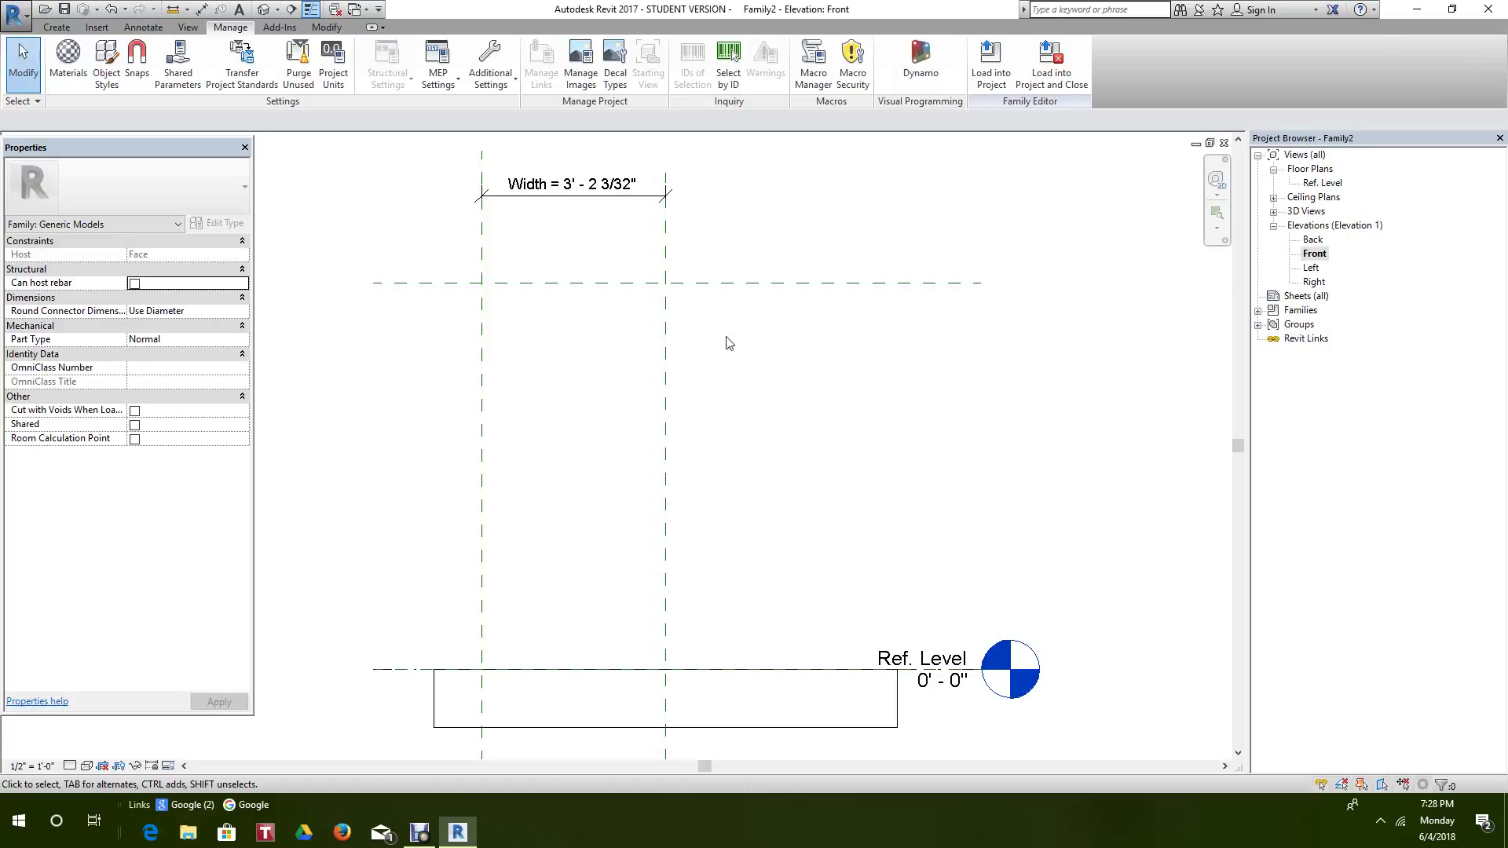
# - Add a Material type parameter named Panel Exterior to the family, grouped under Materials and Finishes
pyautogui.click(56, 28)
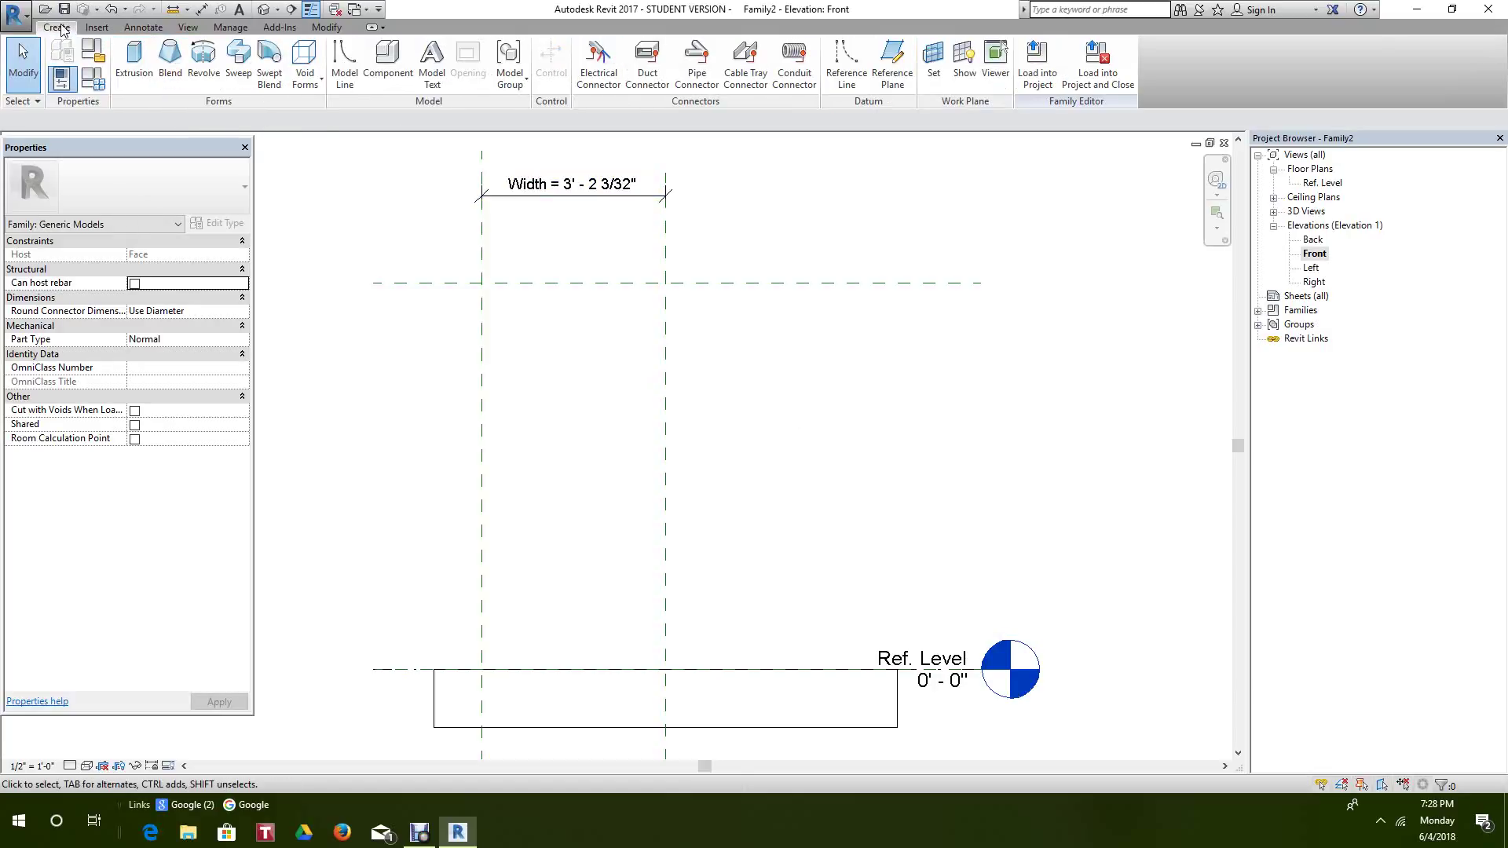
pyautogui.click(100, 73)
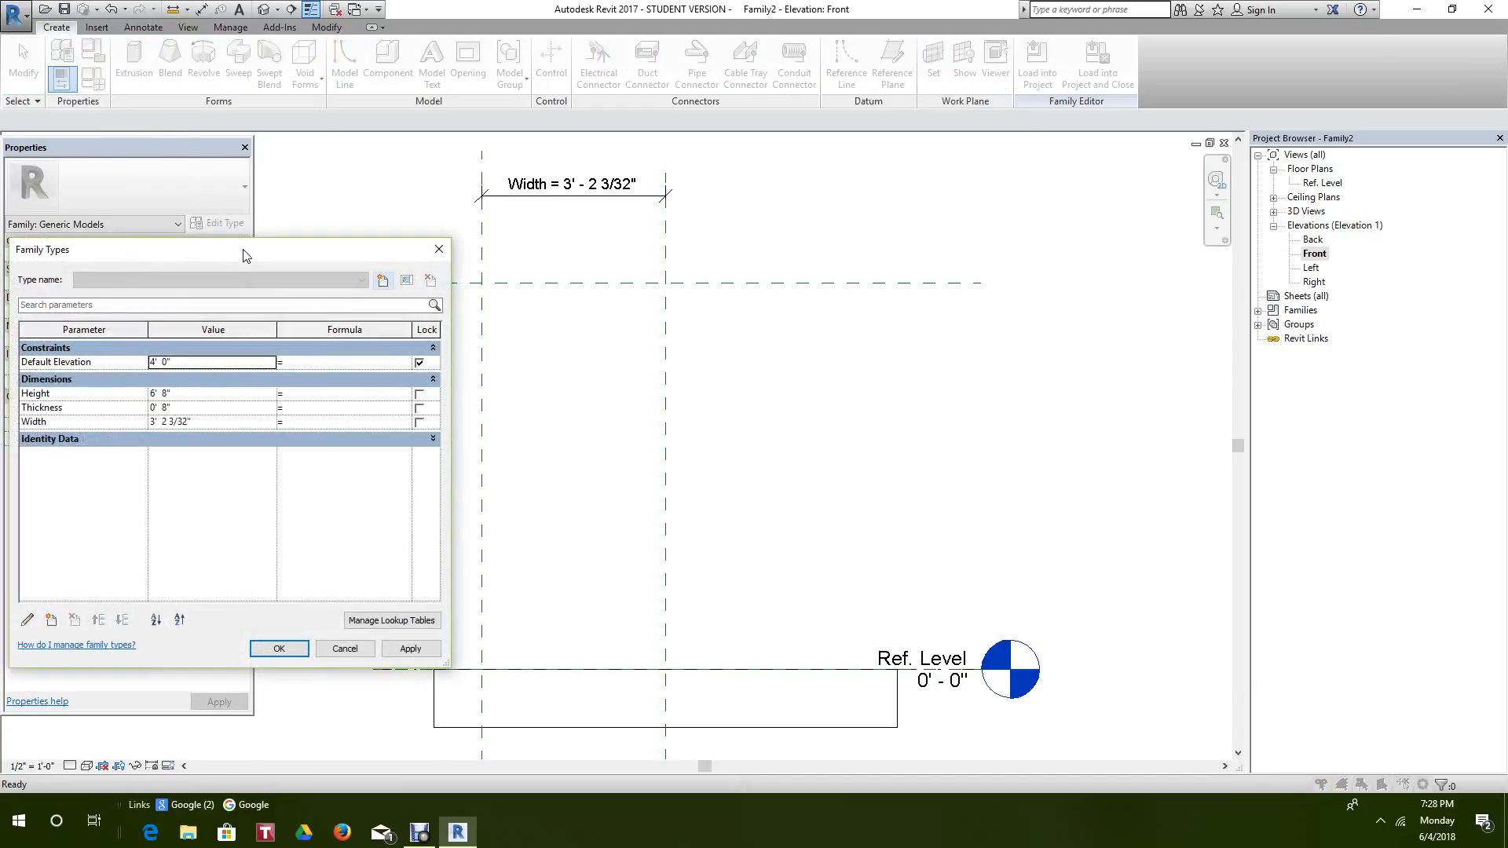
pyautogui.moveTo(260, 253); pyautogui.dragTo(302, 254)
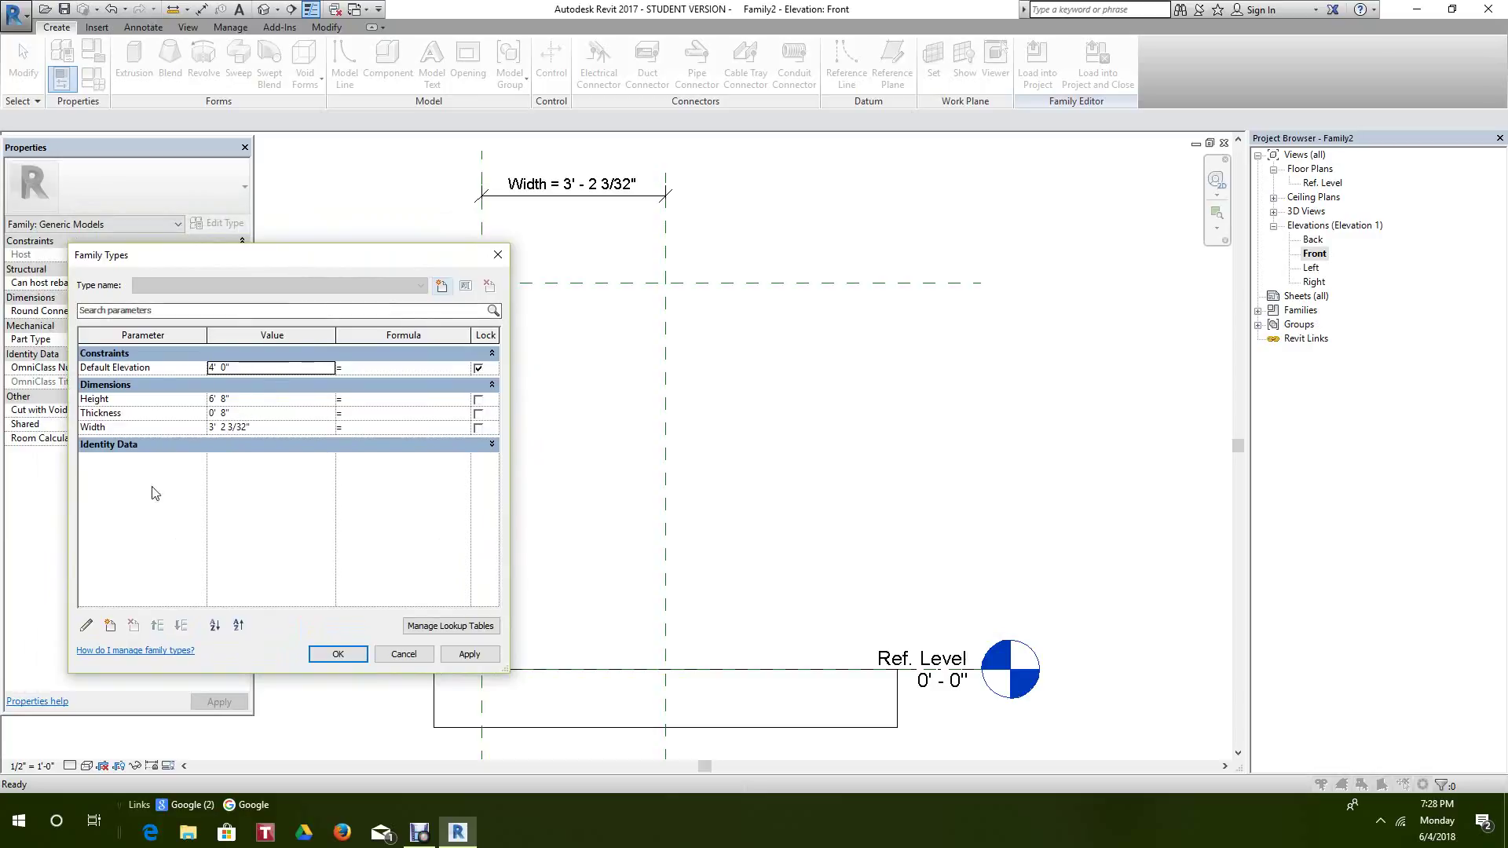
pyautogui.click(111, 626)
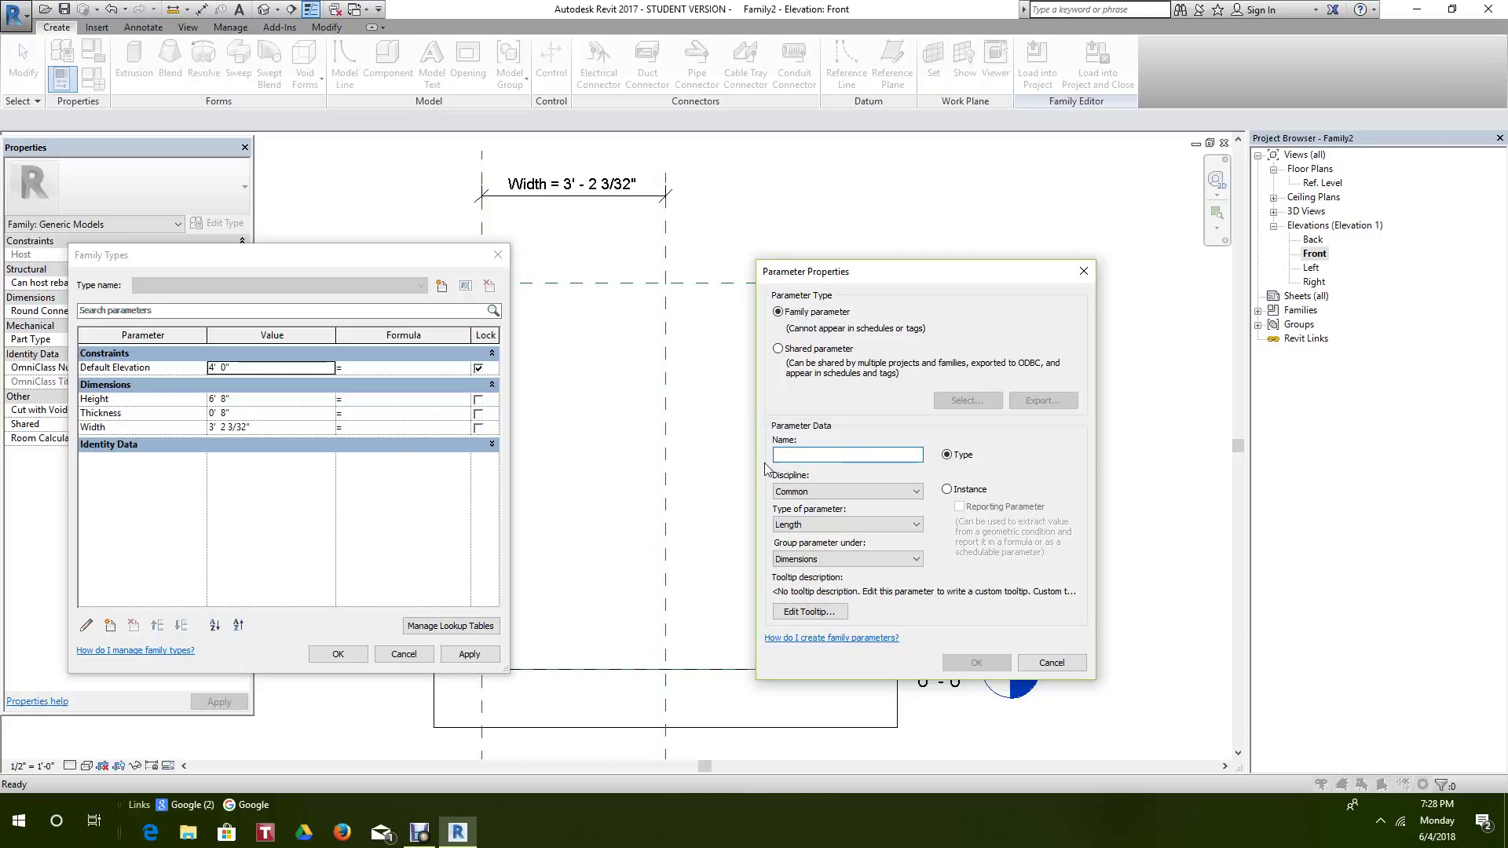
pyautogui.write('Pan')
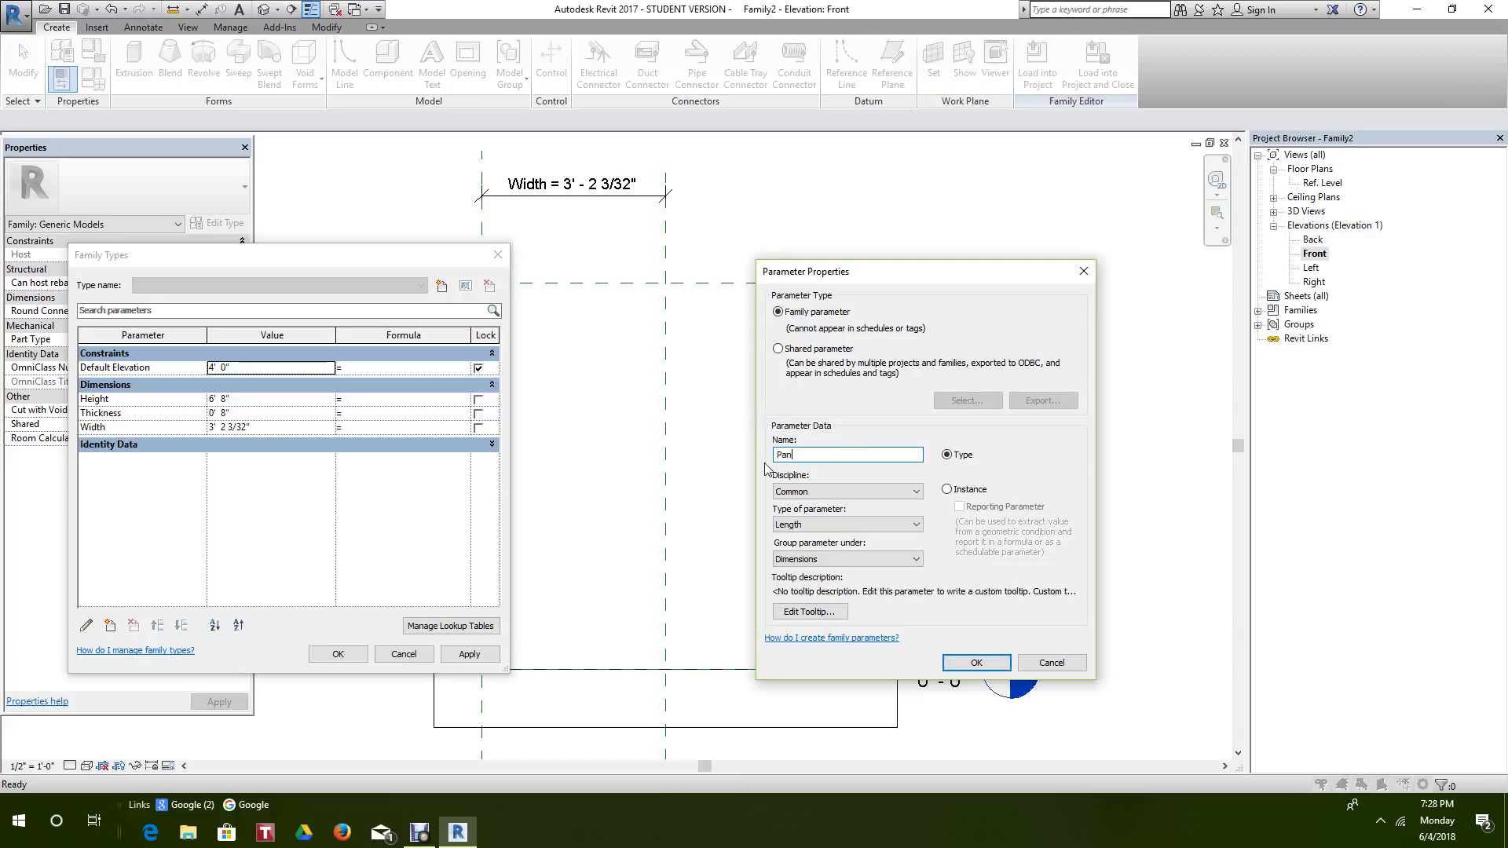
pyautogui.write('el Exterior')
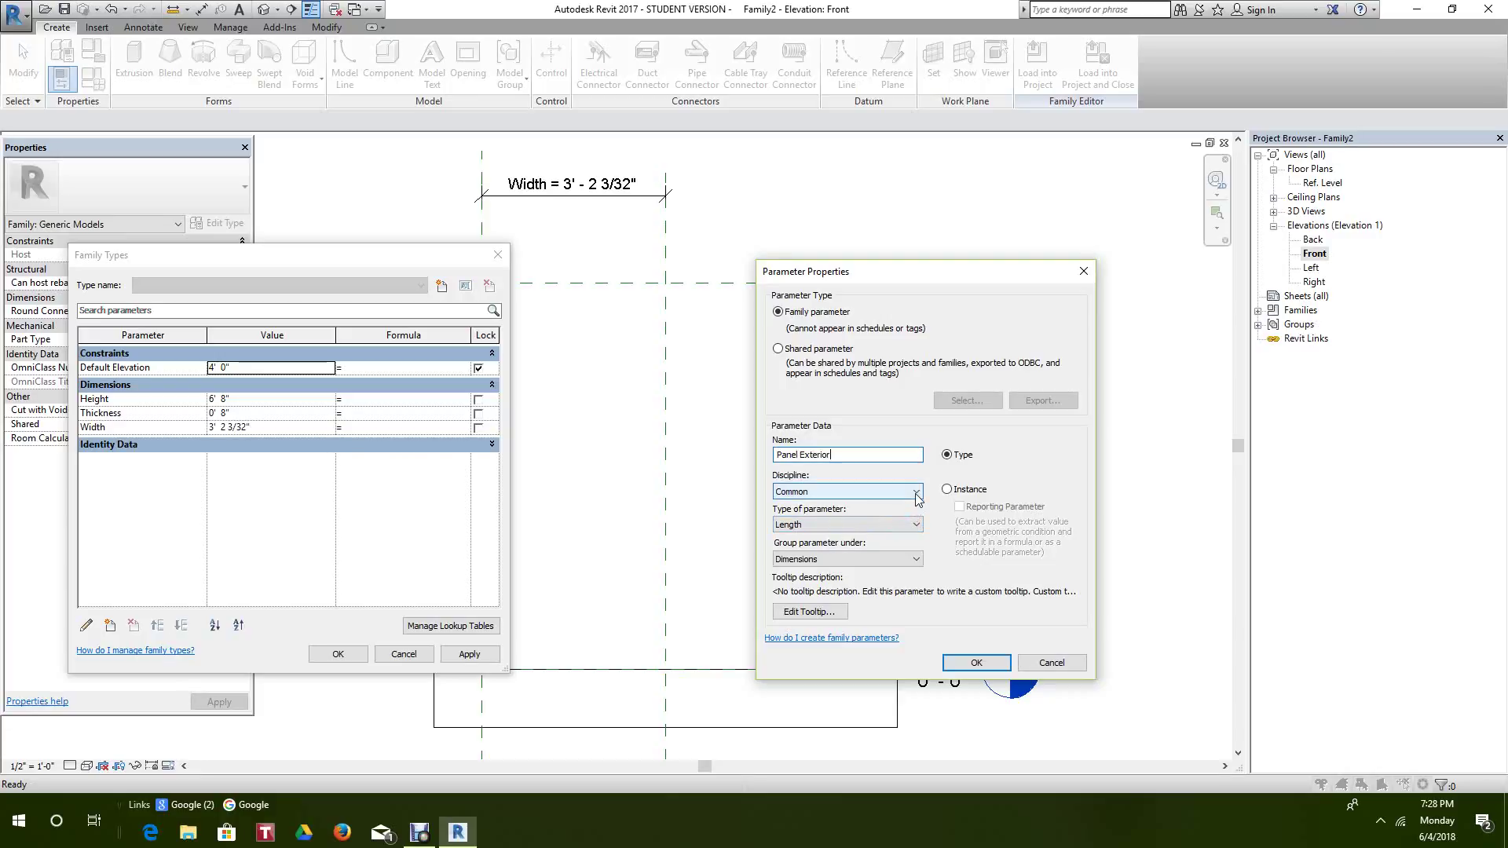
pyautogui.click(917, 526)
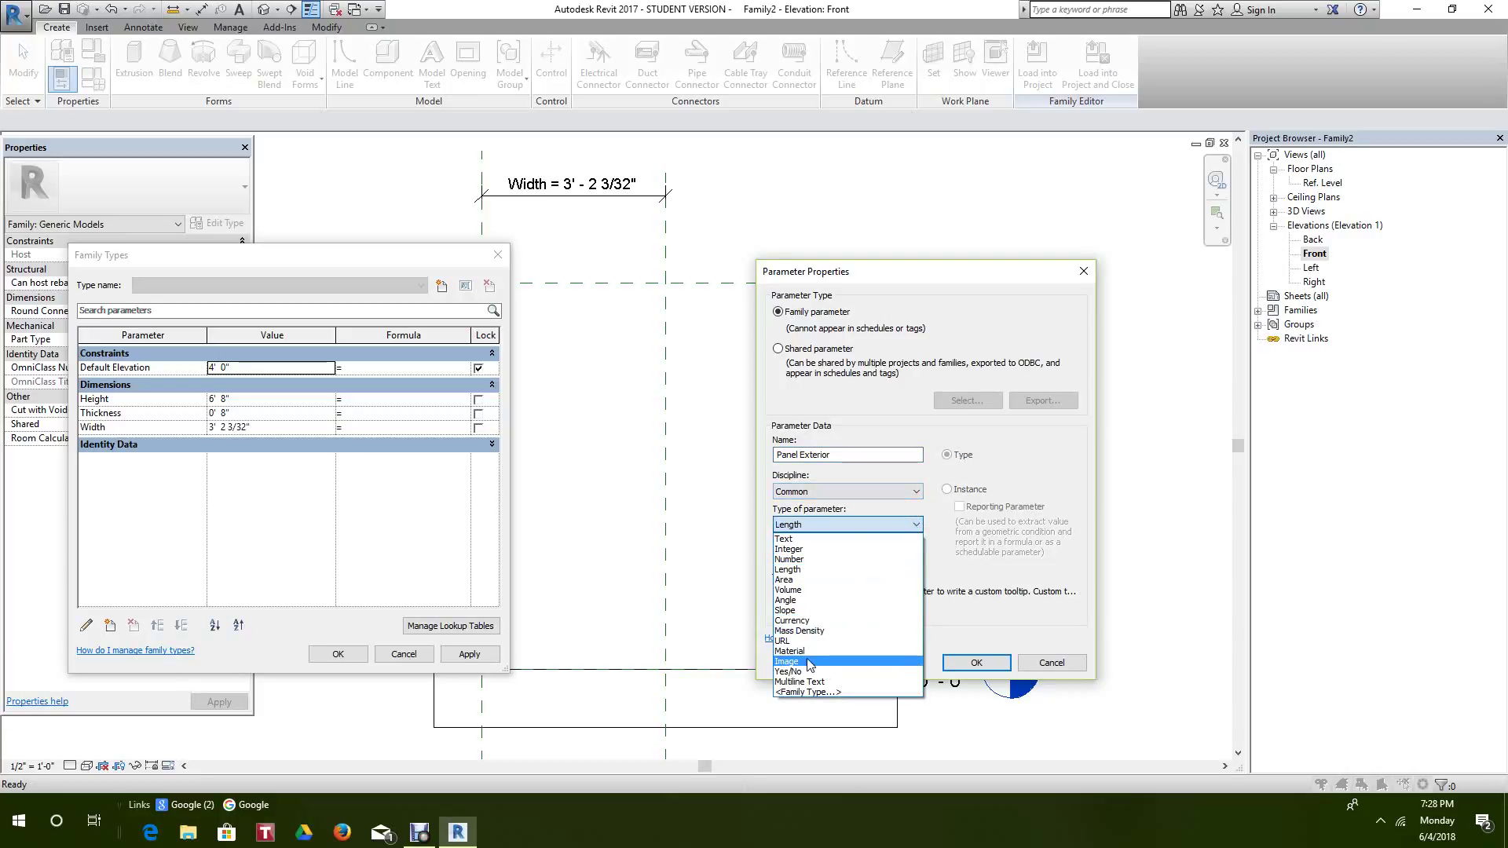
pyautogui.click(807, 652)
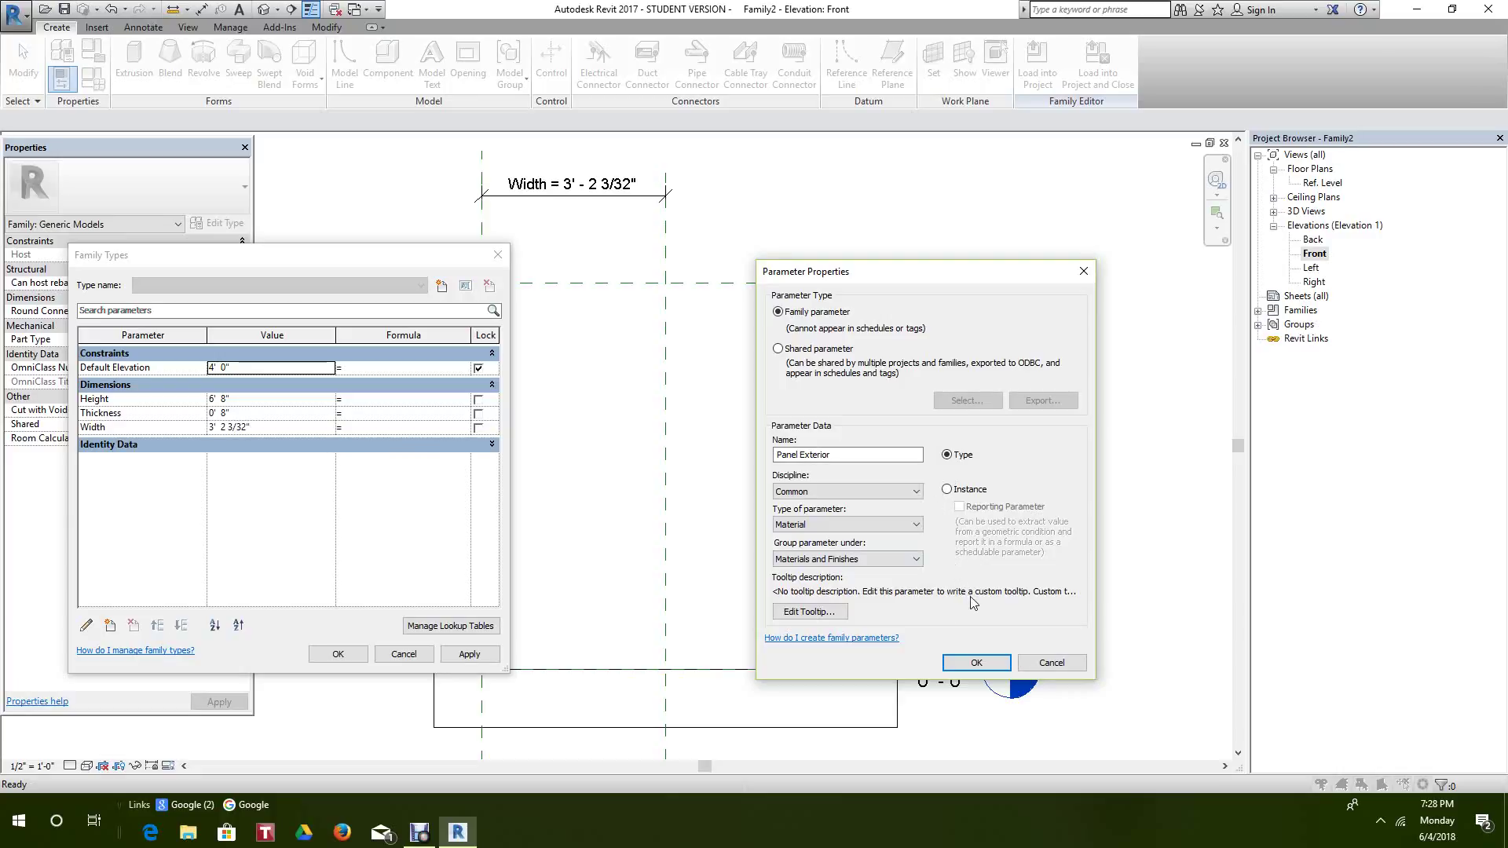
pyautogui.click(977, 662)
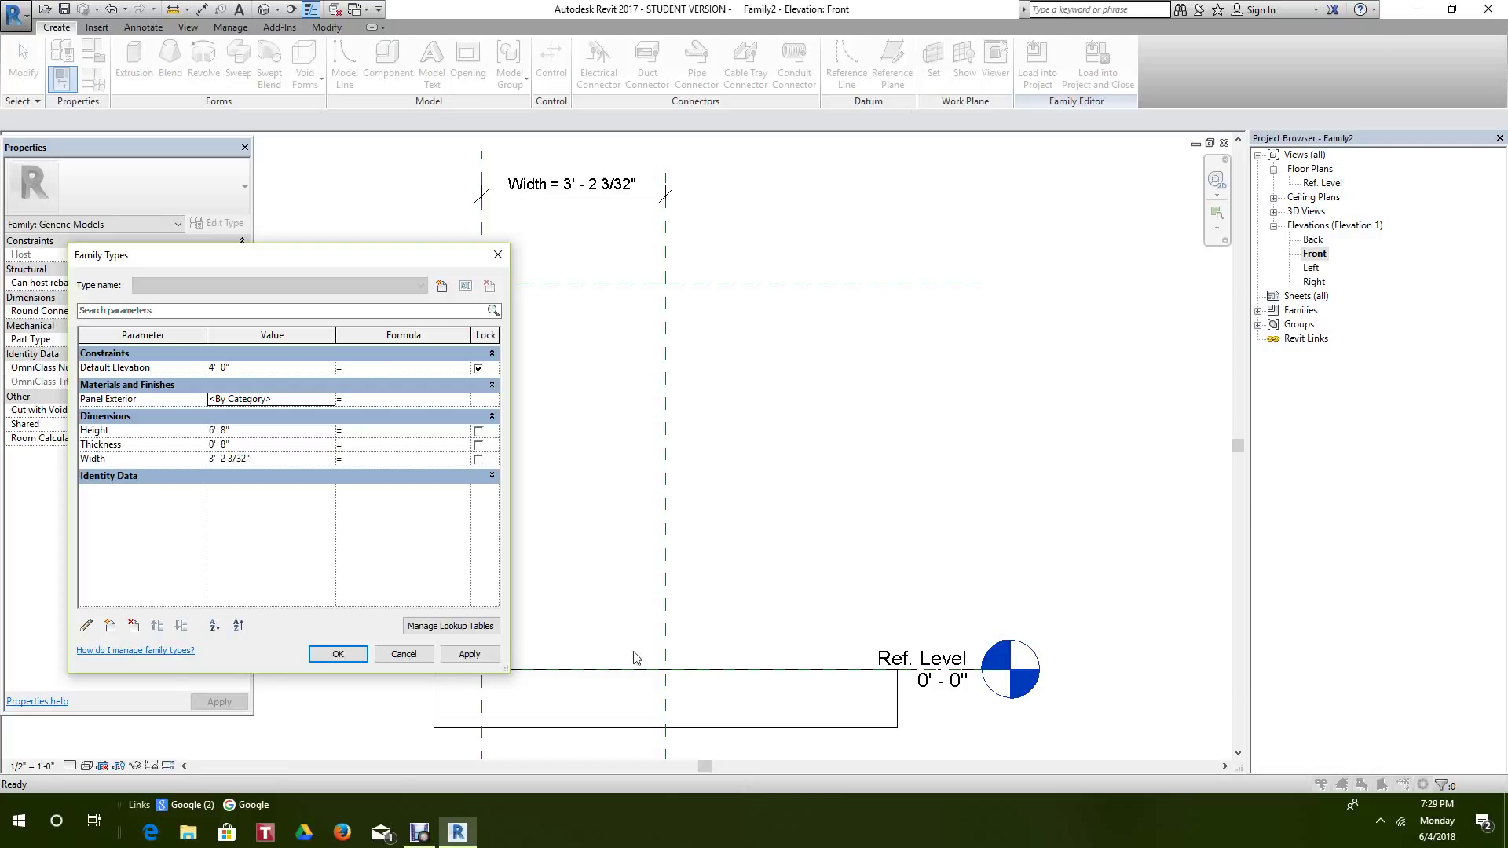
# - Assign the Mahogany material to the Panel Exterior parameter
pyautogui.click(329, 400)
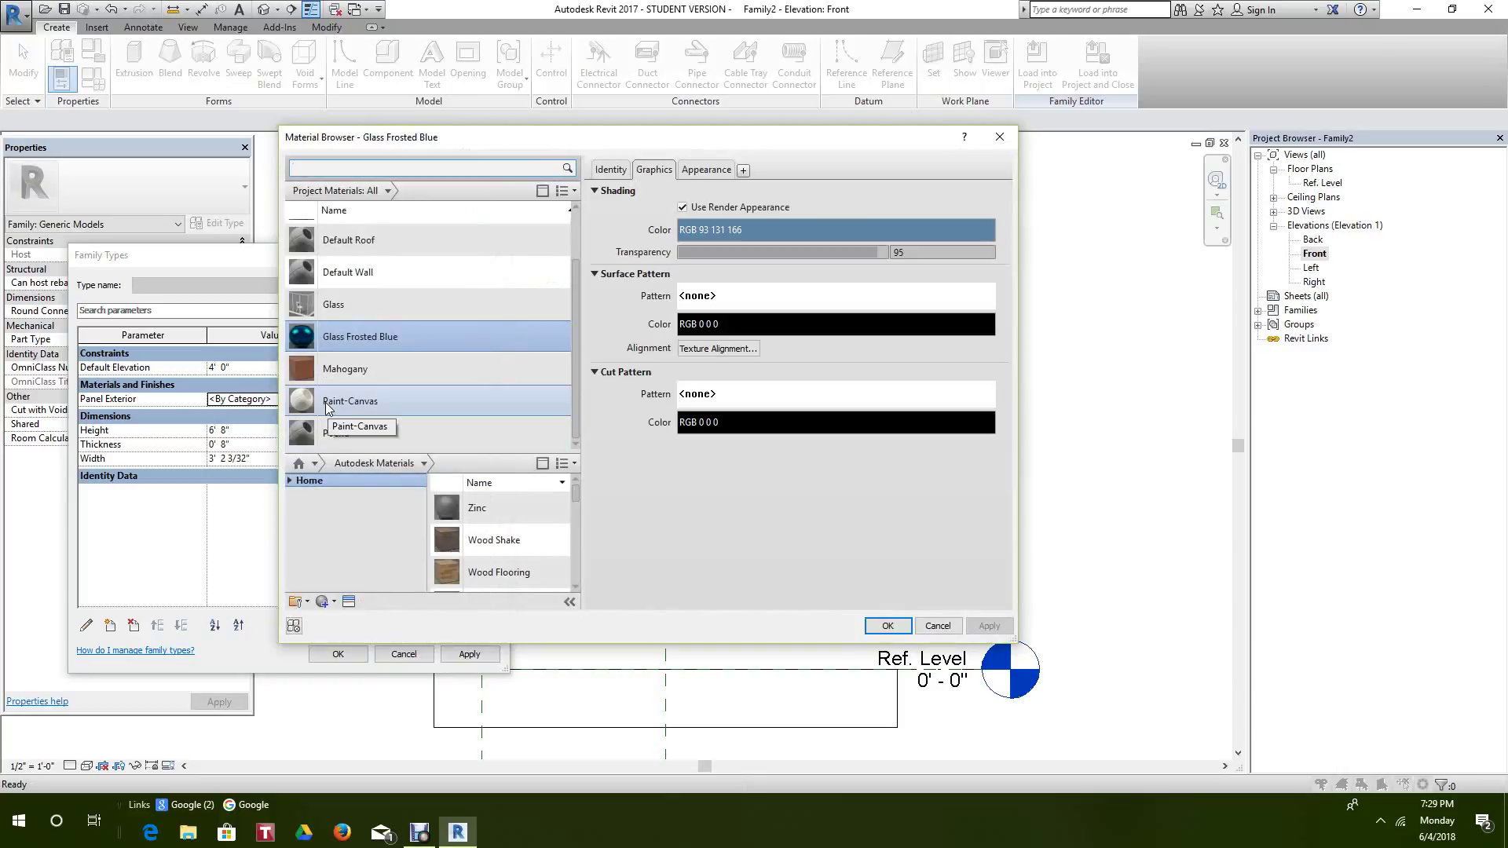
pyautogui.click(344, 373)
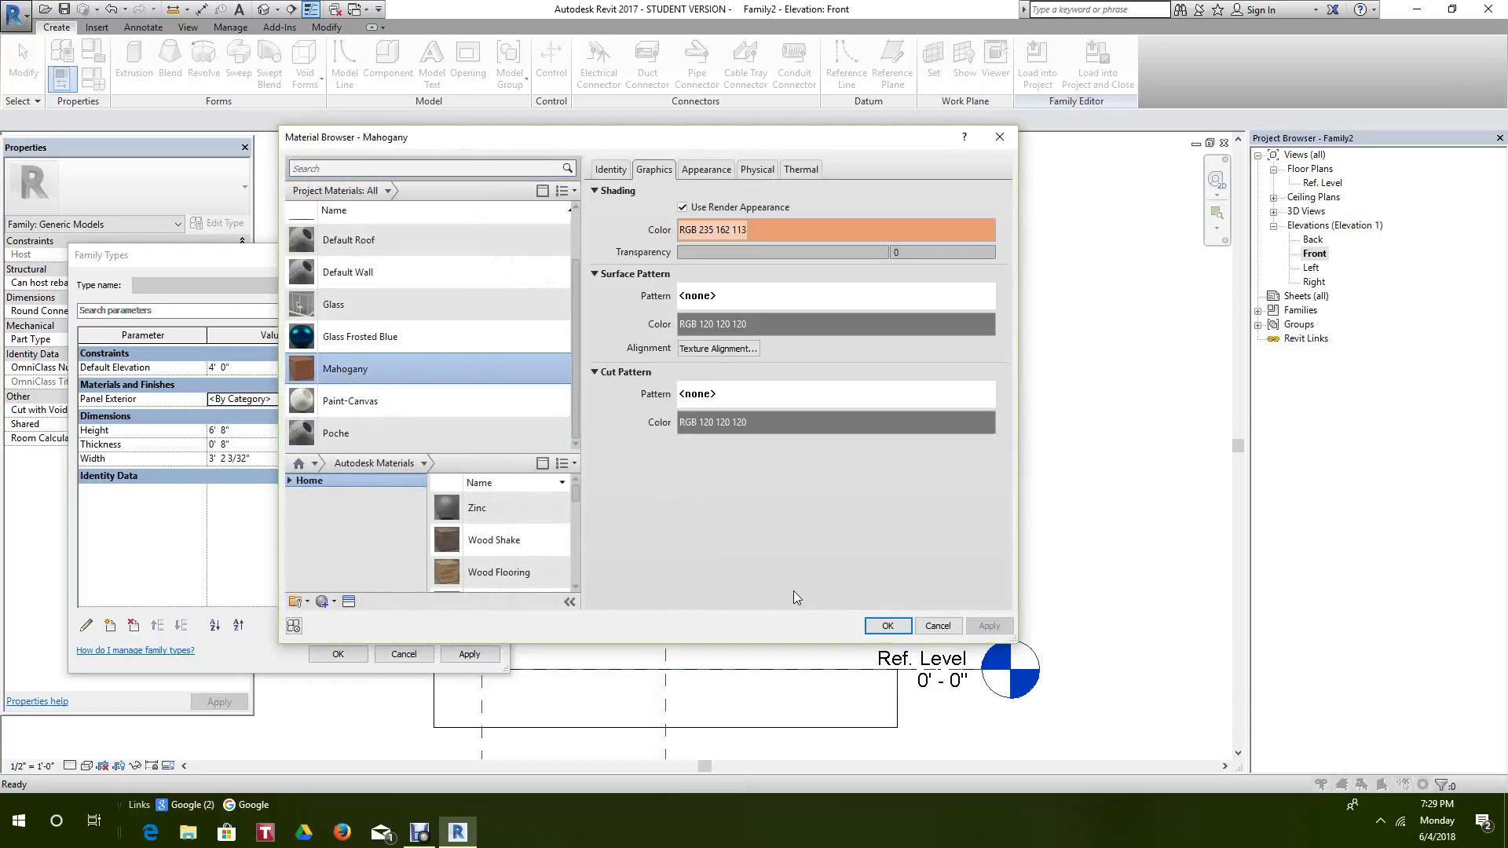
pyautogui.click(886, 626)
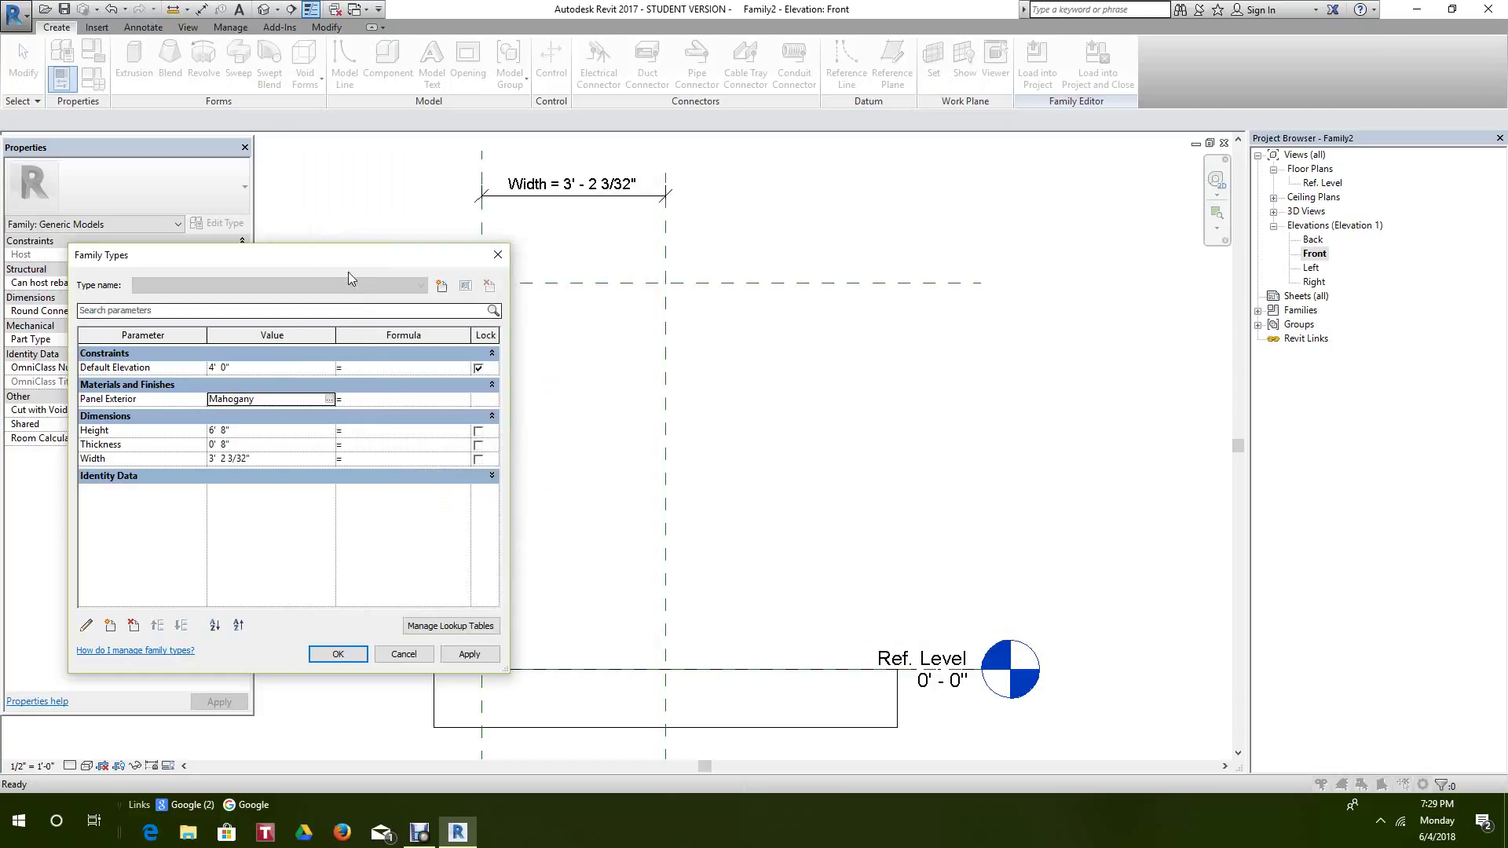
pyautogui.moveTo(350, 255); pyautogui.dragTo(421, 239)
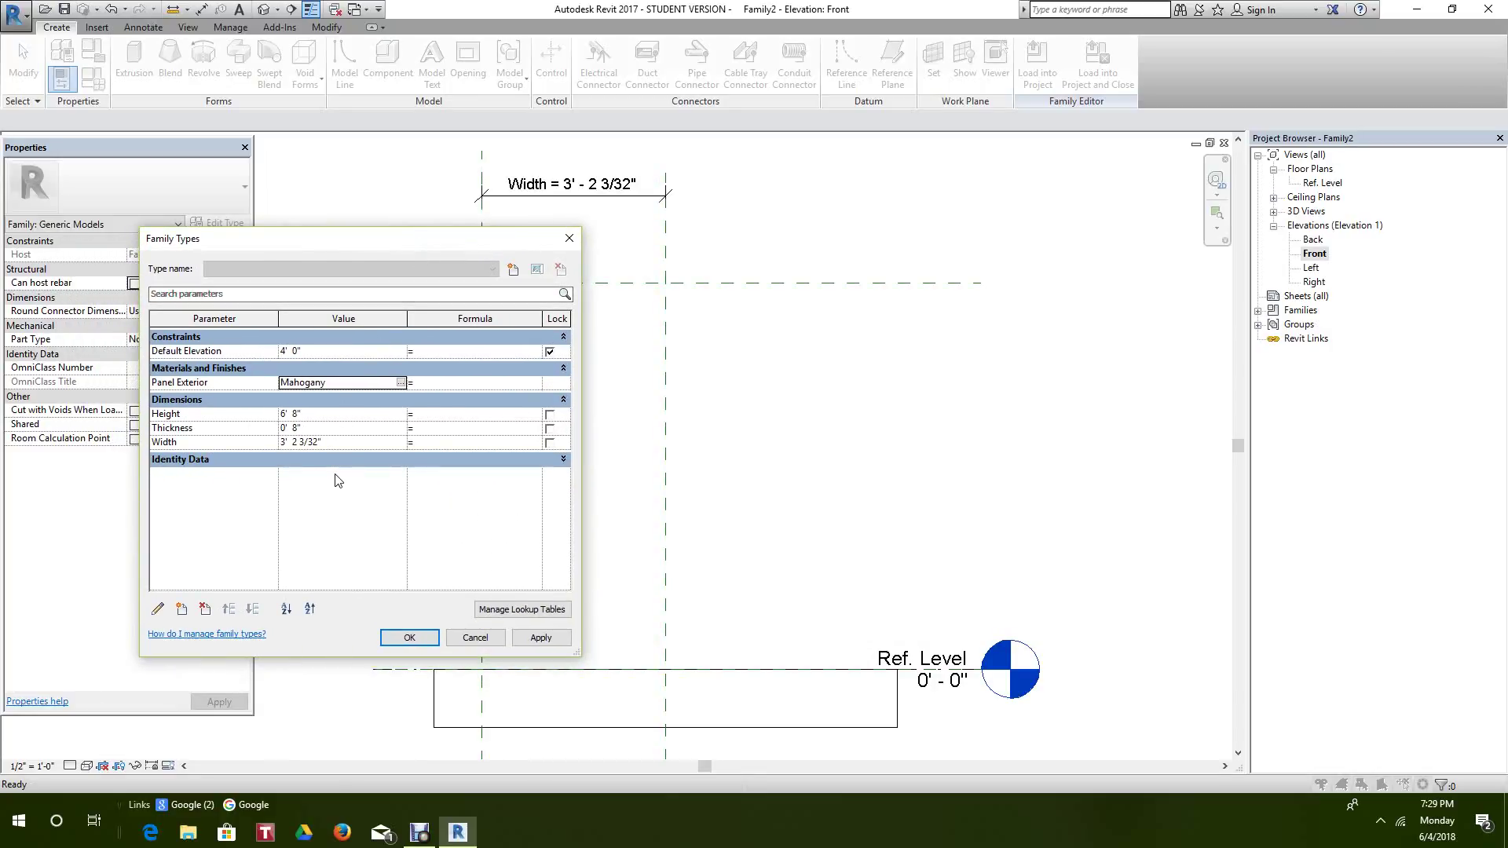
# - Add a Material type parameter named Panel Interior to the family, grouped under Materials and Finishes
pyautogui.click(182, 608)
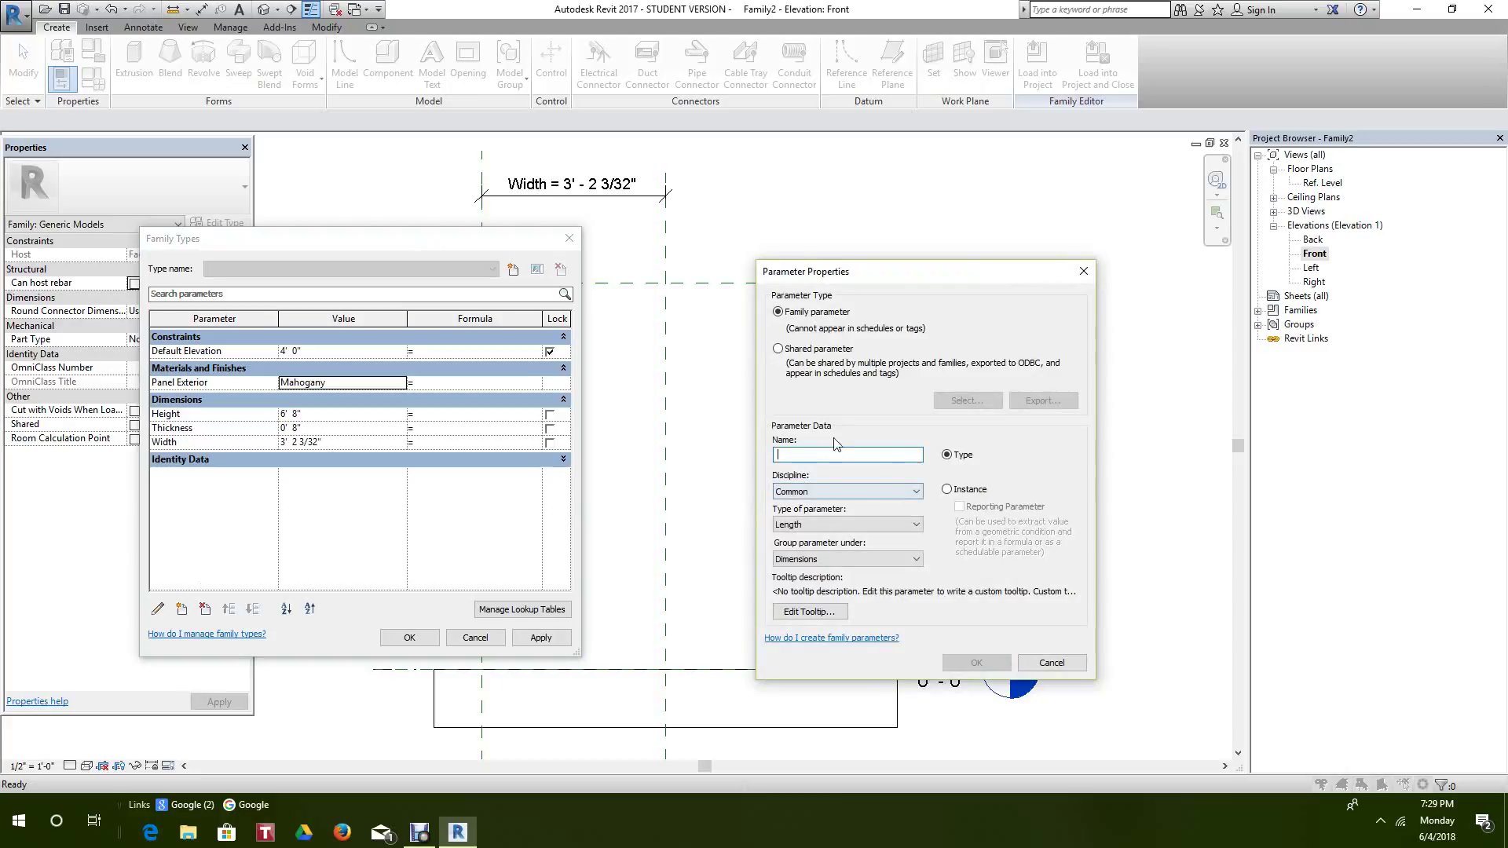
pyautogui.write('Panel')
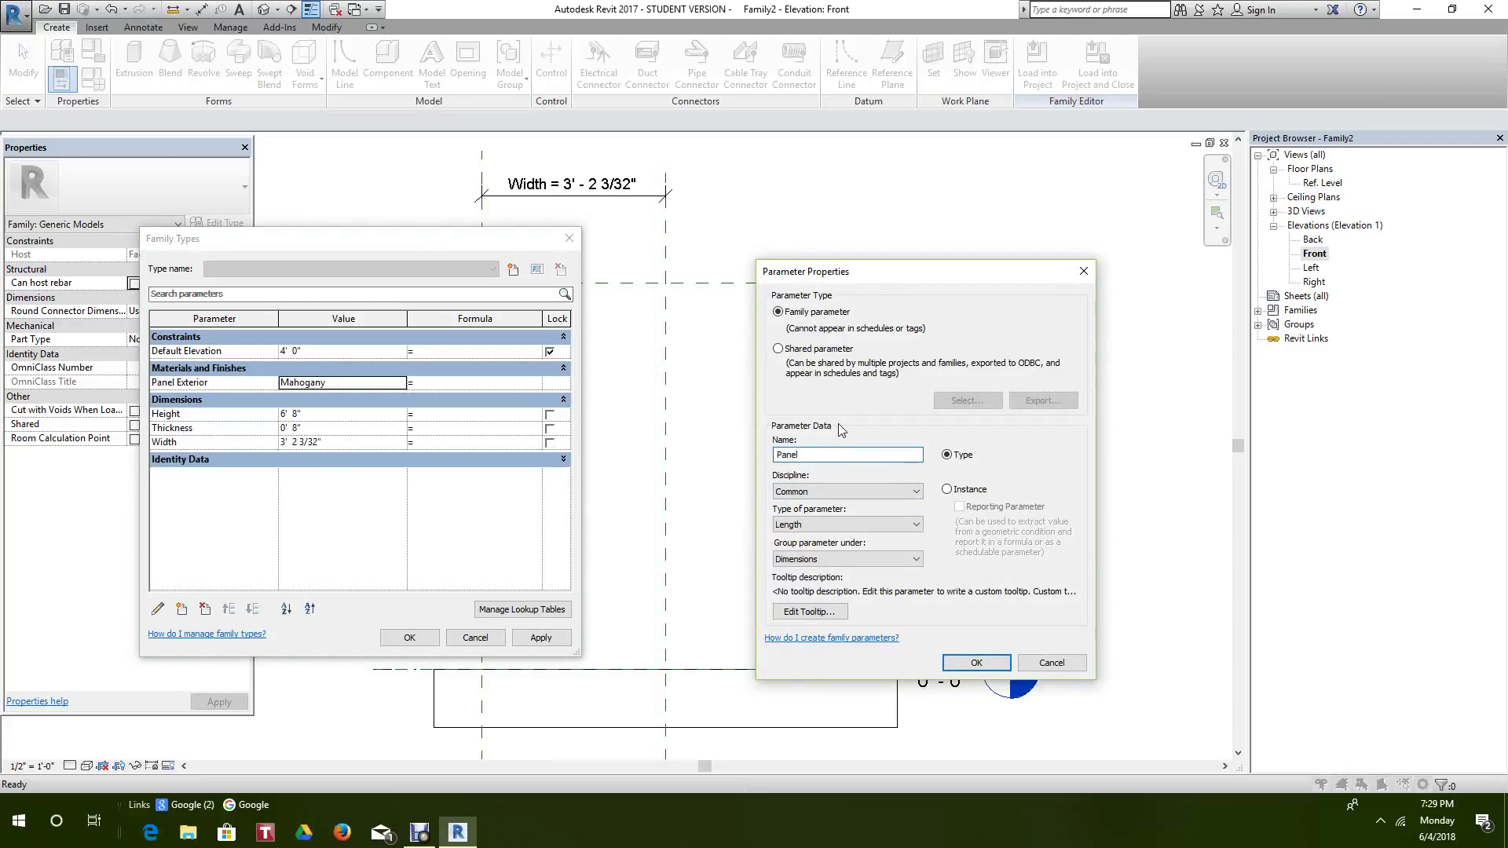
pyautogui.write(' Interior')
pyautogui.click(919, 531)
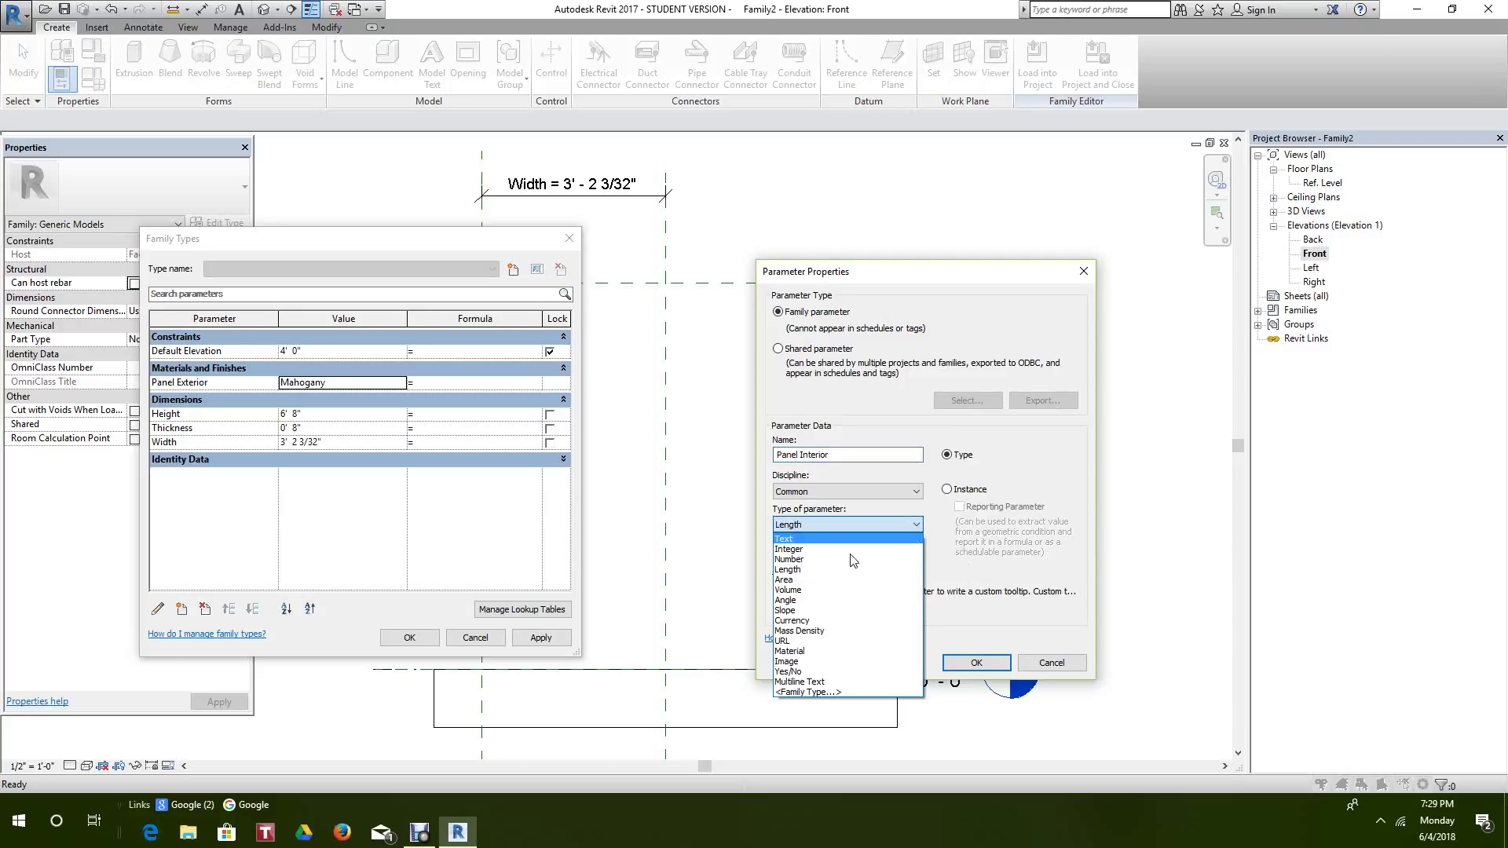
pyautogui.click(809, 641)
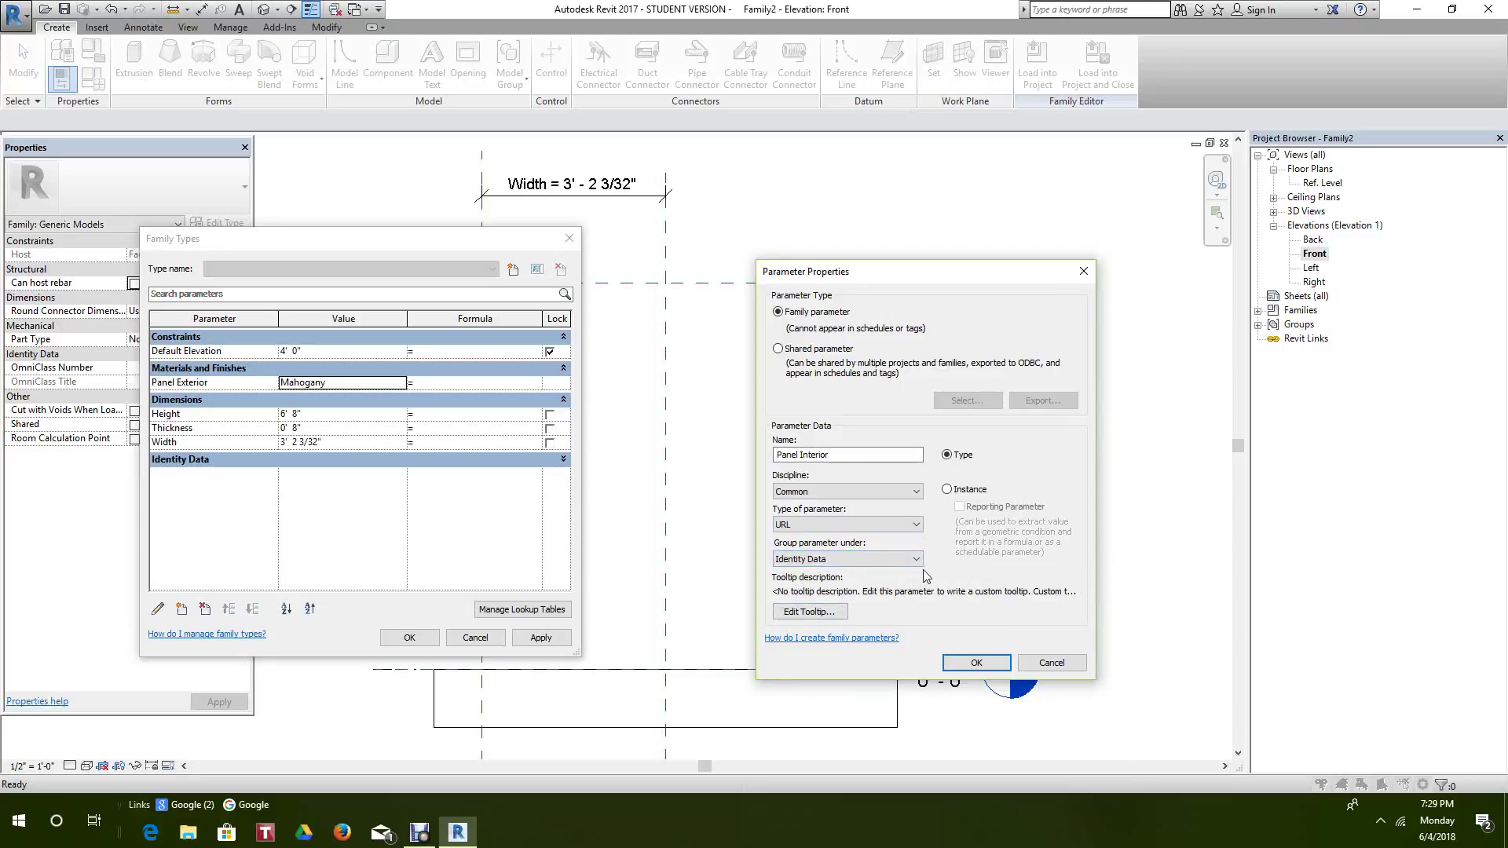
pyautogui.click(915, 525)
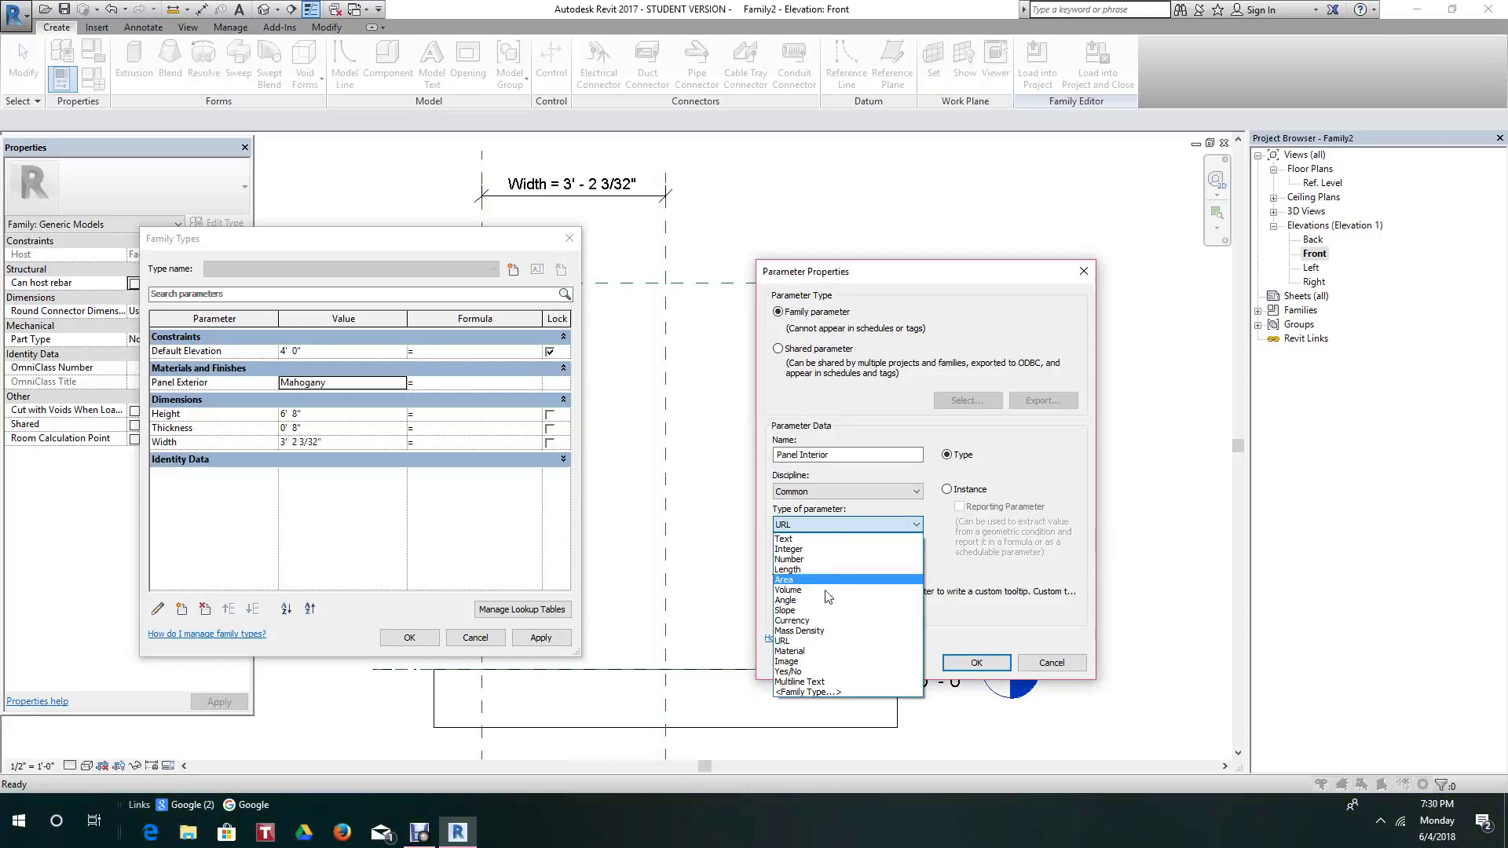
pyautogui.click(800, 651)
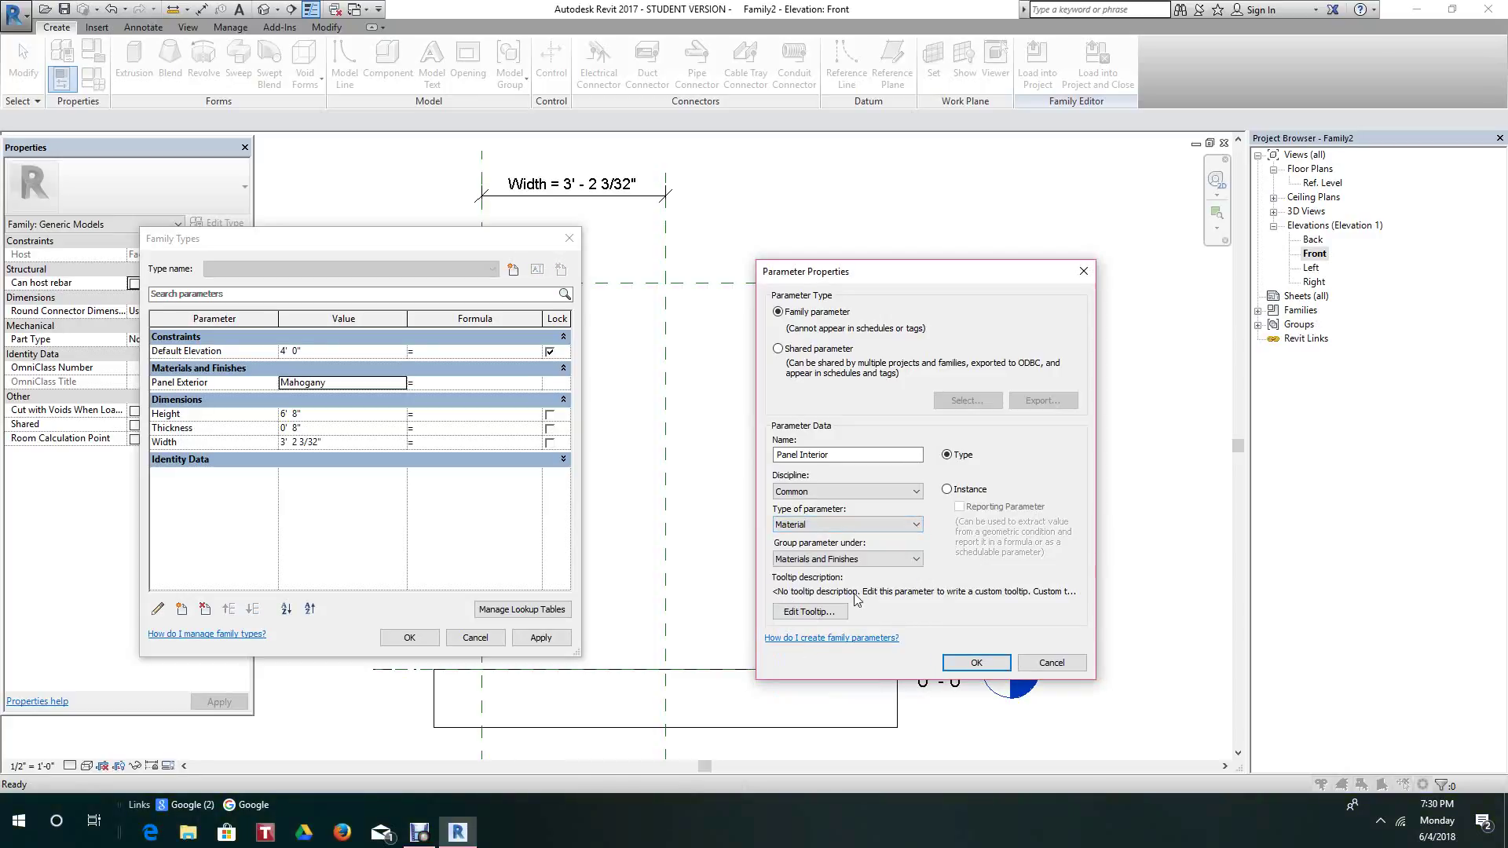
pyautogui.click(918, 559)
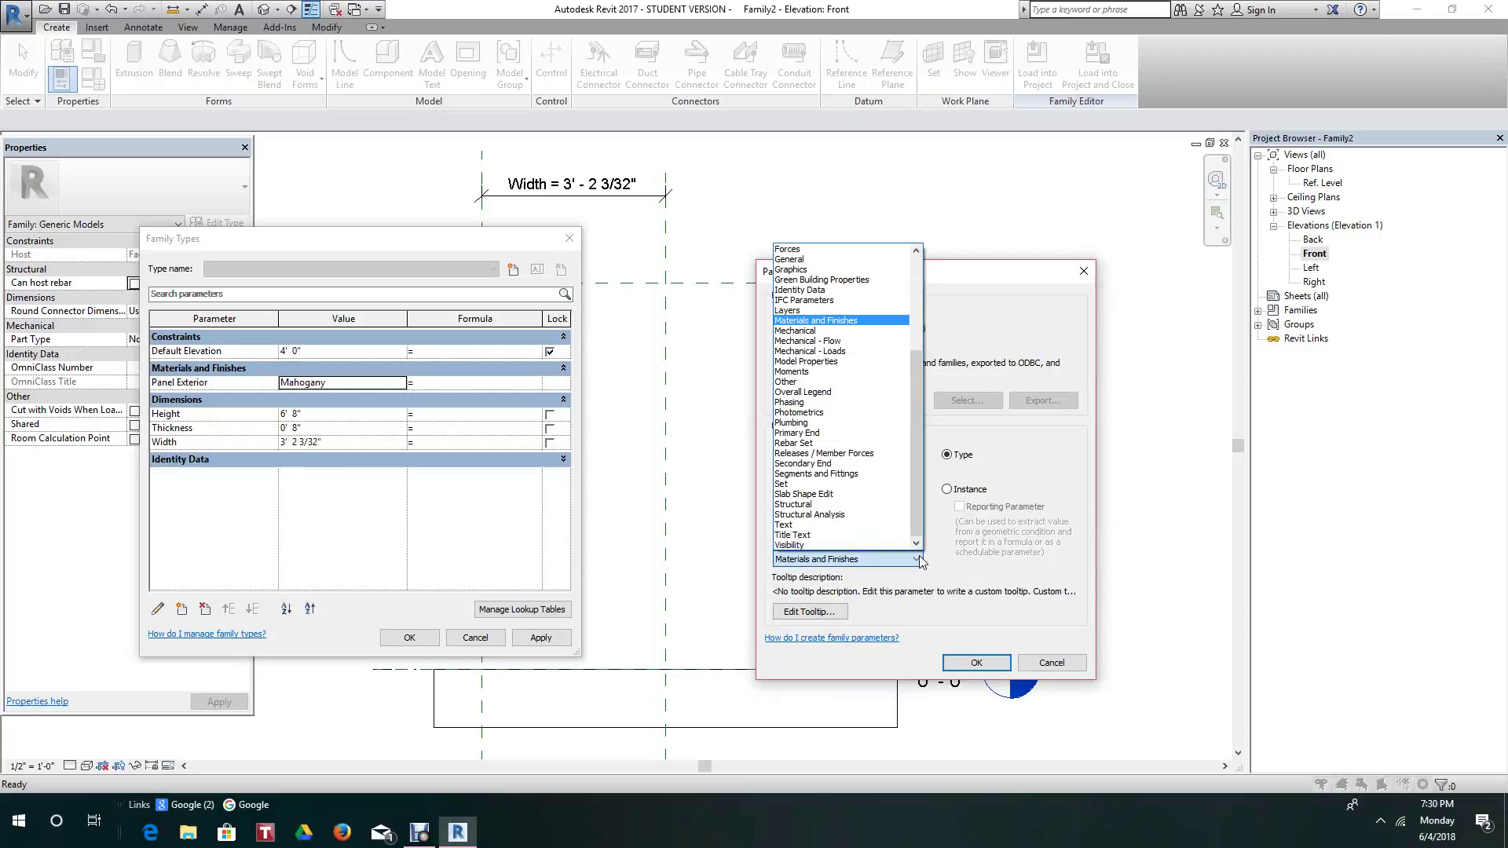
pyautogui.click(917, 559)
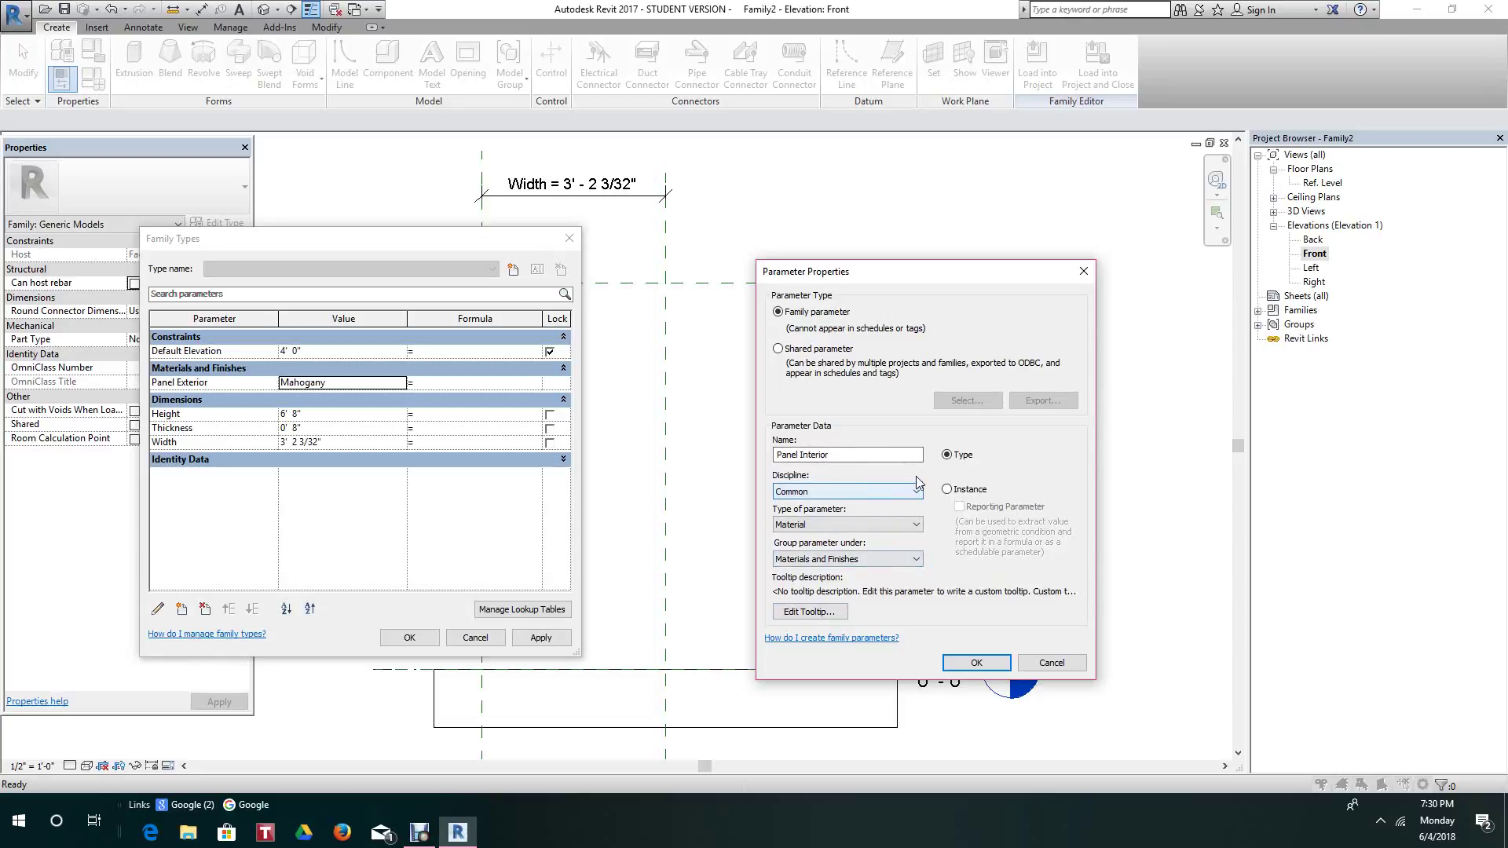
pyautogui.click(977, 664)
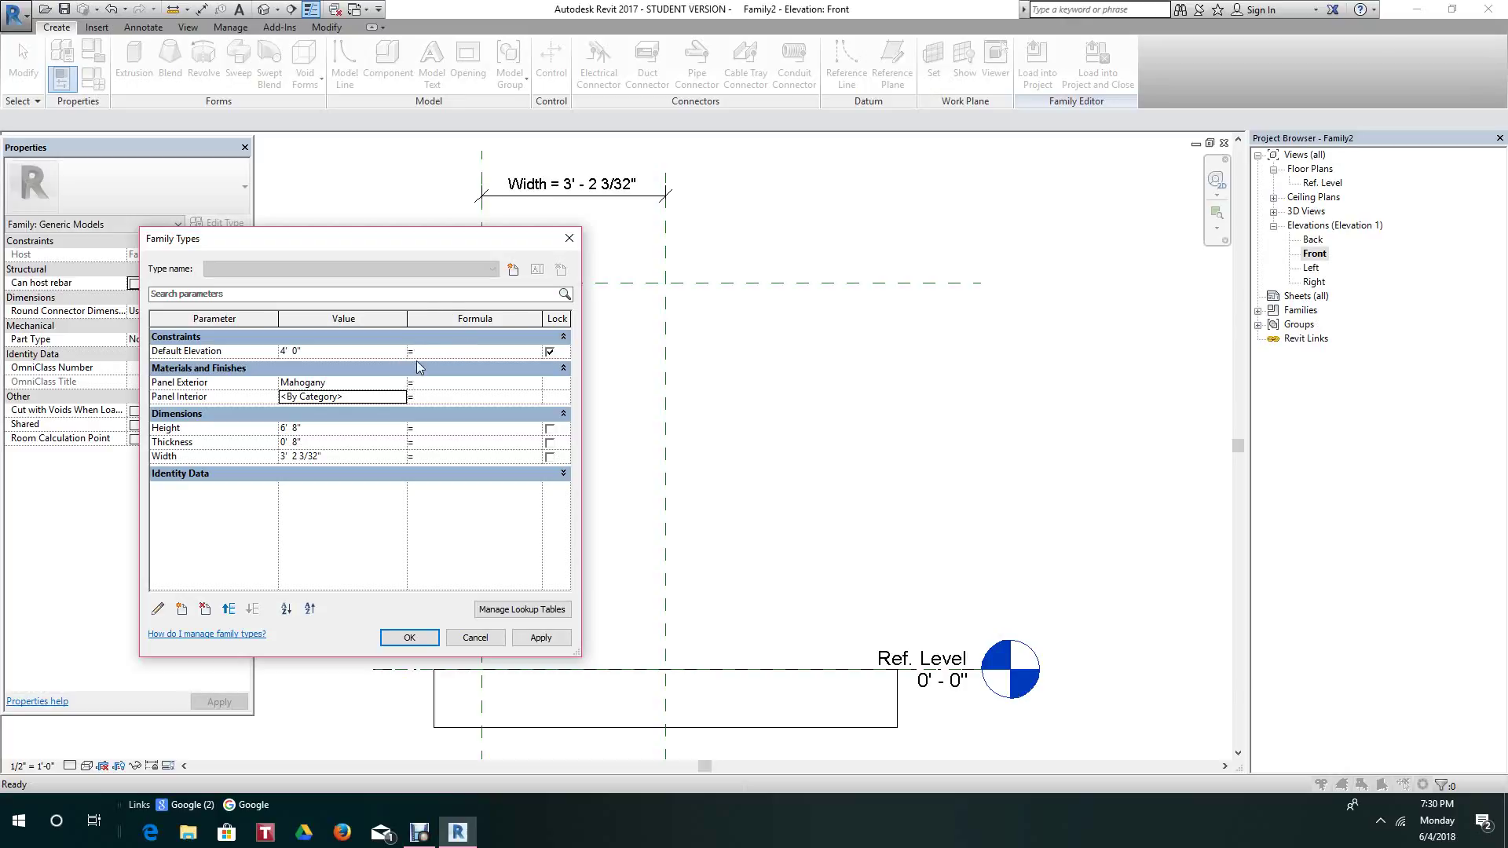
# - Assign the Paint-Canvas material to the Panel Interior parameter
pyautogui.click(400, 398)
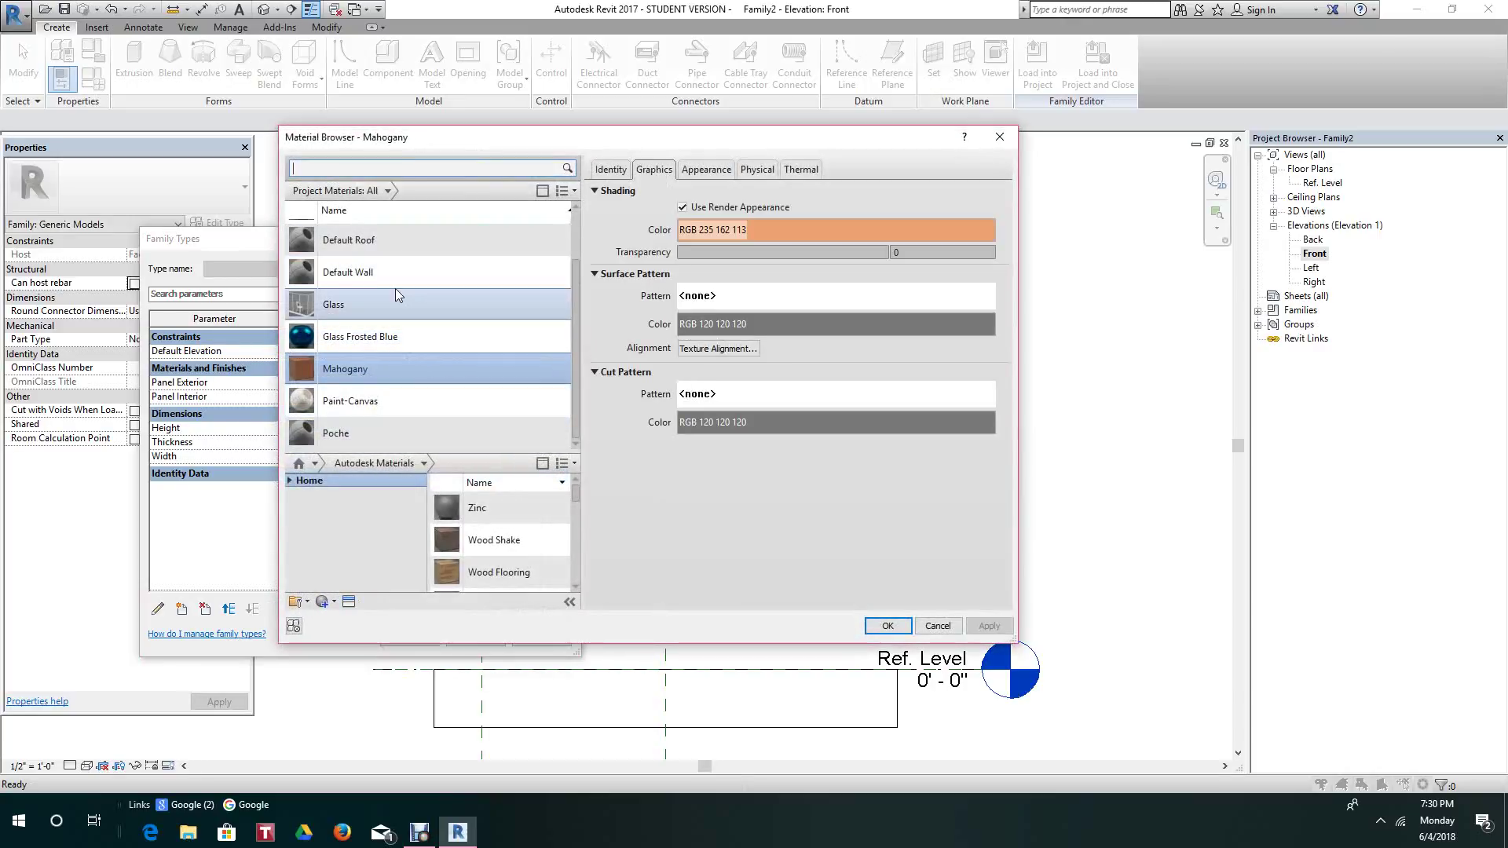
pyautogui.click(361, 402)
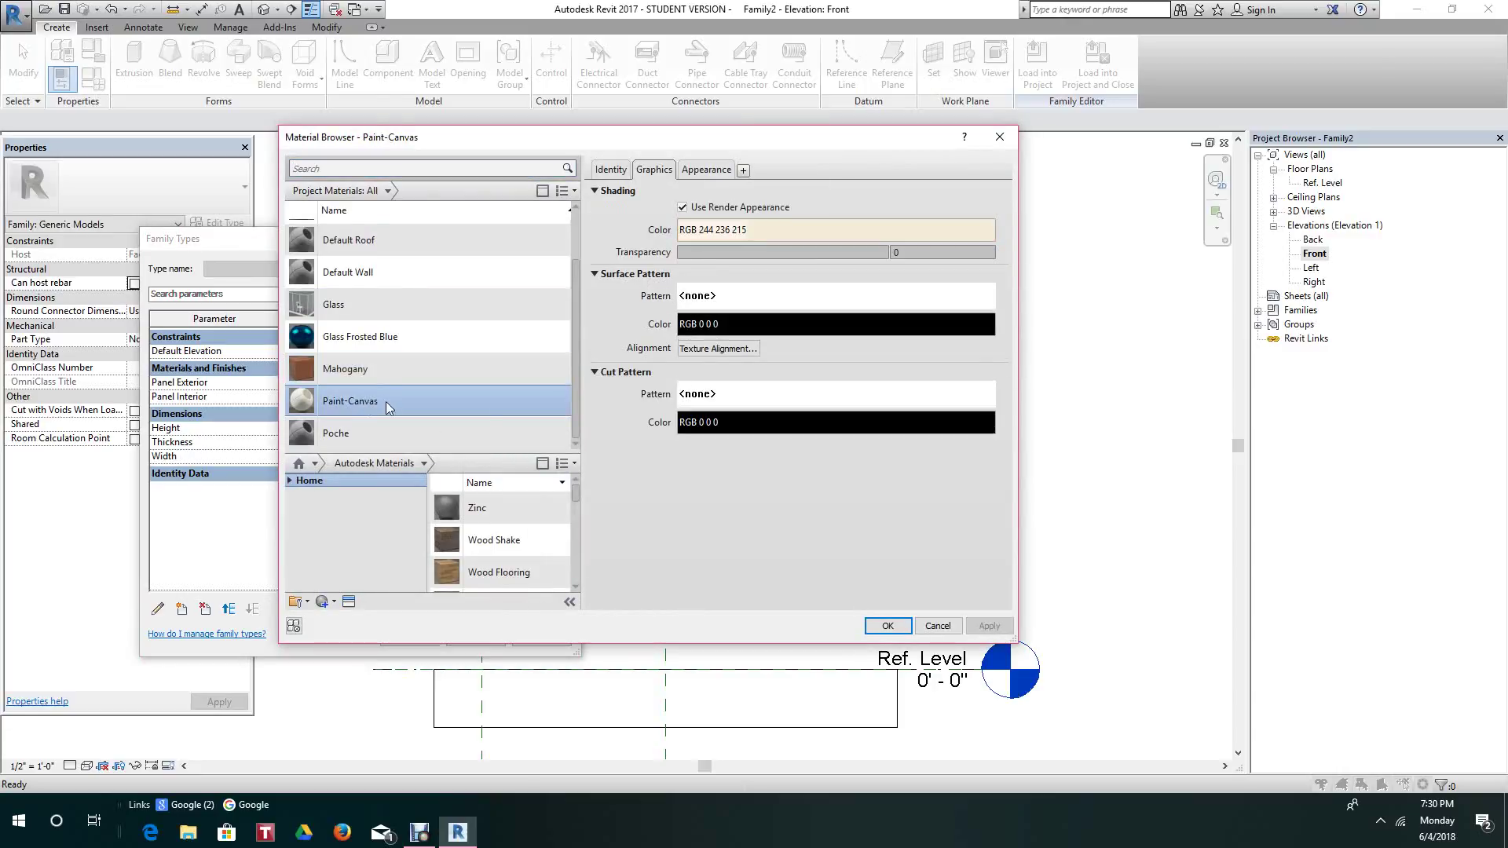
pyautogui.click(887, 626)
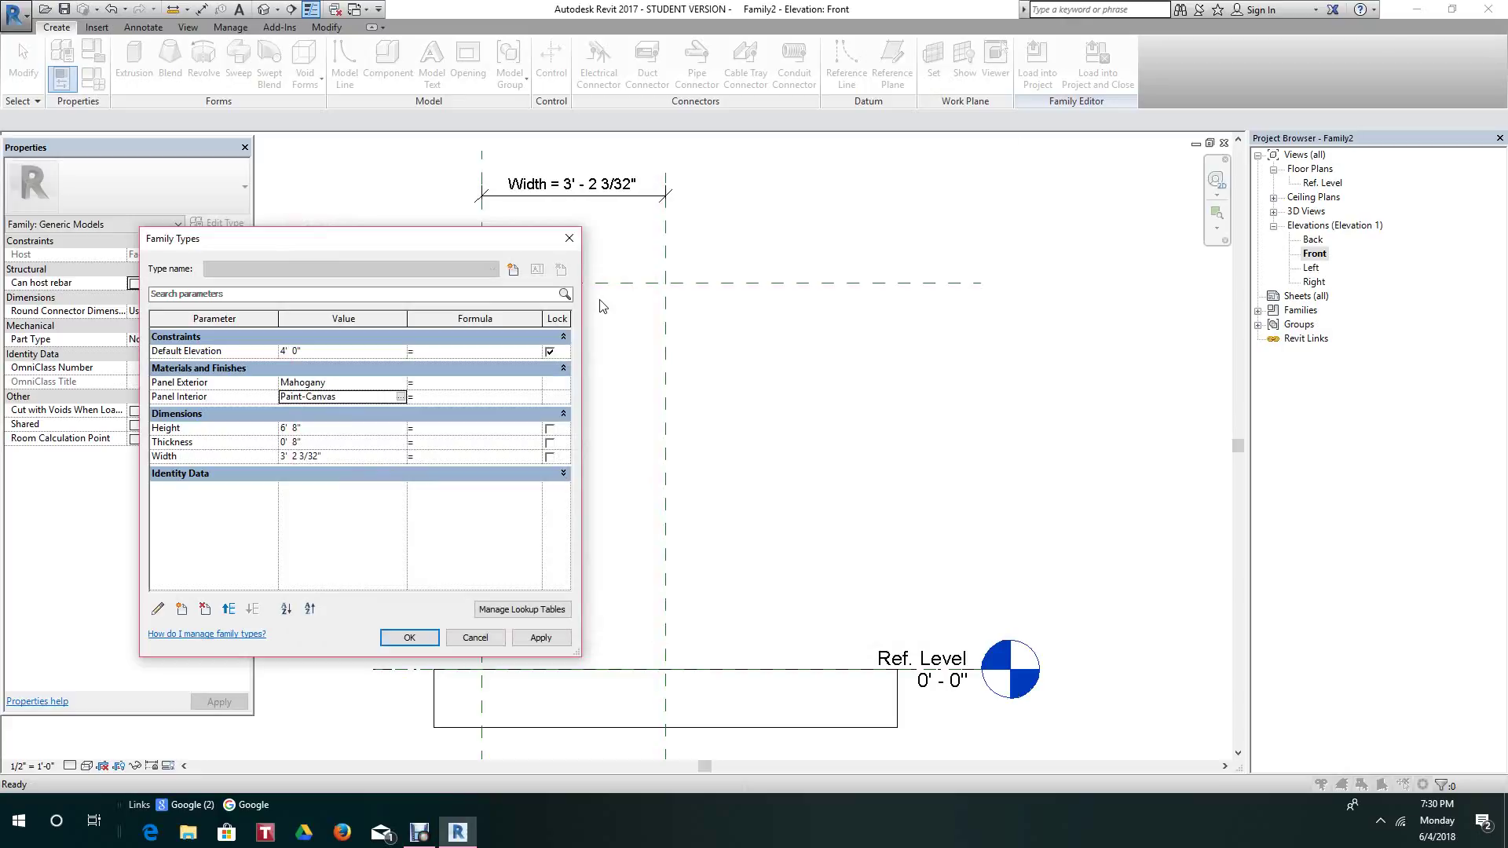
# - Add a Material type parameter named Glazing to the family, grouped under Materials and Finishes
pyautogui.click(183, 610)
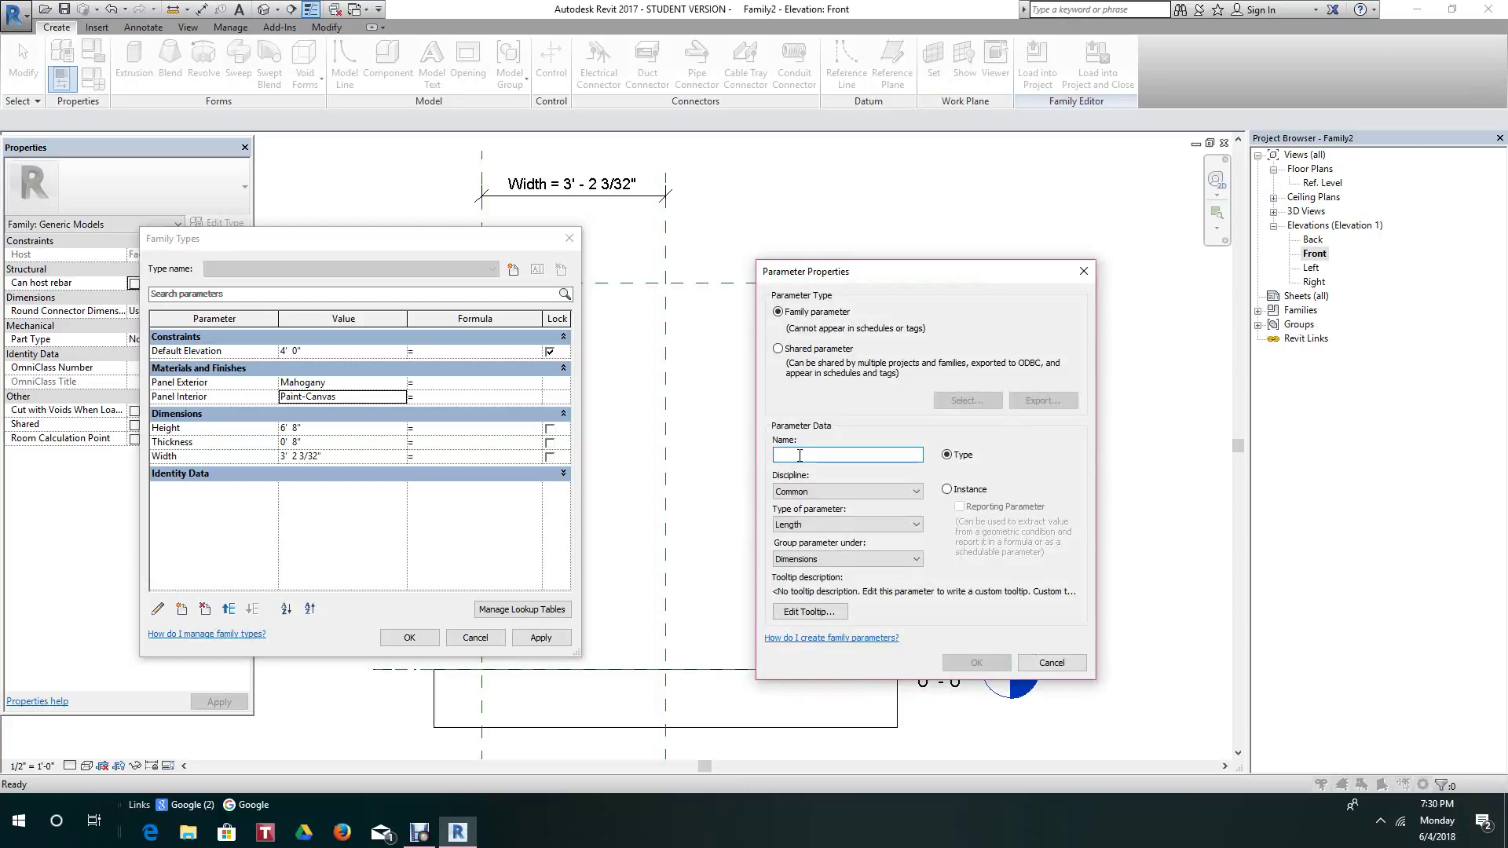
pyautogui.write('Glazing')
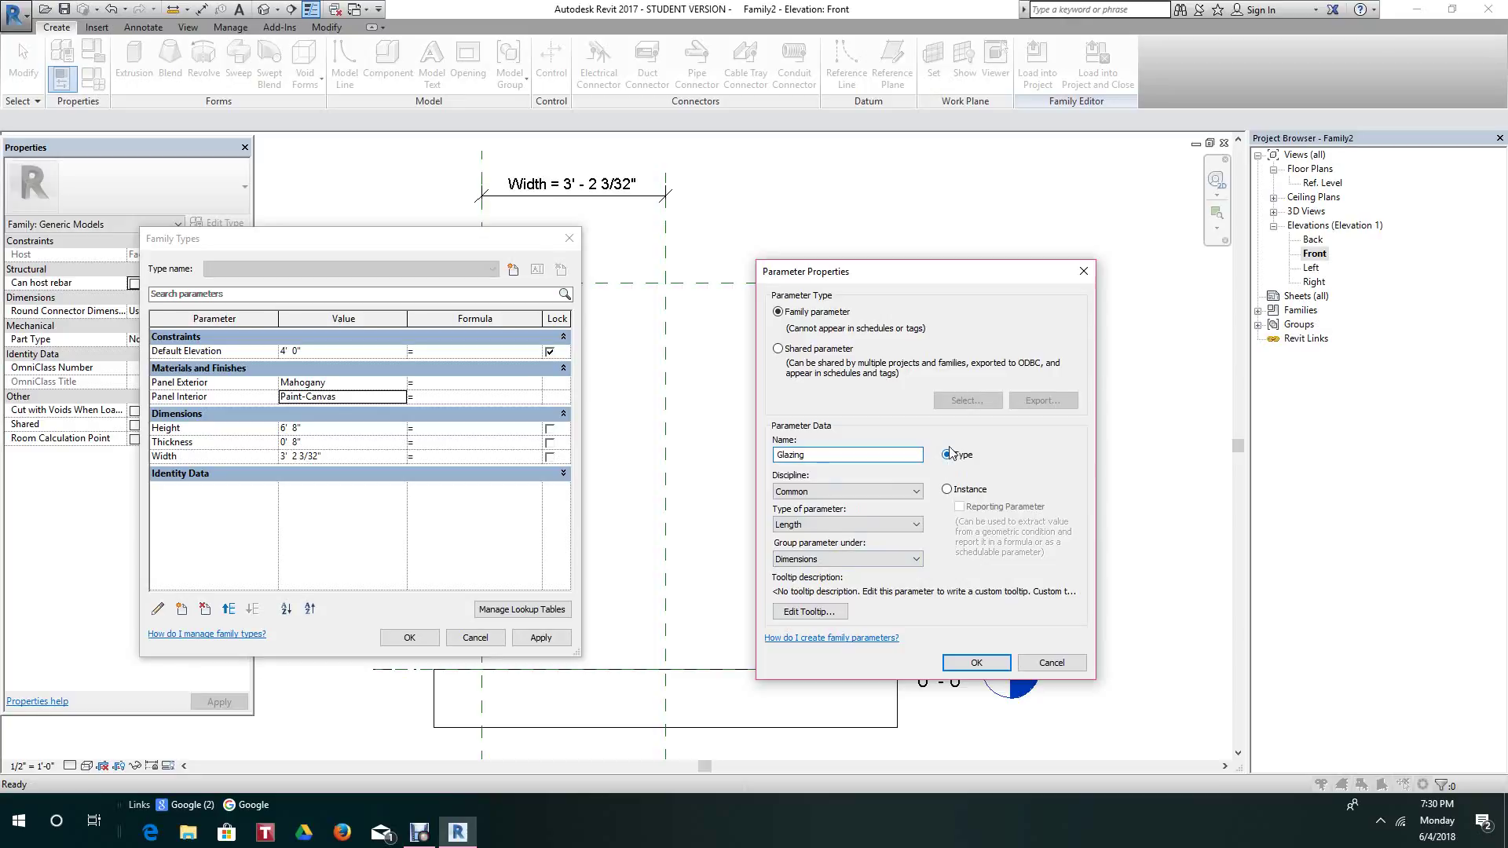
pyautogui.click(916, 527)
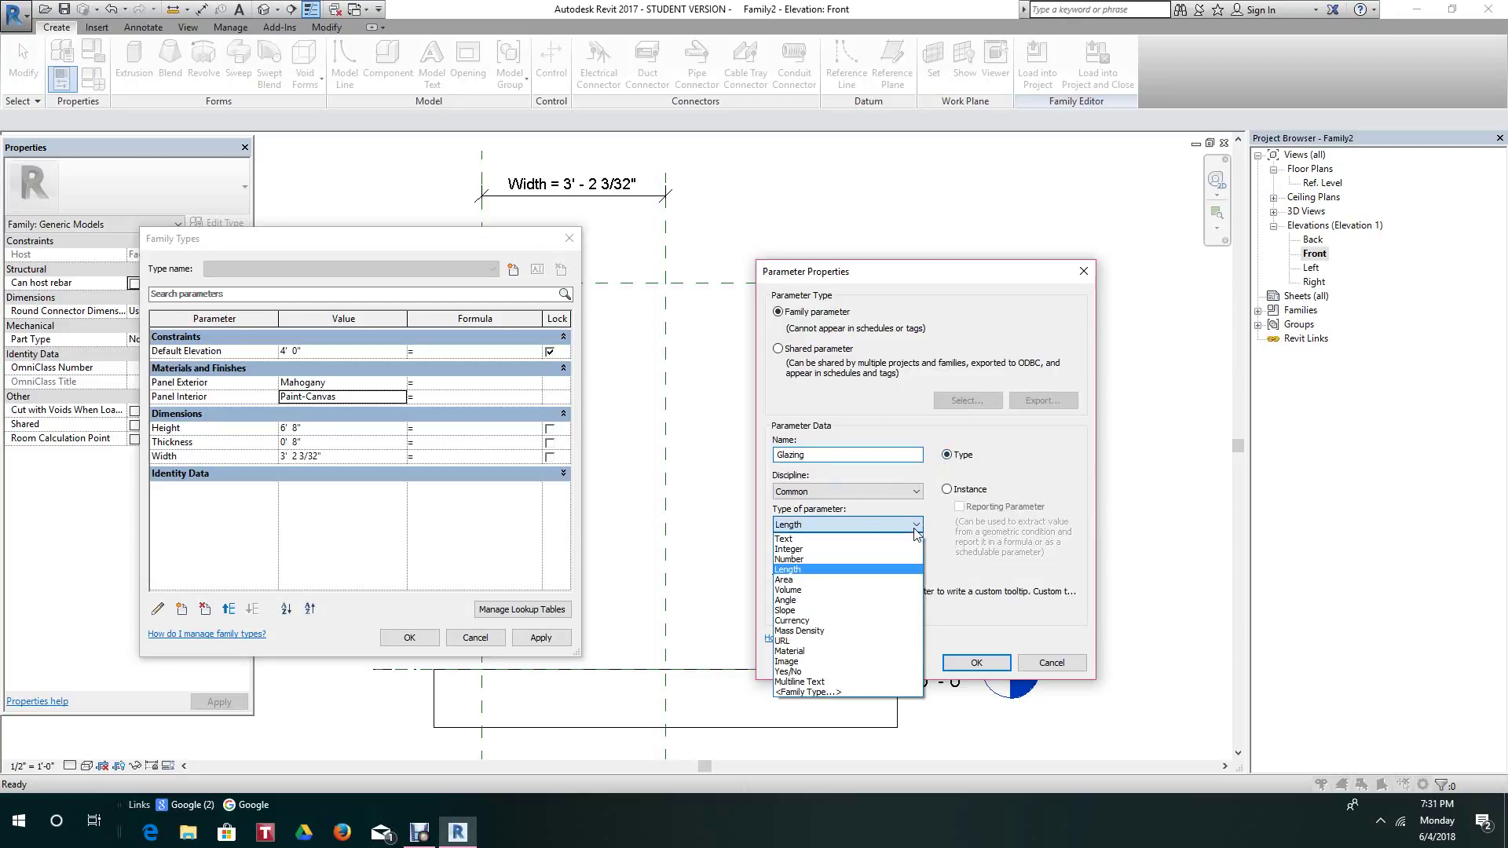
pyautogui.click(802, 652)
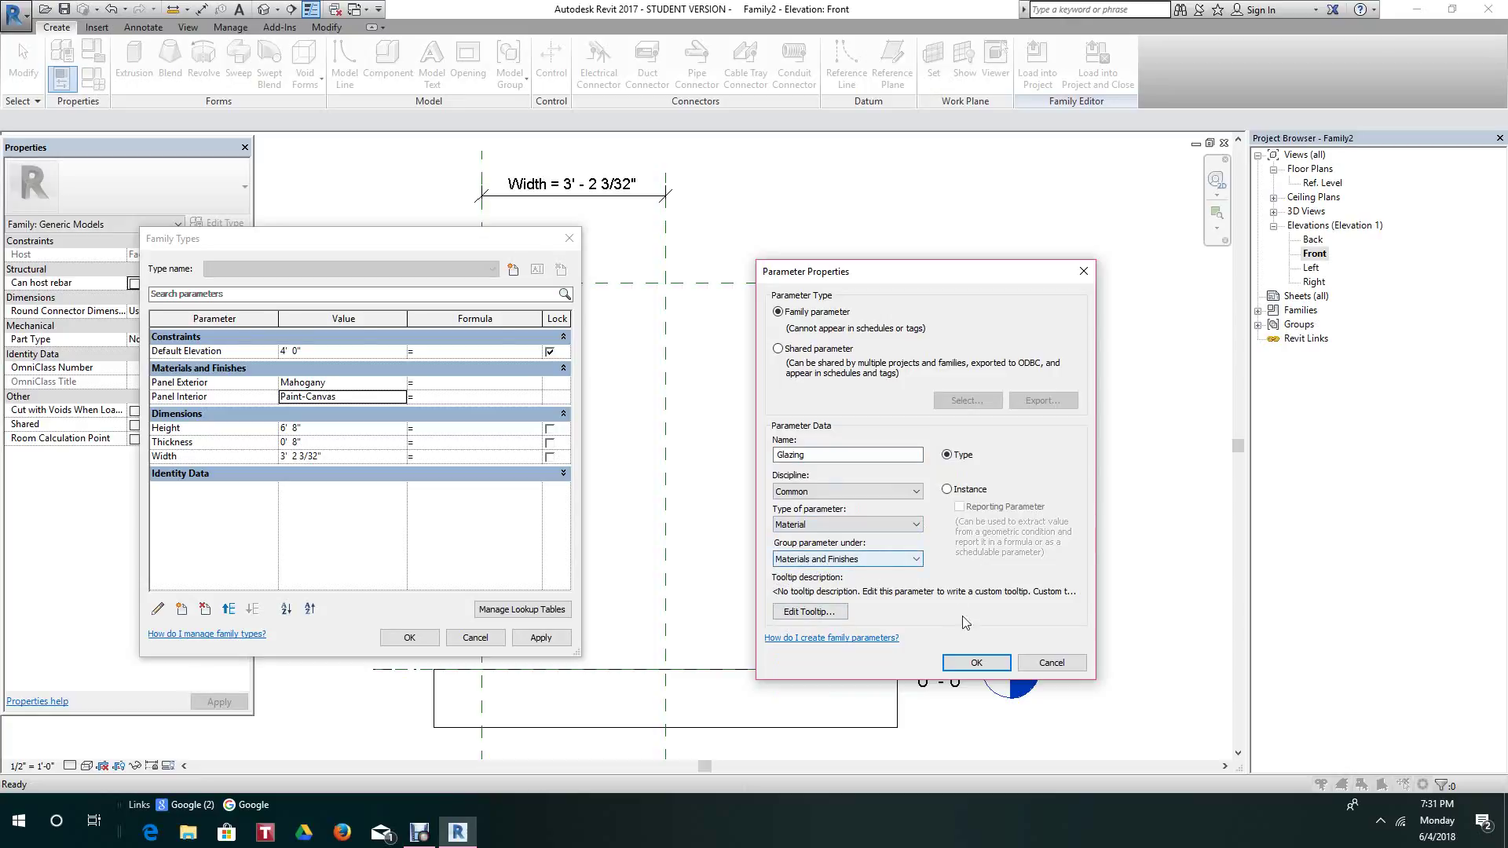
pyautogui.click(976, 662)
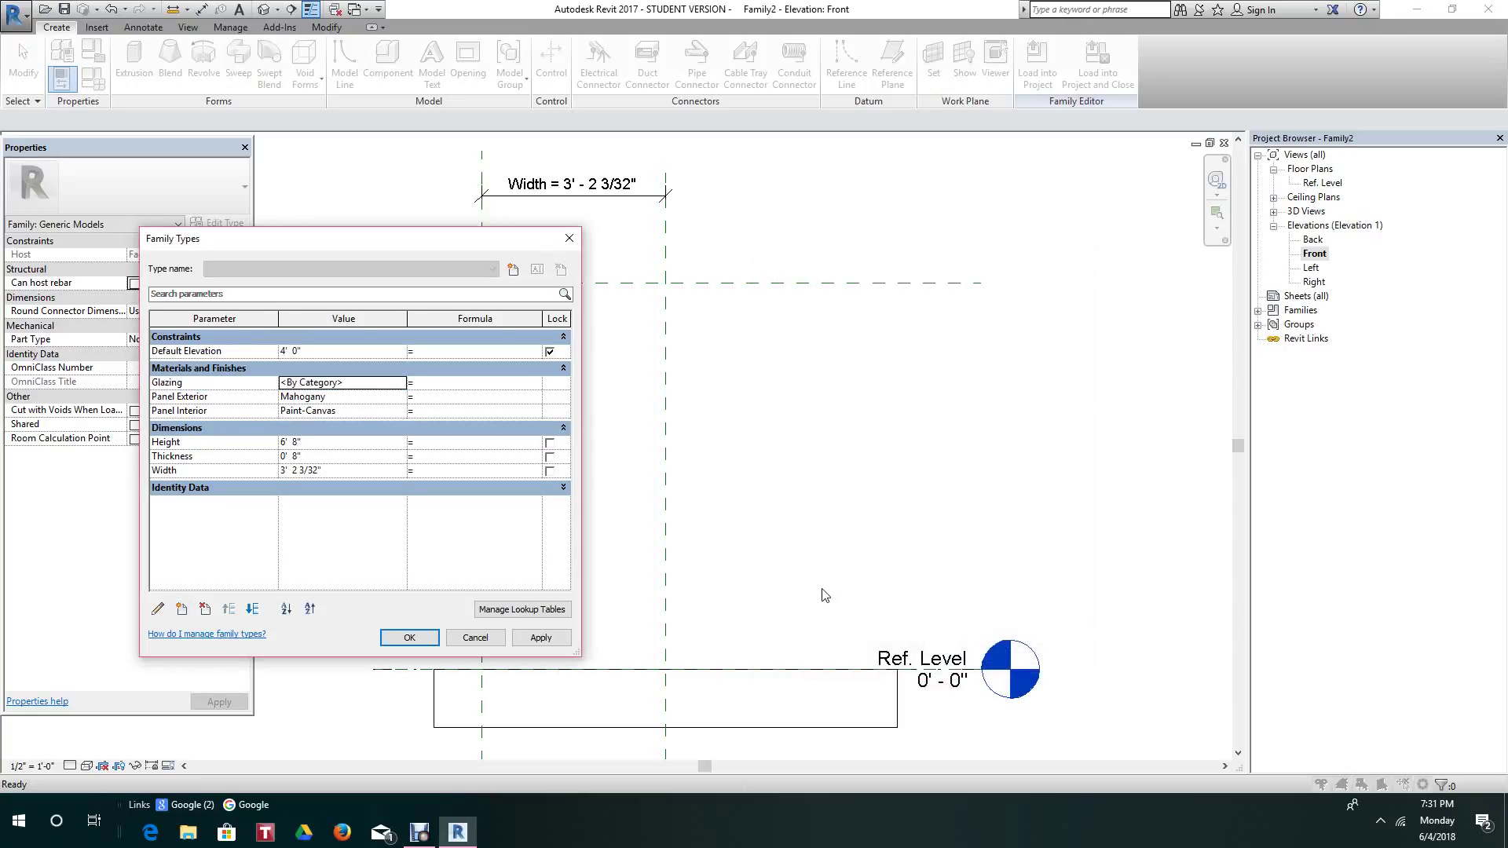
# - Assign the Glass Frosted Blue material to the Glazing parameter and accept the family type changes
pyautogui.click(401, 383)
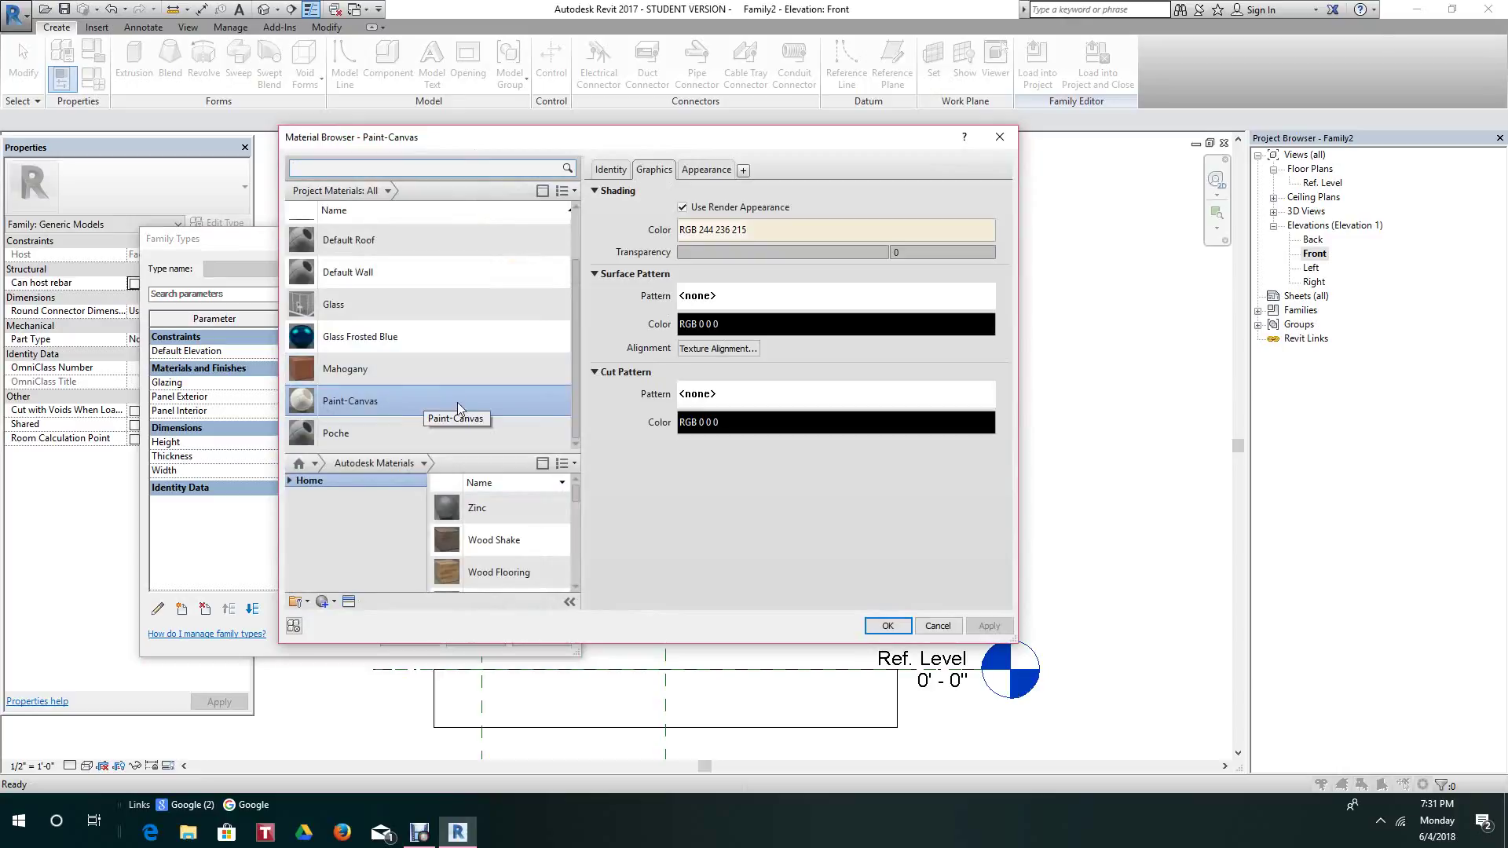
pyautogui.click(370, 341)
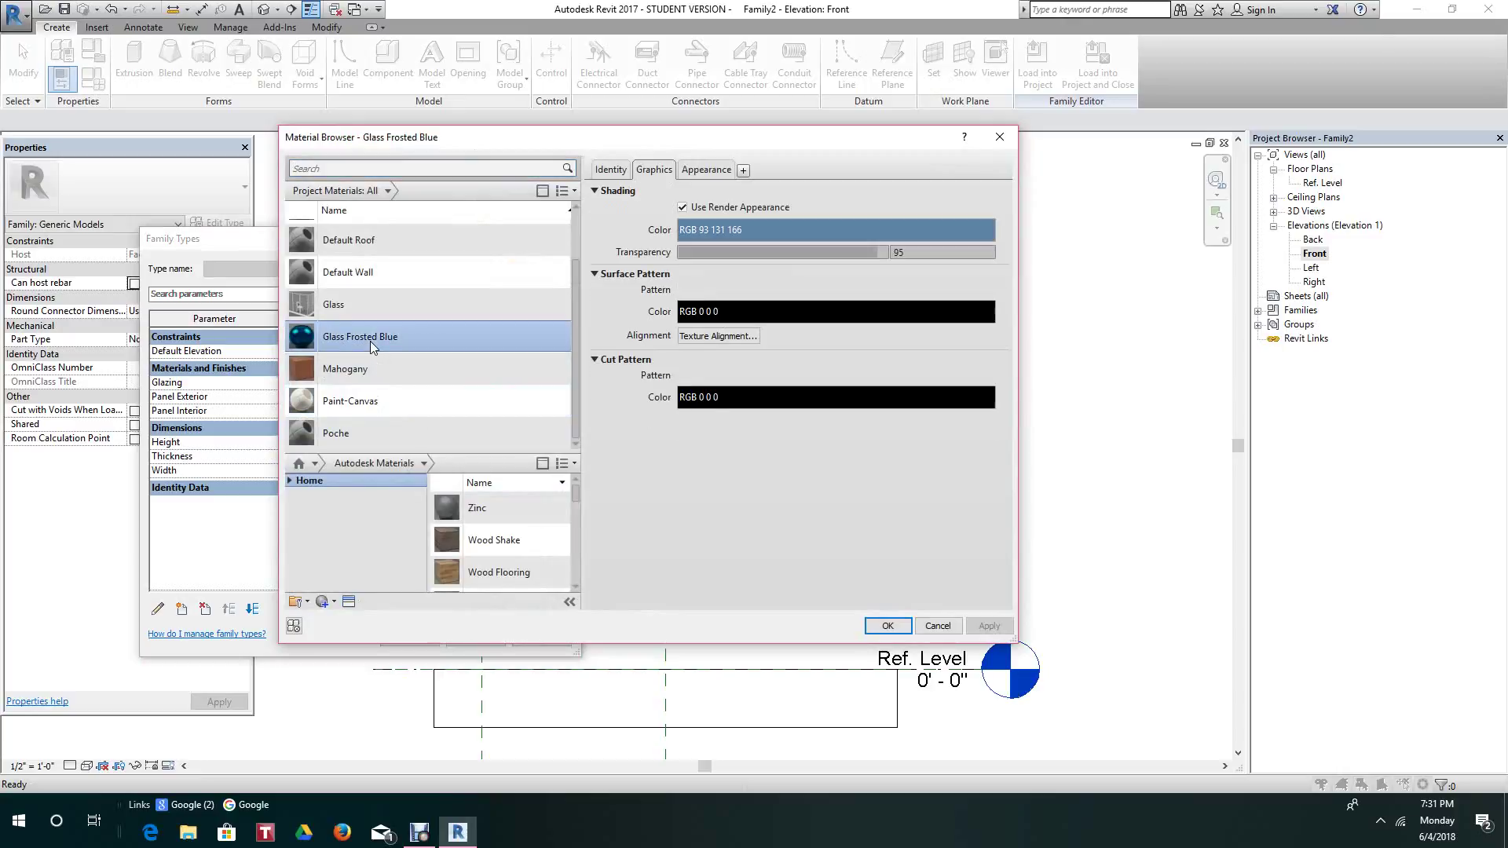
pyautogui.click(888, 627)
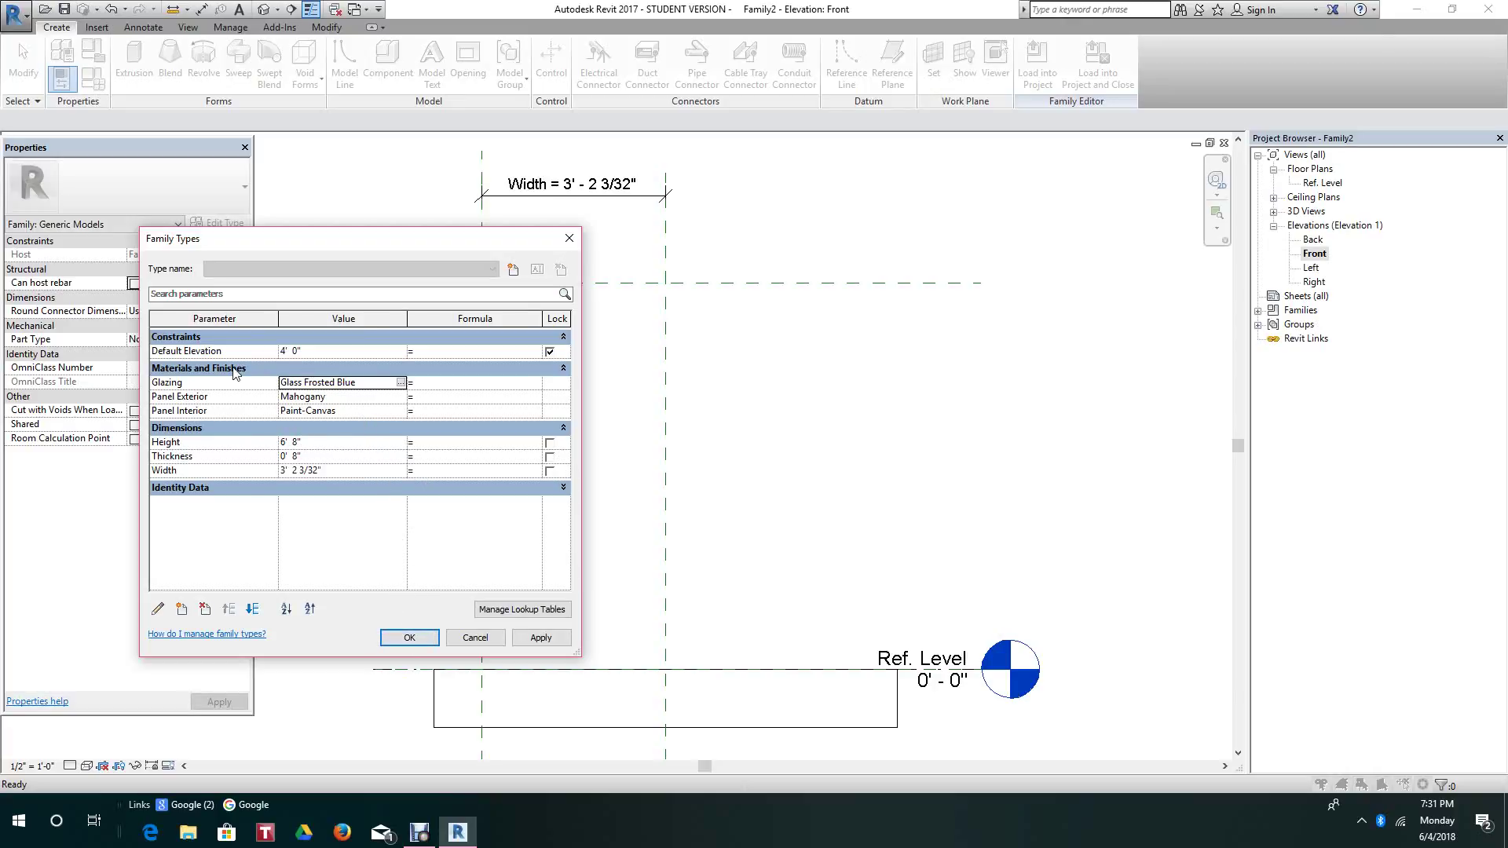
pyautogui.click(406, 635)
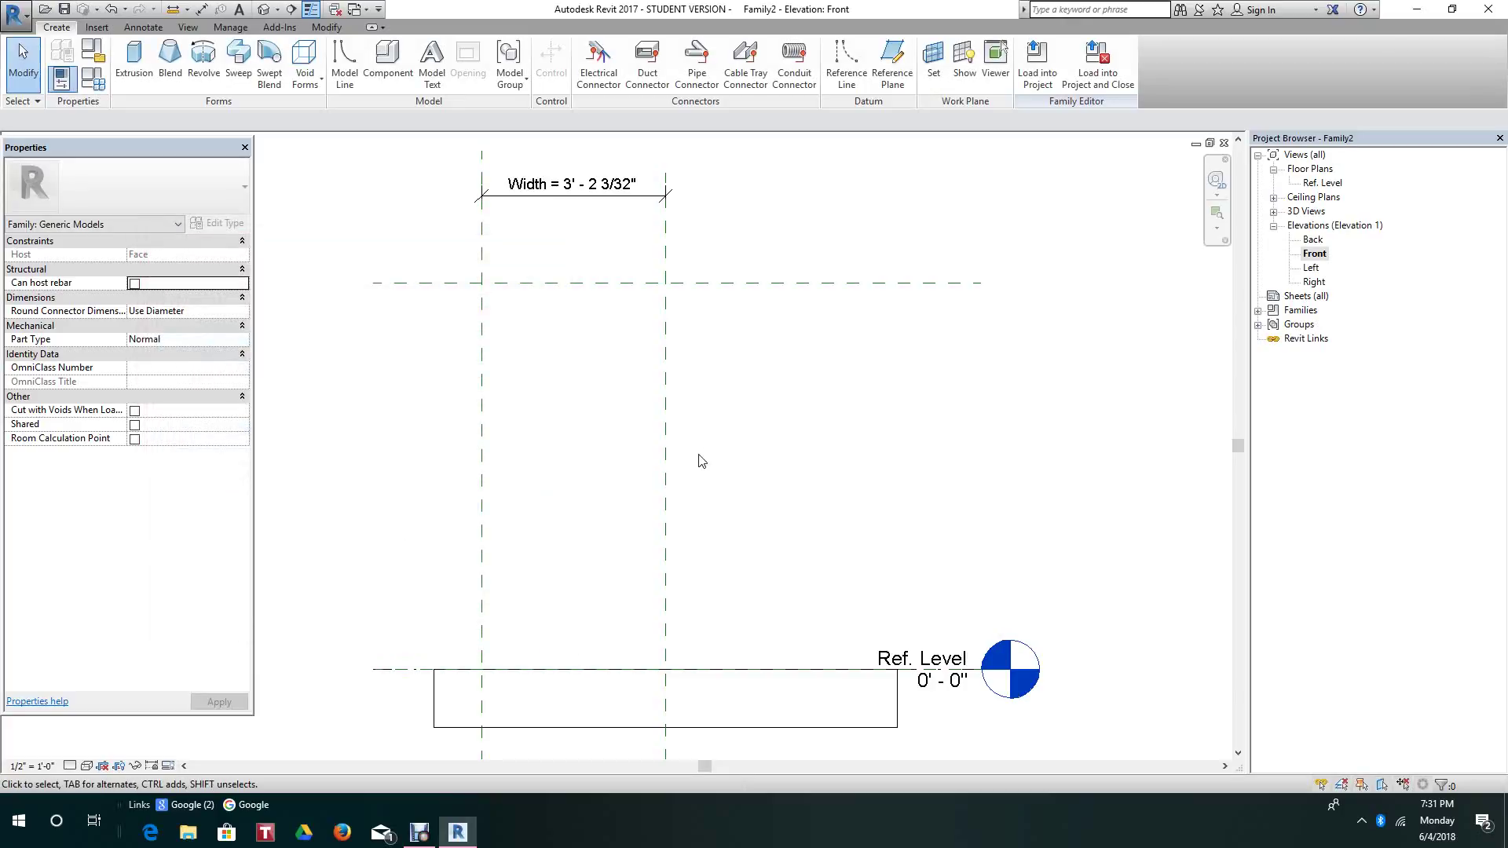
pyautogui.scroll(-2, 715, 461)
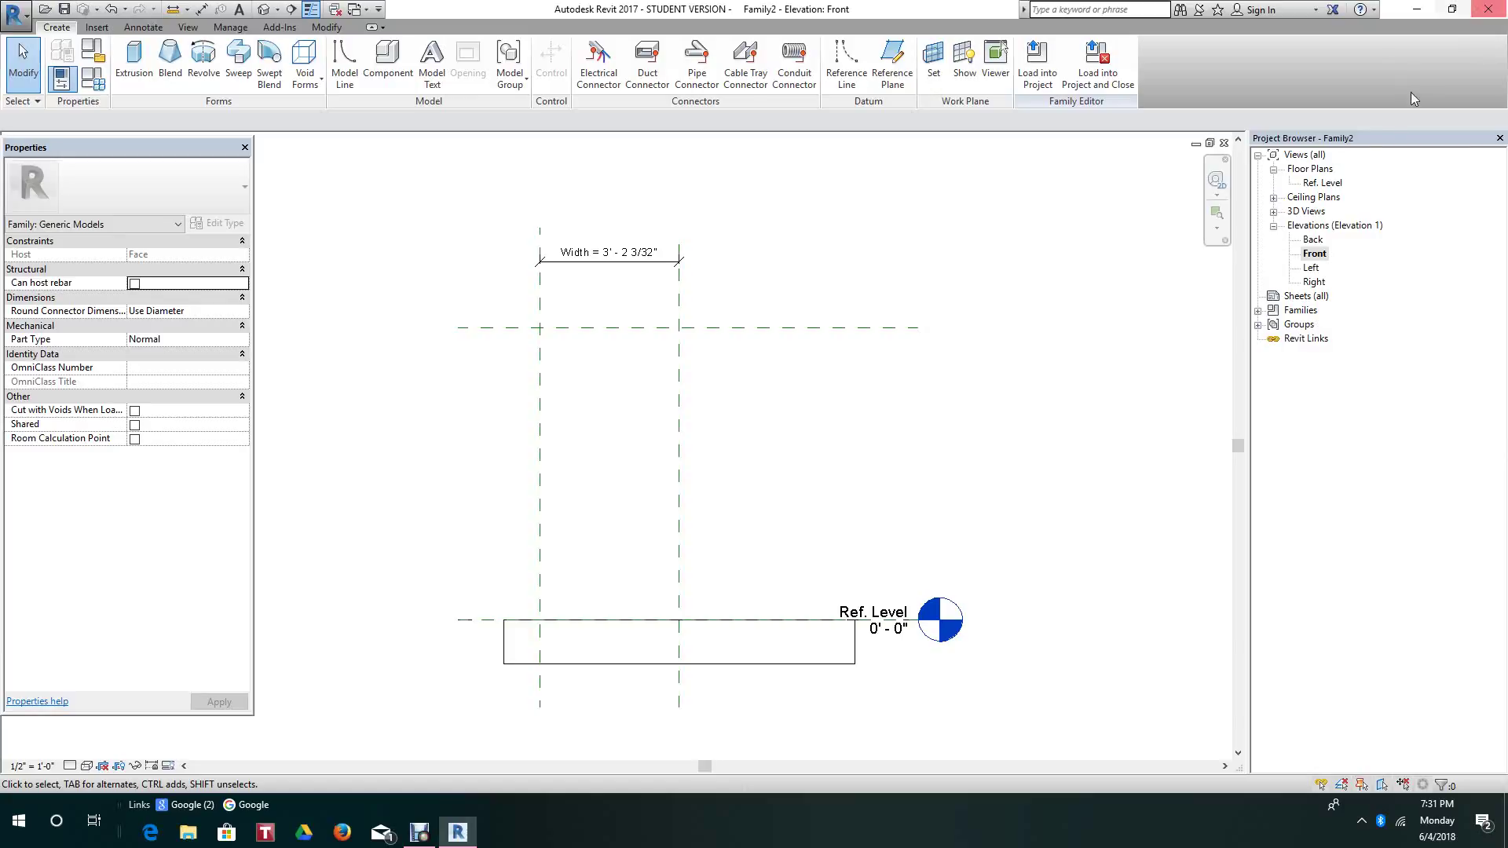
# - Rename the Front elevation view to Front-Exterior
pyautogui.rightClick(1317, 255)
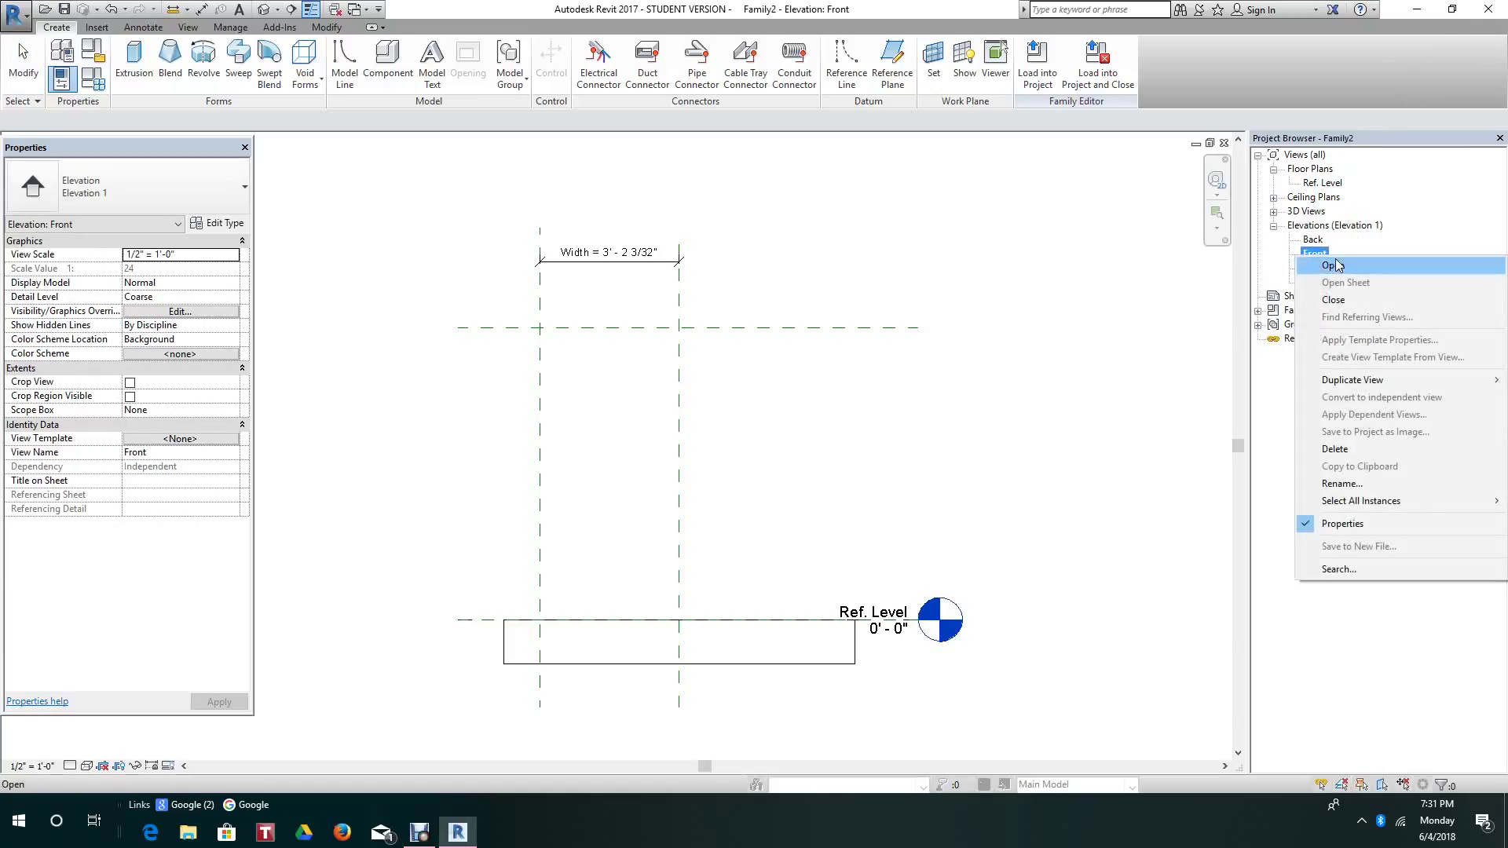
pyautogui.click(1350, 482)
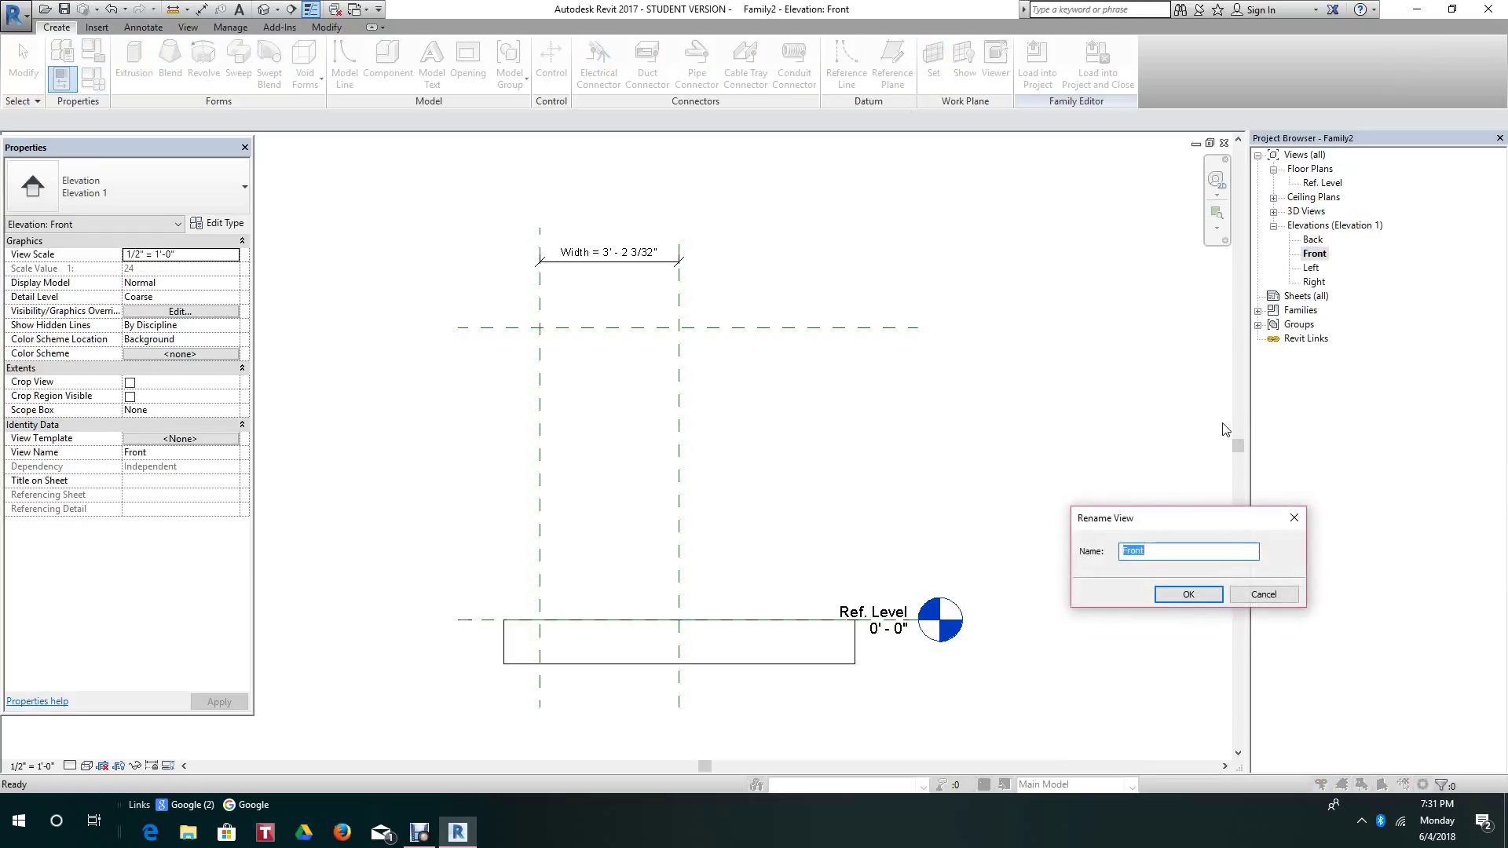
pyautogui.click(1162, 551)
pyautogui.write('-Exterior')
pyautogui.click(1188, 594)
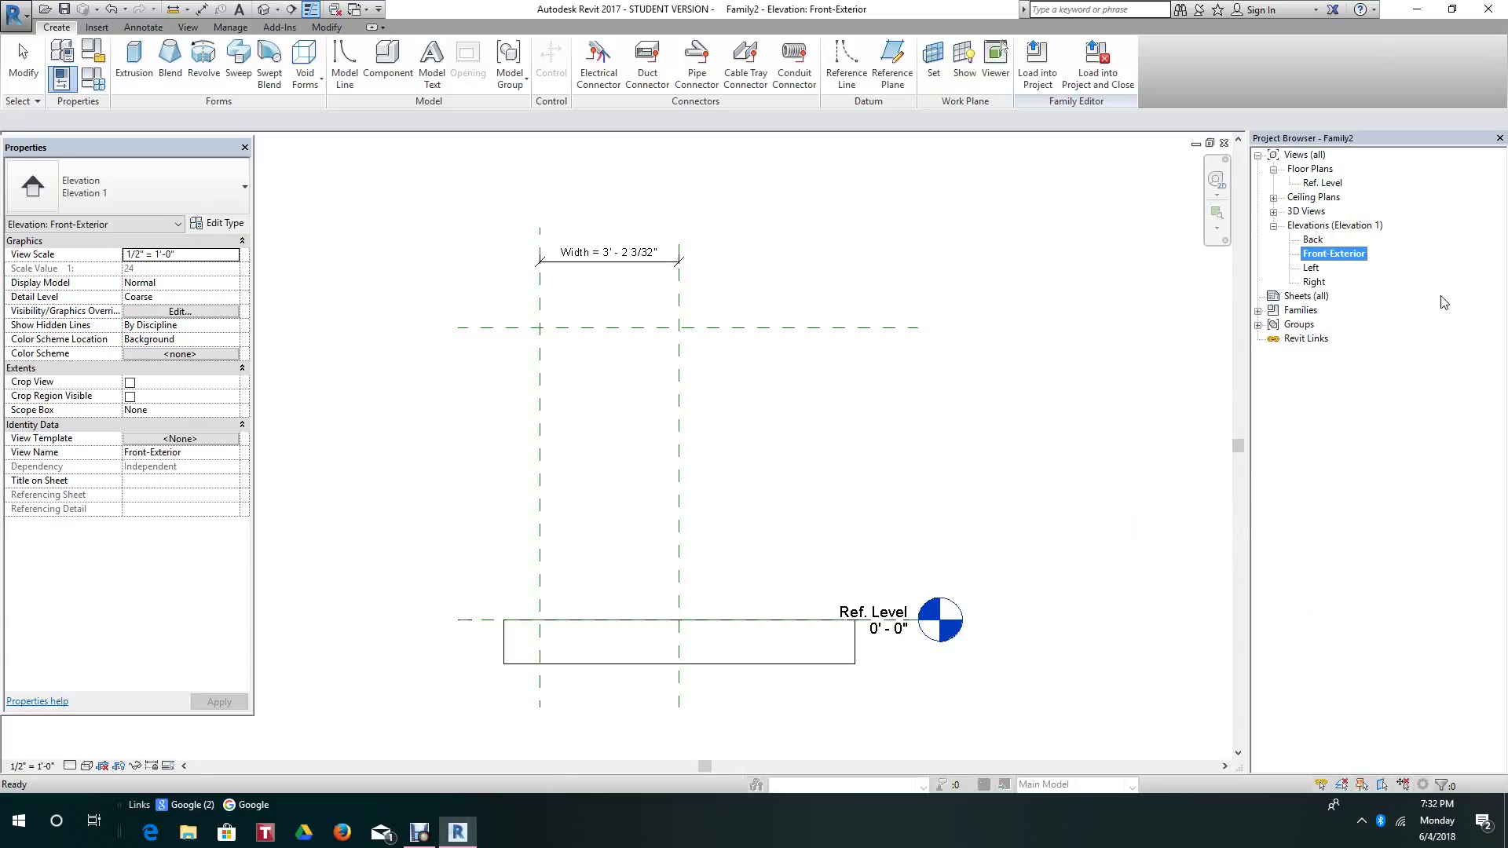
# - Rename the Back elevation view to Back-Interior
pyautogui.click(1313, 239)
pyautogui.rightClick(1313, 239)
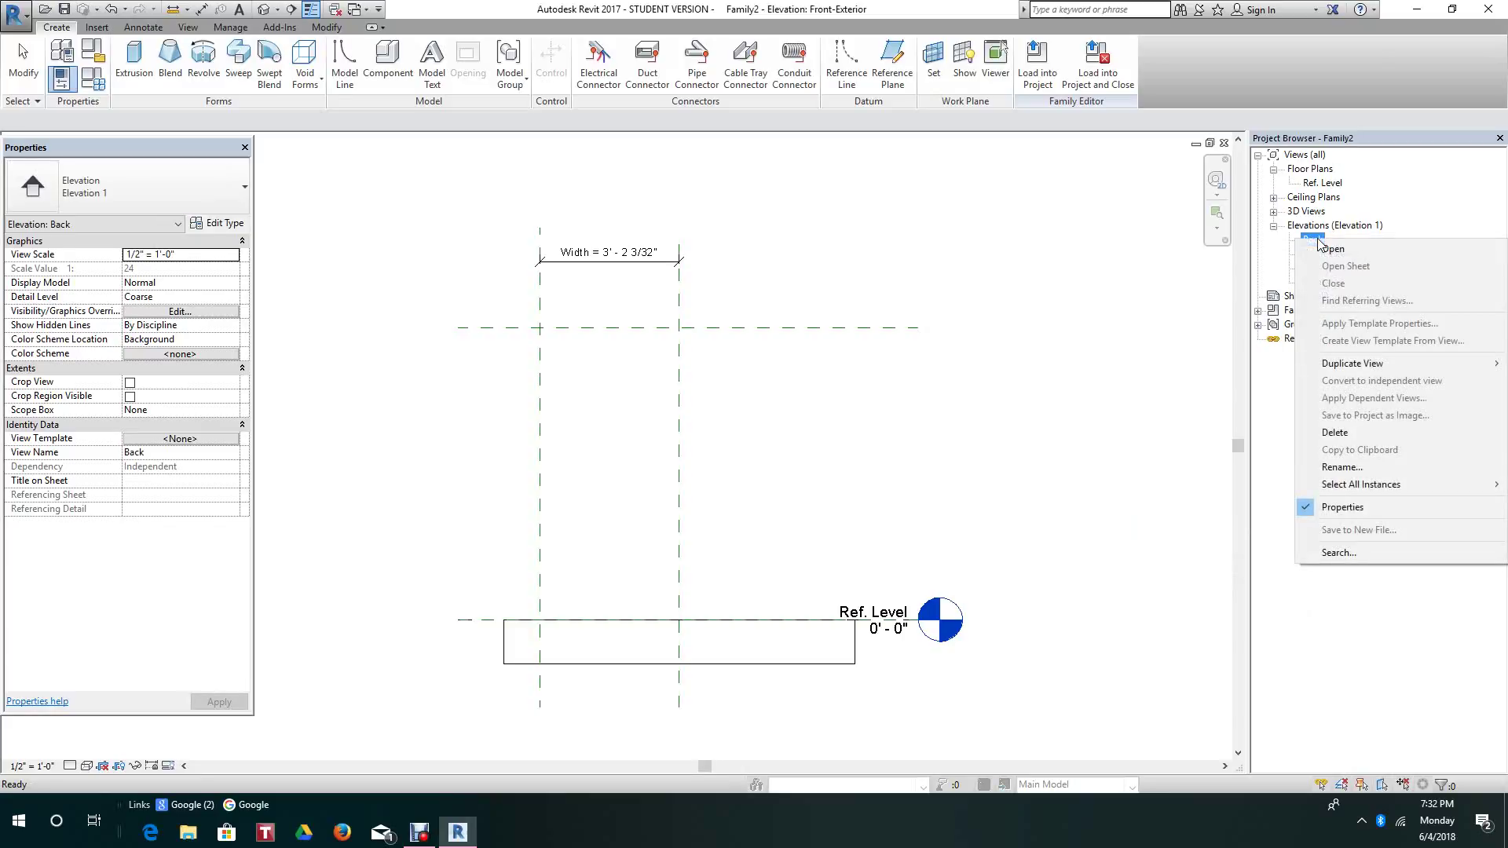
pyautogui.click(1347, 467)
pyautogui.click(1161, 551)
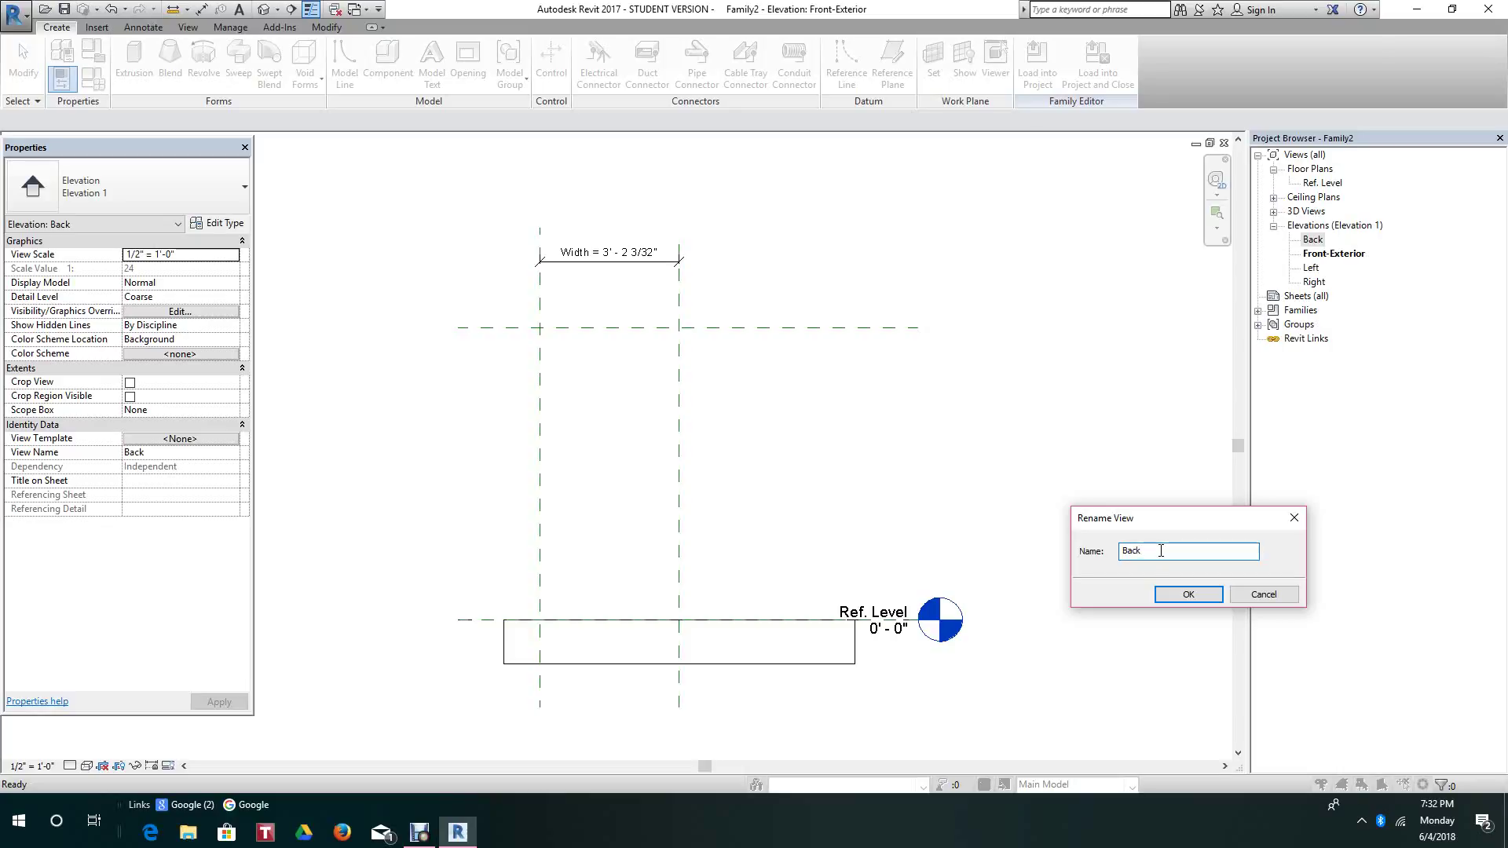
pyautogui.write('-Interior')
pyautogui.click(1186, 596)
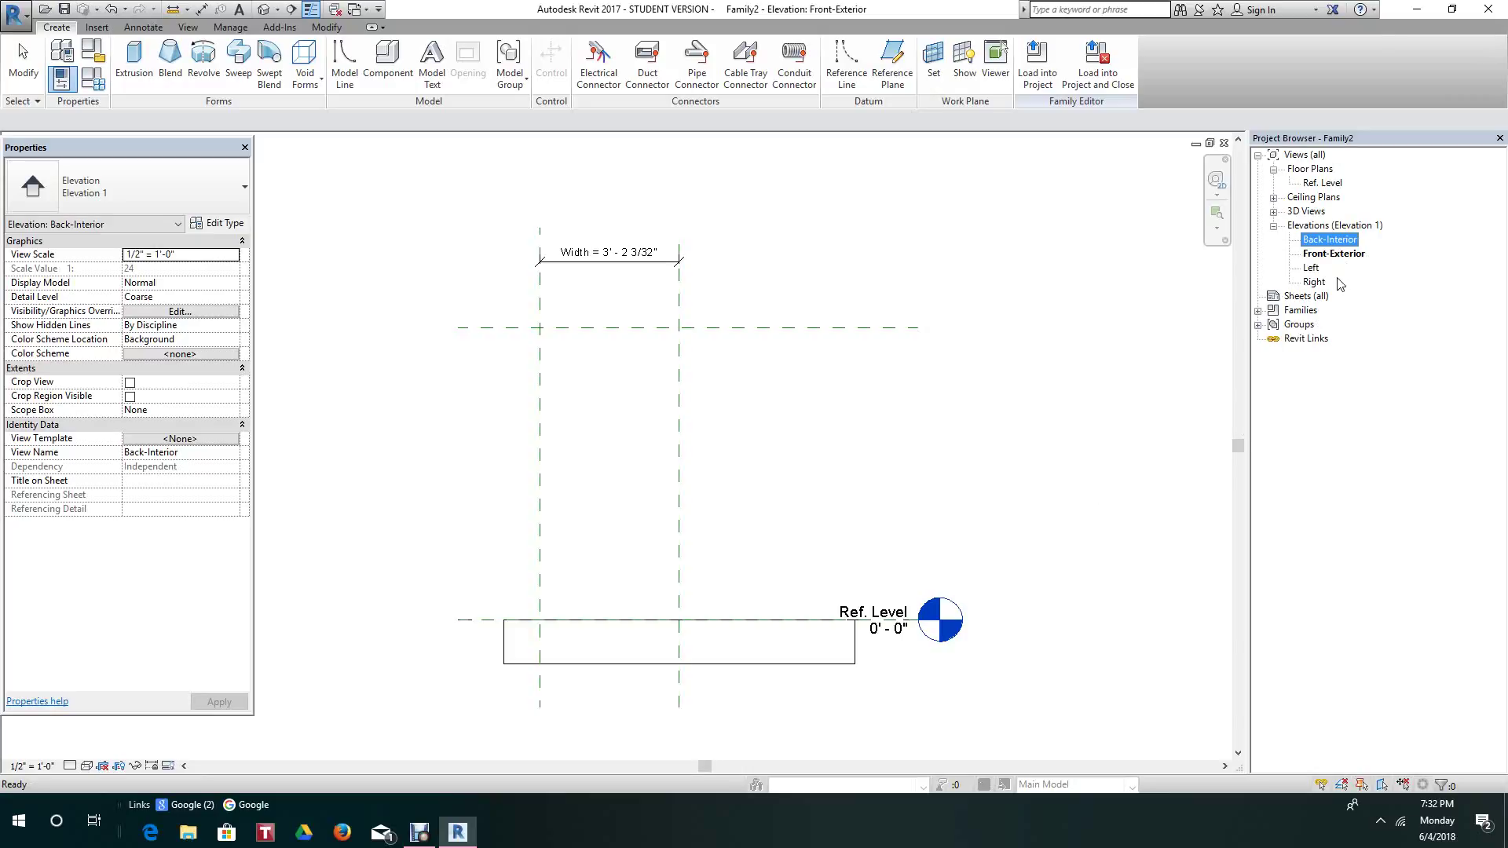
# - In the Front-Exterior elevation, set the work plane to Reference Plane : Midplane
pyautogui.doubleClick(1322, 259)
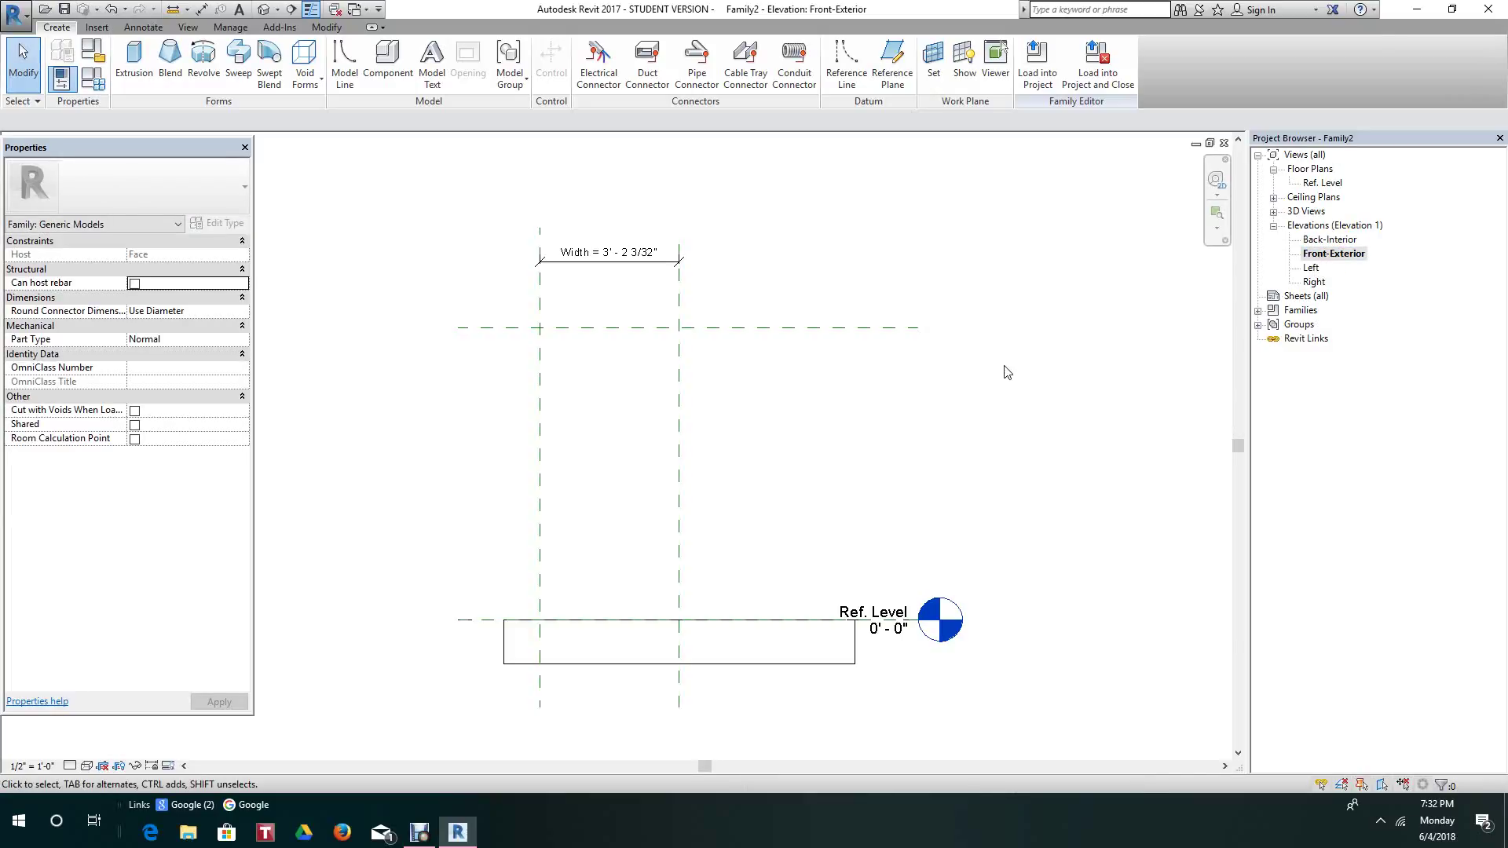
pyautogui.moveTo(1004, 380)
pyautogui.mouseDown(button='middle')
pyautogui.moveTo(1019, 338)
pyautogui.moveTo(997, 390)
pyautogui.moveTo(1000, 366)
pyautogui.mouseUp(button='middle')
pyautogui.scroll(-1, 1013, 339)
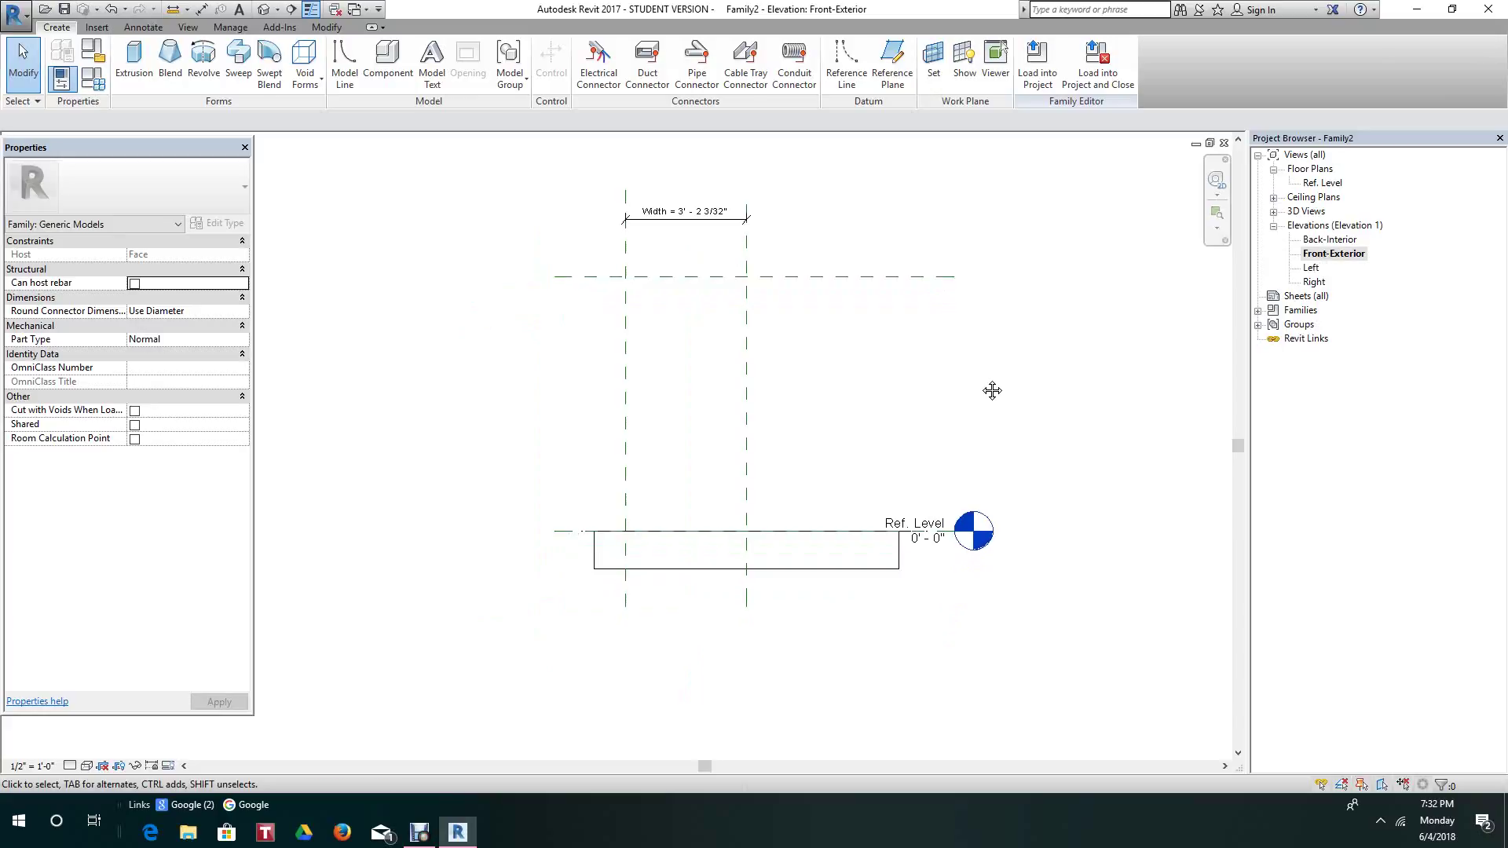
pyautogui.moveTo(992, 390); pyautogui.dragTo(992, 394, button='middle')
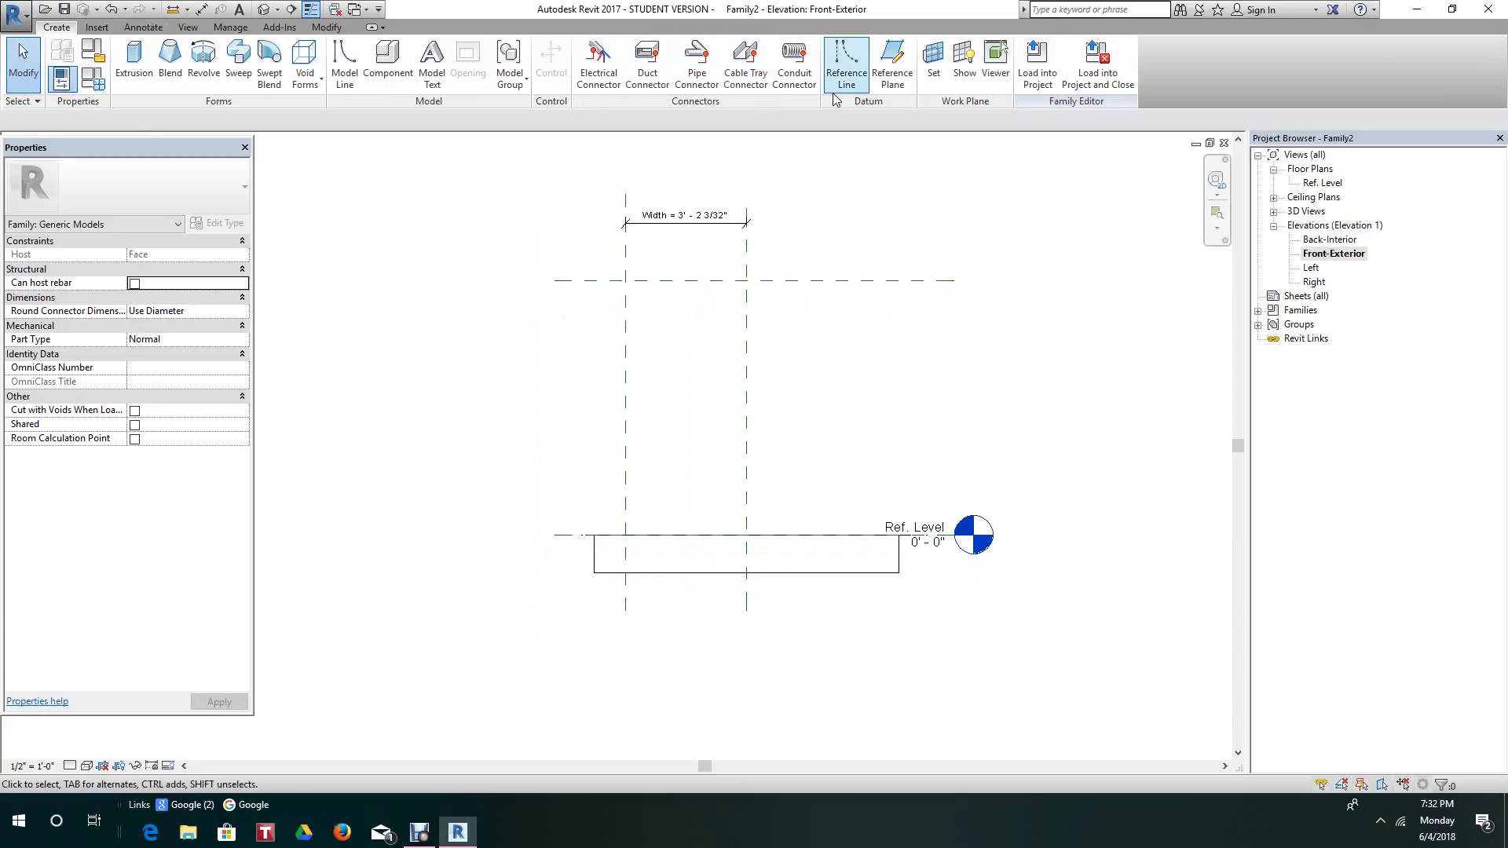
pyautogui.click(931, 55)
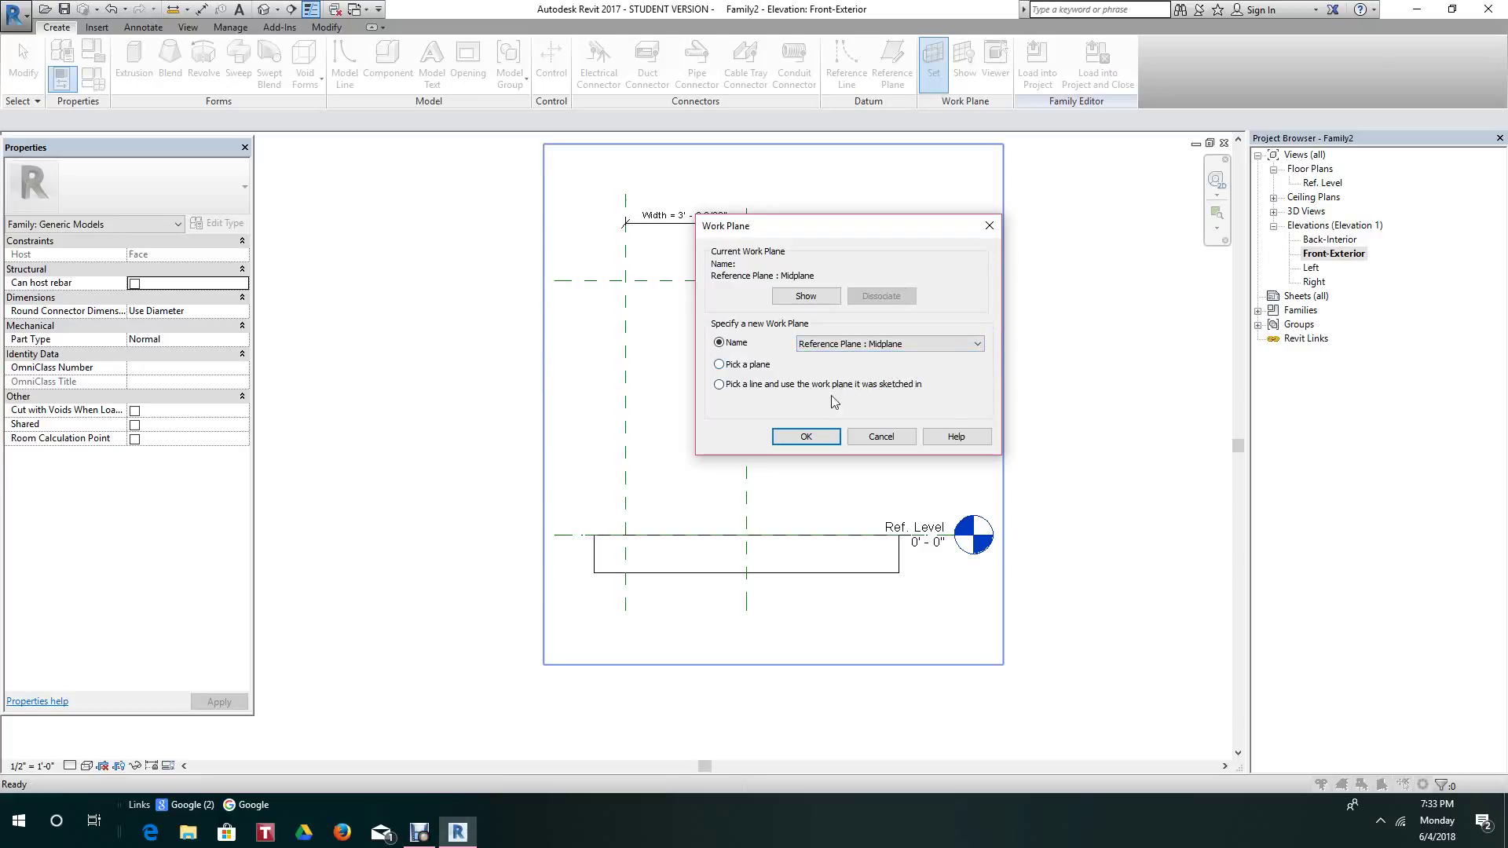
pyautogui.click(978, 343)
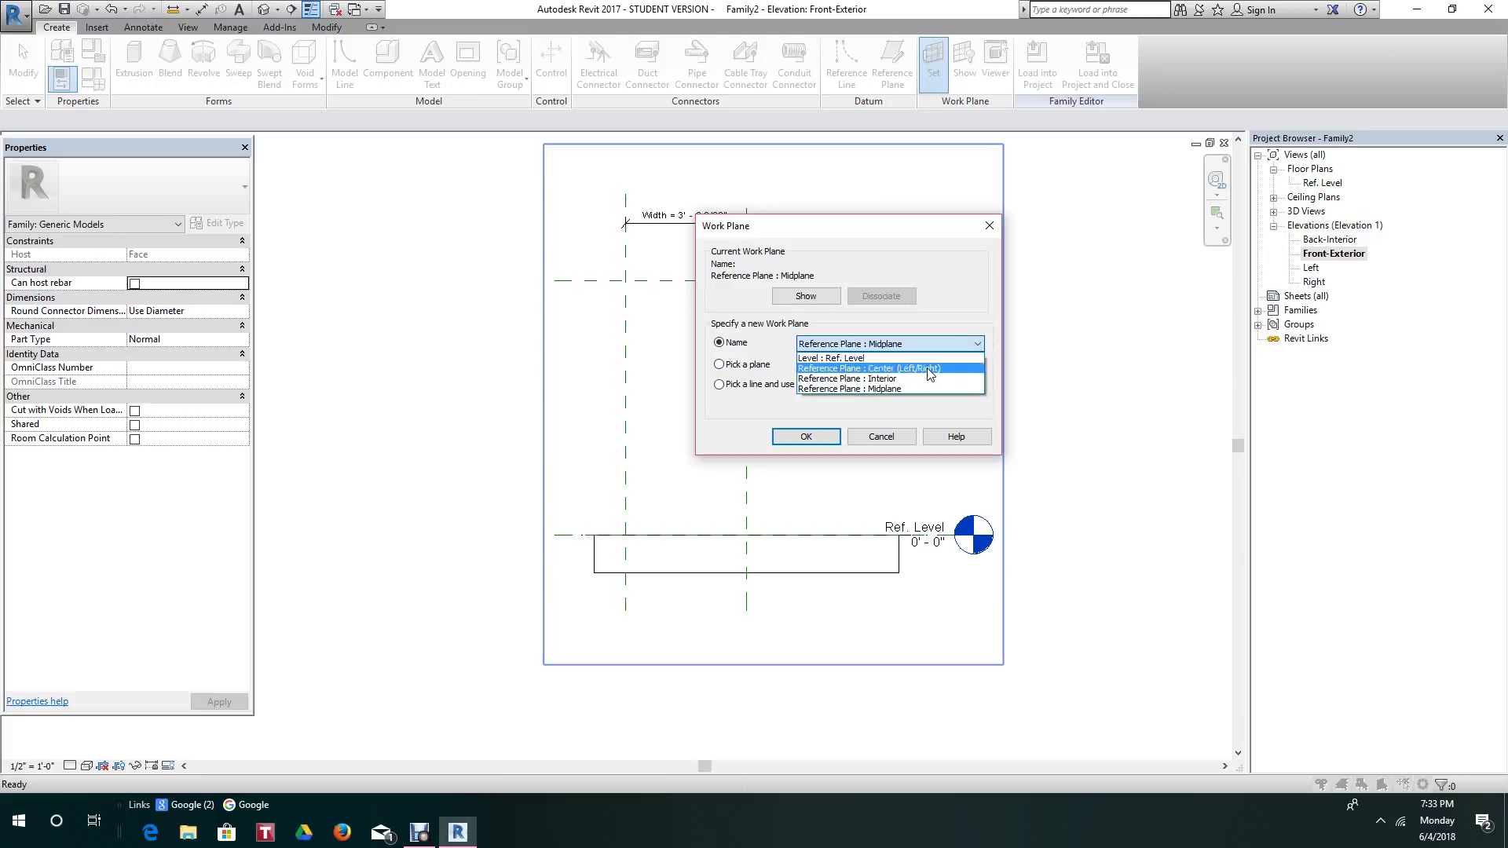
pyautogui.click(895, 390)
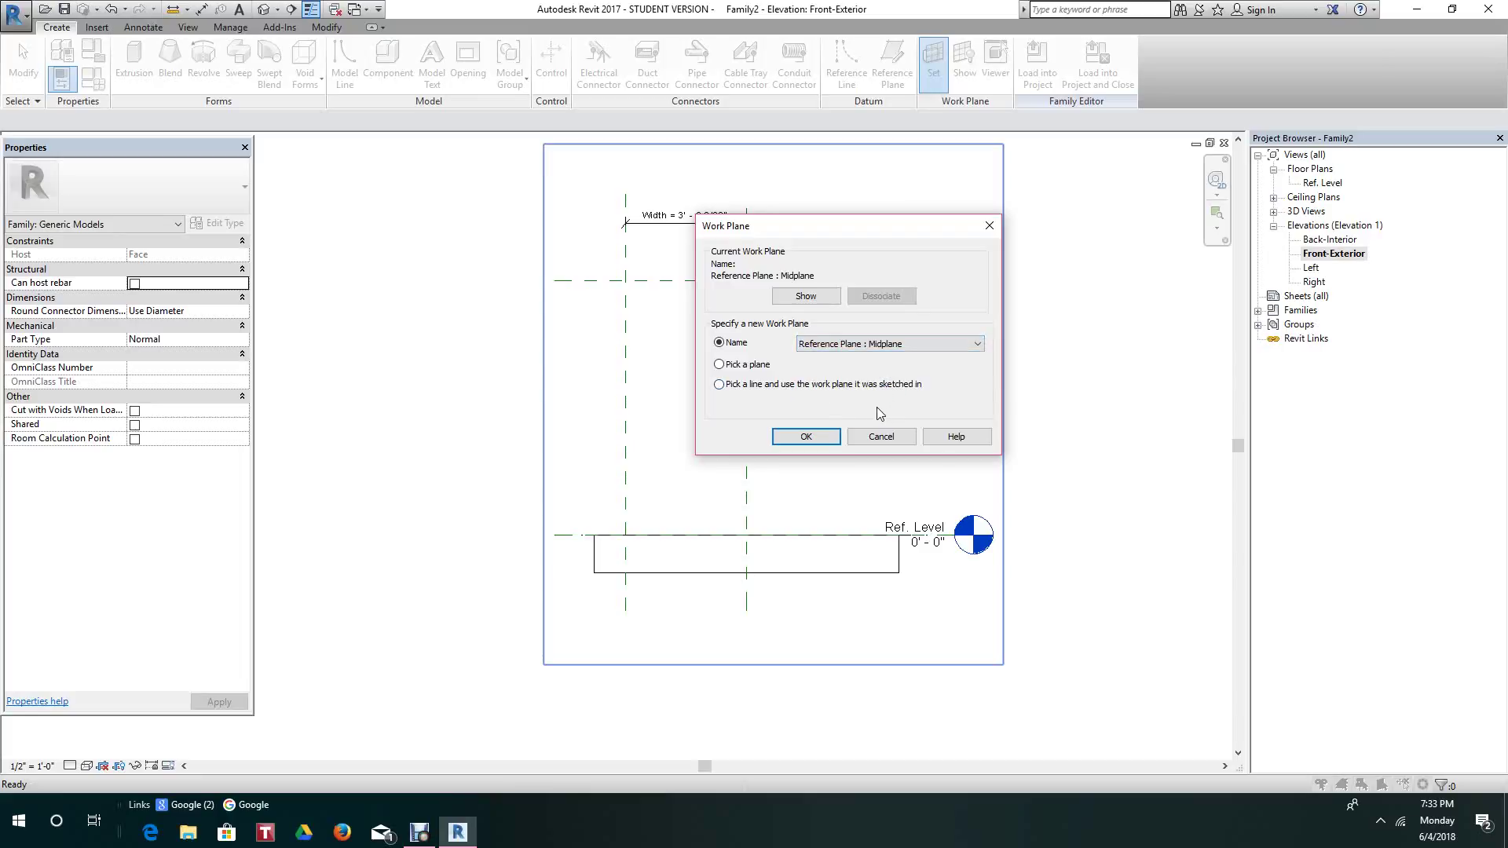
pyautogui.click(809, 438)
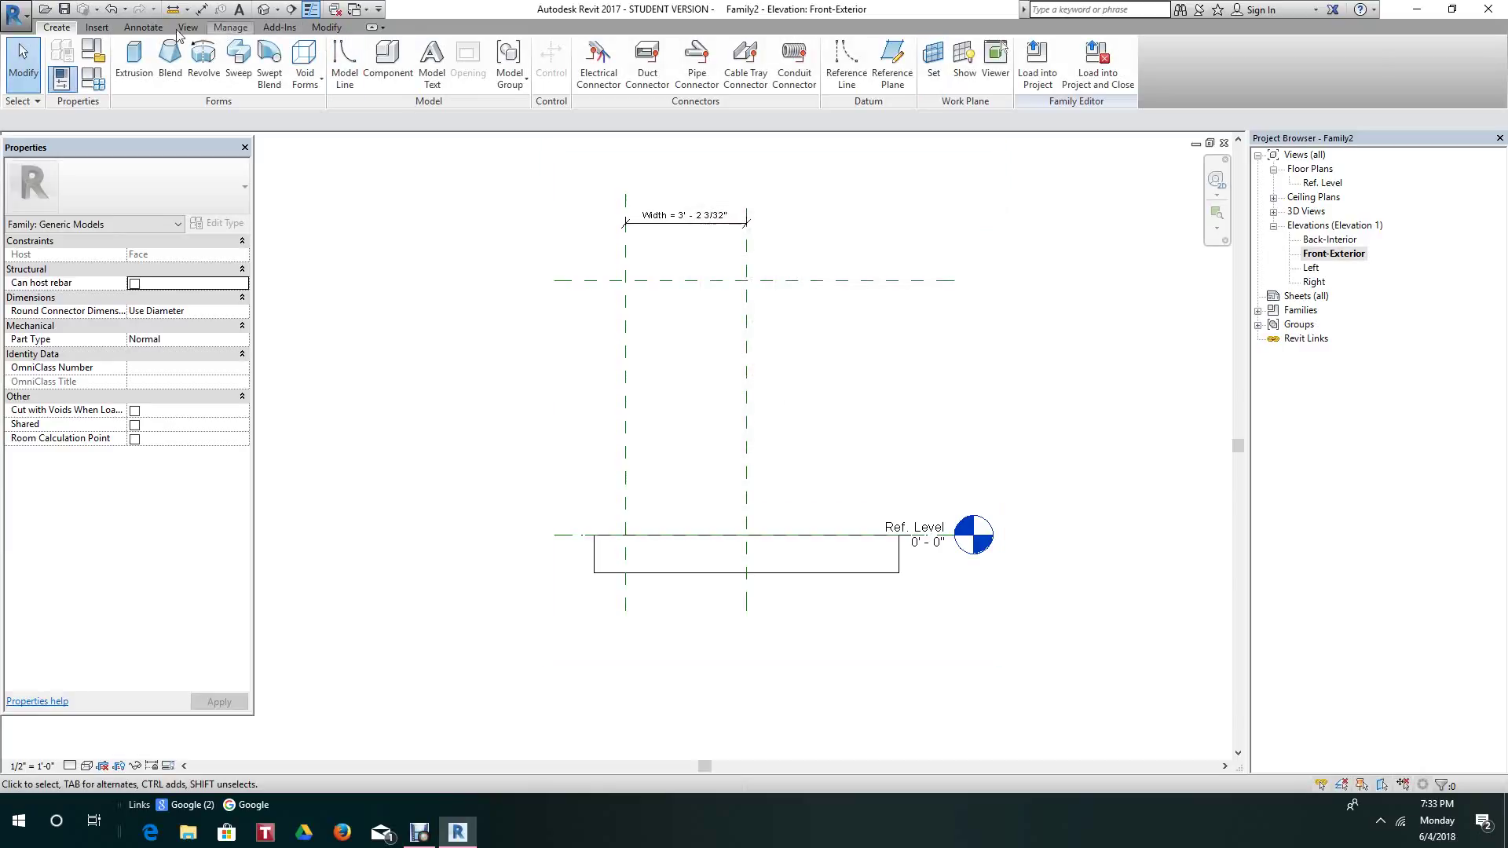
# - Start an Extrusion and sketch a rectangle filling the area between the two vertical reference planes, from the upper horizontal plane down to Ref. Level
pyautogui.click(131, 54)
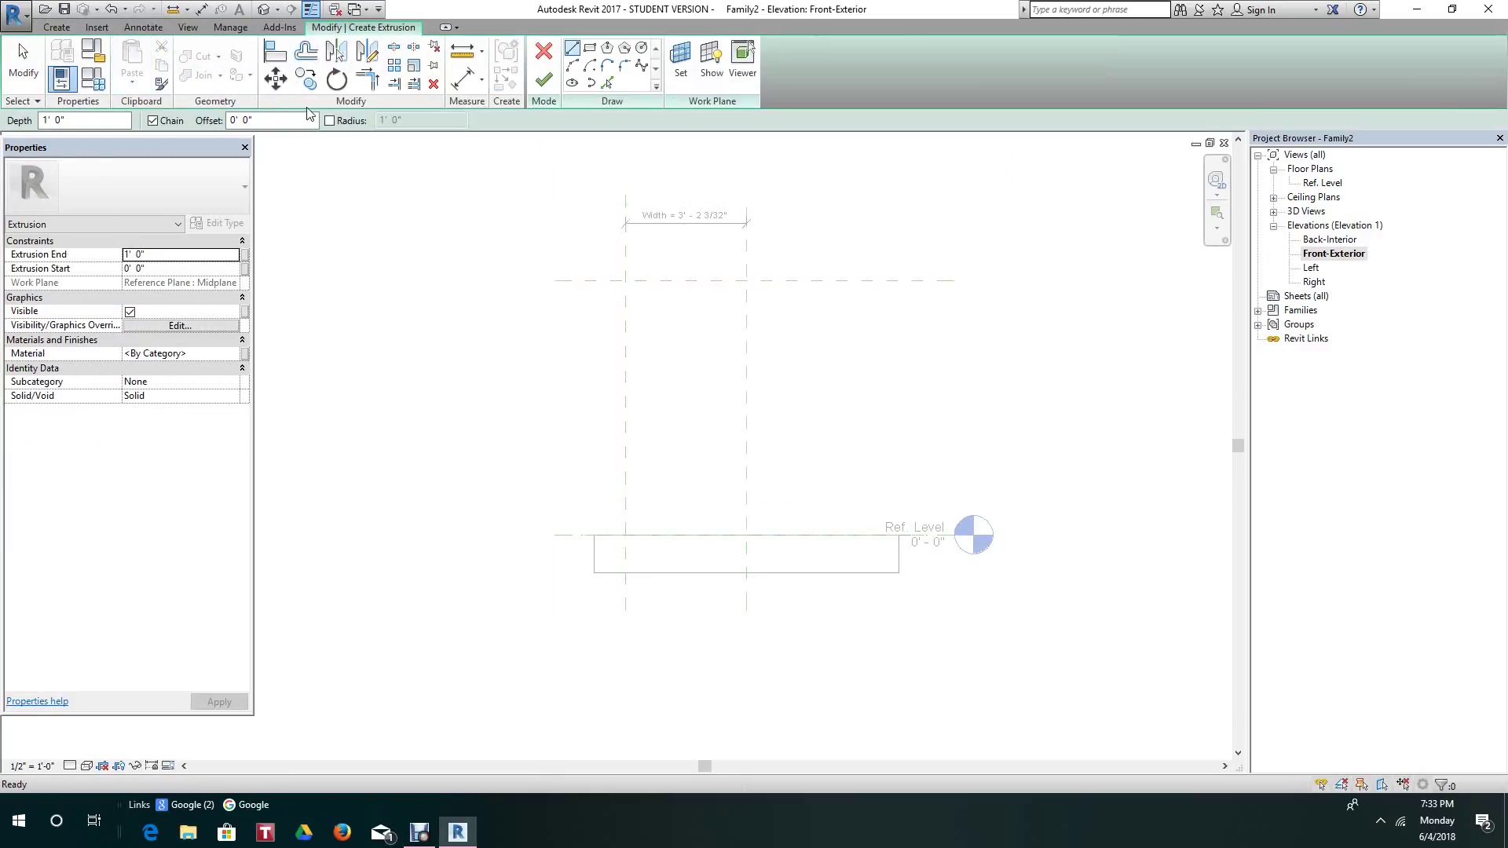
pyautogui.click(588, 52)
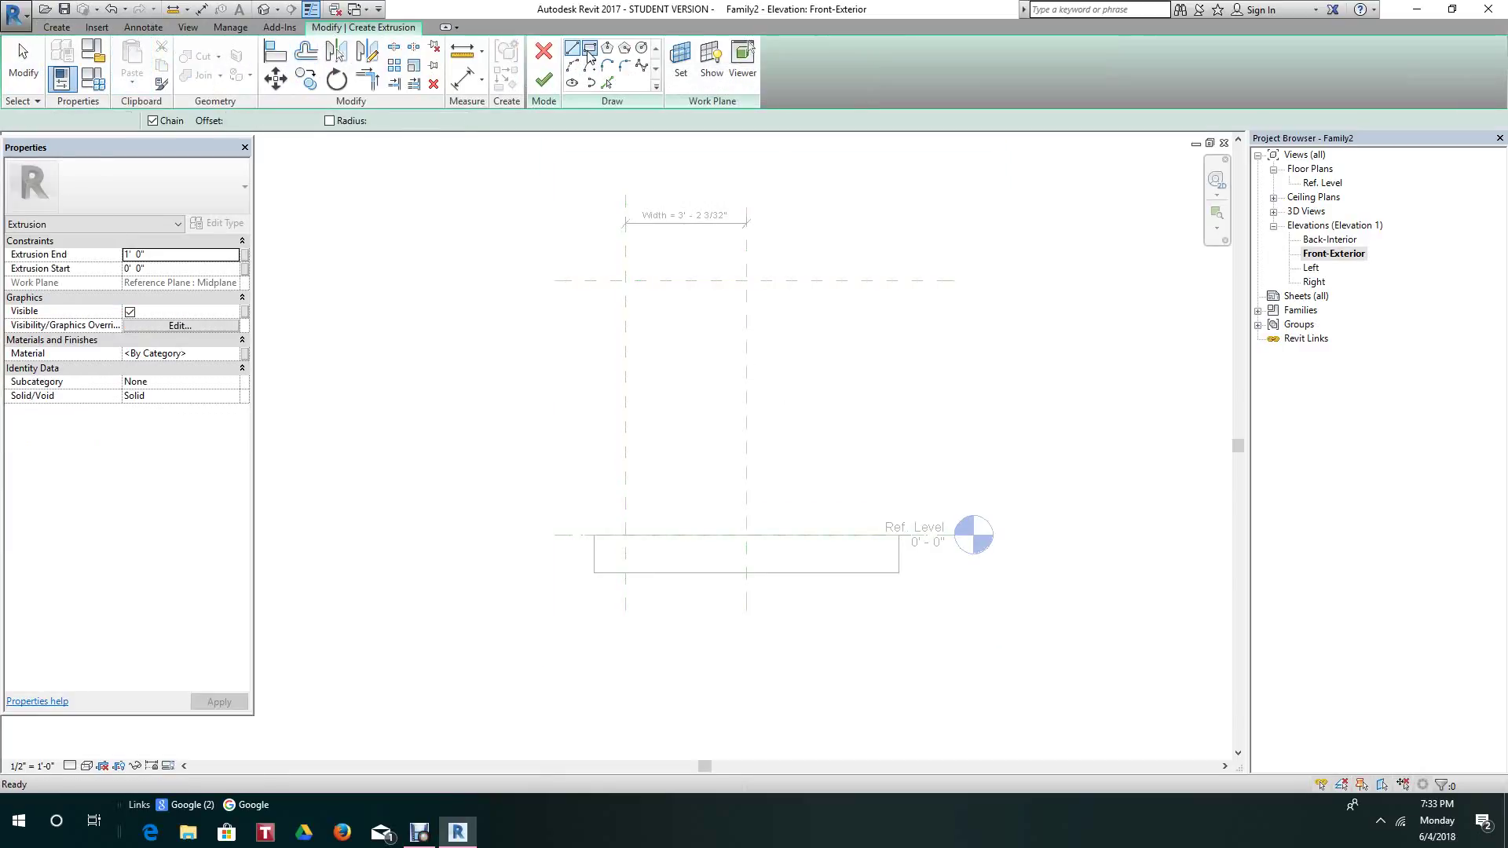
pyautogui.click(625, 280)
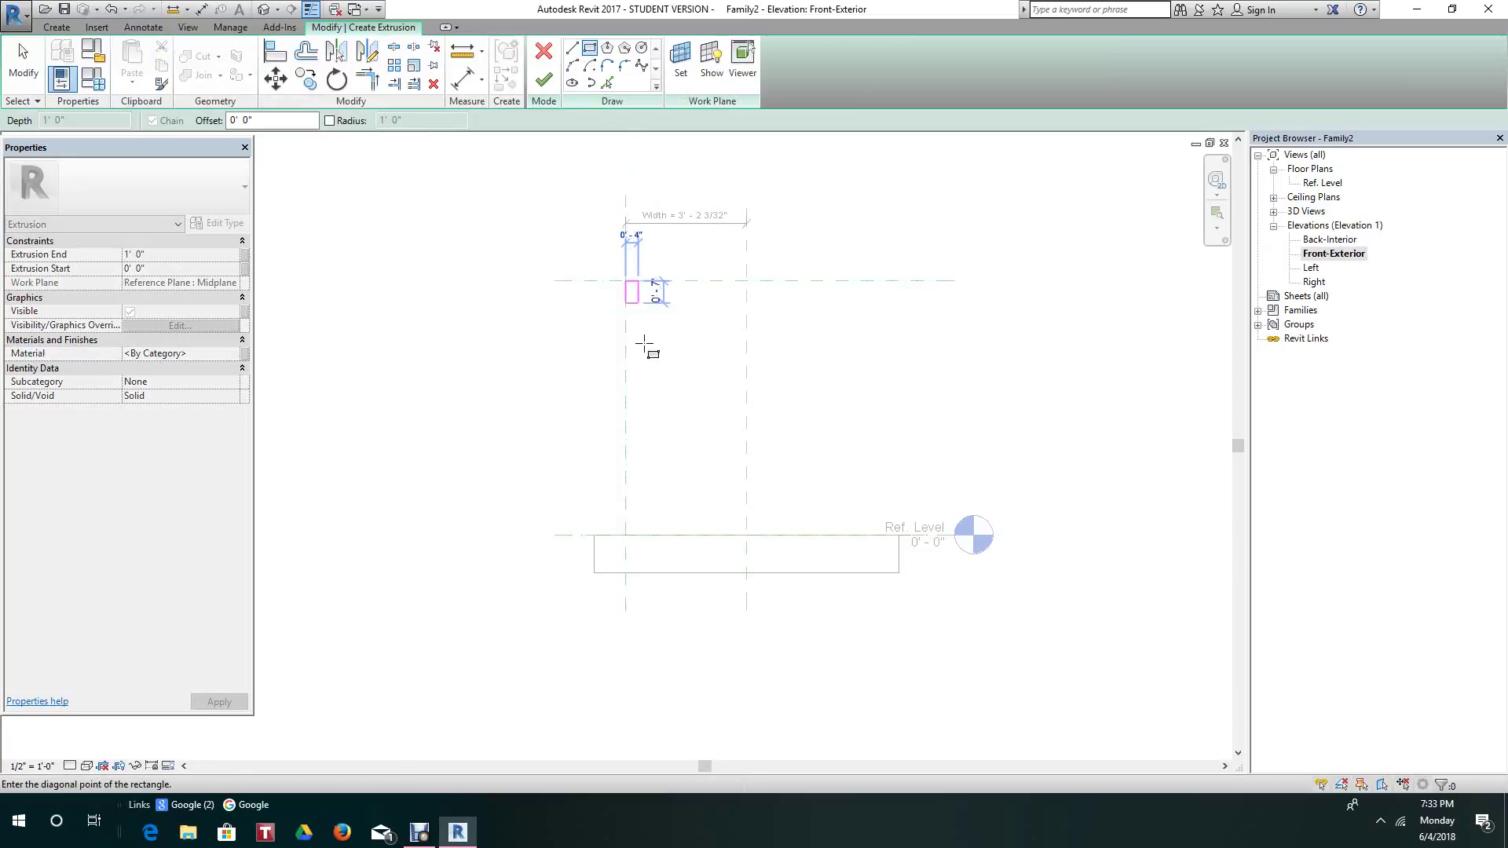
pyautogui.click(746, 535)
# - Lock all four sides of the rectangular extrusion sketch to their adjoining reference planes and level
pyautogui.click(729, 304)
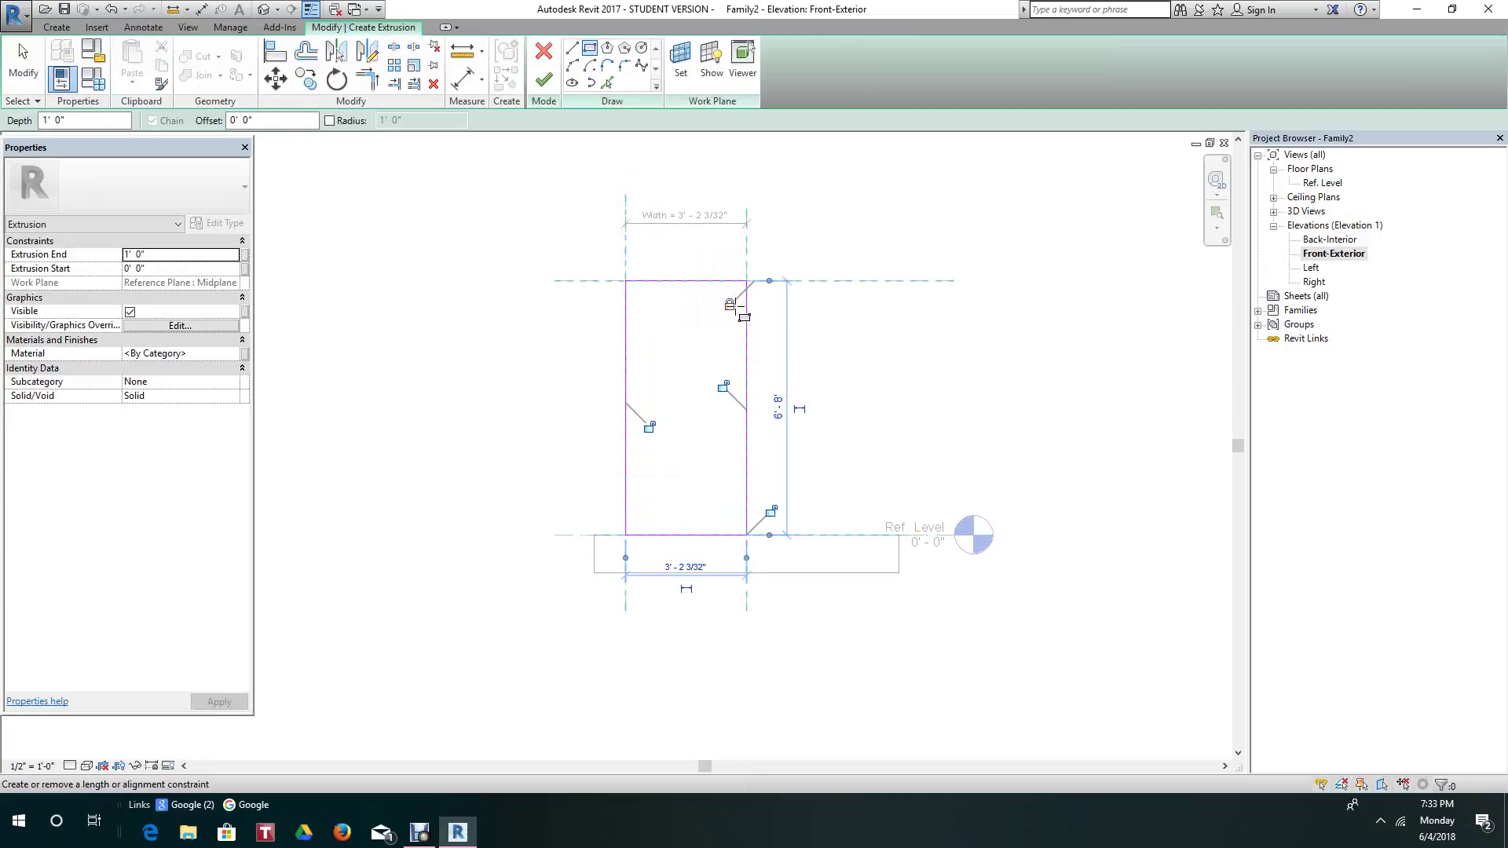
pyautogui.click(723, 386)
pyautogui.click(649, 428)
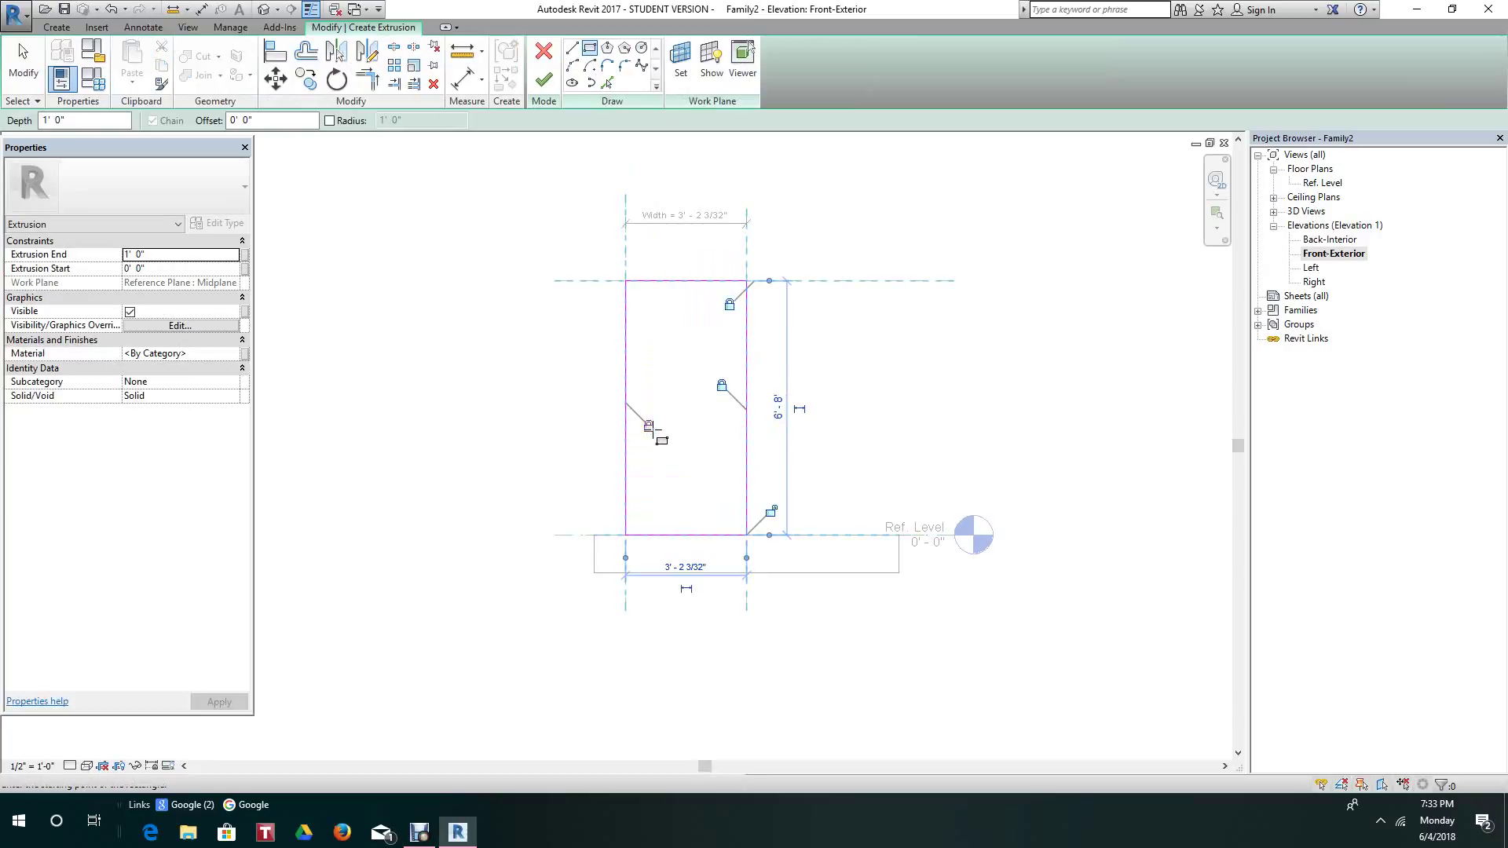
pyautogui.click(771, 512)
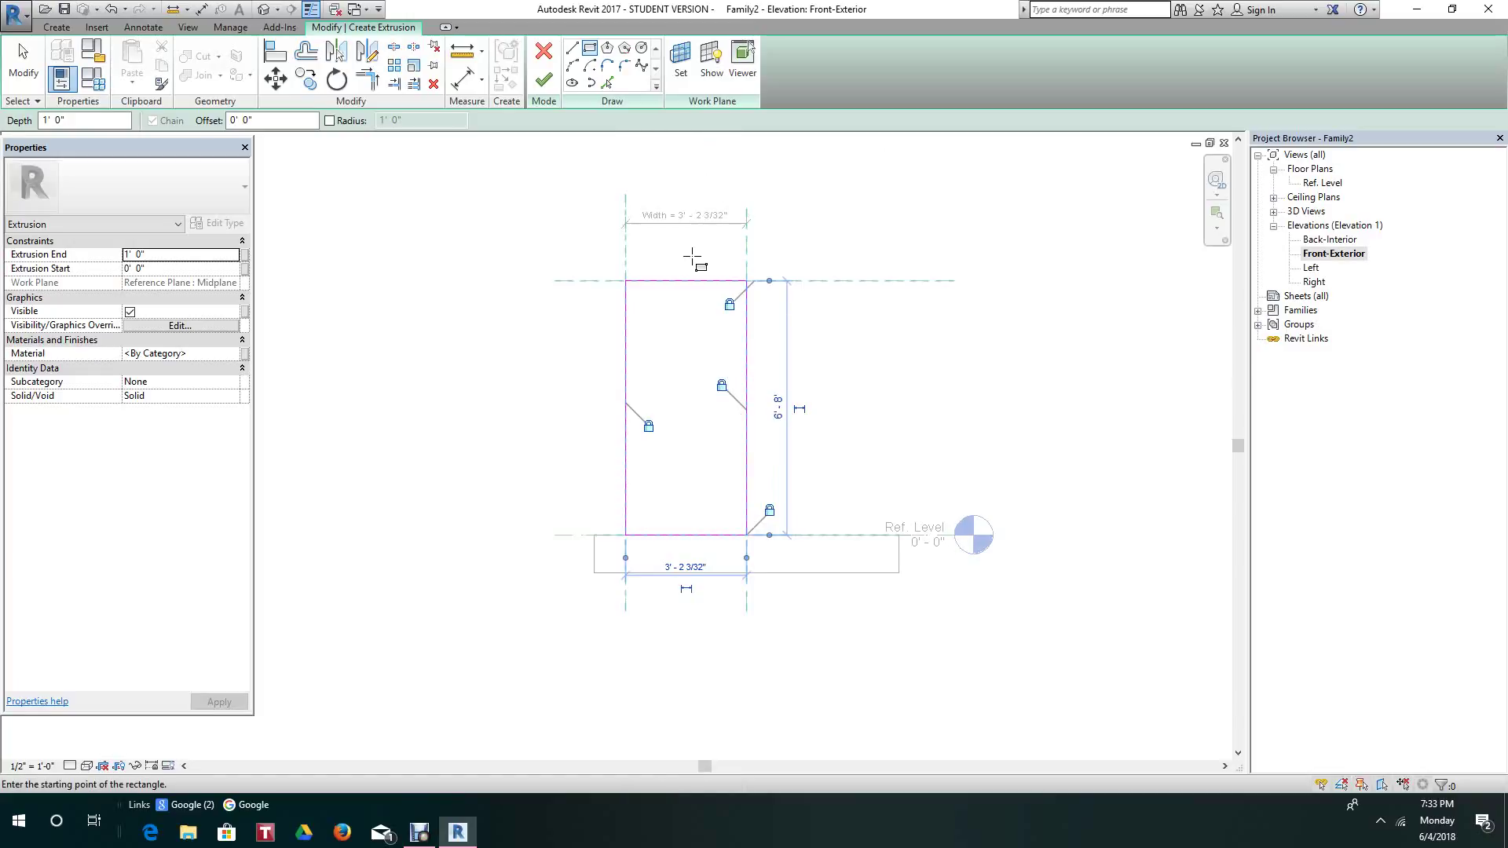
pyautogui.scroll(2, 695, 258)
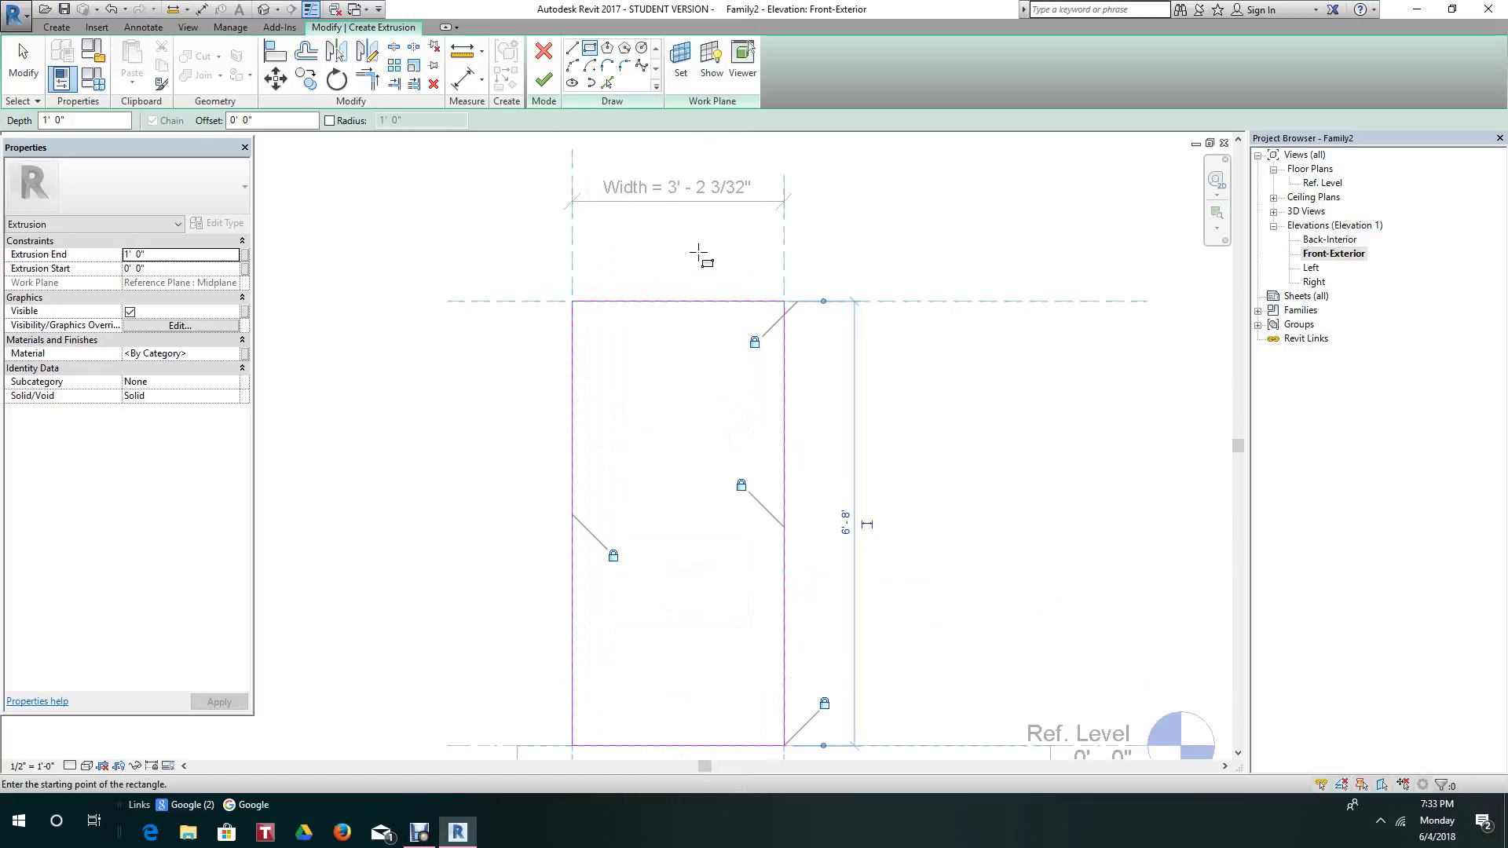
pyautogui.scroll(1, 703, 251)
pyautogui.scroll(-1, 703, 253)
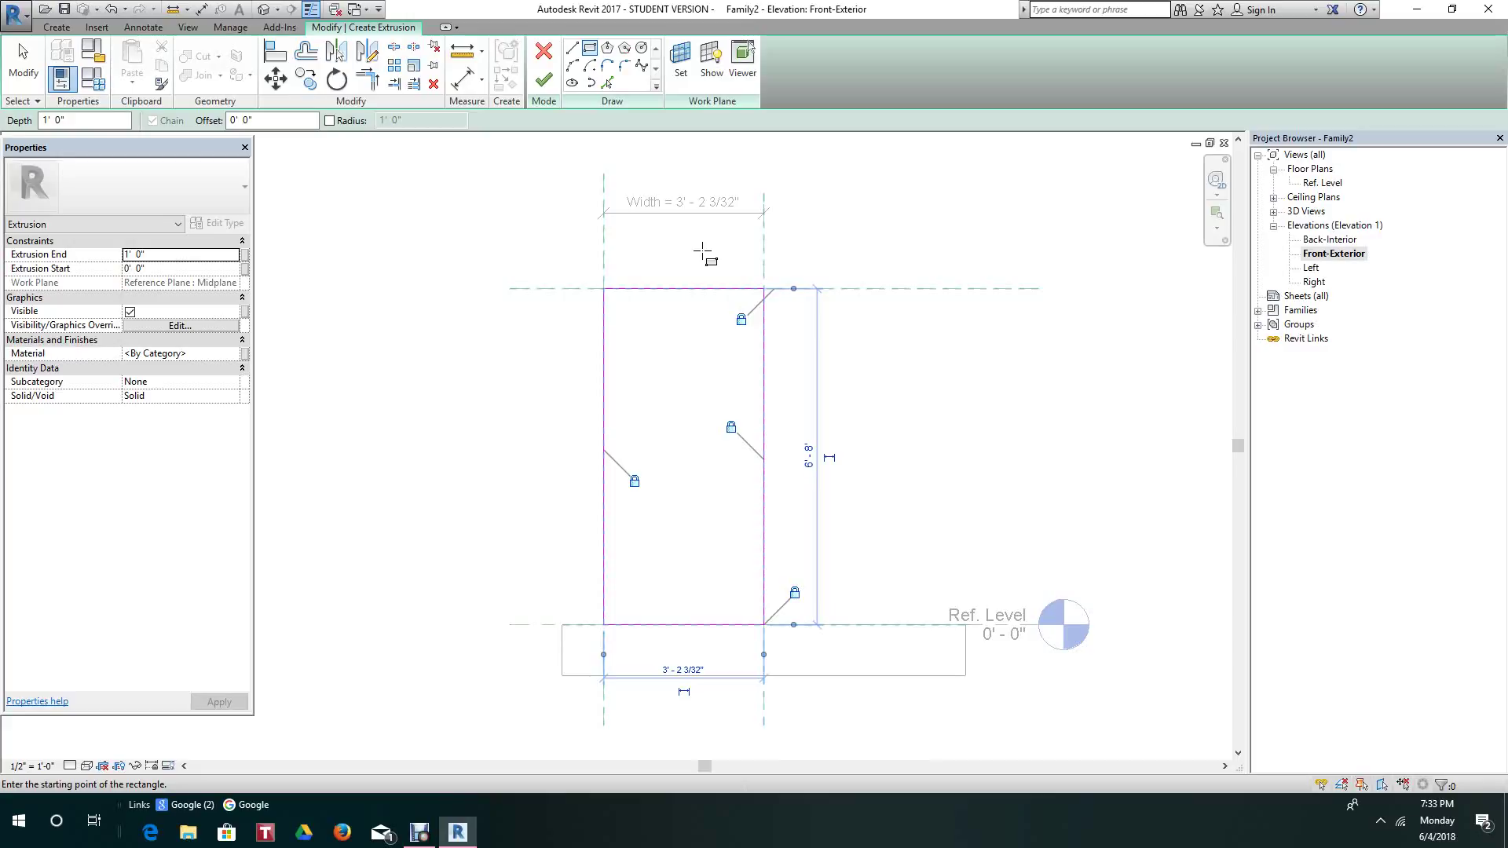
pyautogui.scroll(-1, 705, 251)
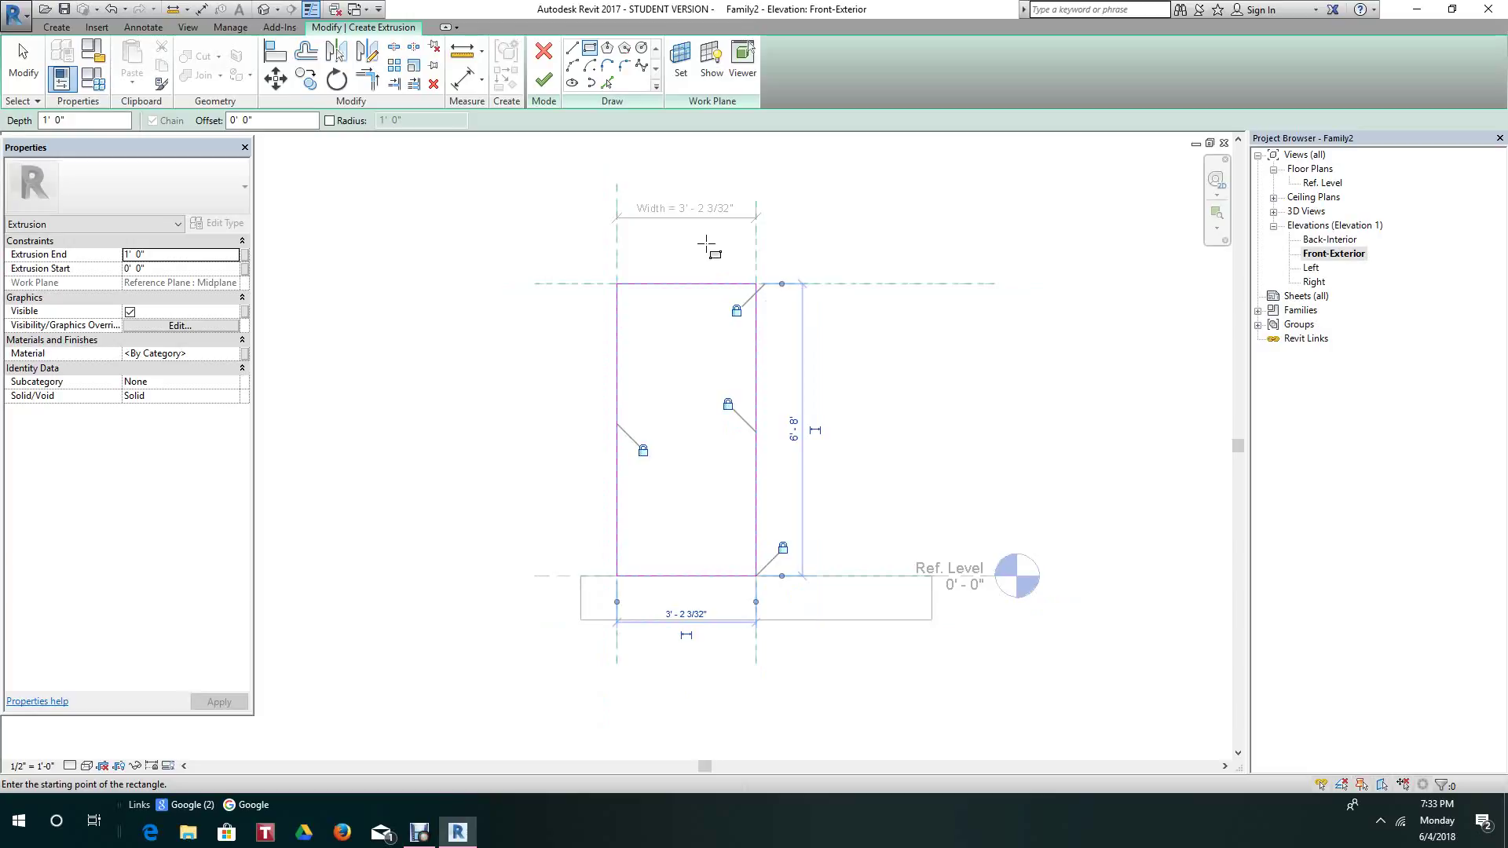
pyautogui.scroll(-1, 765, 323)
pyautogui.scroll(2, 816, 329)
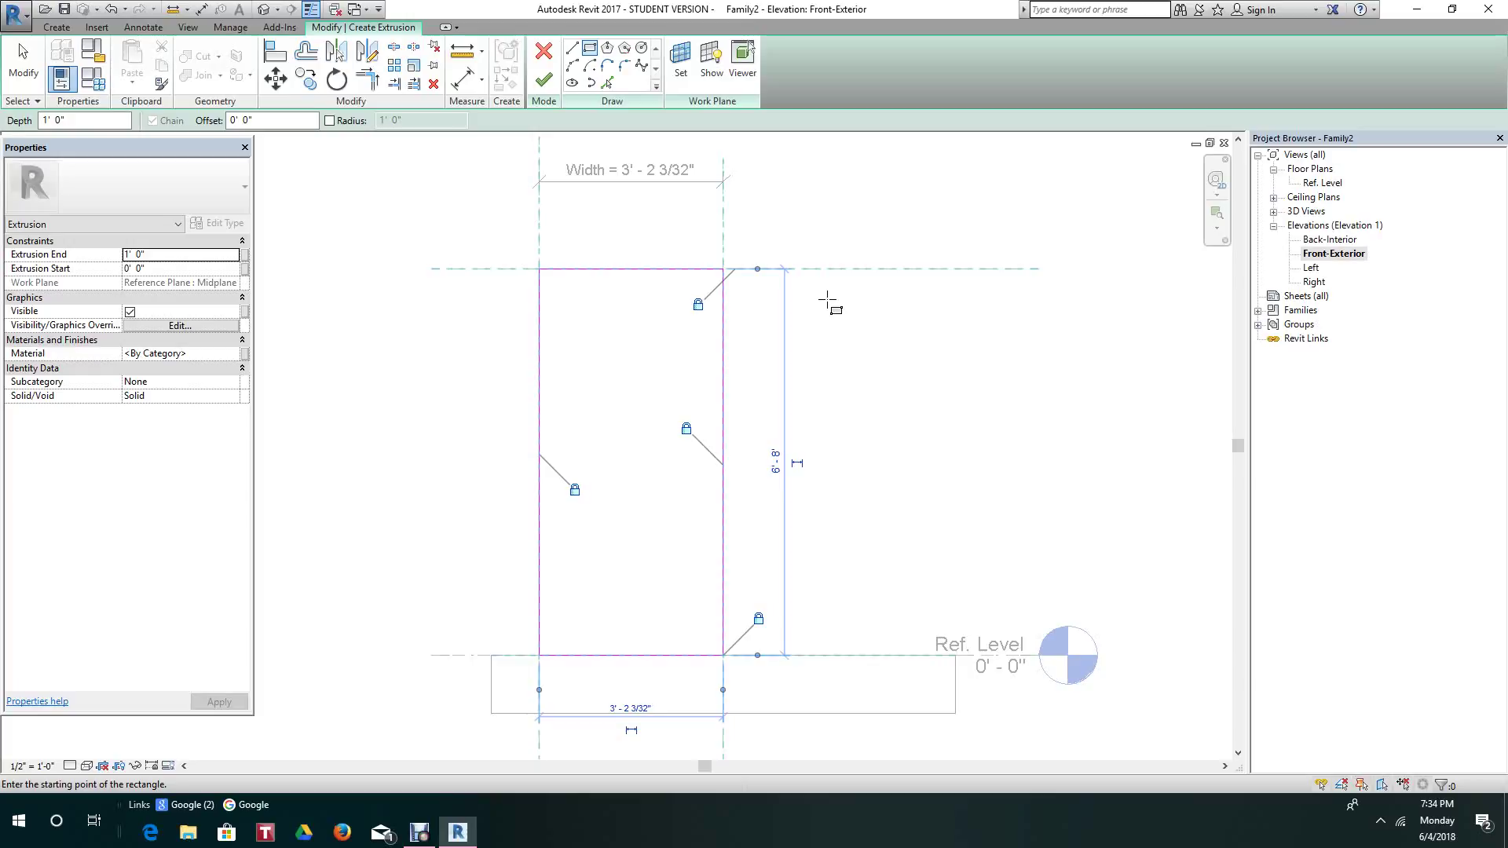
pyautogui.moveTo(909, 337); pyautogui.dragTo(862, 275, button='middle')
pyautogui.scroll(-1, 889, 316)
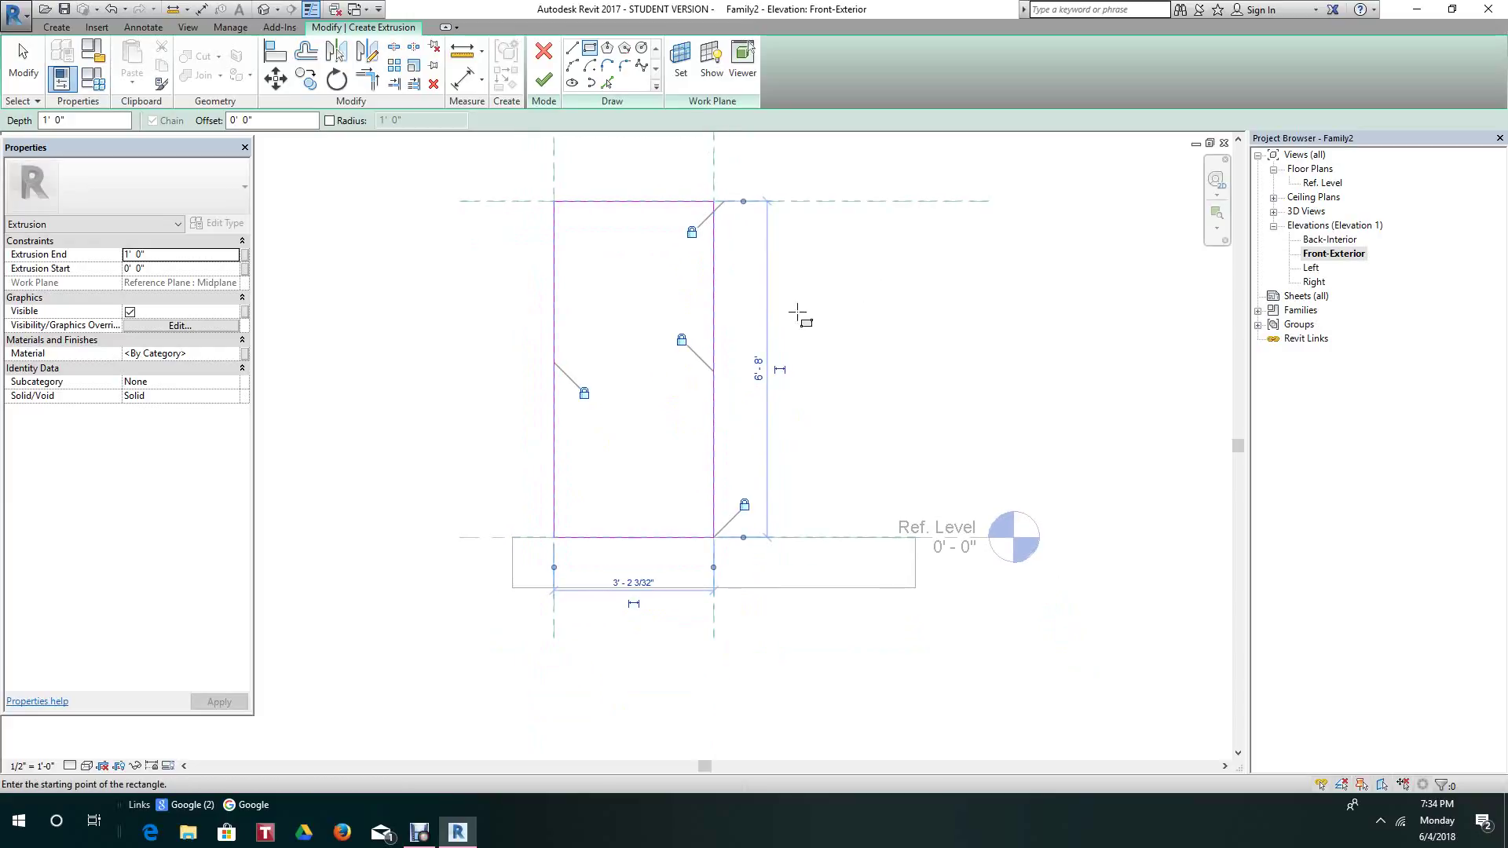
pyautogui.scroll(-1, 797, 315)
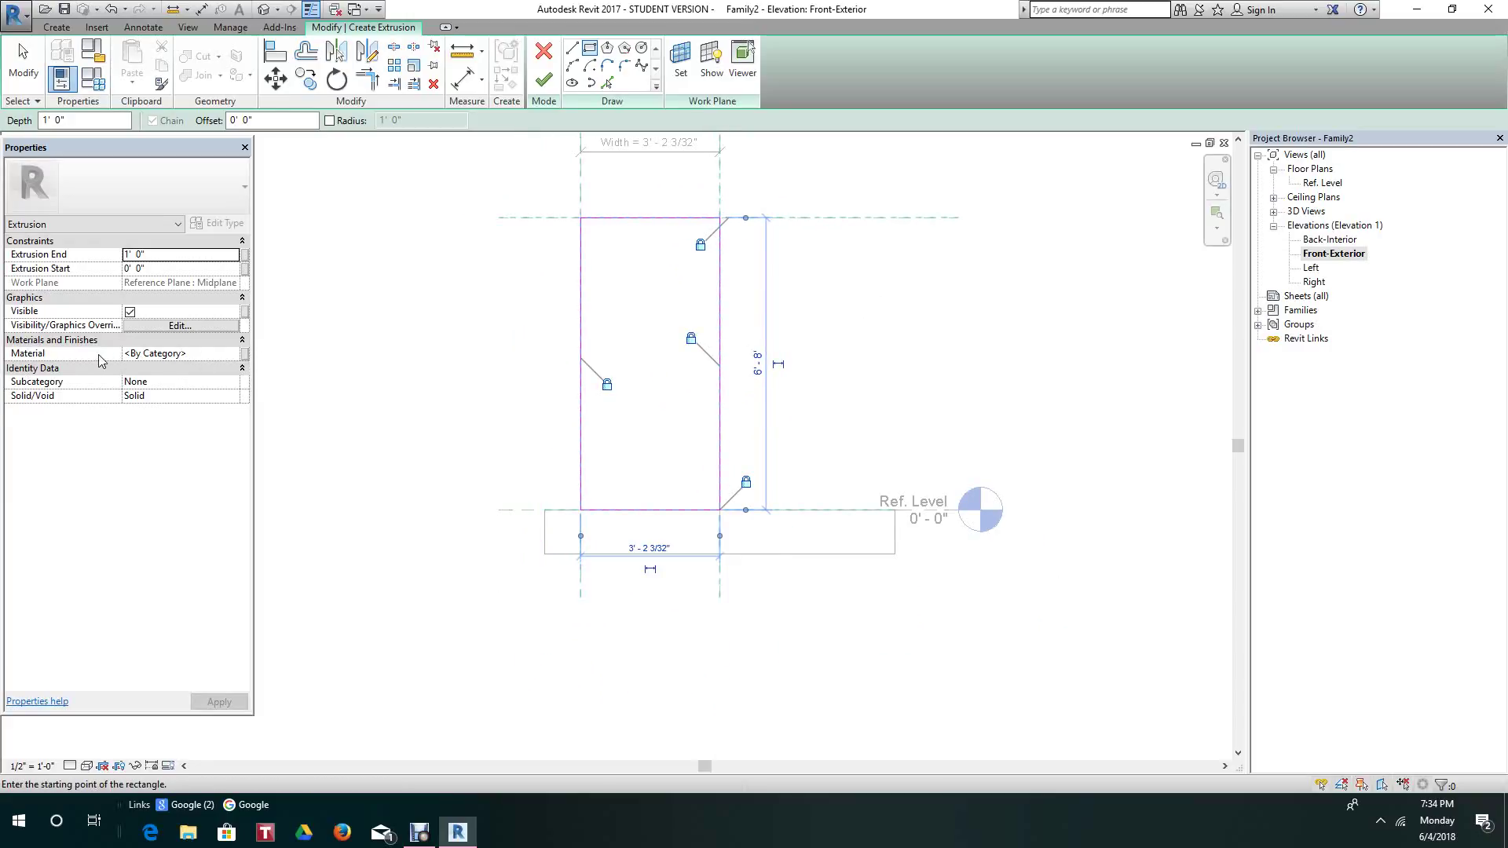
# - Associate the extrusion's Material property with the Panel Exterior family parameter
pyautogui.click(245, 355)
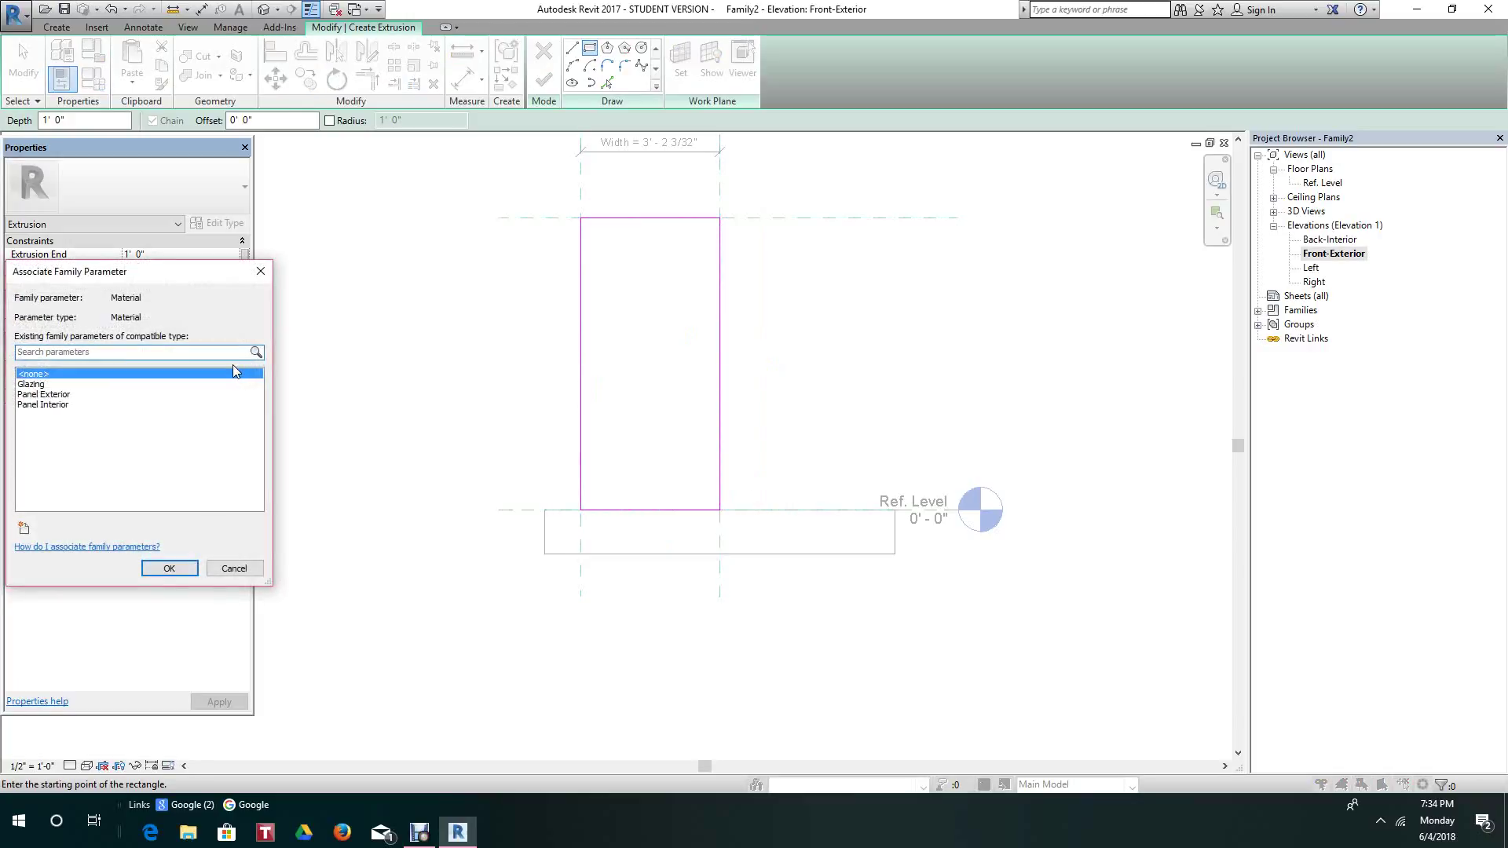
pyautogui.click(64, 395)
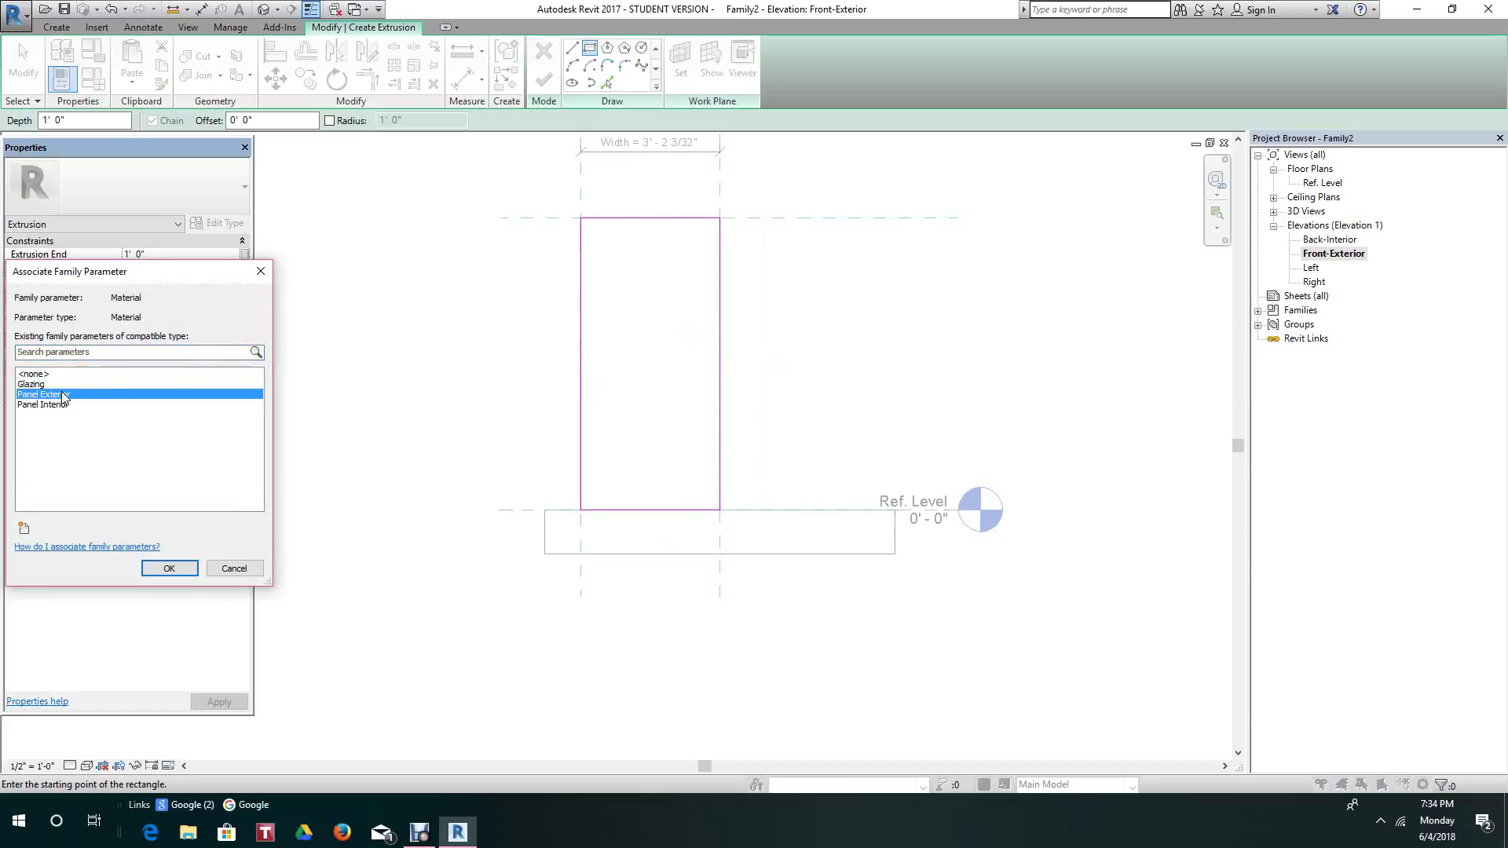
pyautogui.click(169, 570)
pyautogui.click(170, 569)
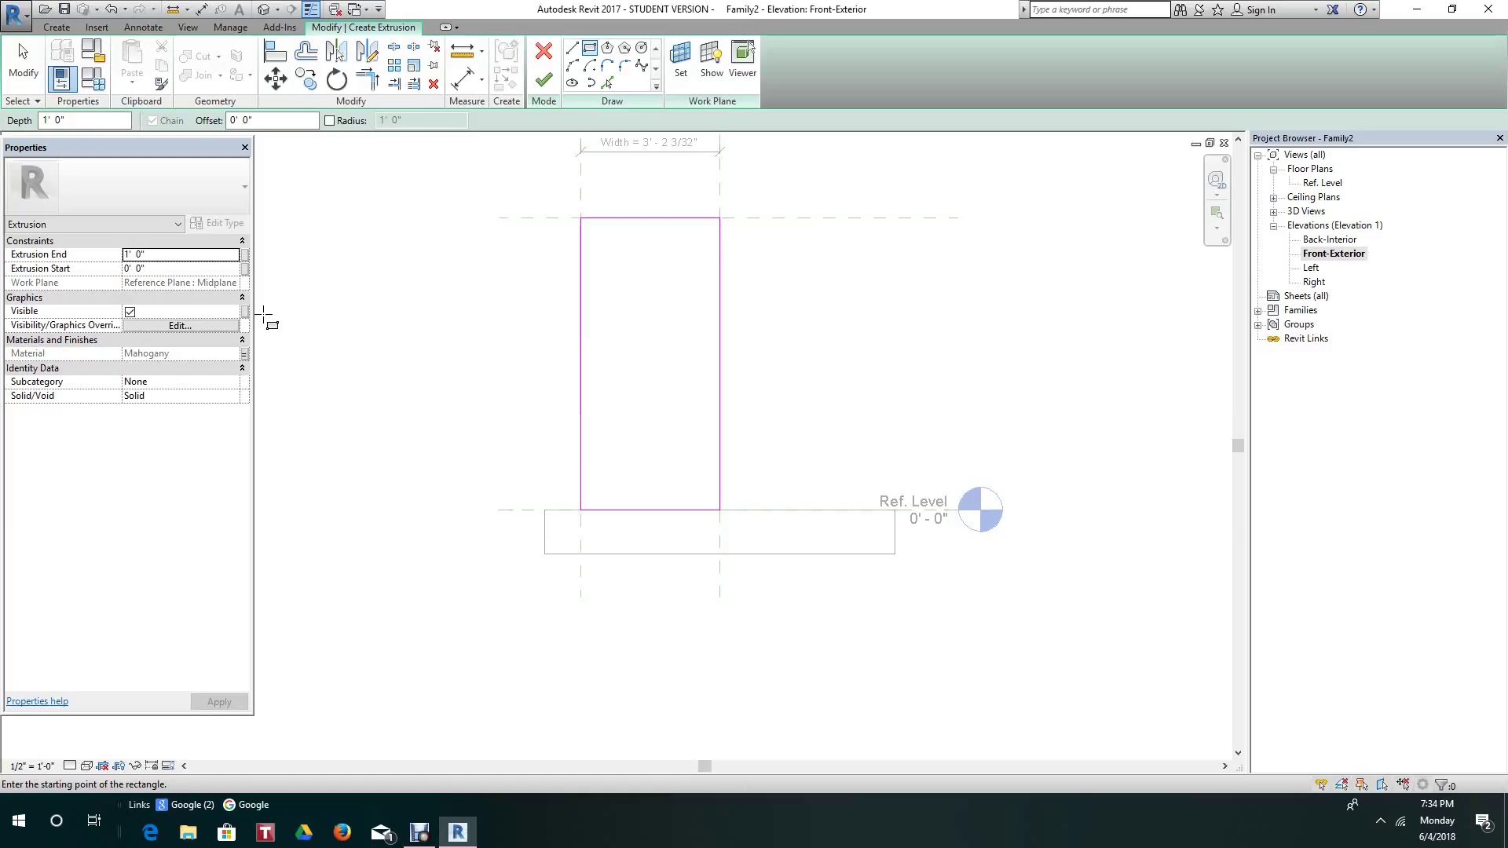
# - Create a type family parameter named Exterior Panel Thickness, grouped under Dimensions, and associate it with the extrusion's Extrusion End
pyautogui.click(245, 256)
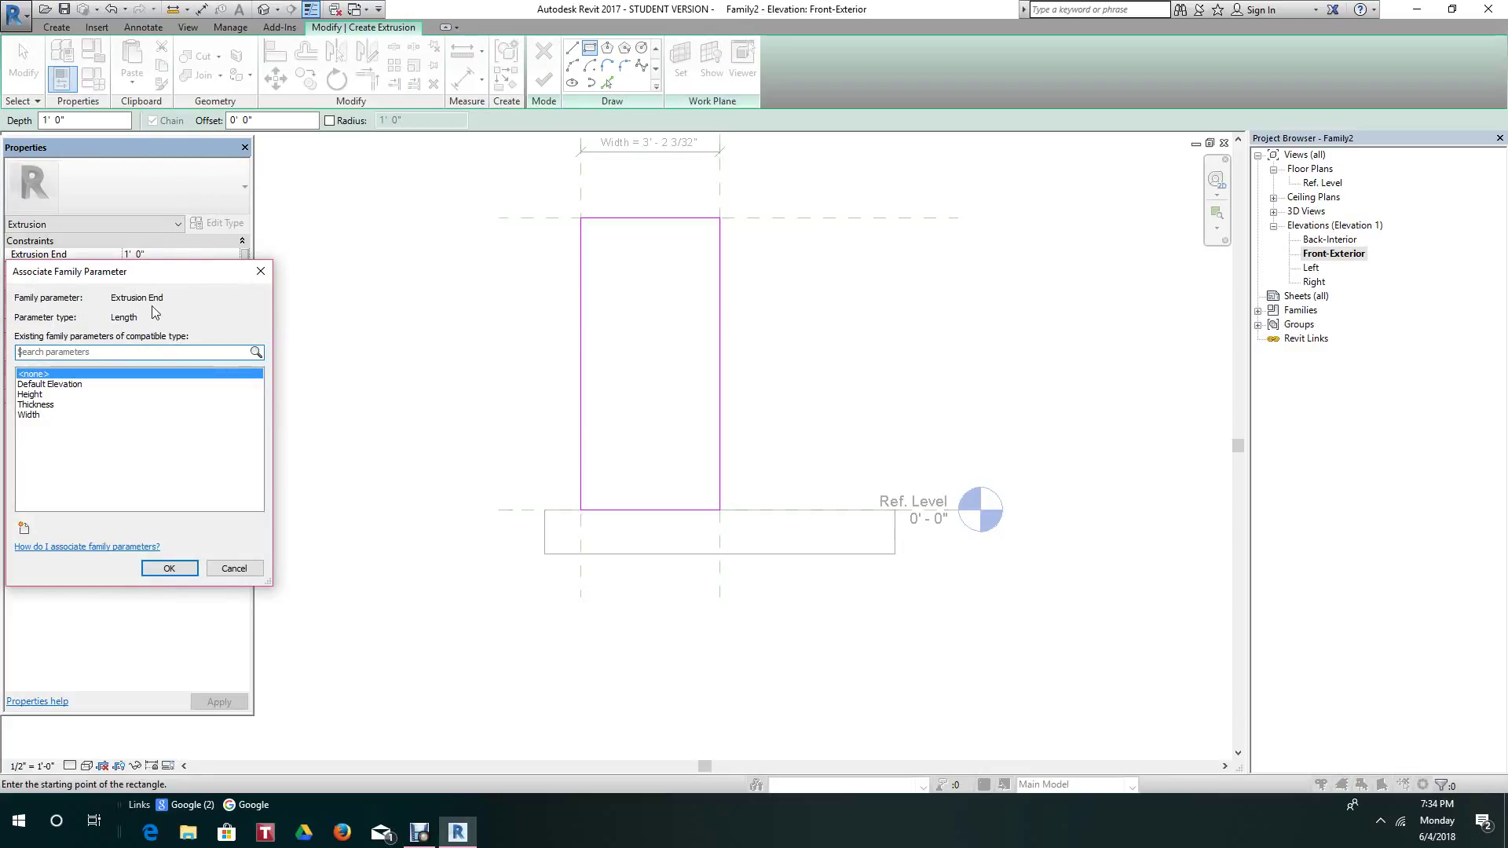
pyautogui.click(24, 531)
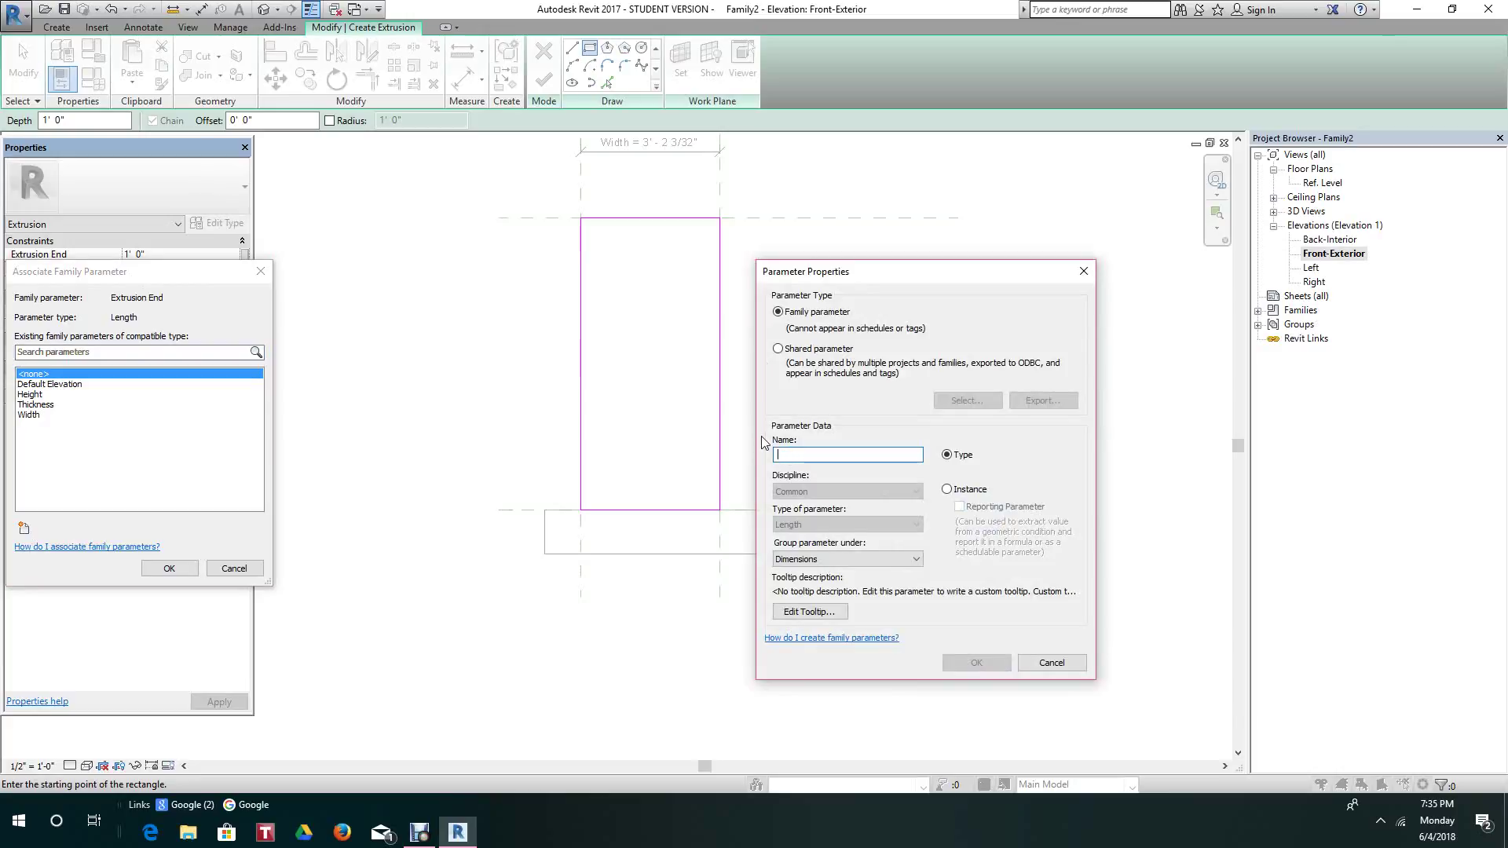
pyautogui.write('Ex')
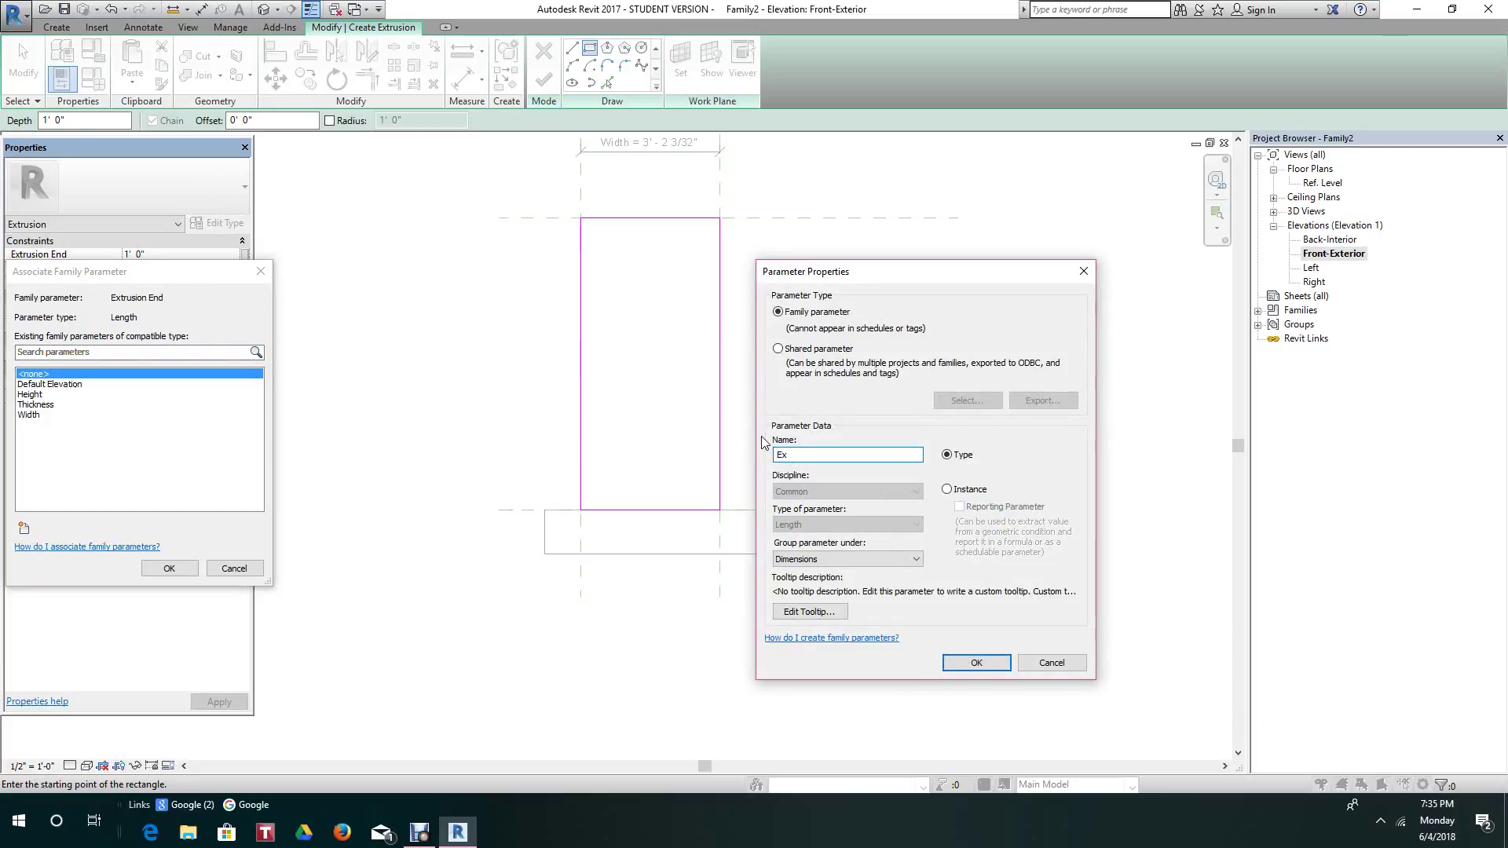
pyautogui.write('terior')
pyautogui.write('Panel Thickness')
pyautogui.click(977, 662)
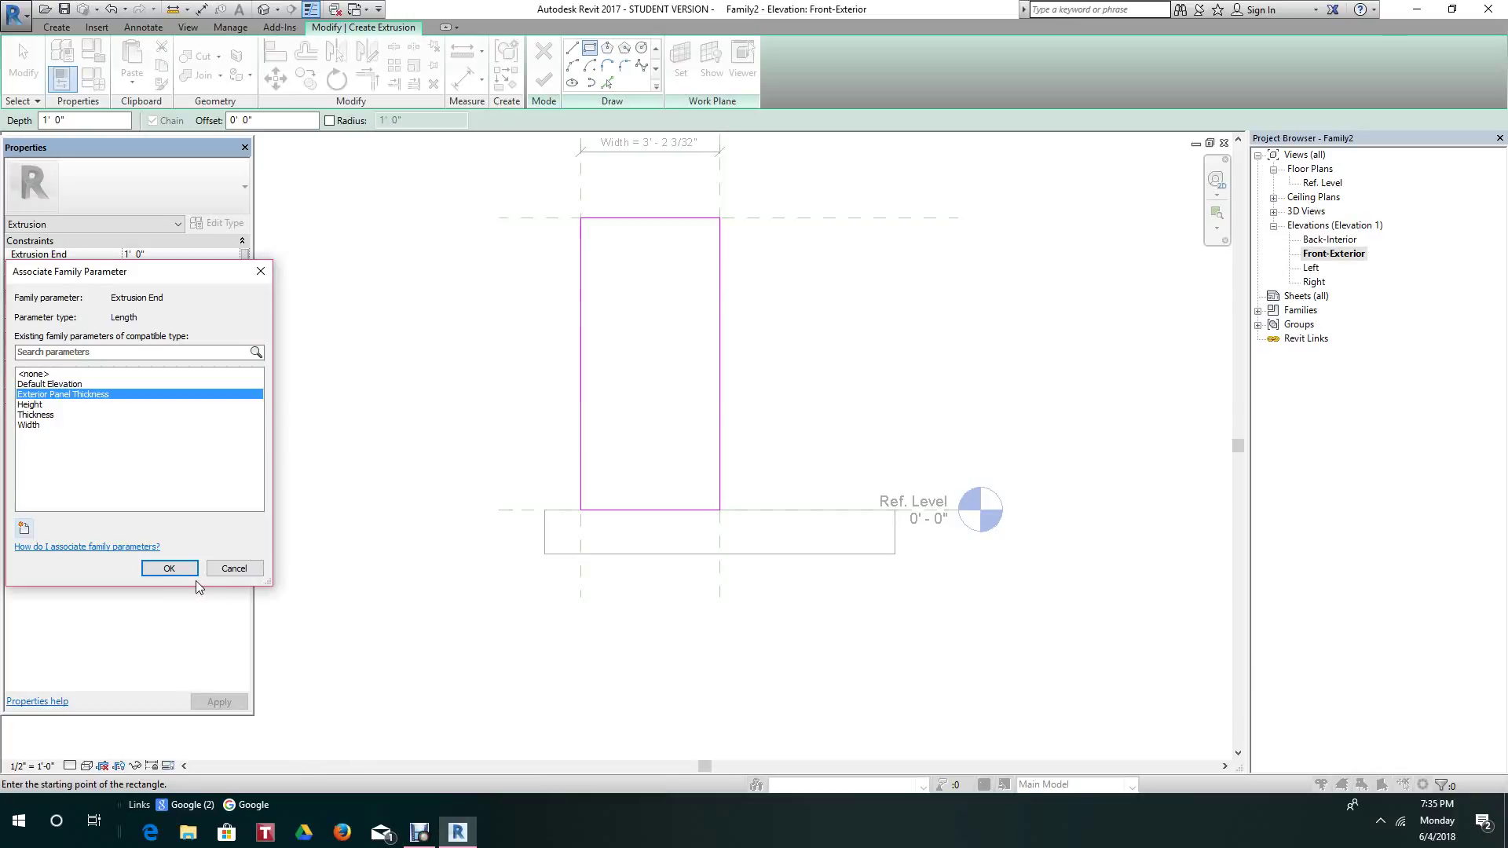
pyautogui.click(168, 569)
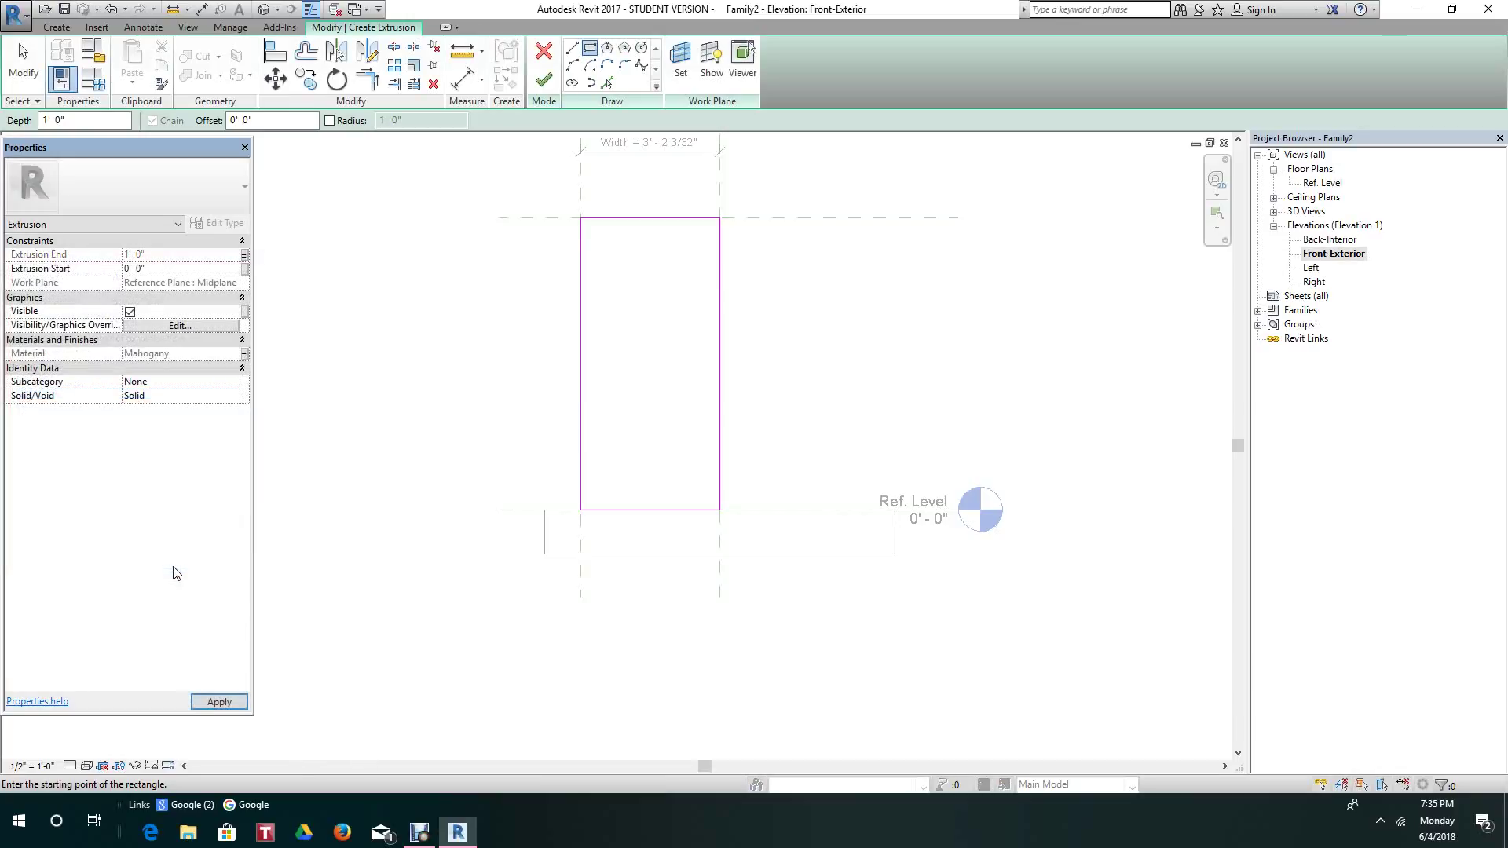
# - Give the Exterior Panel Thickness family parameter the formula Thickness / 2
pyautogui.click(93, 86)
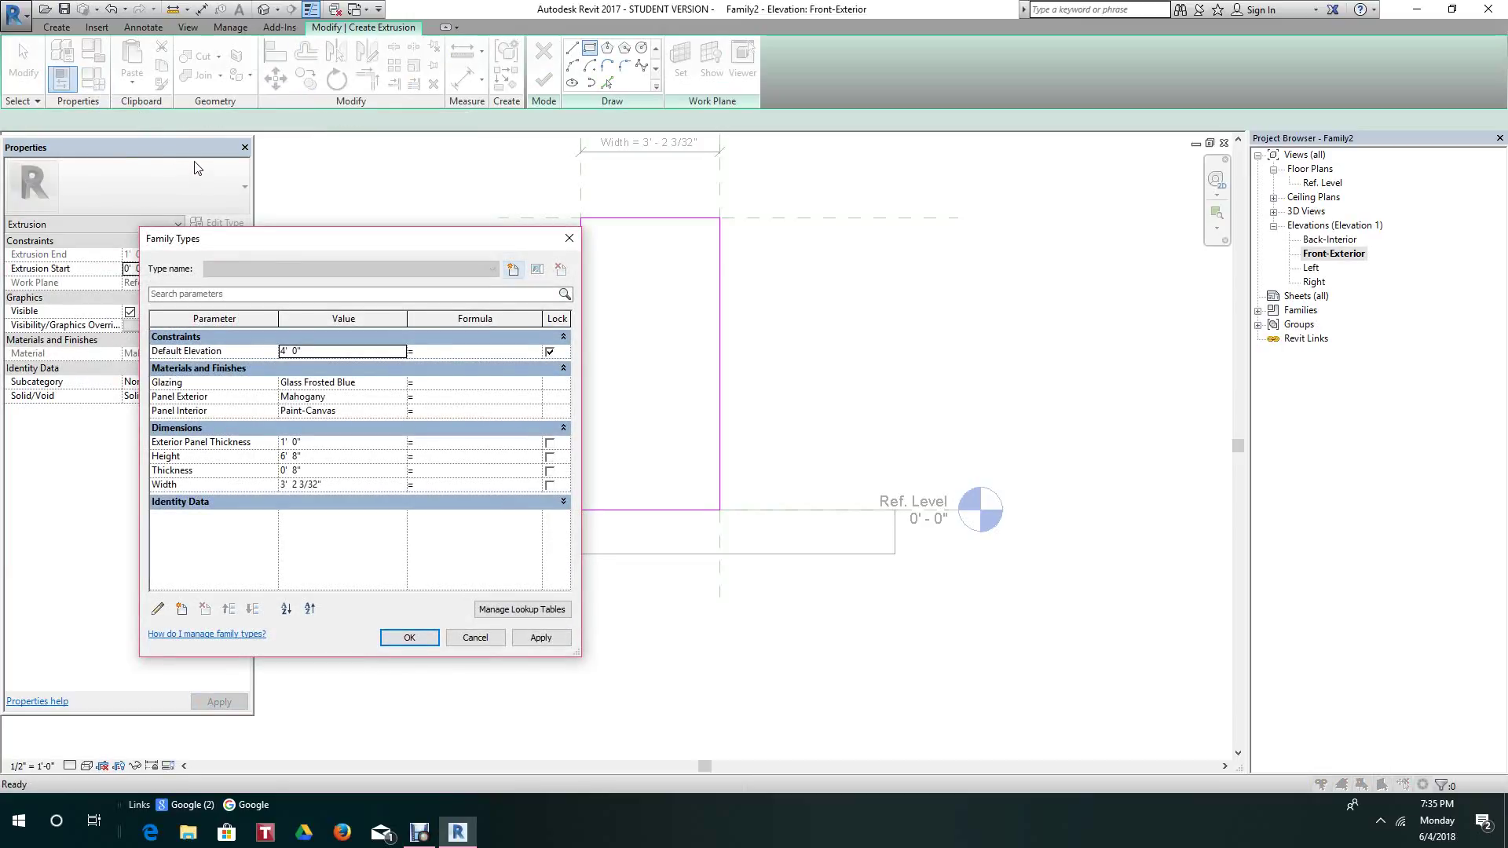
pyautogui.click(322, 443)
pyautogui.moveTo(303, 443); pyautogui.dragTo(275, 444)
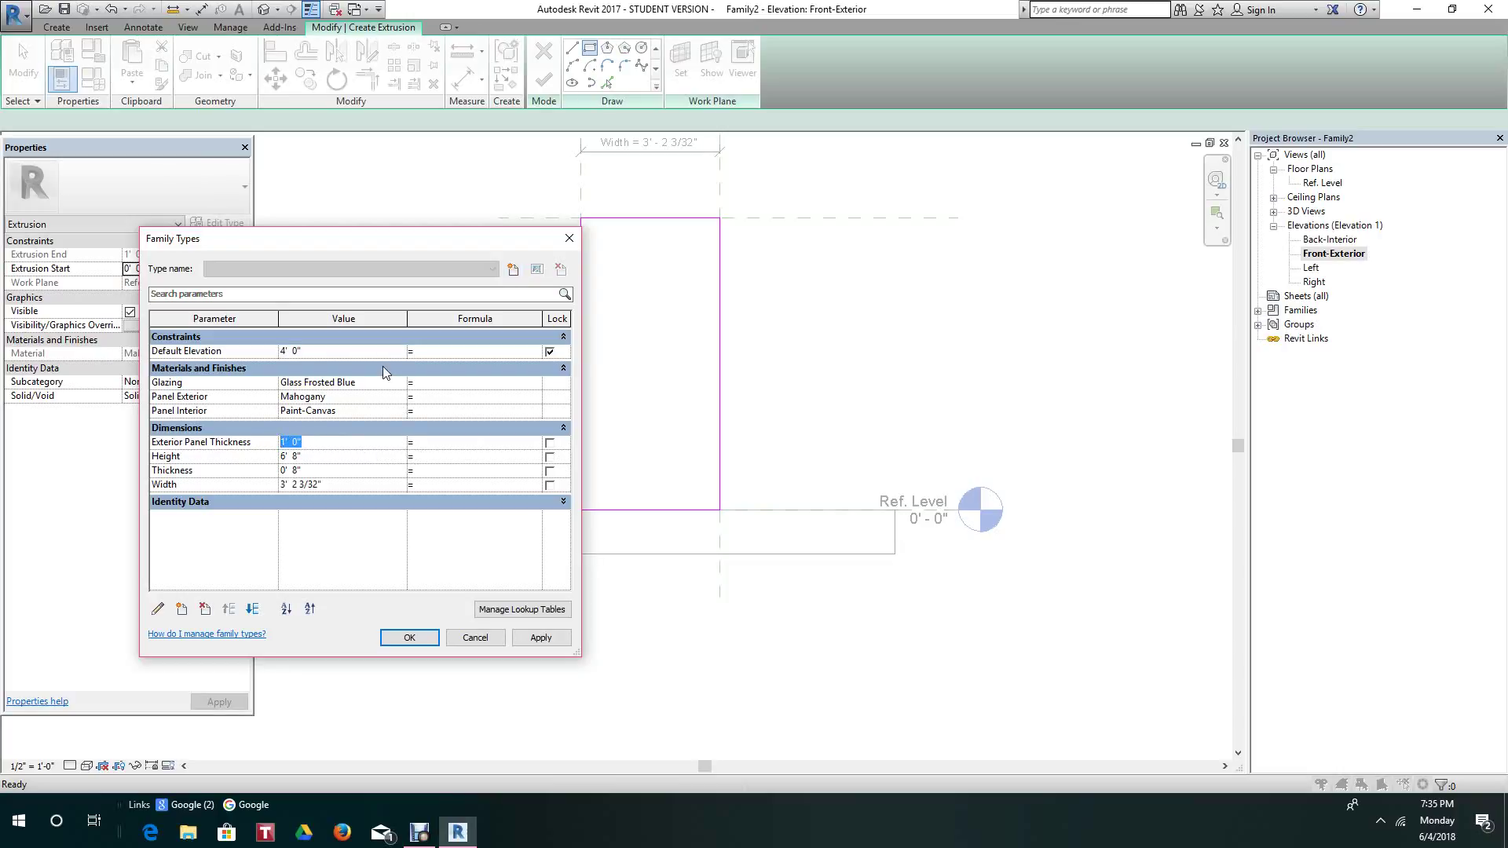
pyautogui.write('1')
pyautogui.press('Tab')
pyautogui.click(441, 445)
pyautogui.write('Thickness/2')
# - Set the Thickness family parameter to 0' 2" and apply the family type changes
pyautogui.click(300, 469)
pyautogui.moveTo(299, 470); pyautogui.dragTo(282, 469)
pyautogui.write('2')
pyautogui.press('Tab')
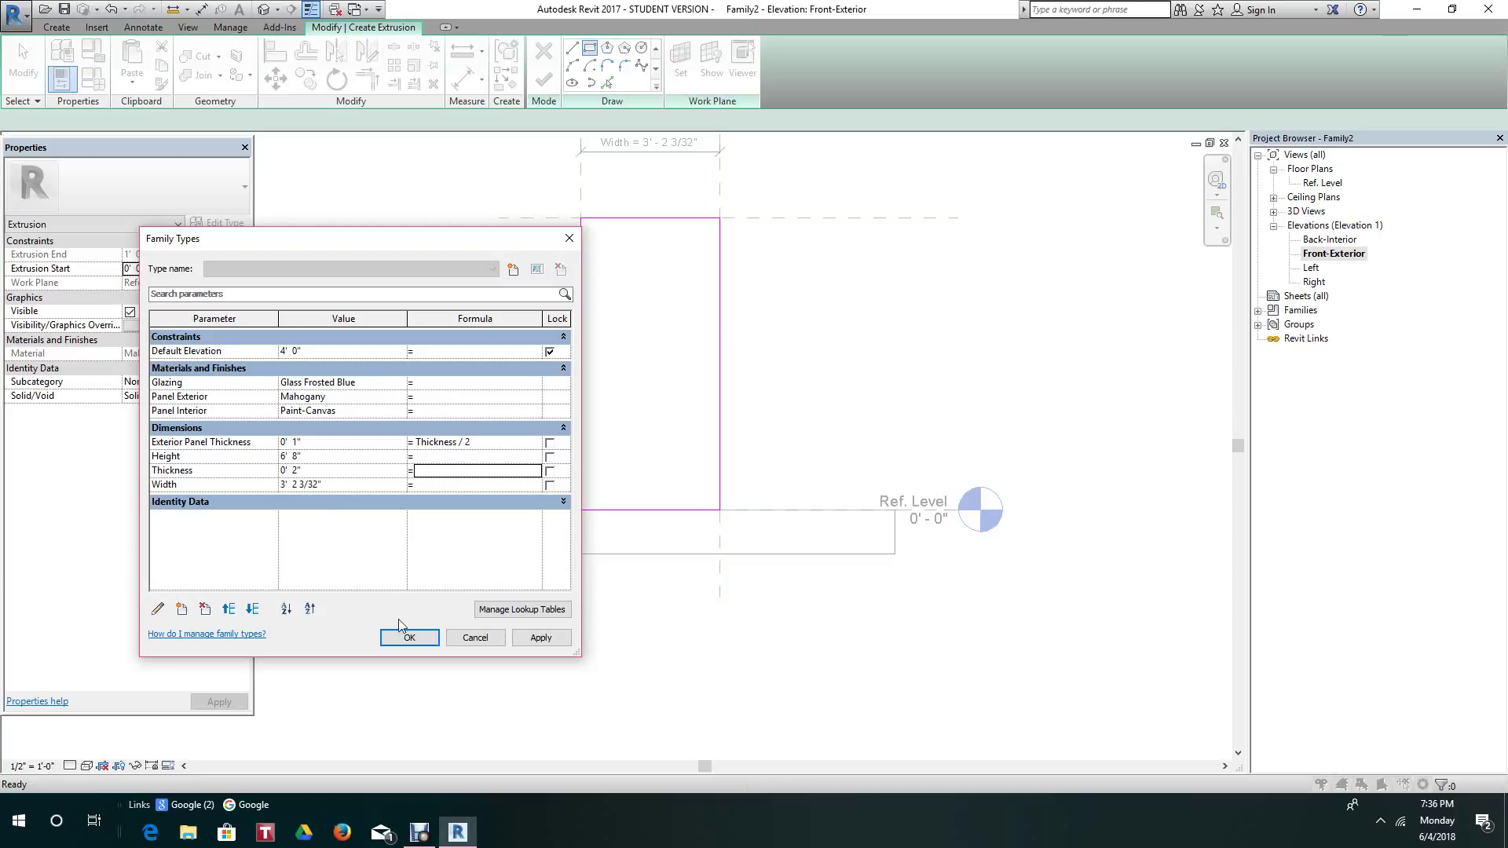
pyautogui.click(540, 638)
pyautogui.click(409, 638)
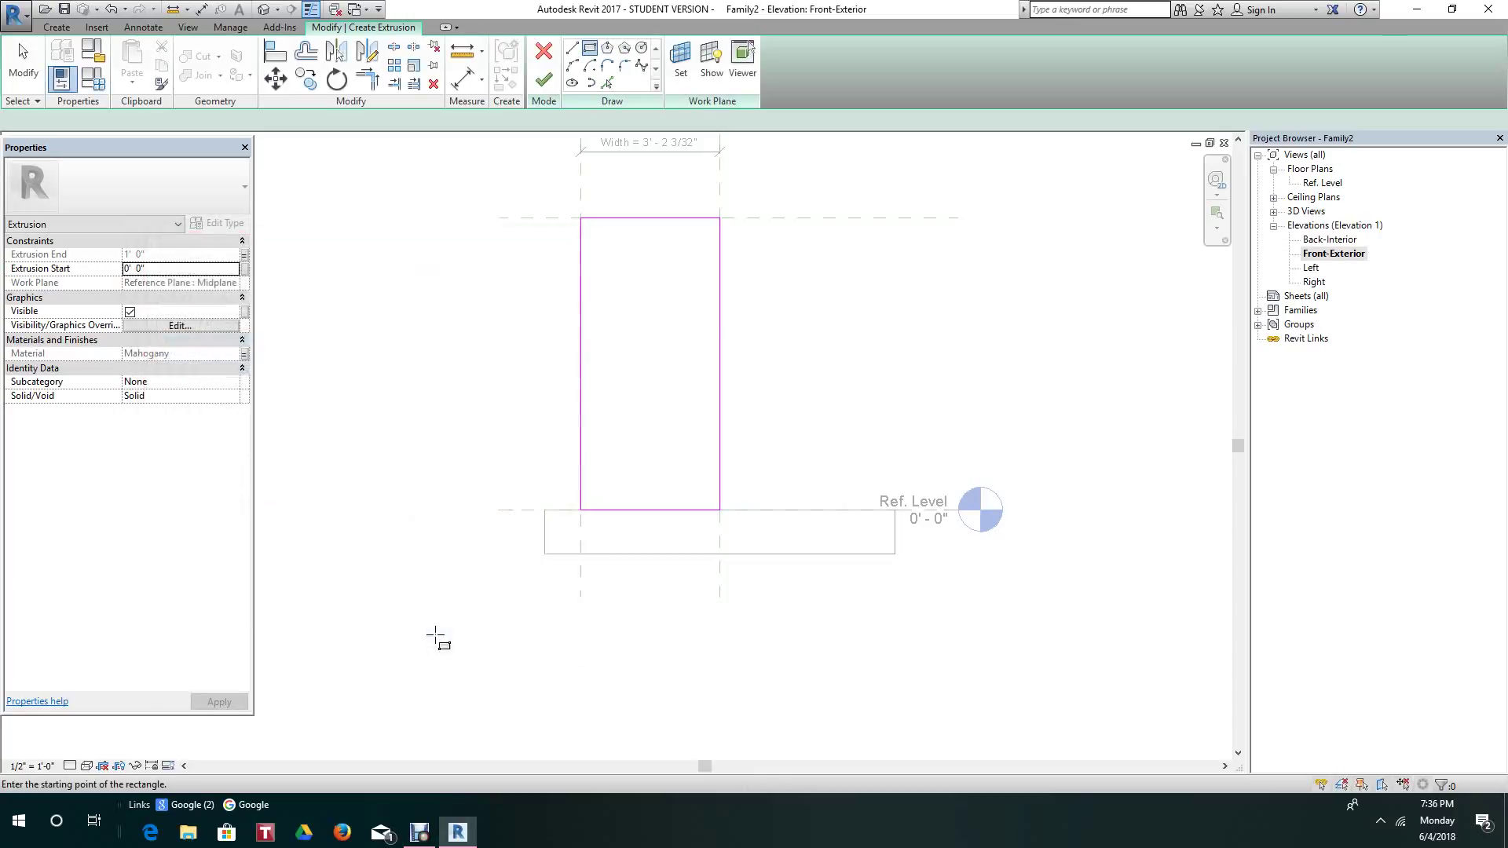
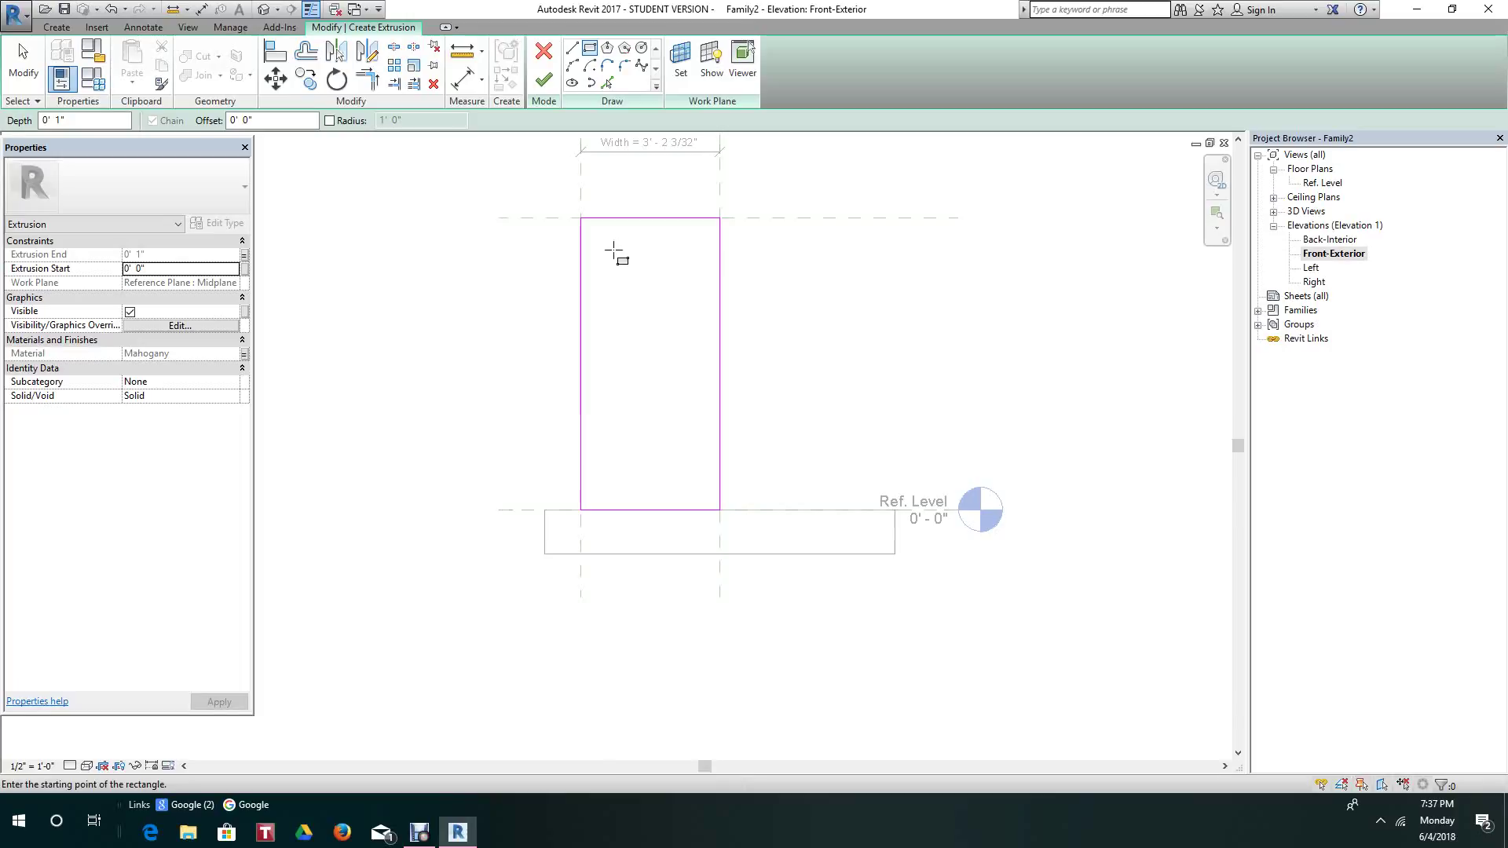
# - Finish the exterior panel extrusion and open the 3D view View 1 to show it
pyautogui.click(544, 79)
pyautogui.click(470, 295)
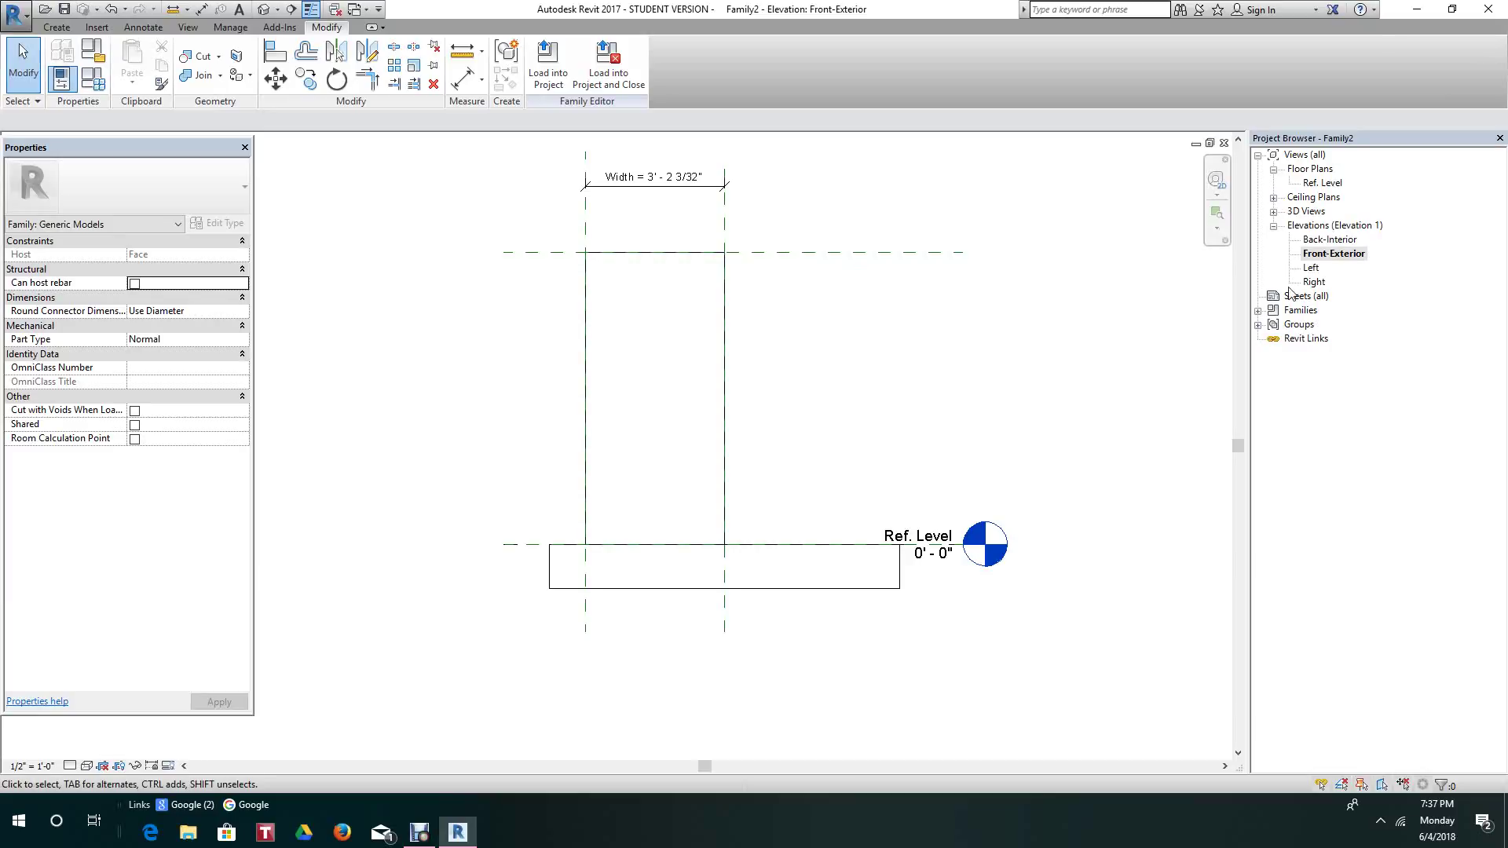
pyautogui.click(1273, 212)
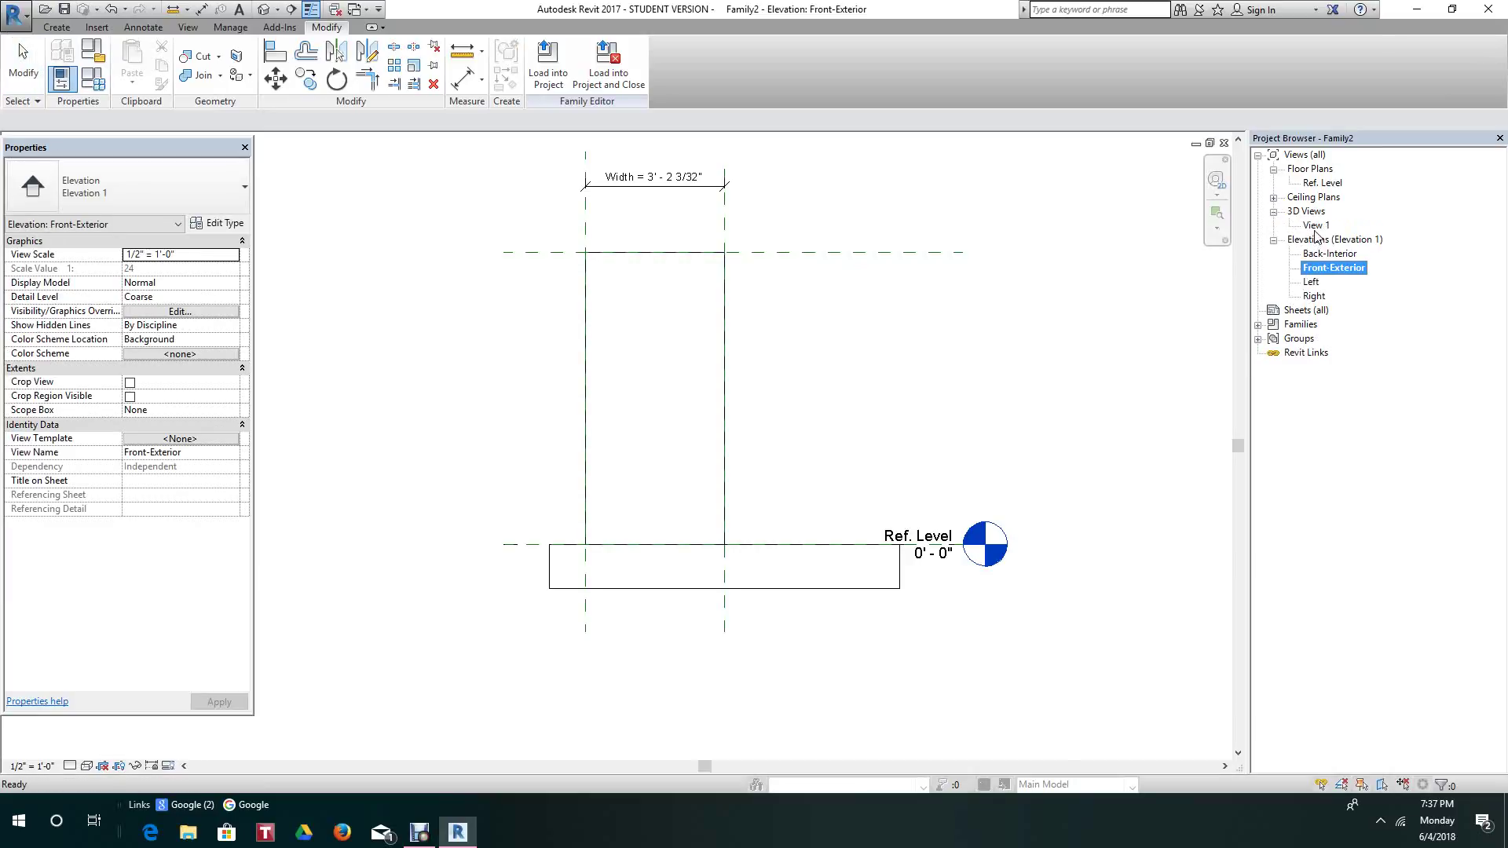
pyautogui.click(1313, 227)
pyautogui.doubleClick(1313, 227)
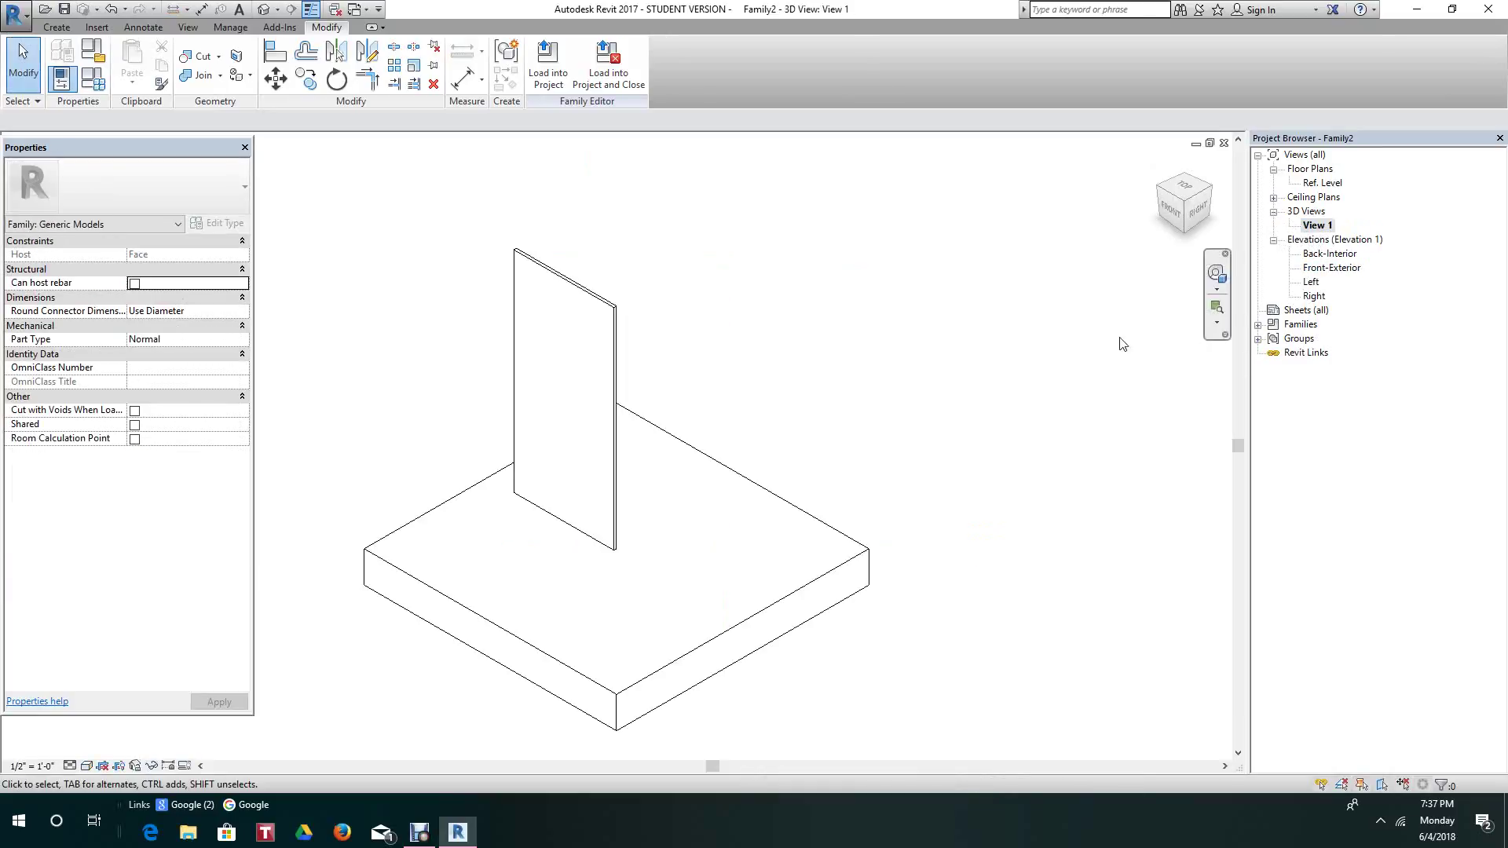
pyautogui.scroll(4, 730, 339)
pyautogui.scroll(2, 729, 337)
pyautogui.scroll(-2, 667, 351)
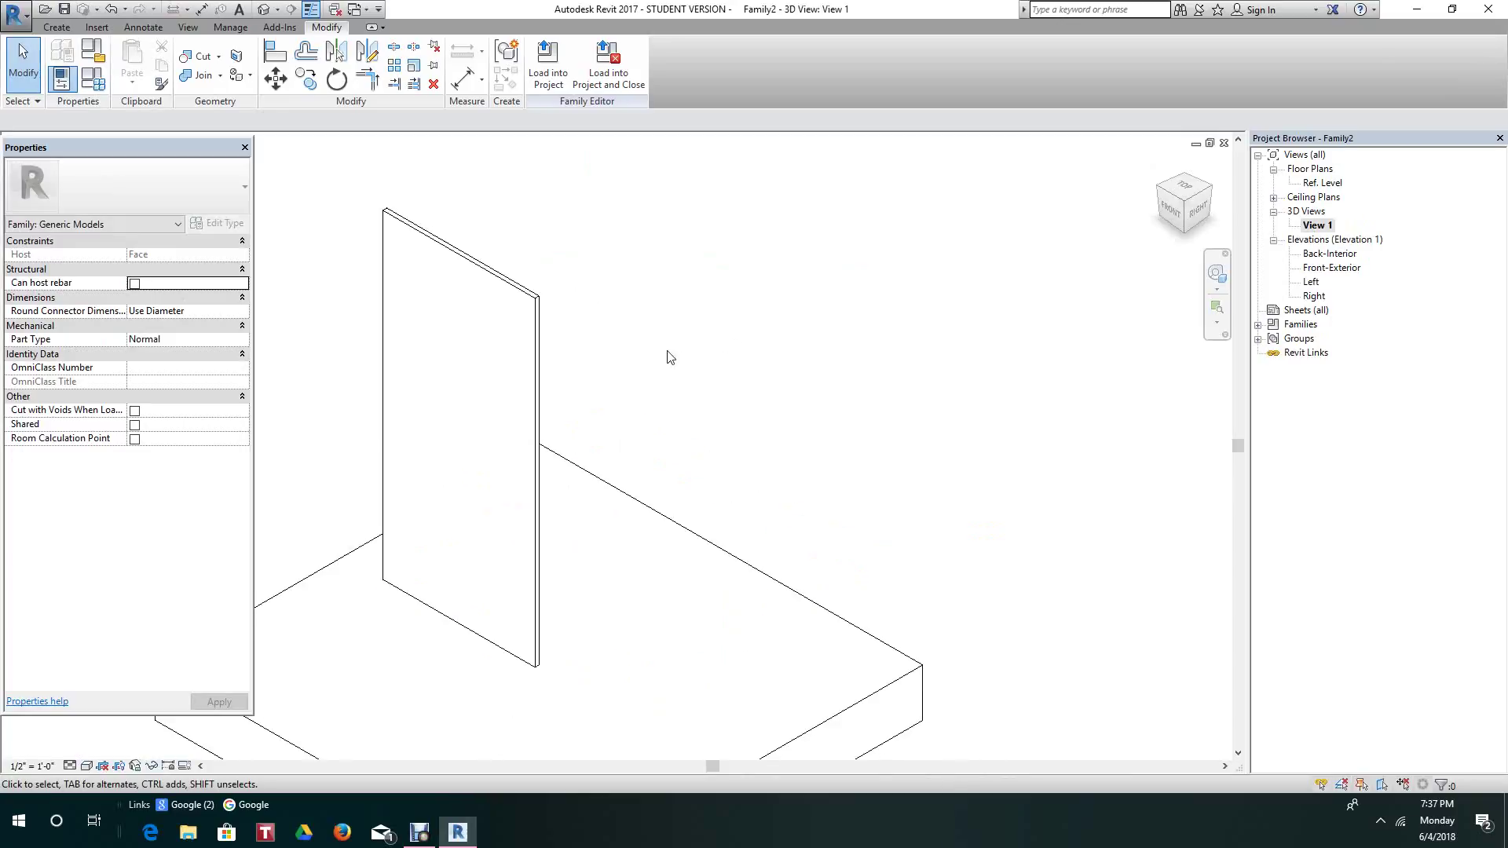
pyautogui.moveTo(677, 355); pyautogui.dragTo(792, 266, button='middle')
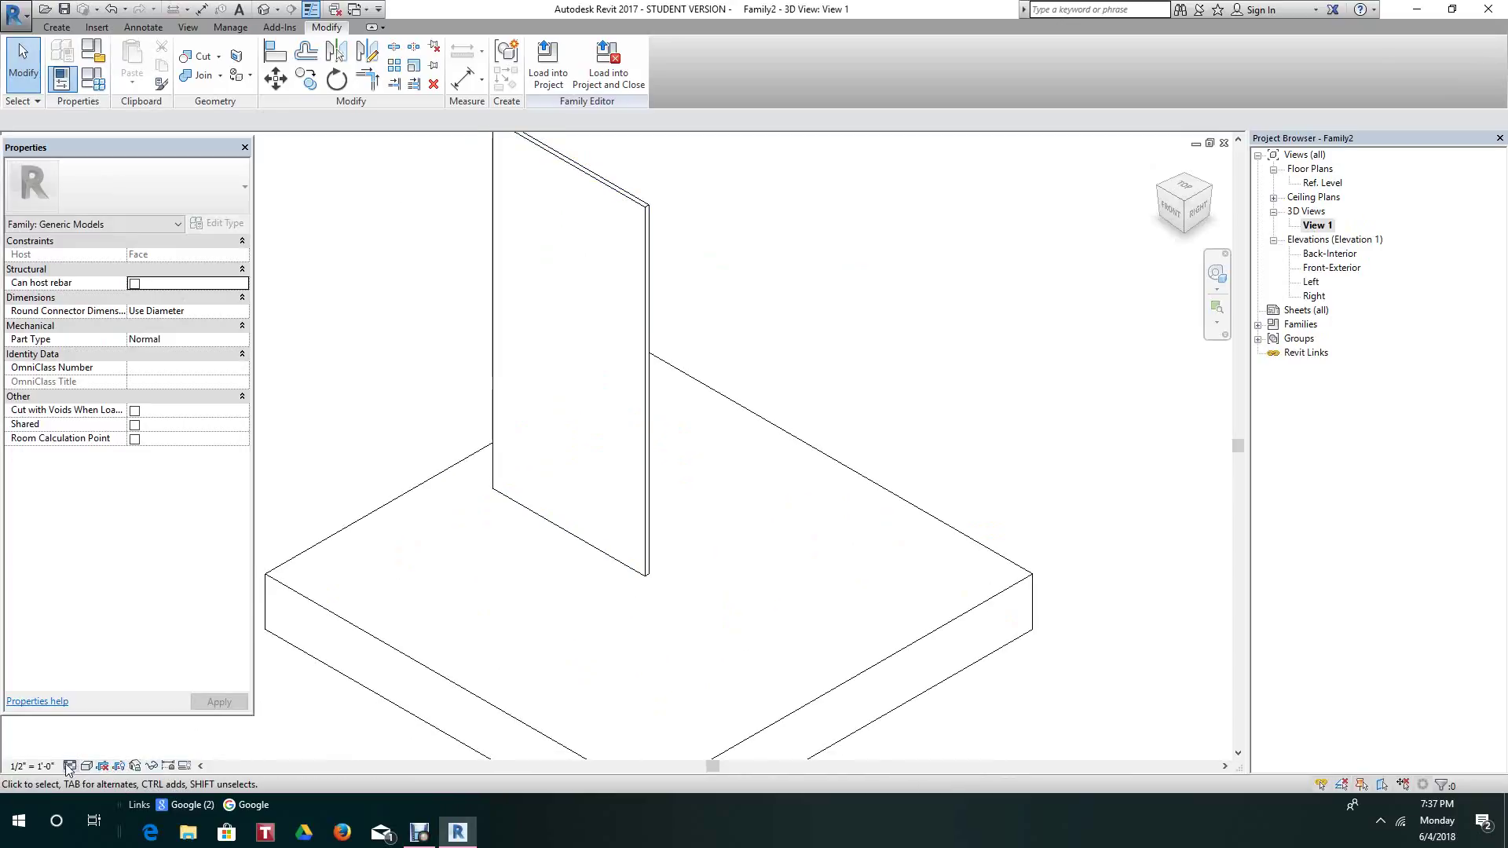
# - Set the 3D view's visual style to Realistic and examine the exterior panel's material
pyautogui.click(92, 768)
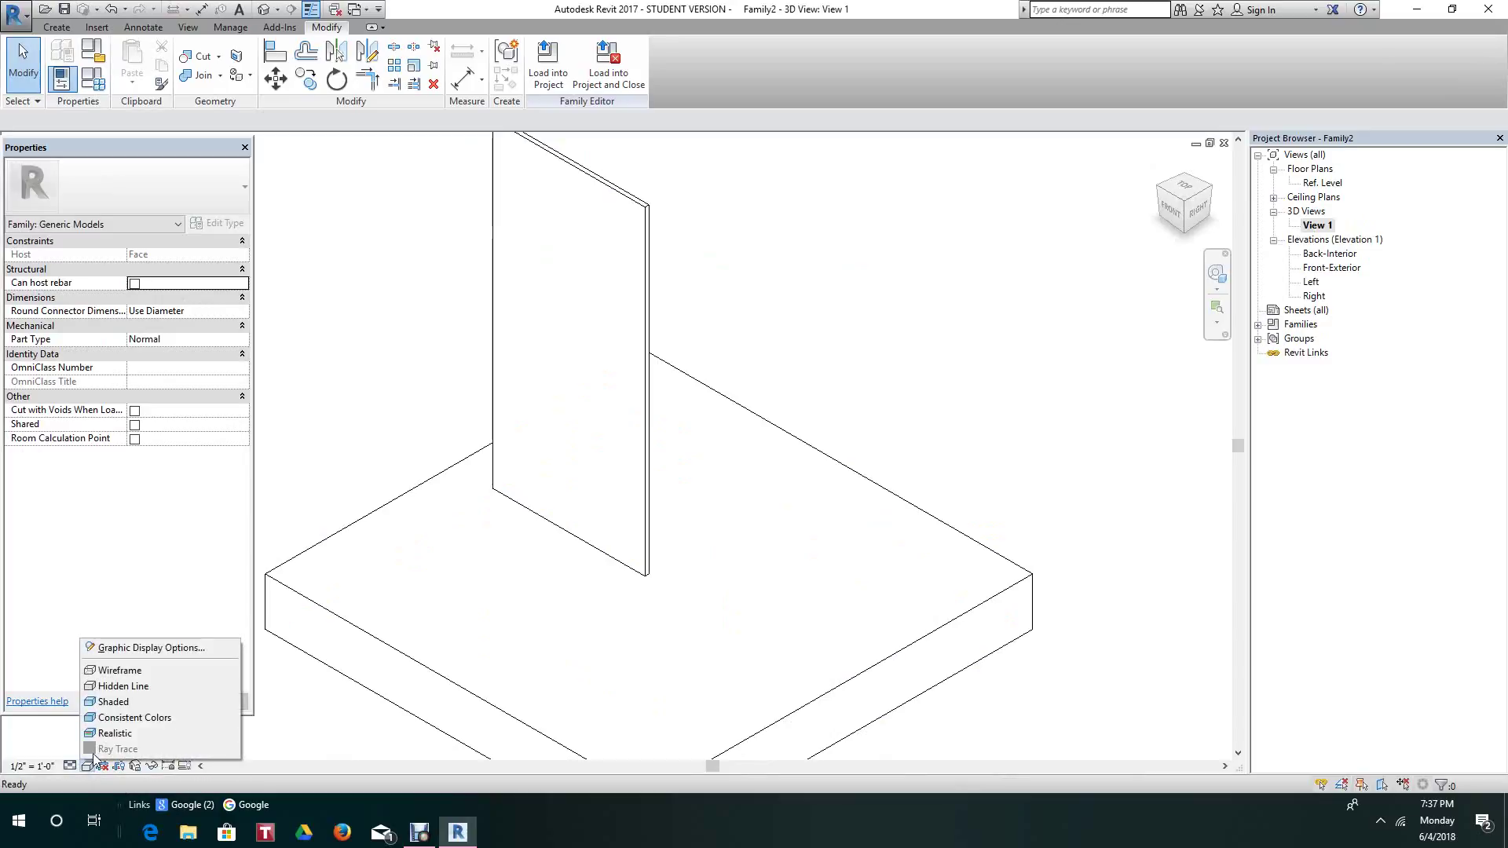
pyautogui.click(110, 733)
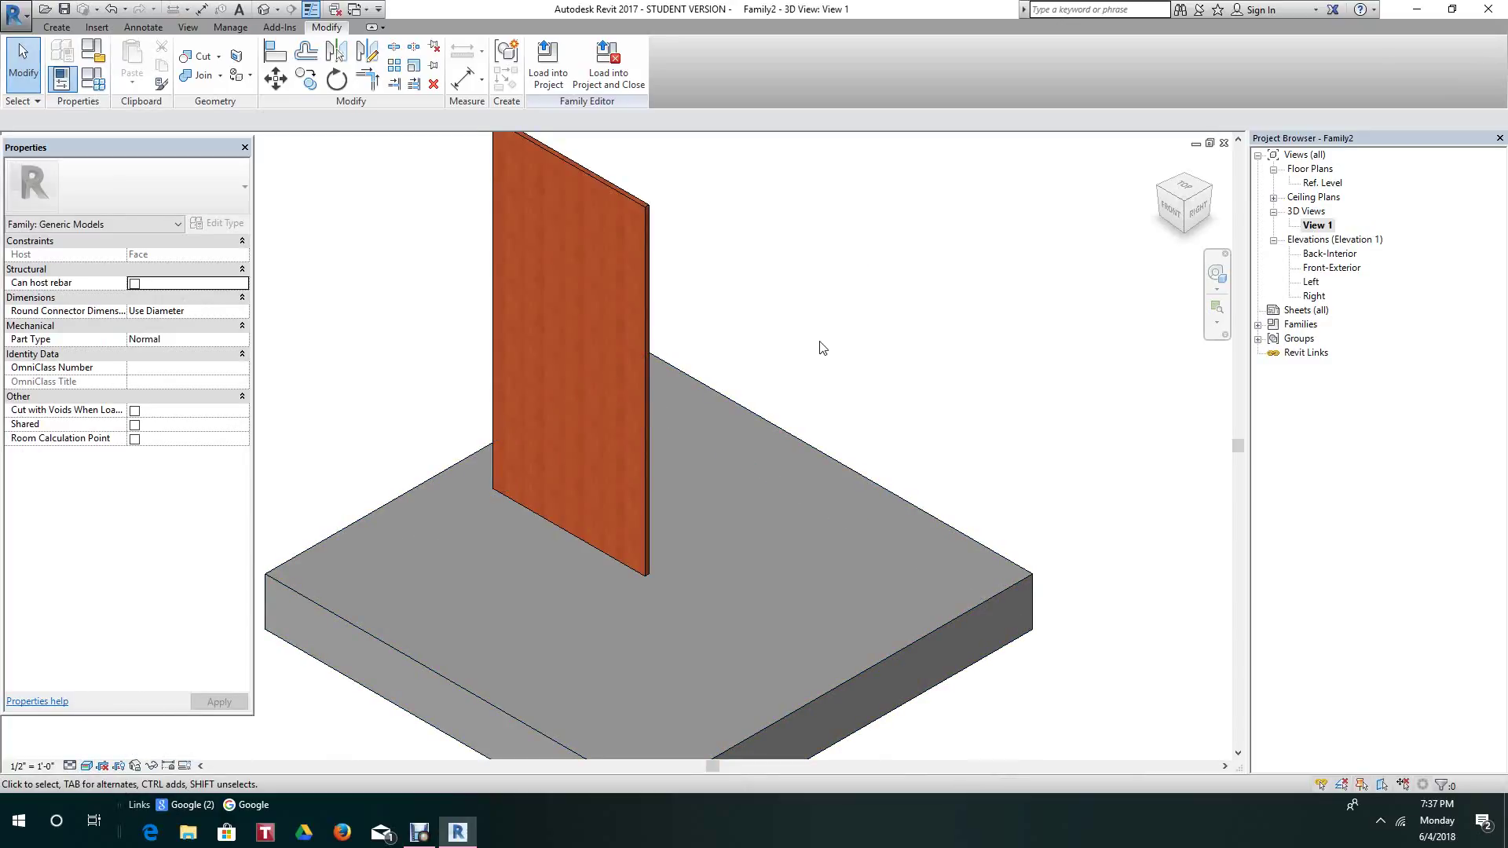
pyautogui.moveTo(818, 343); pyautogui.dragTo(825, 411, button='middle')
pyautogui.scroll(2, 814, 397)
pyautogui.scroll(2, 810, 398)
pyautogui.scroll(-3, 811, 401)
pyautogui.scroll(1, 811, 401)
pyautogui.scroll(1, 823, 412)
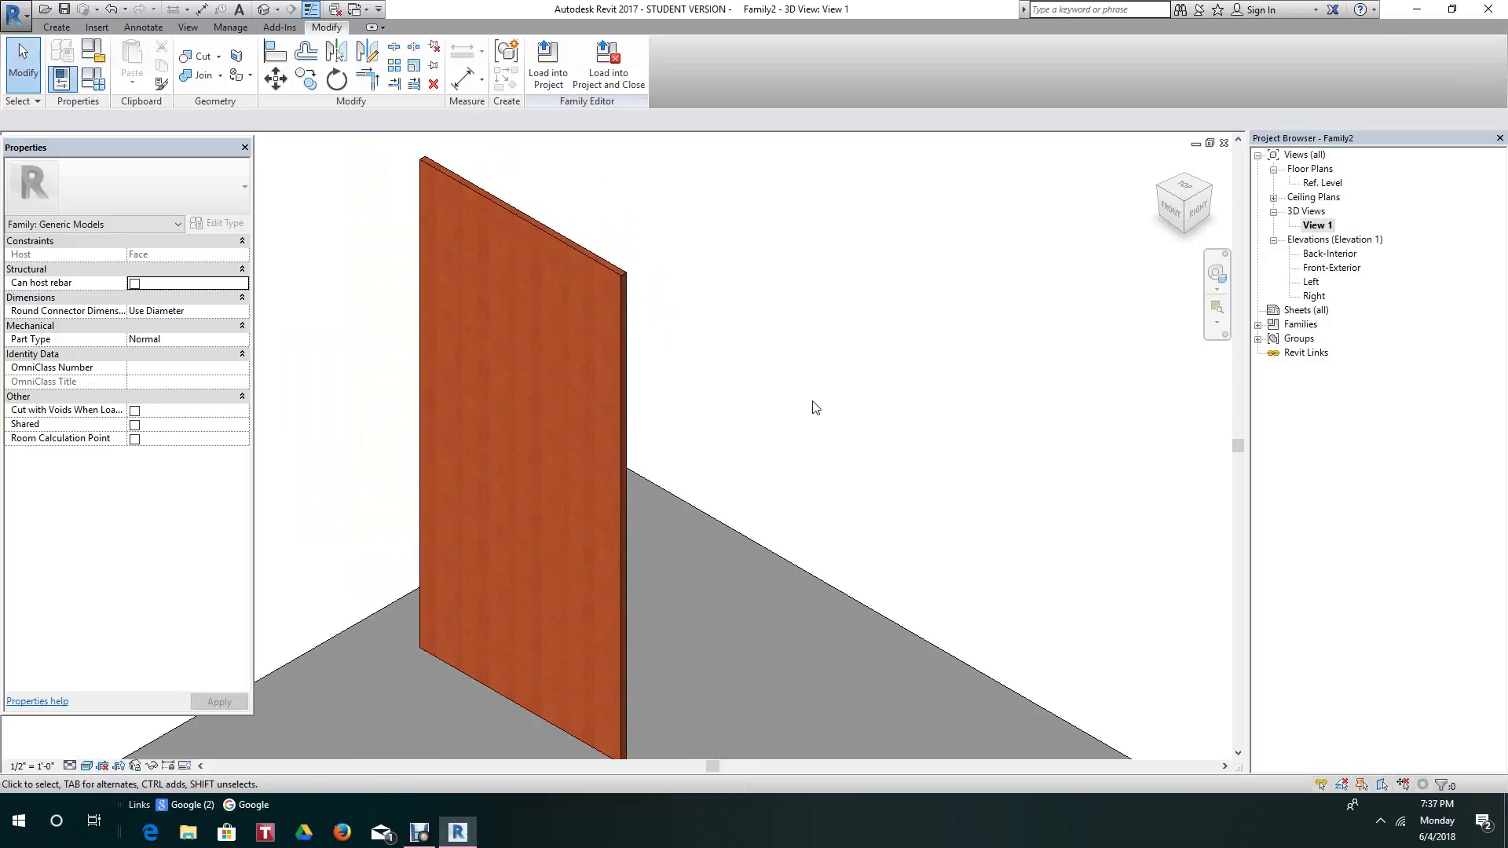
pyautogui.scroll(-1, 820, 416)
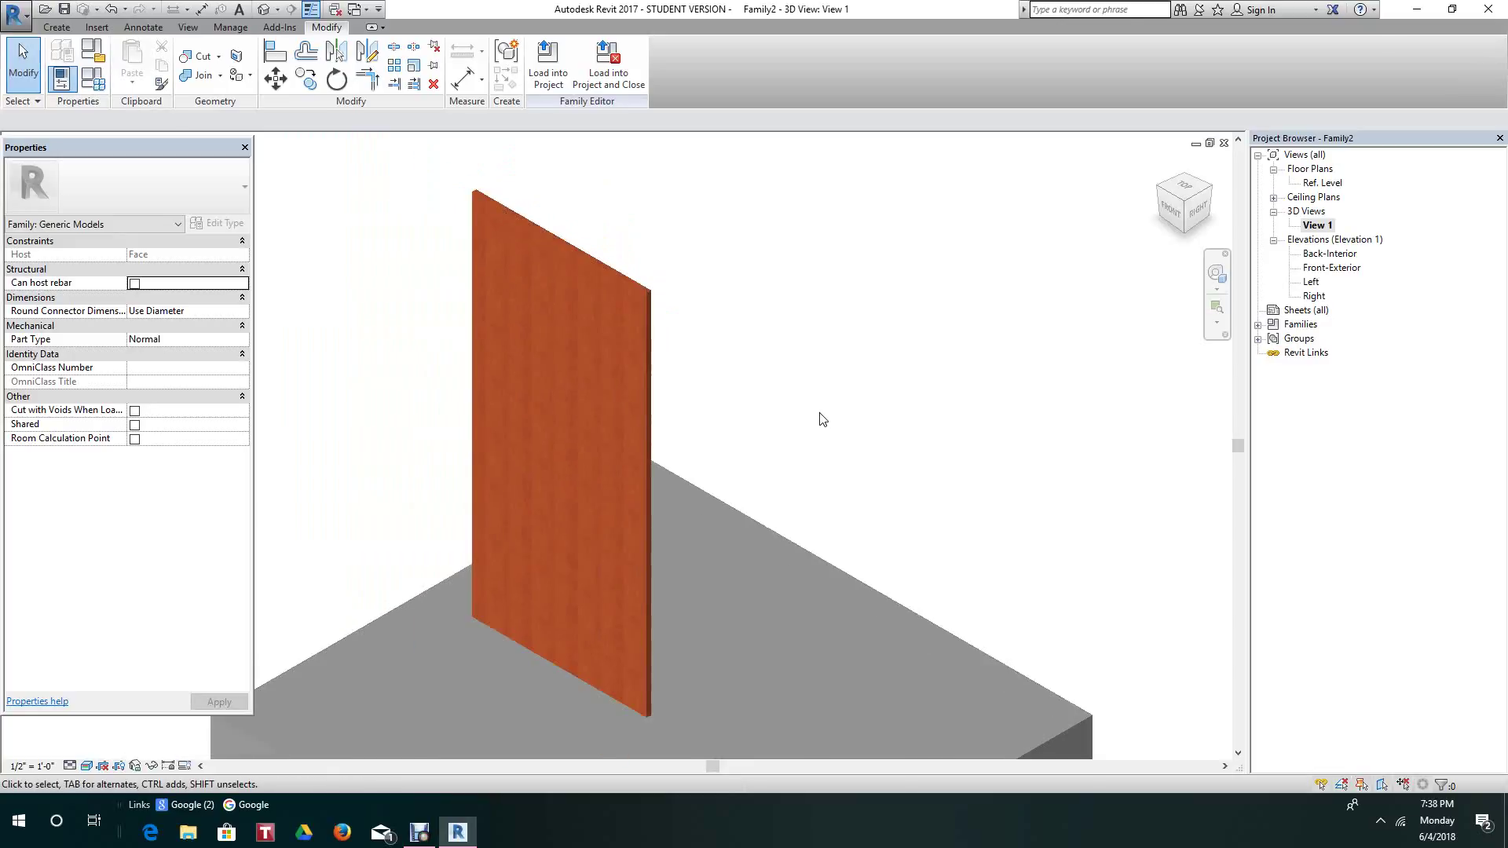
pyautogui.moveTo(817, 417)
pyautogui.mouseDown(button='middle')
pyautogui.moveTo(835, 437)
pyautogui.moveTo(825, 427)
pyautogui.mouseUp(button='middle')
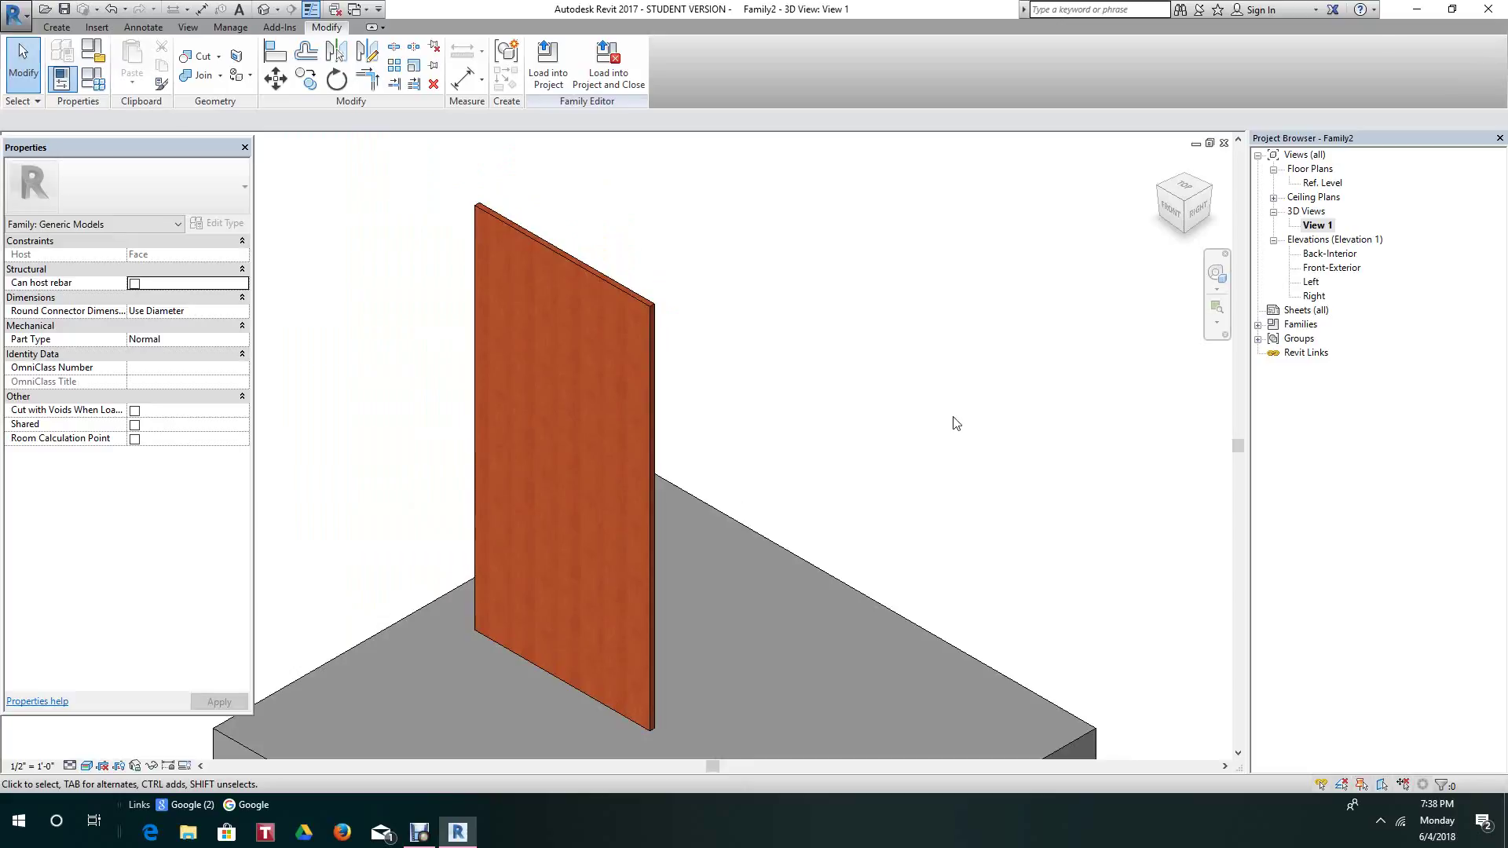
# - Open the Back-Interior elevation view
pyautogui.doubleClick(1329, 254)
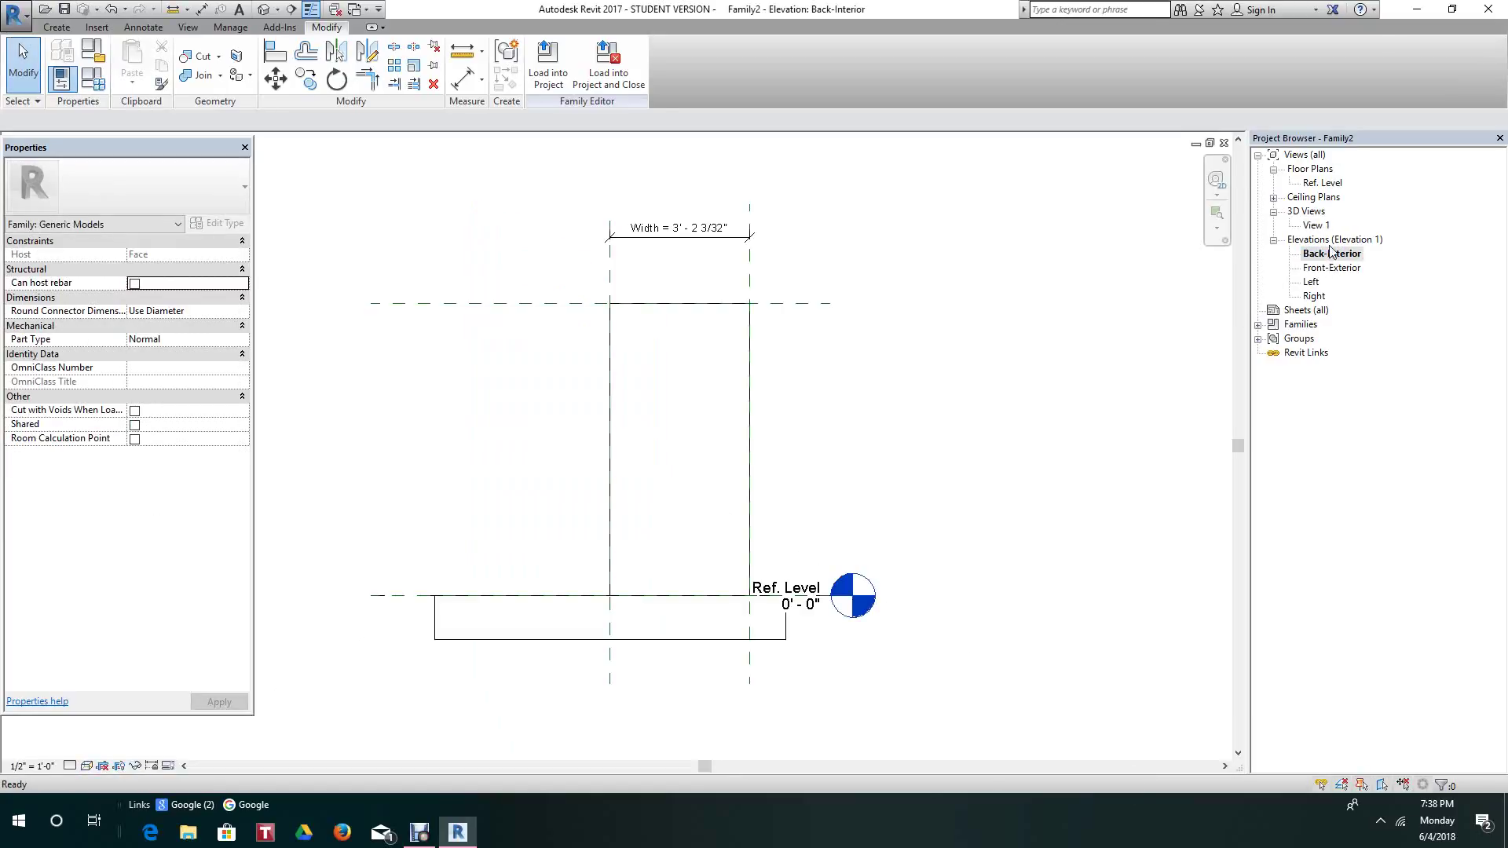
pyautogui.doubleClick(1334, 241)
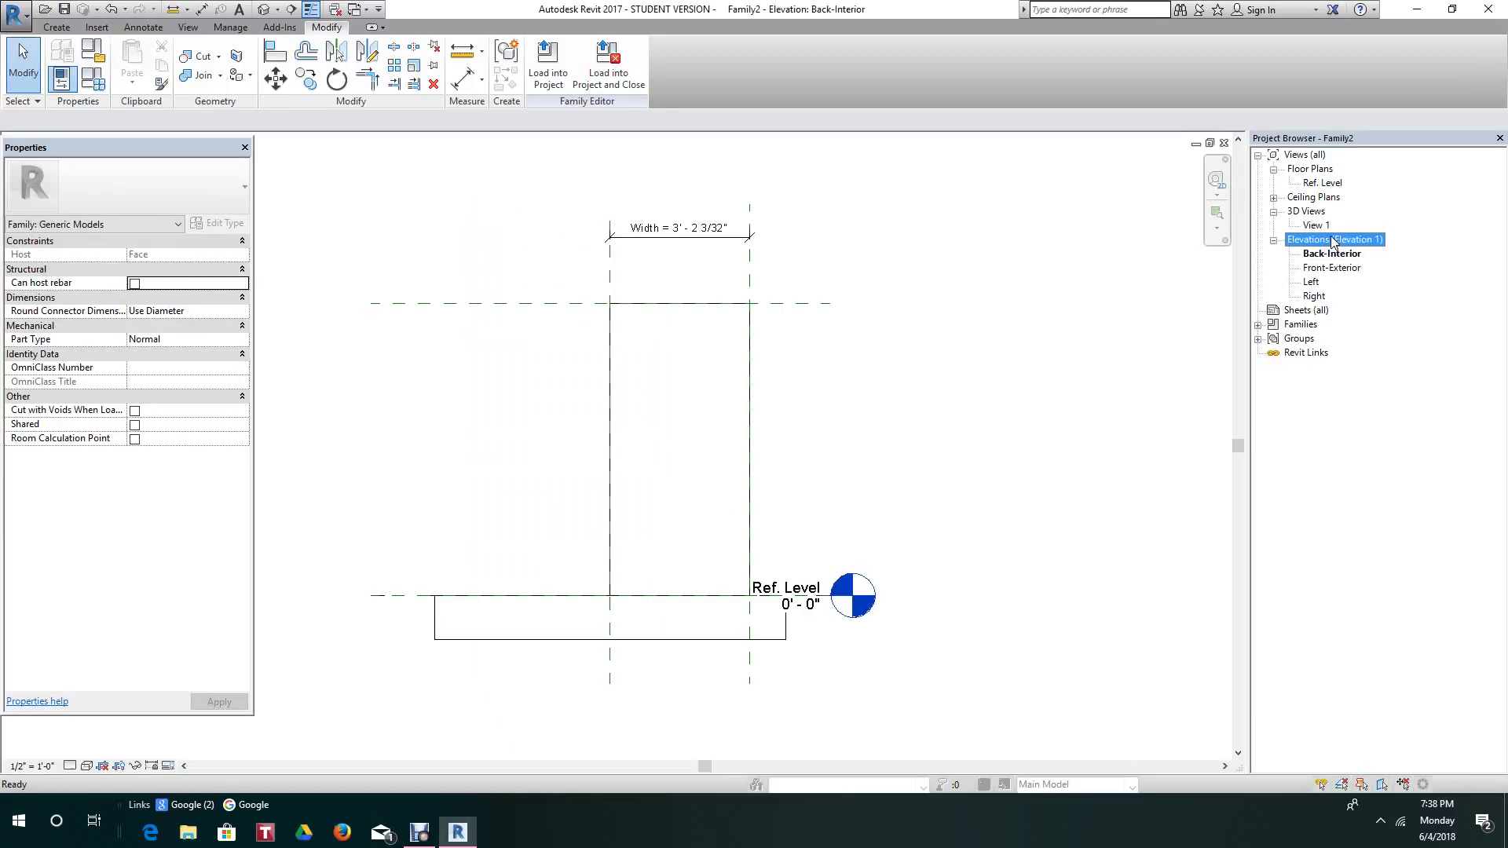
pyautogui.click(1274, 240)
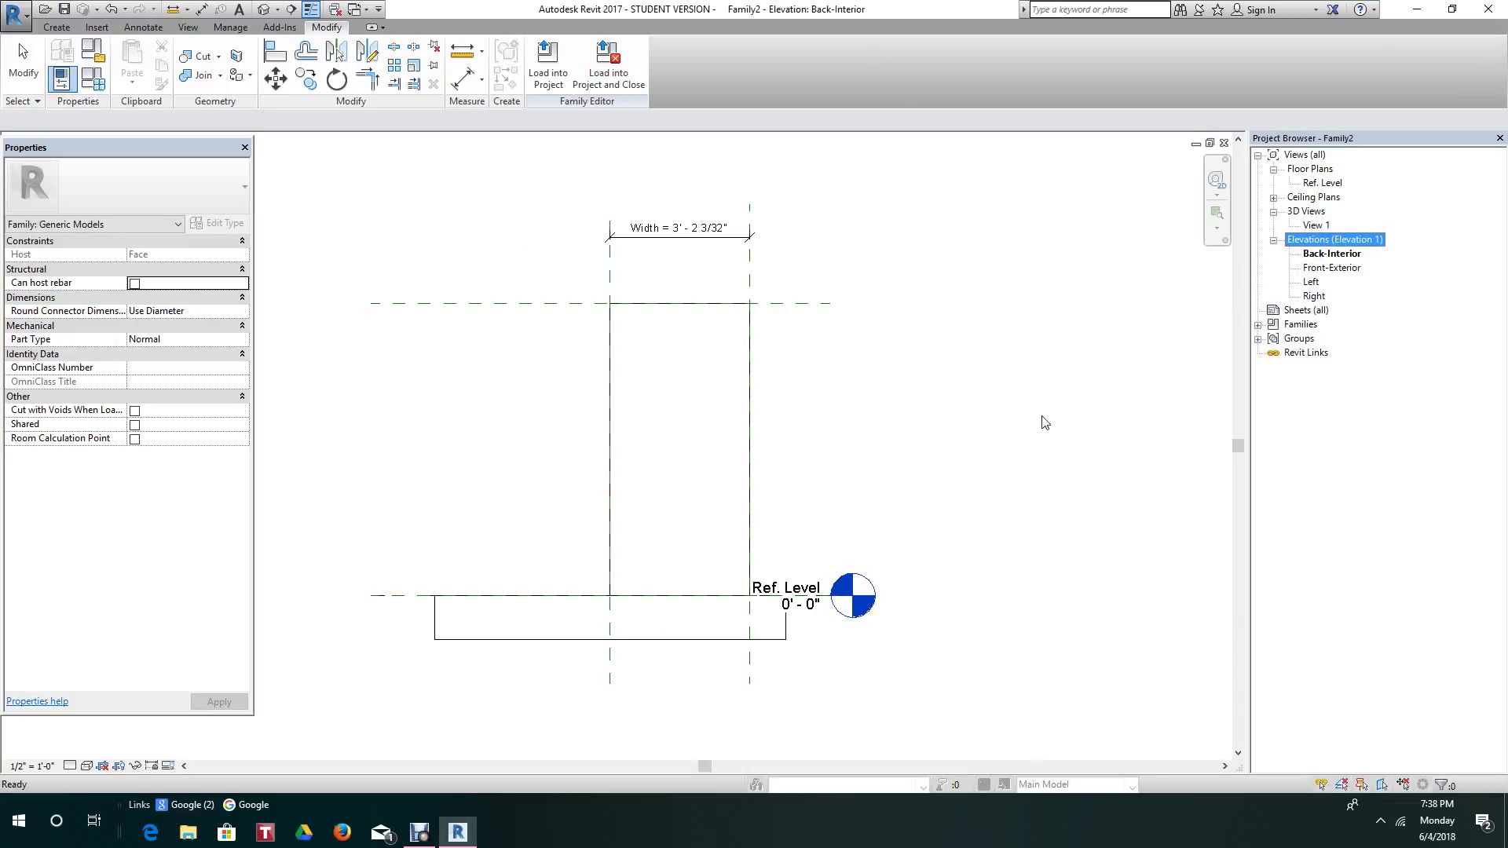
pyautogui.click(1320, 255)
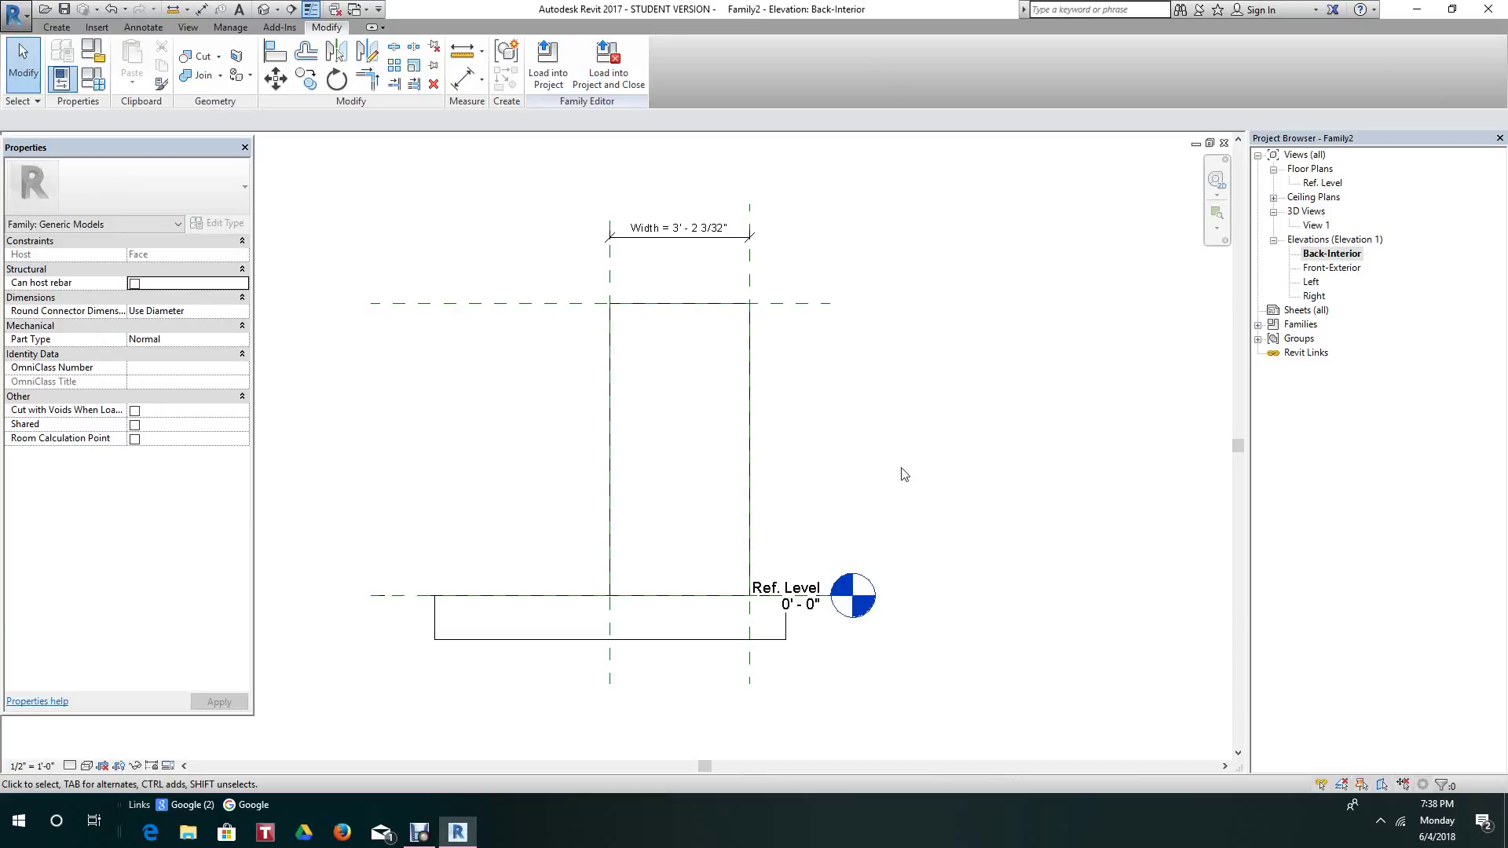
pyautogui.scroll(2, 902, 511)
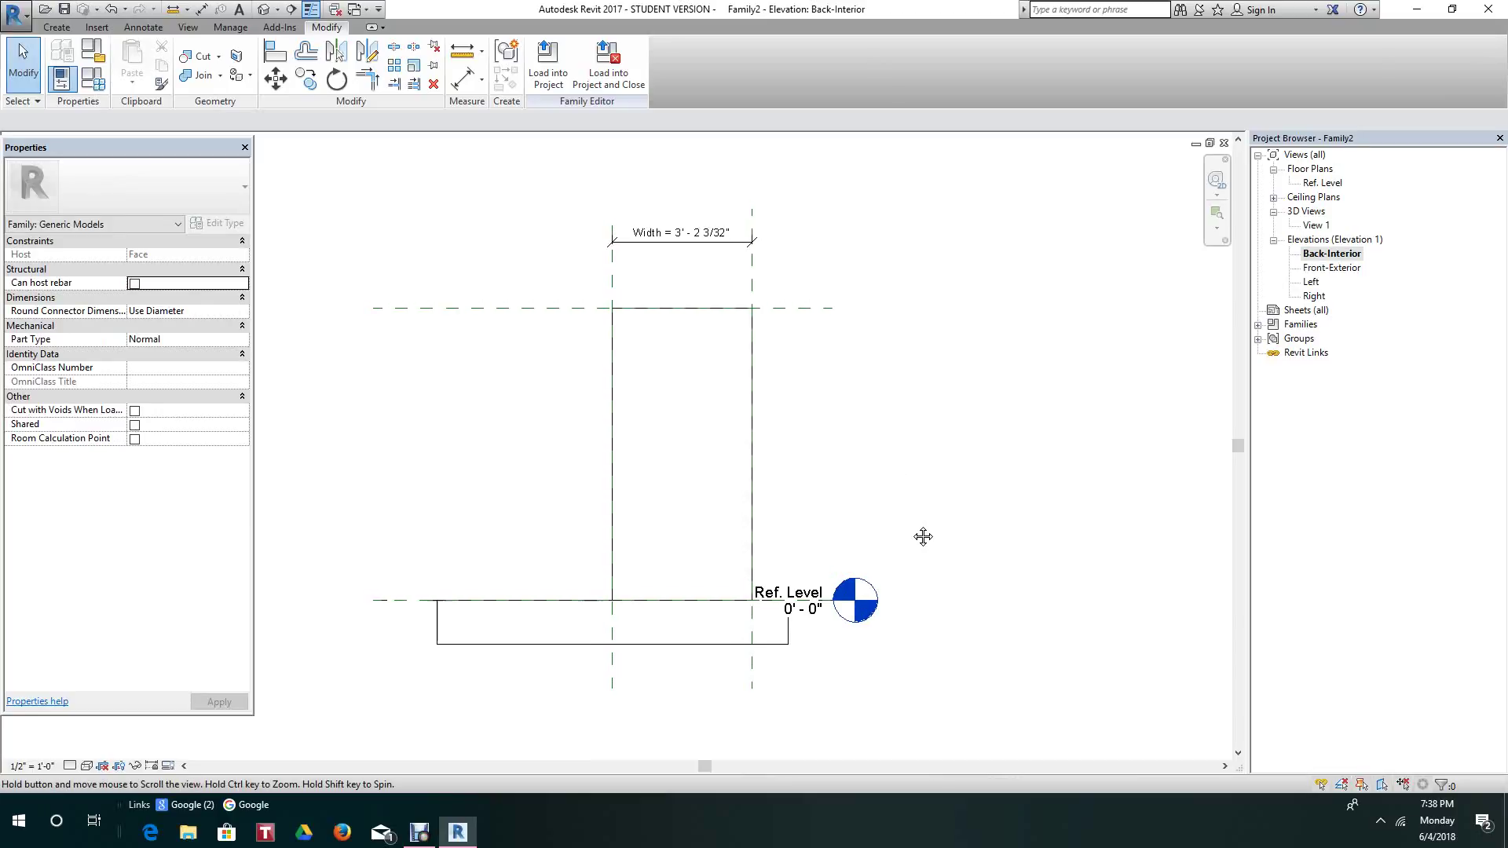
pyautogui.scroll(-2, 913, 515)
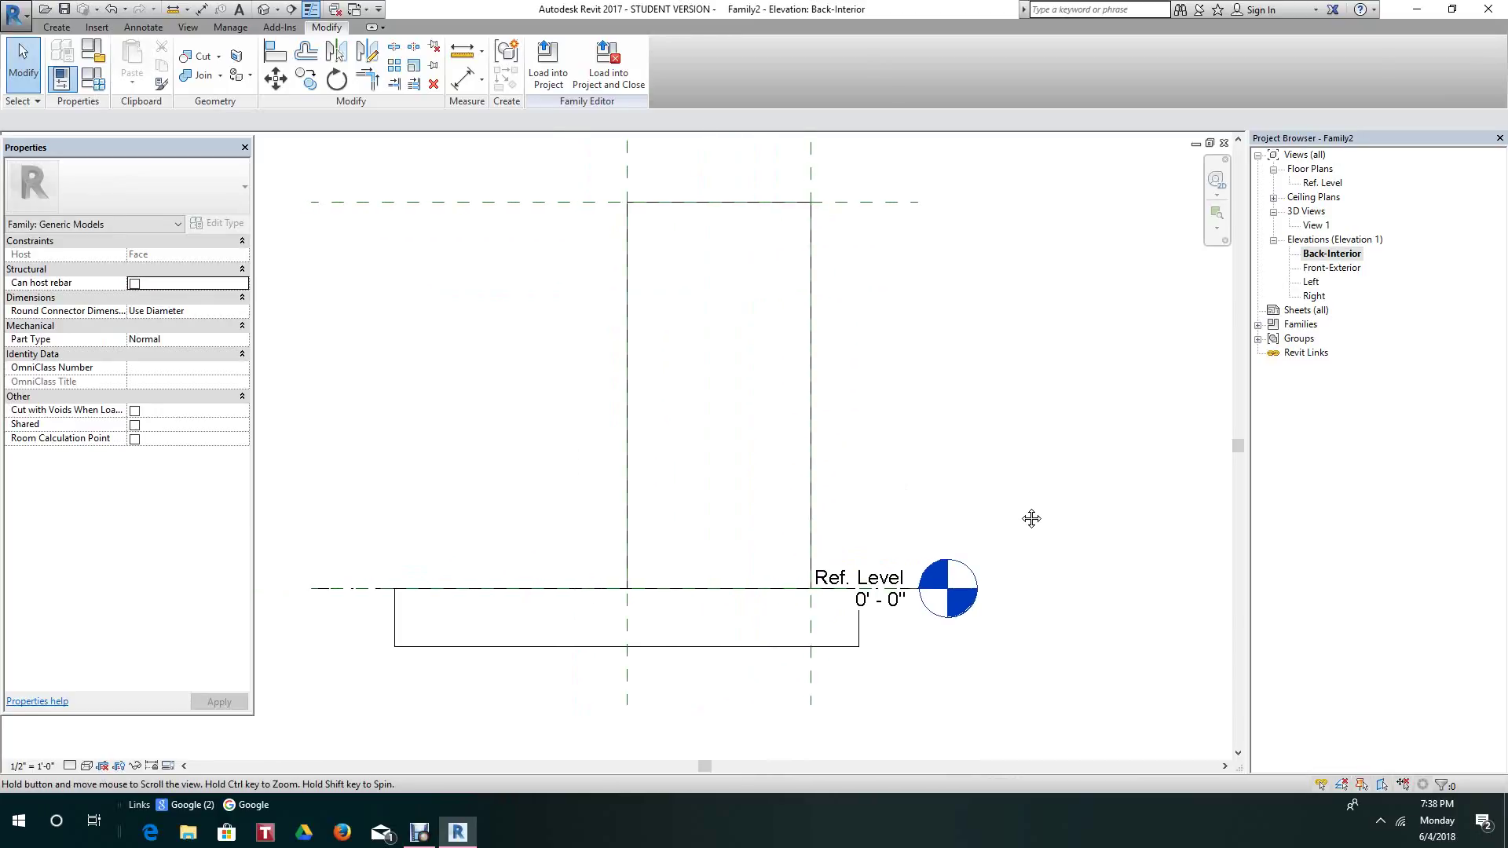
# - Set the current work plane to Reference Plane : Interior
pyautogui.click(66, 28)
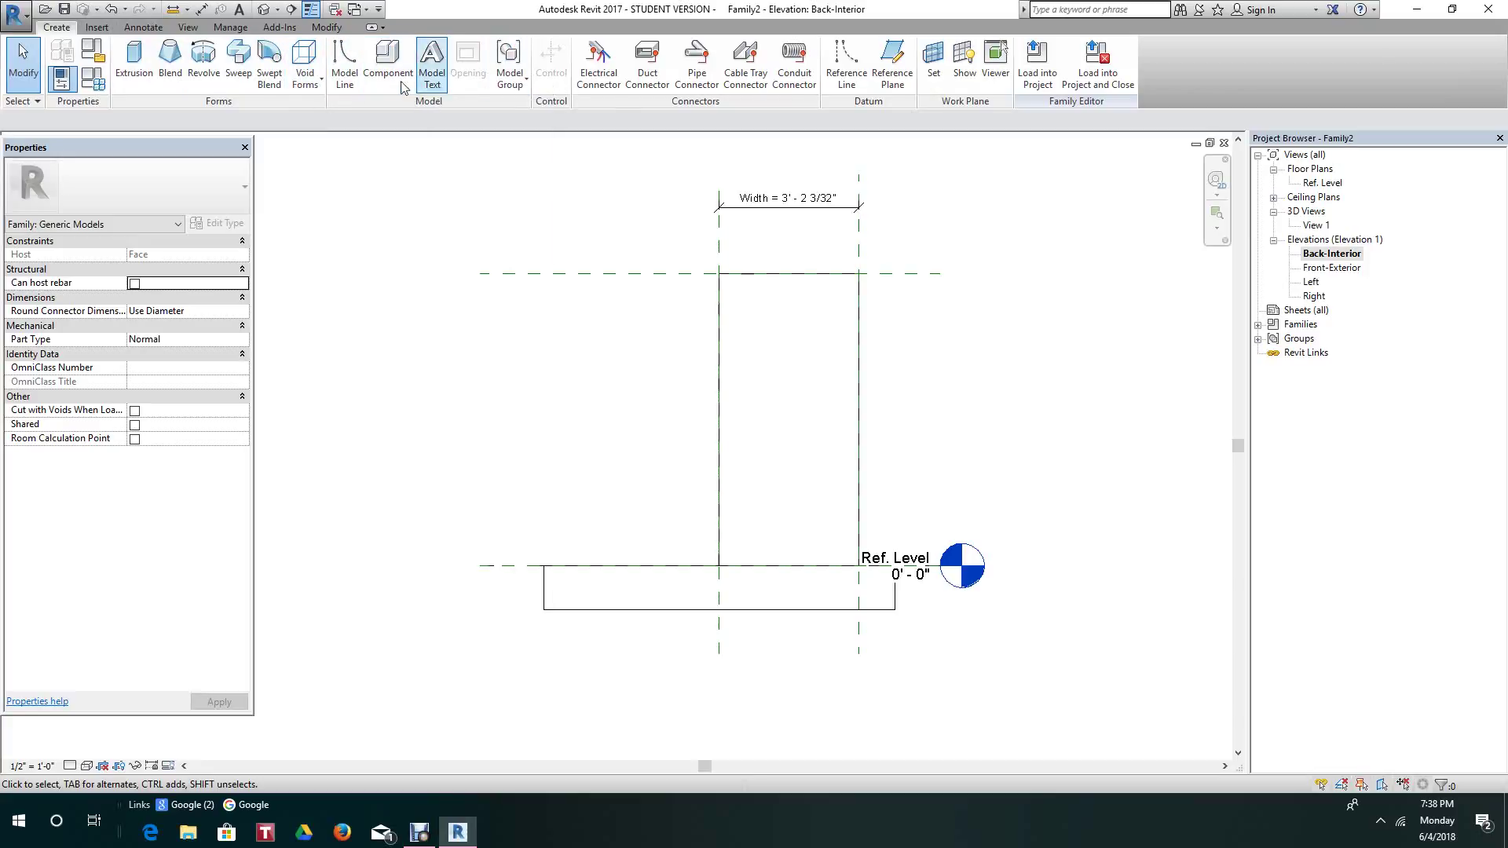
pyautogui.click(934, 61)
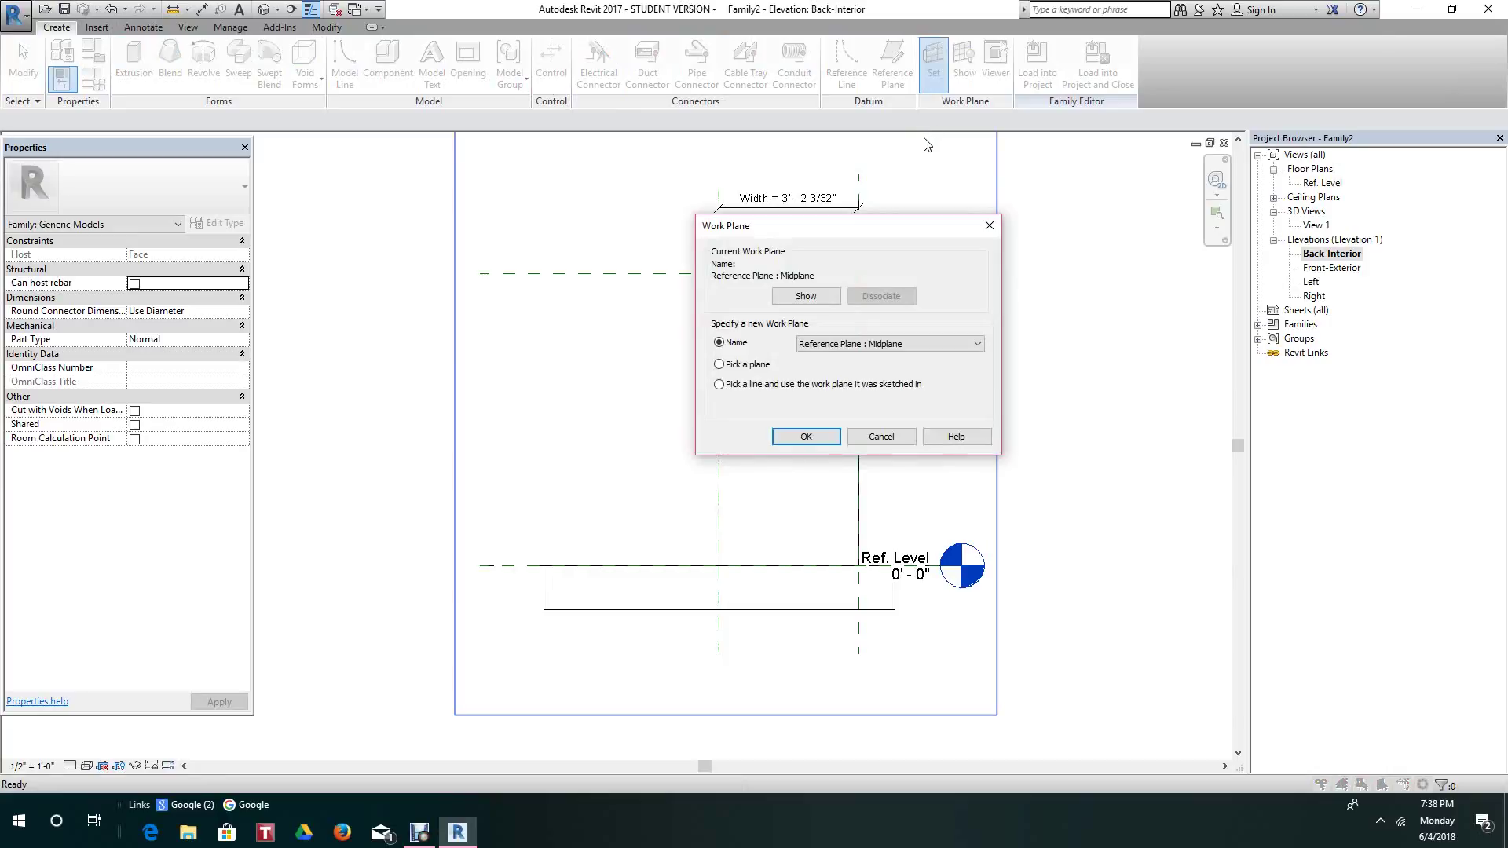
pyautogui.click(978, 346)
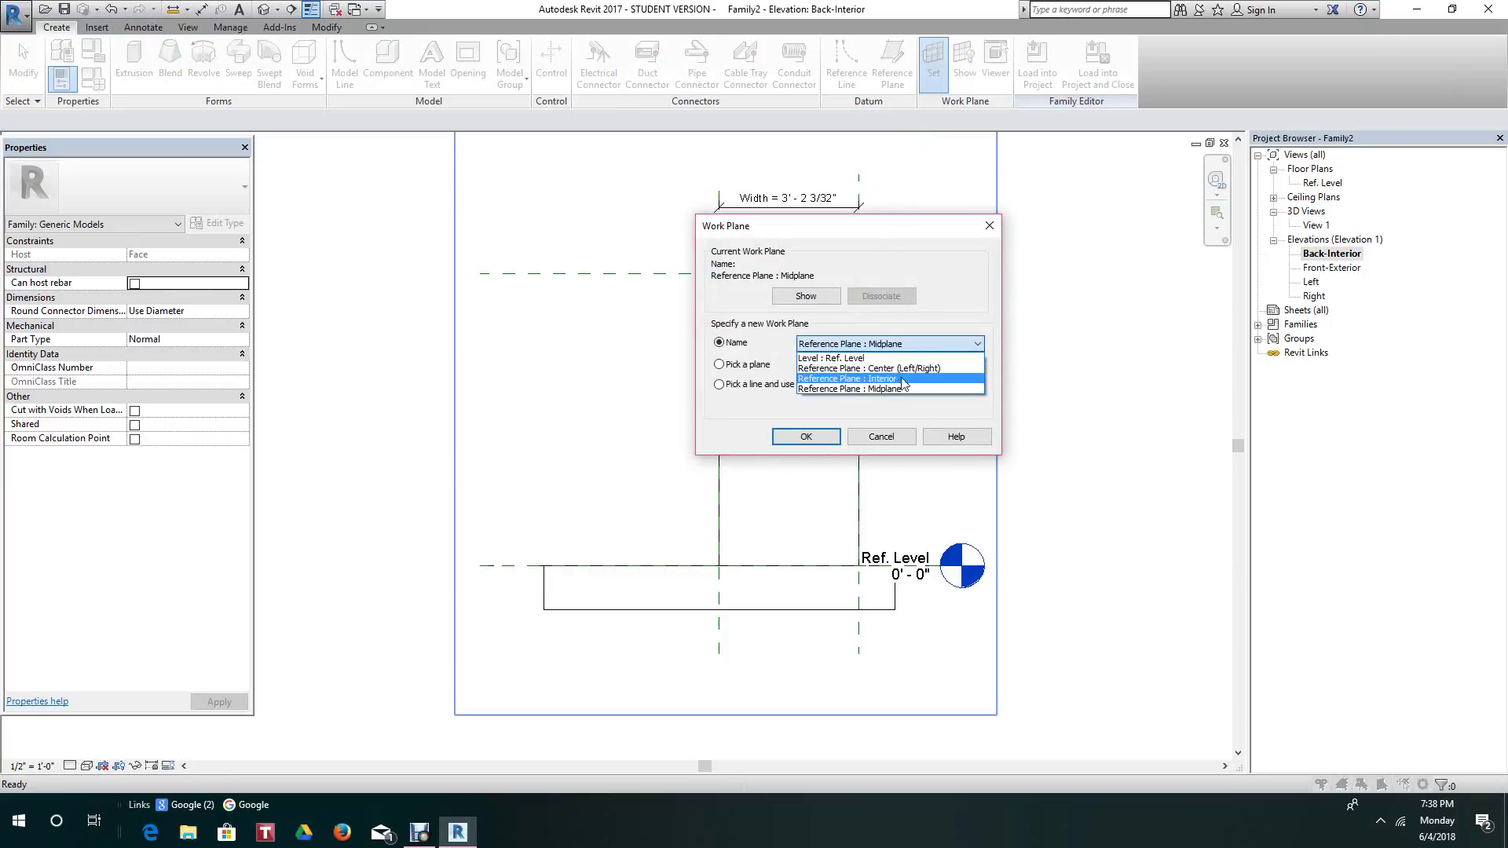
pyautogui.click(890, 379)
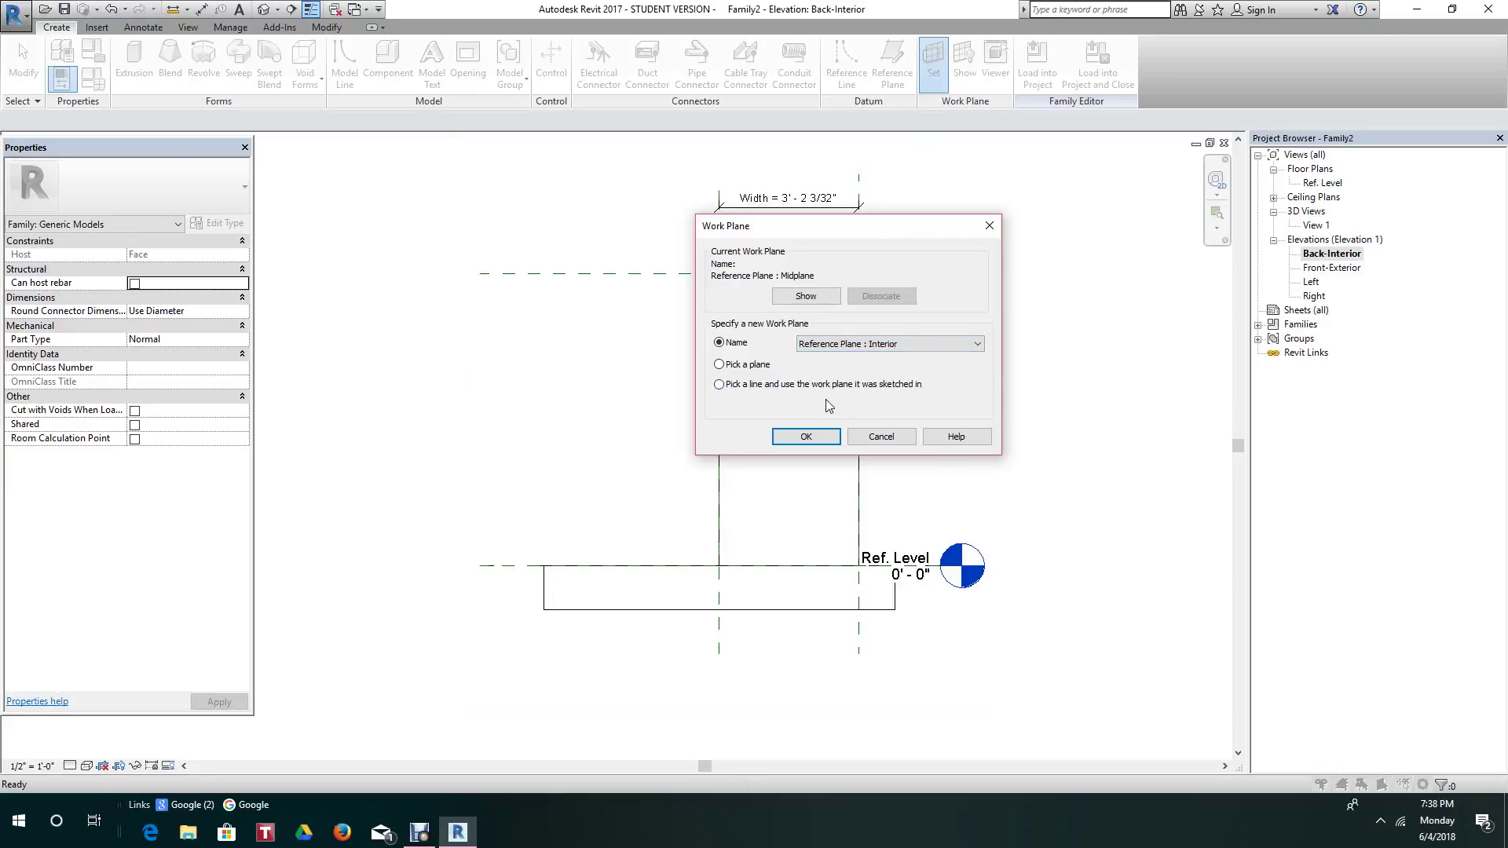
pyautogui.click(785, 436)
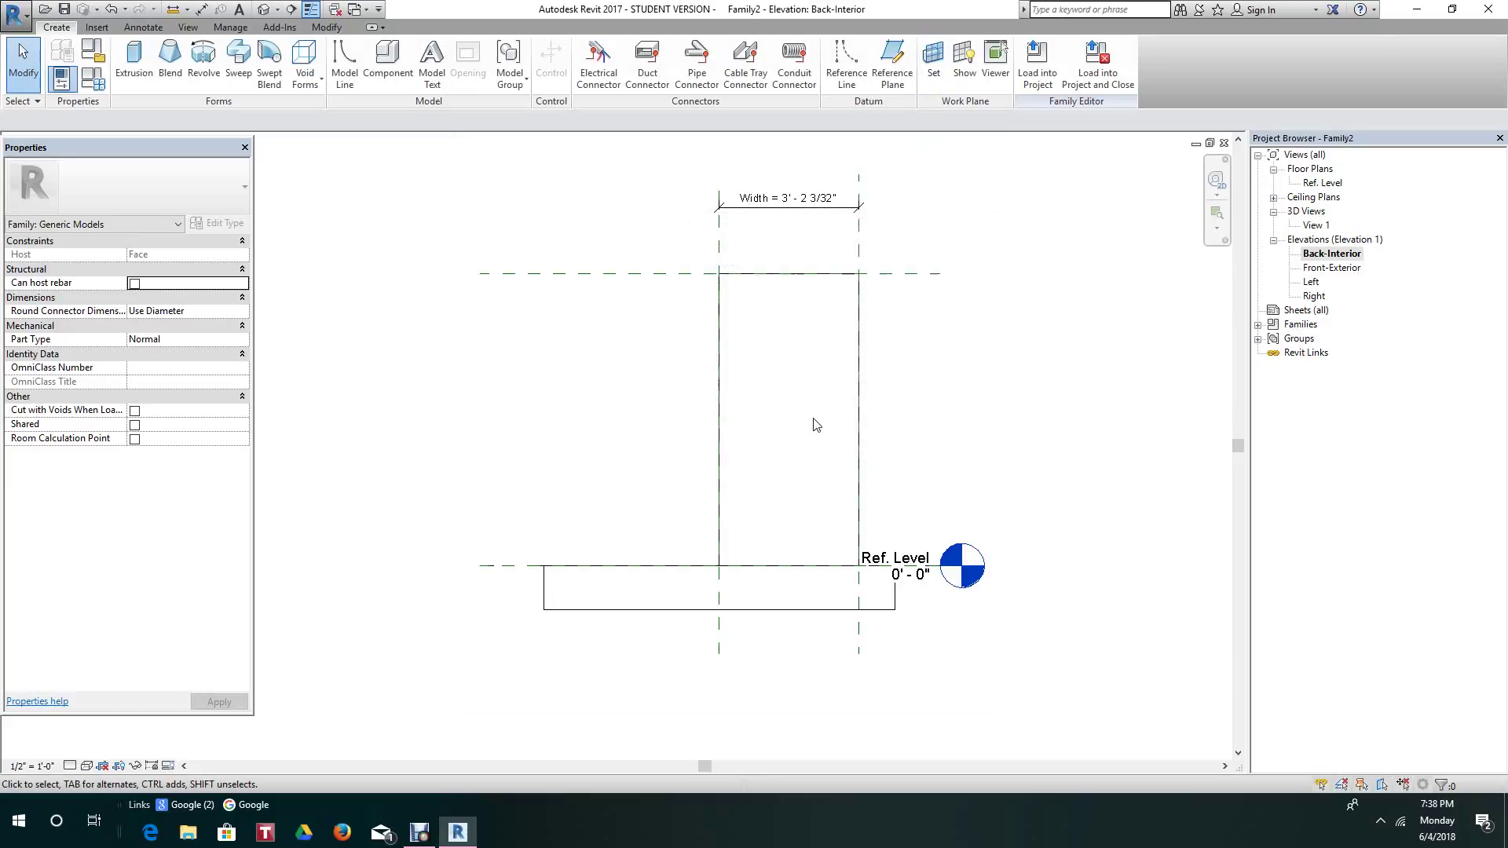
# - Start an Extrusion for the interior panel on the Interior reference plane
pyautogui.click(130, 59)
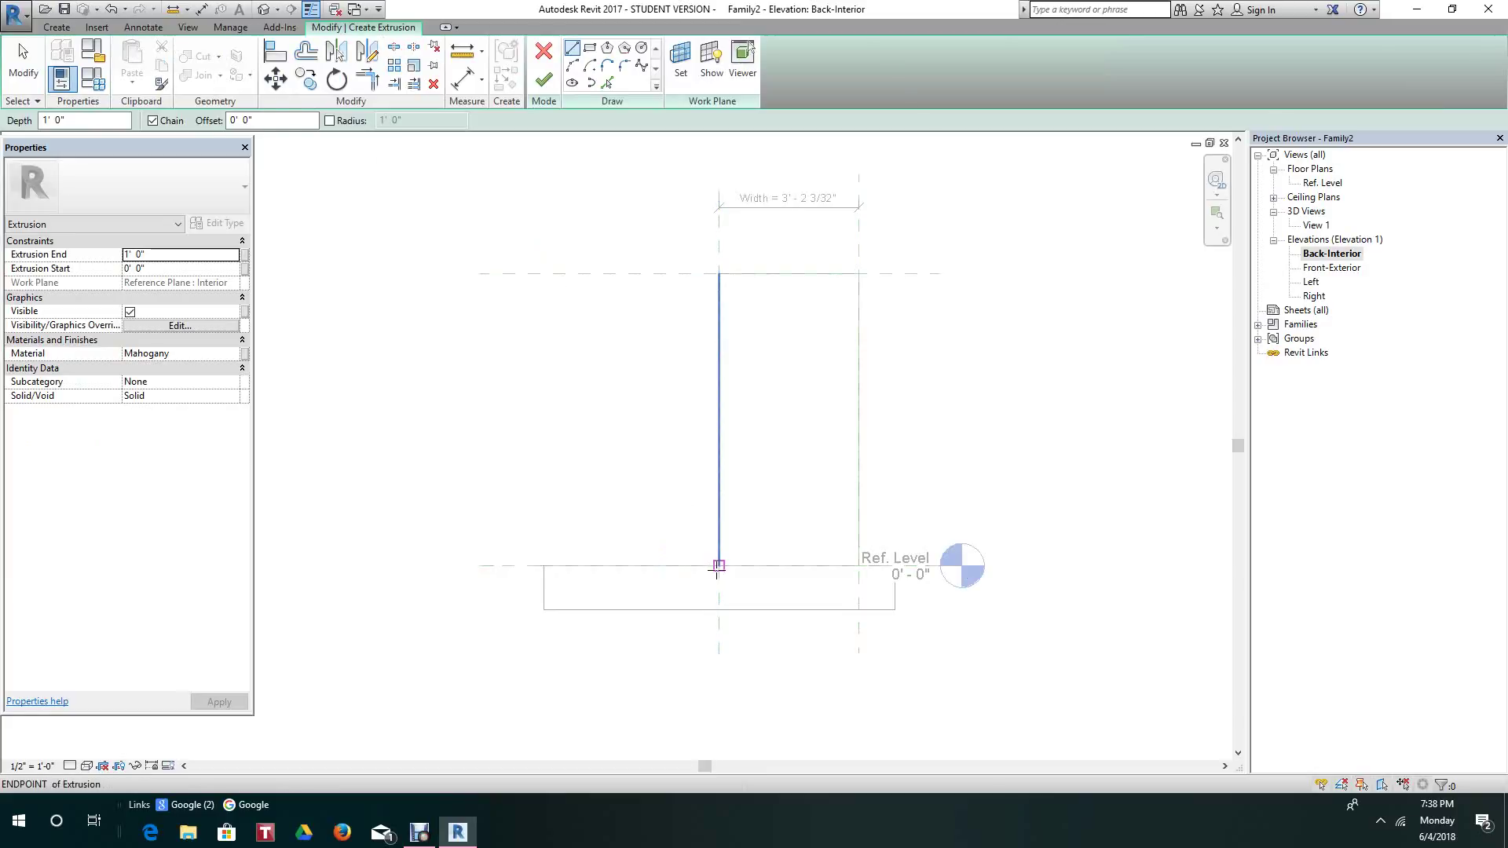
# - Sketch a rectangular panel profile about 3' 2 3/32" by 6' 8" along the reference planes and lock its four sides to them
pyautogui.click(589, 49)
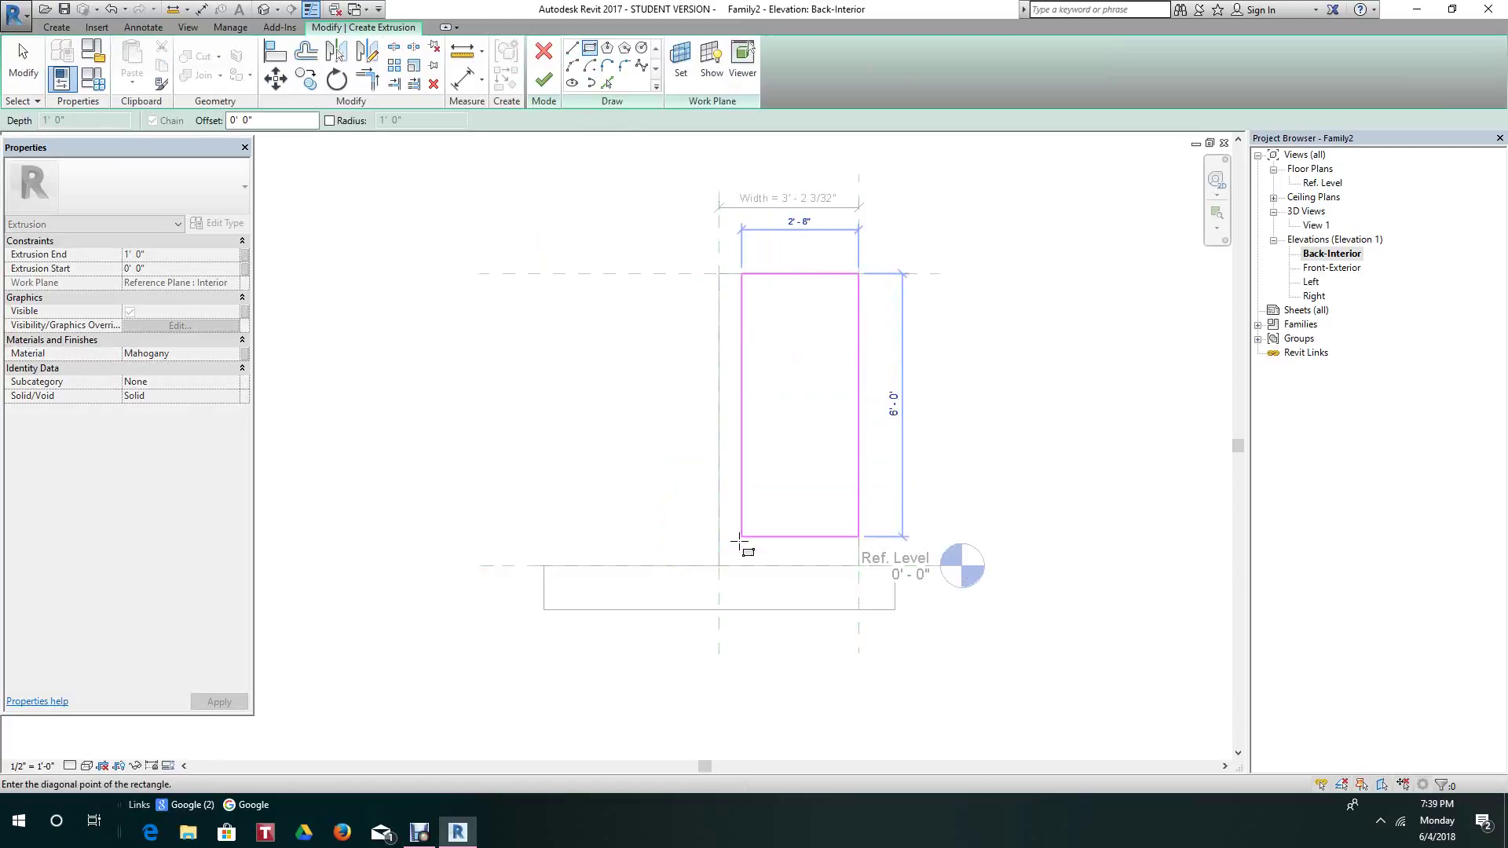
pyautogui.click(718, 566)
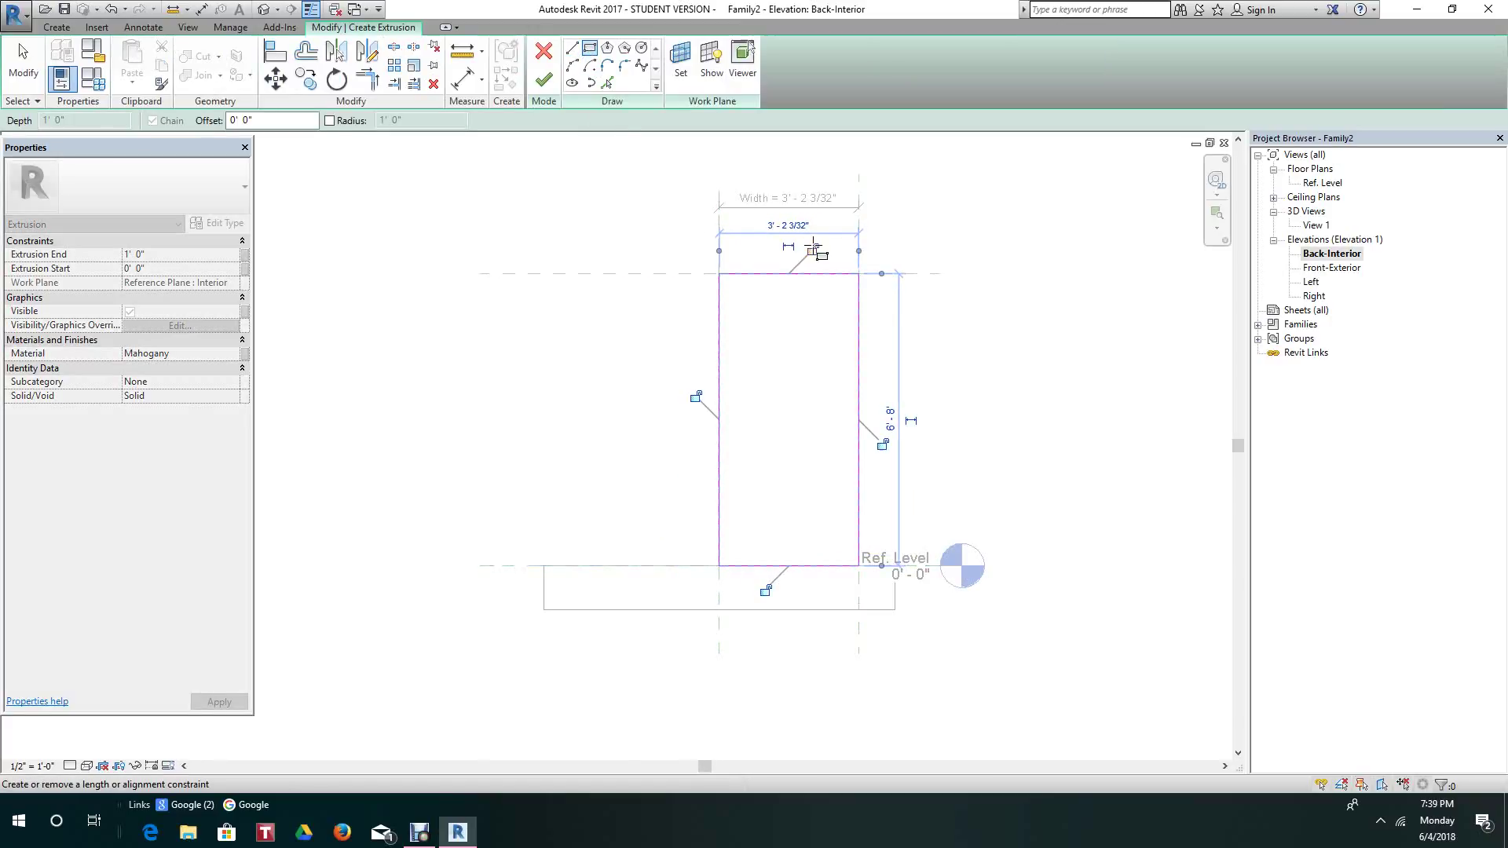
pyautogui.click(882, 443)
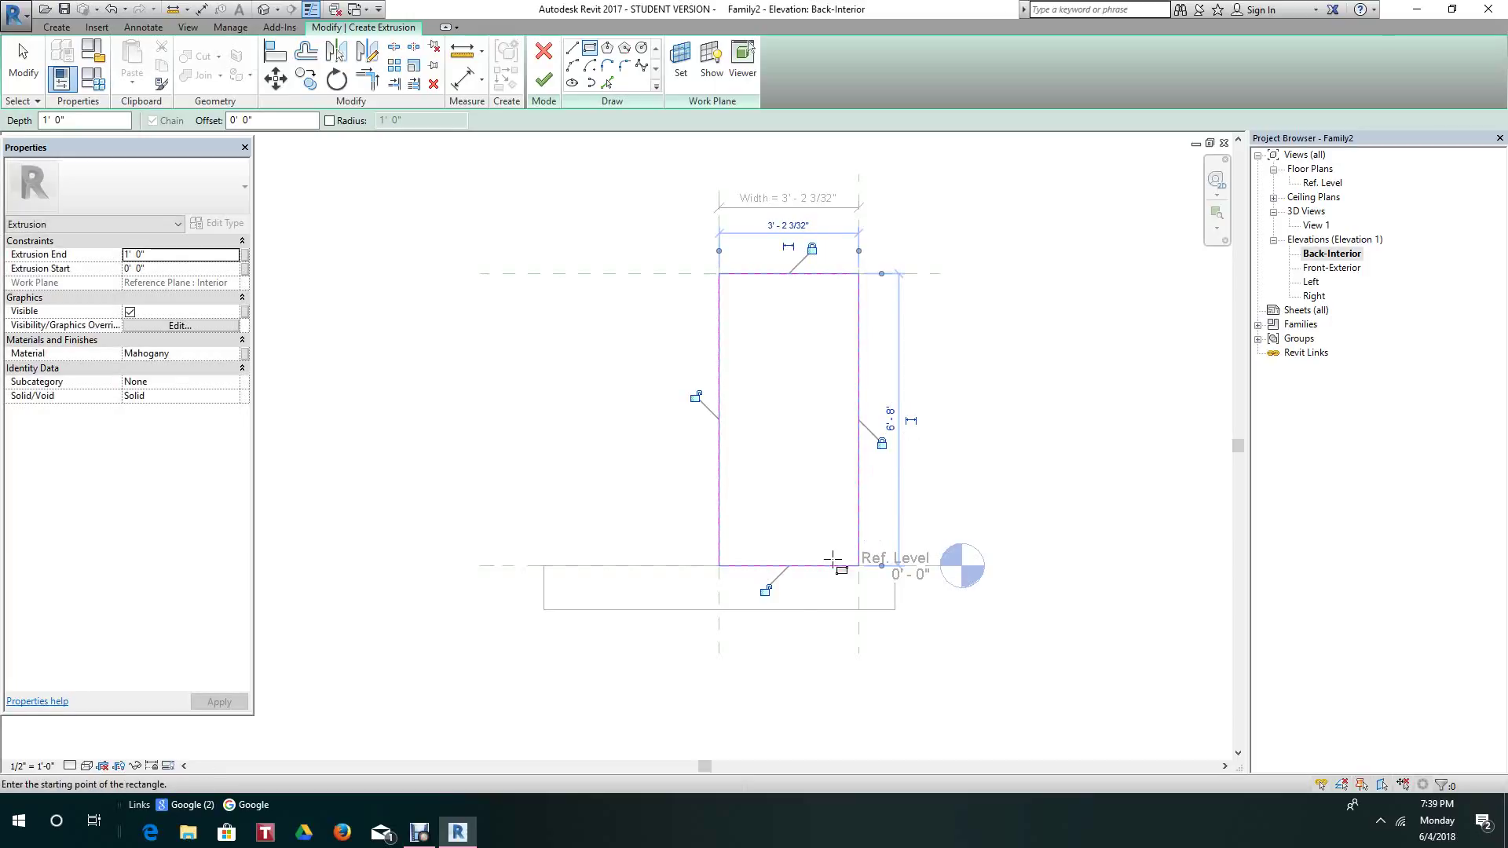
pyautogui.click(765, 590)
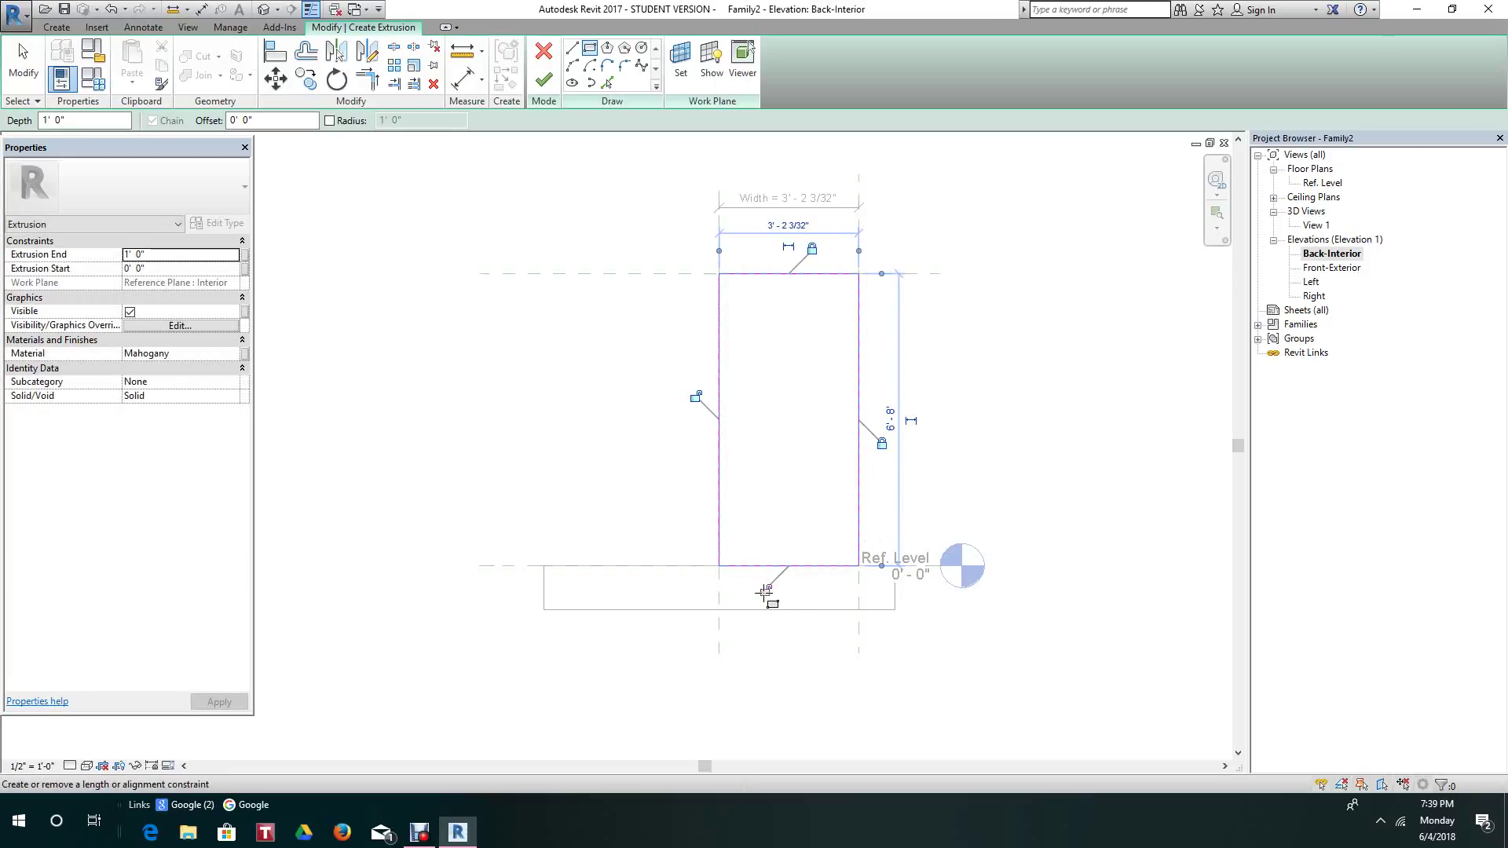
pyautogui.click(694, 397)
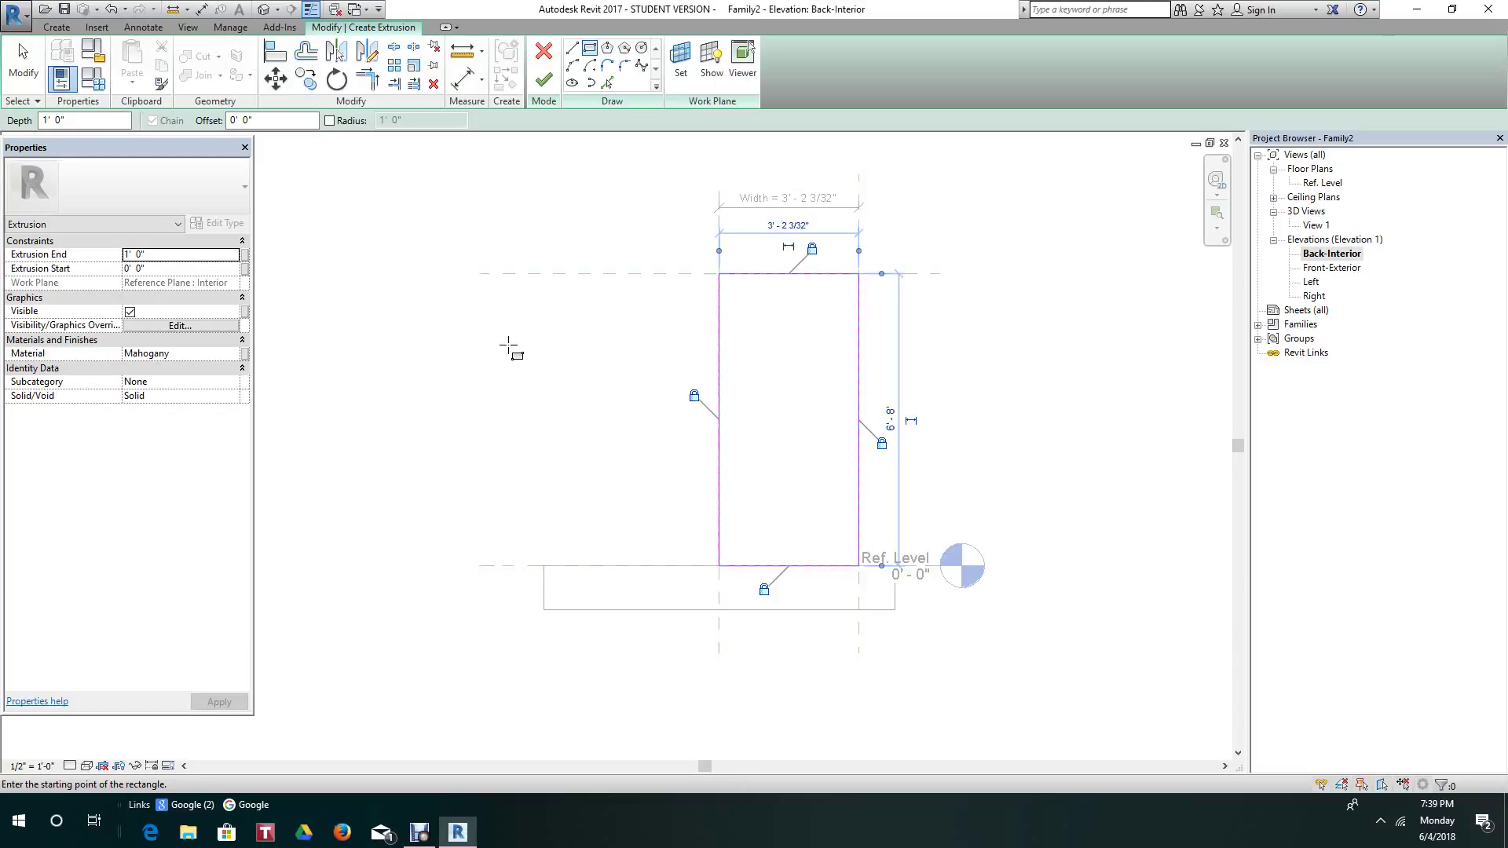
# - Associate the extrusion's material with a new family type parameter named Interior Panel Tthickness
pyautogui.click(244, 354)
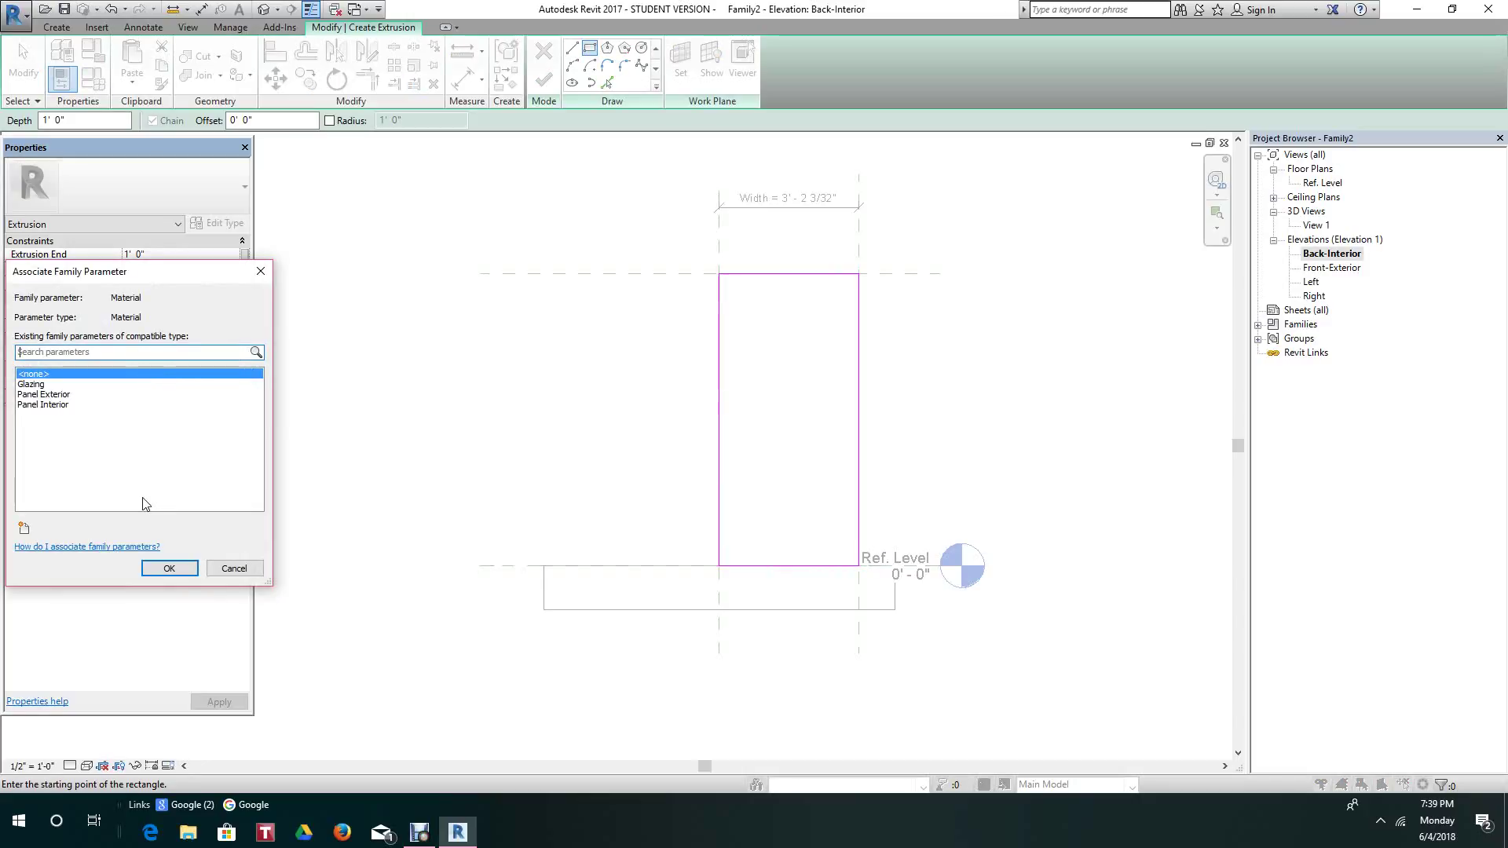
pyautogui.click(25, 529)
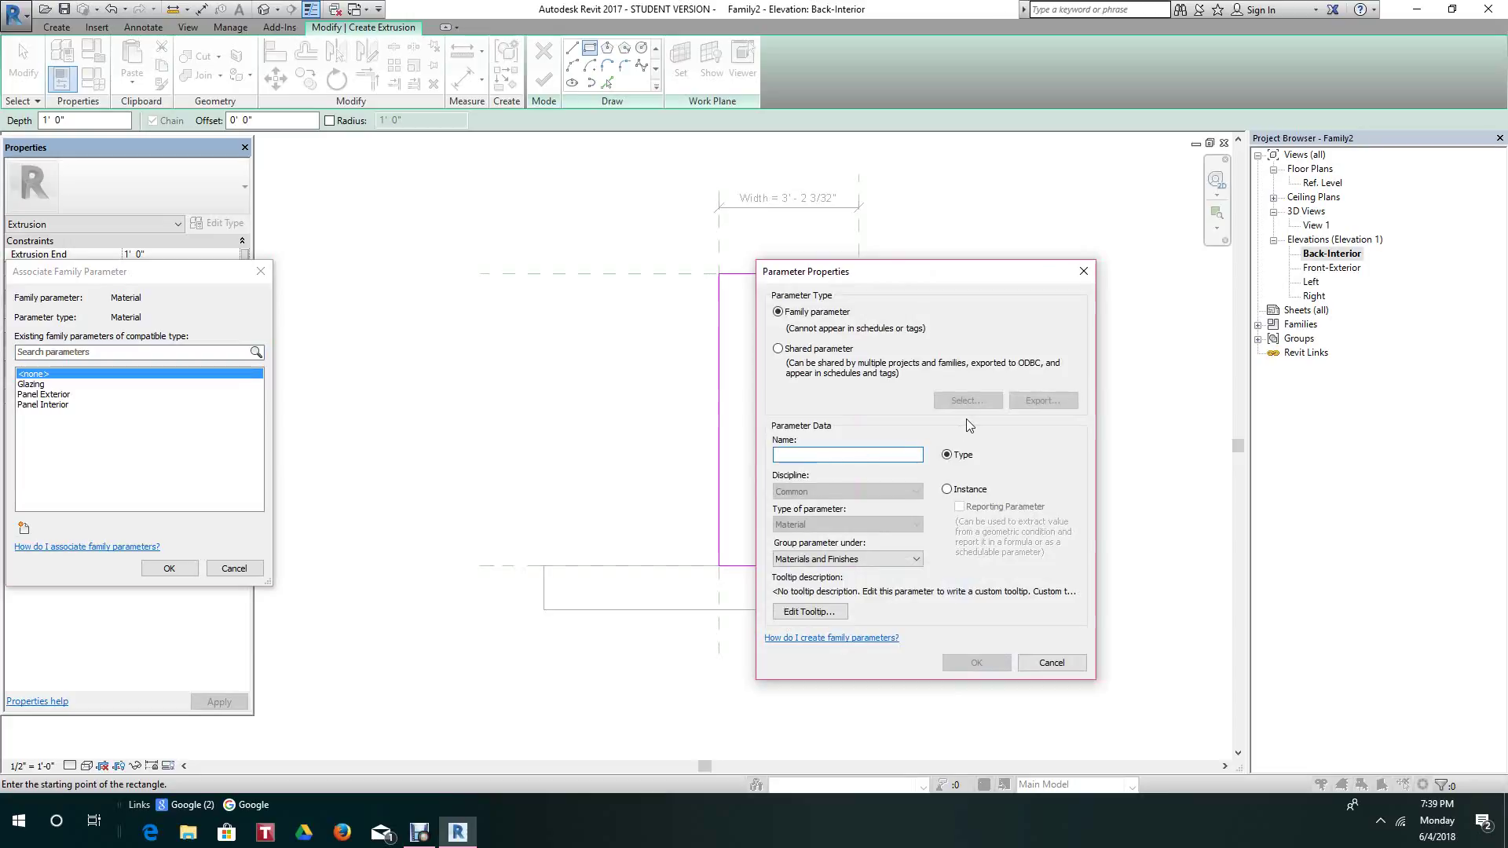
pyautogui.write('In')
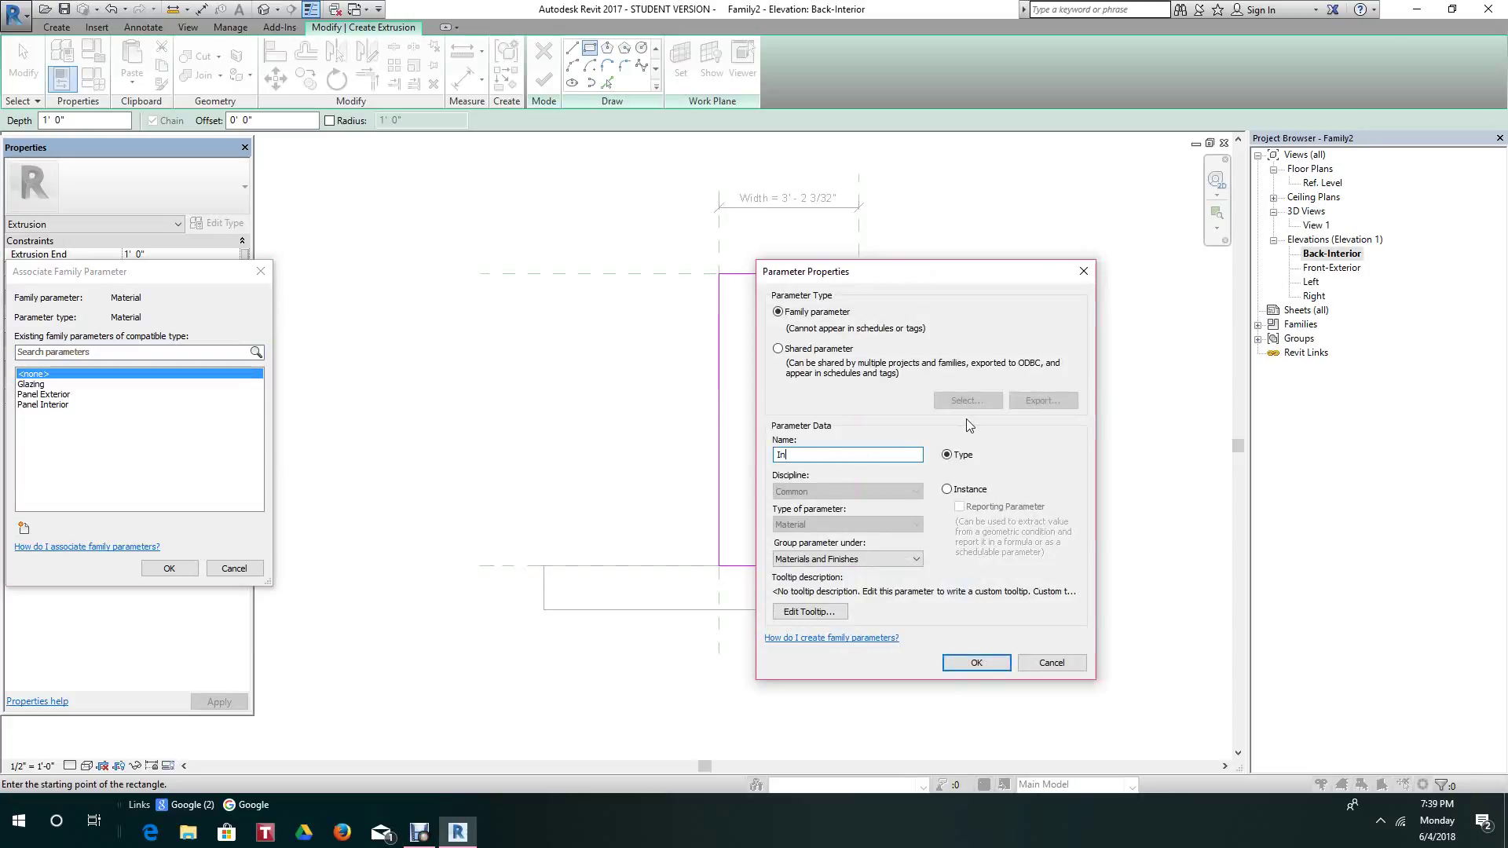
pyautogui.write('terior Panel Tthickness')
pyautogui.click(976, 663)
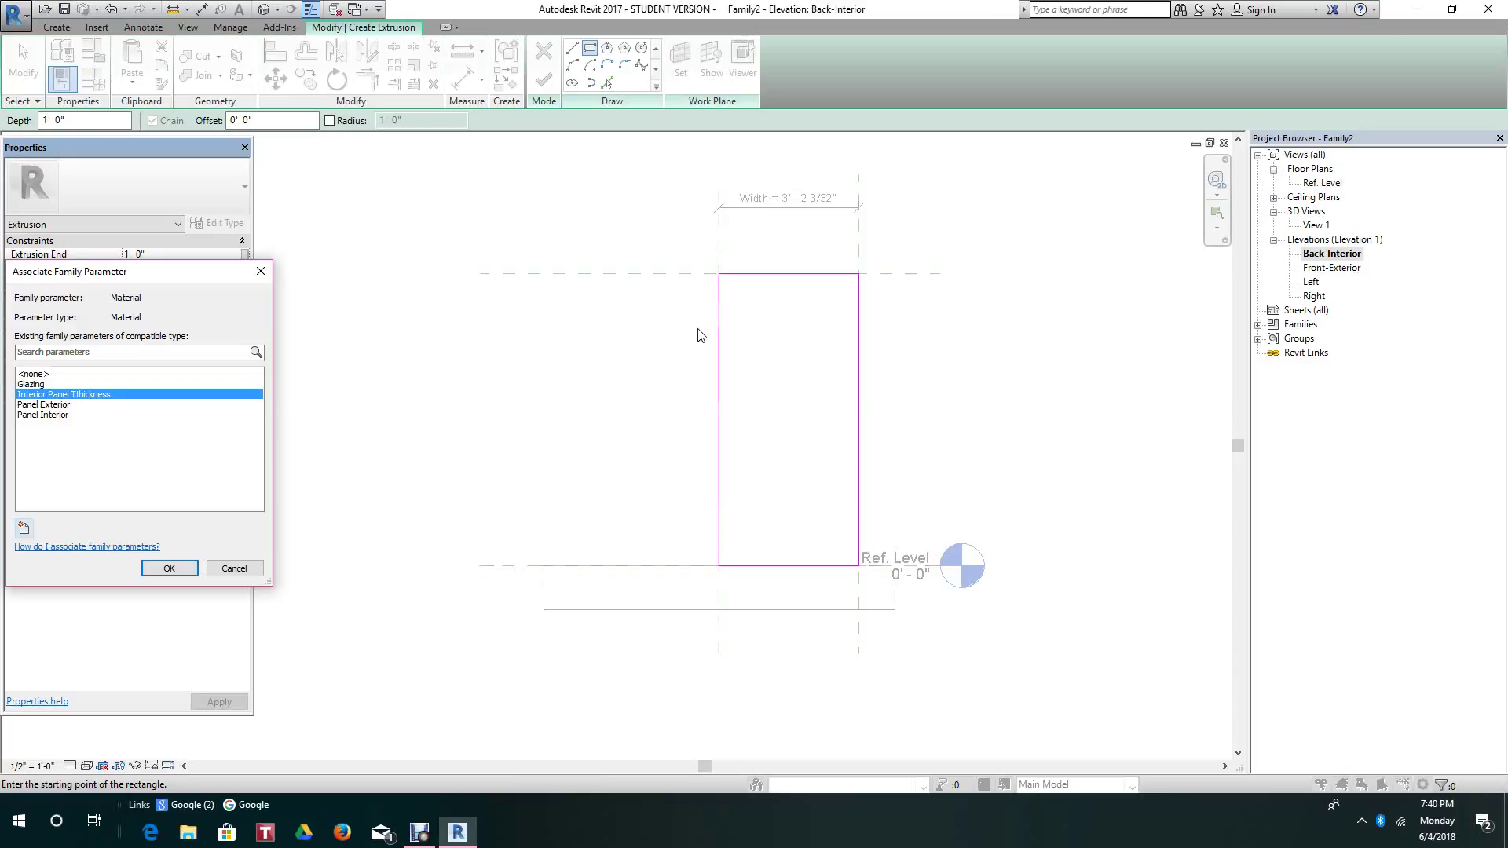
pyautogui.click(169, 568)
# - Correct the name of the misspelled material parameter to Interior Panel Thickness in the family types
pyautogui.click(94, 78)
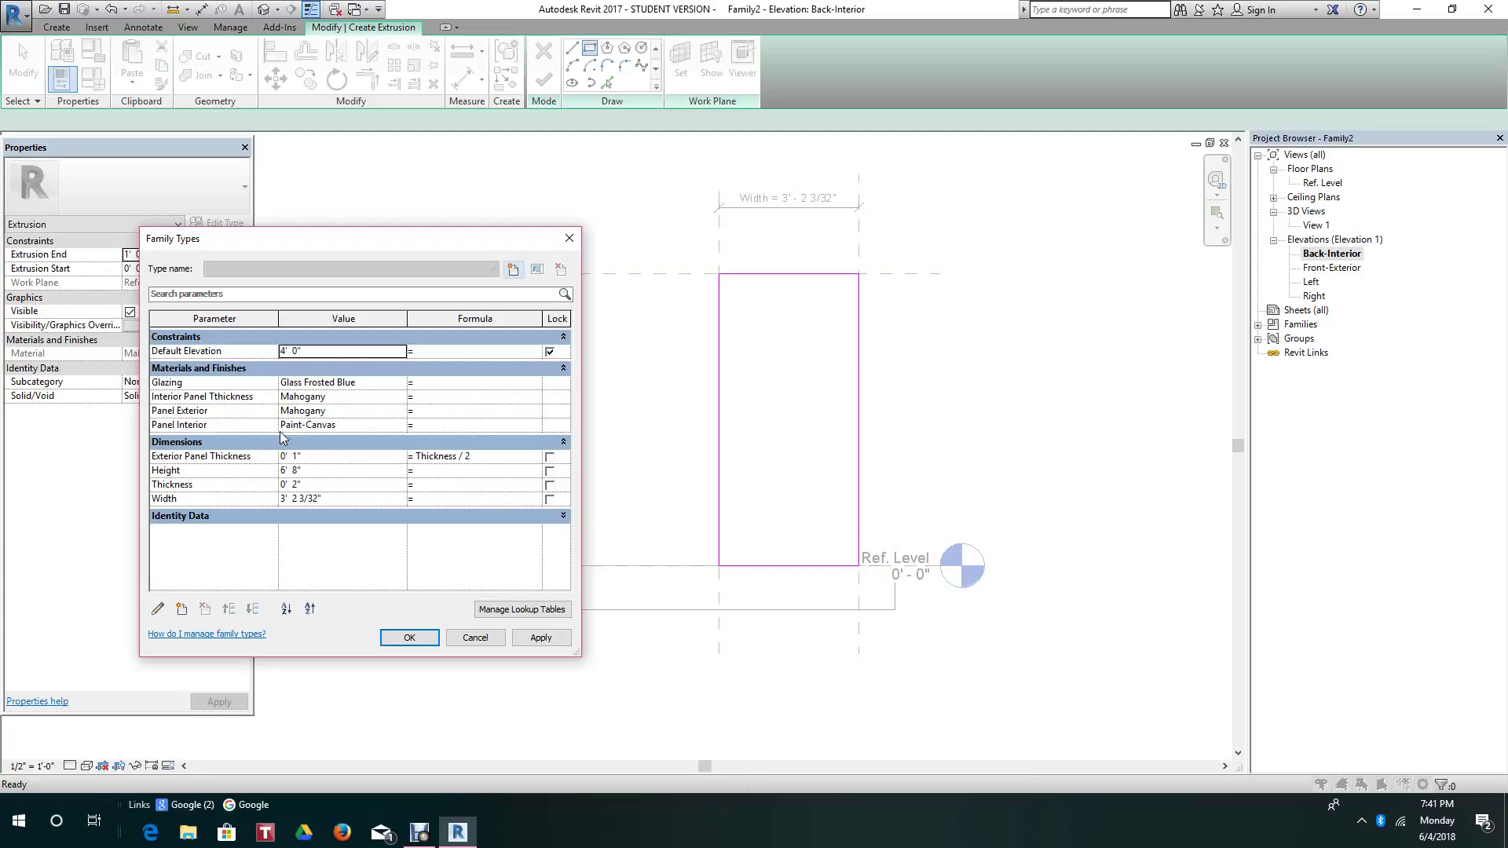
pyautogui.moveTo(240, 411); pyautogui.dragTo(291, 445)
pyautogui.click(227, 399)
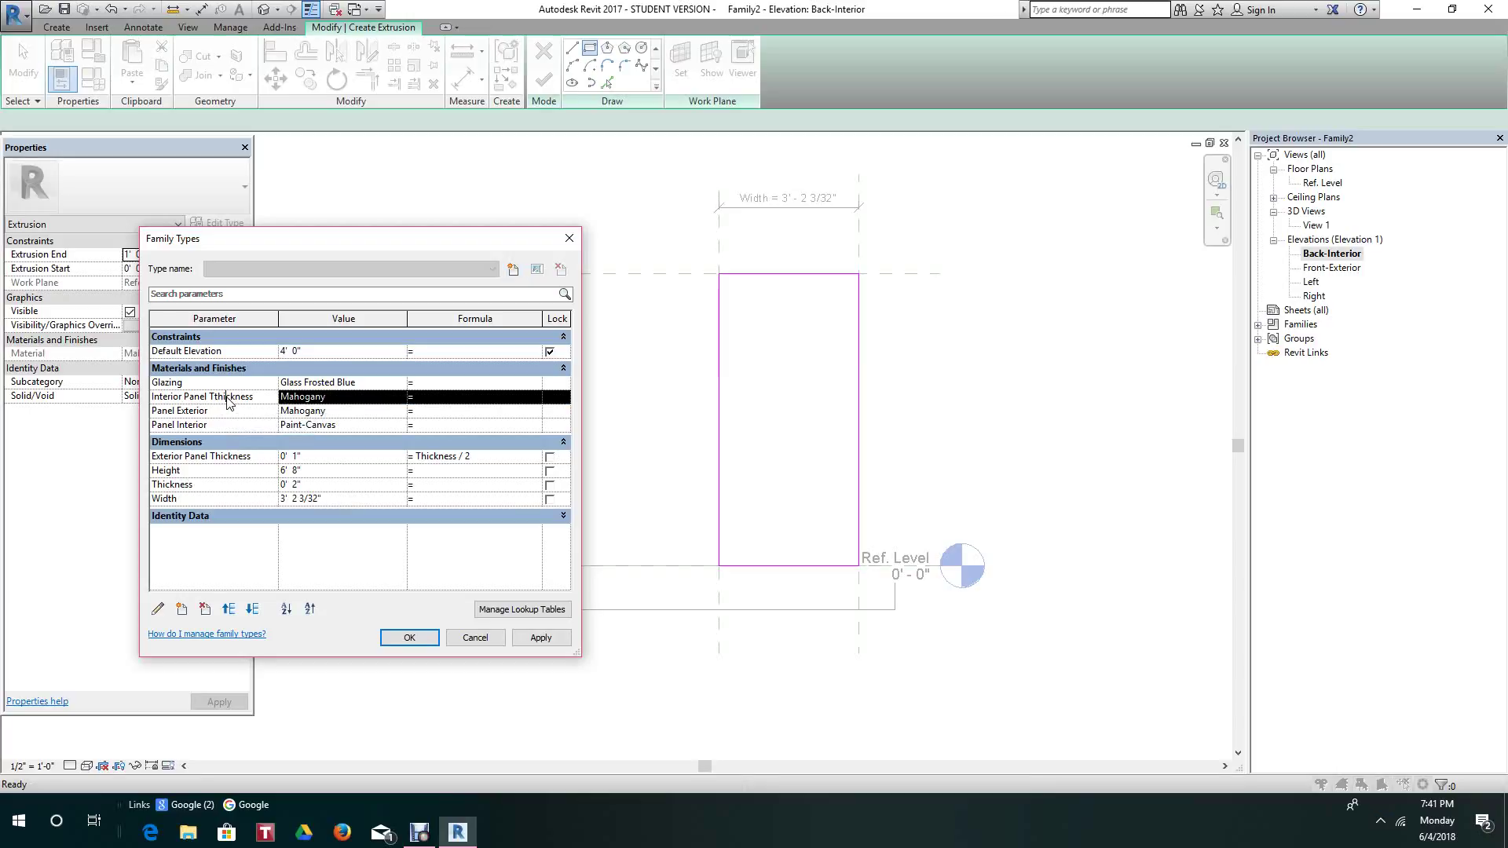
pyautogui.click(160, 609)
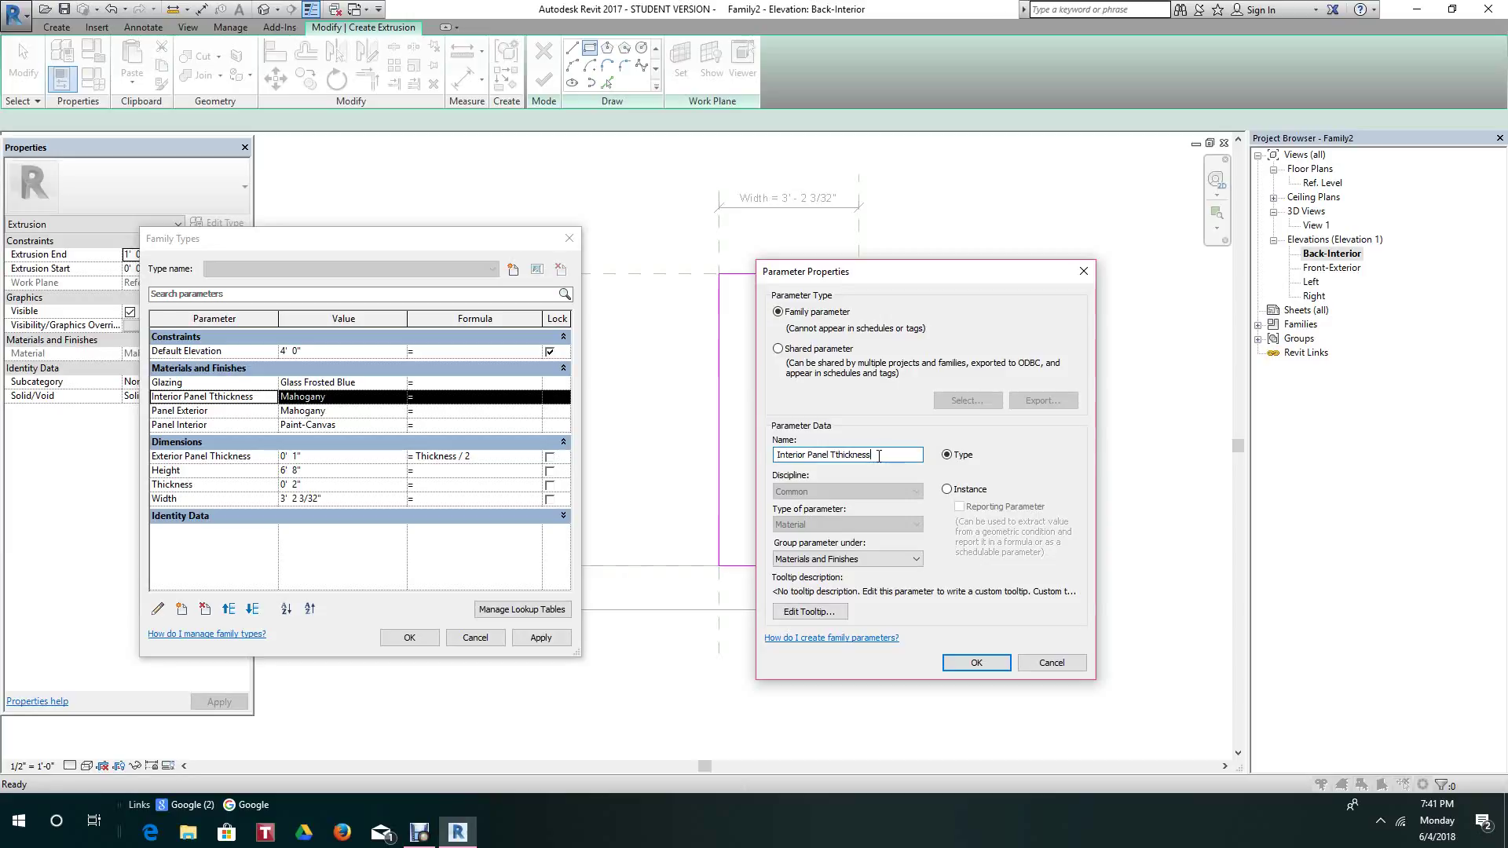
pyautogui.moveTo(878, 455); pyautogui.dragTo(835, 454)
pyautogui.write('hickn')
pyautogui.click(976, 663)
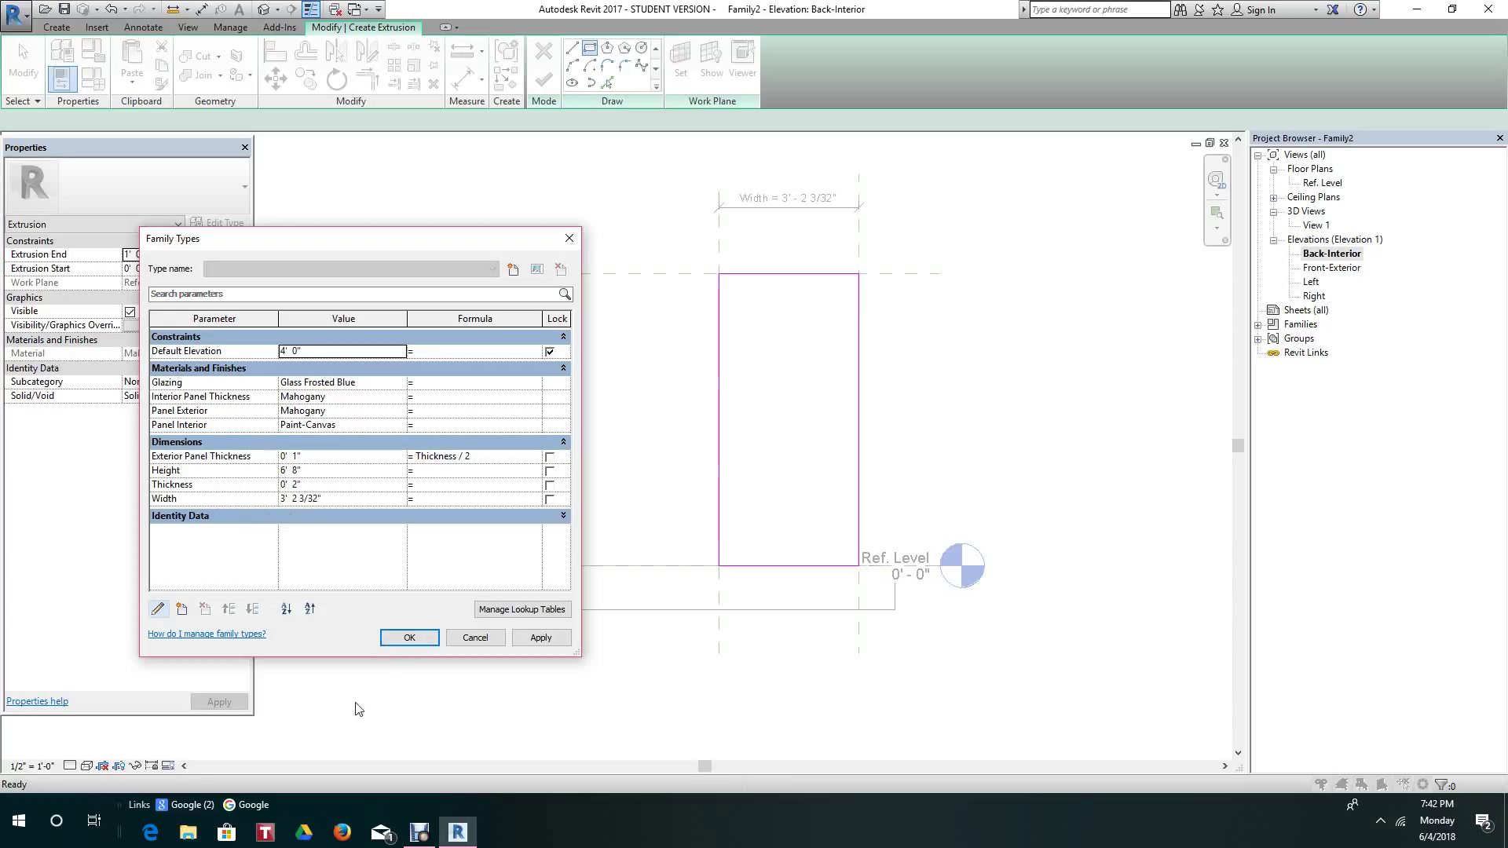
pyautogui.click(420, 834)
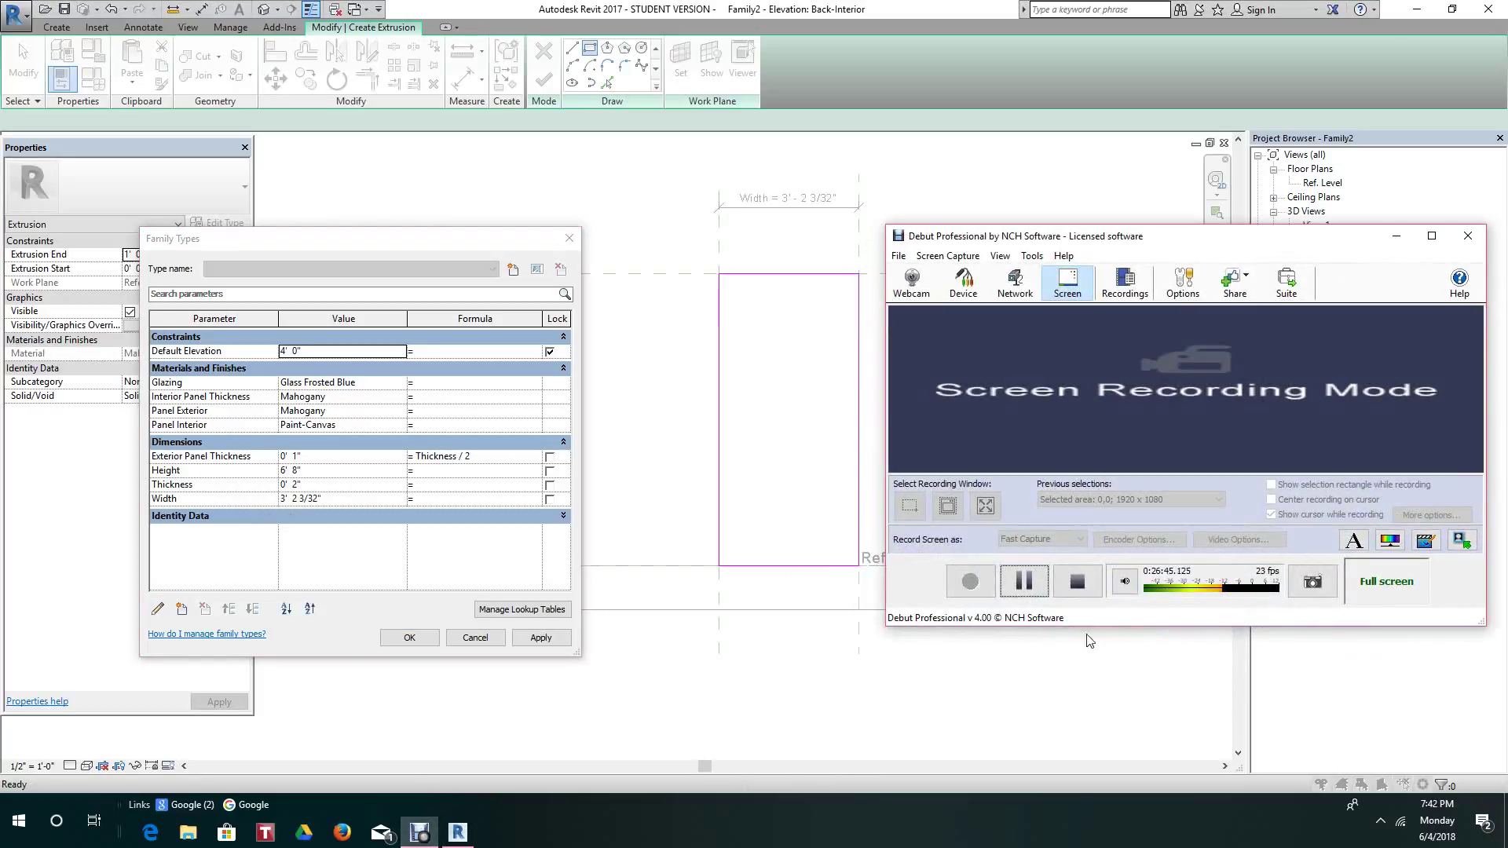
pyautogui.click(1025, 582)
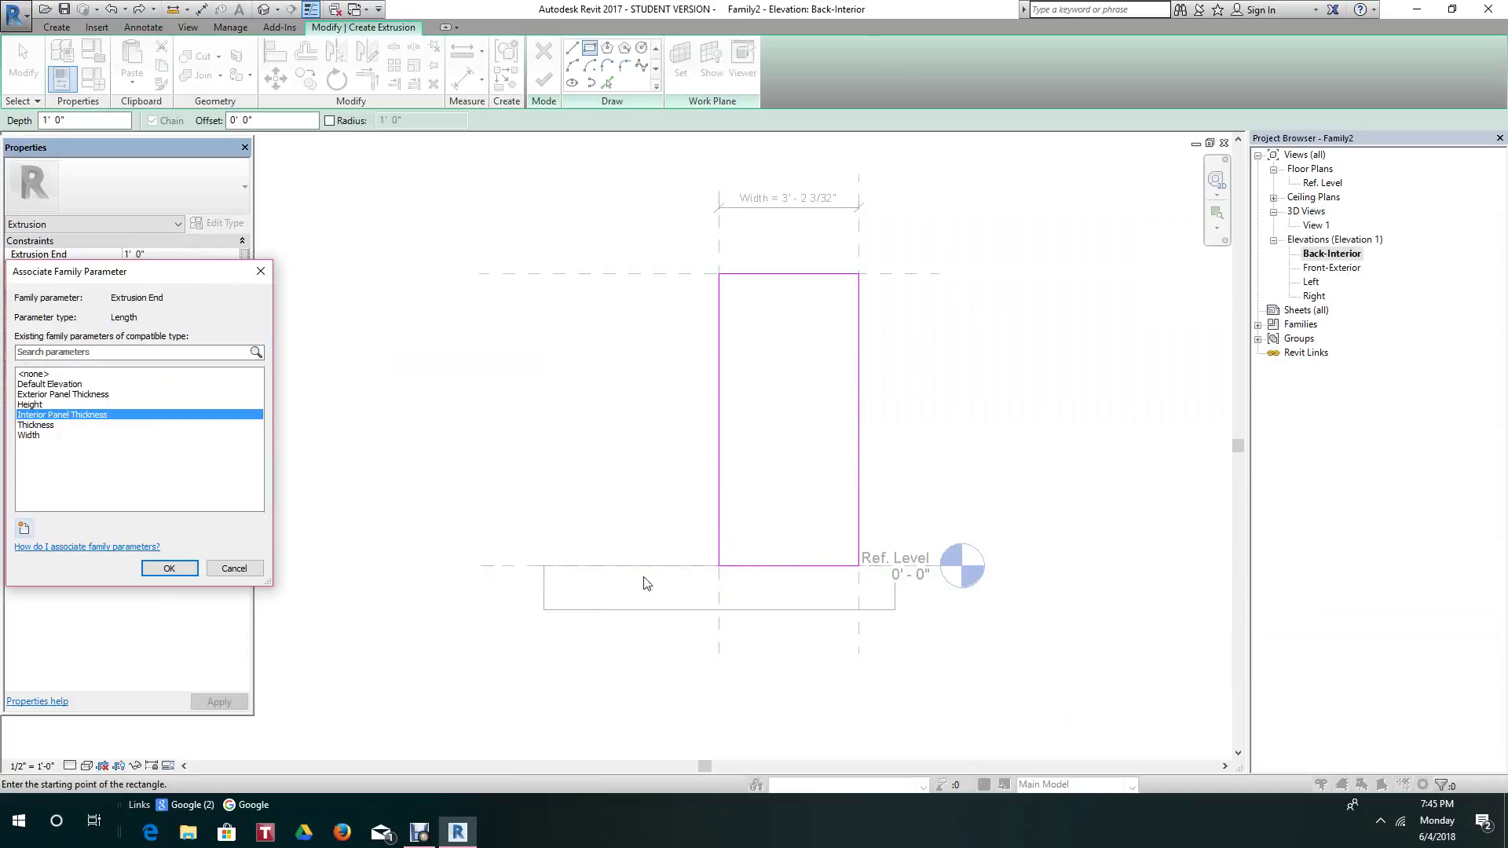
# - Associate the extrusion end with the Interior Panel Thickness parameter and define that parameter by the formula Thickness/2, finishing the extrusion
pyautogui.click(166, 568)
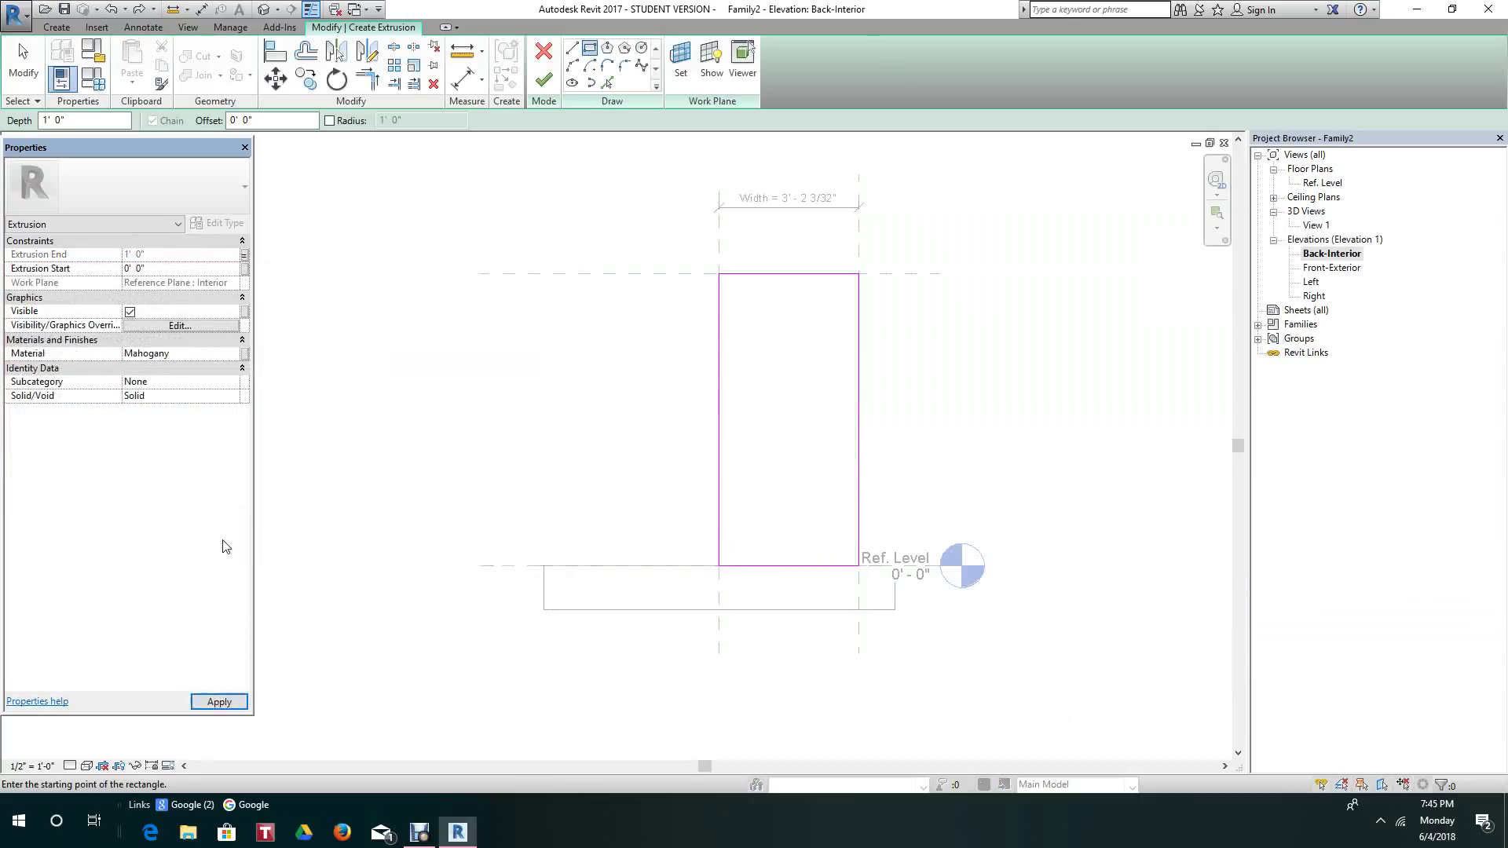
pyautogui.click(92, 81)
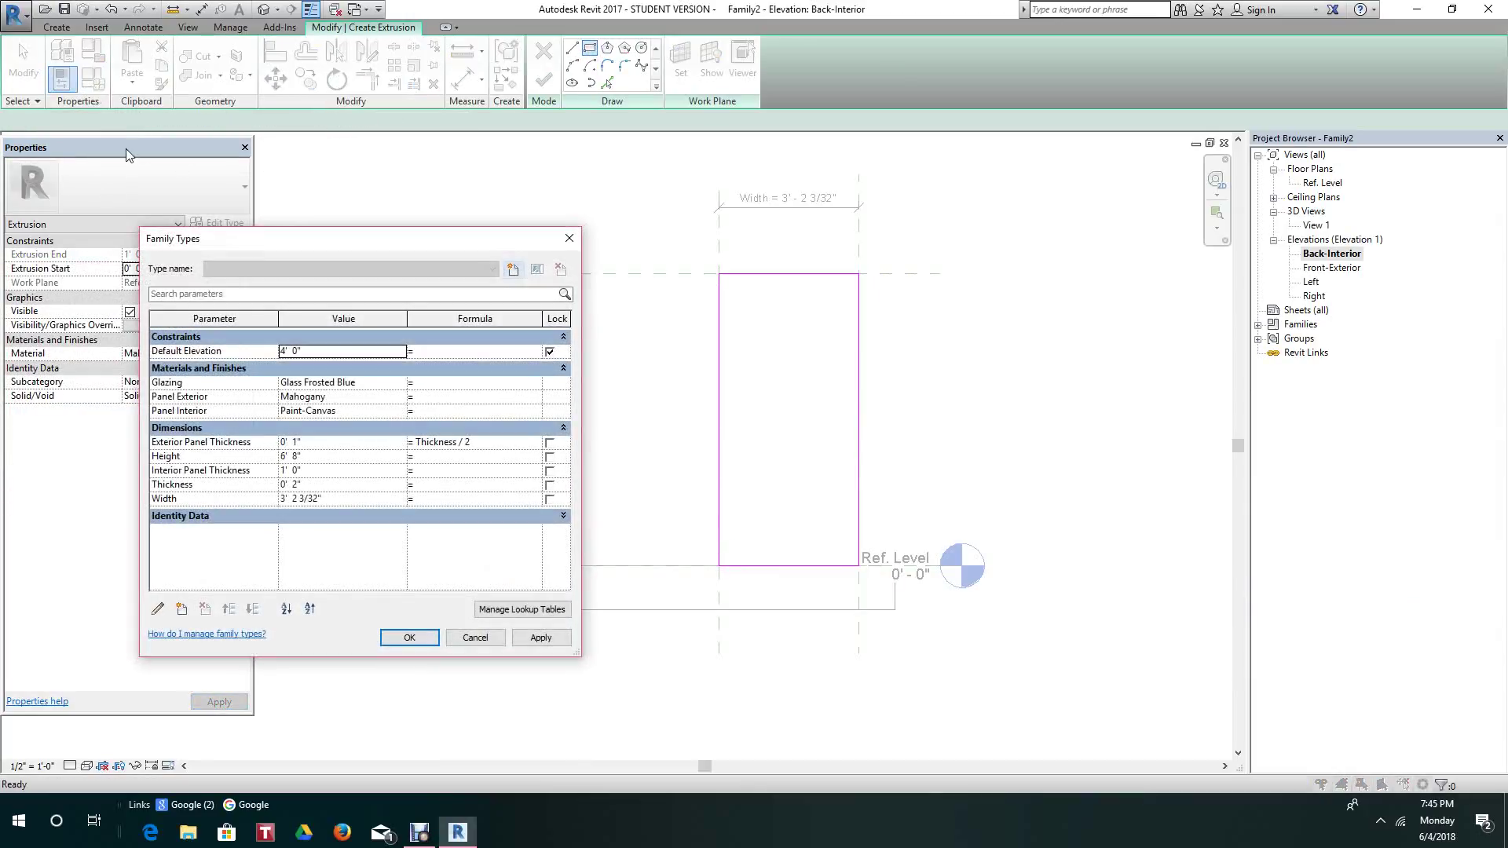
pyautogui.click(425, 472)
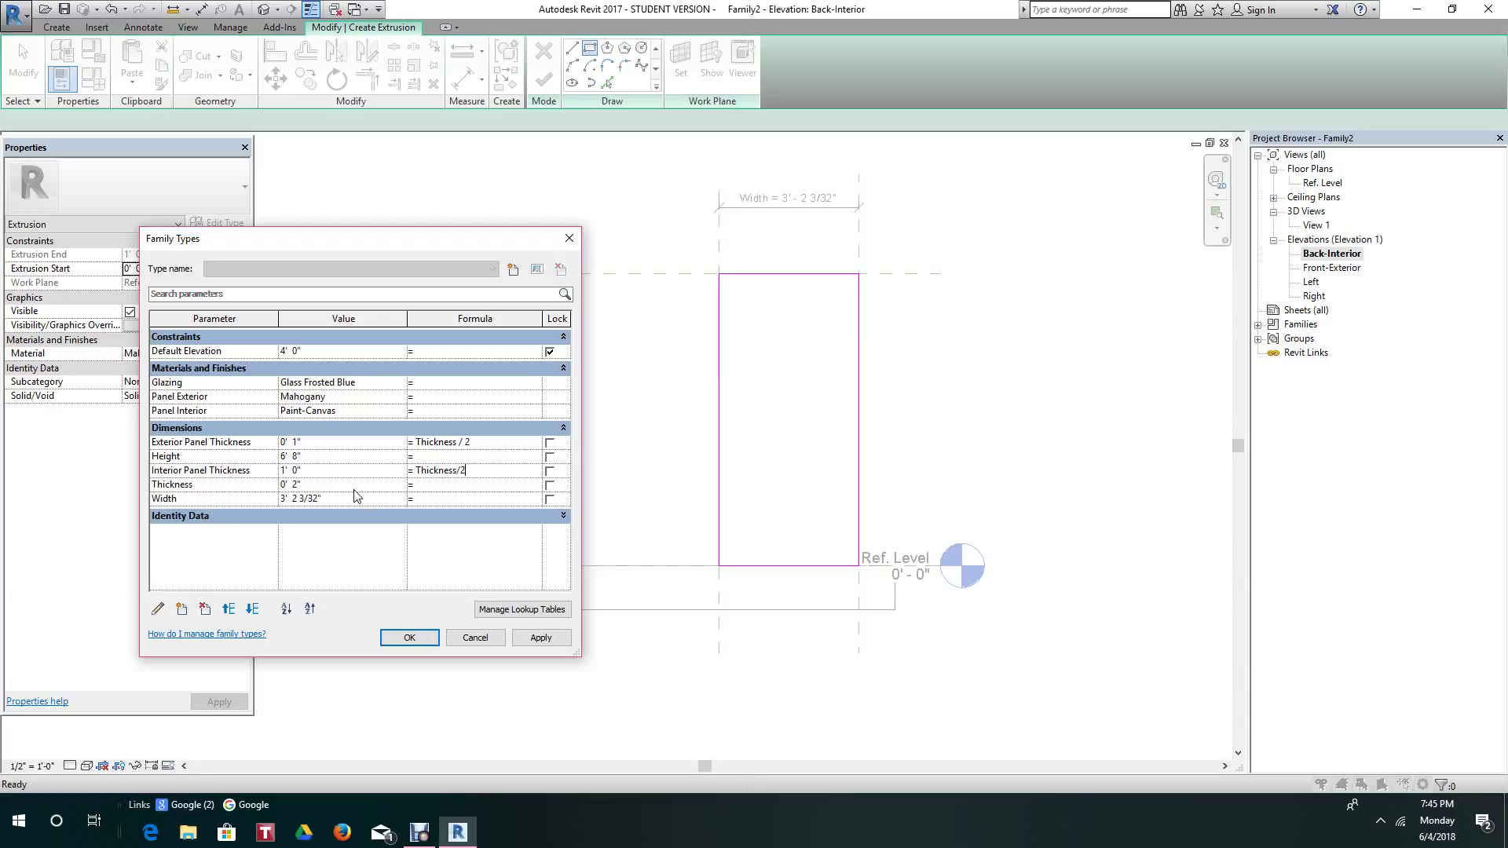
pyautogui.click(312, 472)
pyautogui.click(414, 639)
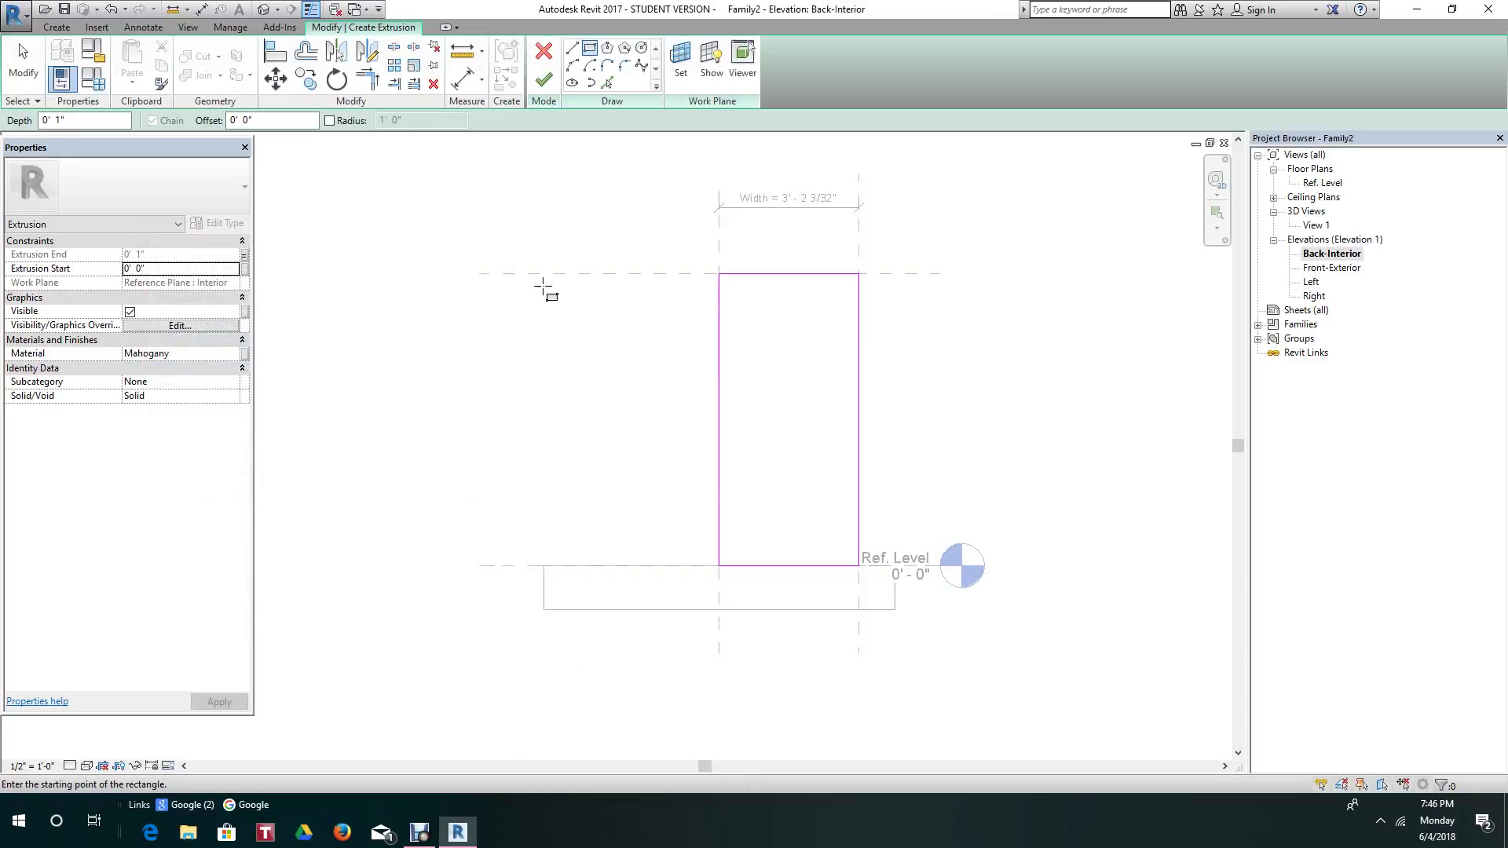
pyautogui.click(542, 82)
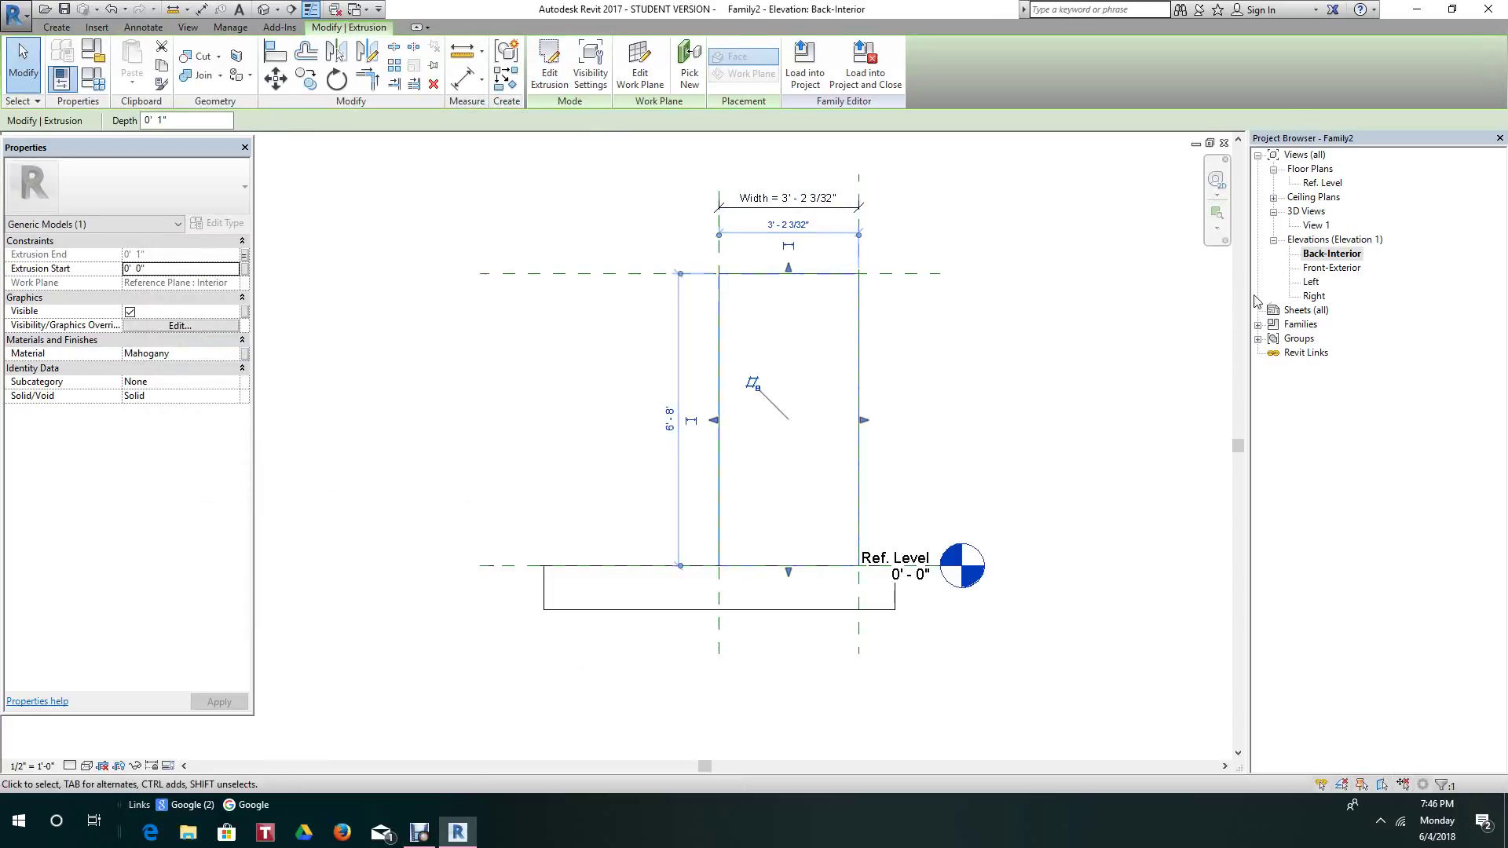
# - In the Ref. Level floor plan, stretch the interior panel's face away from the centre plane to a depth of 0' 2"
pyautogui.doubleClick(1322, 182)
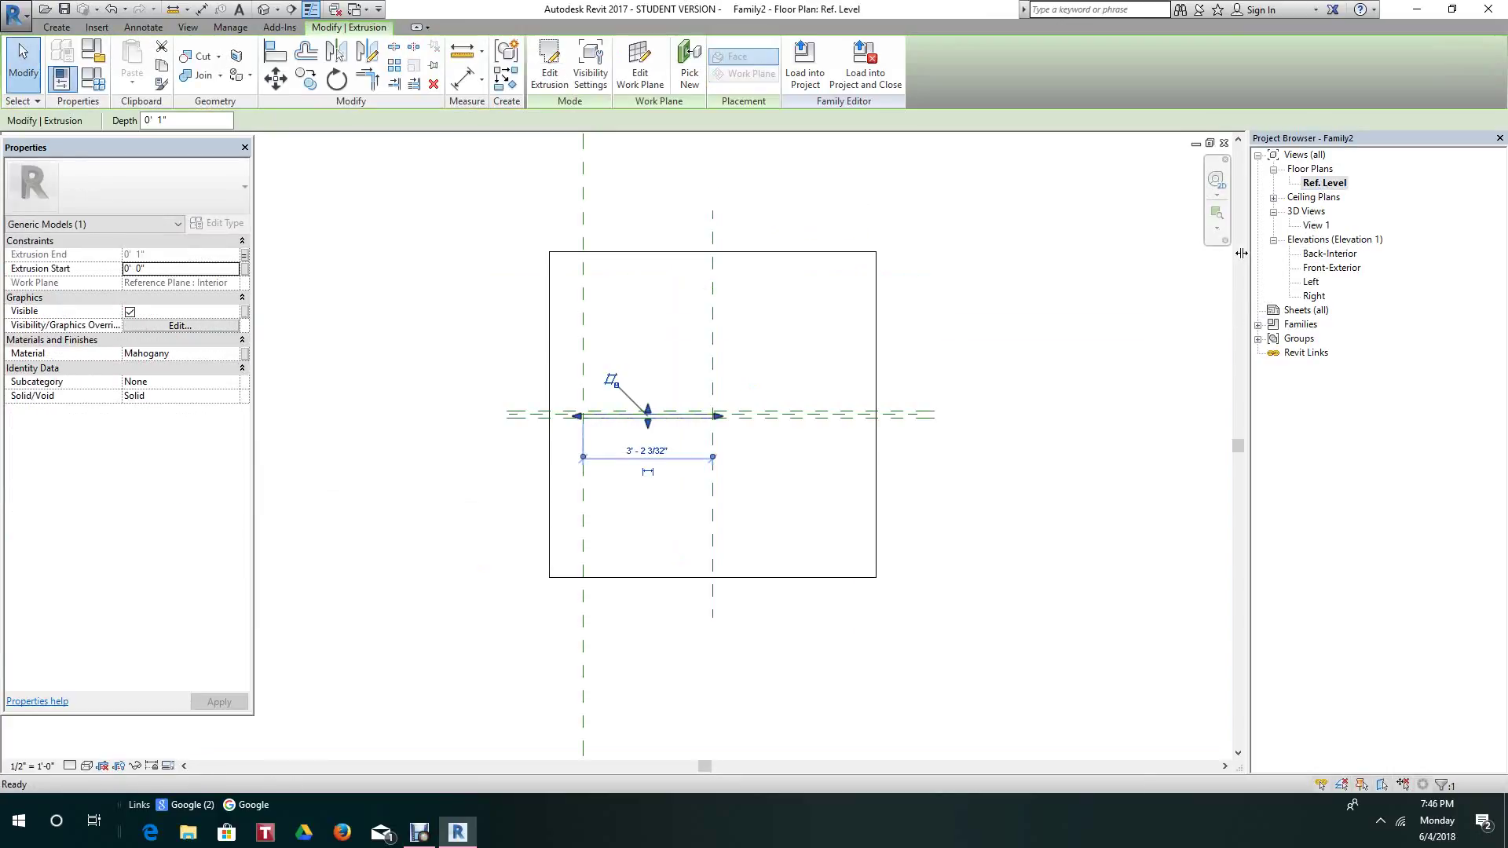
pyautogui.scroll(5, 667, 451)
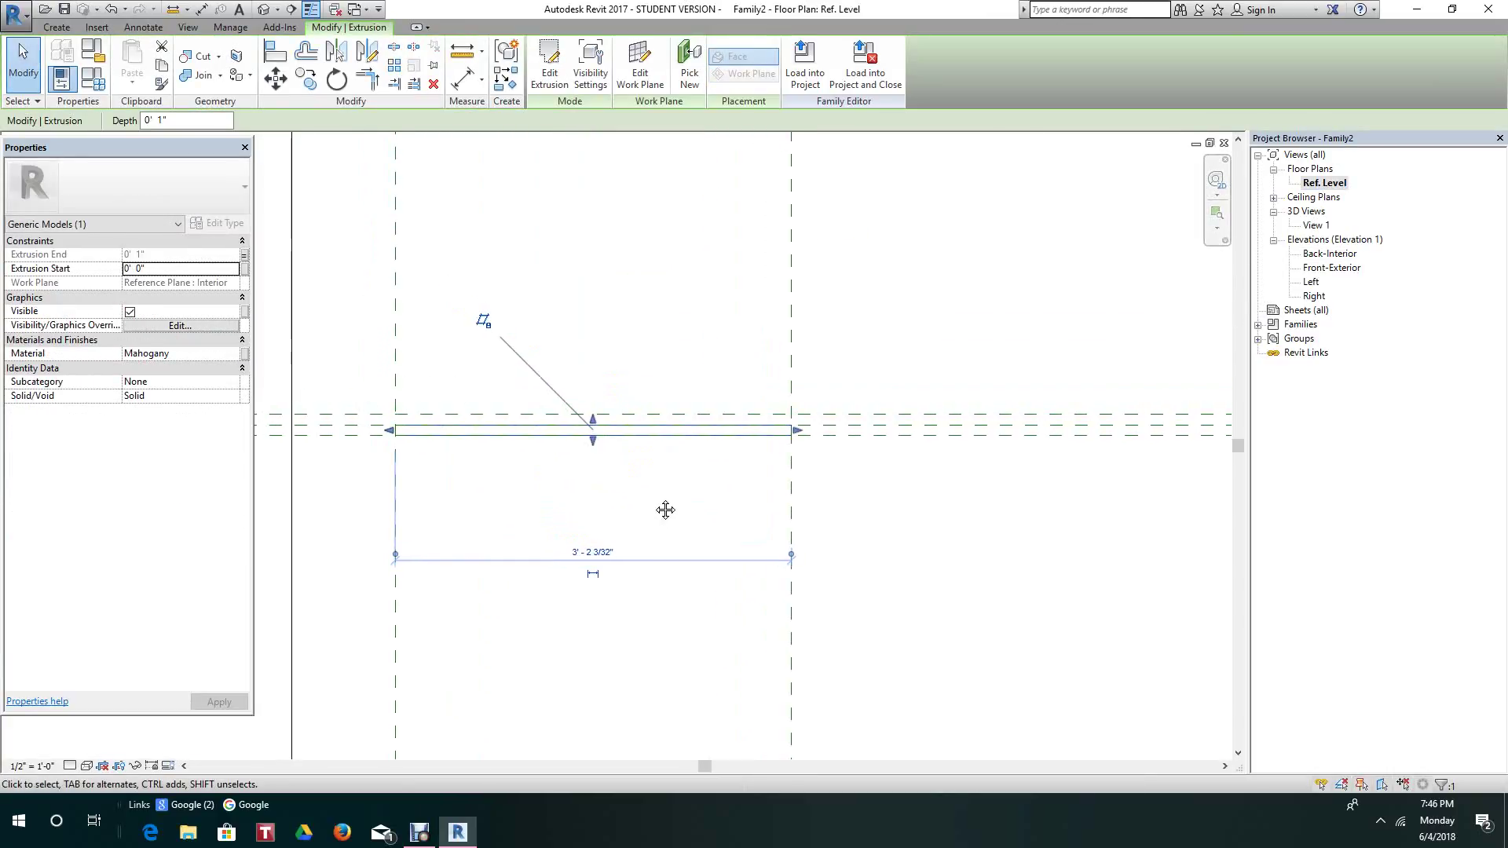
pyautogui.scroll(2, 663, 487)
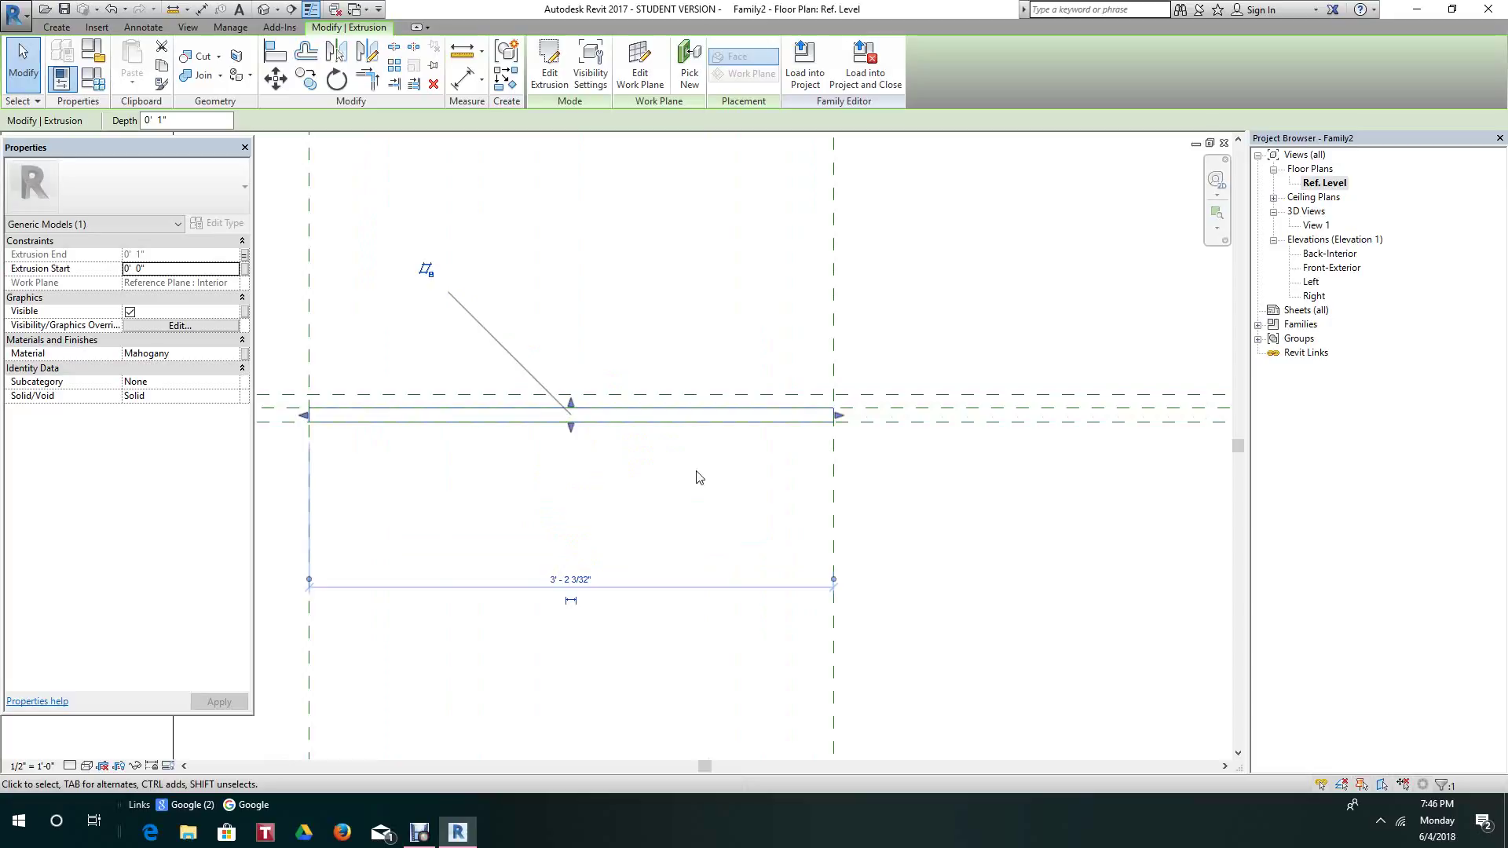
pyautogui.scroll(3, 615, 424)
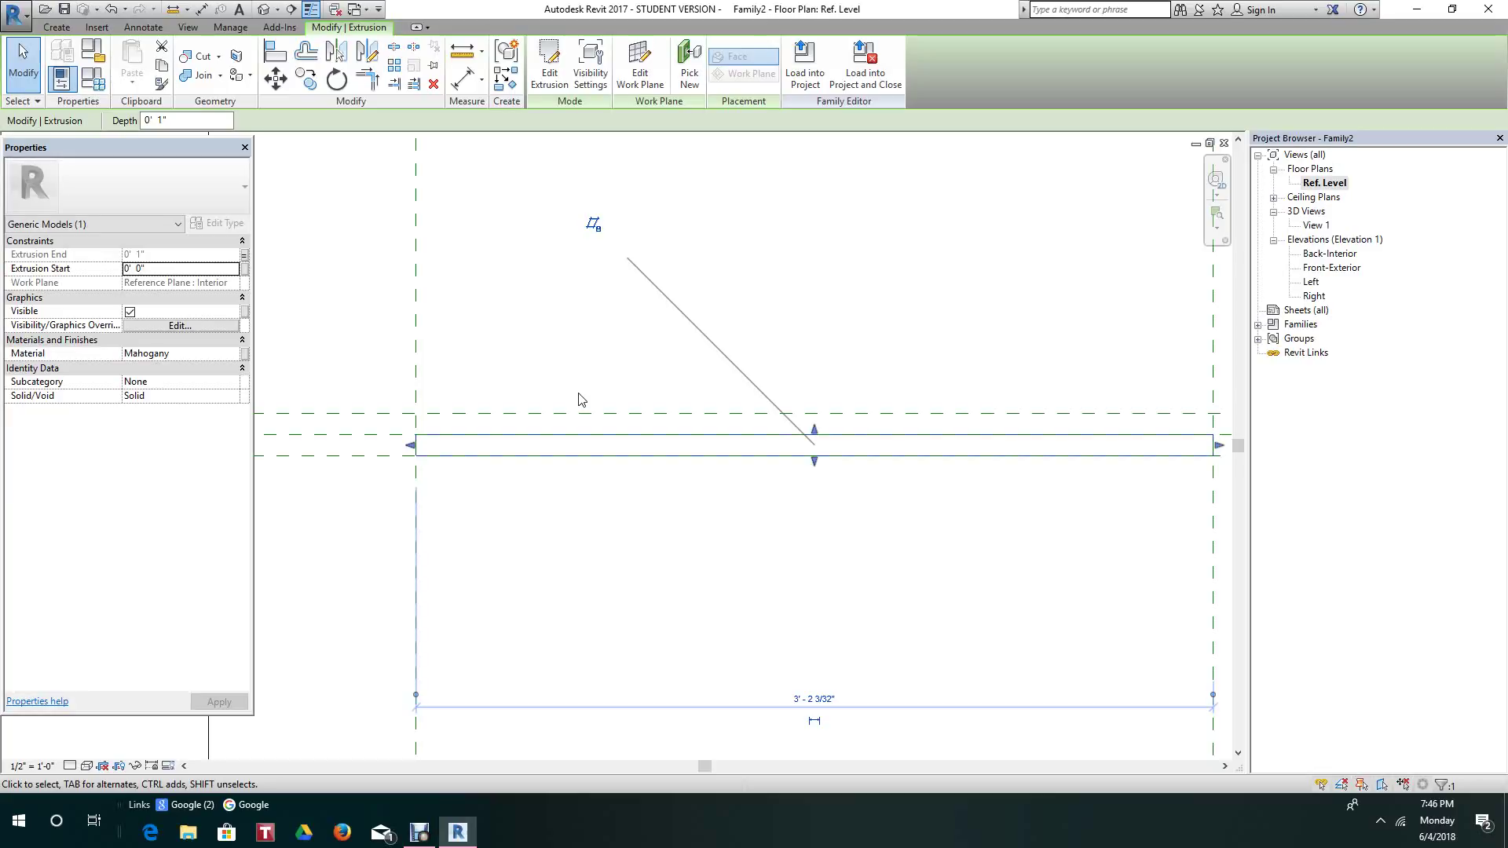
pyautogui.scroll(2, 828, 440)
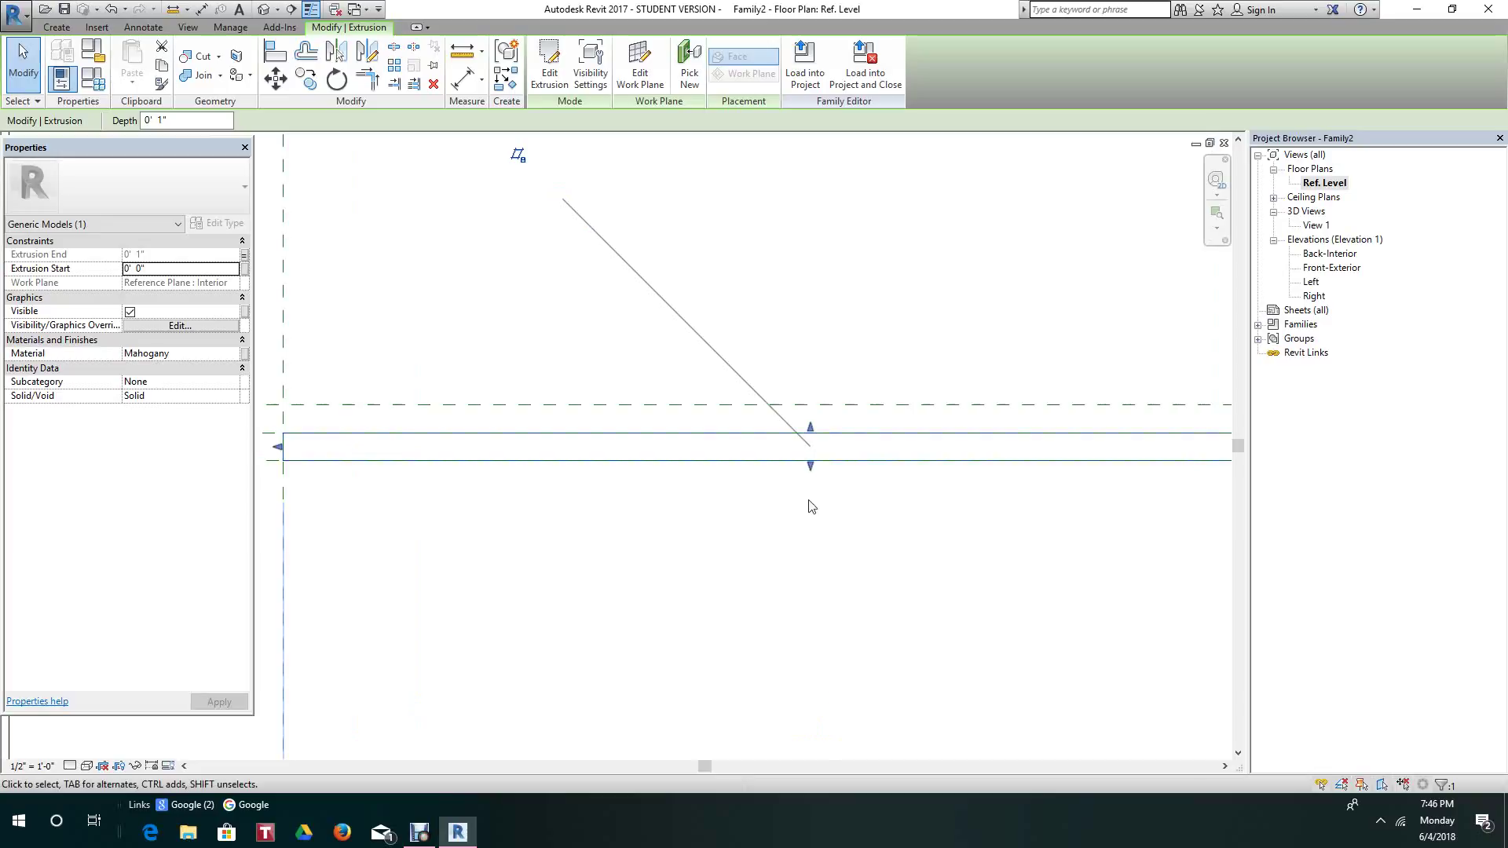
pyautogui.click(810, 567)
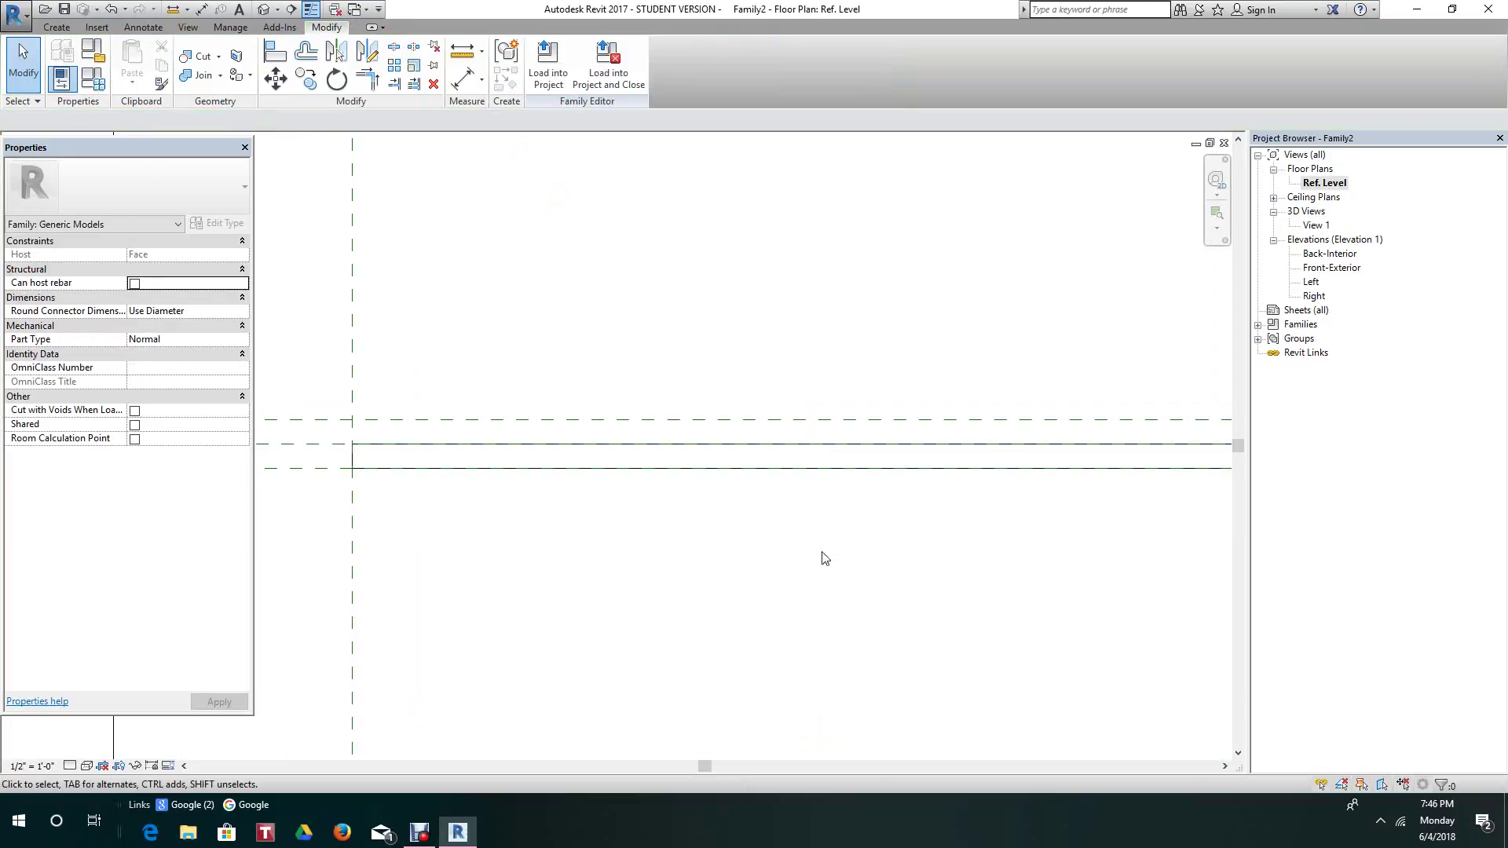
pyautogui.click(795, 458)
pyautogui.scroll(1, 819, 457)
pyautogui.moveTo(810, 448); pyautogui.dragTo(823, 522)
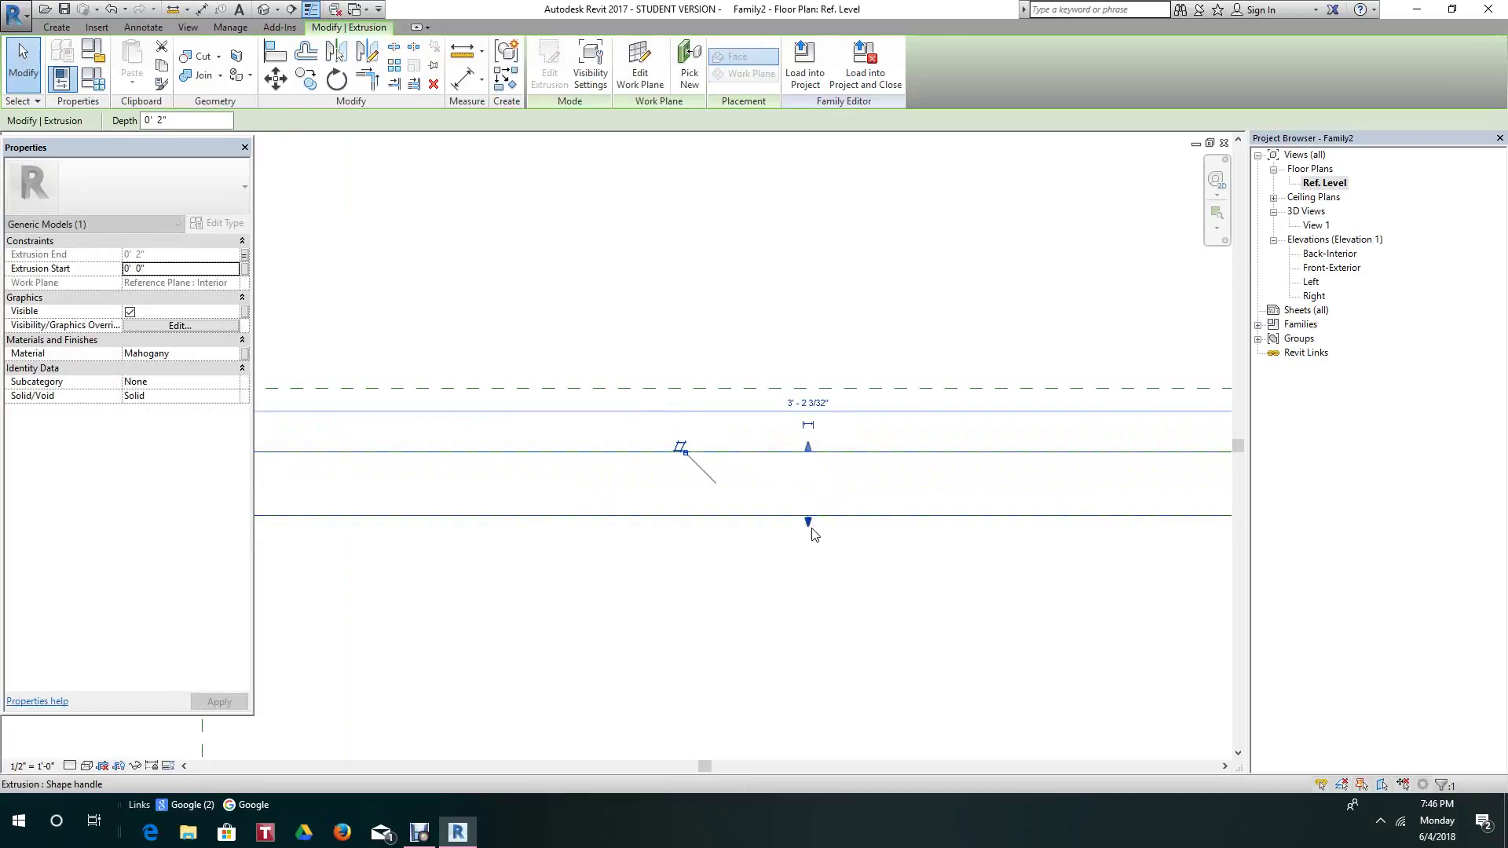
pyautogui.click(842, 549)
# - Try to stretch the interior panel from its face on the centre reference plane
pyautogui.scroll(-1, 849, 546)
pyautogui.scroll(-2, 830, 523)
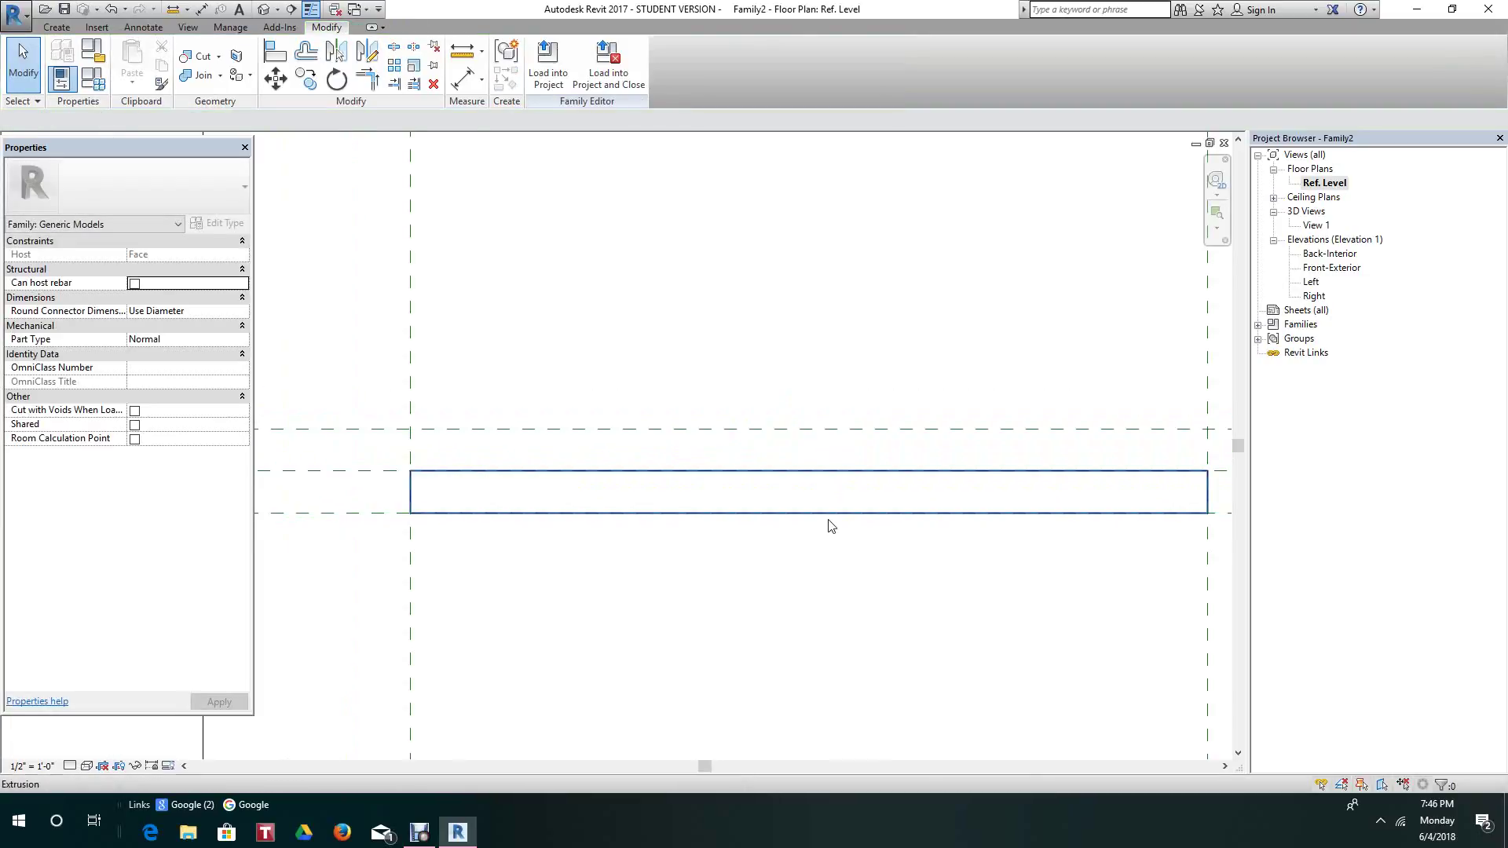
pyautogui.scroll(-1, 860, 538)
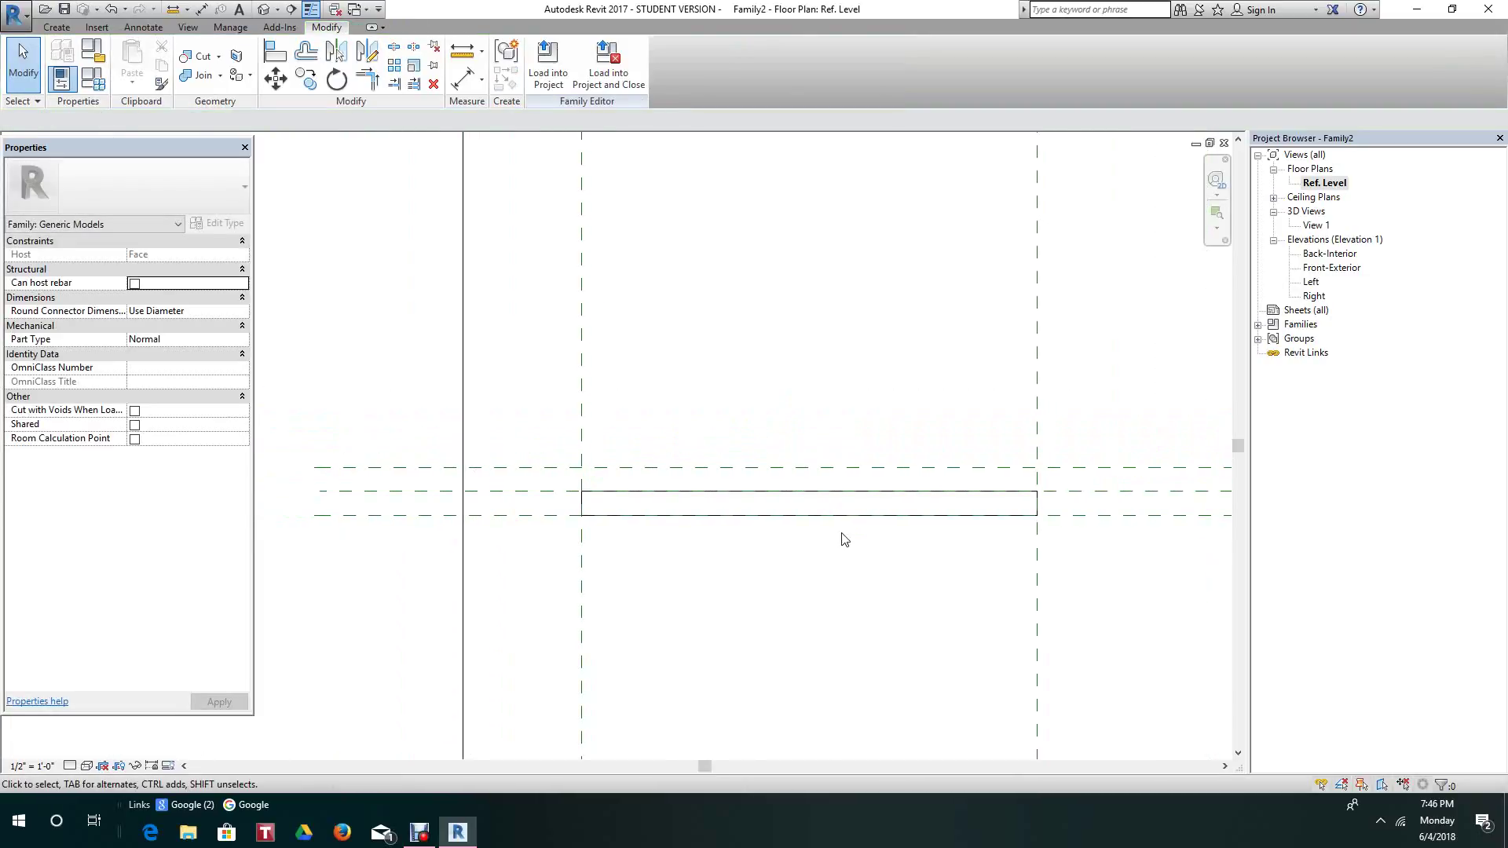
pyautogui.click(844, 505)
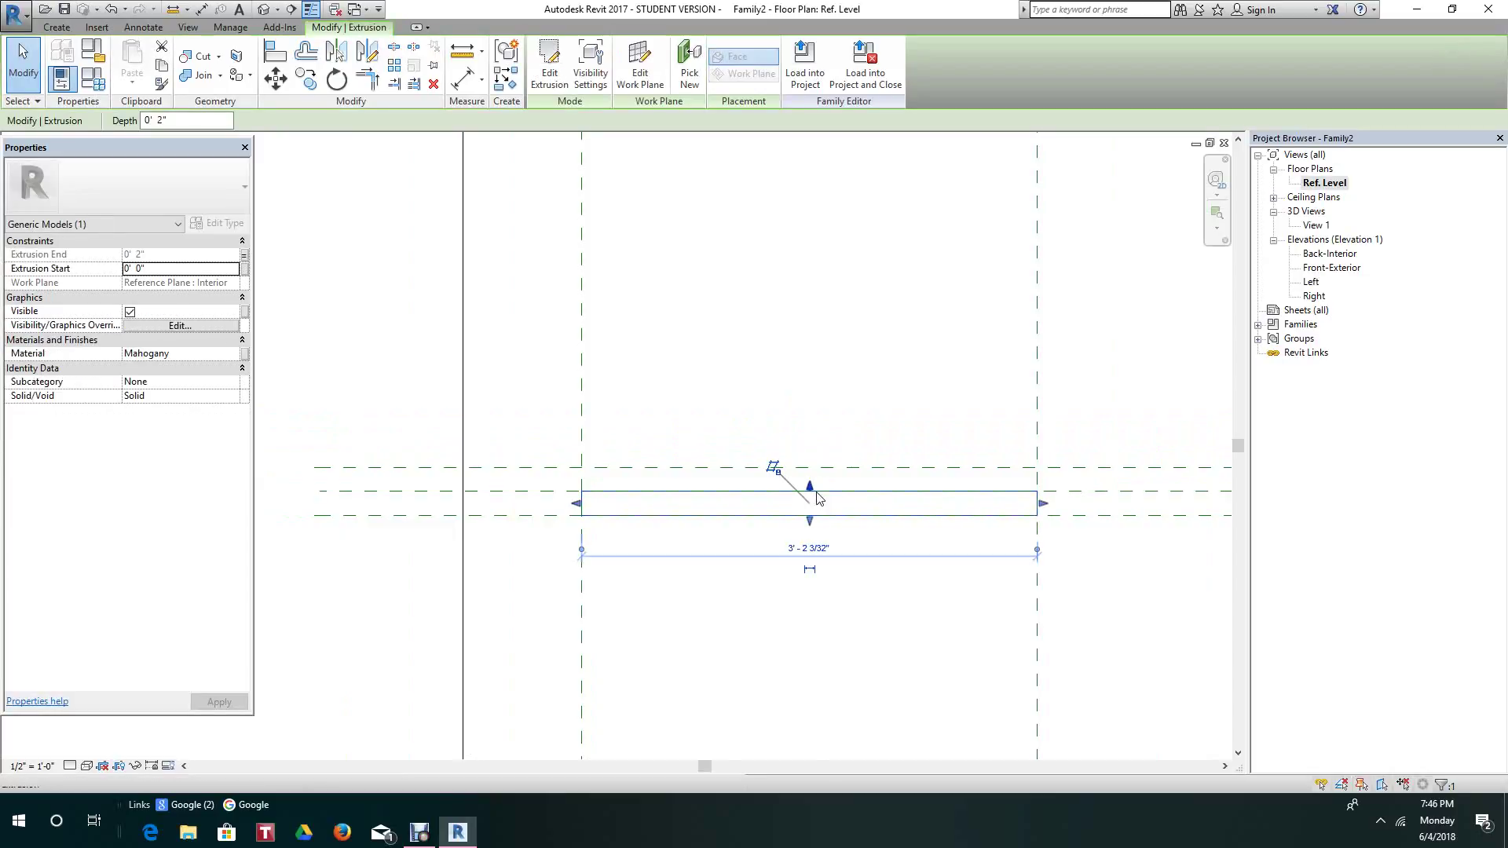
pyautogui.moveTo(812, 488); pyautogui.dragTo(812, 488)
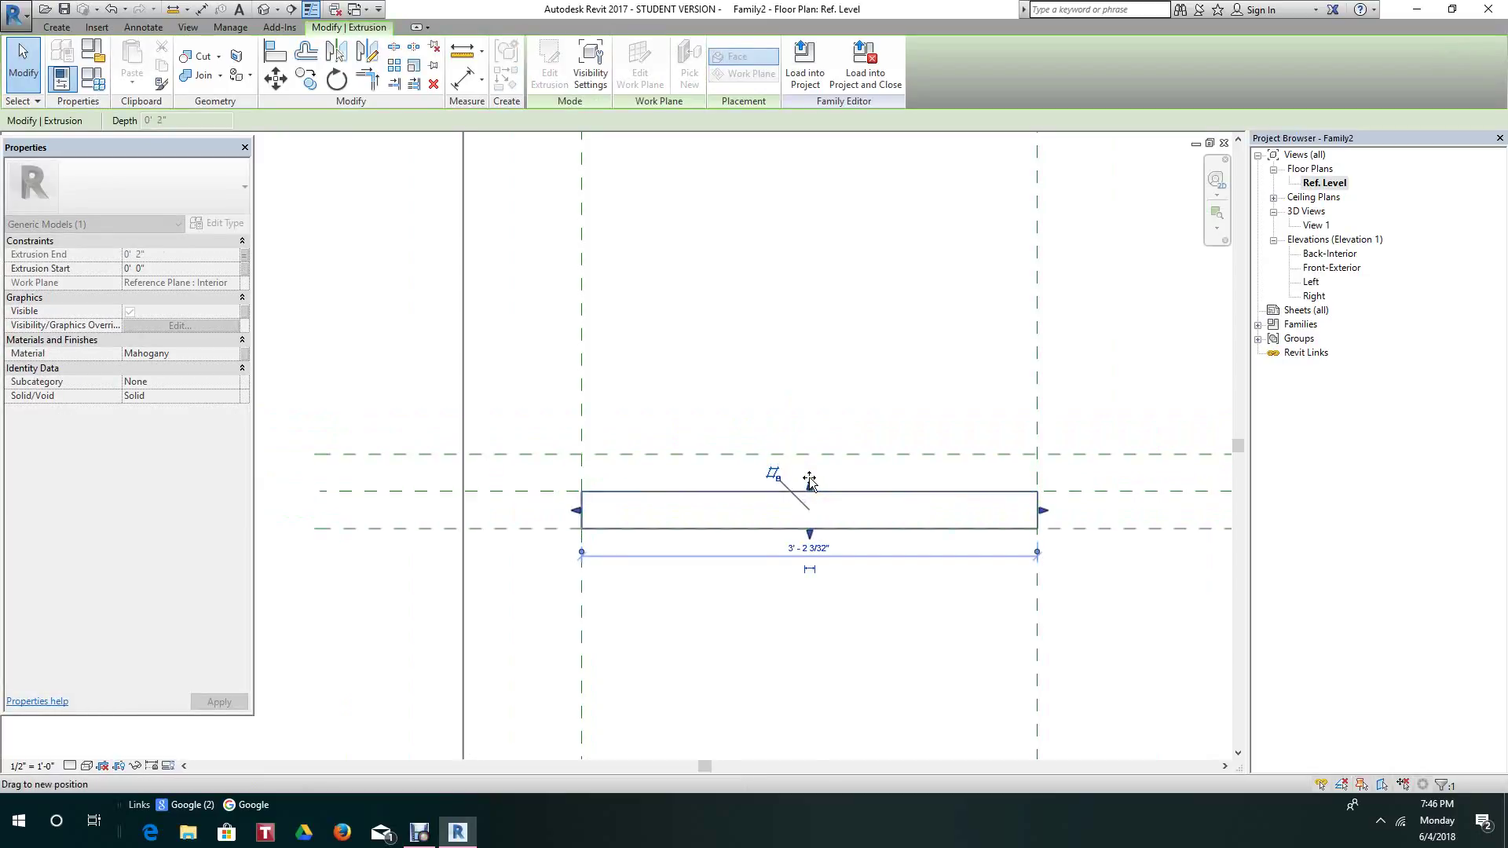
pyautogui.click(858, 587)
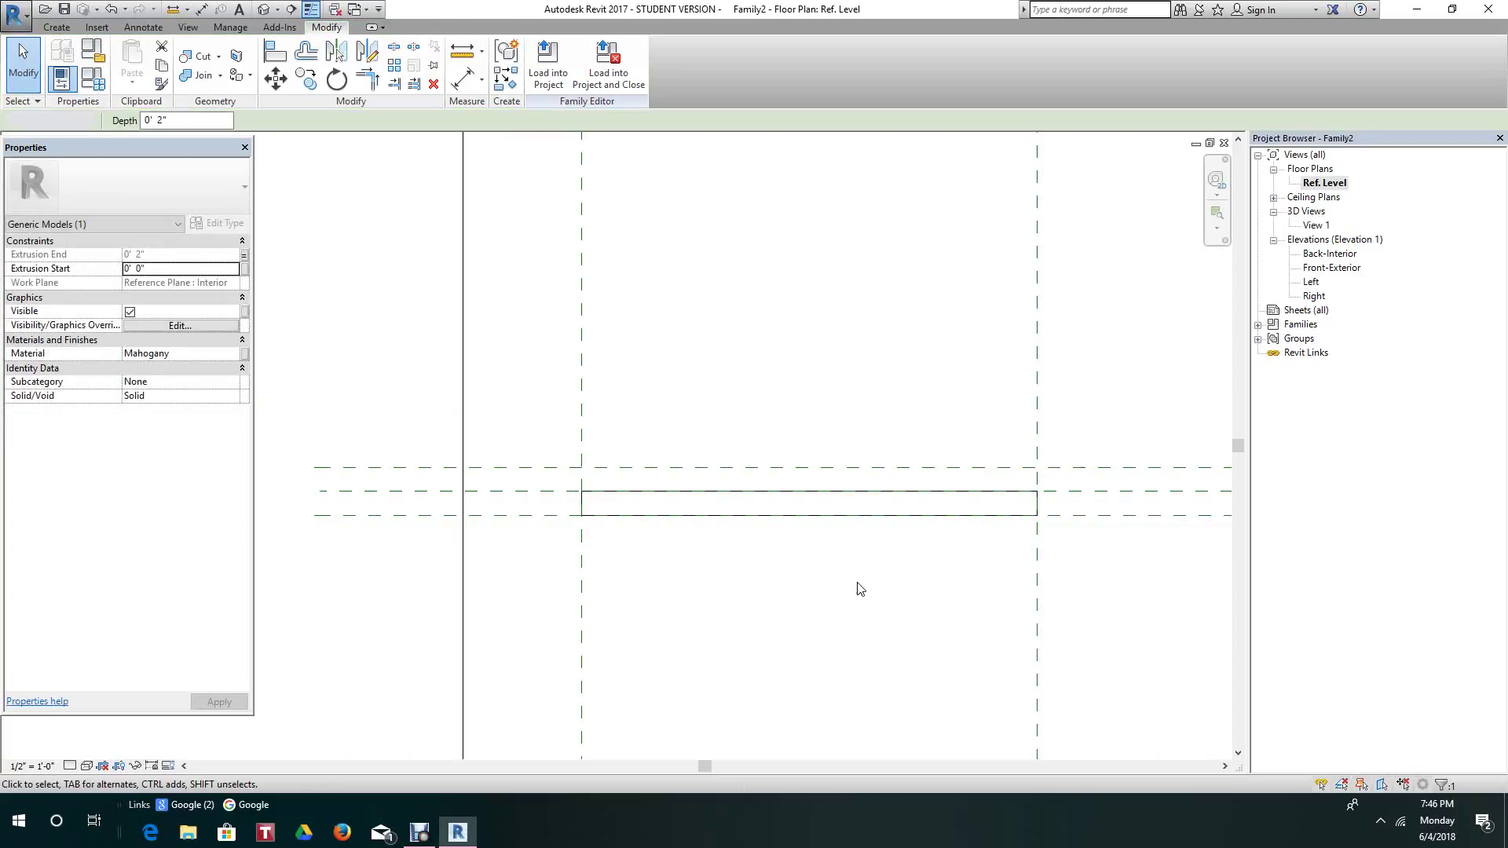
pyautogui.scroll(2, 836, 555)
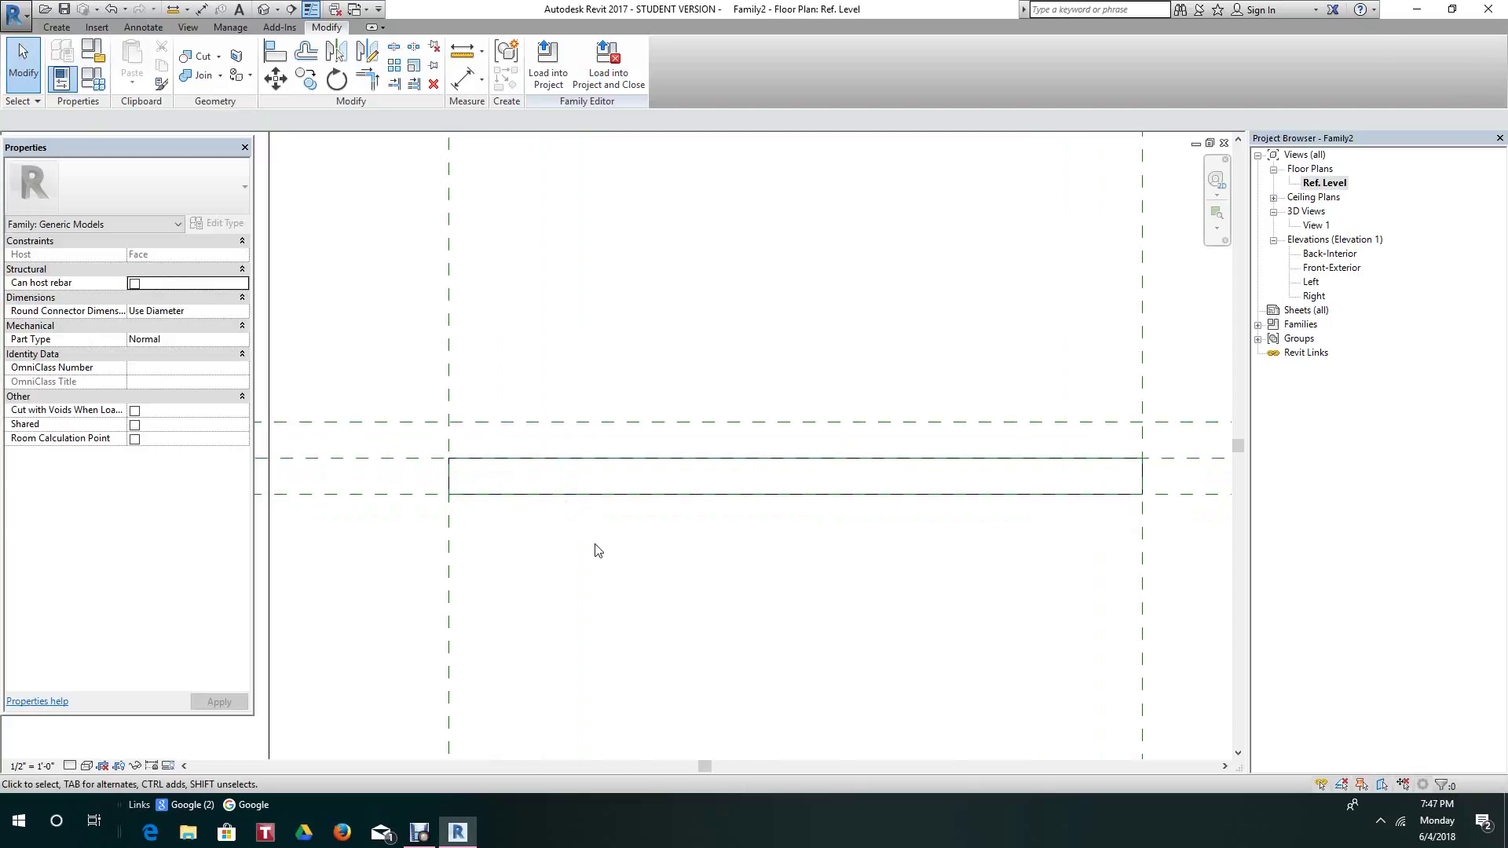
pyautogui.scroll(-2, 592, 548)
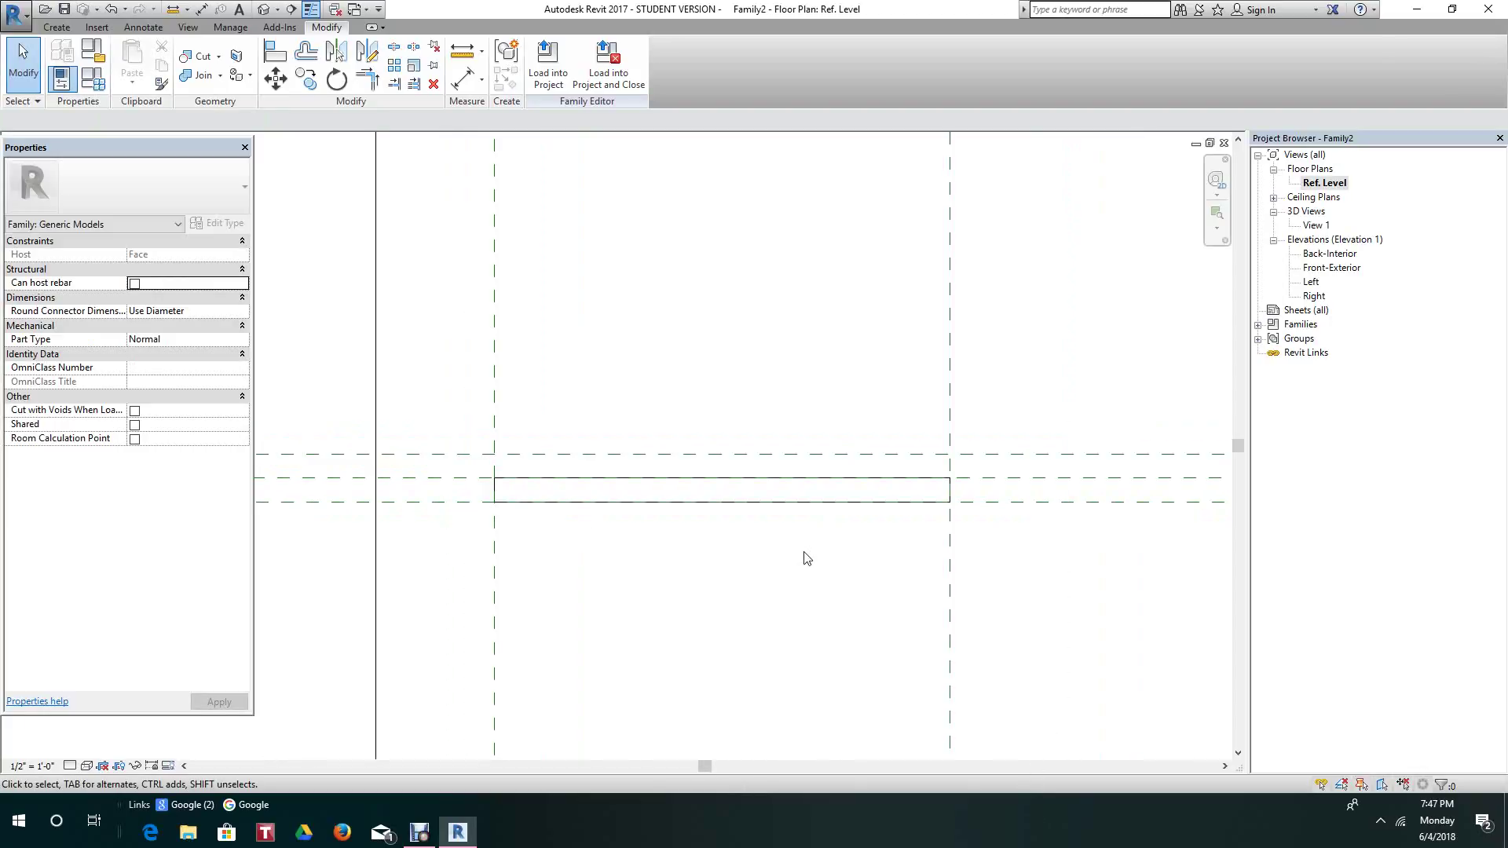
pyautogui.scroll(-2, 802, 562)
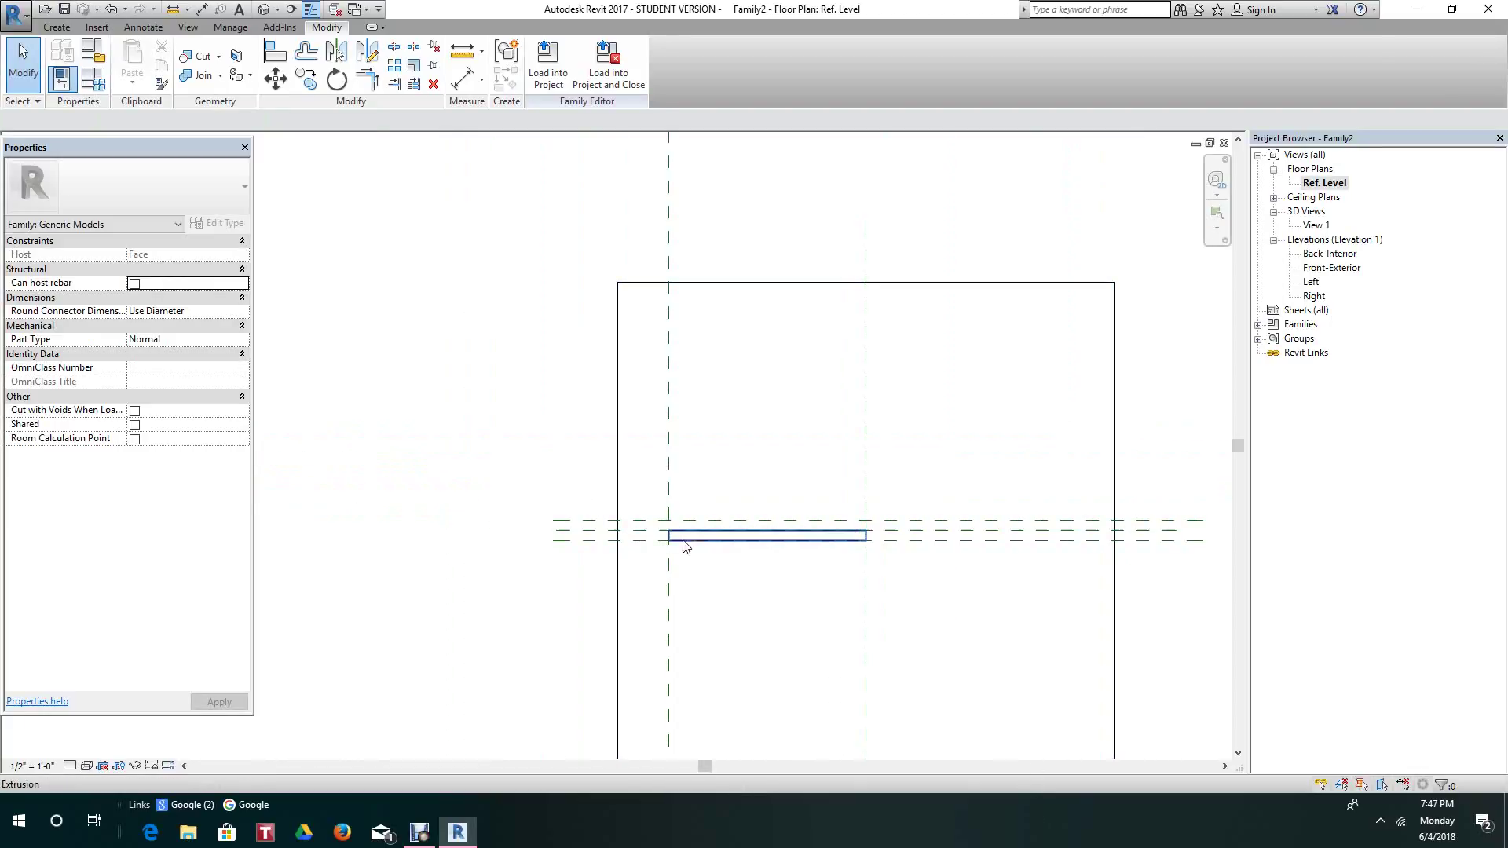
# - Try again to pull the interior panel's face on the Midplane towards the exterior reference plane
pyautogui.click(711, 542)
pyautogui.scroll(2, 768, 535)
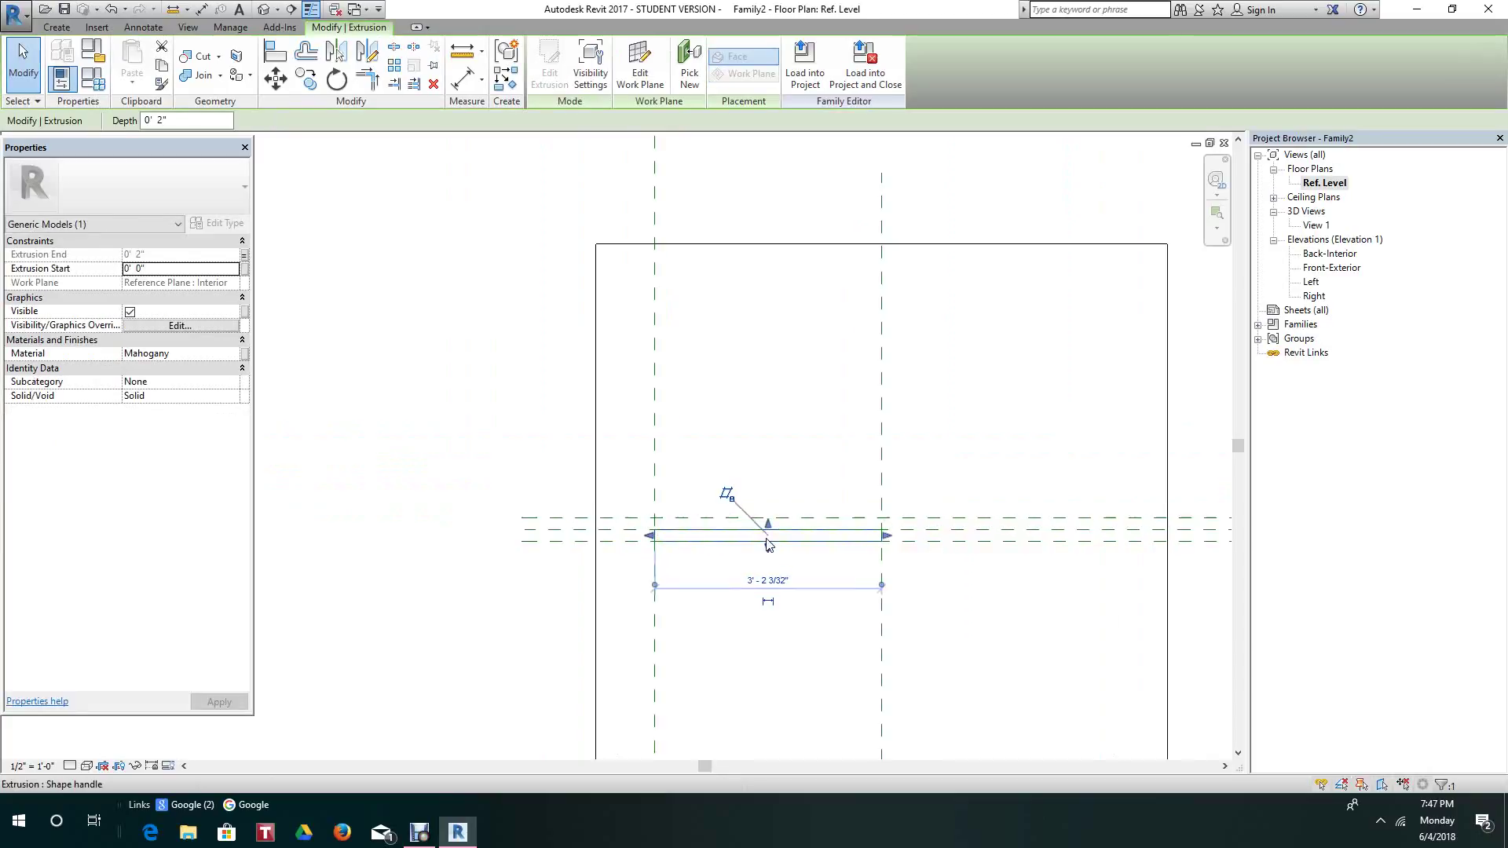
pyautogui.moveTo(770, 528); pyautogui.dragTo(774, 531)
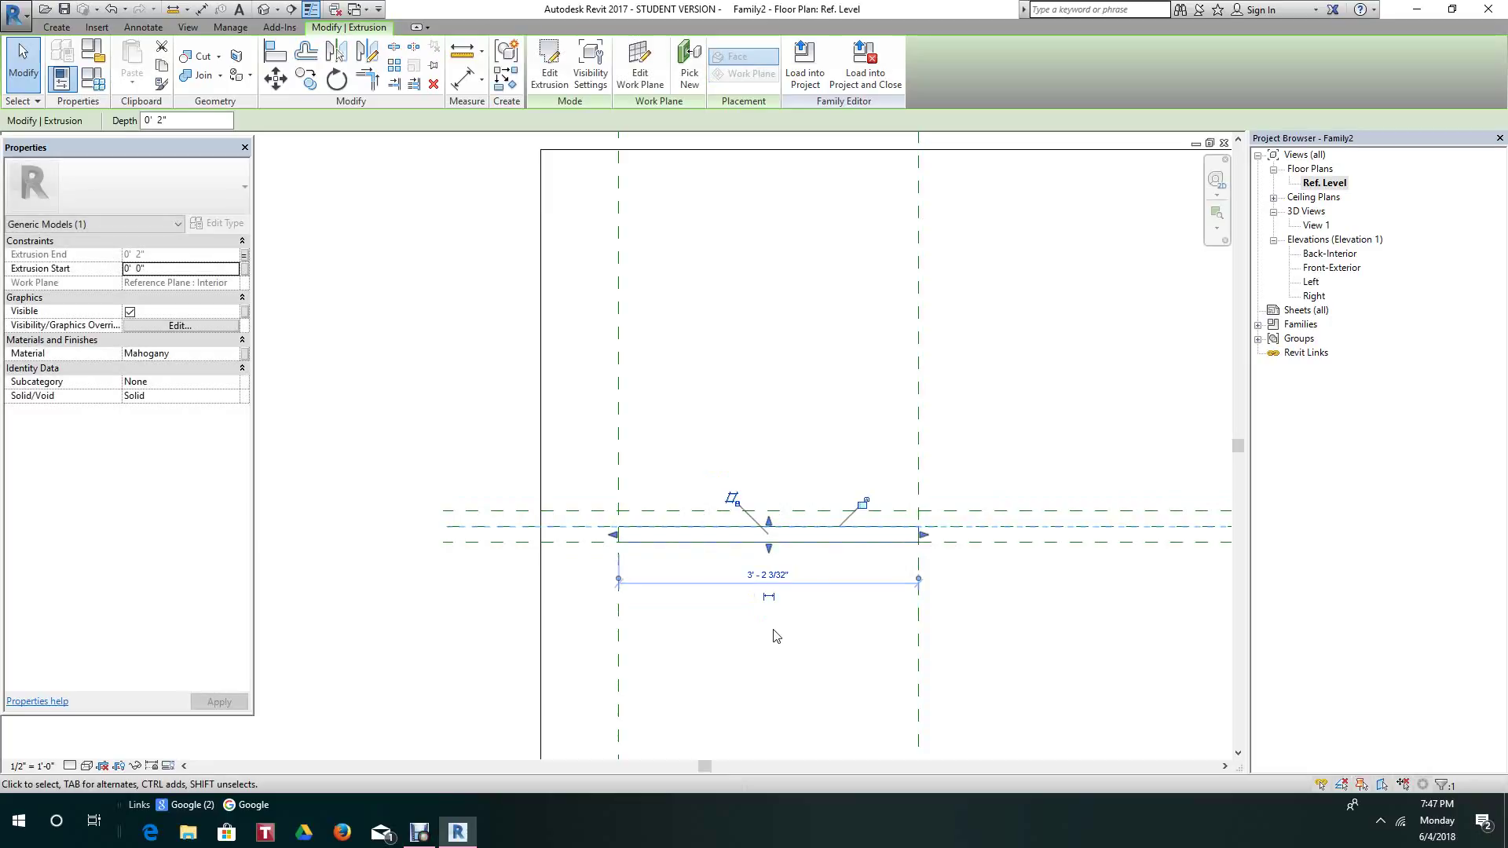
pyautogui.click(774, 629)
pyautogui.scroll(2, 768, 581)
pyautogui.scroll(2, 714, 510)
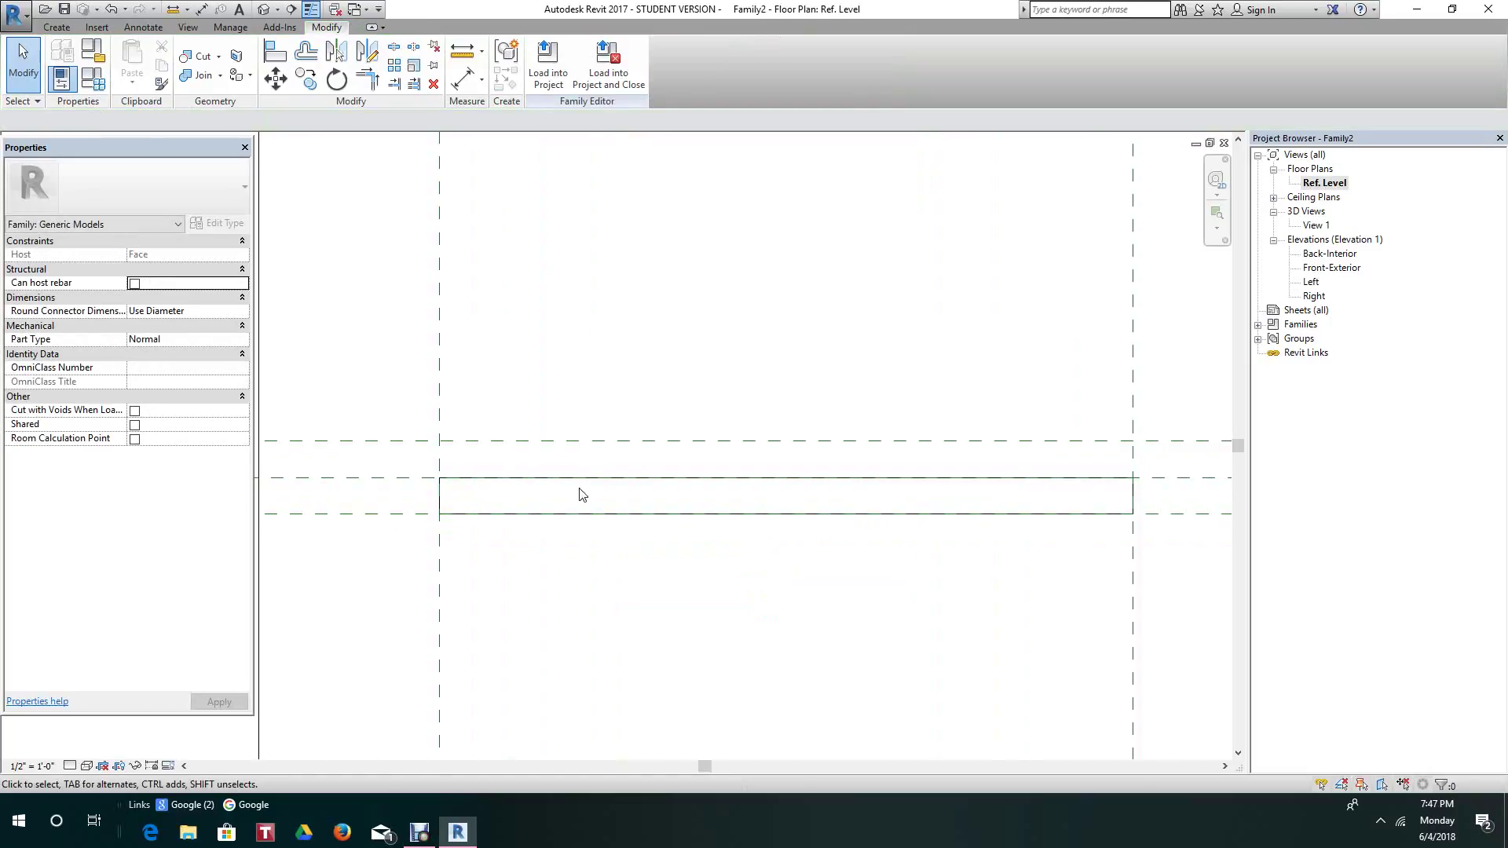
pyautogui.click(520, 486)
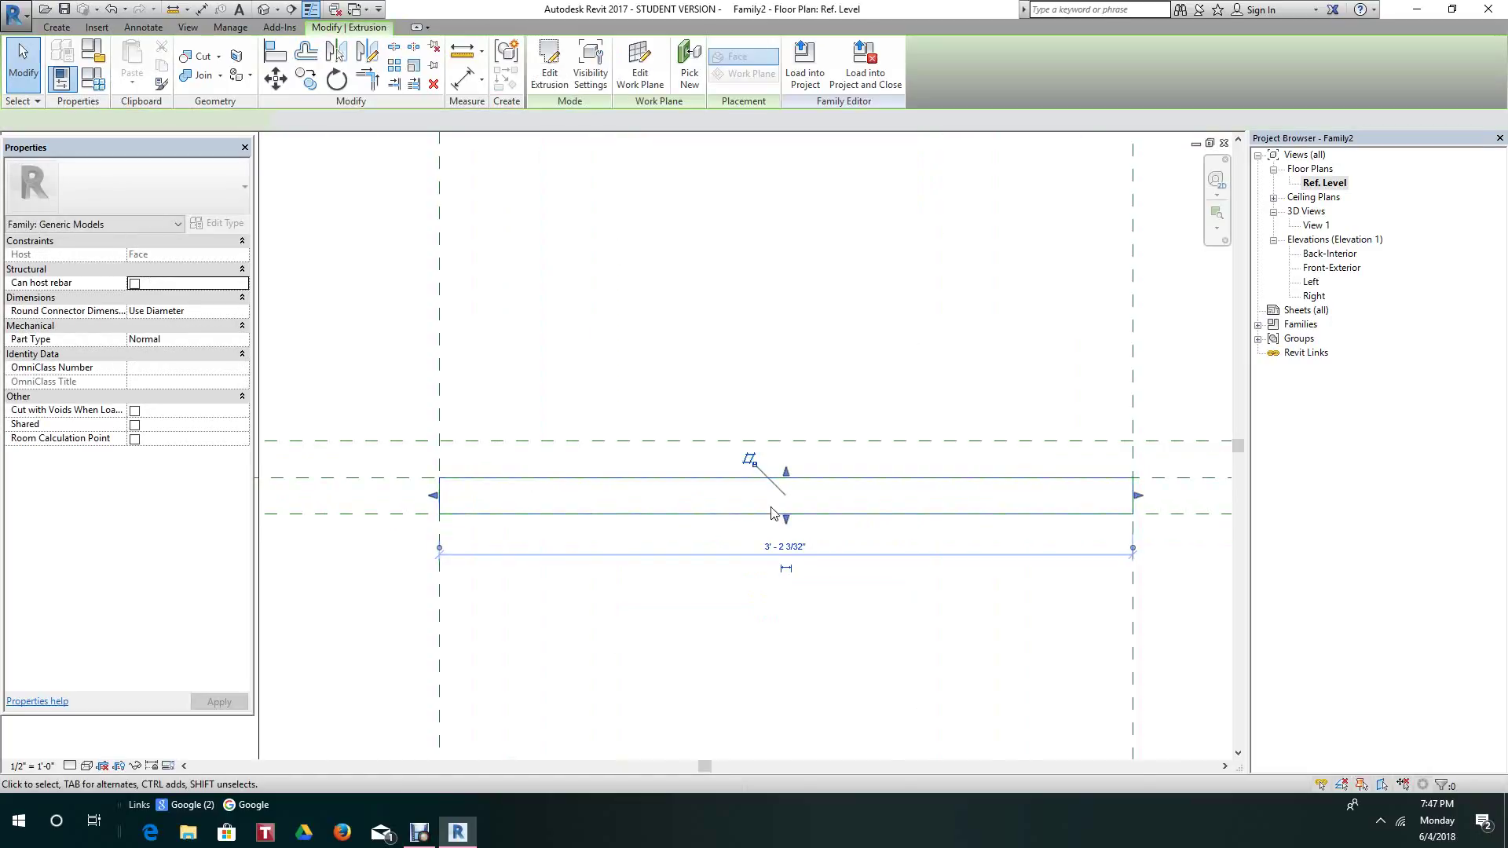
pyautogui.moveTo(786, 471); pyautogui.dragTo(783, 450)
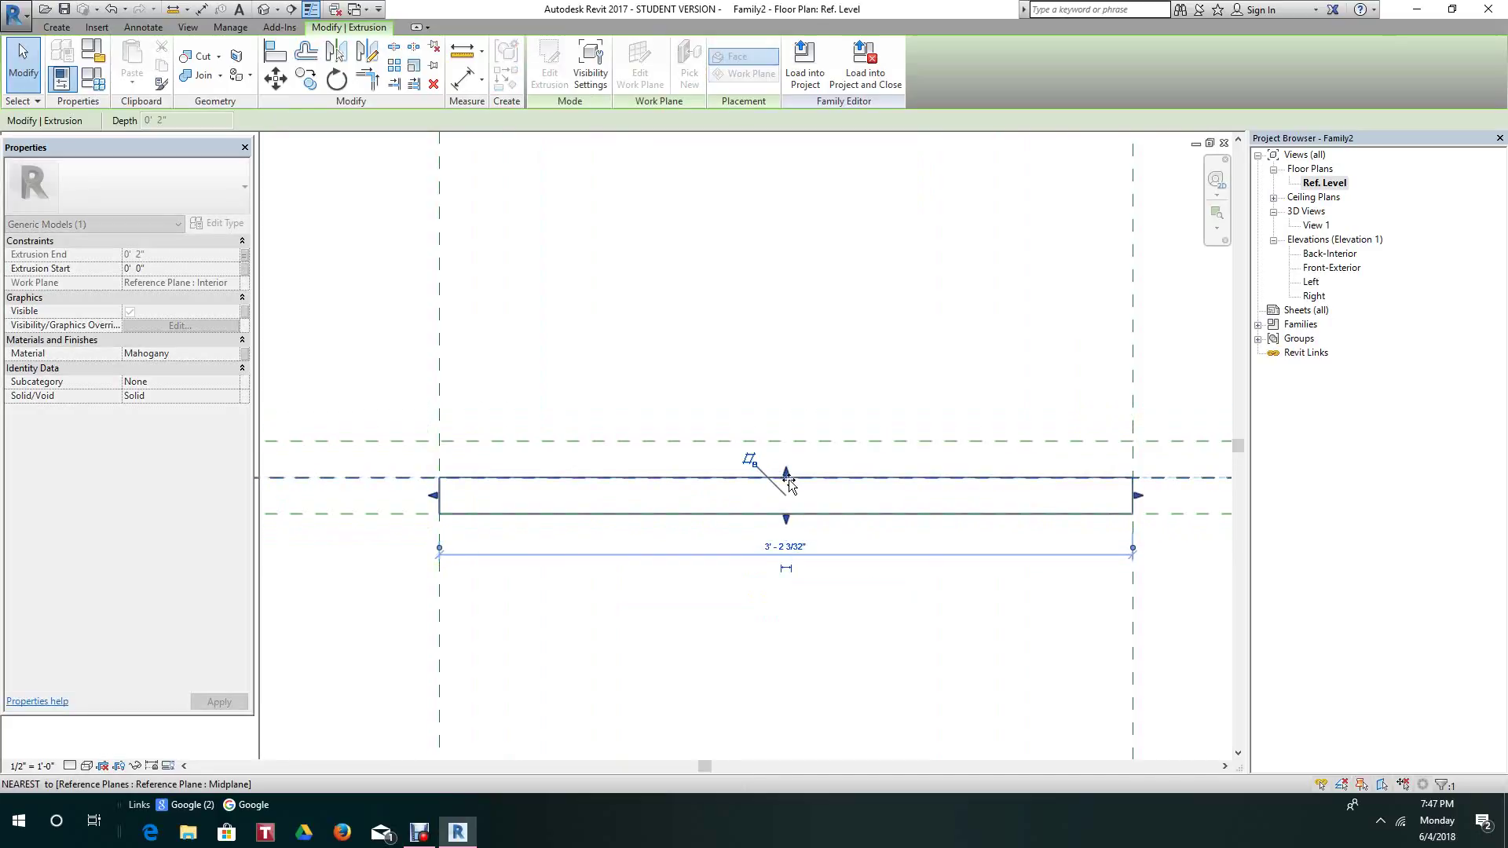
pyautogui.click(728, 625)
pyautogui.scroll(-4, 726, 616)
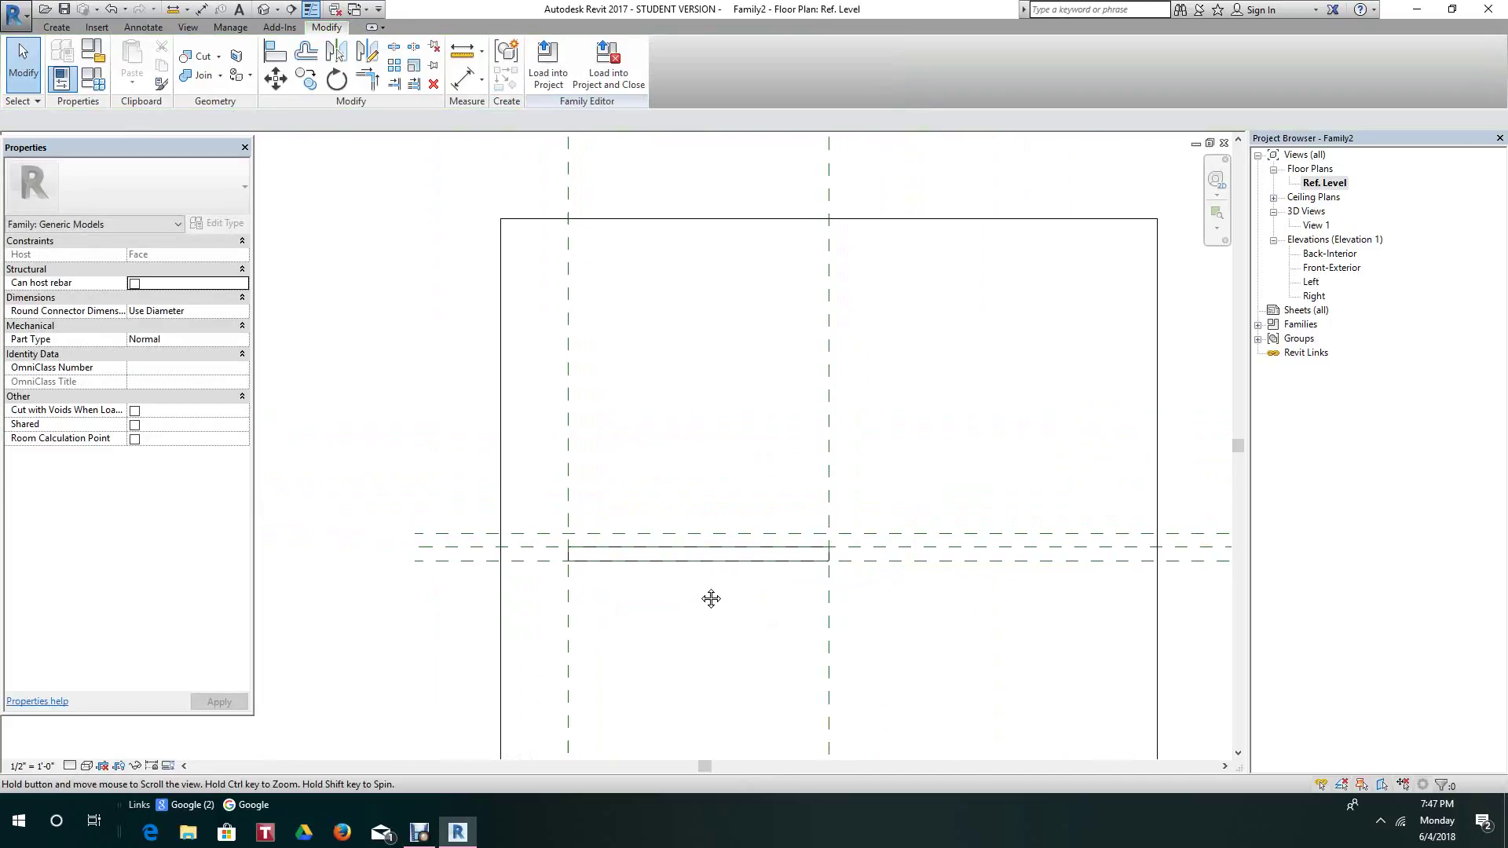
# - Try to move the interior panel across the Midplane towards the exterior reference plane with the Move tool
pyautogui.click(780, 570)
pyautogui.click(275, 78)
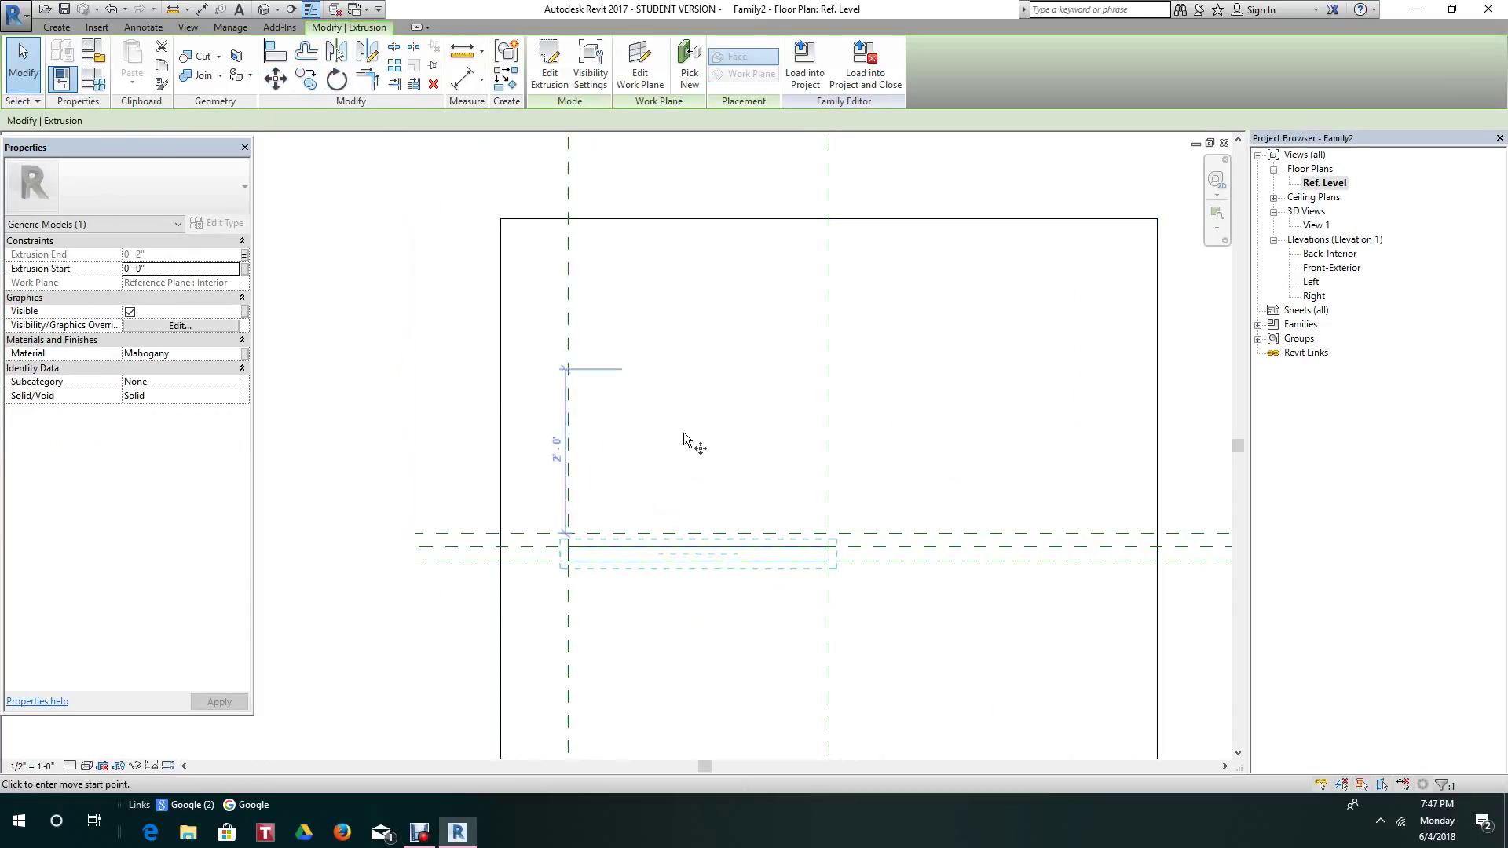
pyautogui.scroll(2, 689, 551)
pyautogui.click(701, 566)
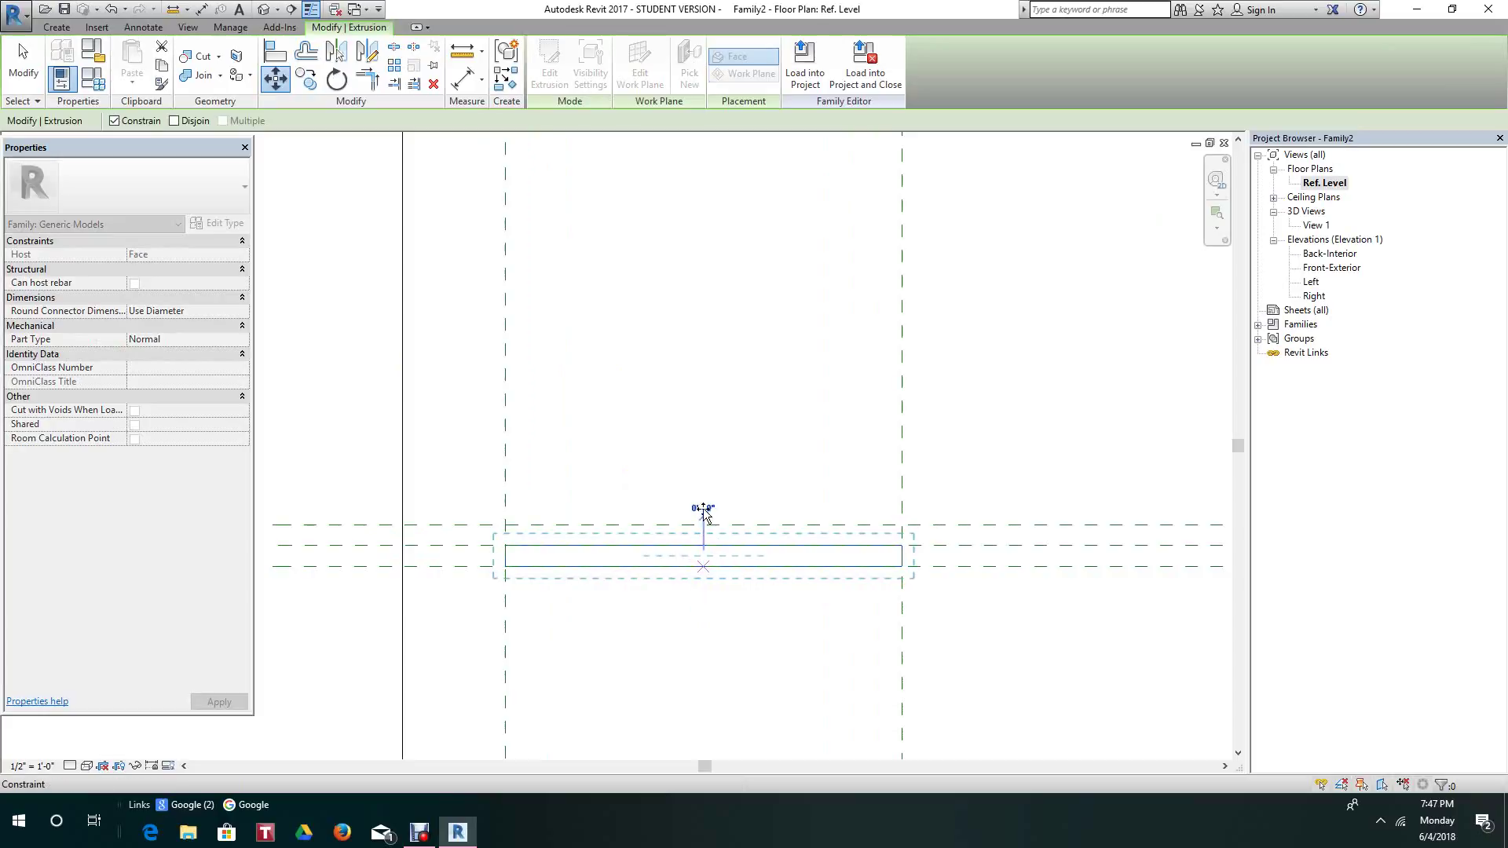
pyautogui.click(146, 122)
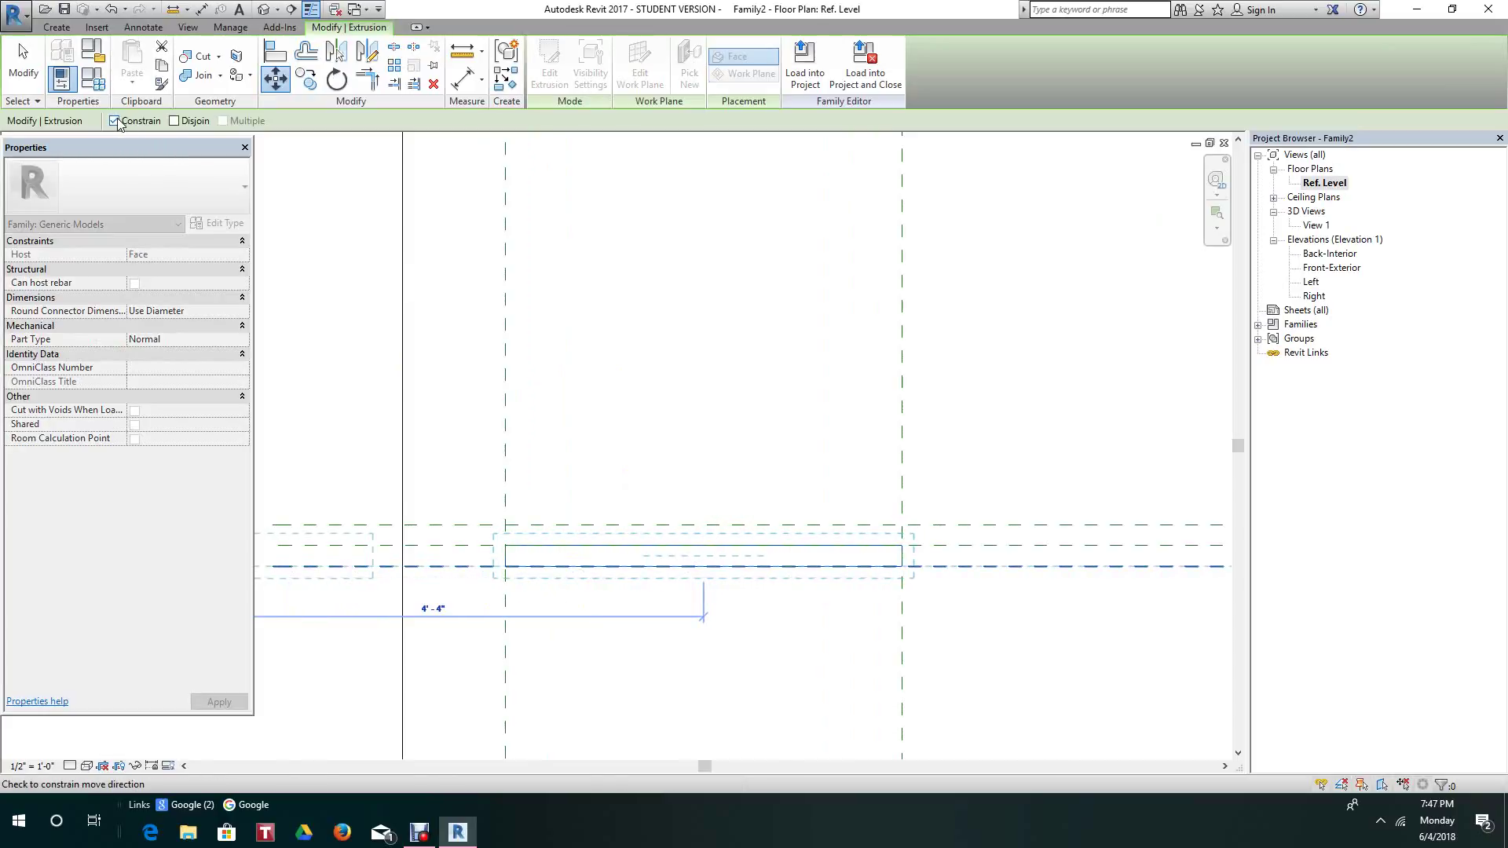
pyautogui.click(703, 534)
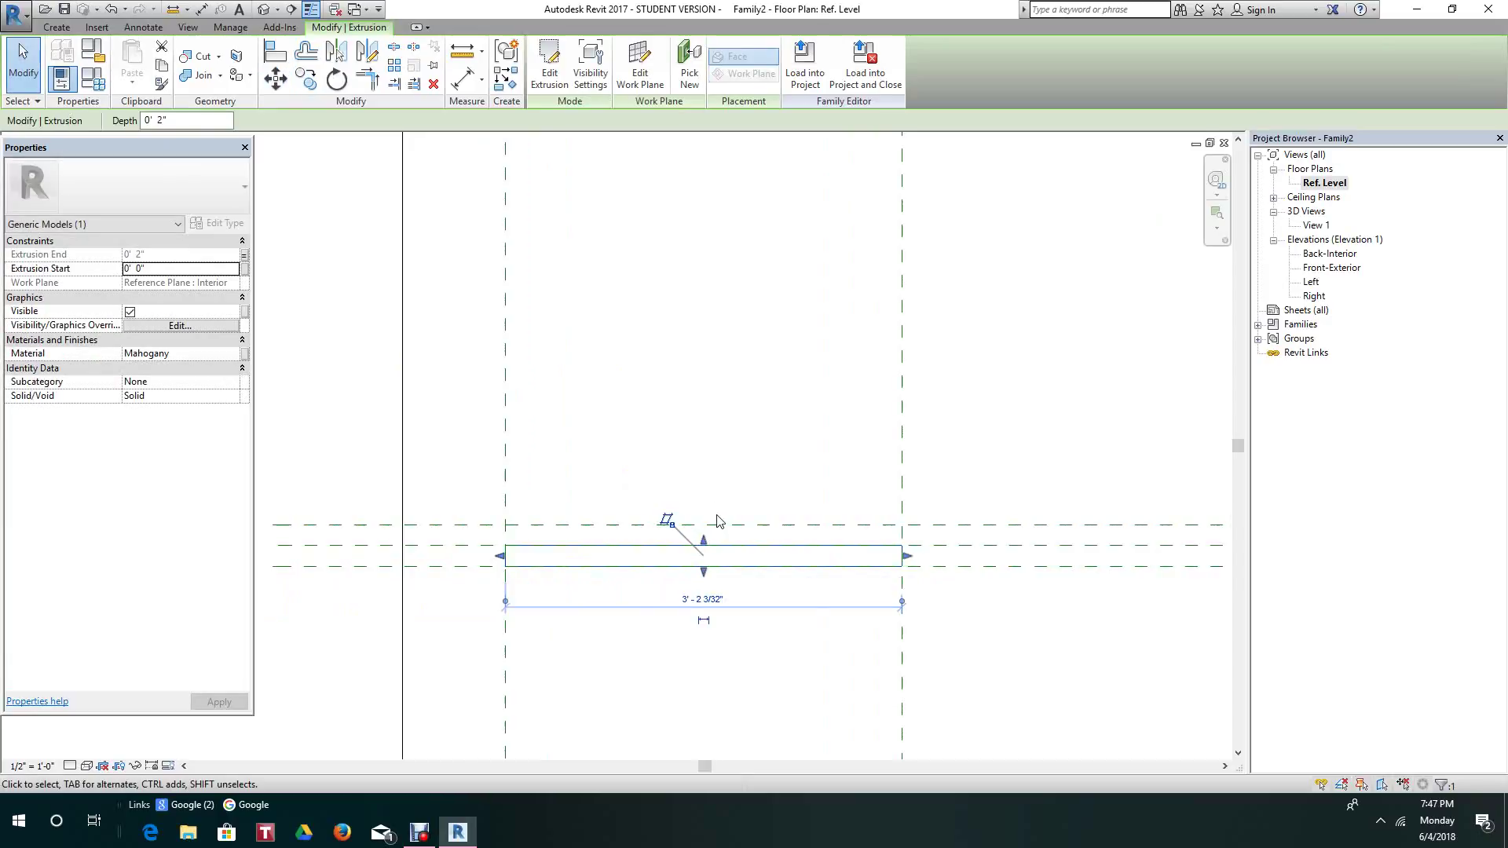
pyautogui.press('Escape')
# - Try to pull the panel's Midplane face inwards and snap it back onto the Midplane reference plane
pyautogui.scroll(1, 710, 562)
pyautogui.scroll(-2, 733, 576)
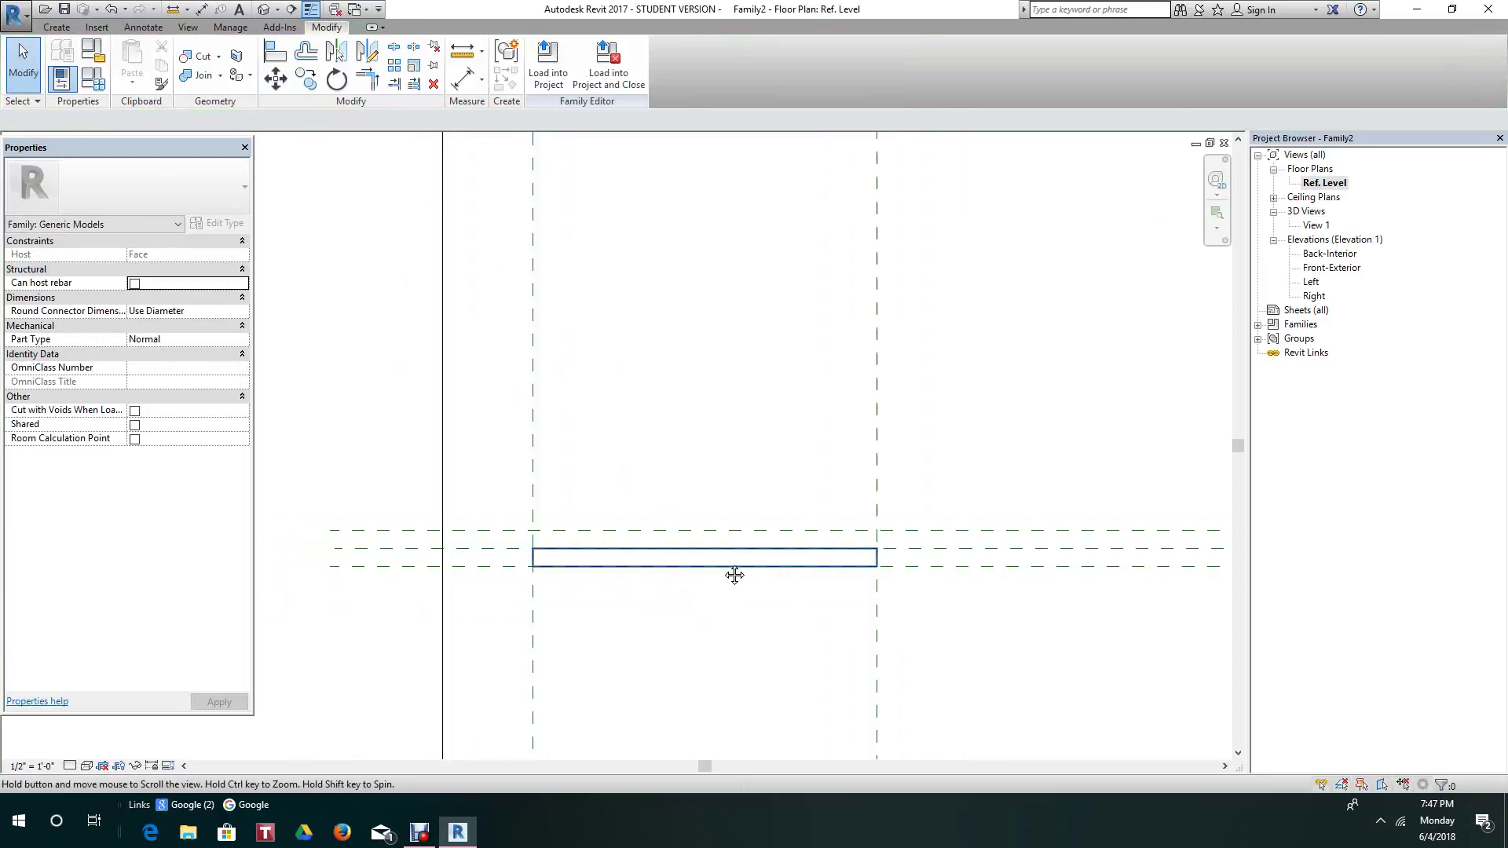
pyautogui.scroll(-3, 730, 578)
pyautogui.scroll(5, 718, 576)
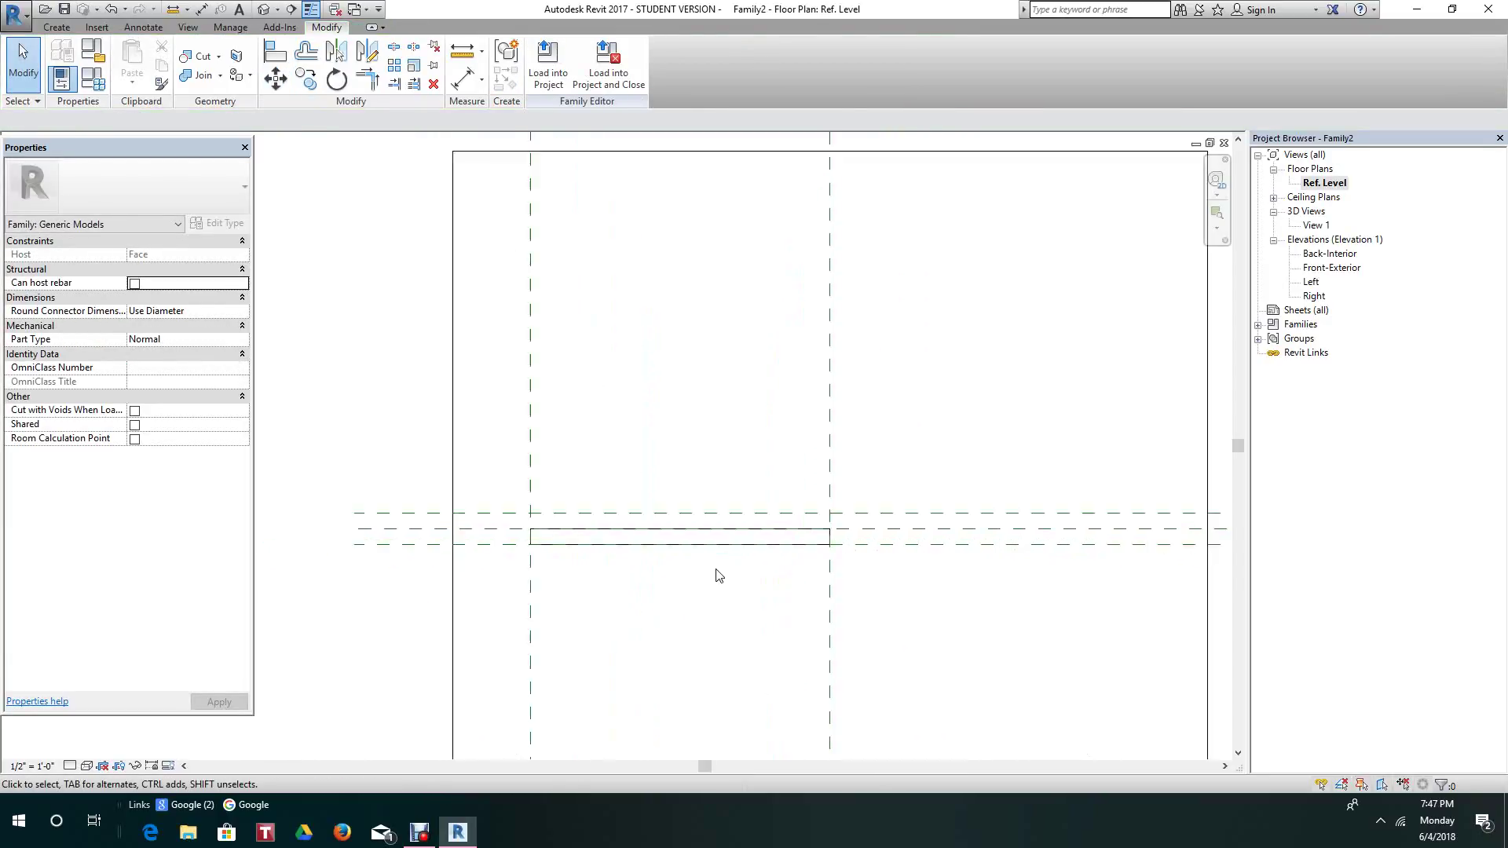
pyautogui.click(768, 536)
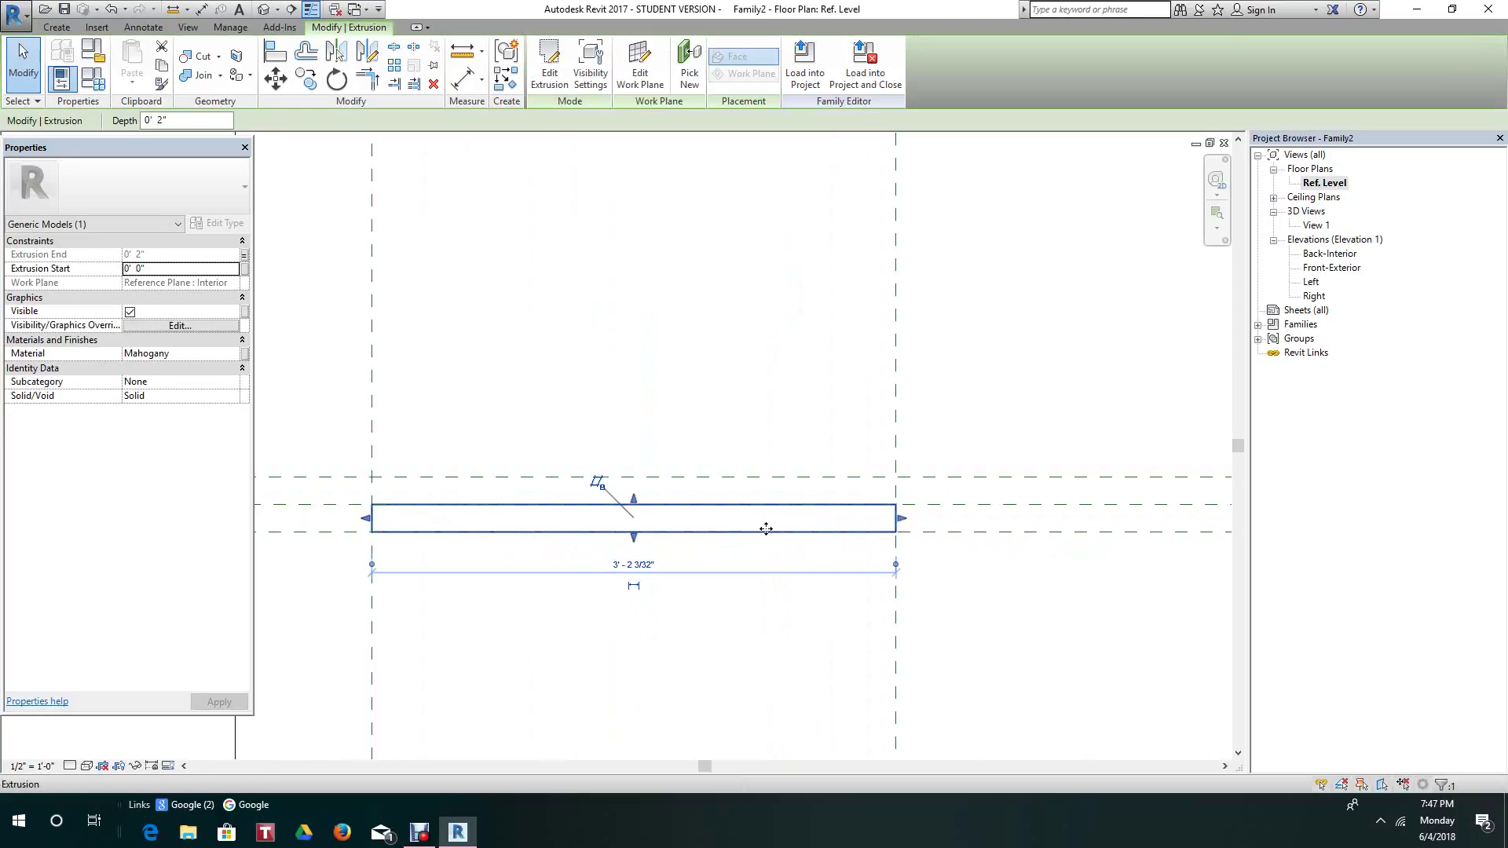
pyautogui.moveTo(636, 503); pyautogui.dragTo(630, 515)
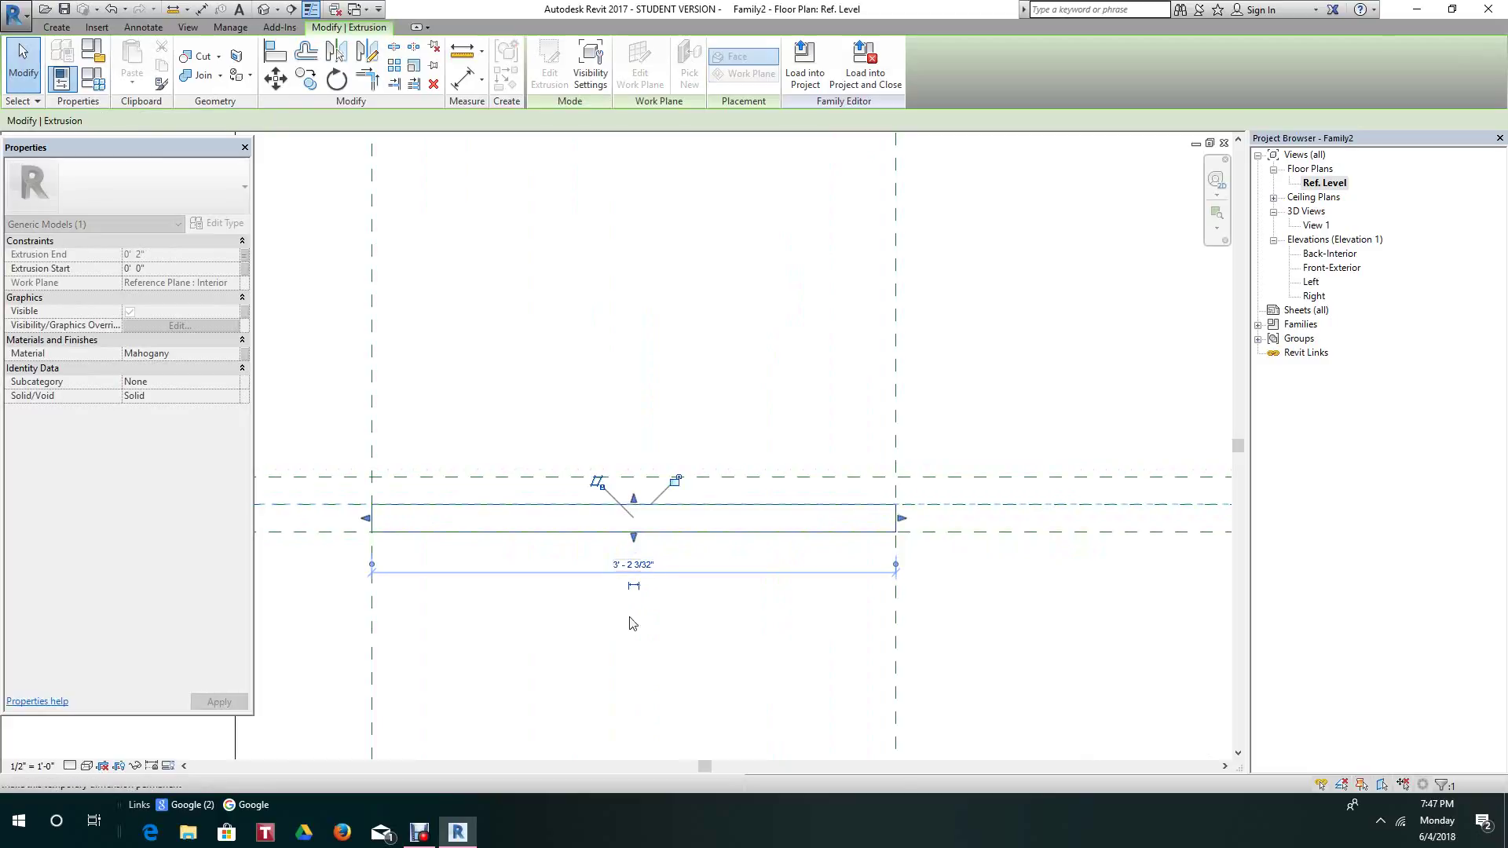
pyautogui.click(633, 515)
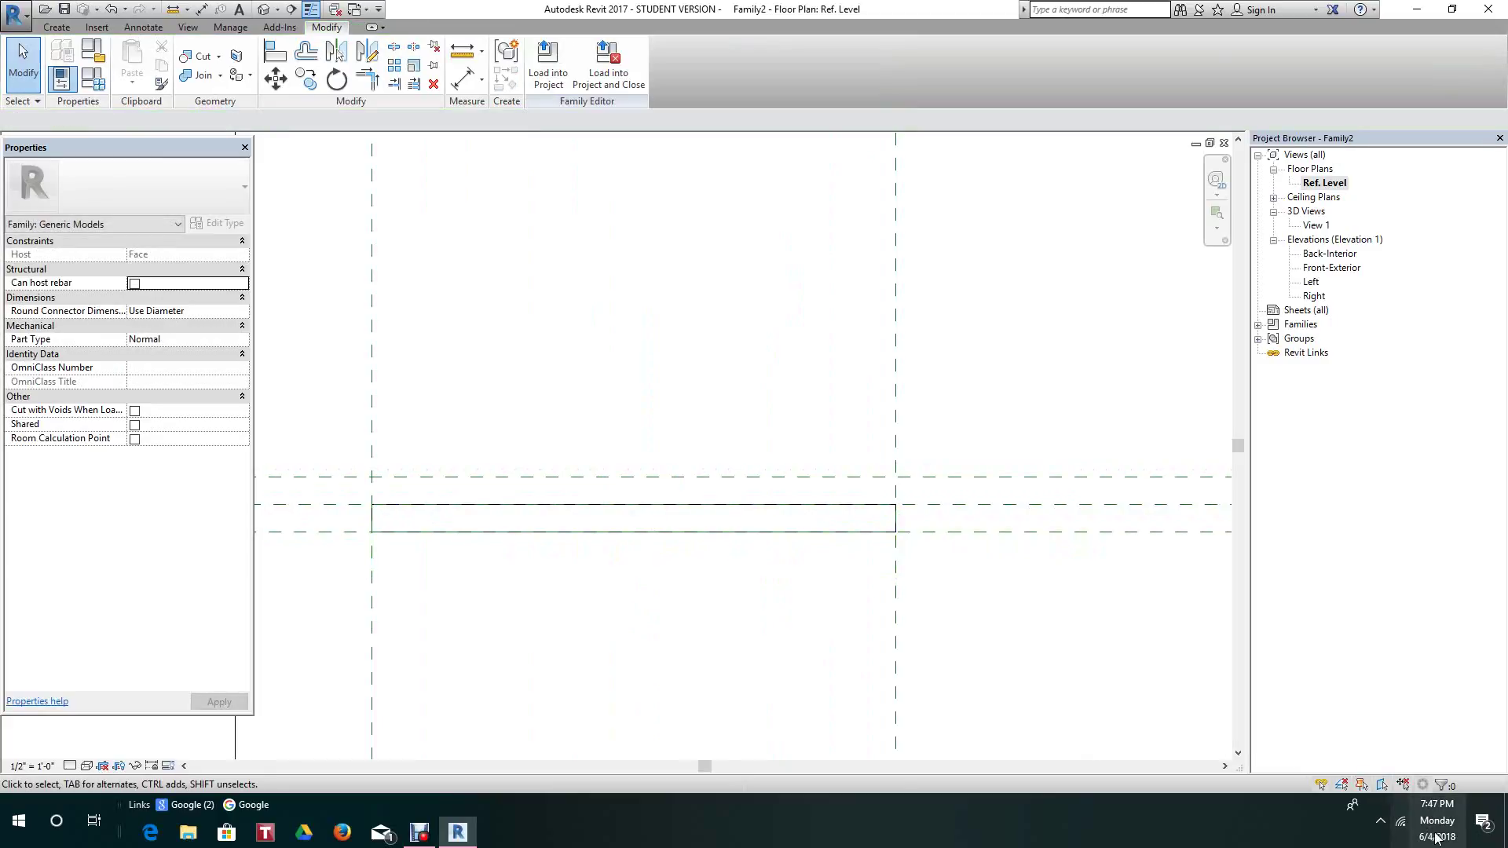
# - Select the overlapping panels with the three horizontal reference planes and review the selected categories with Filter, leaving the selection unfiltered
pyautogui.scroll(-3, 760, 488)
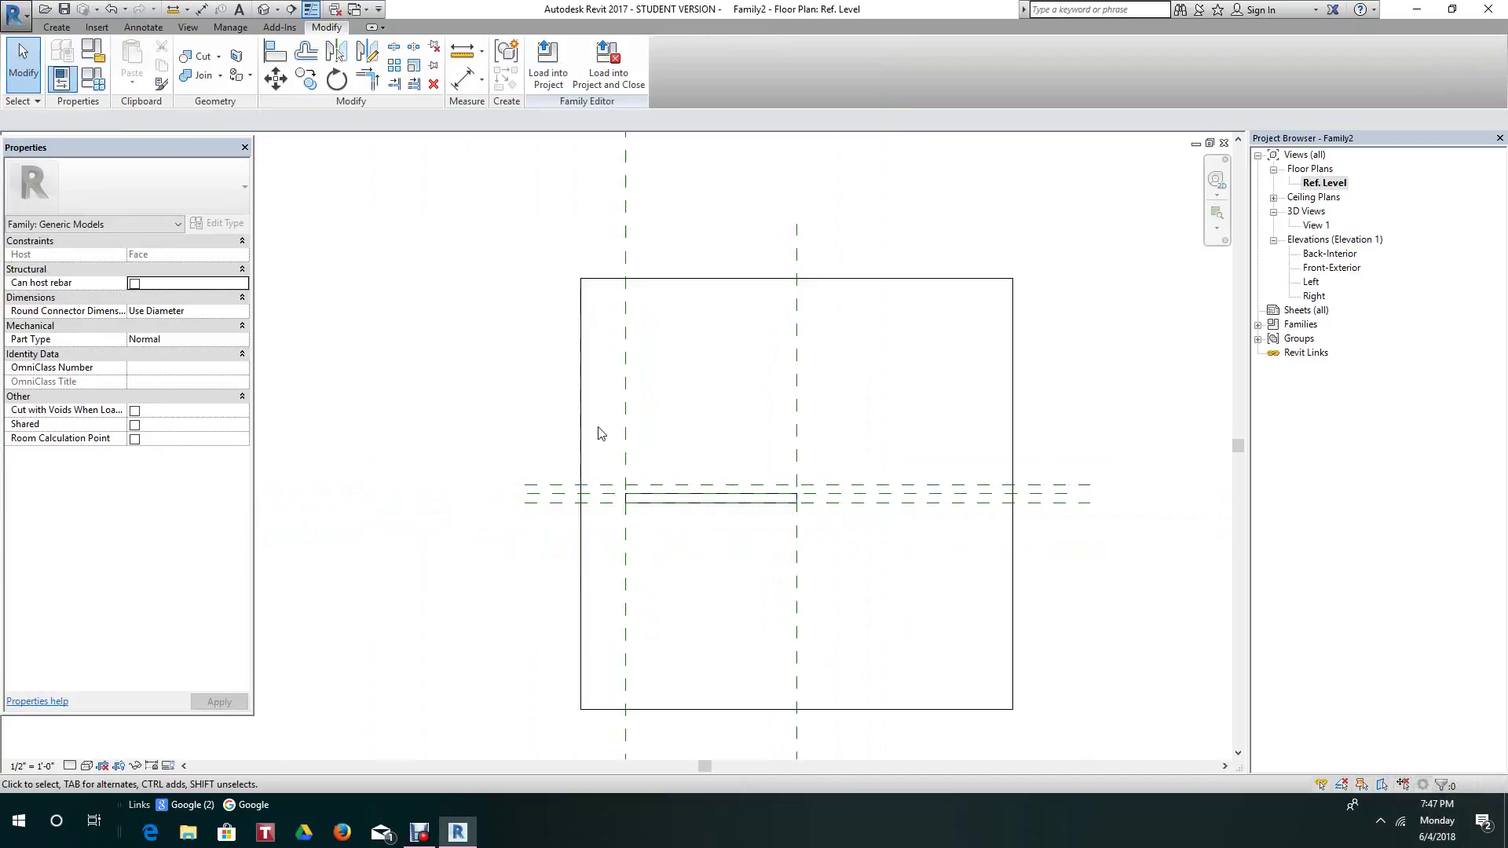
pyautogui.moveTo(487, 245); pyautogui.dragTo(1098, 759)
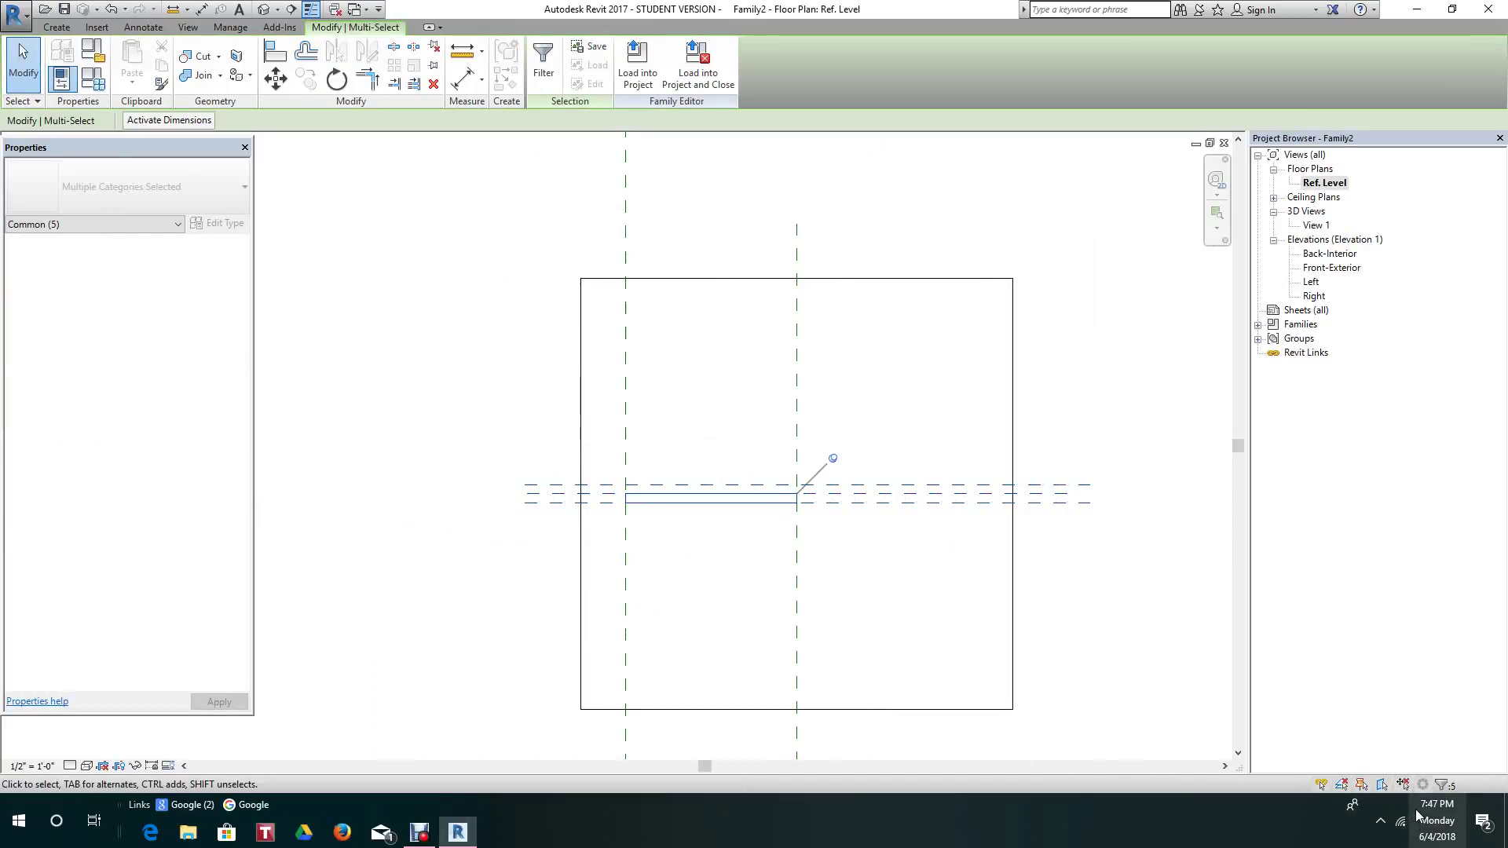
pyautogui.click(1447, 786)
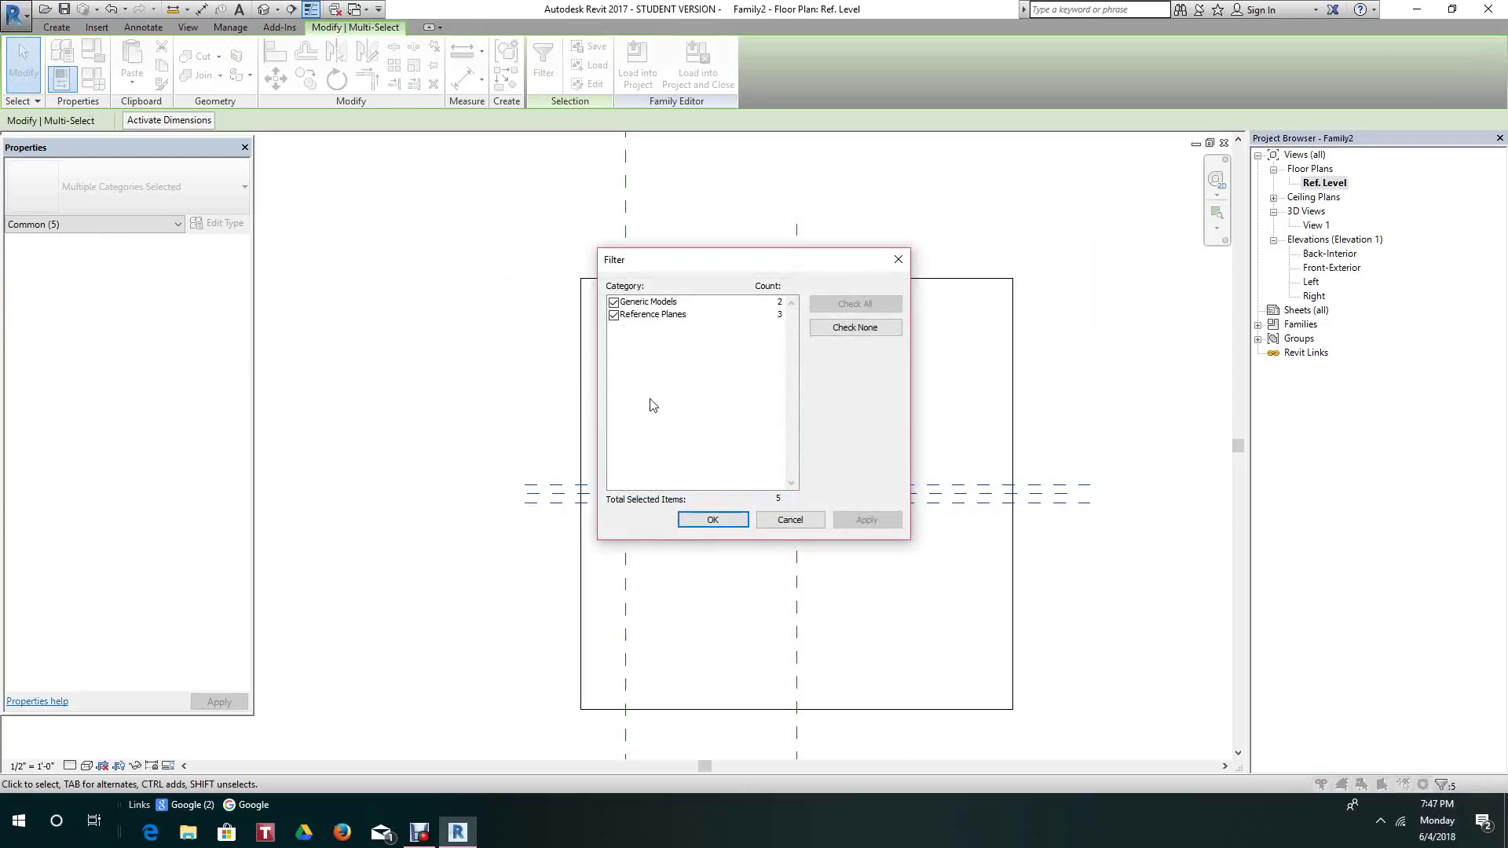
pyautogui.click(614, 316)
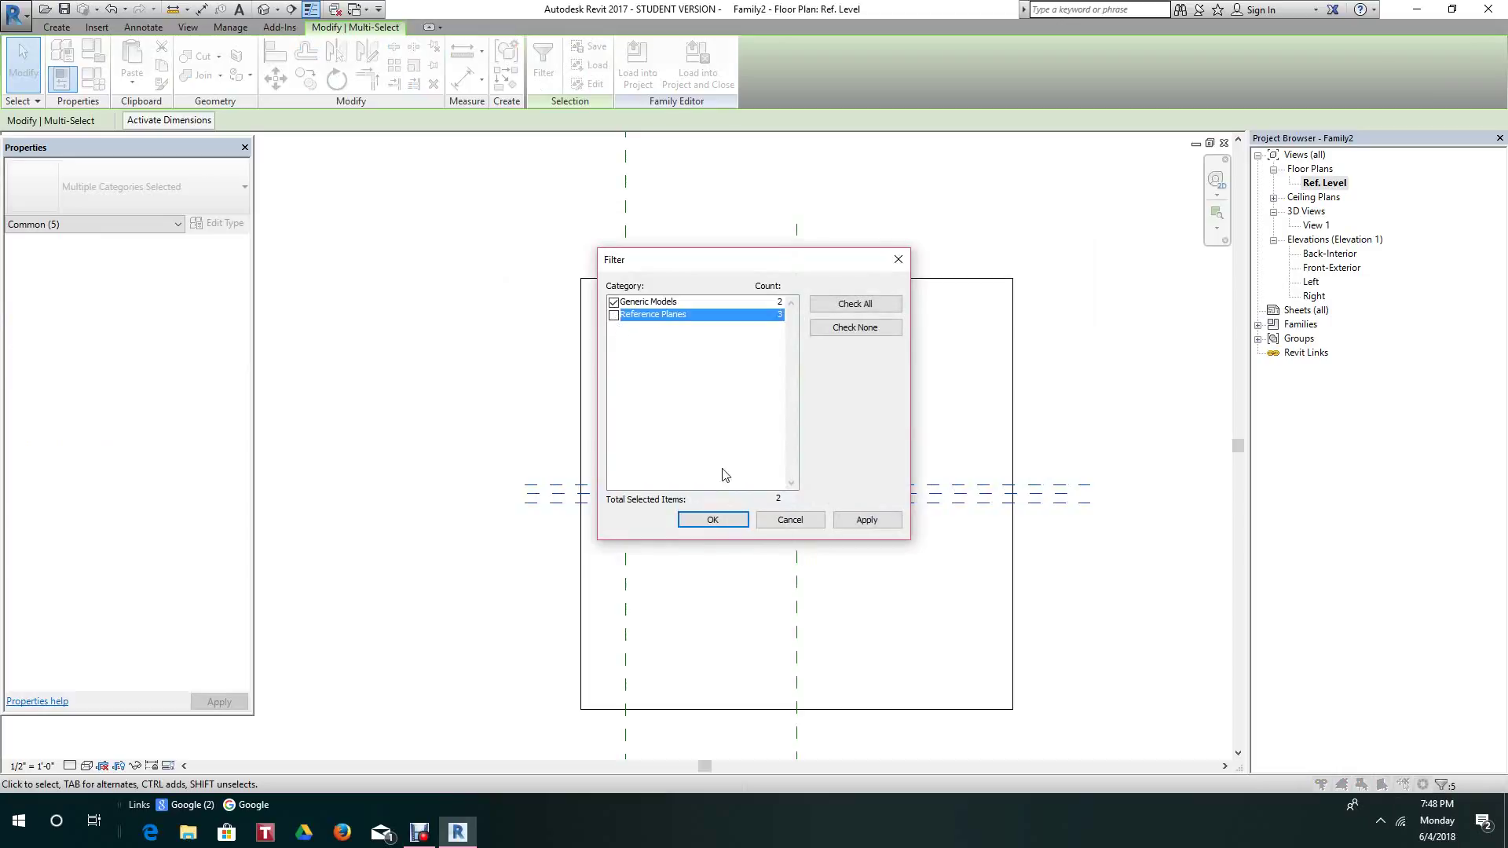
pyautogui.click(788, 520)
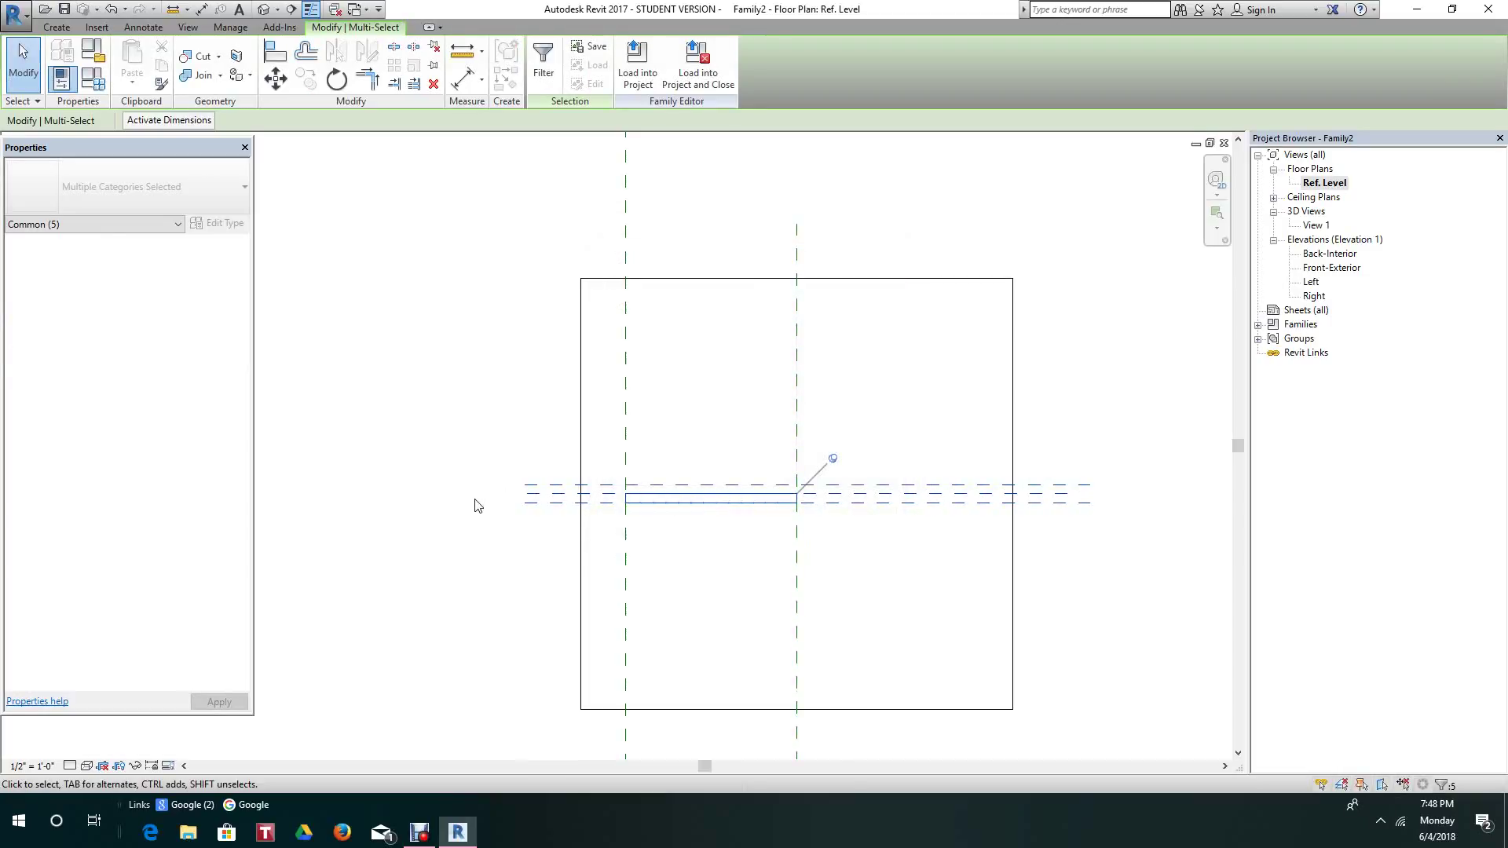
# - Inspect the Interior reference plane and the commands available for it without applying any
pyautogui.rightClick(524, 509)
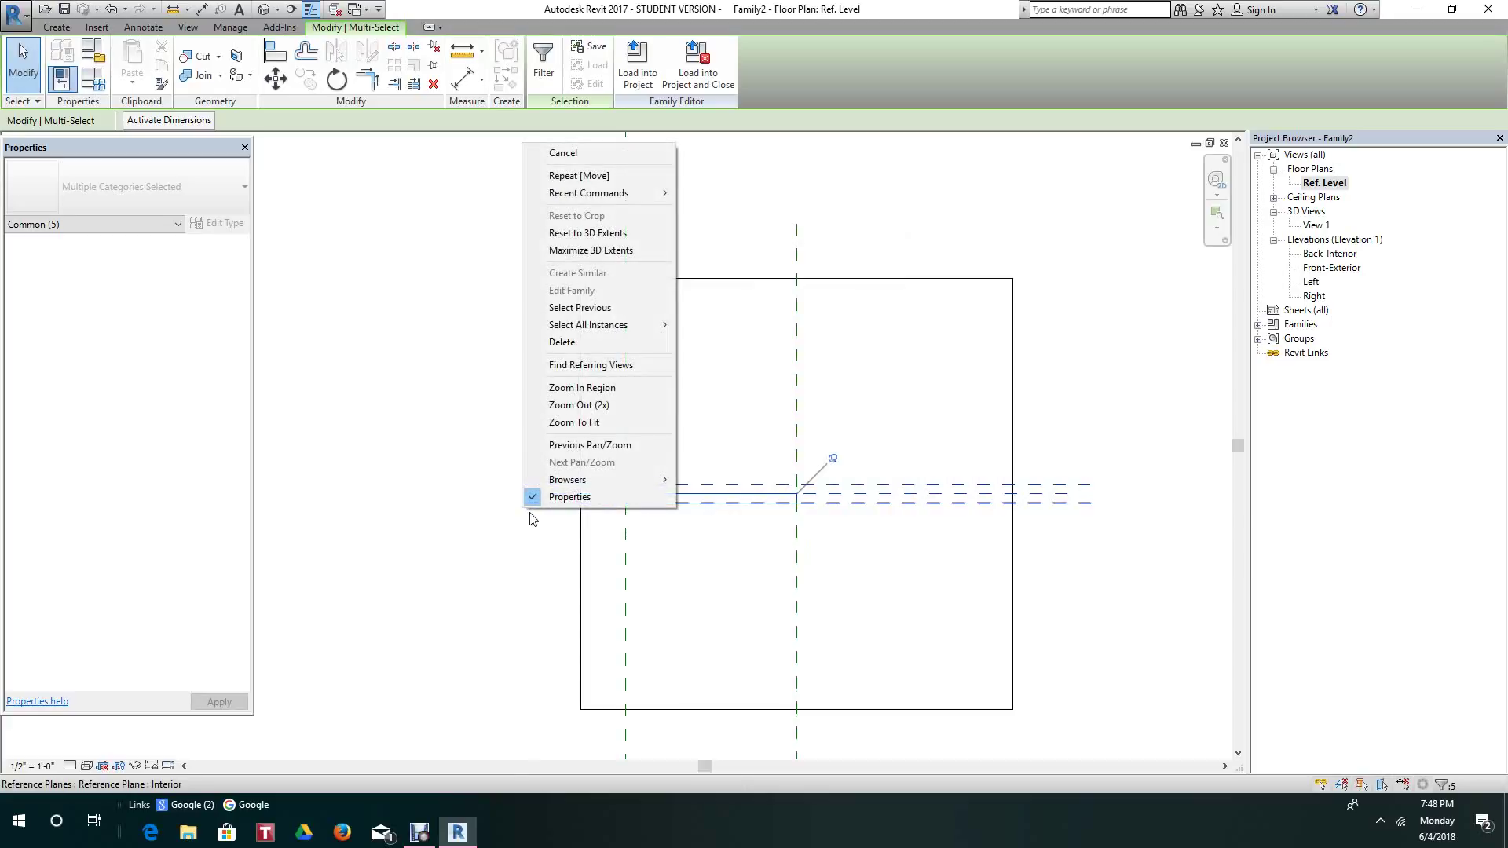
pyautogui.click(558, 154)
pyautogui.rightClick(548, 511)
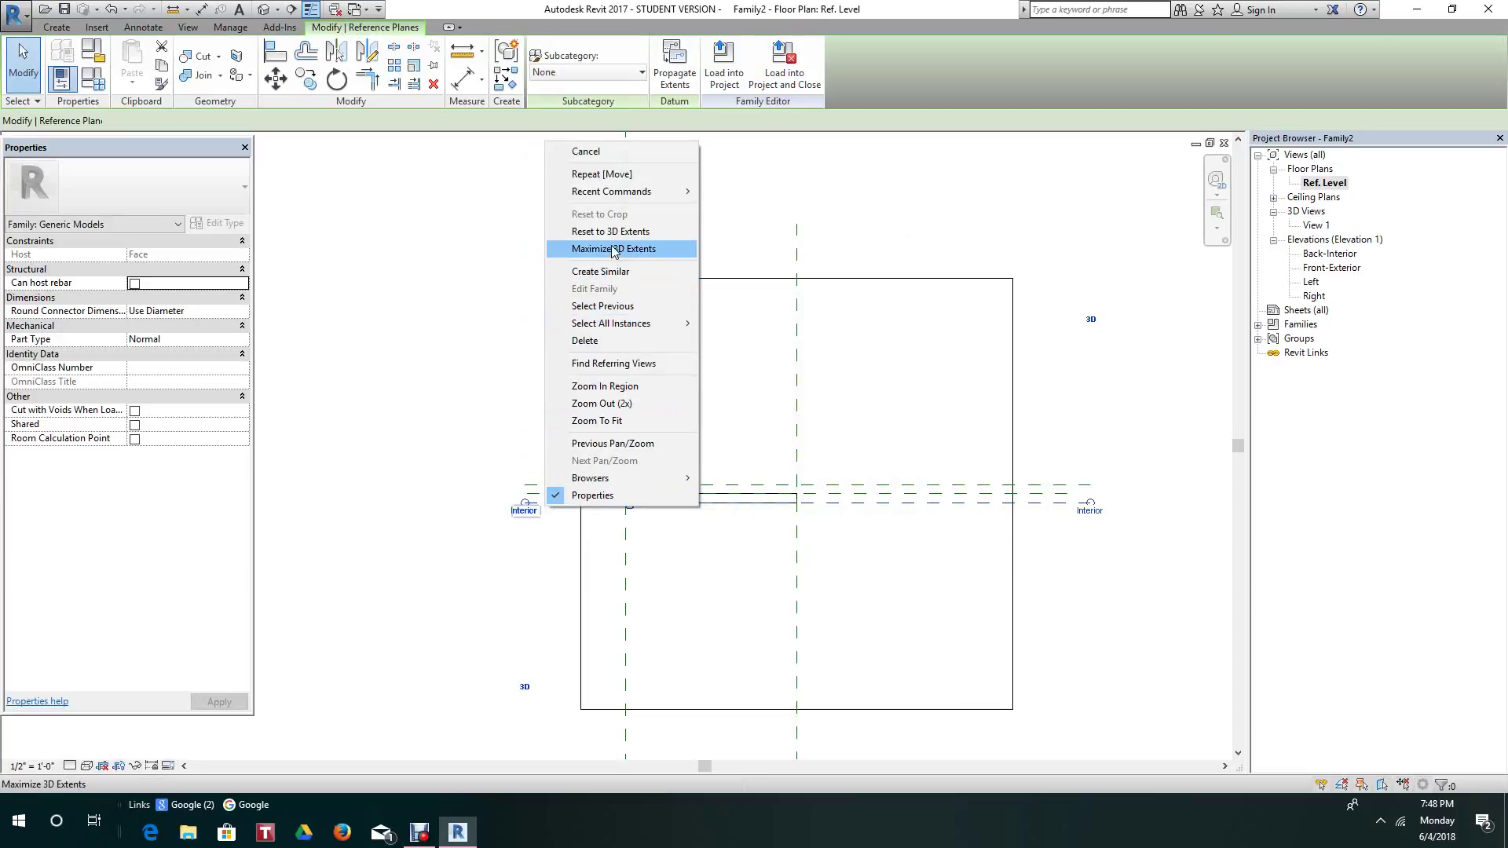
pyautogui.click(815, 258)
pyautogui.scroll(4, 745, 479)
pyautogui.scroll(-1, 717, 549)
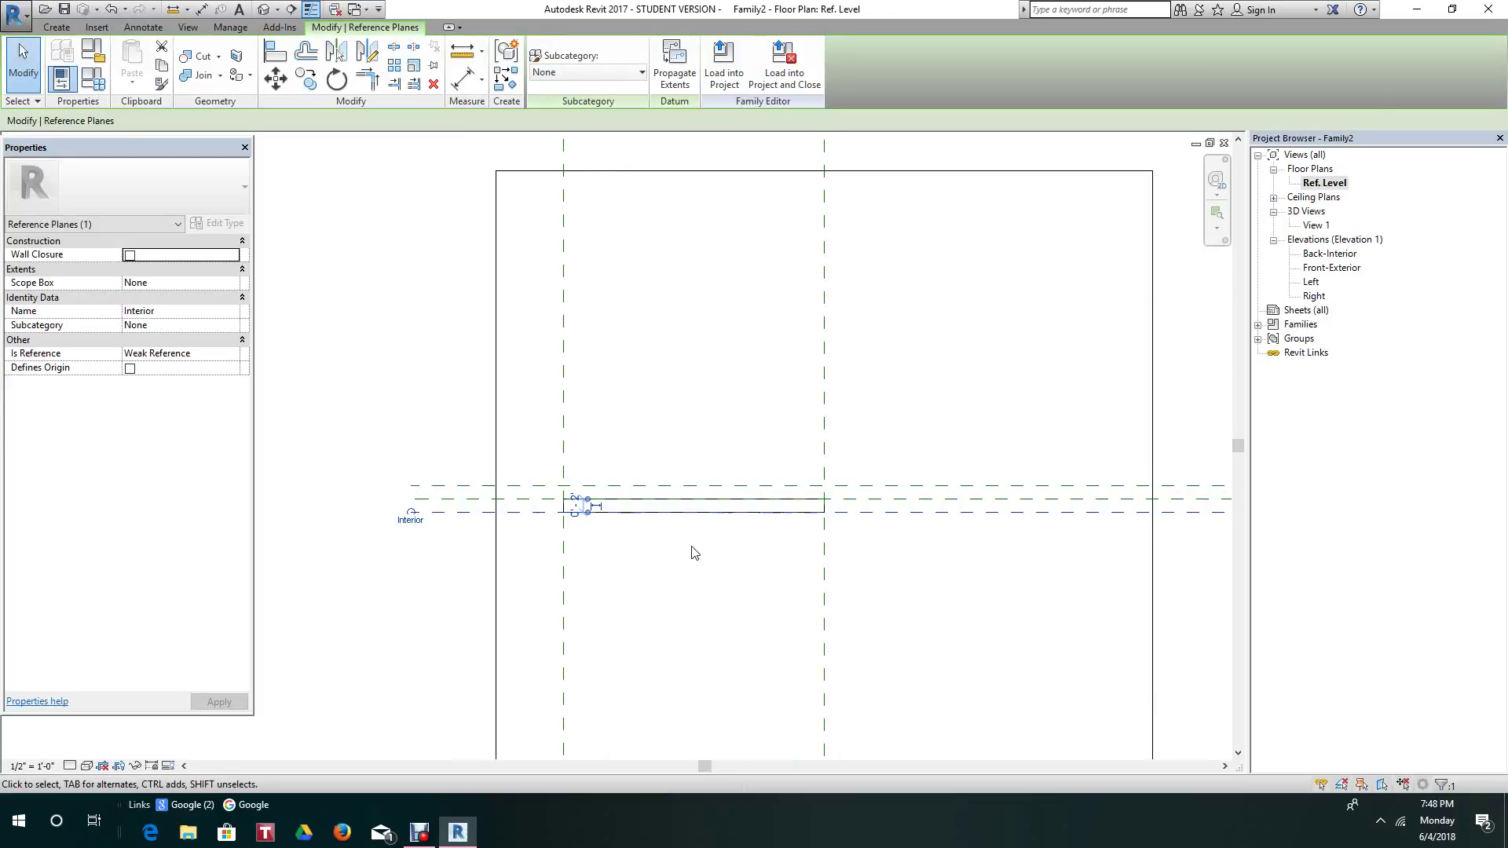
# - Stretch the interior panel's outer face well past the Interior reference plane to a depth of about 0' 10 3/8"
pyautogui.click(694, 553)
pyautogui.scroll(3, 691, 534)
pyautogui.click(688, 514)
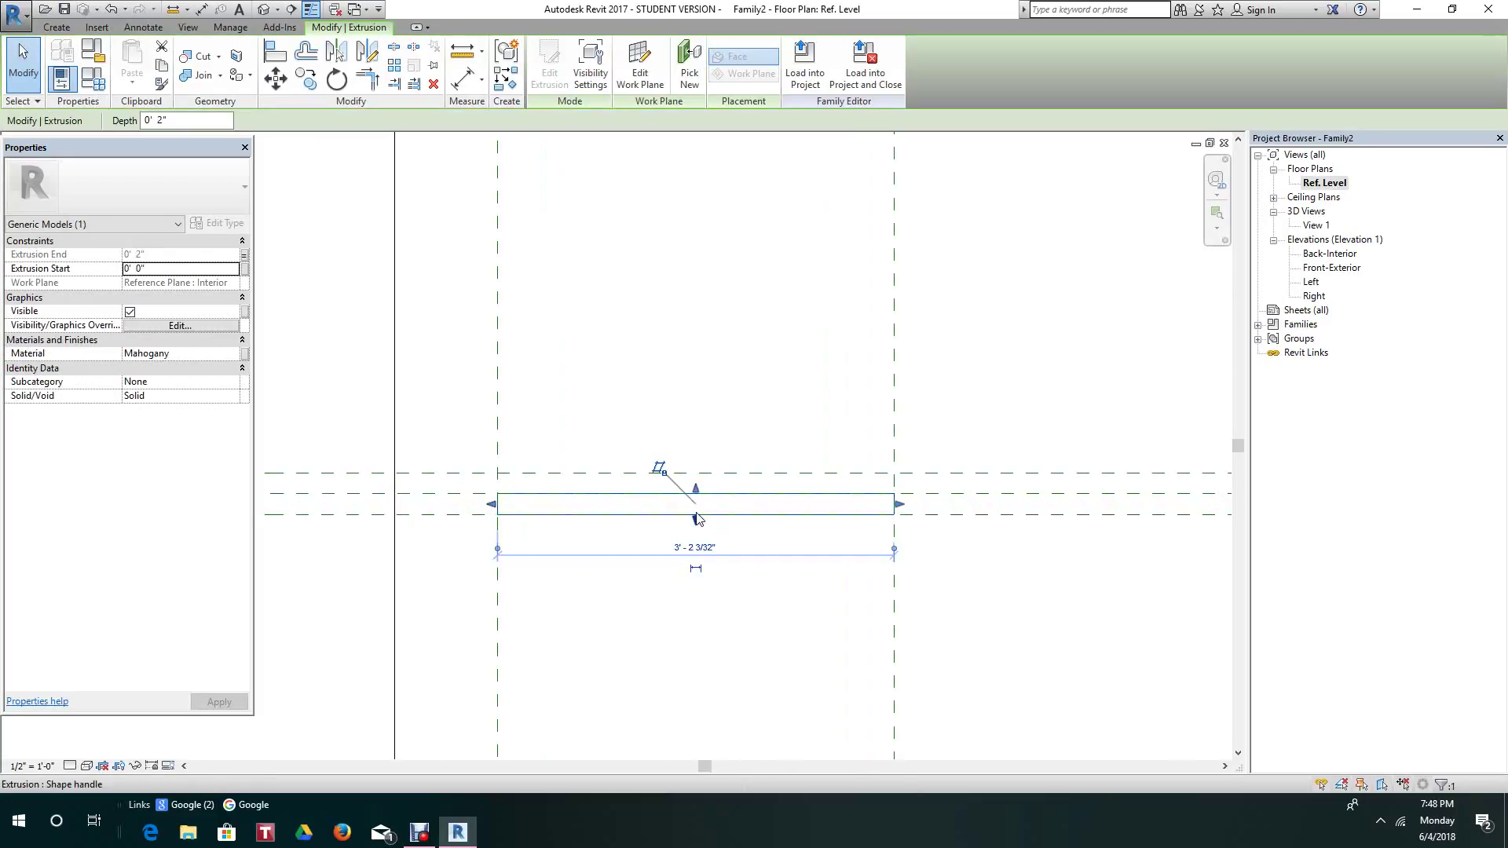
pyautogui.scroll(1, 696, 520)
pyautogui.moveTo(697, 525); pyautogui.dragTo(715, 724)
pyautogui.click(716, 724)
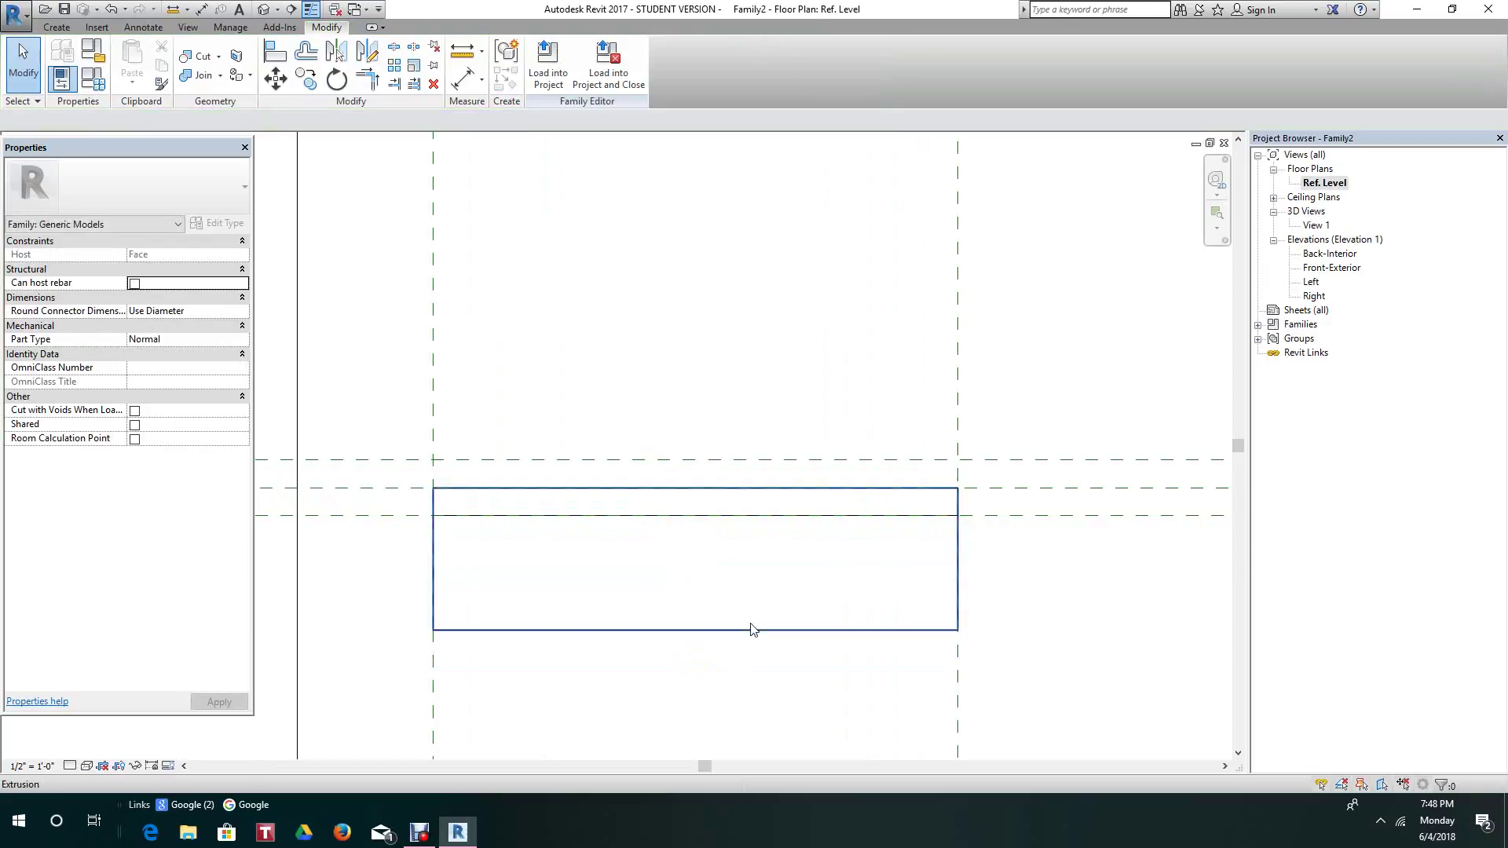
# - Try to pull the deepened interior panel's Midplane face beyond the Interior reference plane, then cancel the change
pyautogui.click(734, 493)
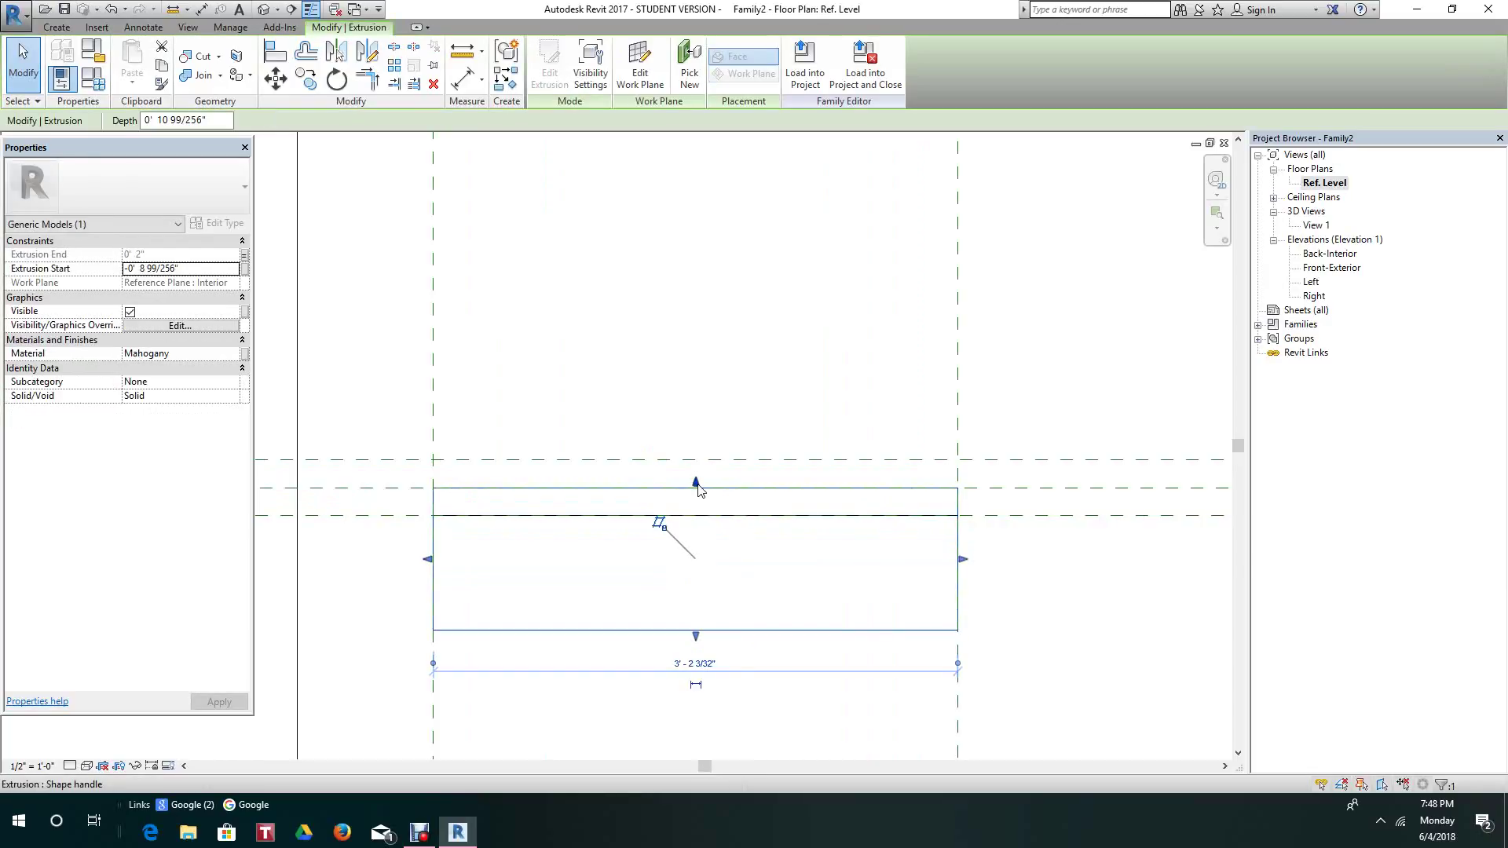
pyautogui.moveTo(699, 516); pyautogui.dragTo(695, 569)
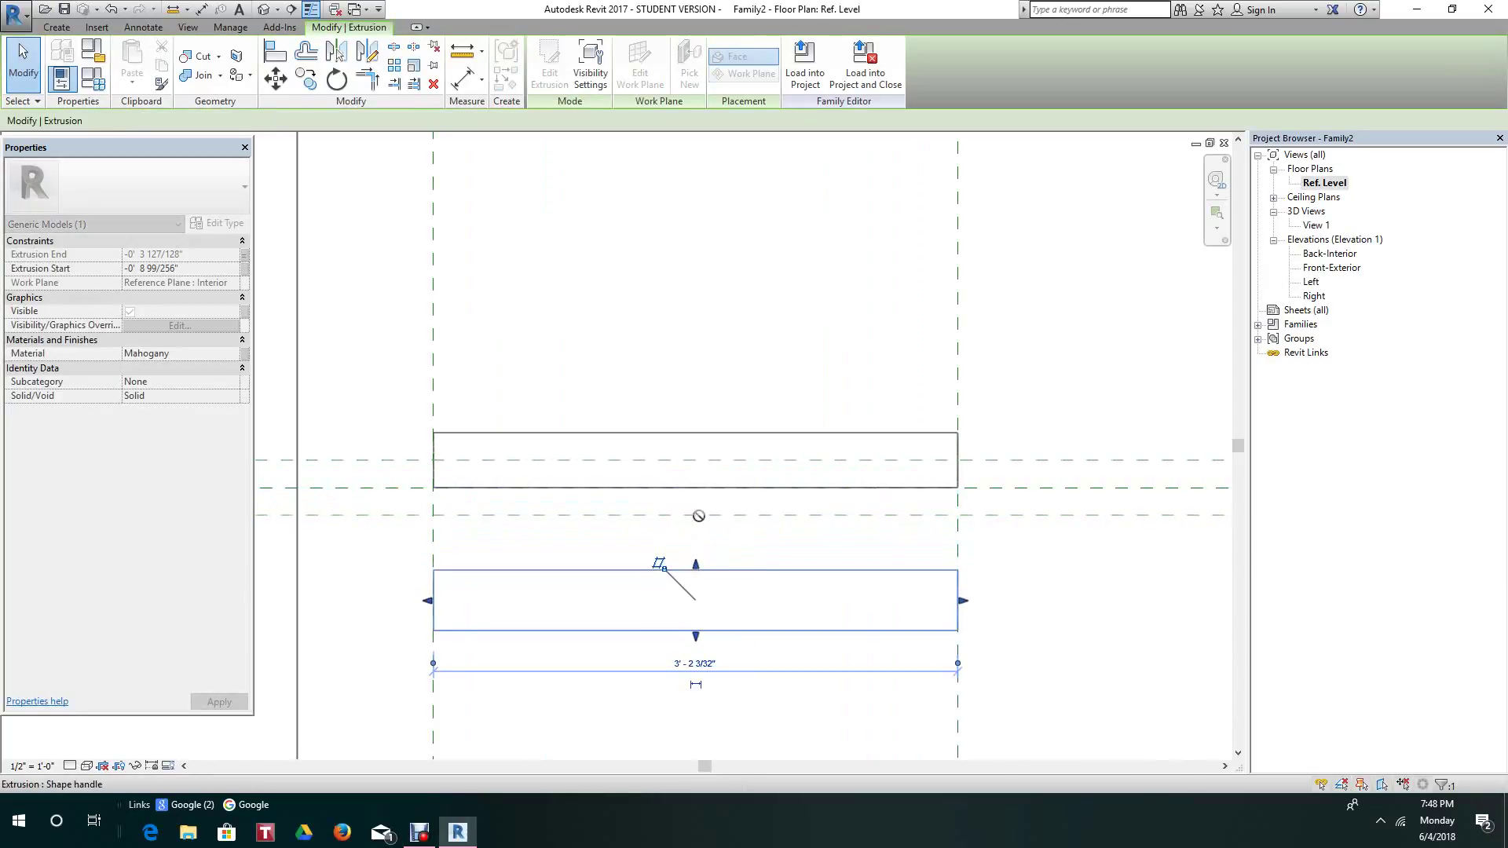
pyautogui.scroll(-1, 643, 296)
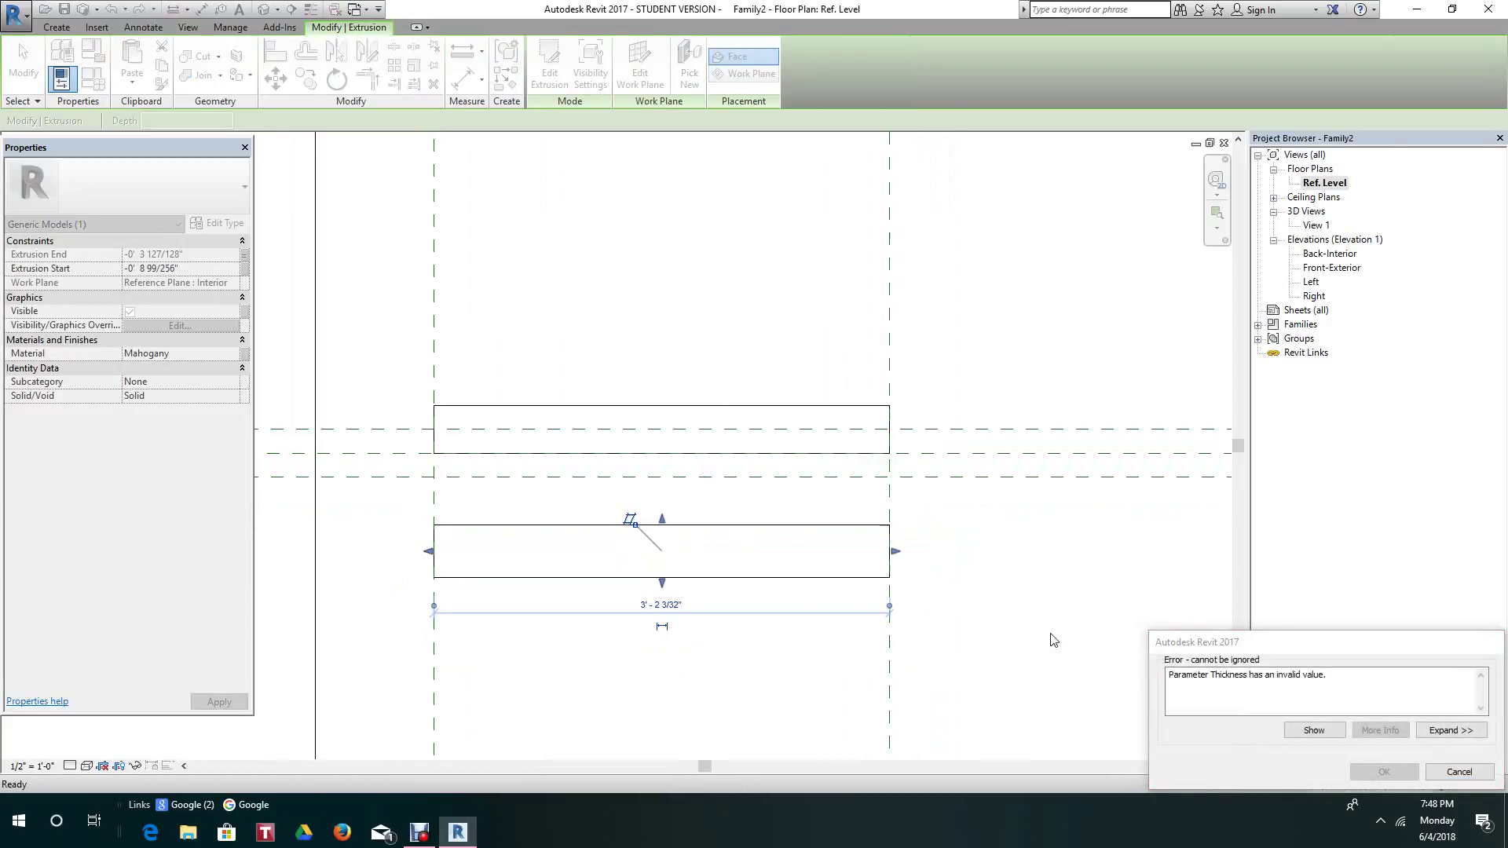
pyautogui.click(1459, 771)
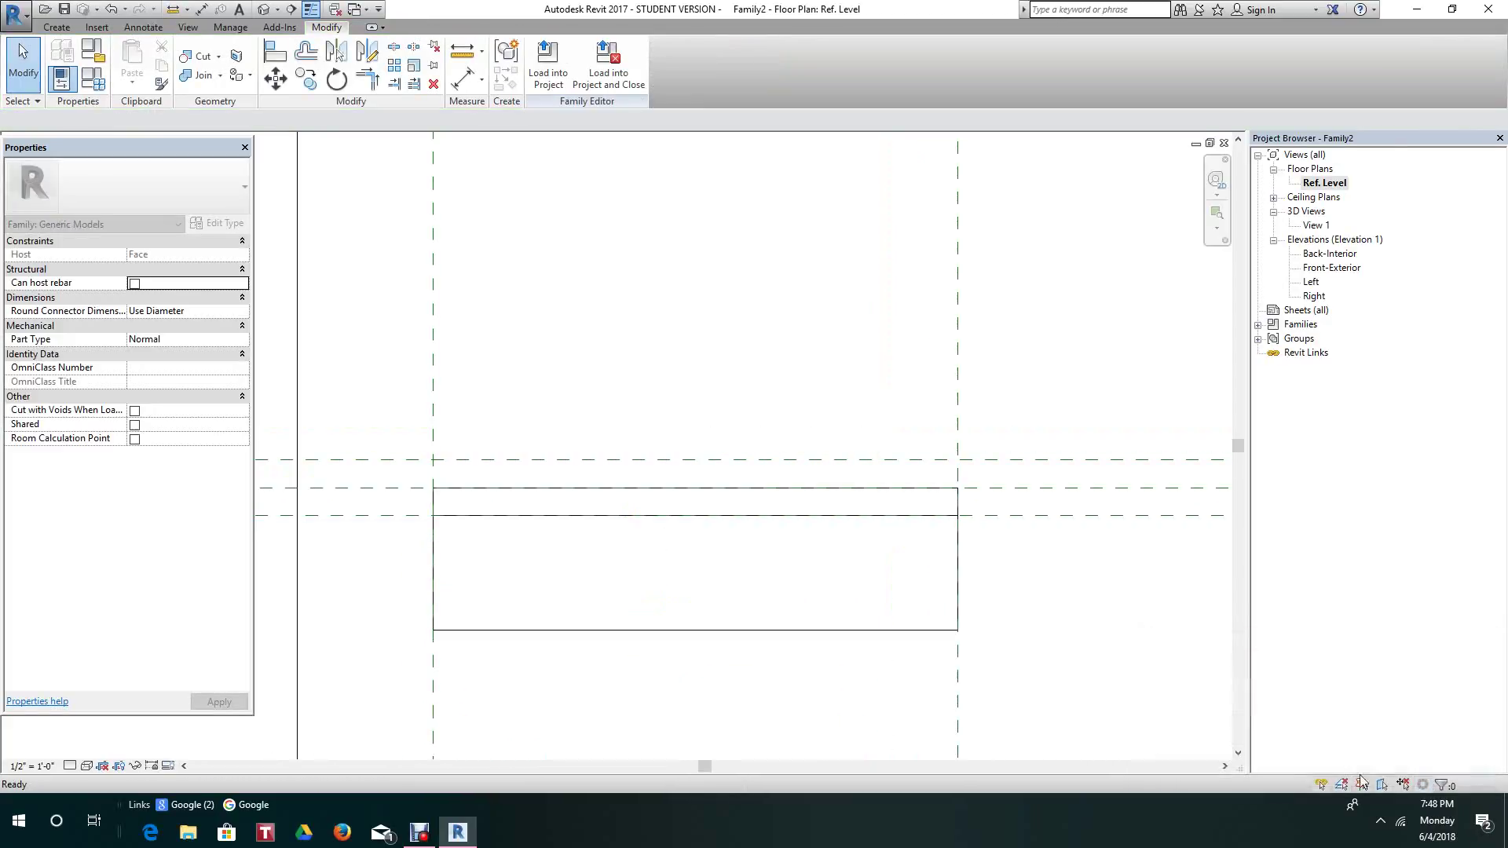
# - Stretch the panel hosted on the Midplane to the exterior reference plane and bring its opposite face to the Midplane
pyautogui.click(686, 517)
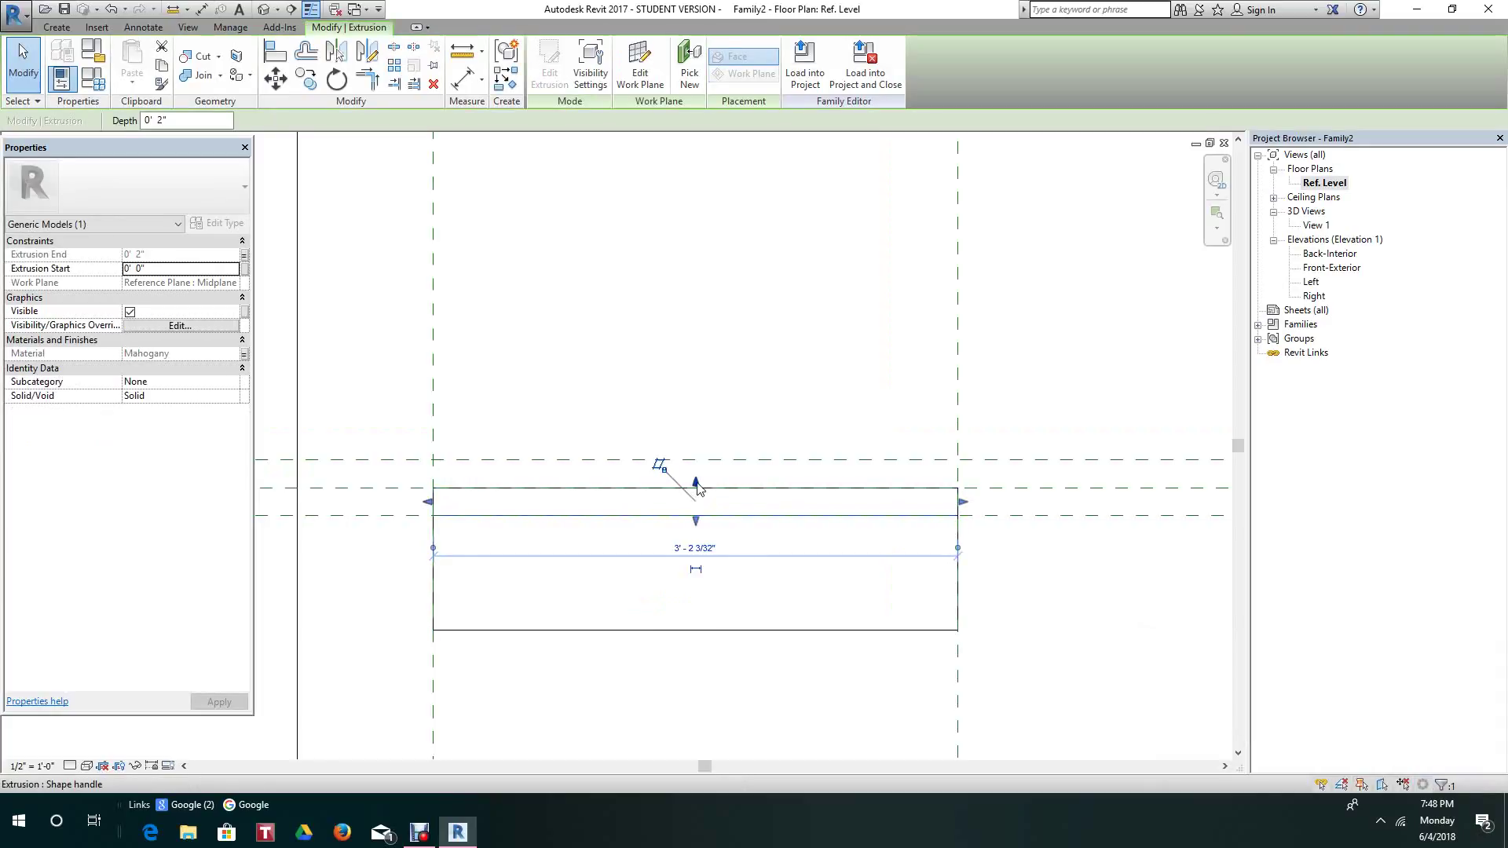
pyautogui.moveTo(695, 482); pyautogui.dragTo(693, 460)
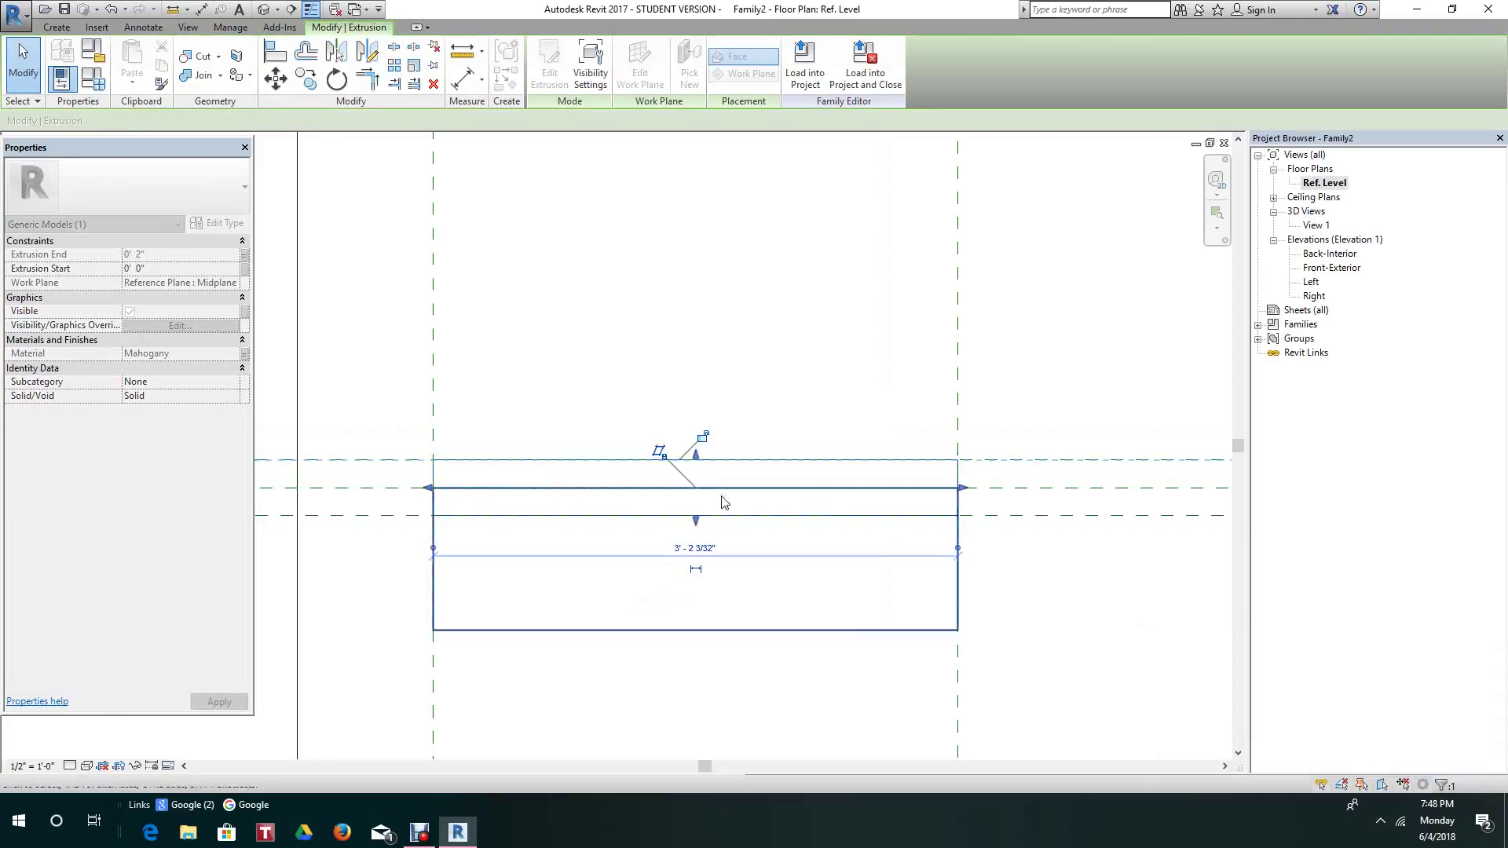
pyautogui.moveTo(692, 519); pyautogui.dragTo(695, 489)
pyautogui.click(705, 652)
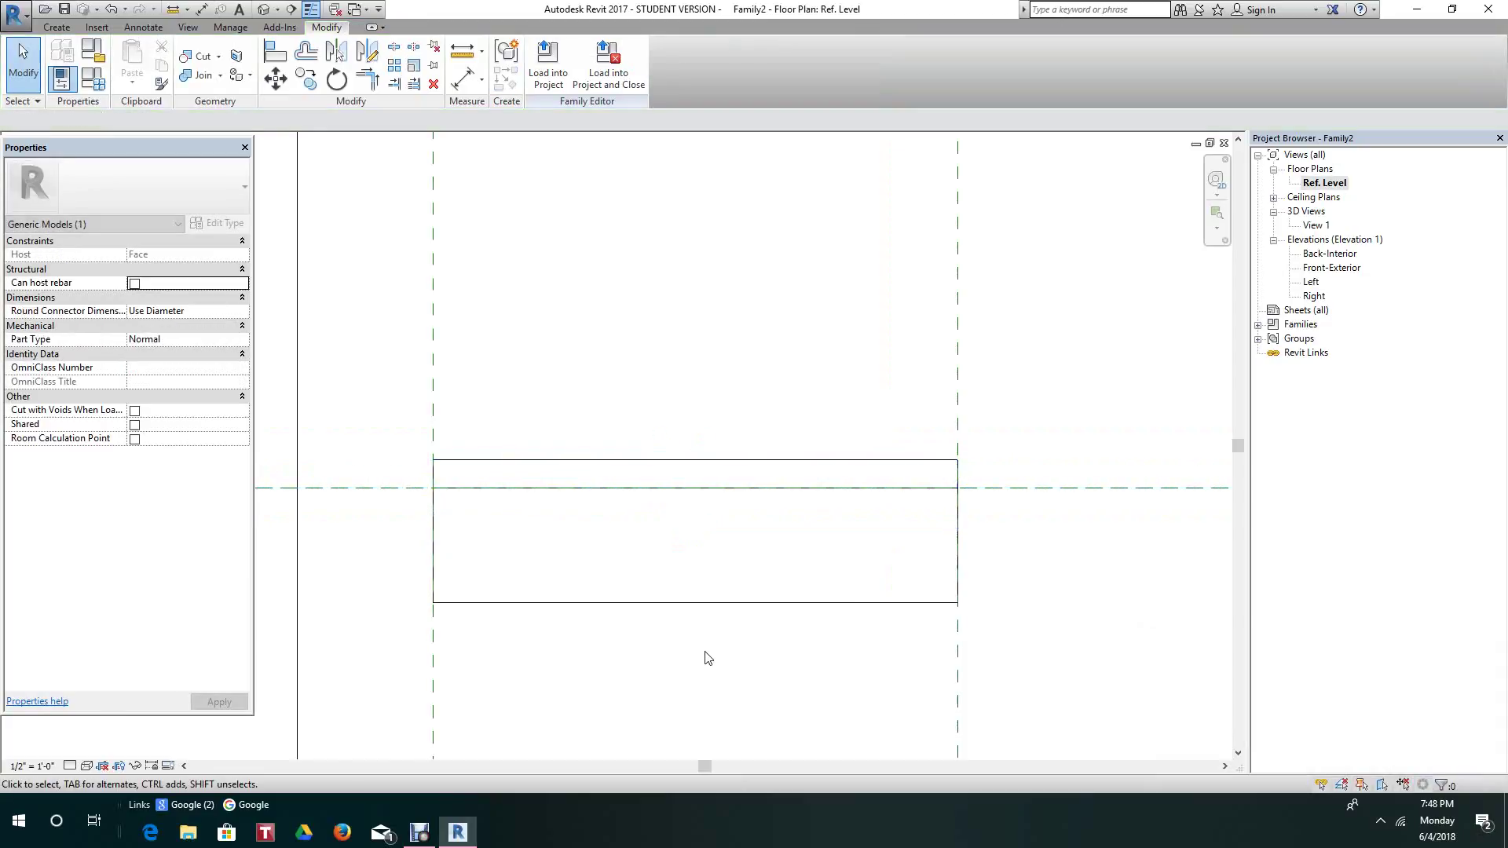
# - Stretch the deep interior panel's outer face back towards the Midplane so its thickness roughly matches the exterior-side panel
pyautogui.click(707, 603)
pyautogui.moveTo(695, 615); pyautogui.dragTo(692, 518)
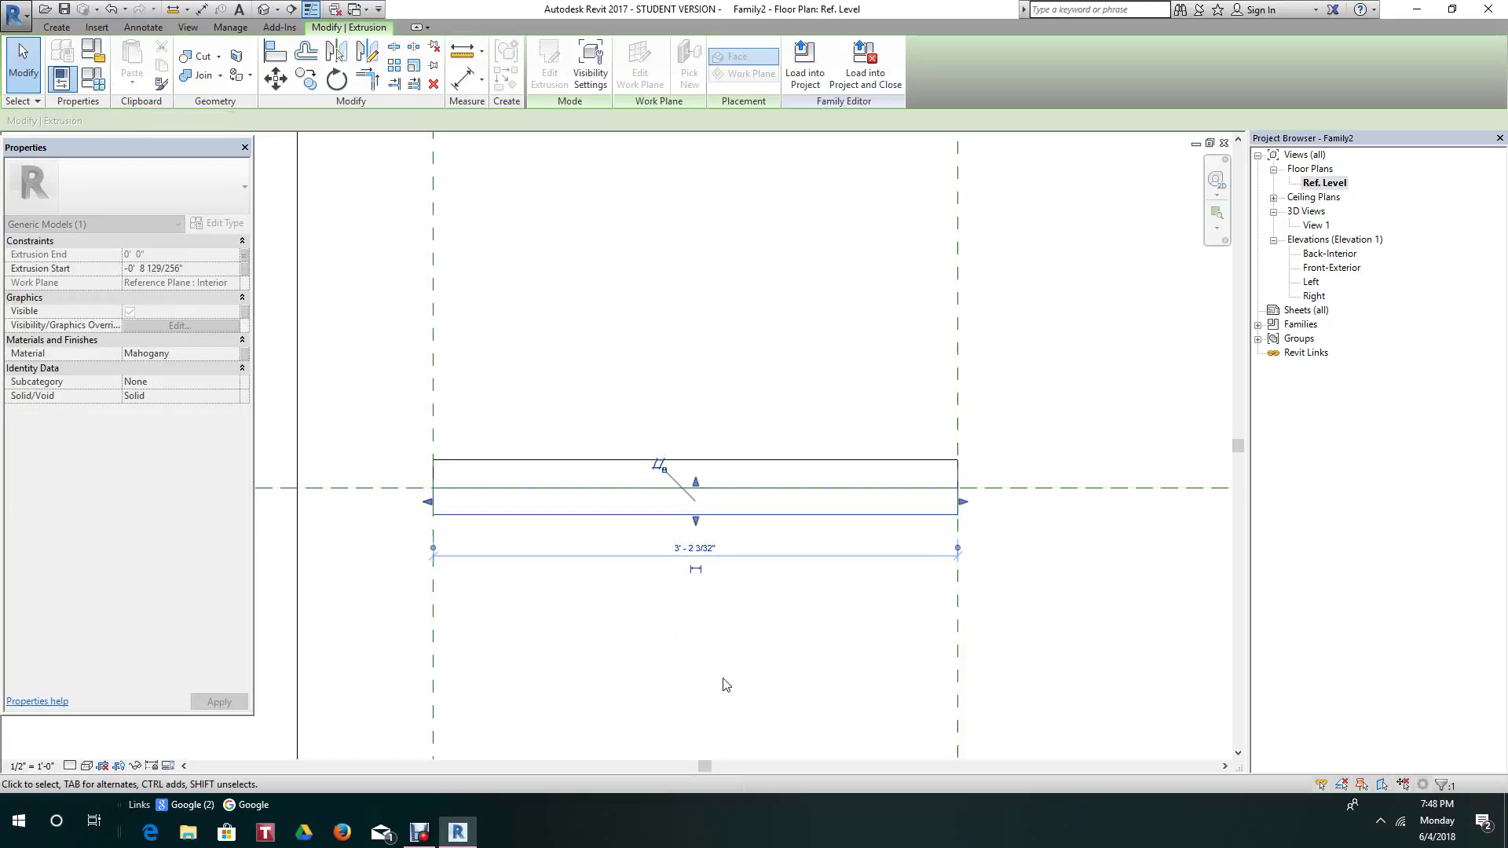
pyautogui.click(690, 629)
pyautogui.scroll(-4, 706, 603)
pyautogui.scroll(4, 717, 558)
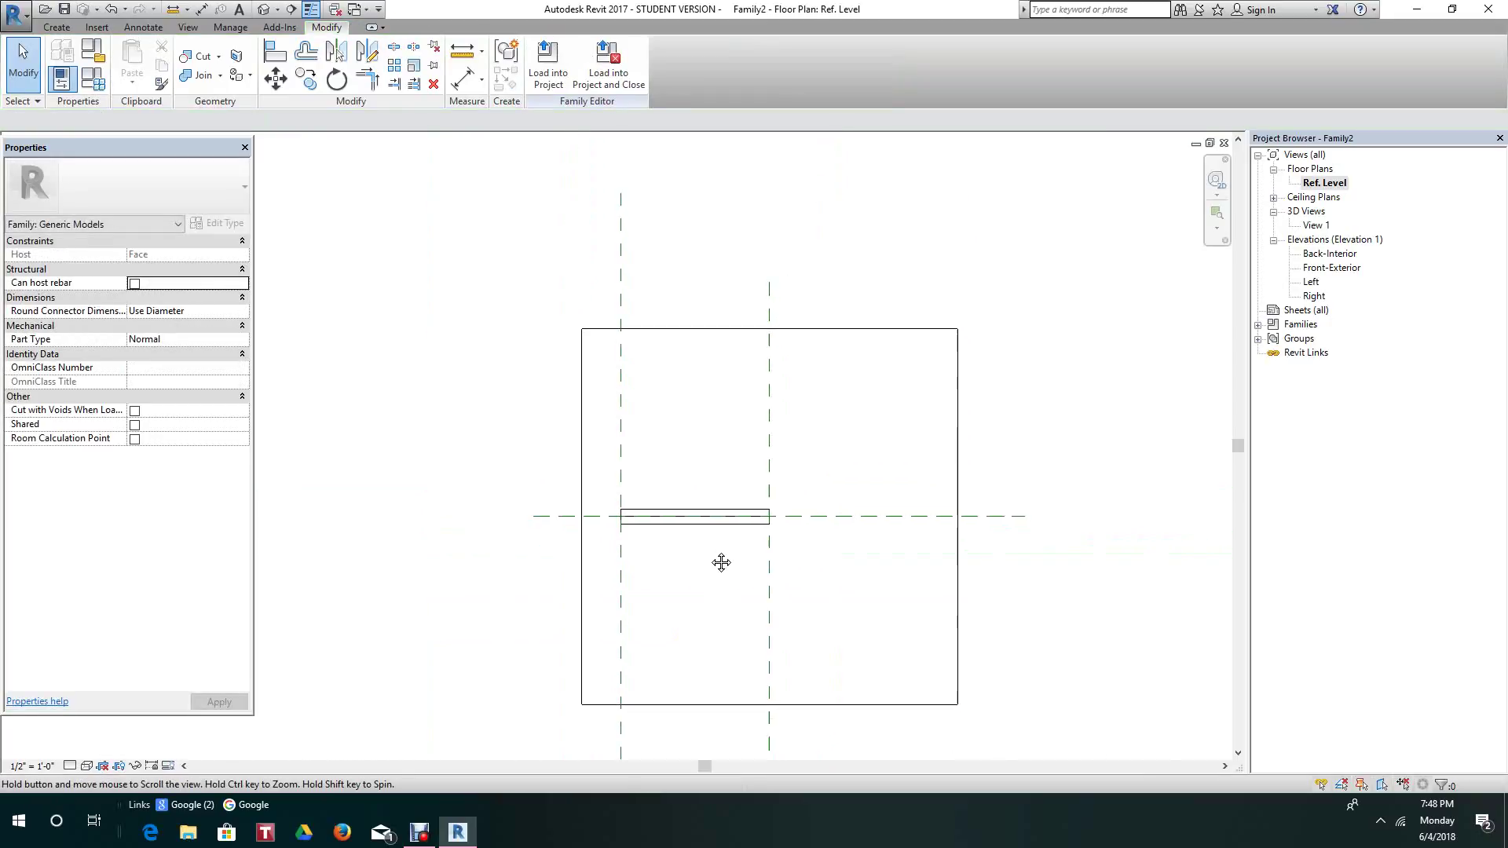
pyautogui.moveTo(687, 535); pyautogui.dragTo(699, 547, button='middle')
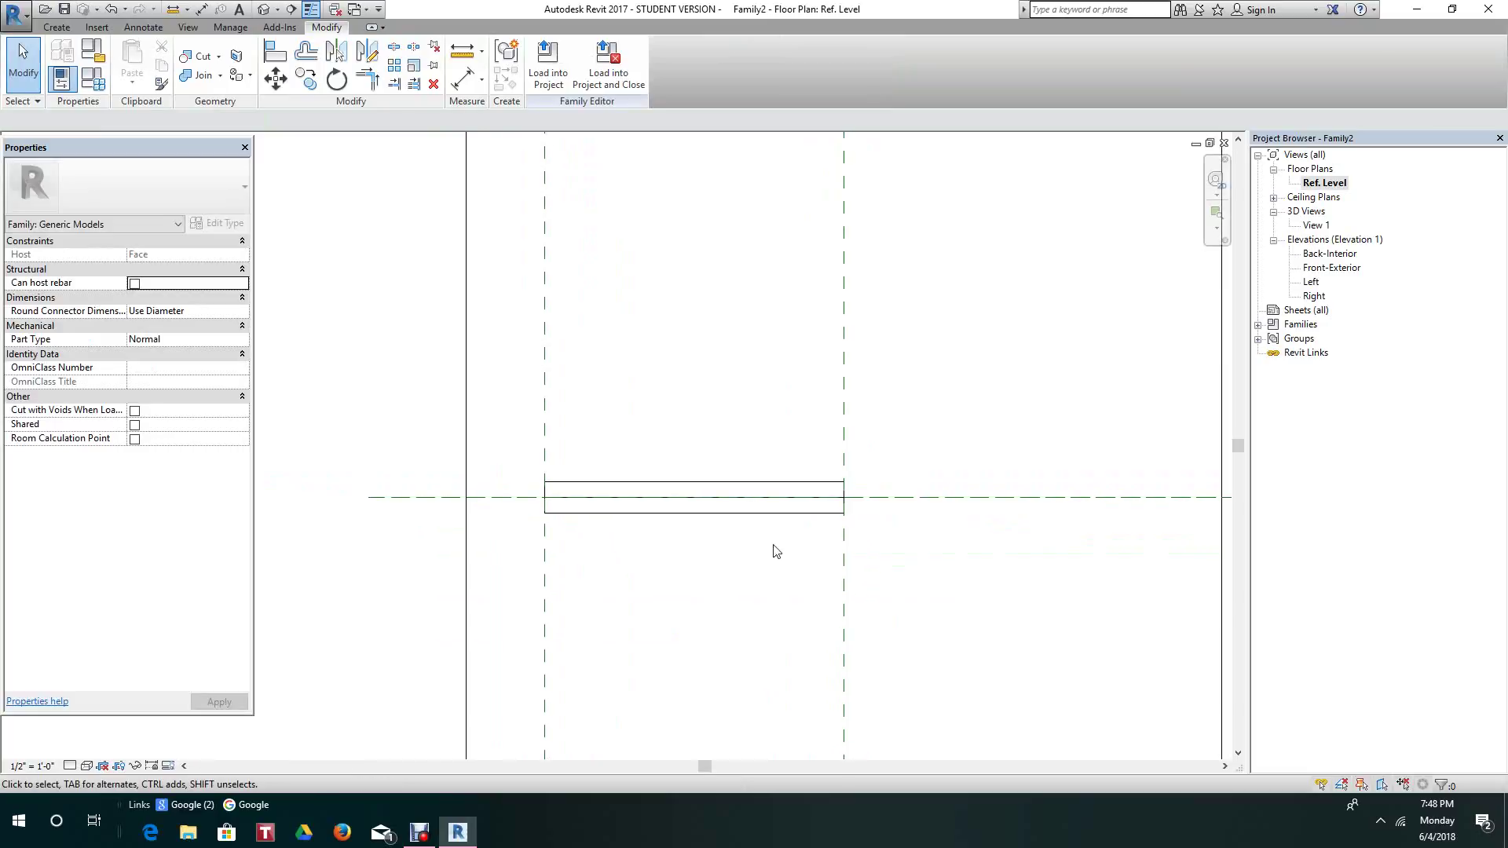
# - Undo the last two stretches made to the door panel extrusions
pyautogui.scroll(2, 758, 540)
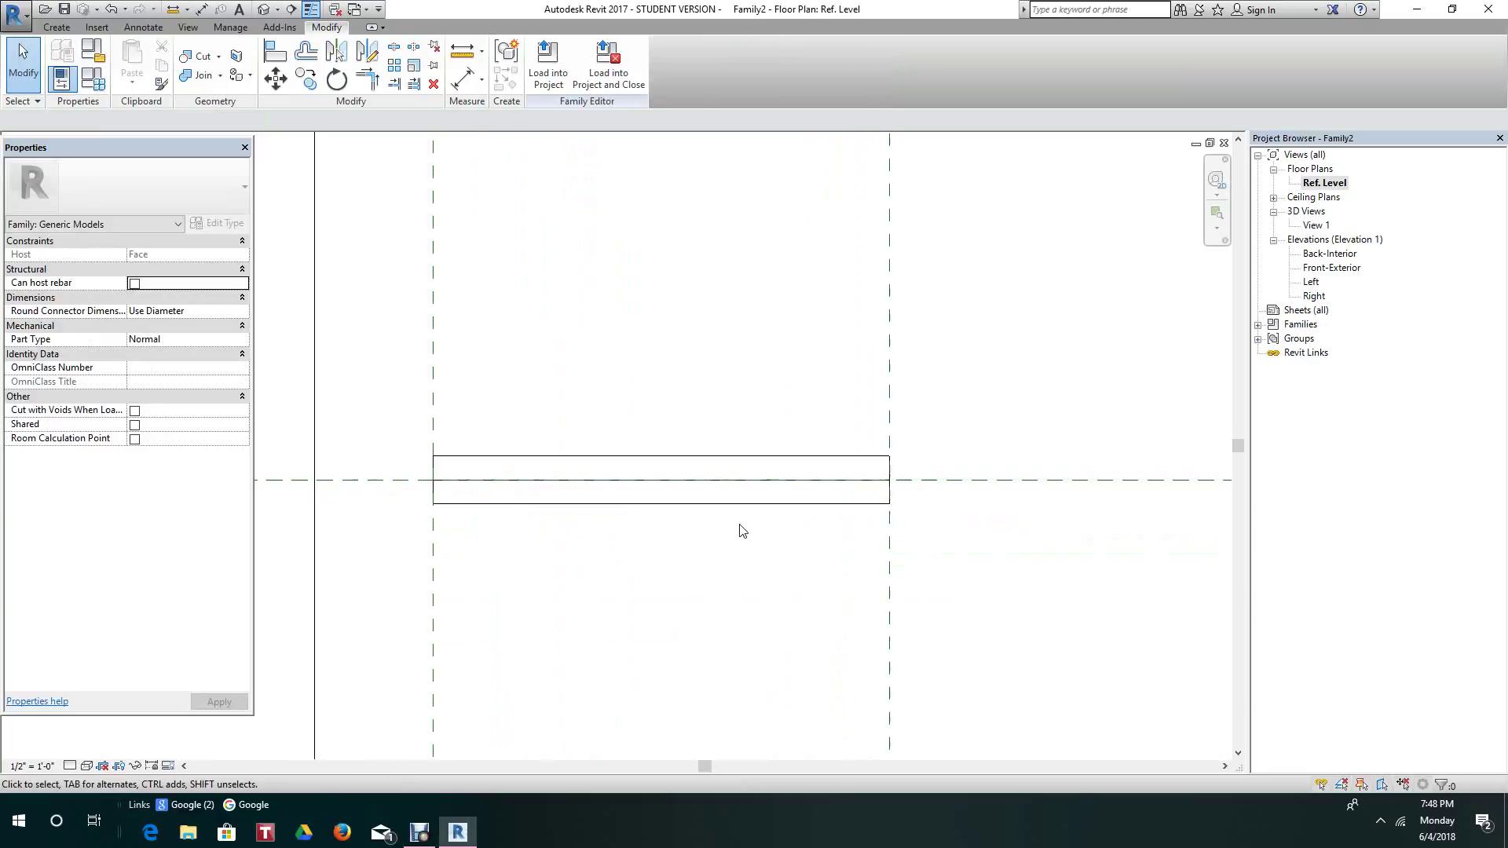
pyautogui.click(114, 14)
pyautogui.click(114, 14)
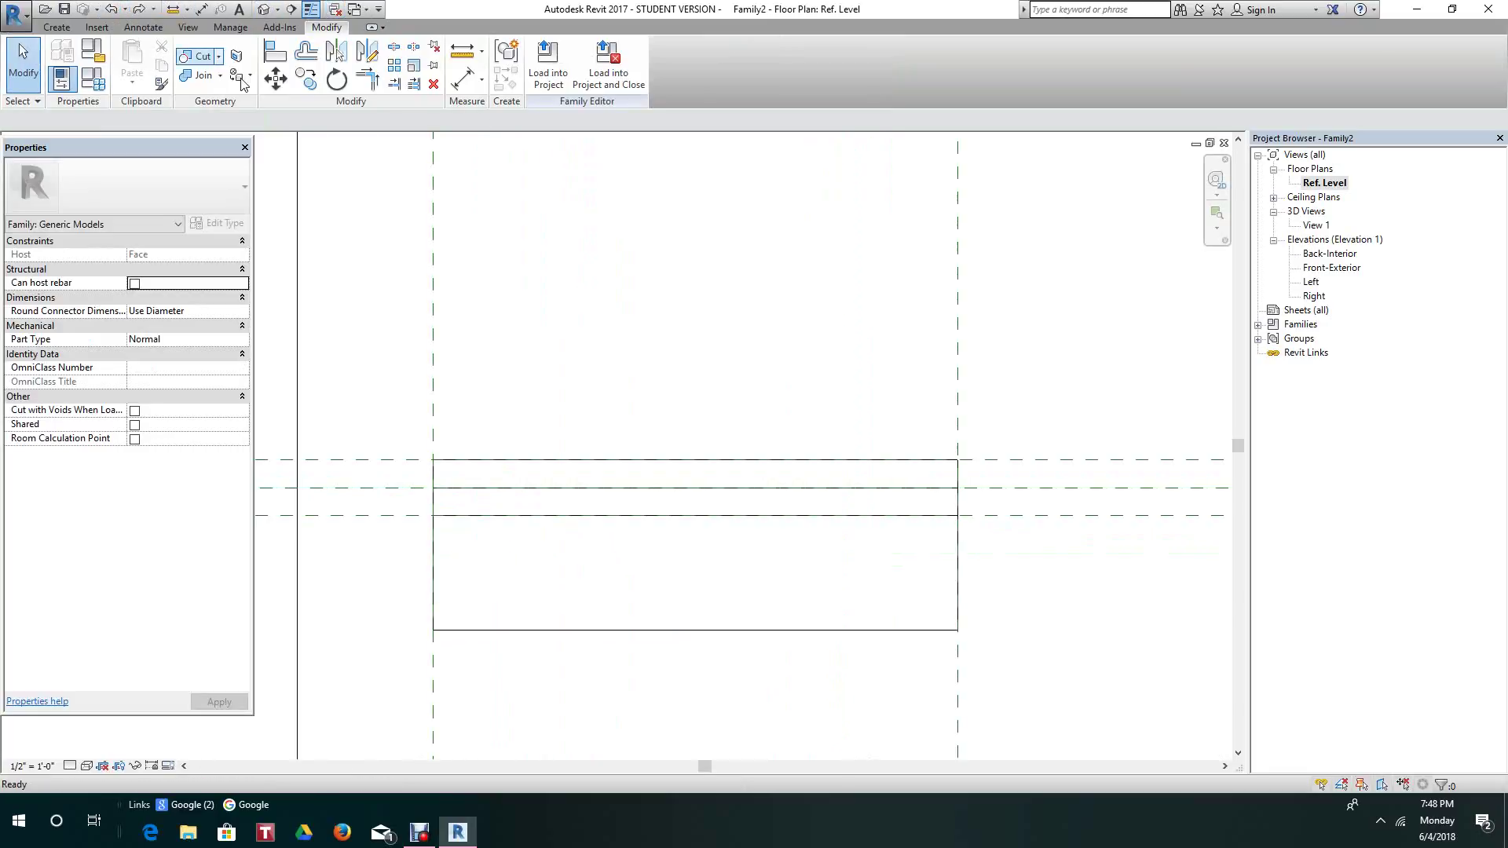
pyautogui.click(718, 630)
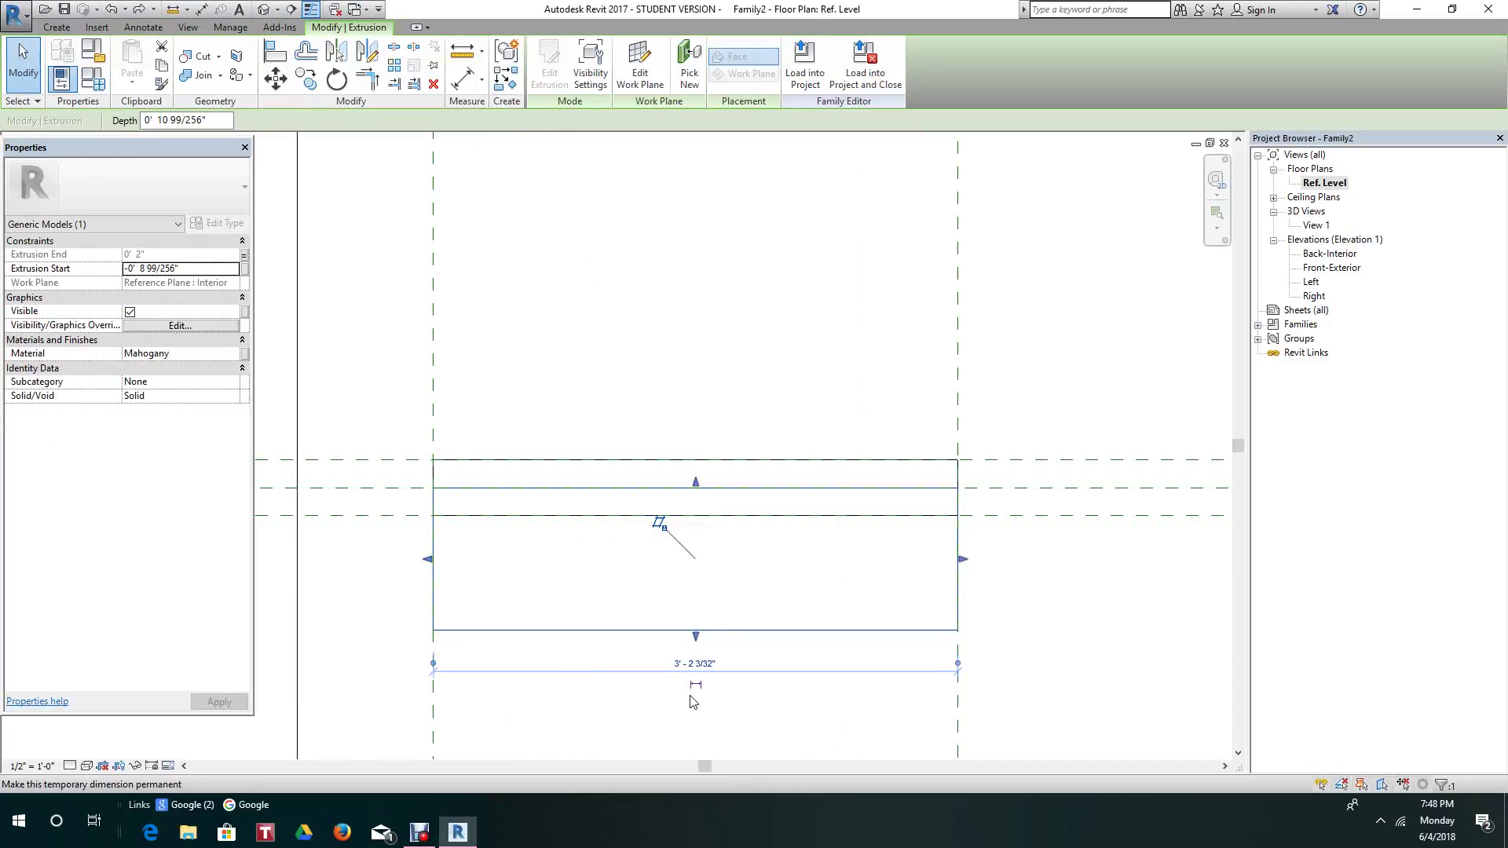
pyautogui.click(695, 684)
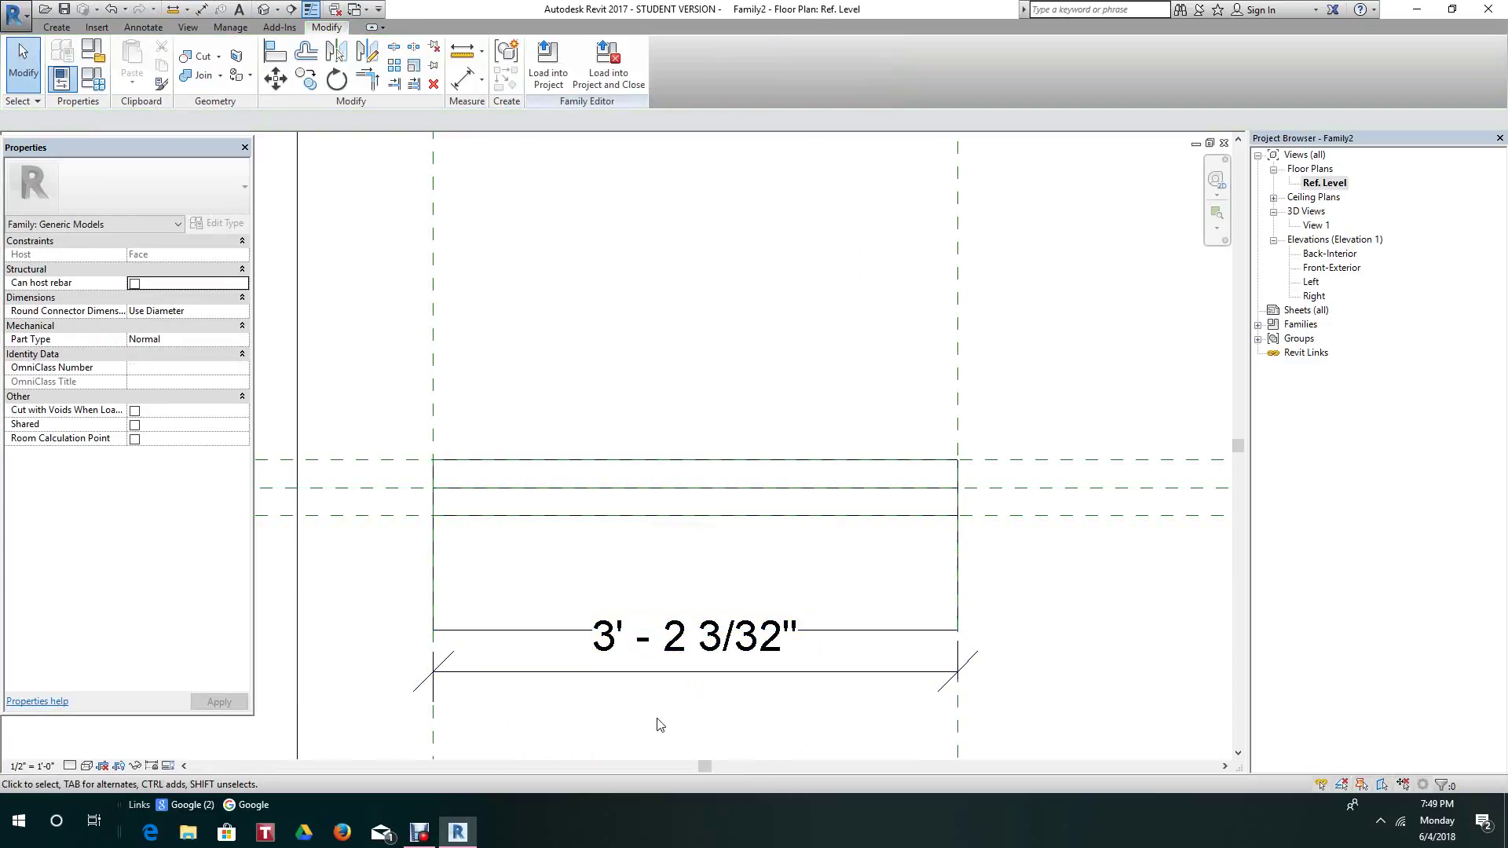
pyautogui.click(110, 9)
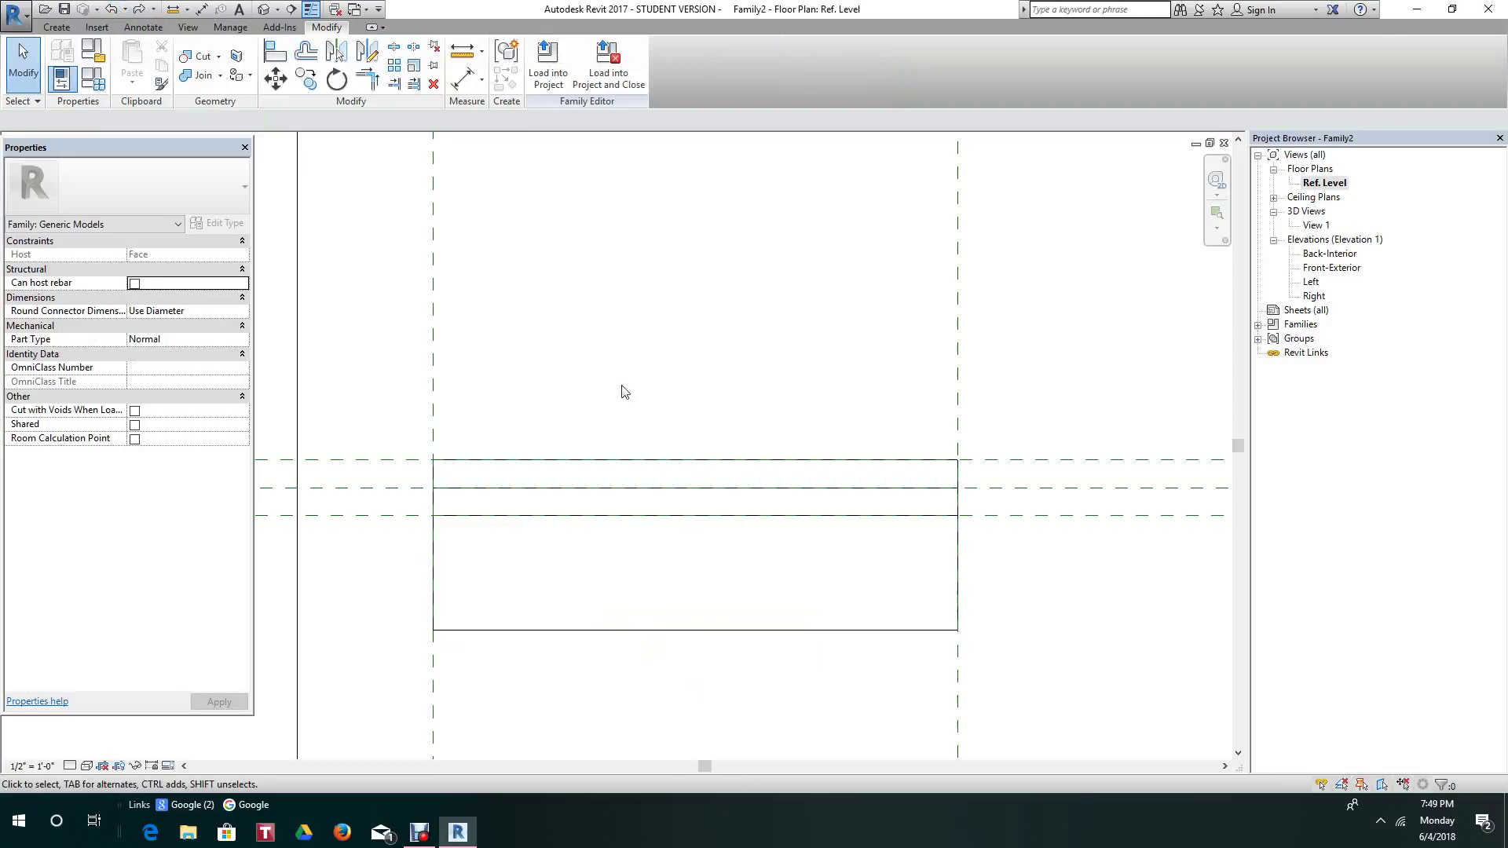
# - Snap the deep interior panel's inner face to the Midplane and stretch its outer face back to the Interior reference plane
pyautogui.click(725, 491)
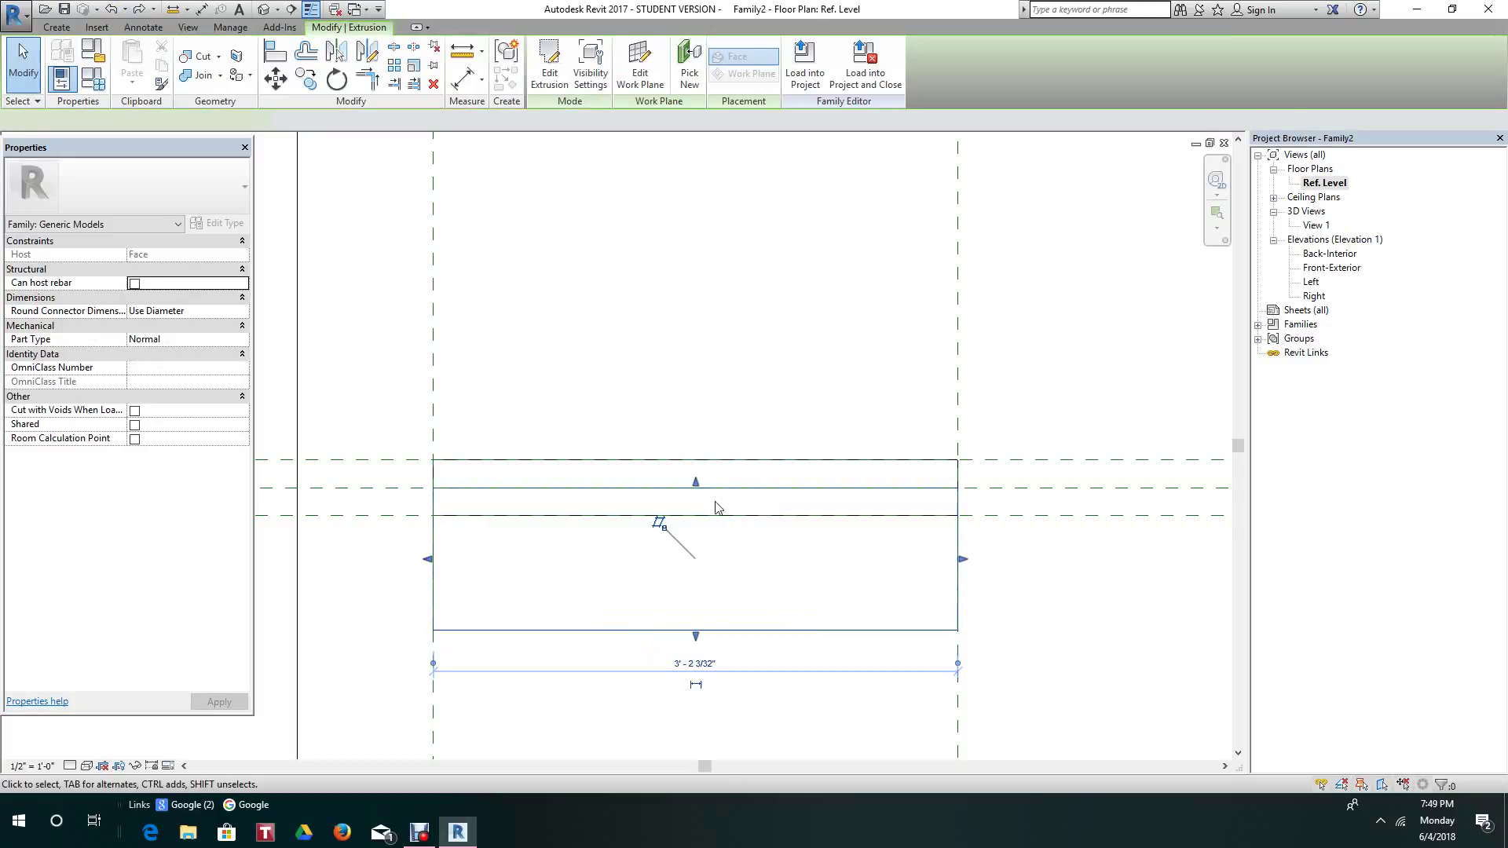
pyautogui.moveTo(695, 495); pyautogui.dragTo(696, 485)
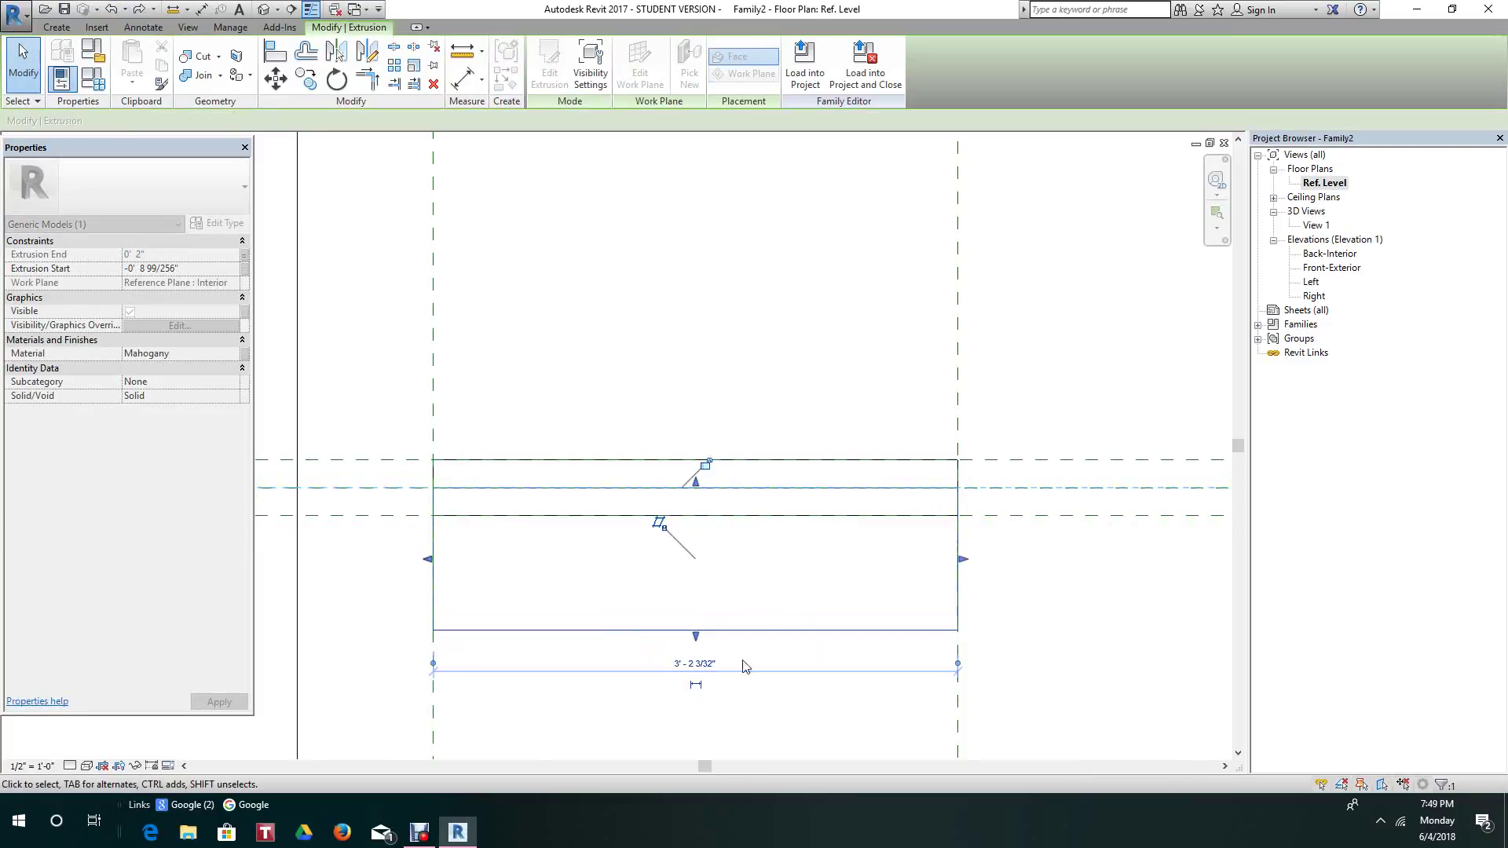
pyautogui.click(1097, 680)
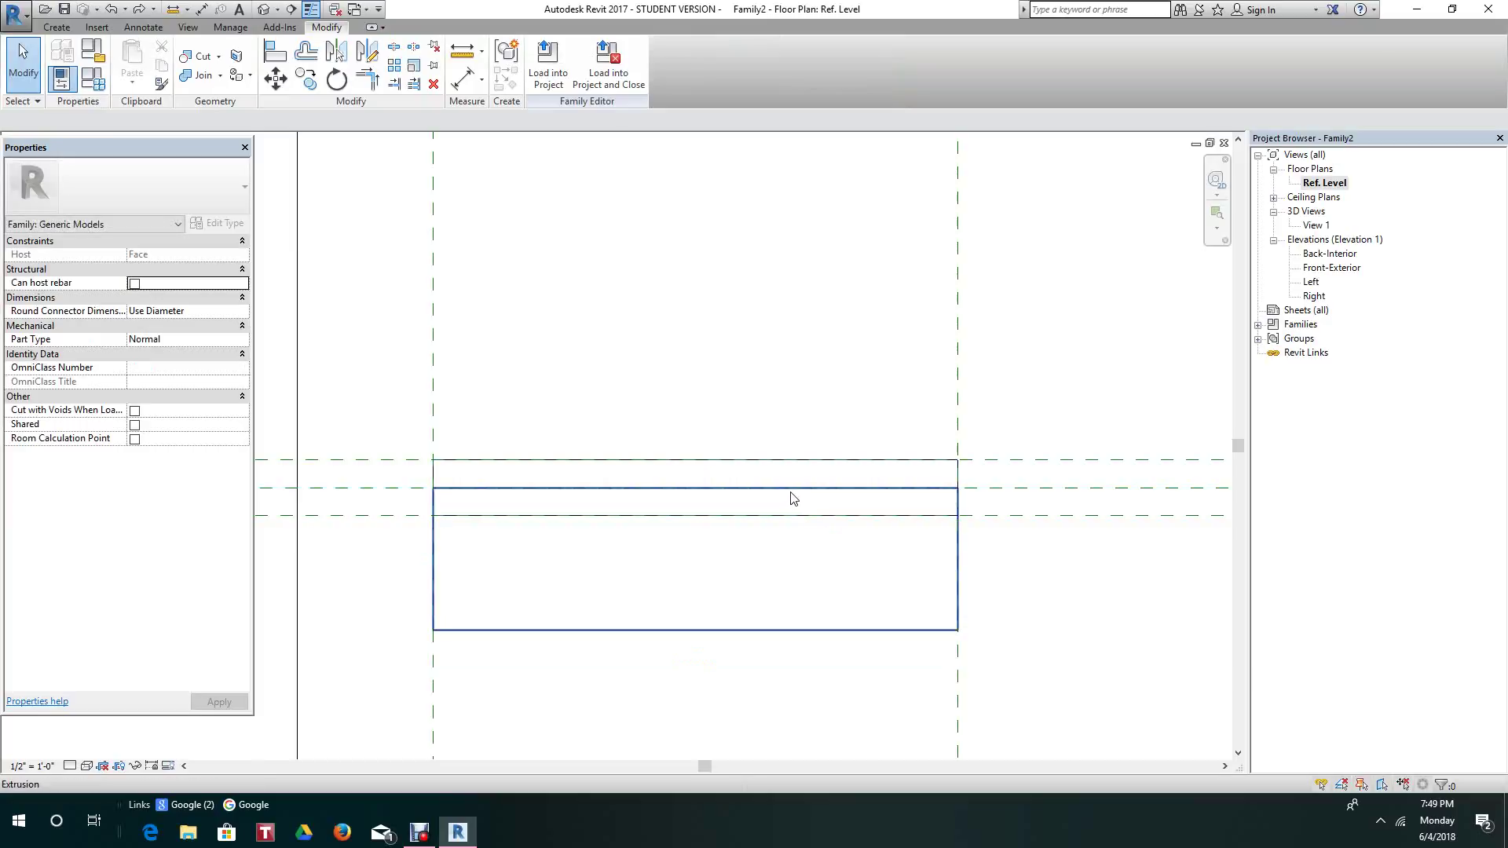
pyautogui.scroll(-1, 1027, 539)
pyautogui.moveTo(1027, 538); pyautogui.dragTo(919, 522, button='middle')
pyautogui.scroll(-1, 870, 550)
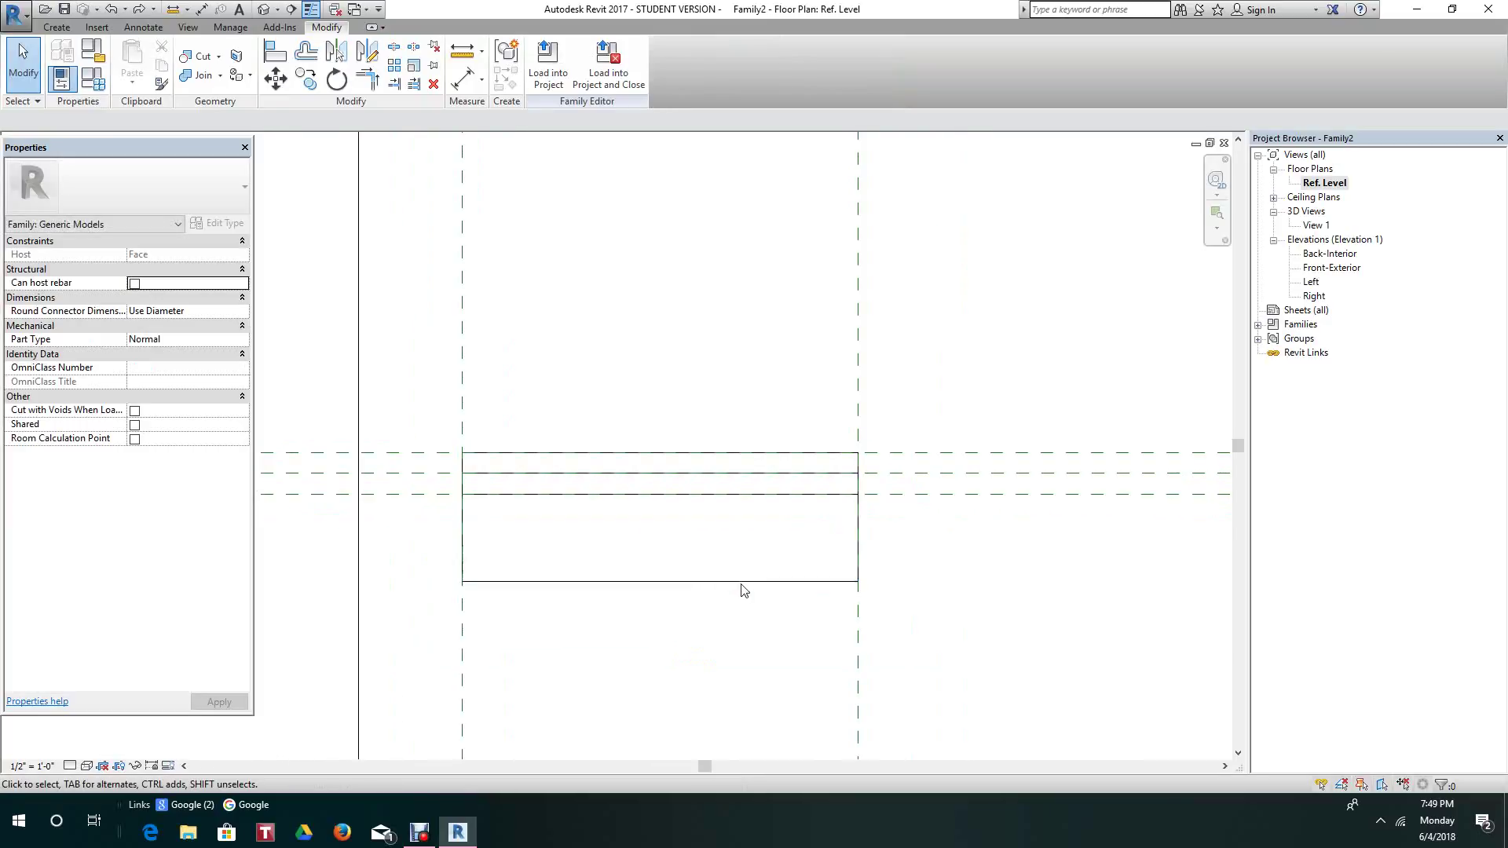
pyautogui.click(725, 589)
pyautogui.moveTo(660, 587); pyautogui.dragTo(640, 494)
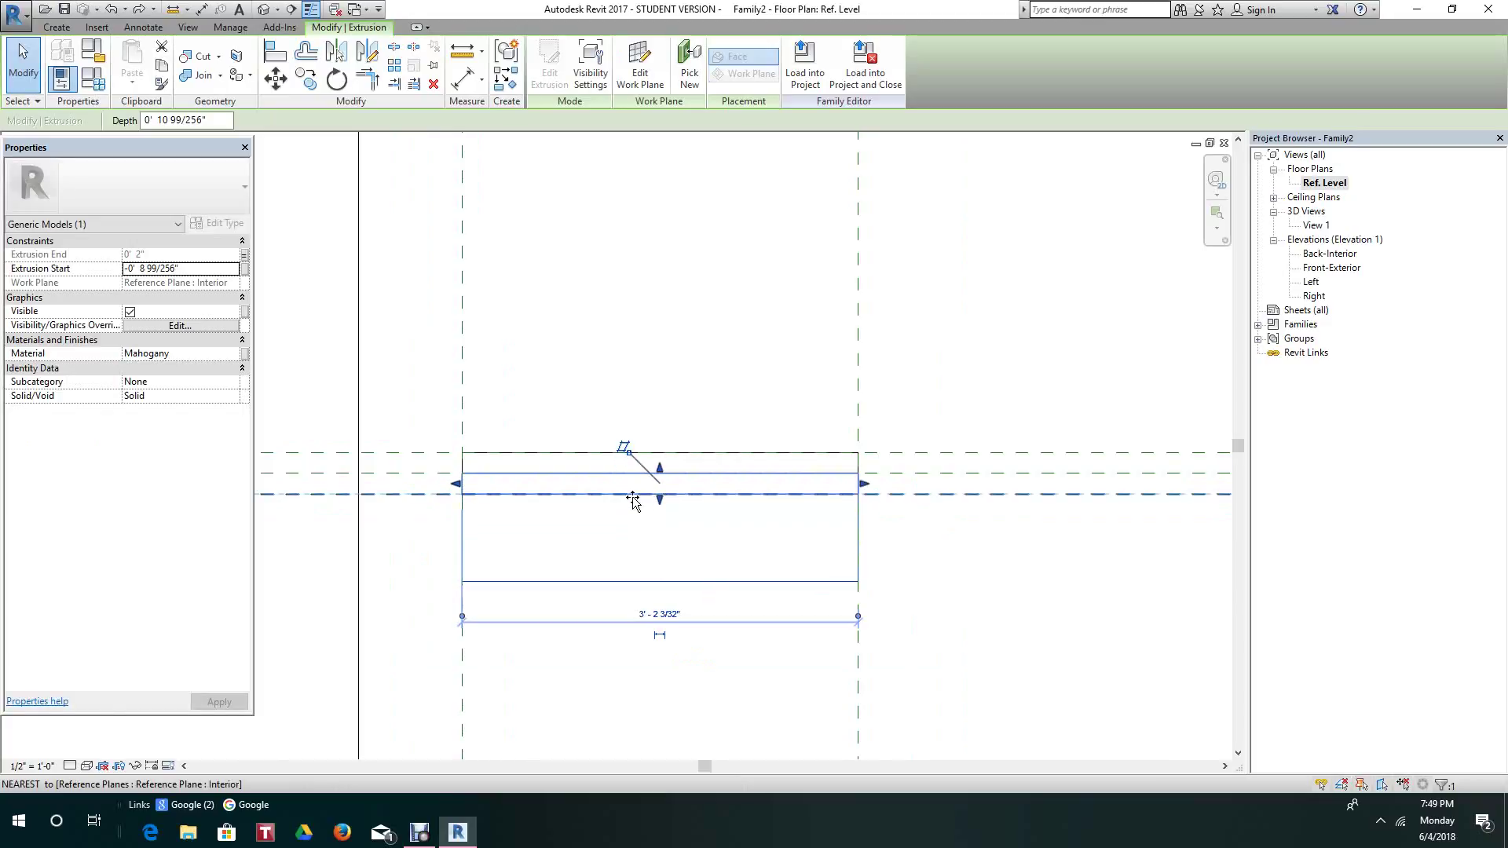
pyautogui.click(690, 673)
pyautogui.scroll(1, 777, 476)
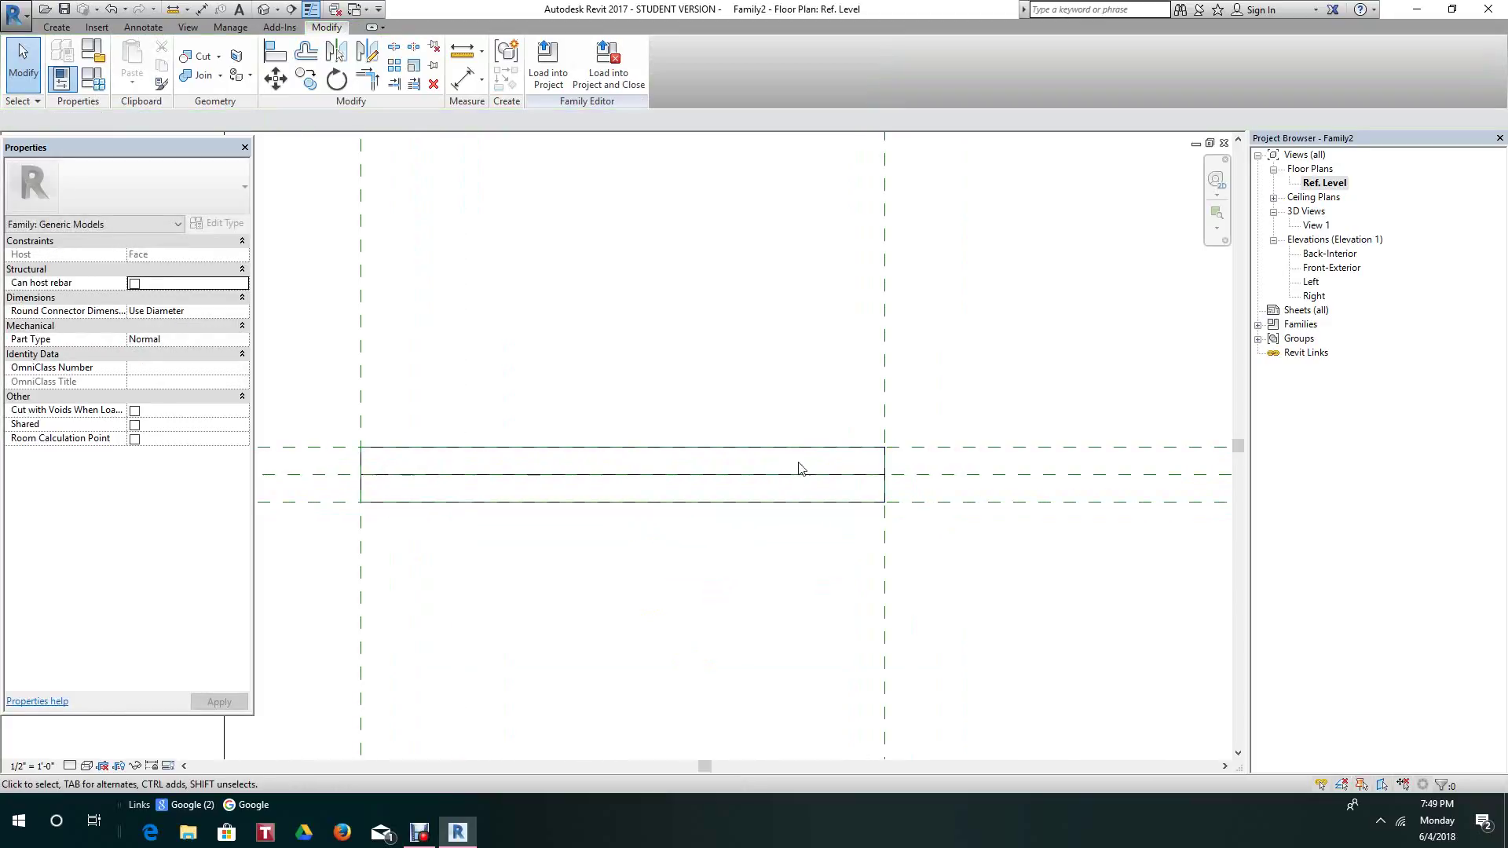
# - Try to stretch the Midplane-hosted panel's interior-side face back to the Midplane, then cancel the change
pyautogui.click(801, 448)
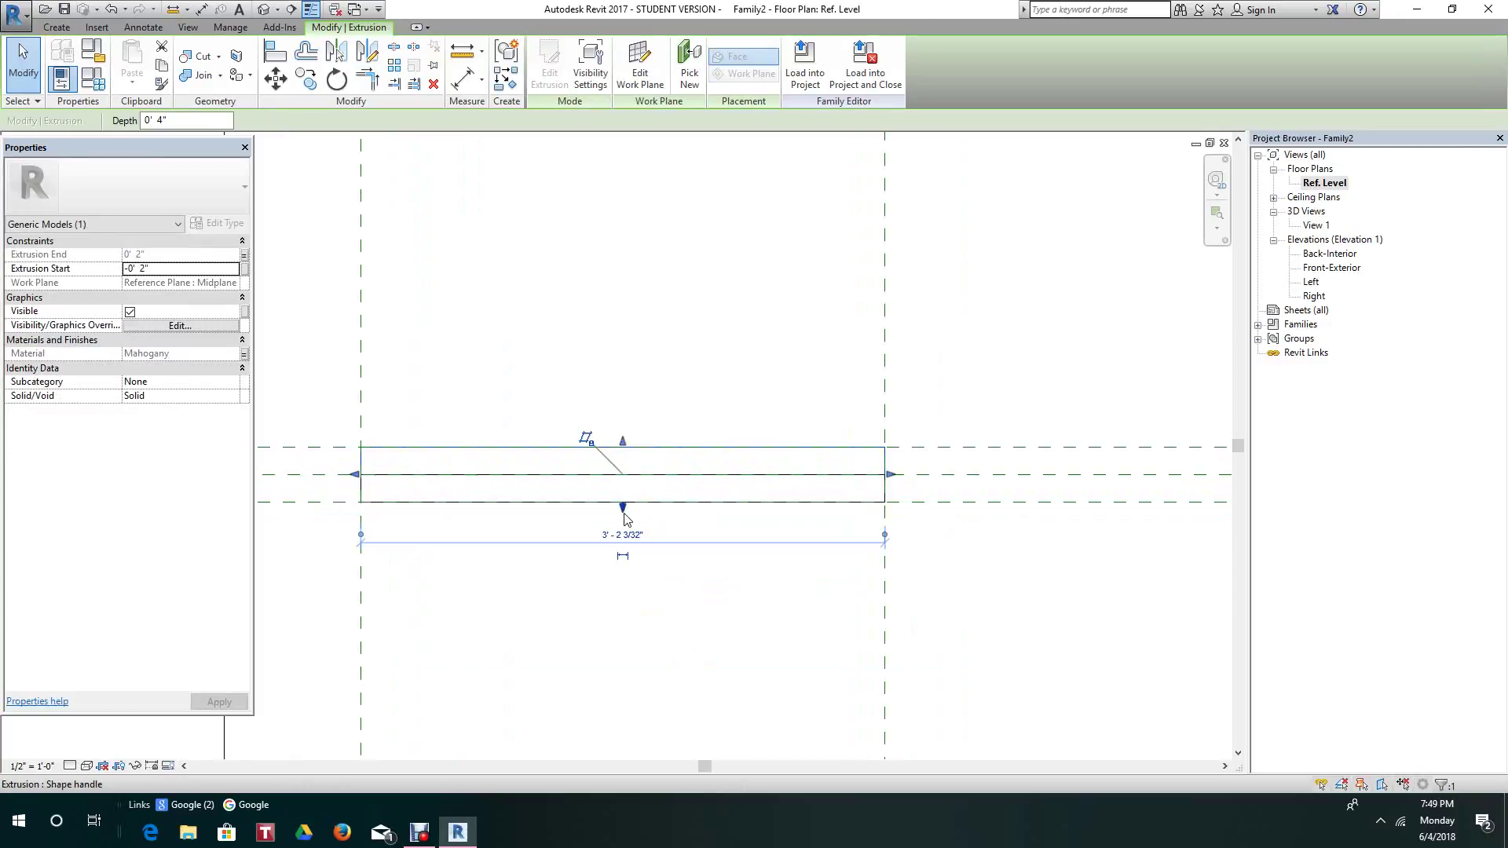
pyautogui.moveTo(625, 511); pyautogui.dragTo(622, 475)
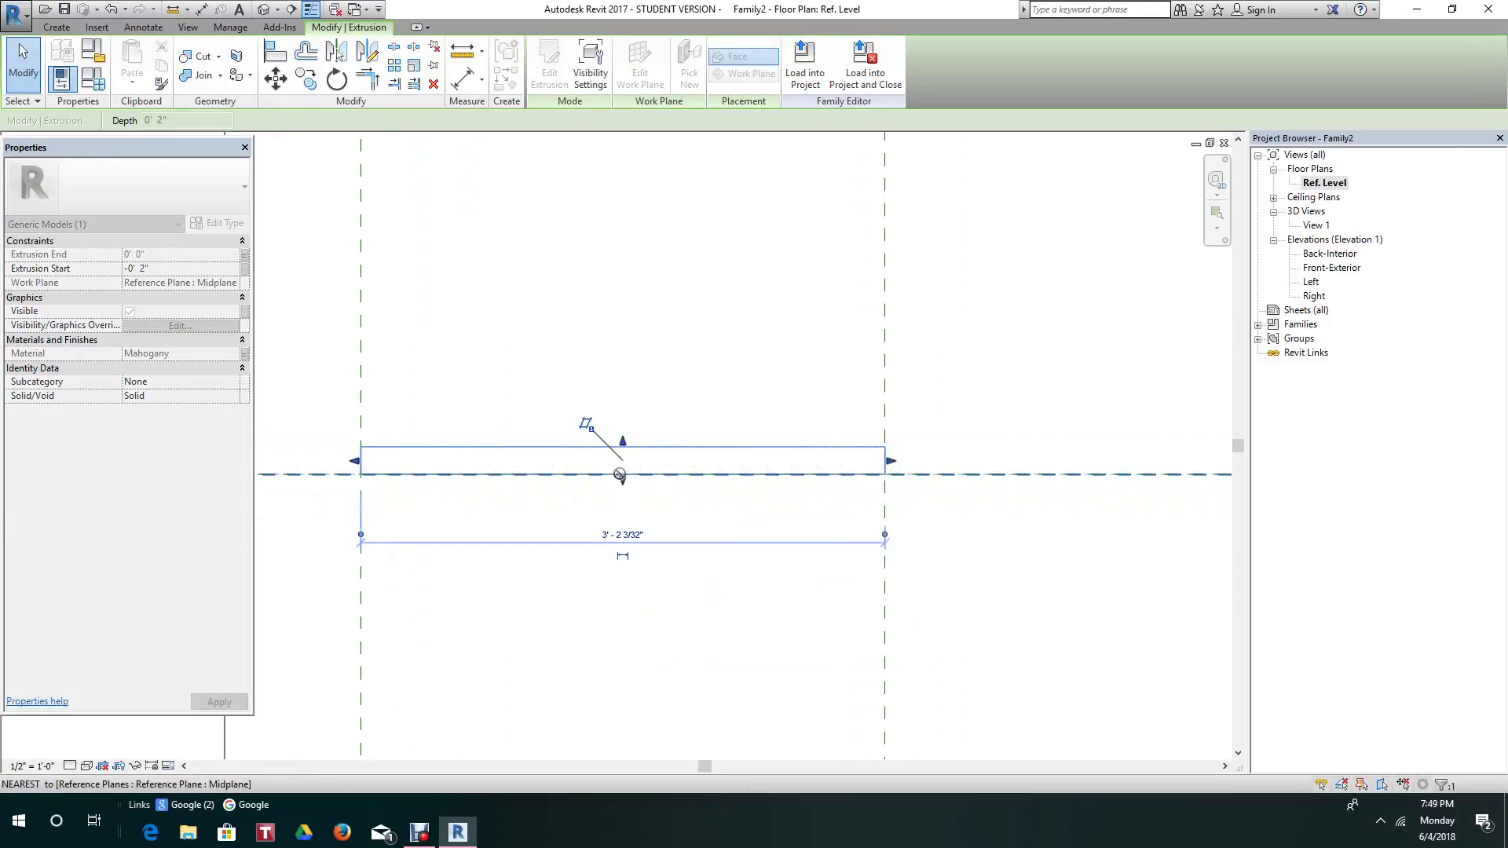
pyautogui.click(608, 616)
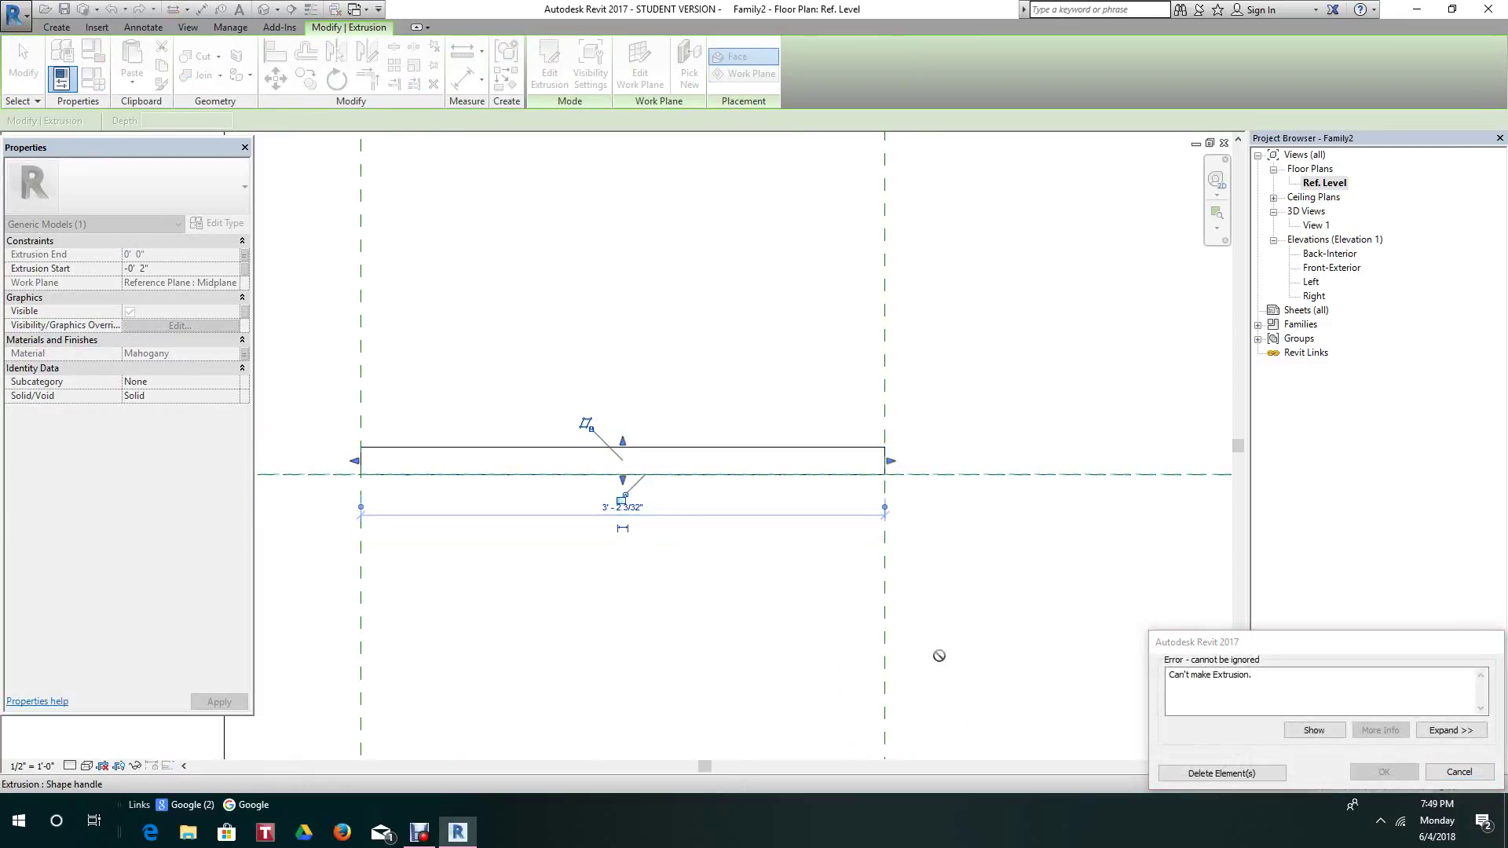
pyautogui.click(1458, 772)
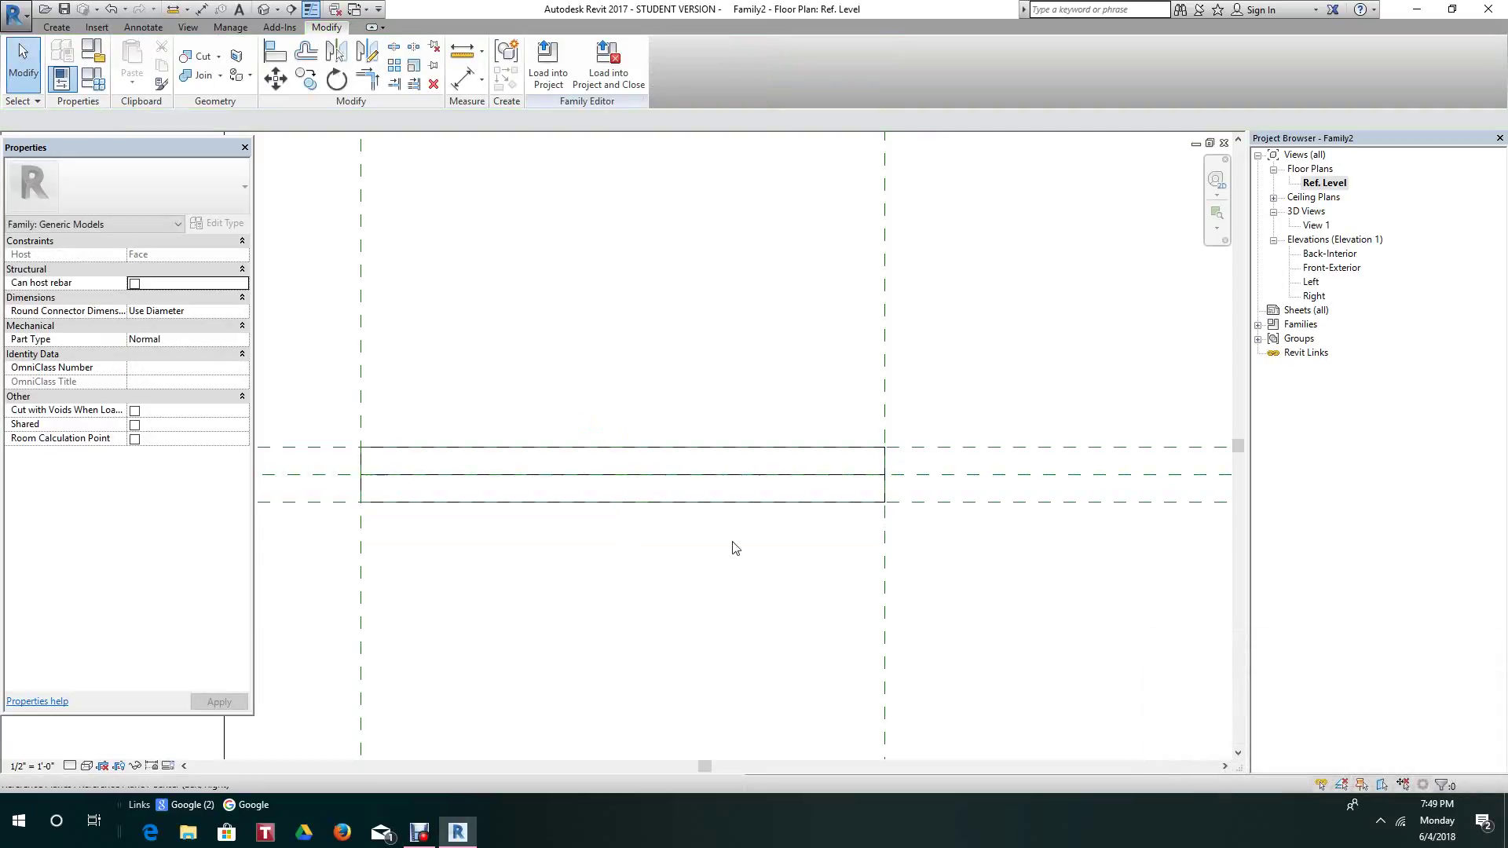
# - Stretch the Midplane-hosted panel's outer face well past the exterior reference plane to a depth of about 1' 1"
pyautogui.click(642, 456)
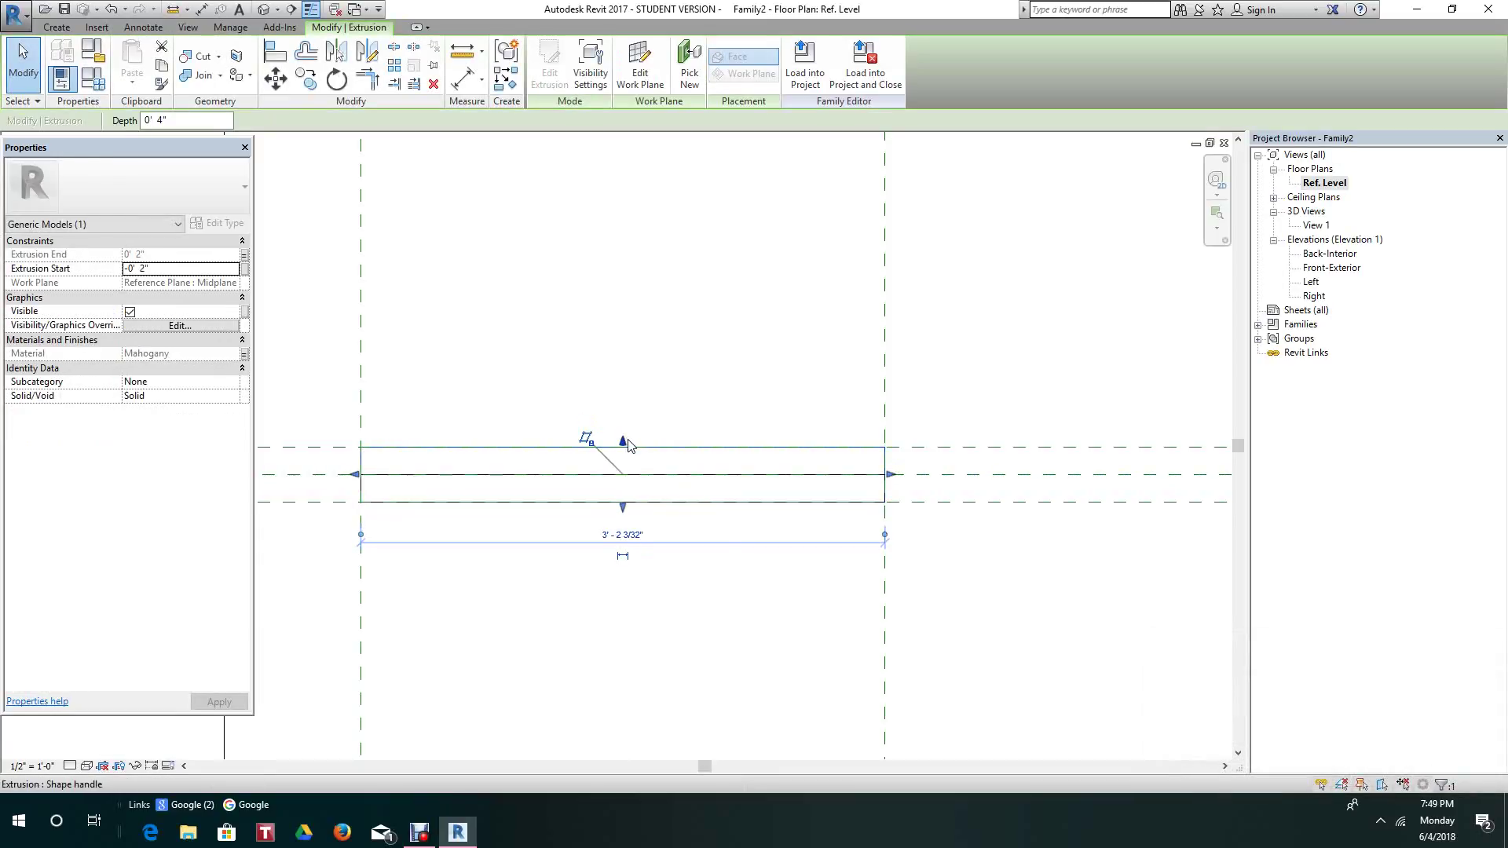
pyautogui.moveTo(629, 445); pyautogui.dragTo(605, 327)
pyautogui.click(606, 680)
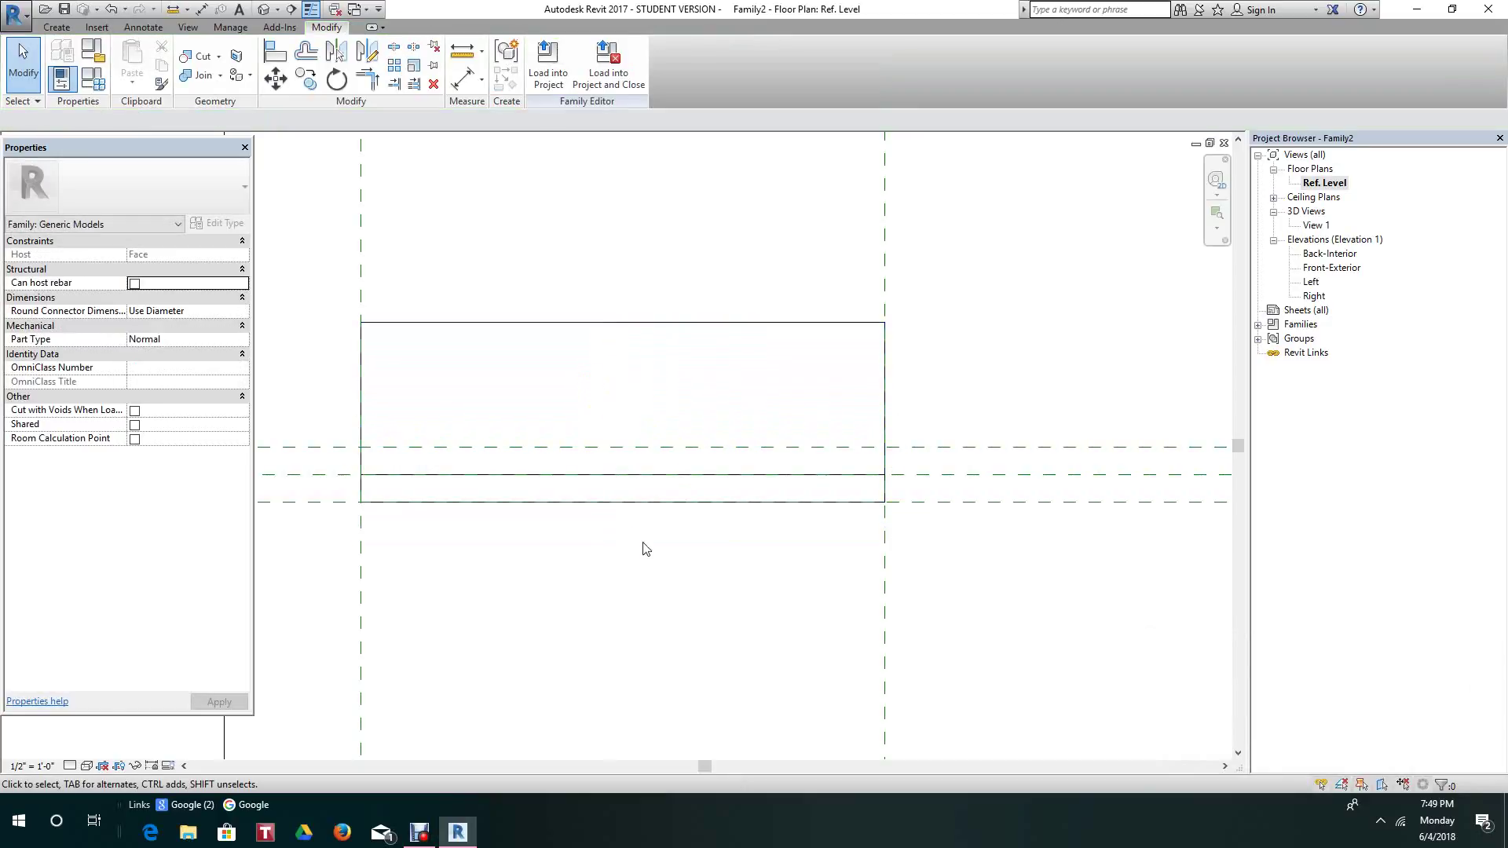
pyautogui.click(646, 513)
pyautogui.click(616, 650)
# - Try to pull the deepened panel's interior-side face off the Interior reference plane, then select the thin interior panel
pyautogui.click(591, 334)
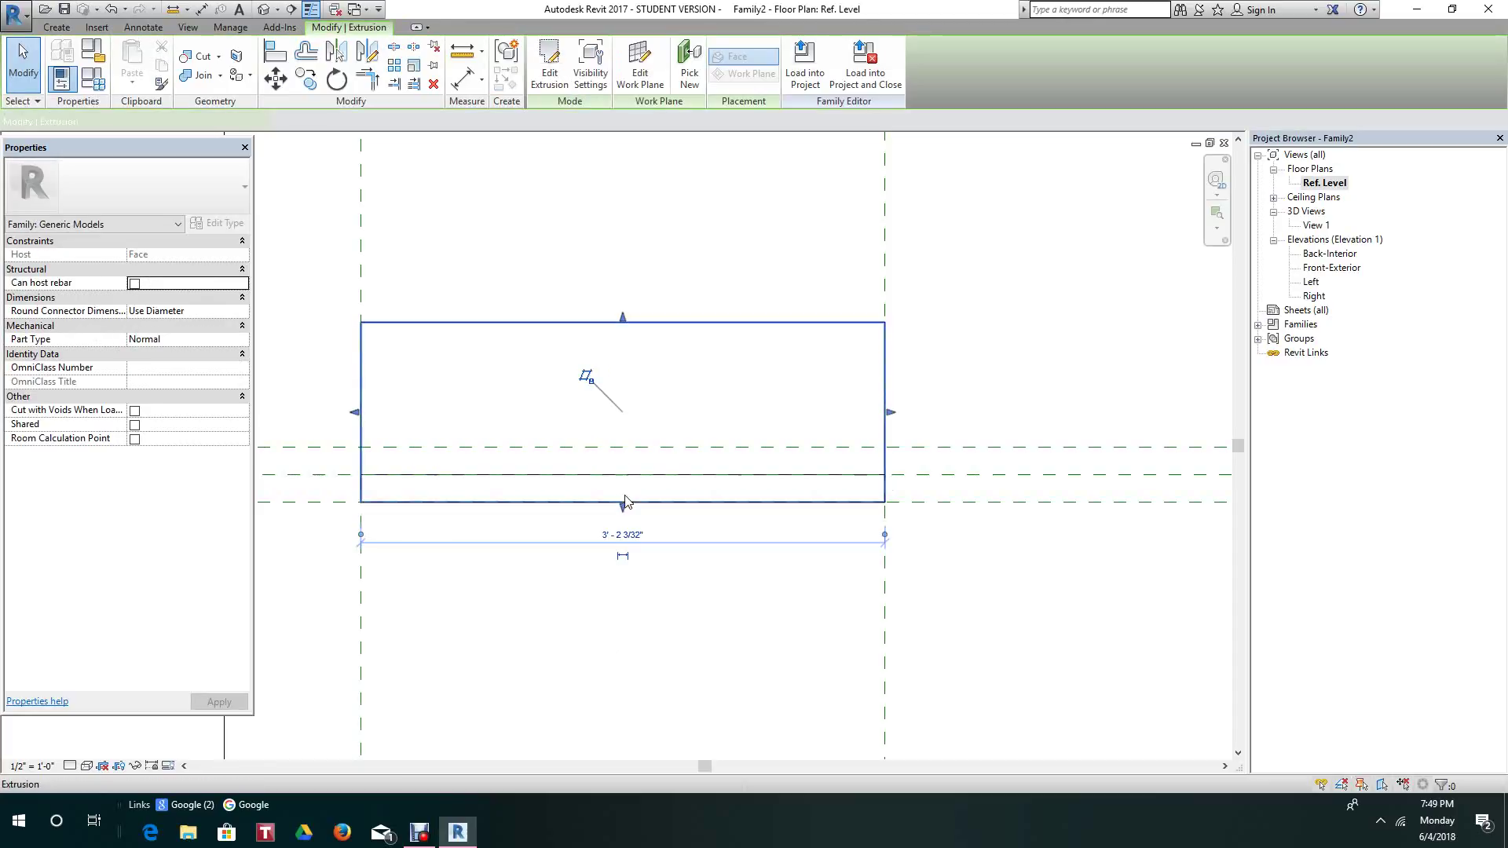
pyautogui.moveTo(624, 509)
pyautogui.mouseDown()
pyautogui.moveTo(623, 534)
pyautogui.moveTo(622, 512)
pyautogui.mouseUp()
pyautogui.scroll(3, 623, 511)
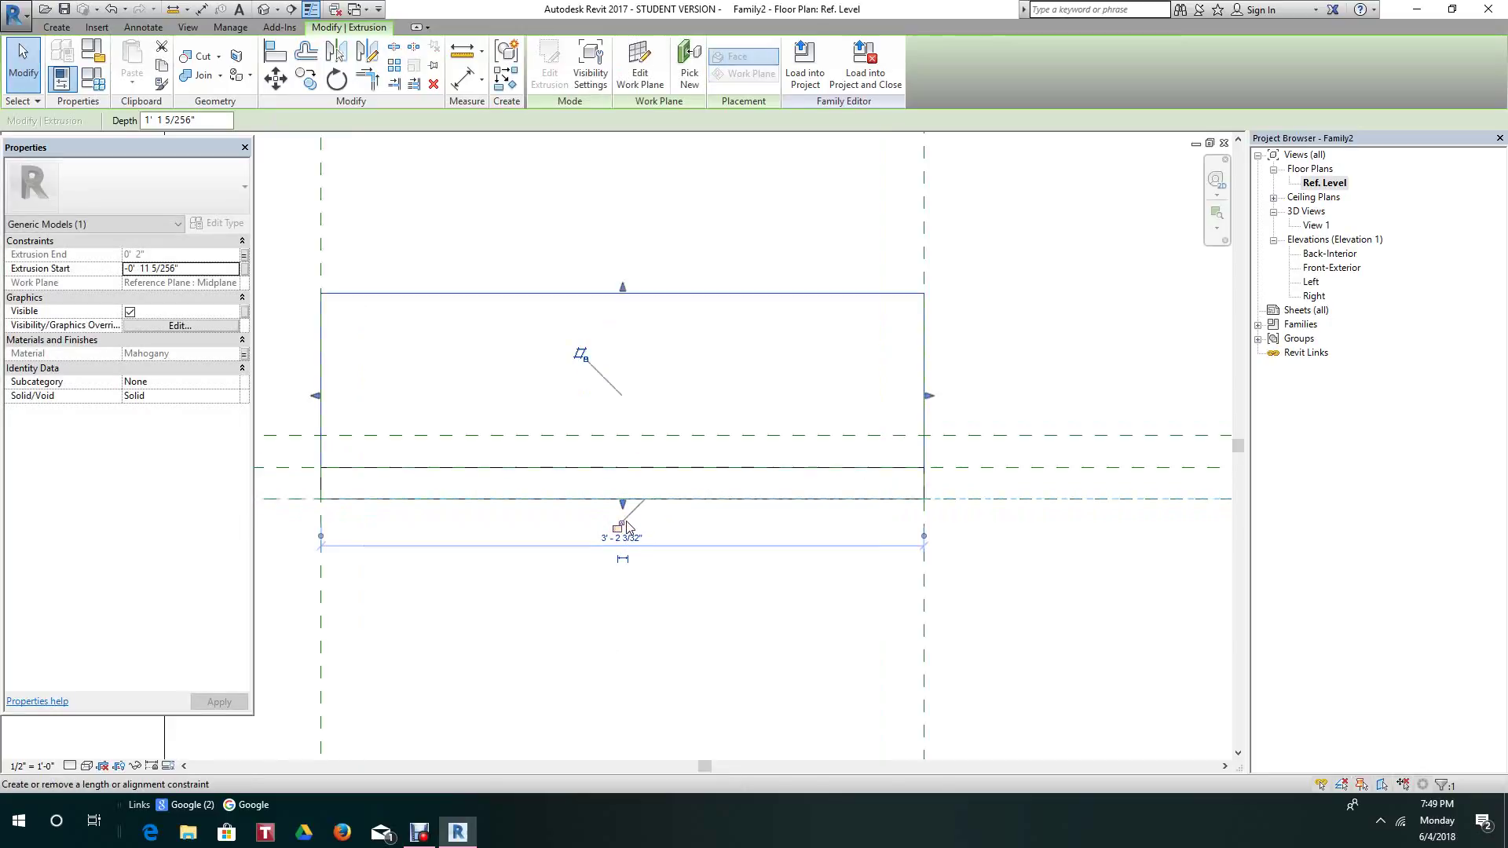
pyautogui.click(651, 528)
pyautogui.click(619, 495)
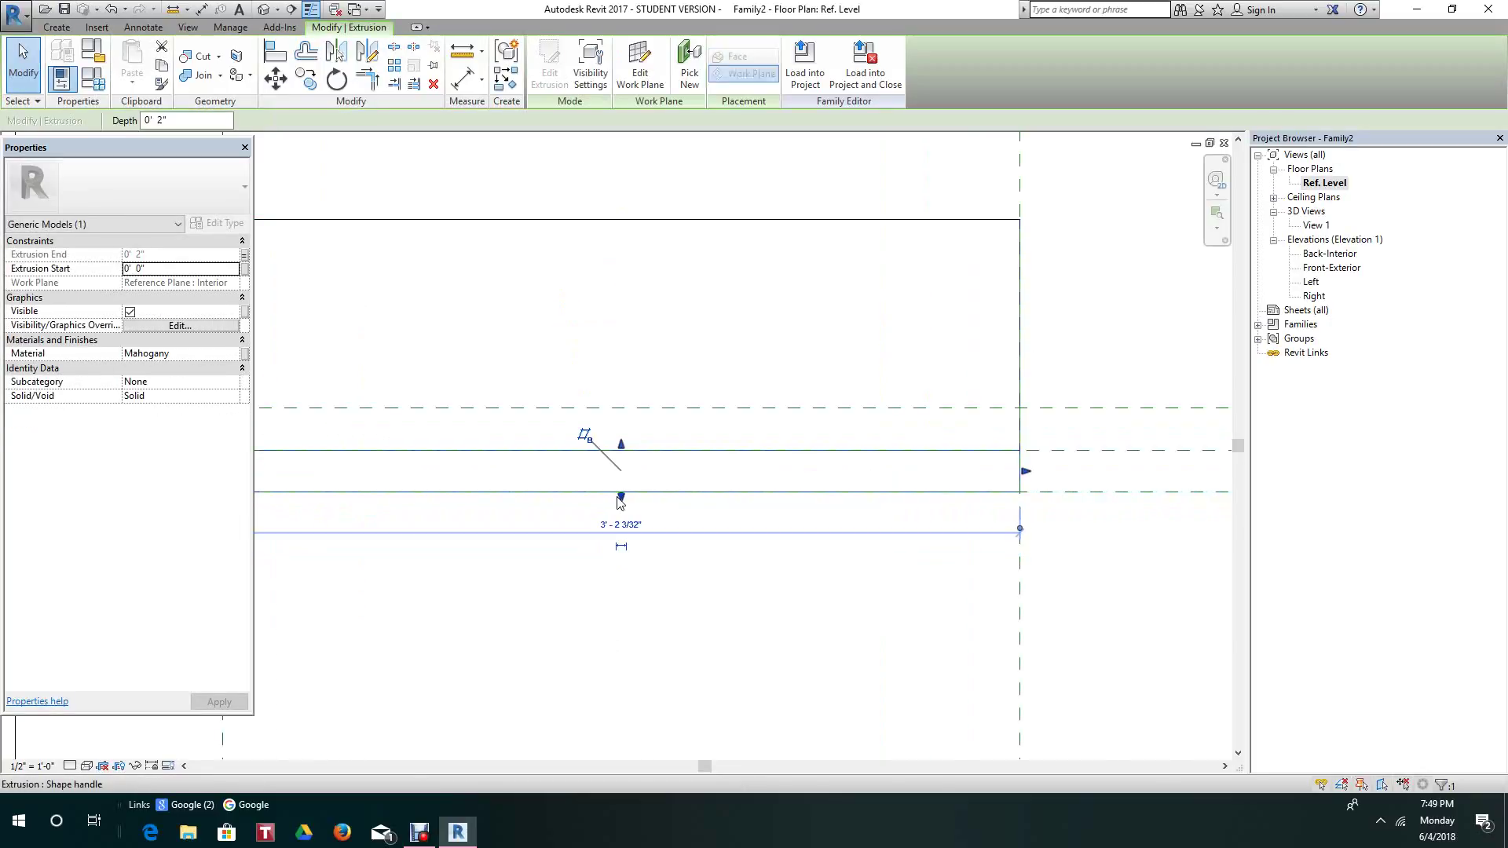
pyautogui.scroll(-1, 632, 498)
pyautogui.moveTo(633, 497); pyautogui.dragTo(634, 528, button='middle')
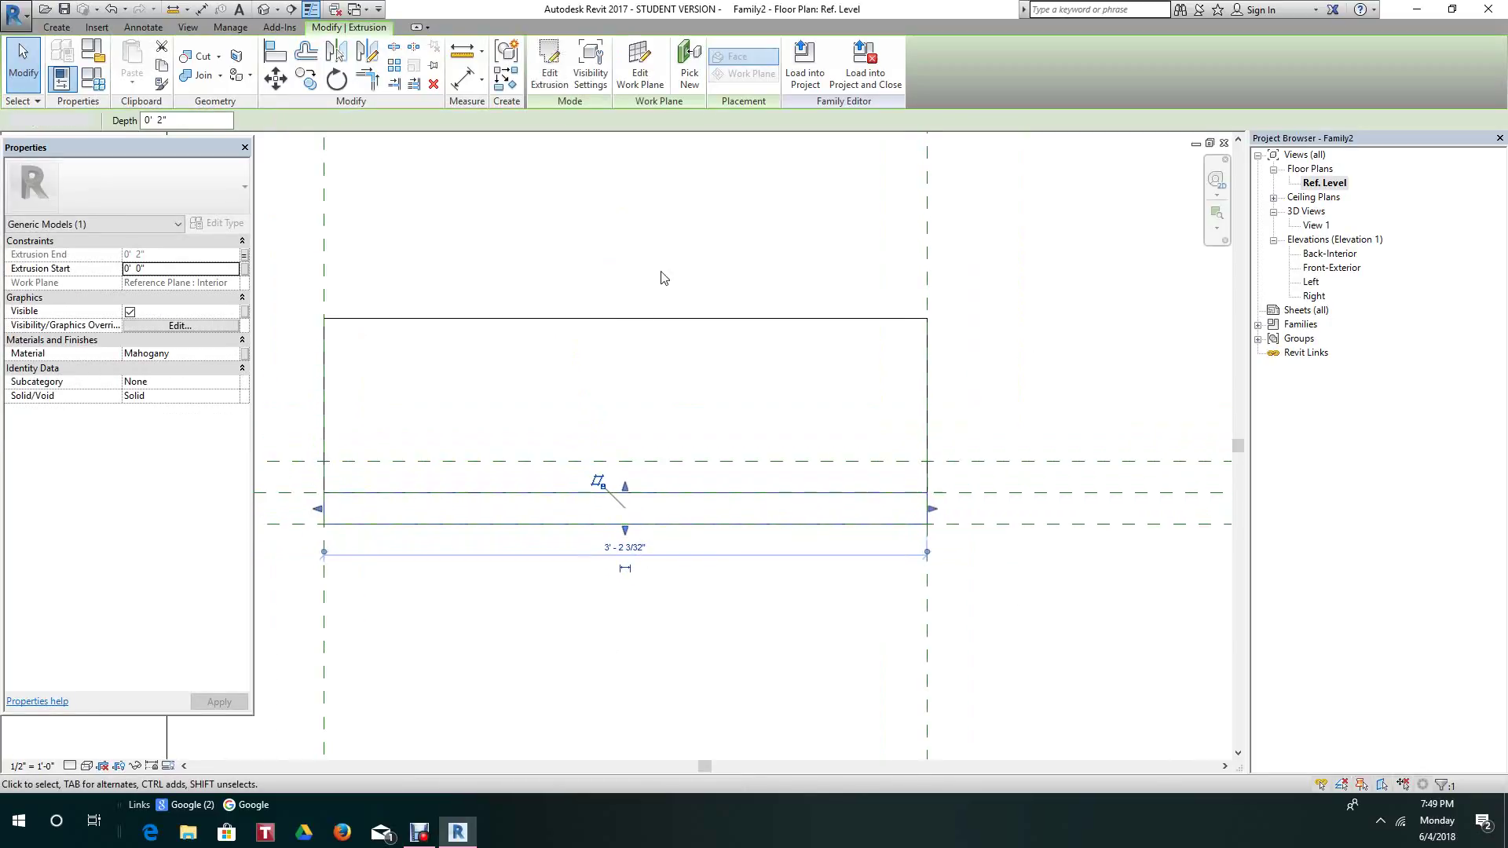
# - Start moving the deepened Midplane-hosted panel with the Move tool, then cancel the move
pyautogui.click(662, 275)
pyautogui.click(669, 322)
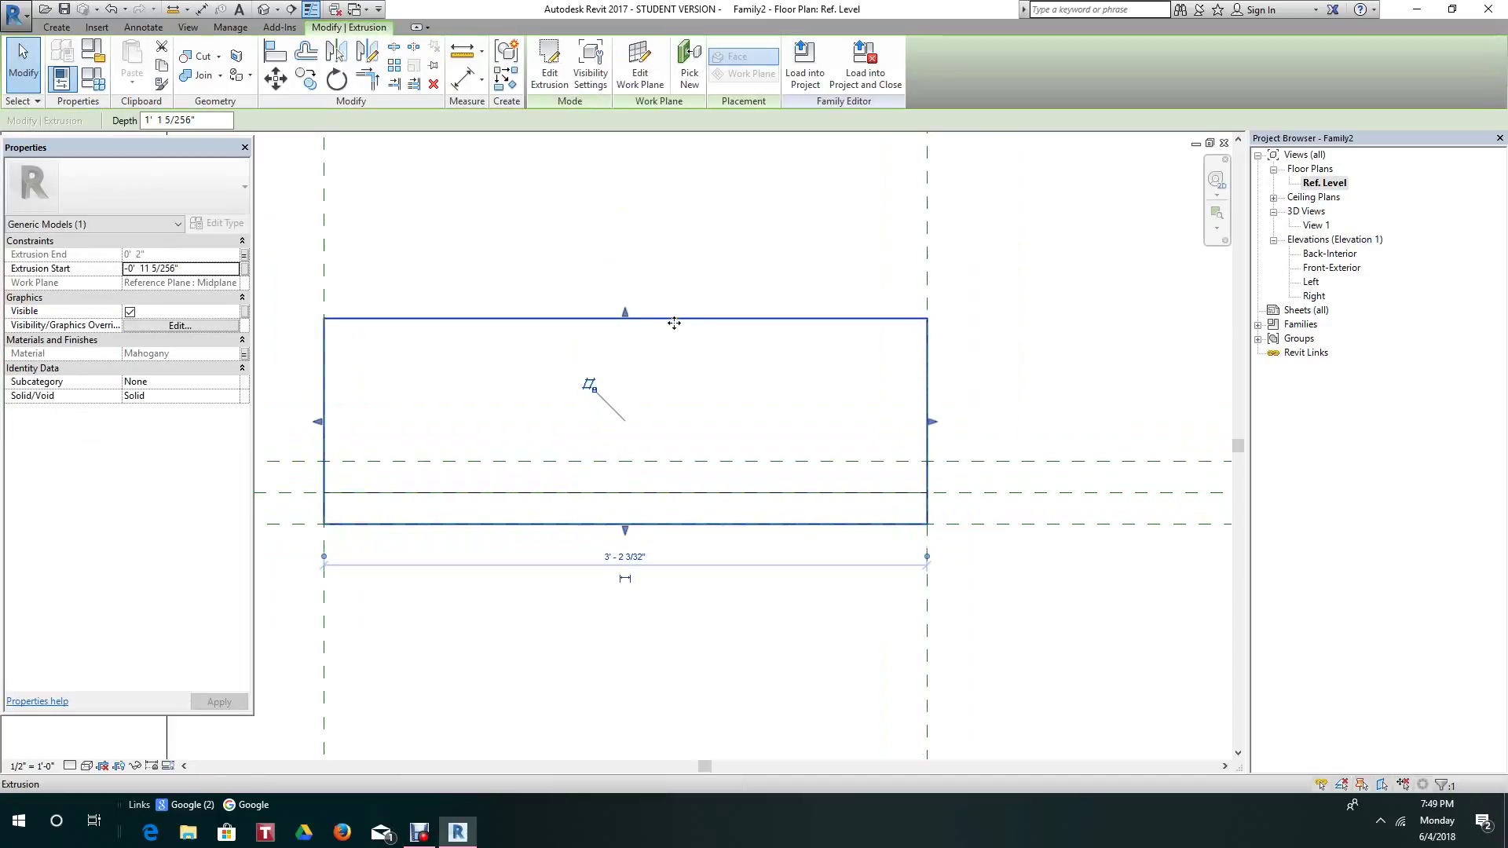
pyautogui.click(276, 78)
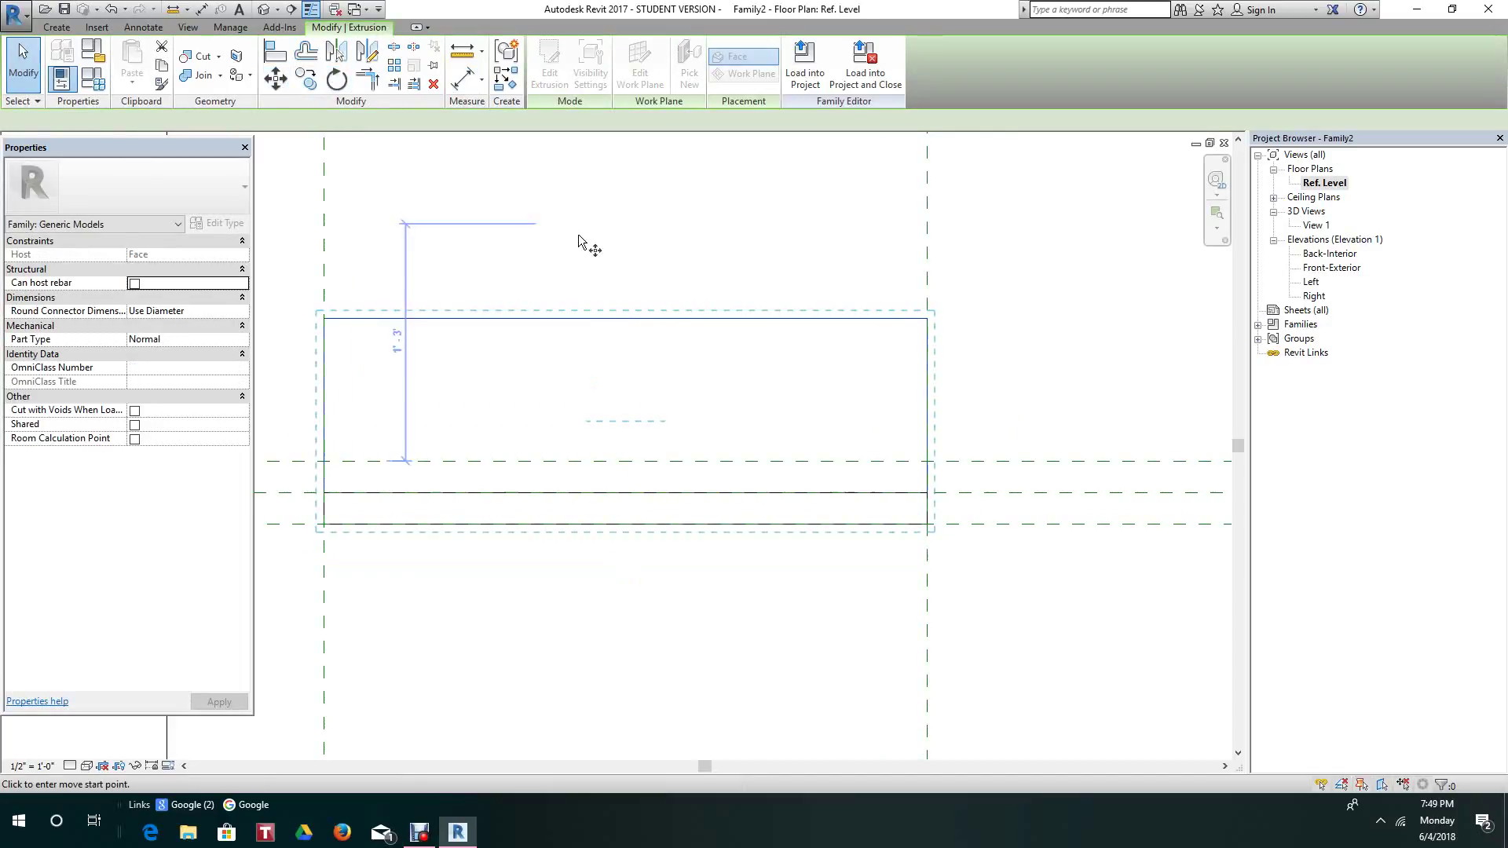
pyautogui.click(568, 241)
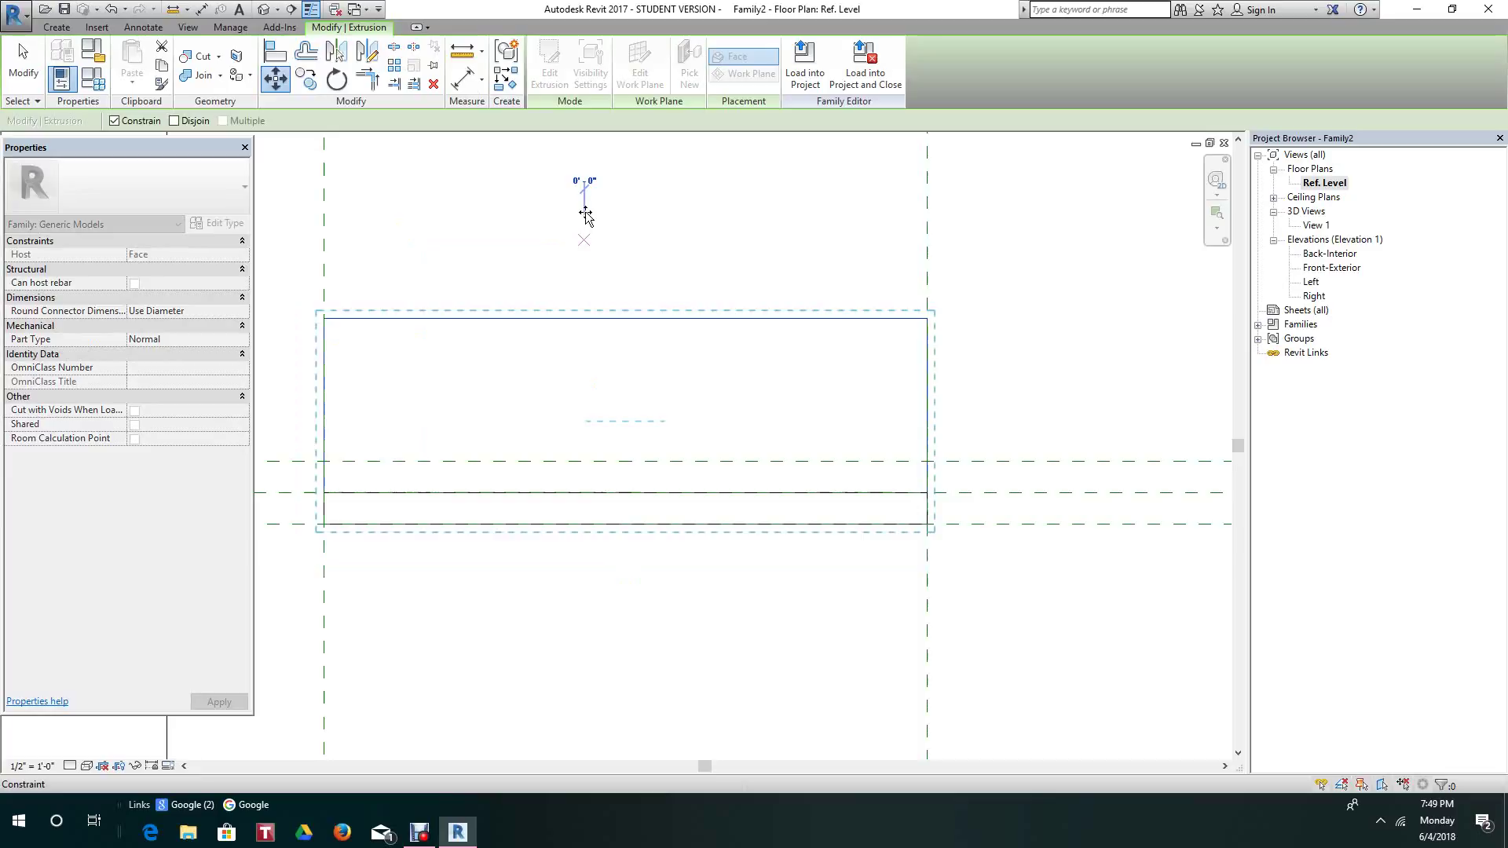
pyautogui.press('Escape')
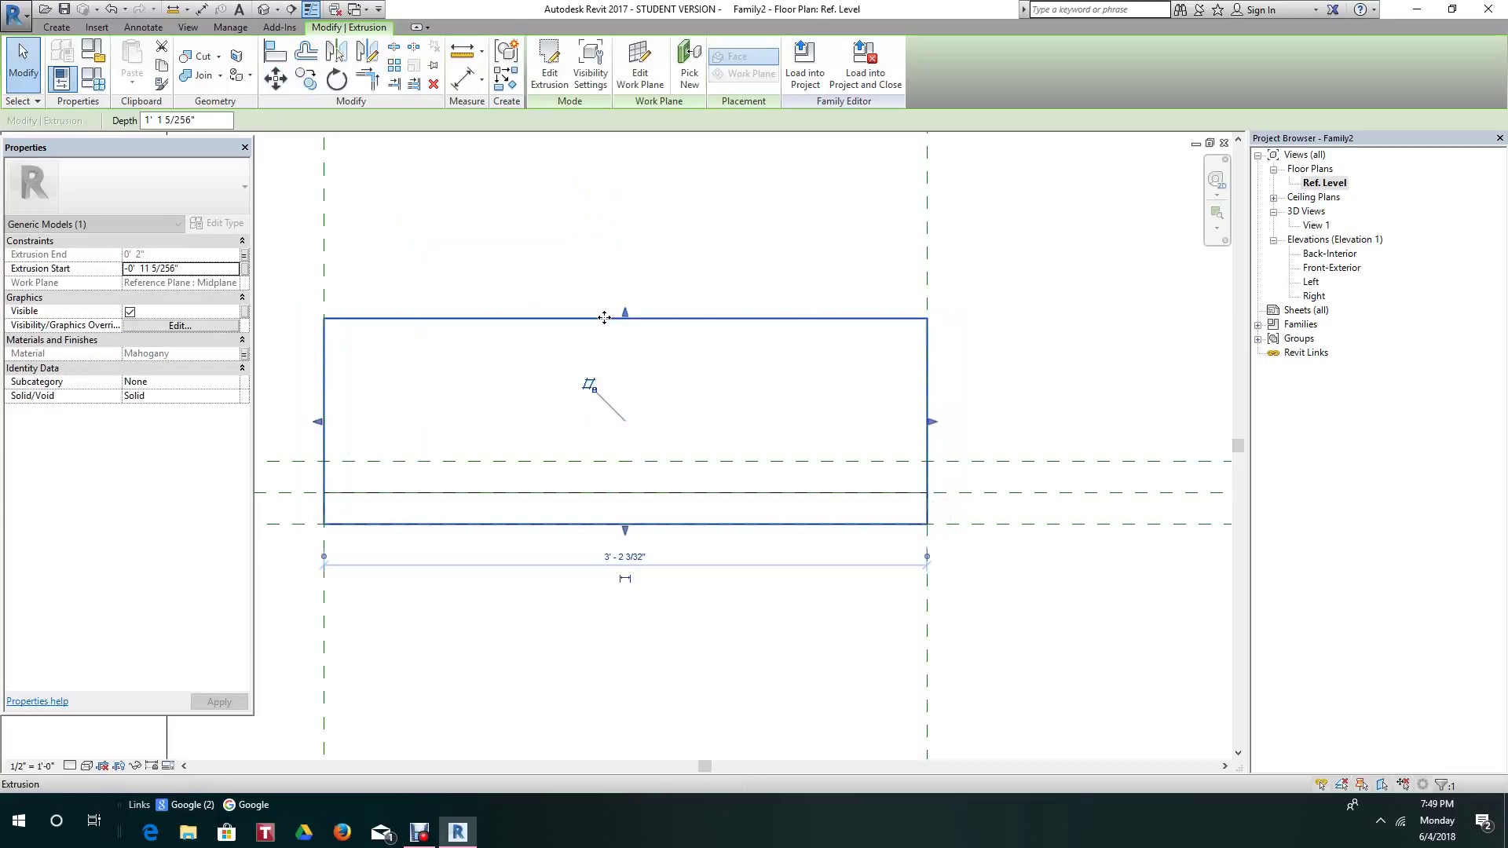
pyautogui.click(584, 291)
pyautogui.click(584, 321)
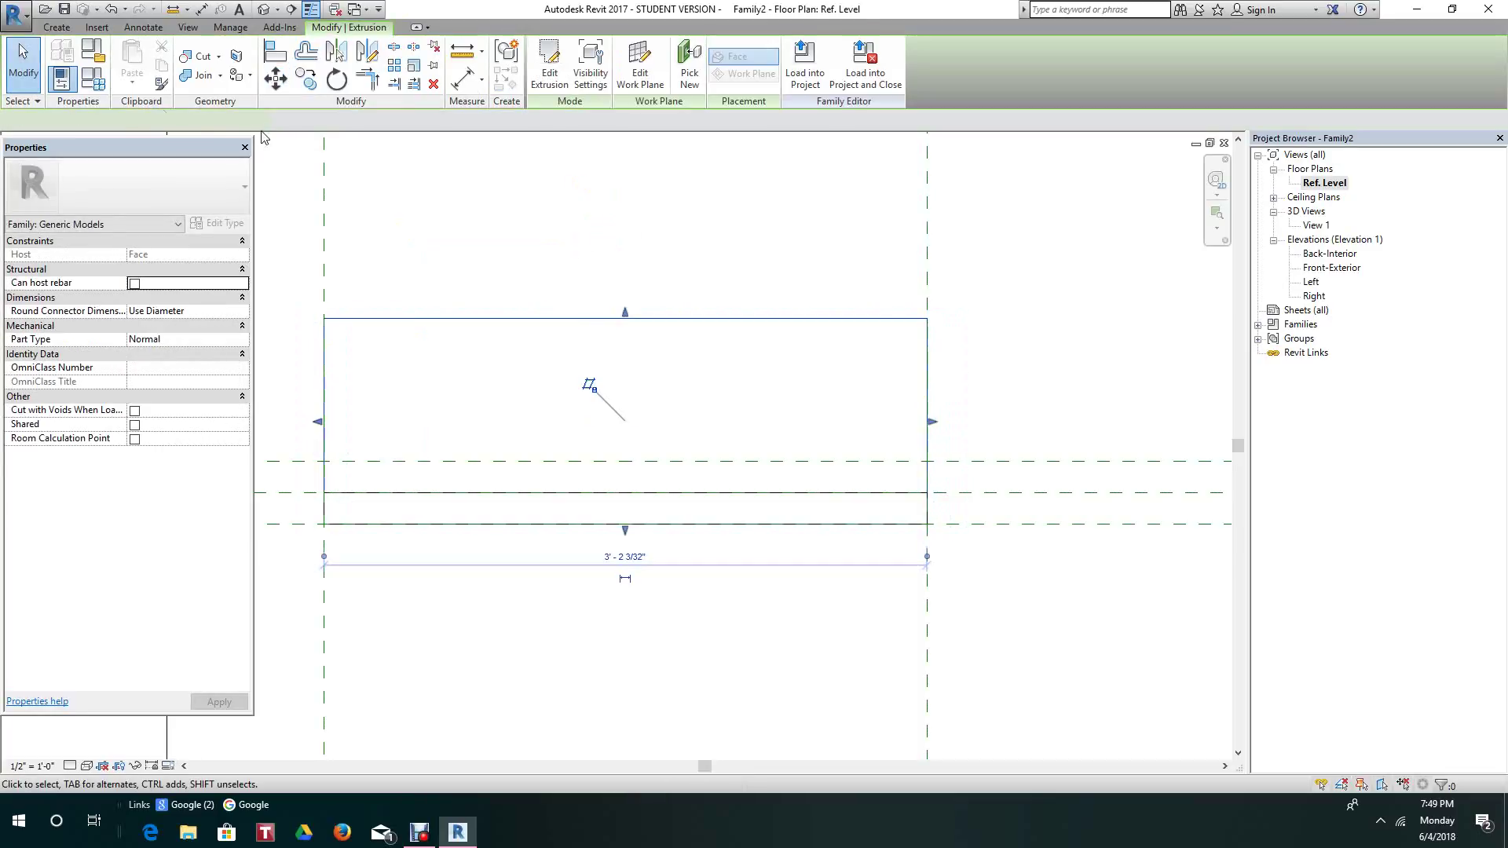
pyautogui.click(457, 242)
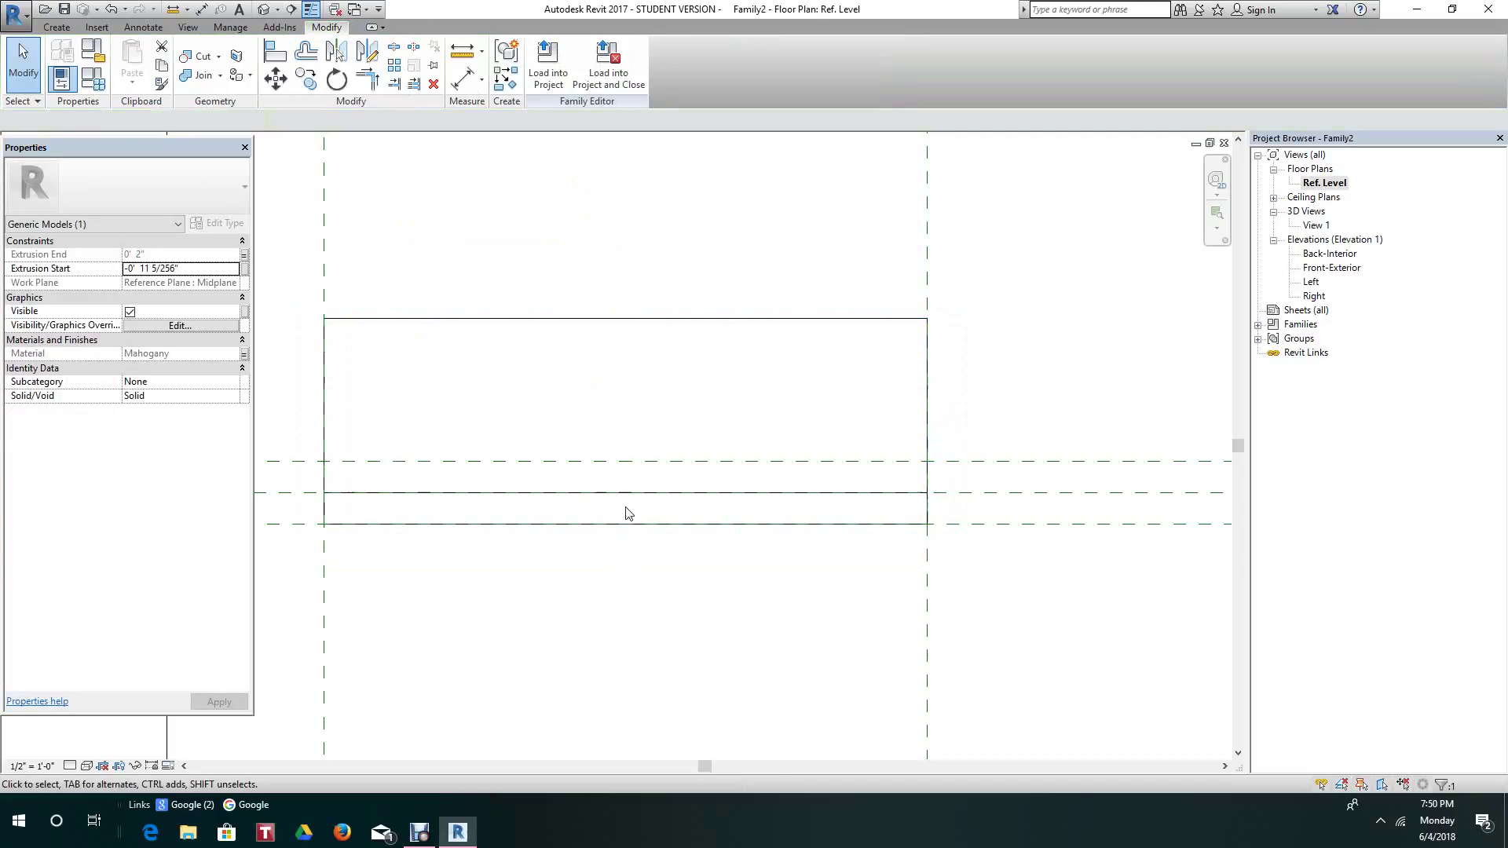
# - Snap the deepened panel's interior-side face to the Interior reference plane and stretch its outer face back to the exterior reference plane
pyautogui.click(647, 319)
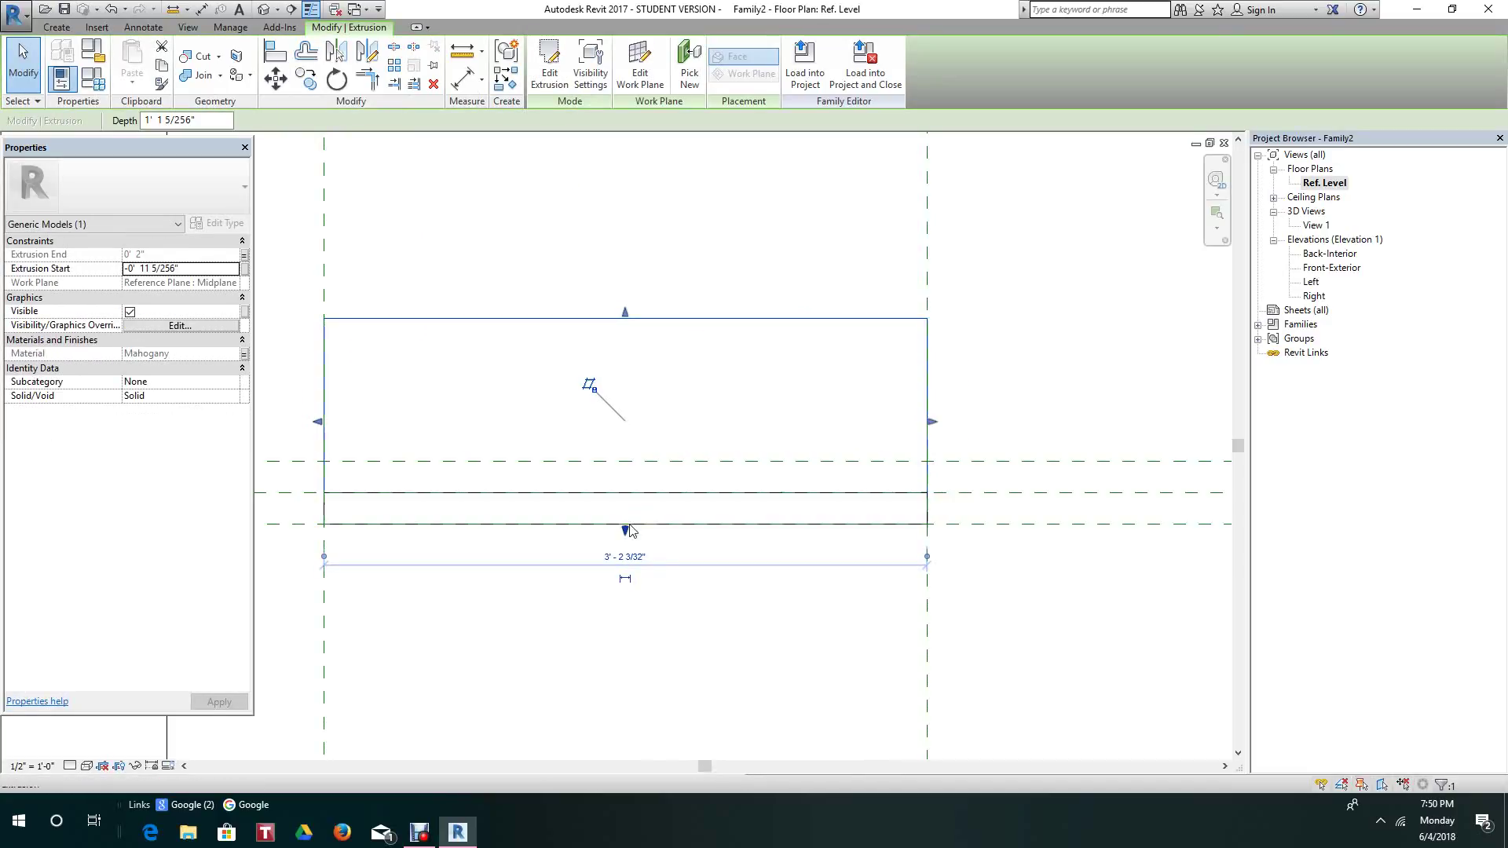
pyautogui.moveTo(626, 537); pyautogui.dragTo(621, 524)
pyautogui.click(680, 554)
pyautogui.scroll(-2, 682, 545)
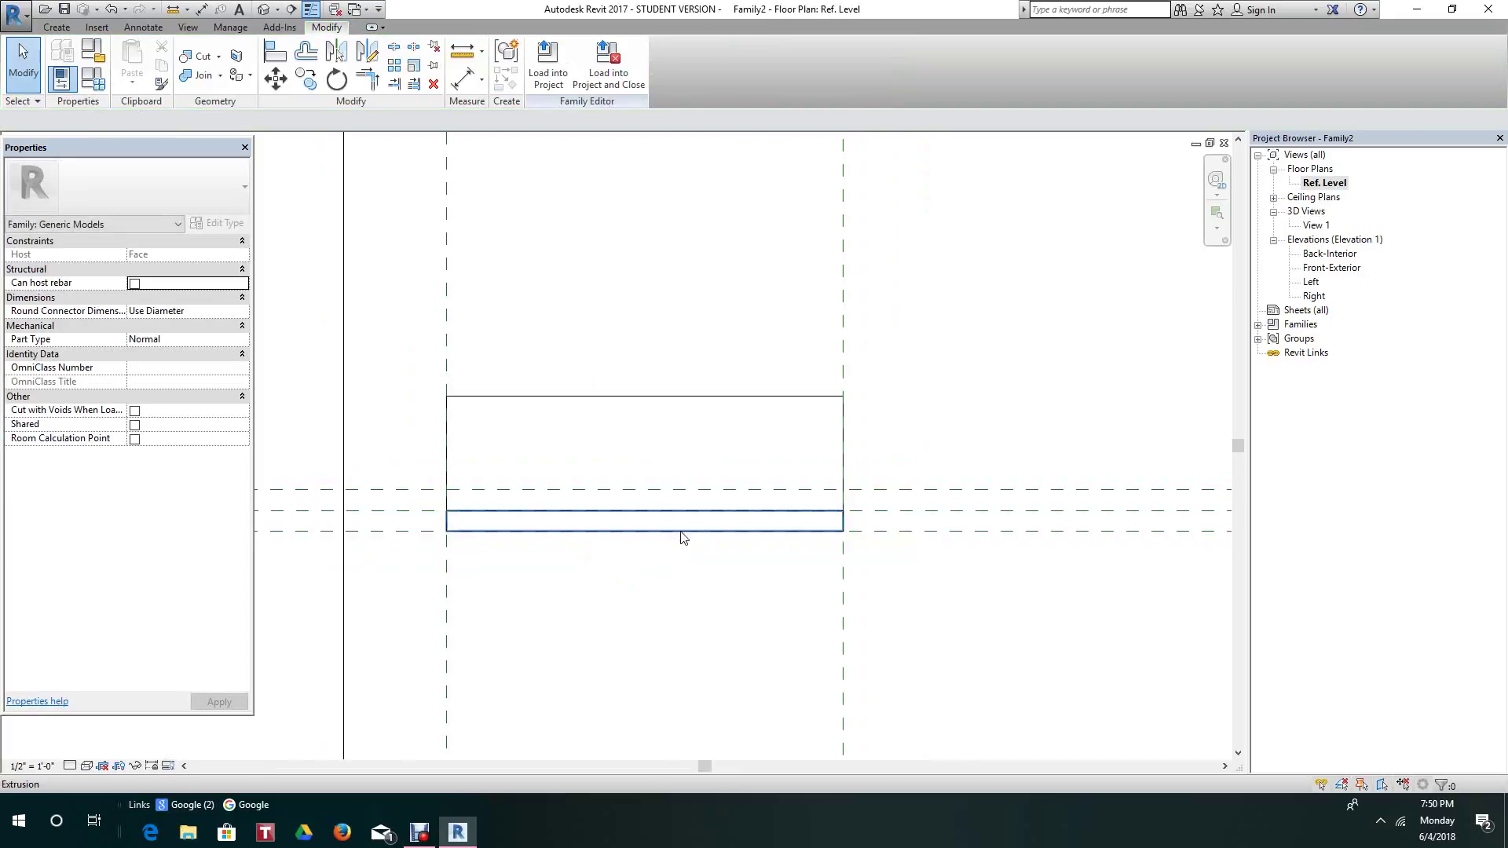
pyautogui.click(659, 402)
pyautogui.moveTo(645, 391); pyautogui.dragTo(660, 491)
pyautogui.click(602, 290)
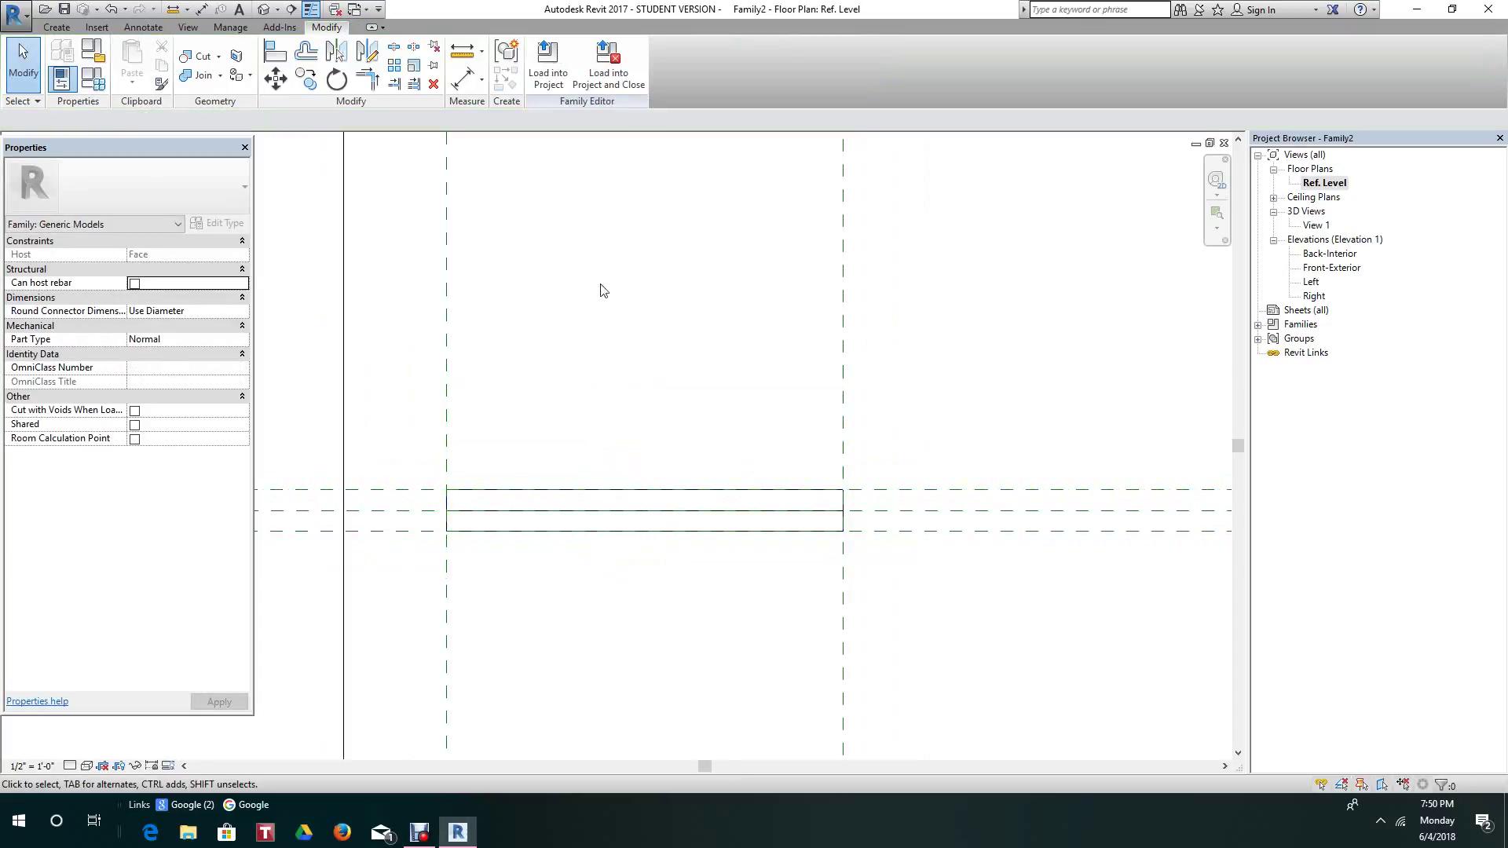
# - Retry stretching the Midplane-hosted panel's interior-side face to the Midplane, cancel the change and reselect the panel
pyautogui.click(643, 500)
pyautogui.click(639, 522)
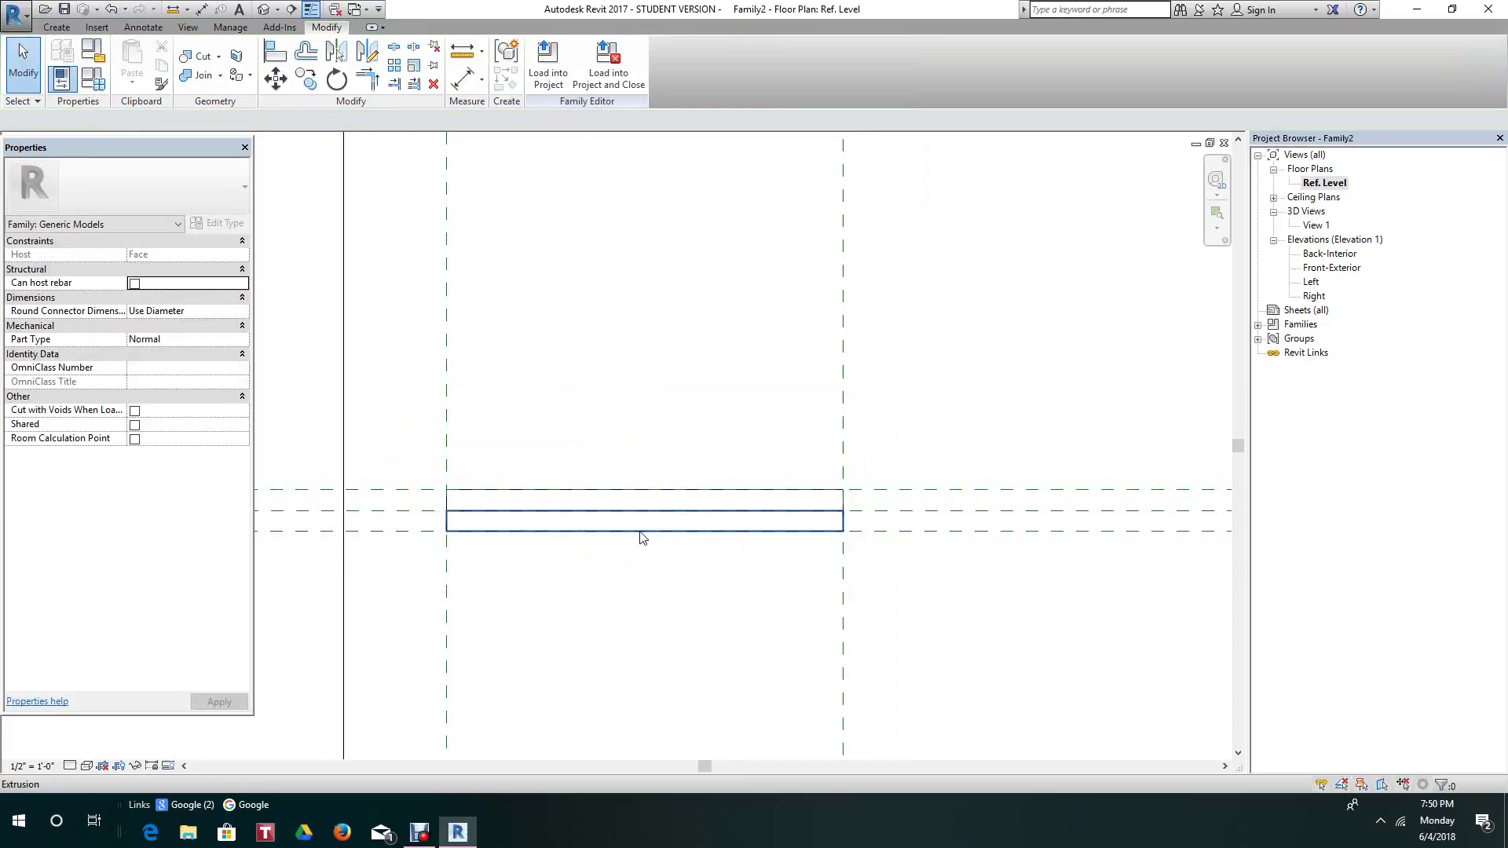
pyautogui.click(639, 494)
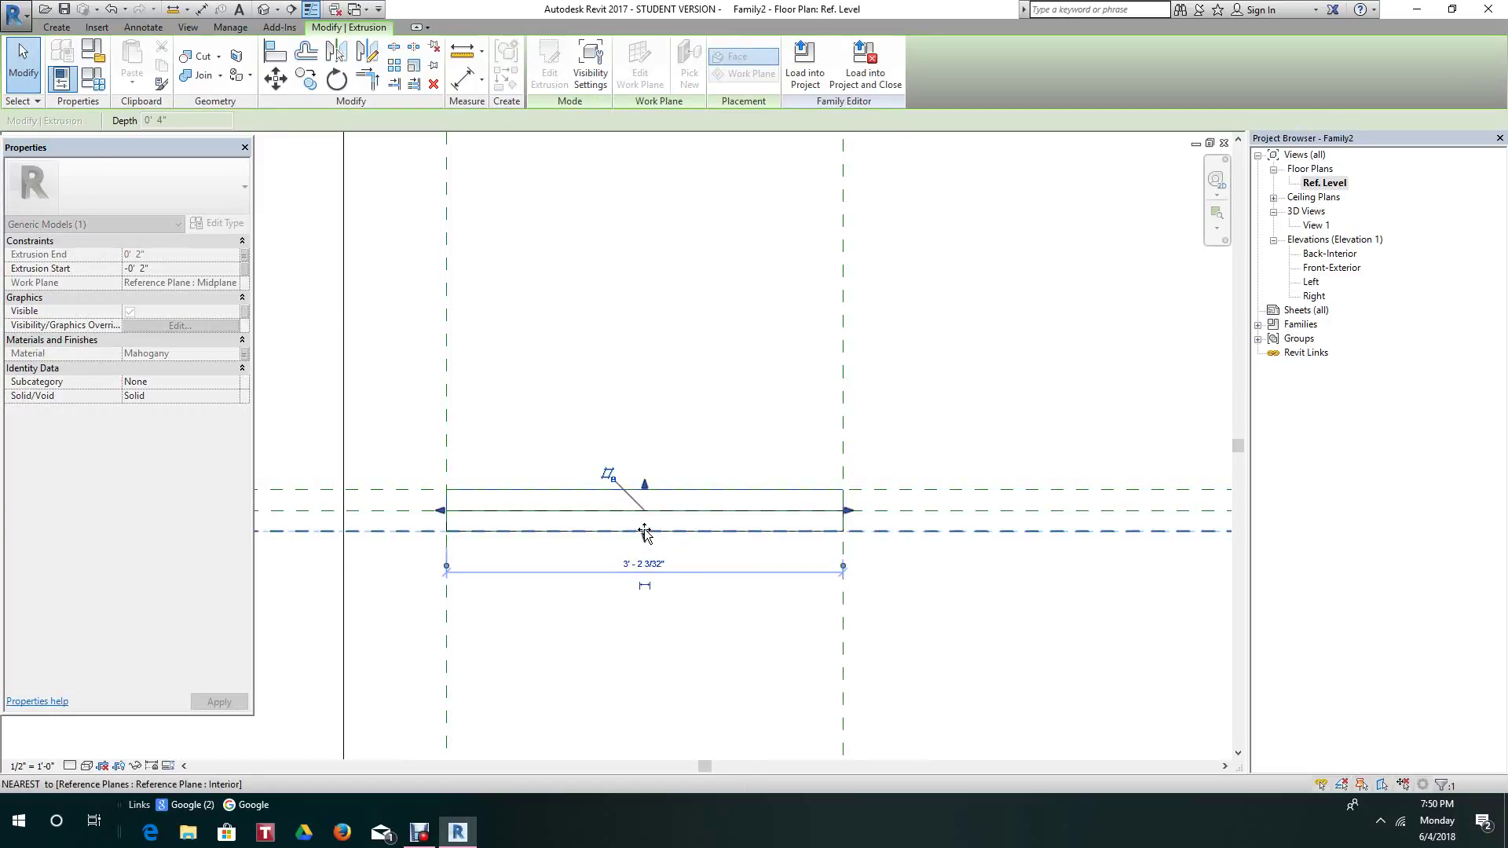
pyautogui.moveTo(644, 537); pyautogui.dragTo(649, 515)
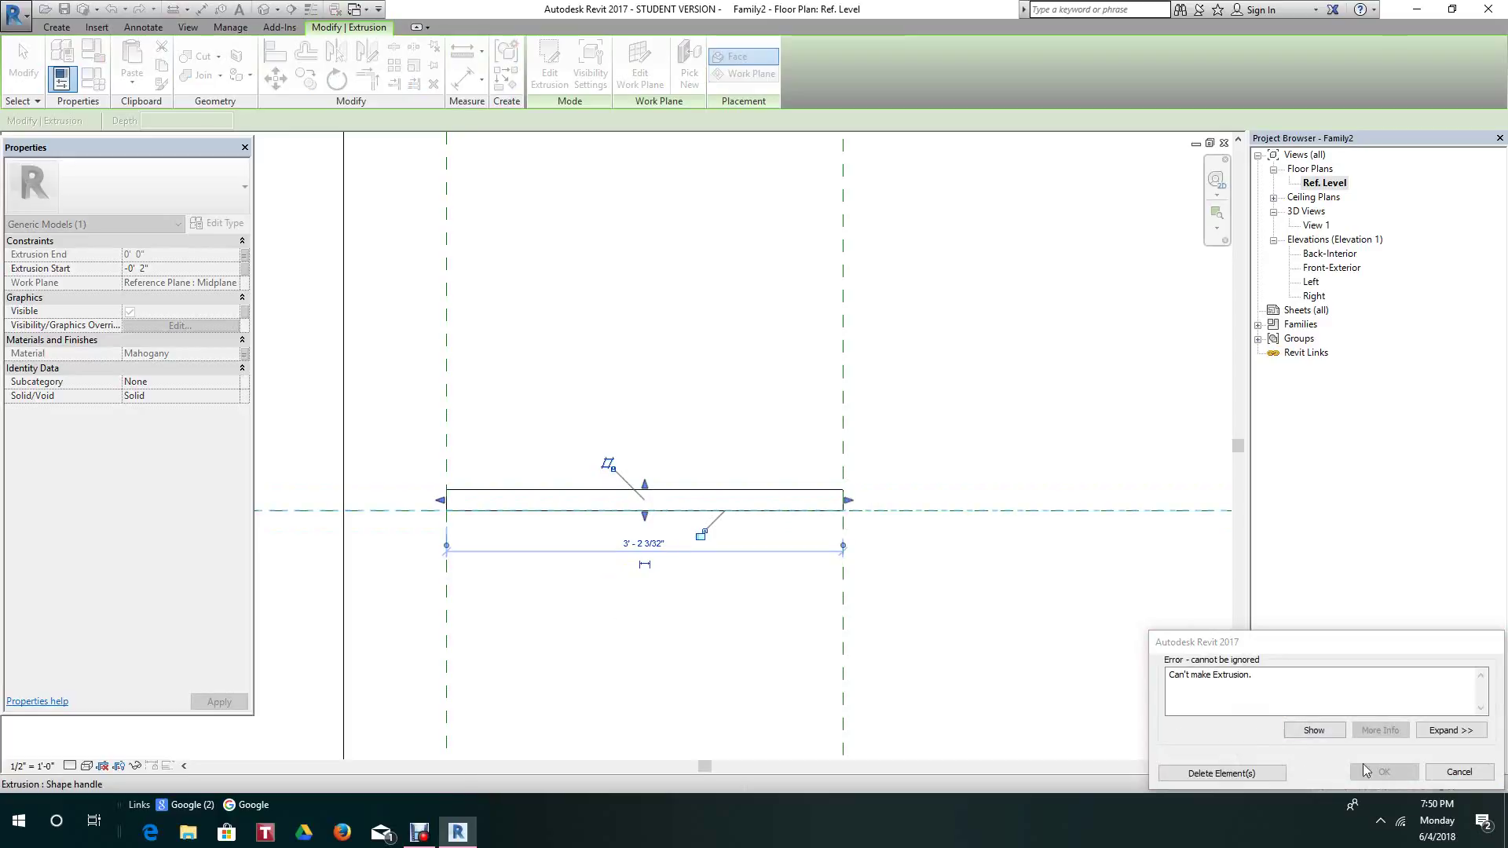
pyautogui.click(1459, 772)
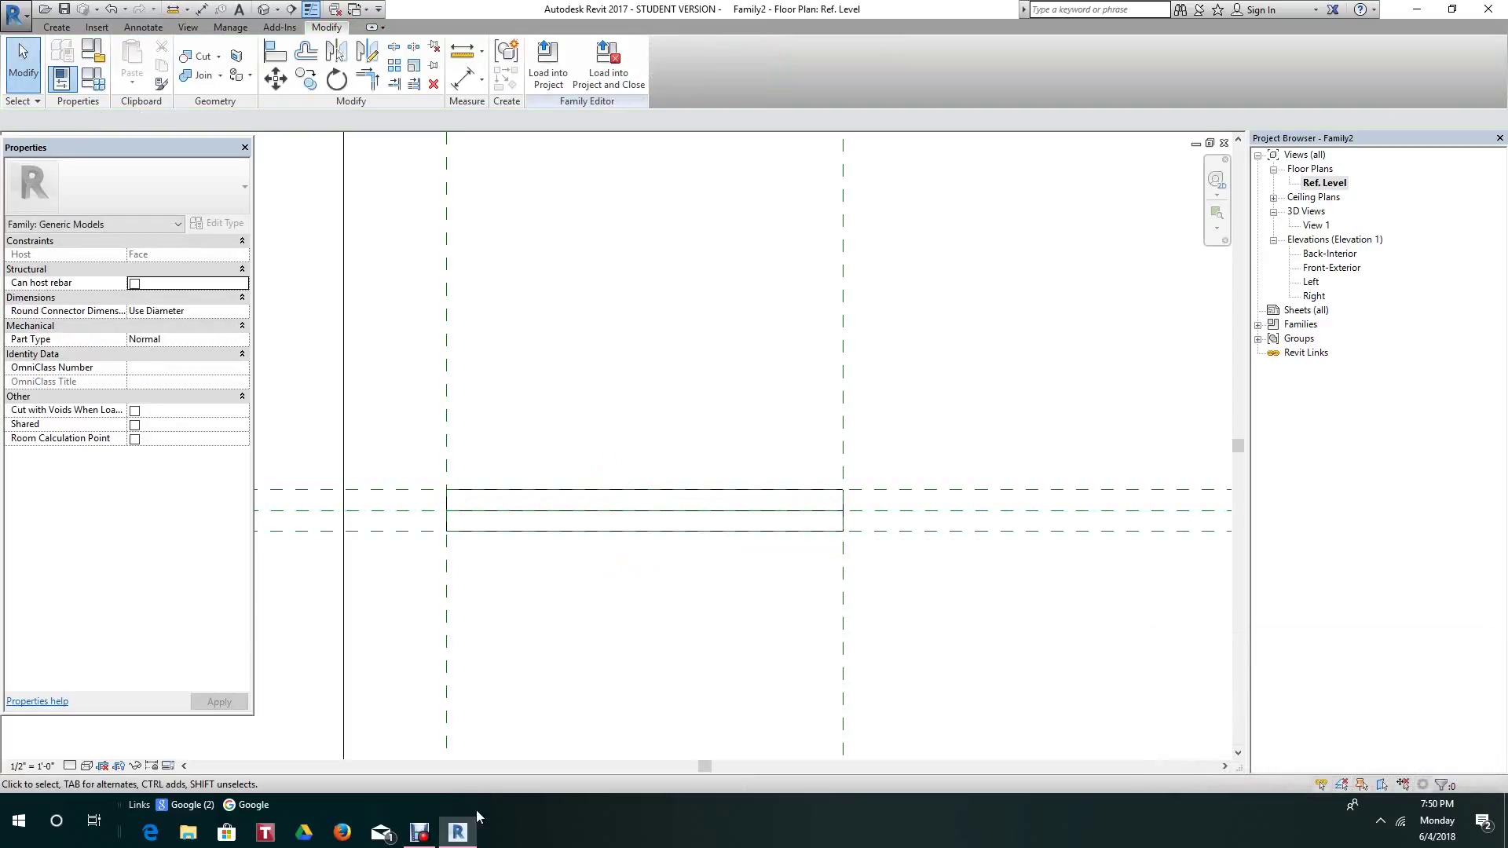
pyautogui.click(804, 495)
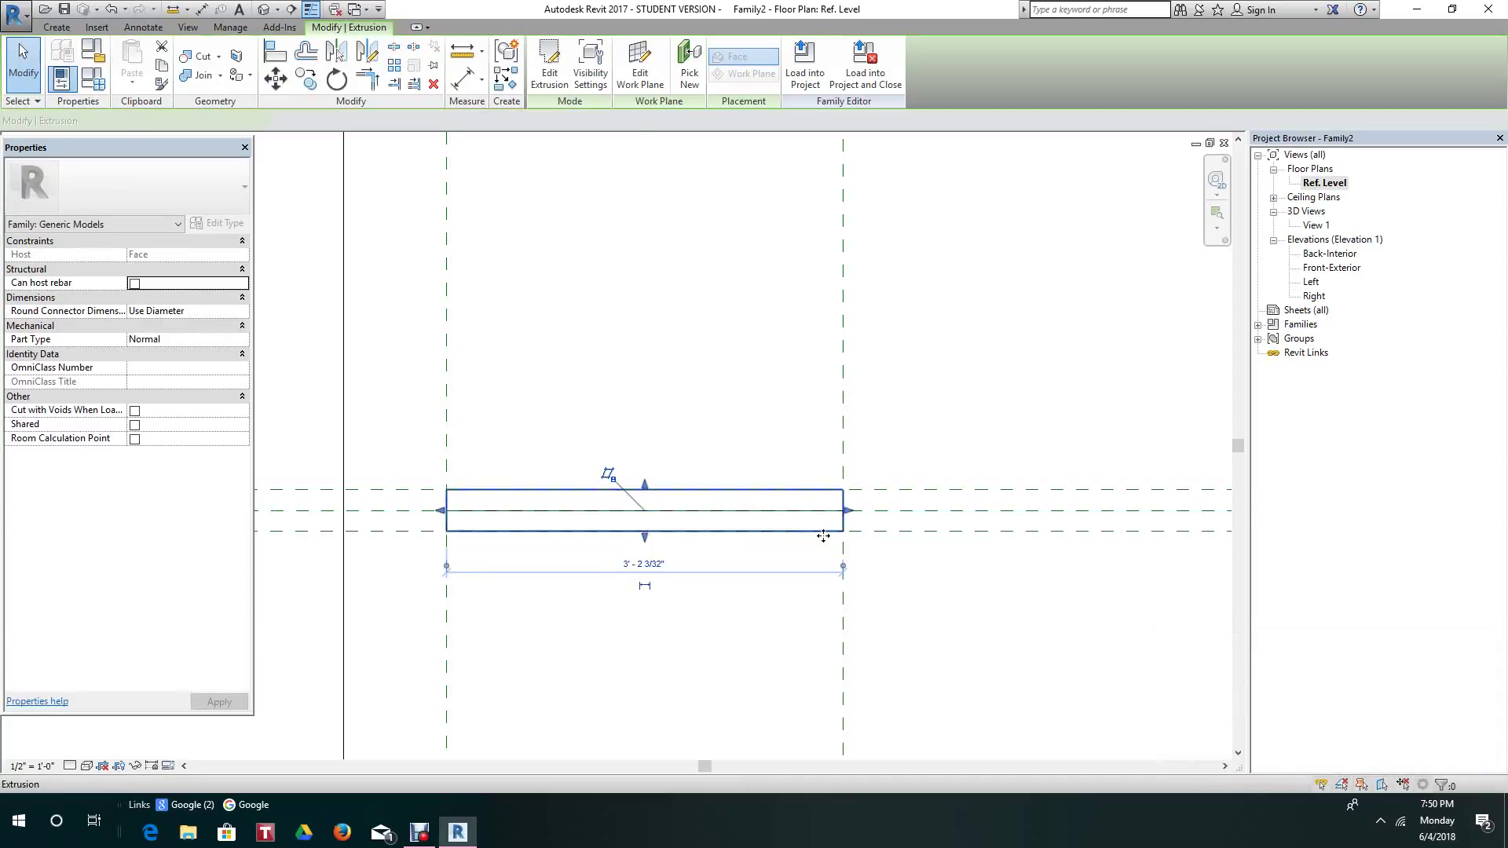
# - Select the two overlapping panel extrusions in turn in the floor plan to inspect their extents and extrusion settings
pyautogui.scroll(1, 820, 536)
pyautogui.click(684, 575)
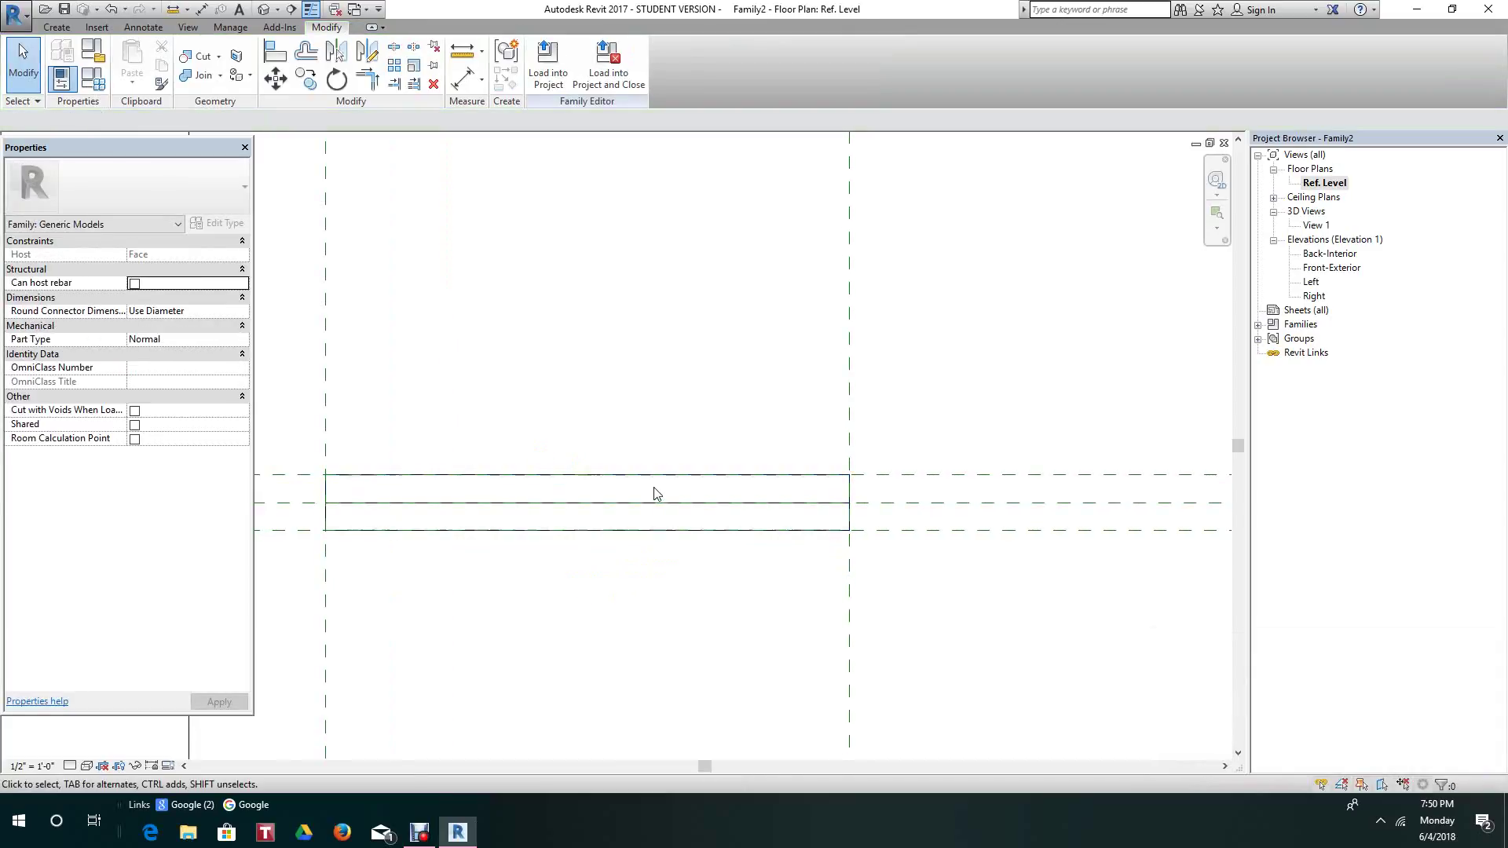
pyautogui.click(644, 534)
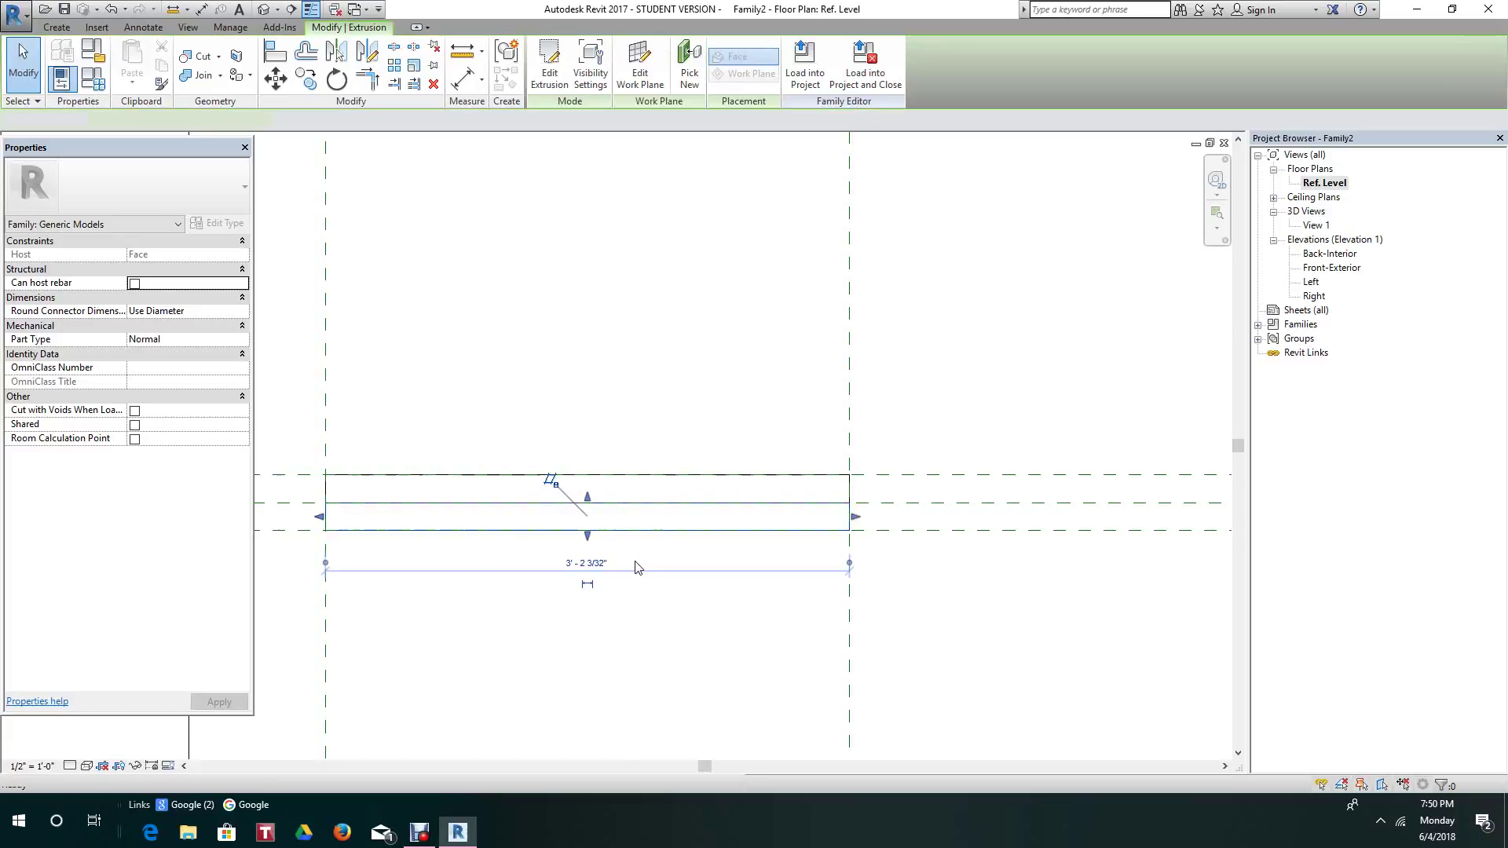
pyautogui.click(636, 562)
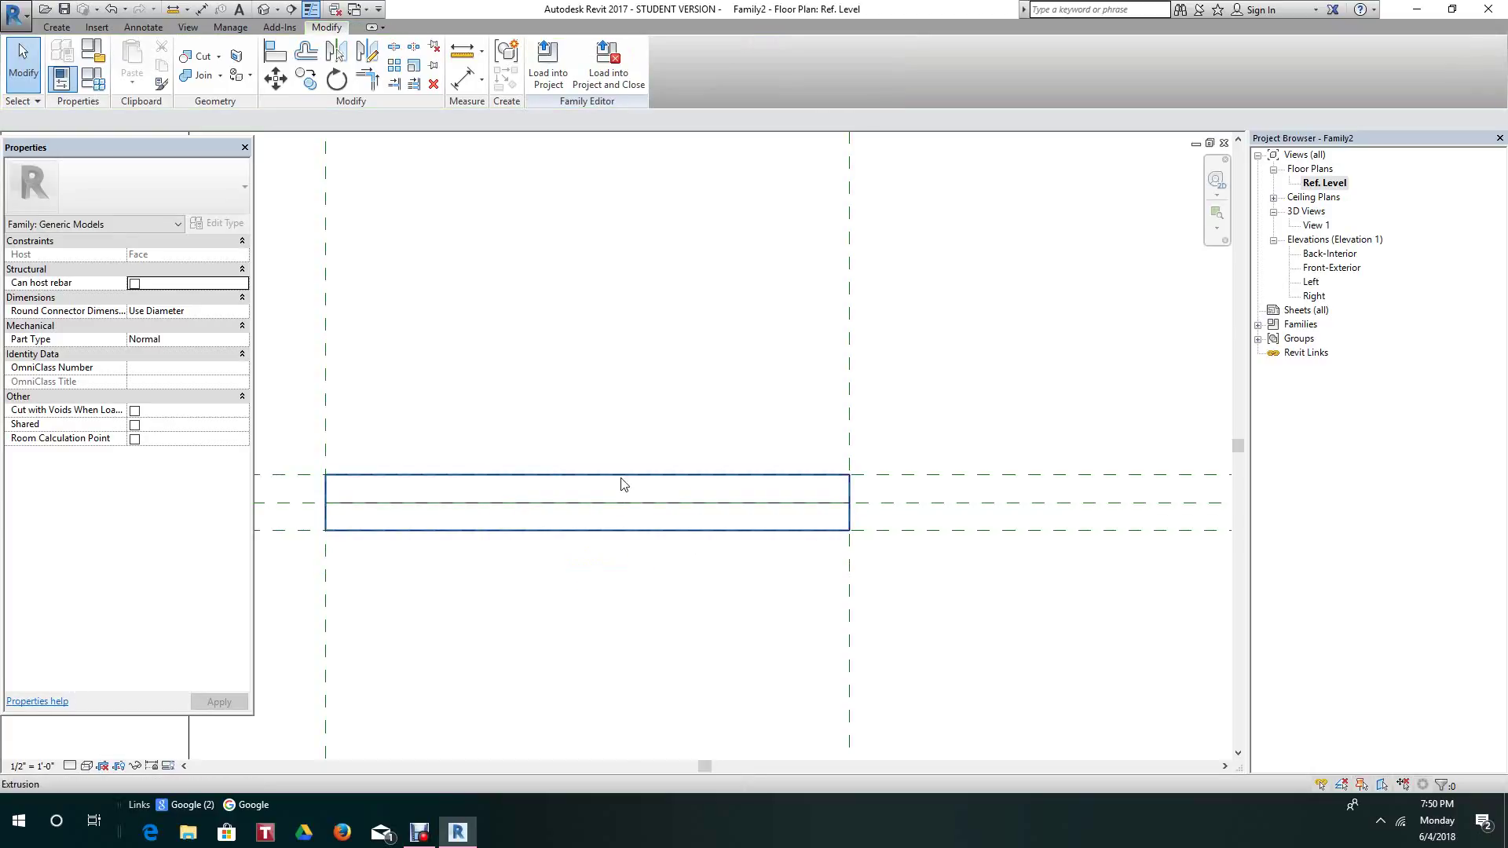
pyautogui.click(621, 483)
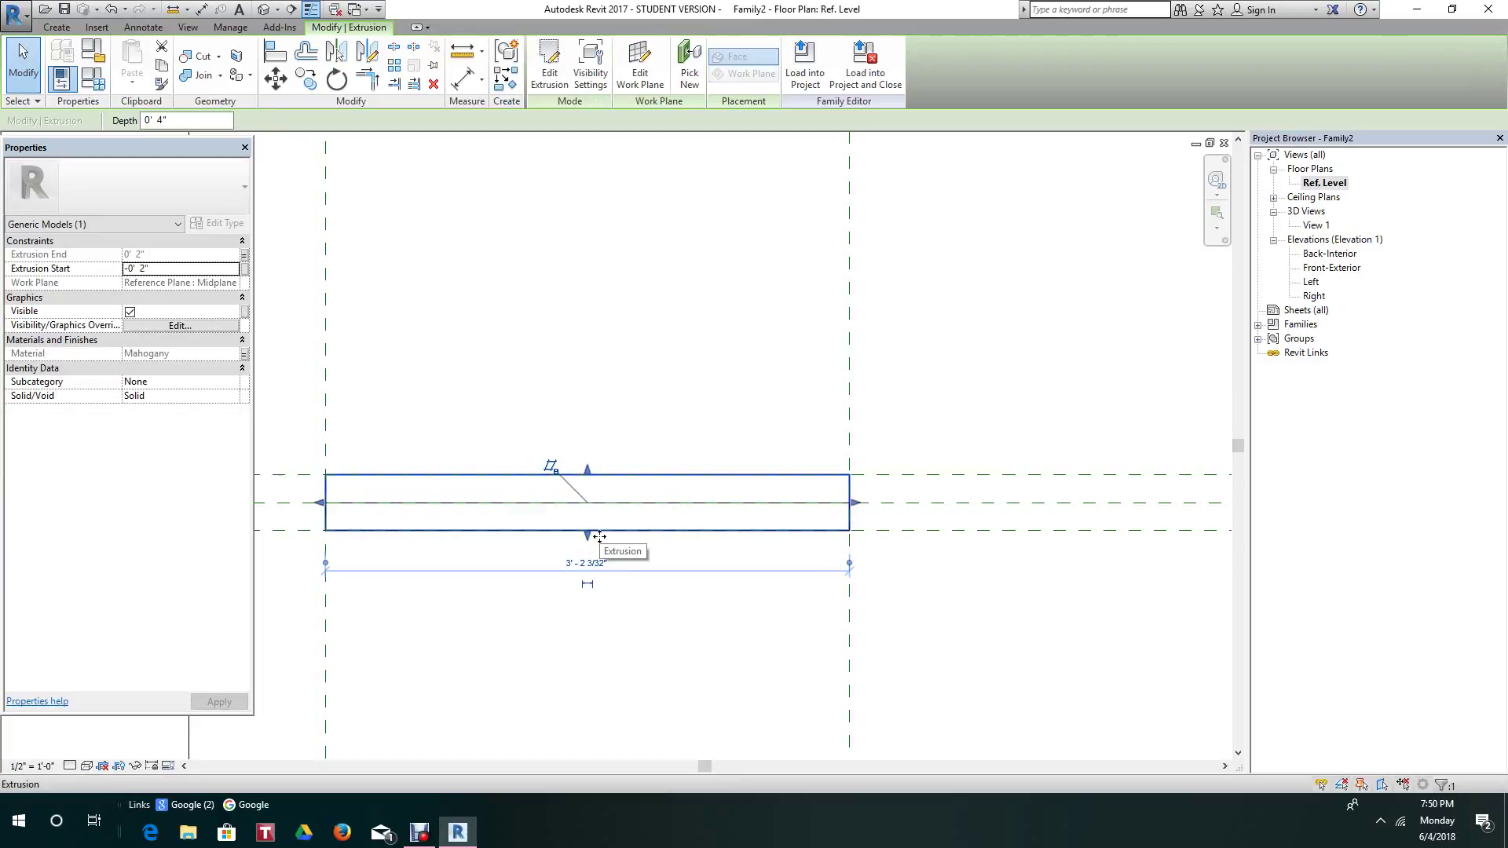
pyautogui.scroll(-5, 599, 534)
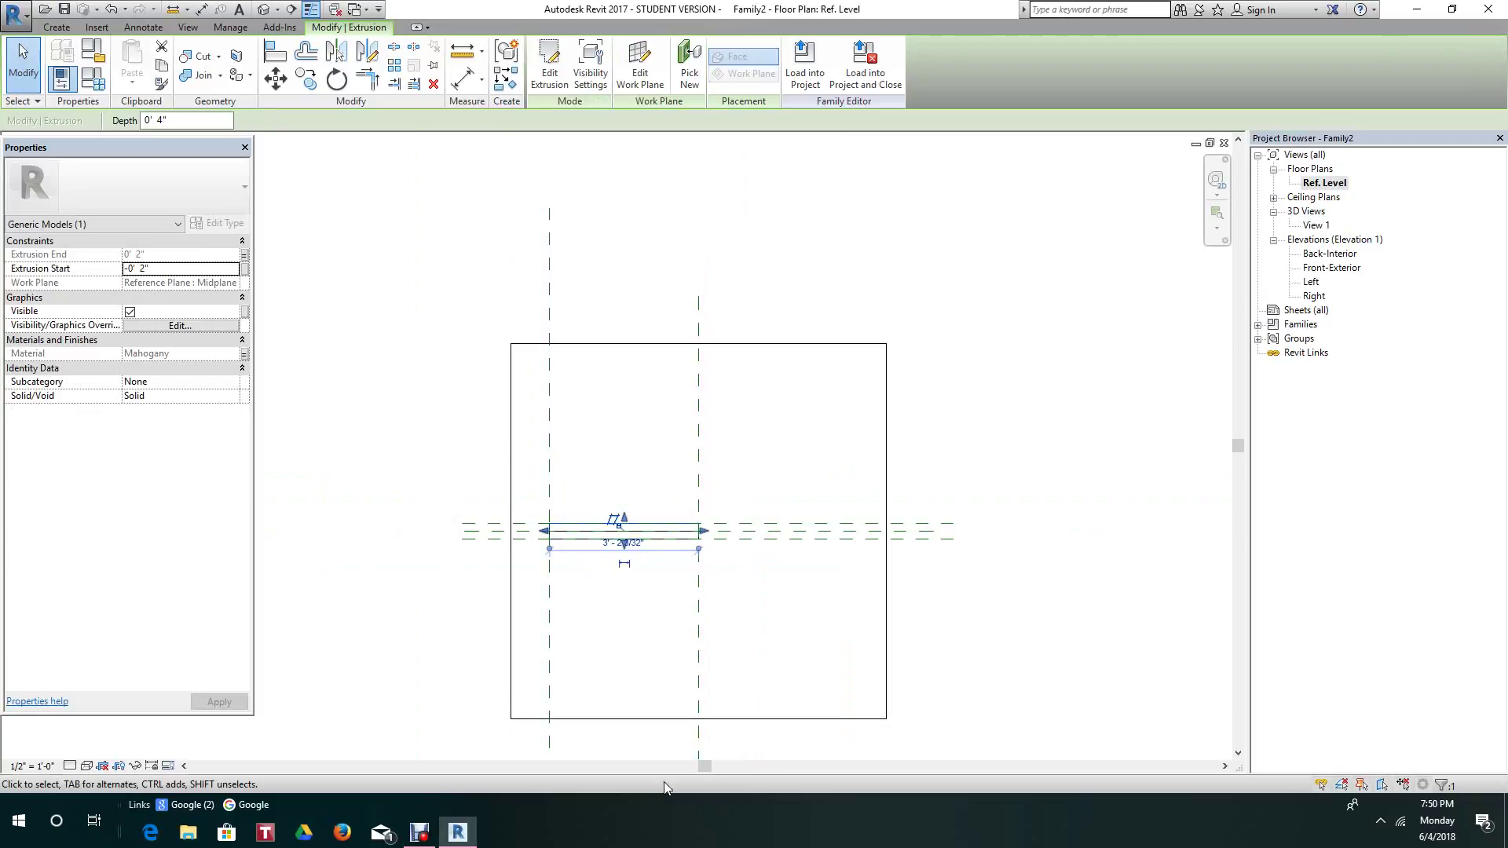
pyautogui.click(420, 832)
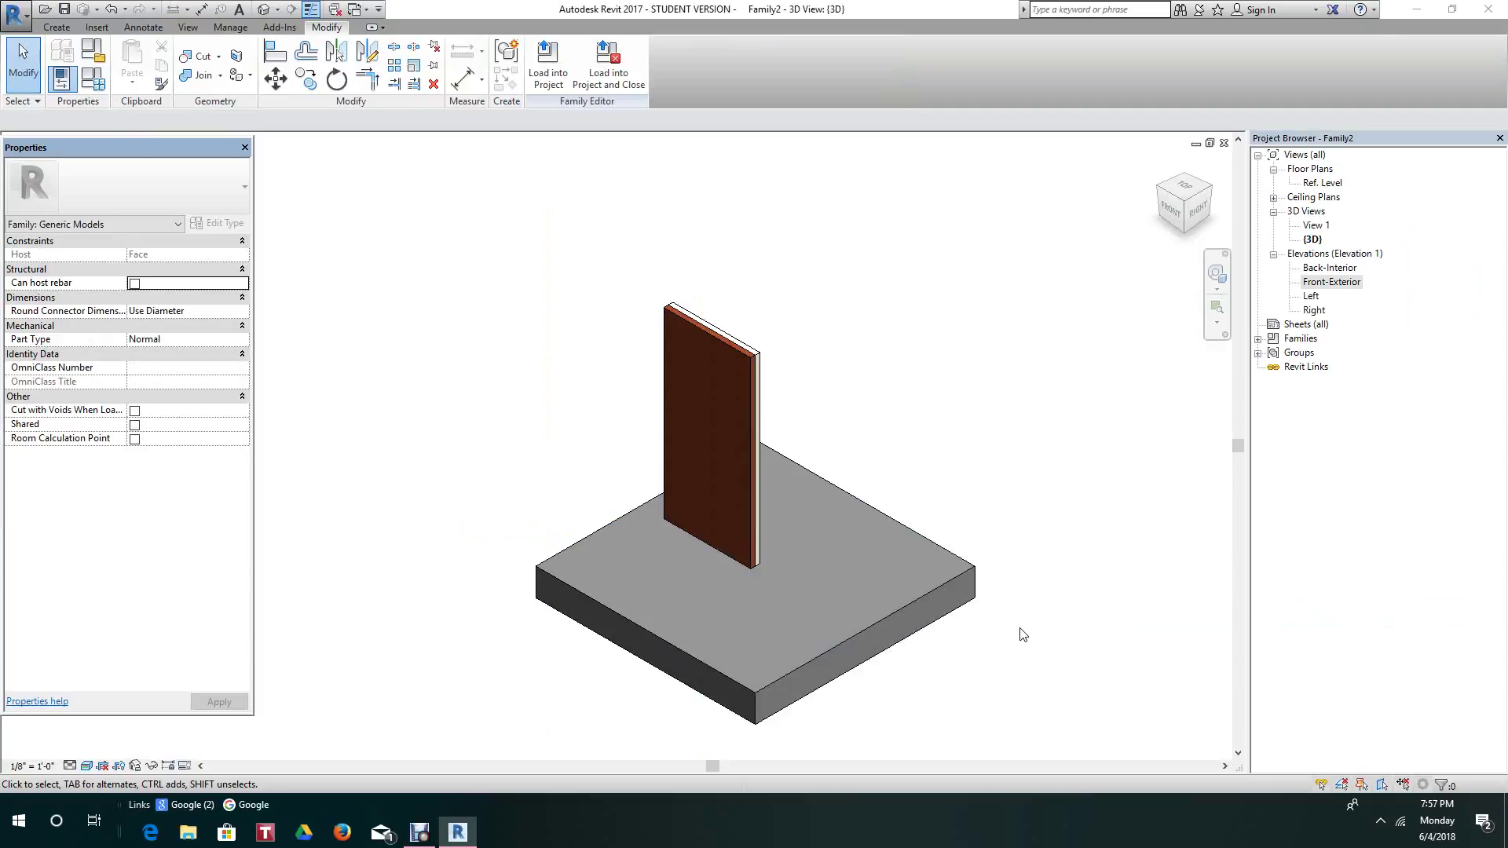
# - Examine the door's two panels in the 3D view, focusing on how their top and side edges meet
pyautogui.scroll(-1, 1058, 538)
pyautogui.moveTo(1043, 520); pyautogui.dragTo(975, 428, button='middle')
pyautogui.scroll(-1, 975, 427)
pyautogui.scroll(4, 818, 315)
pyautogui.moveTo(843, 333); pyautogui.dragTo(966, 414, button='middle')
pyautogui.scroll(3, 898, 286)
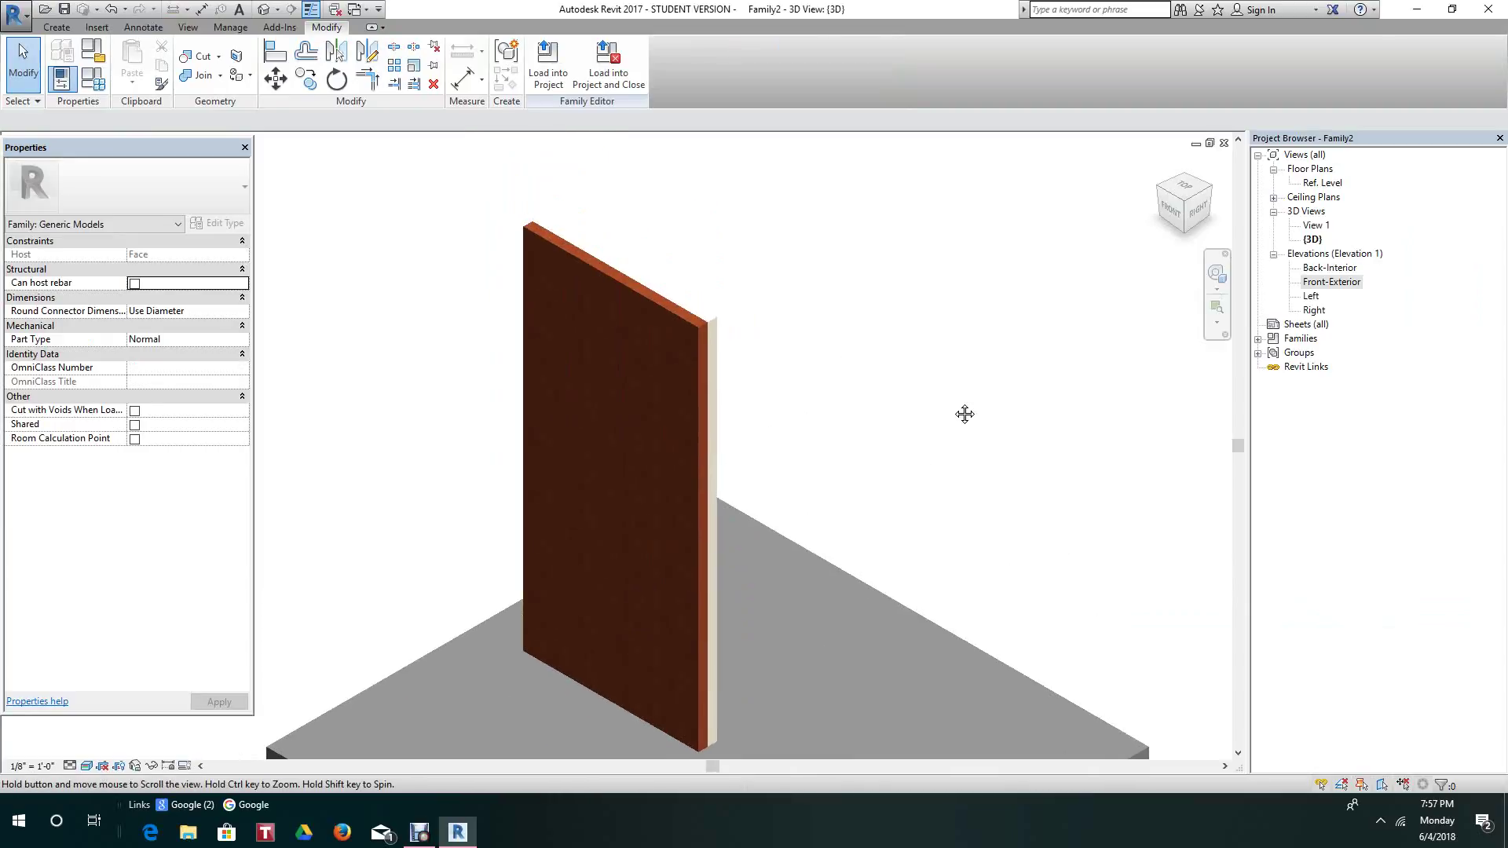
pyautogui.scroll(1, 743, 324)
pyautogui.keyDown('shift'); pyautogui.moveTo(743, 325); pyautogui.dragTo(754, 333, button='middle'); pyautogui.keyUp('shift')
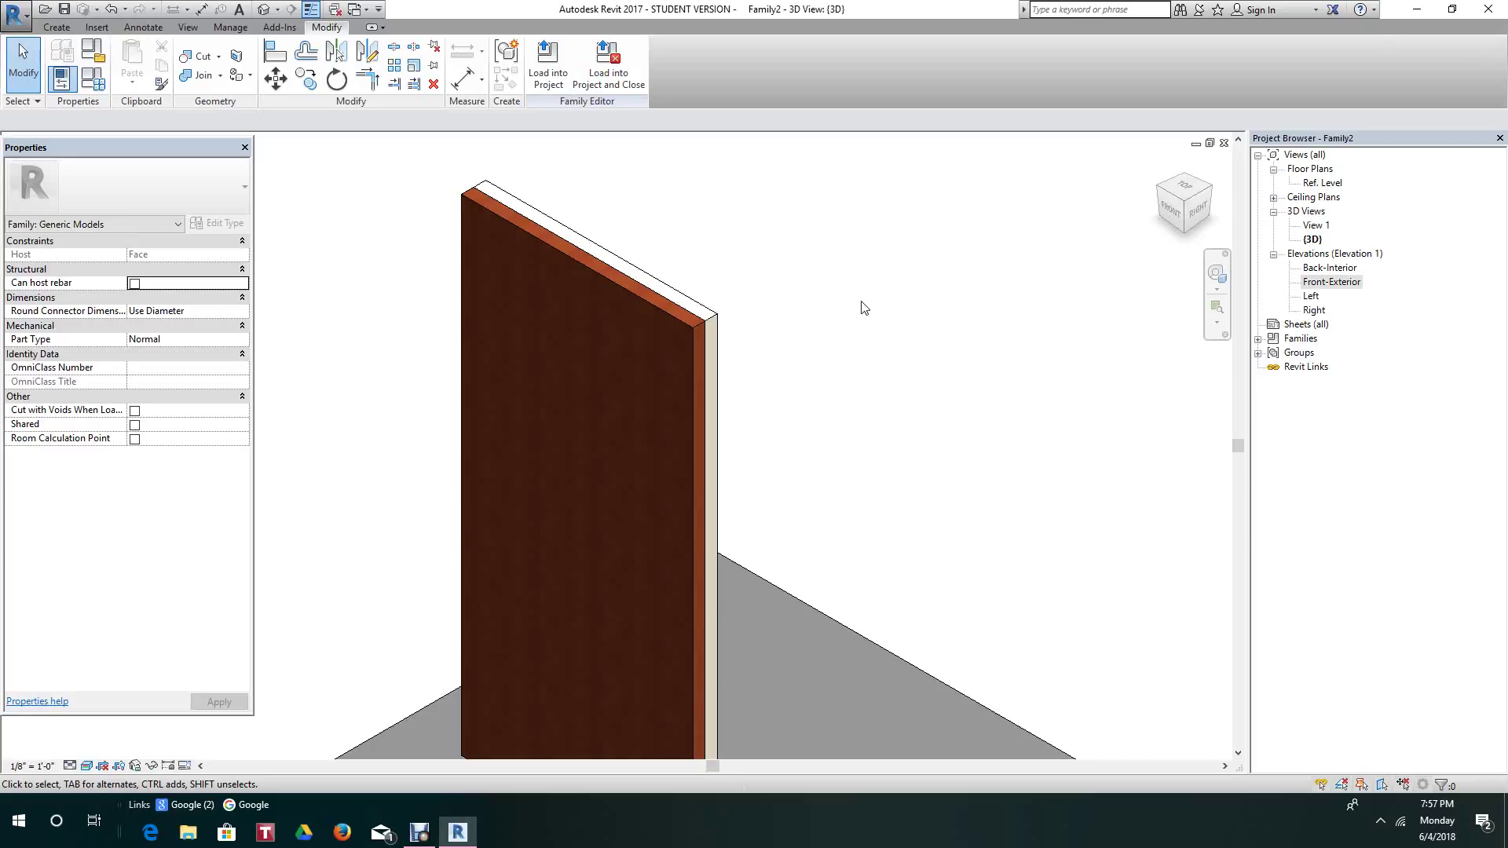
pyautogui.scroll(-3, 862, 292)
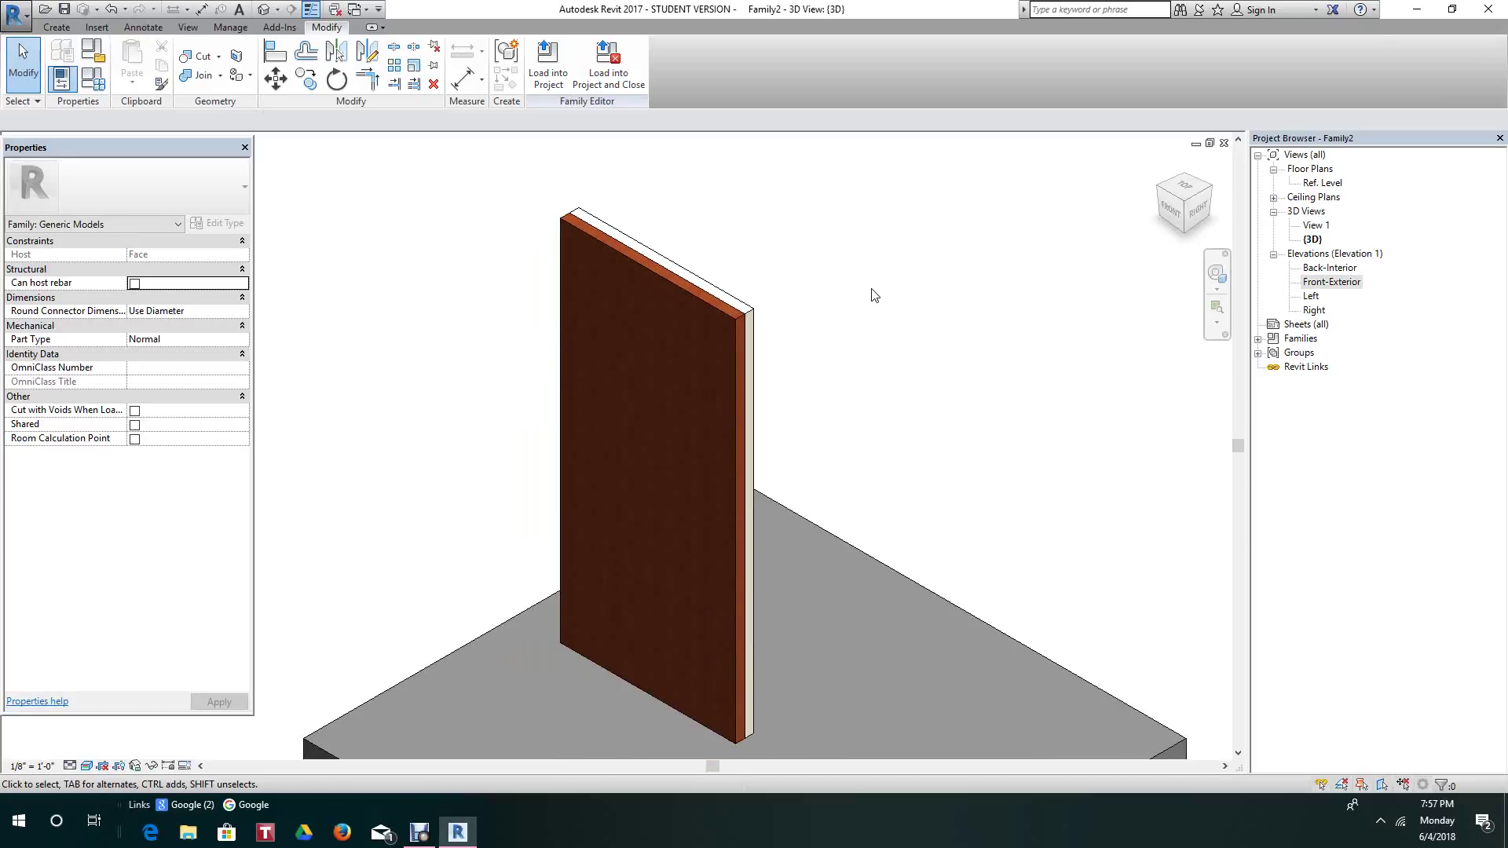
# - Open the Front-Exterior elevation and frame the door panel for adding reference planes
pyautogui.doubleClick(1333, 282)
pyautogui.moveTo(1017, 384); pyautogui.dragTo(1012, 410, button='middle')
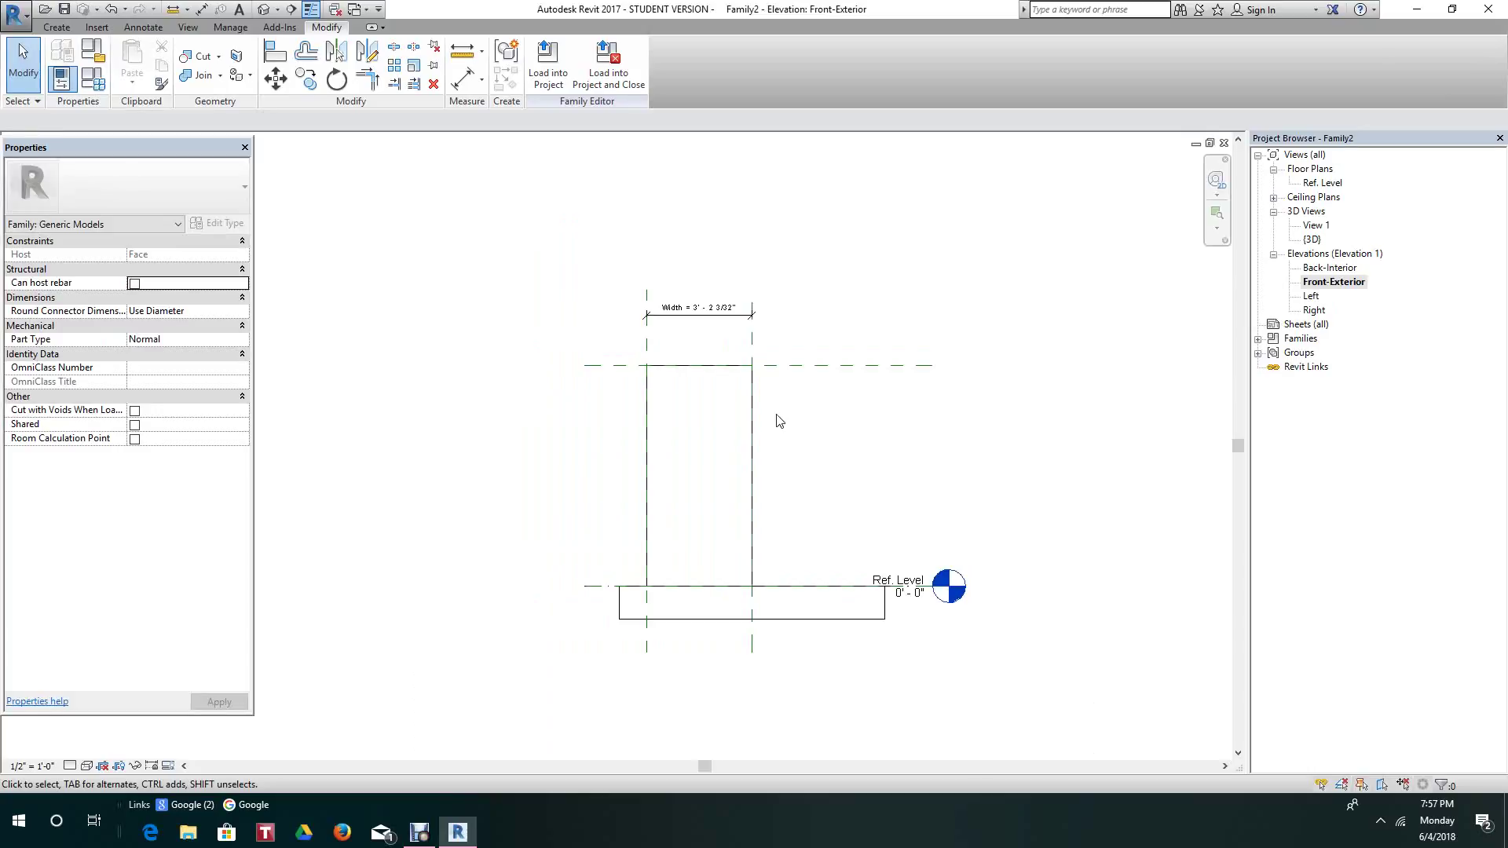
pyautogui.scroll(2, 777, 416)
pyautogui.moveTo(790, 426); pyautogui.dragTo(787, 453, button='middle')
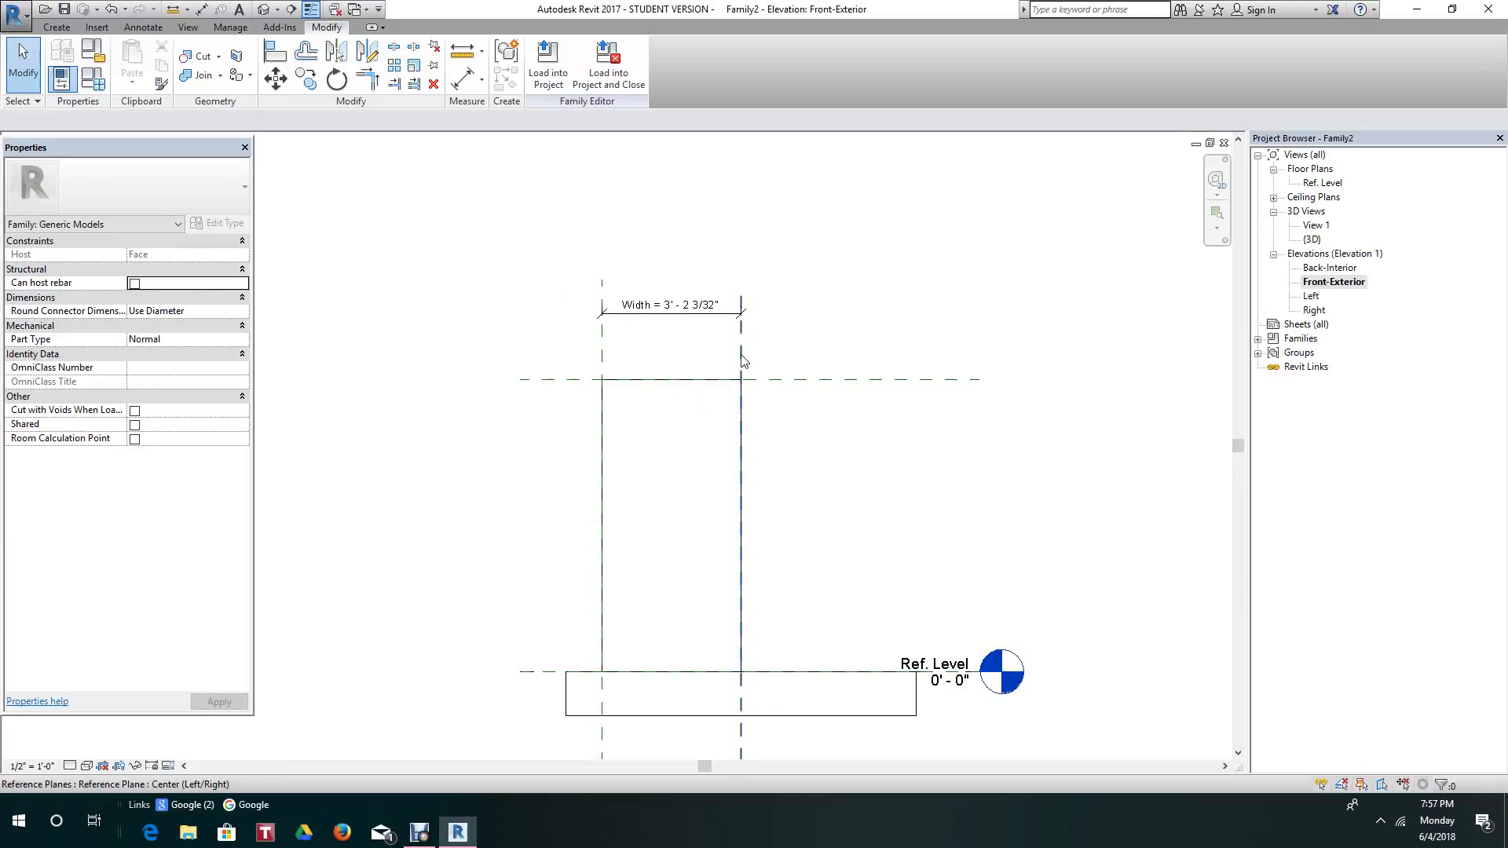
pyautogui.scroll(2, 709, 380)
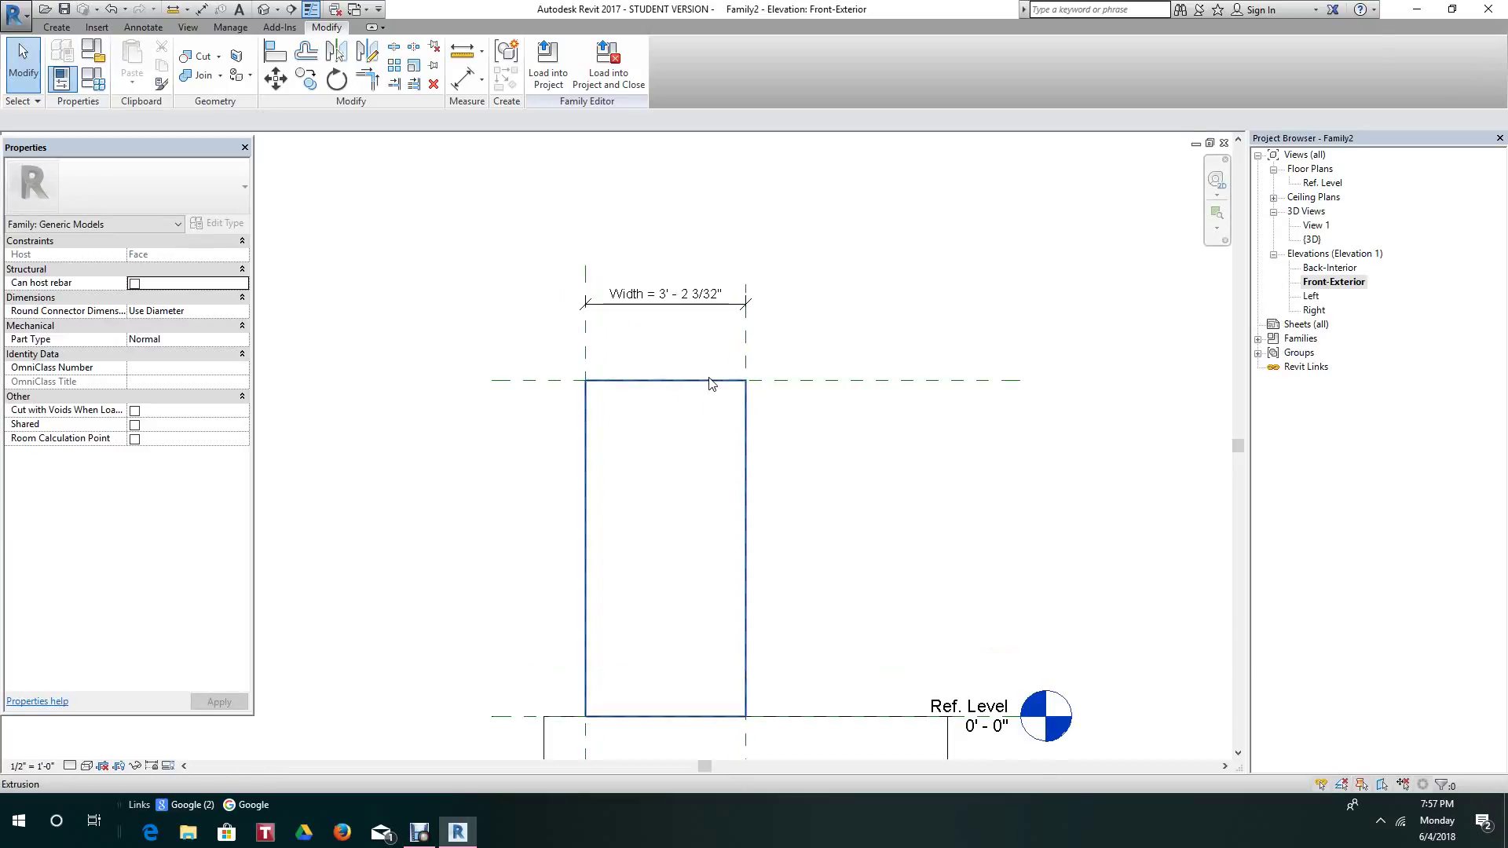
pyautogui.scroll(-1, 709, 380)
pyautogui.moveTo(704, 396); pyautogui.dragTo(693, 330, button='middle')
pyautogui.scroll(-1, 685, 355)
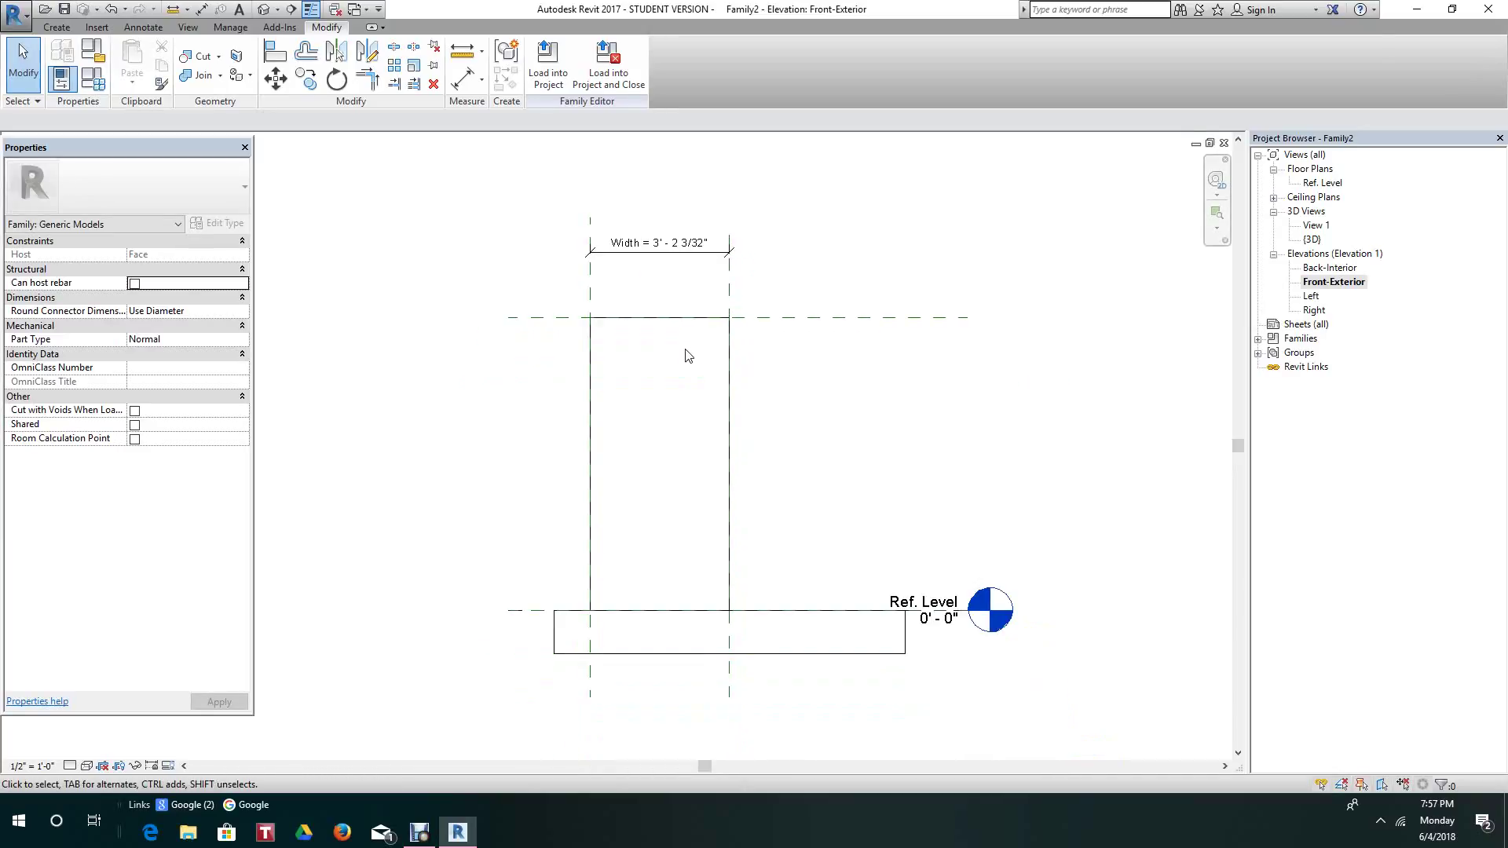
pyautogui.scroll(1, 684, 364)
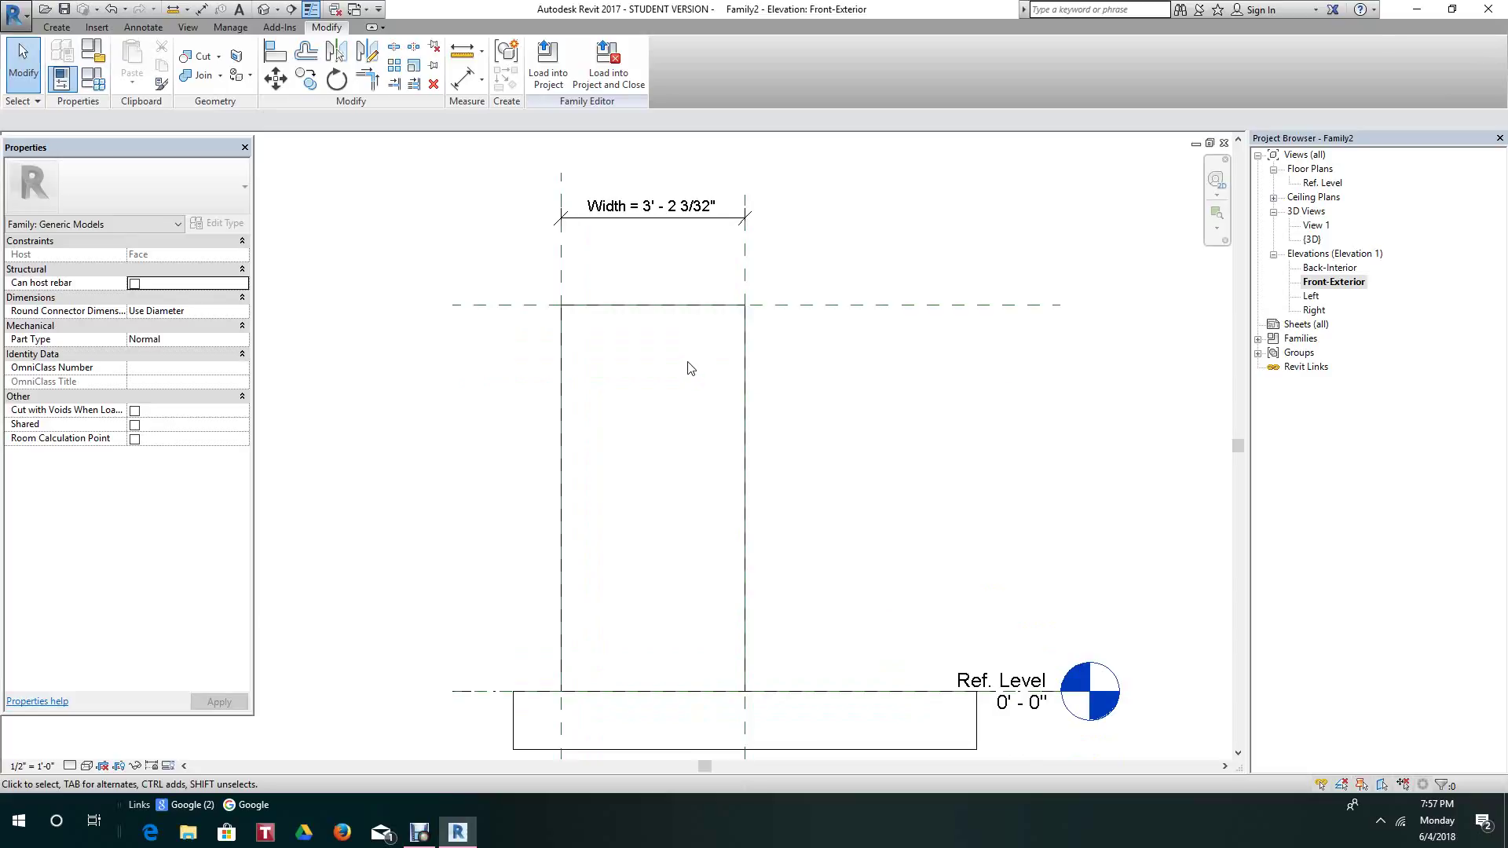
pyautogui.scroll(2, 689, 370)
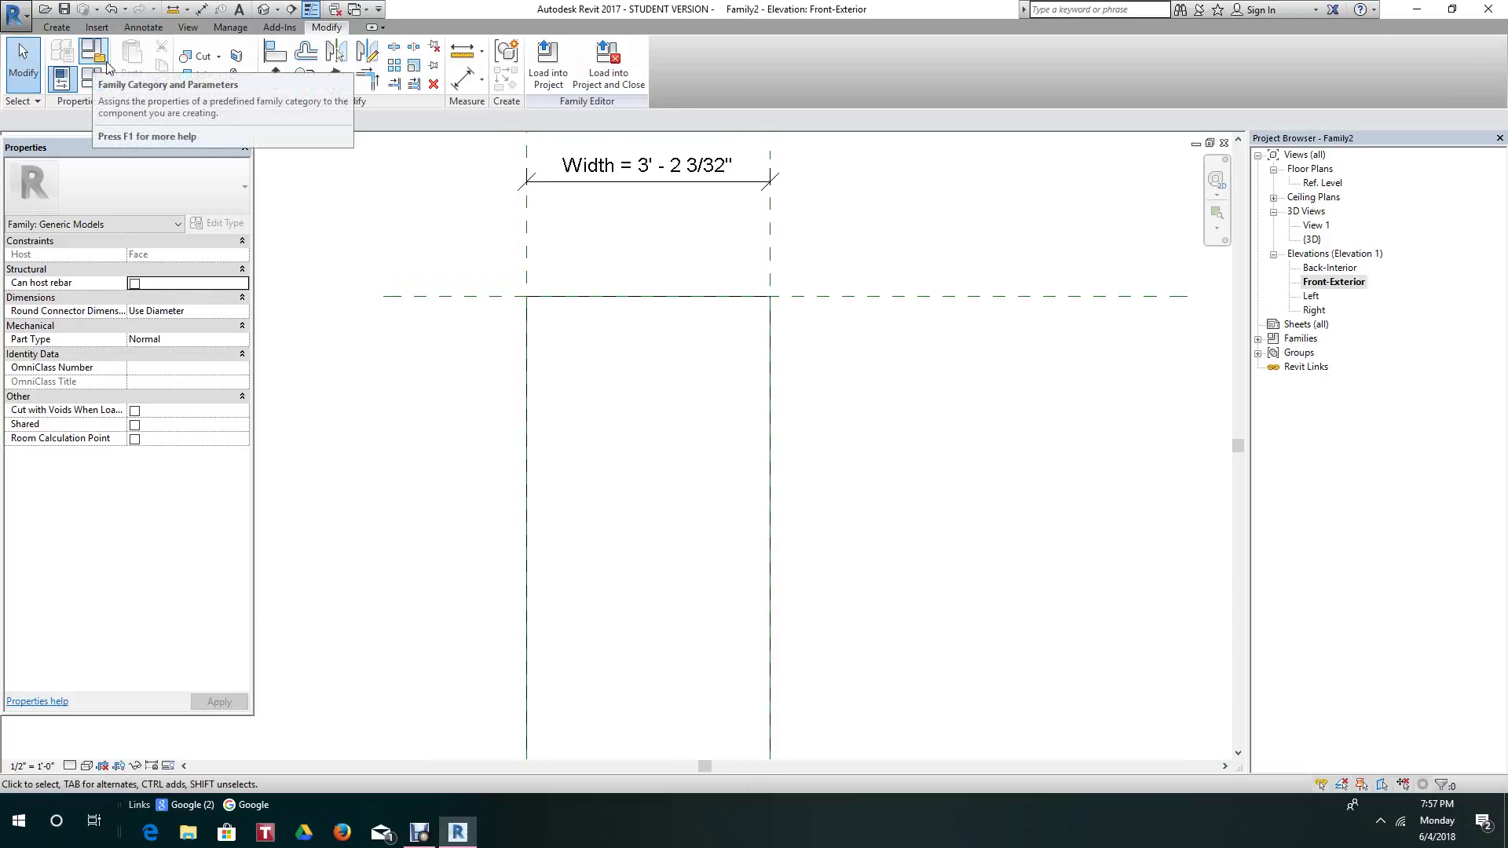
# - Draw a horizontal reference plane across the lower door panel and set it 1' above the Ref. Level
pyautogui.click(59, 29)
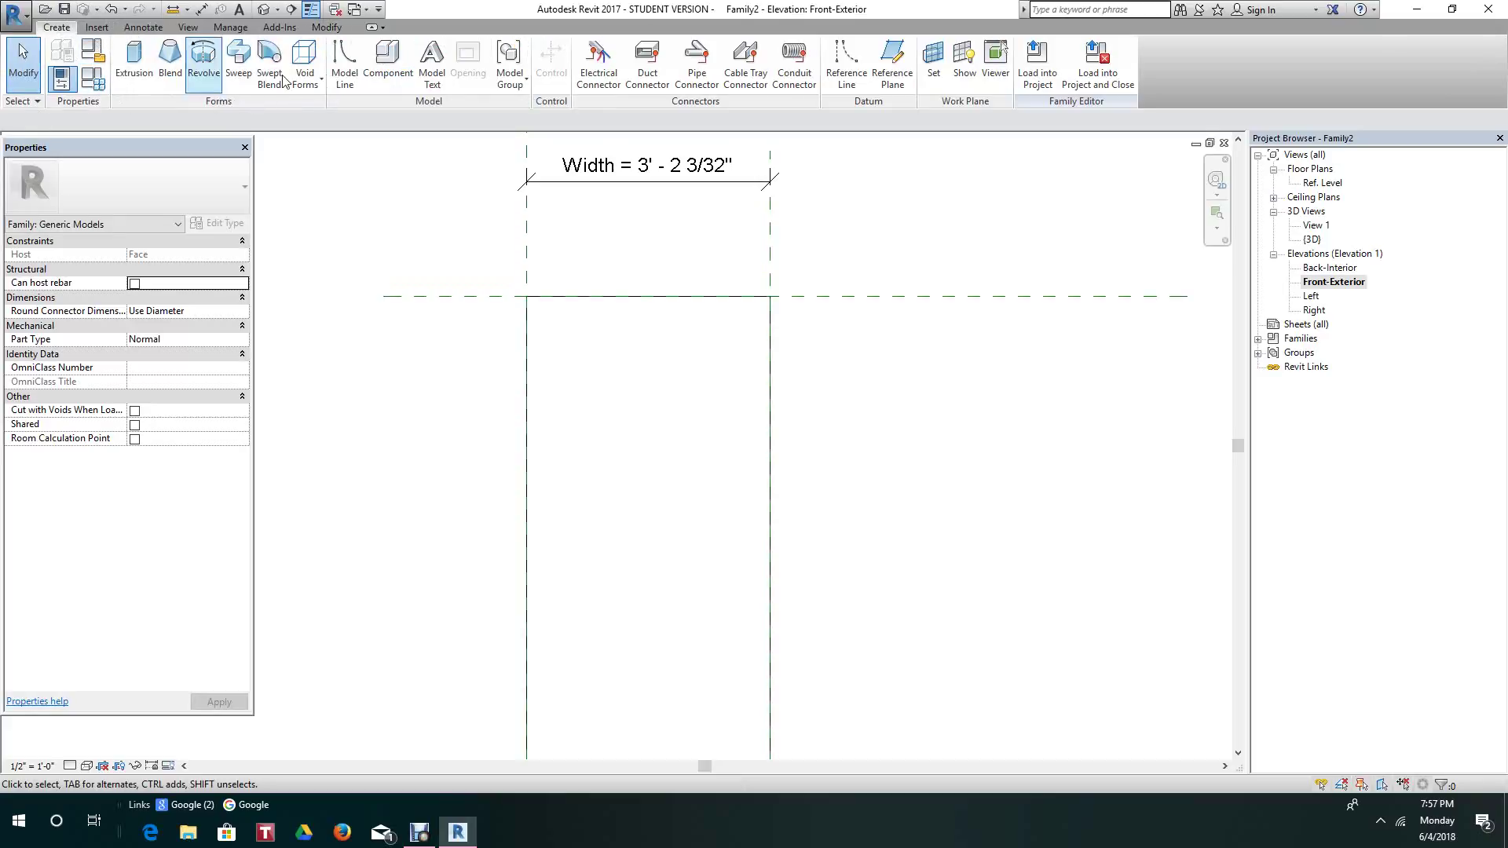
pyautogui.click(894, 54)
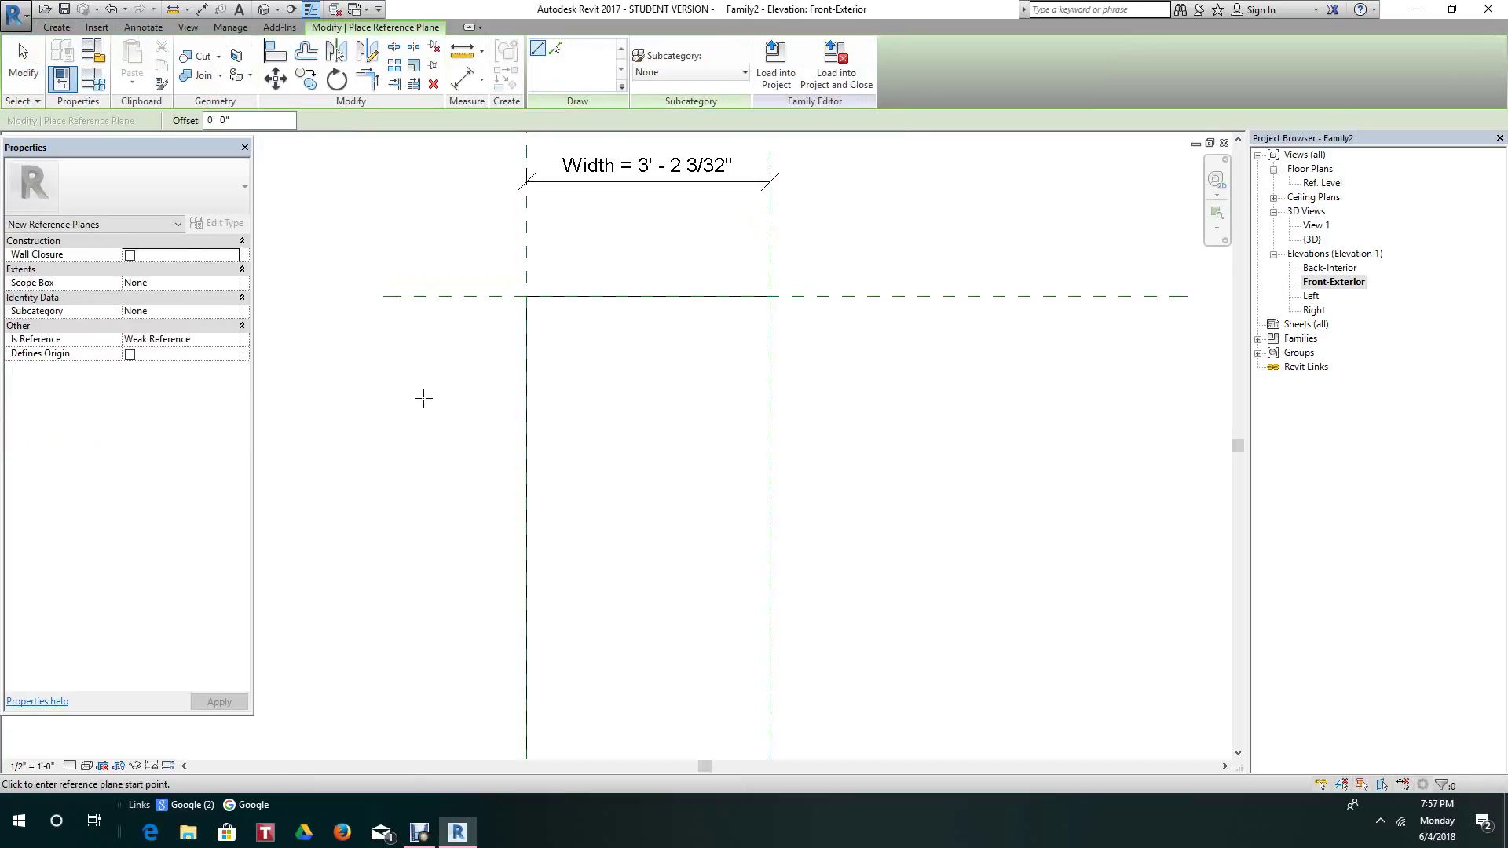
pyautogui.scroll(-2, 436, 601)
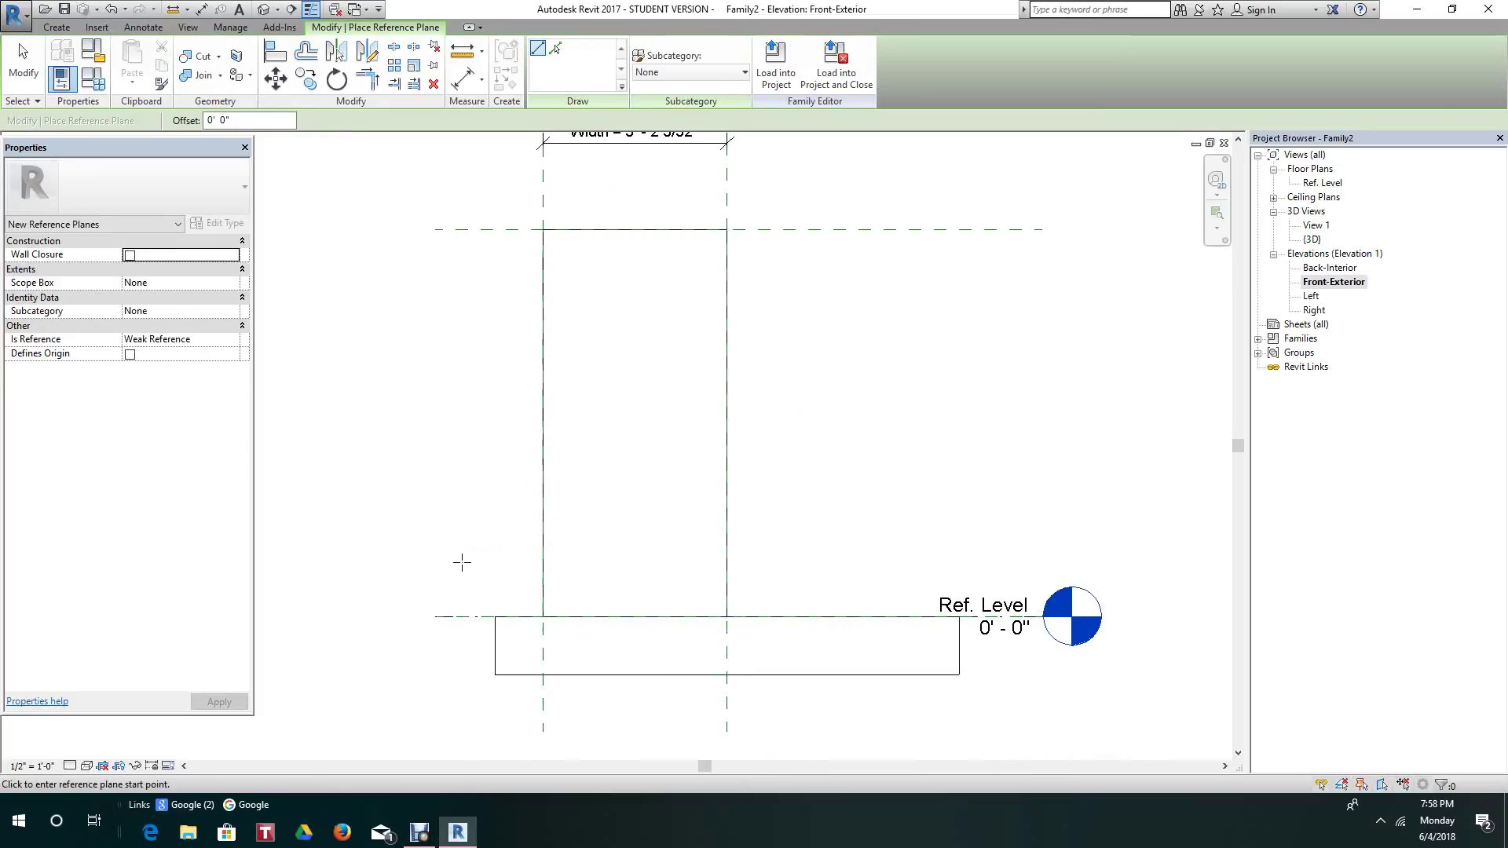
pyautogui.click(464, 561)
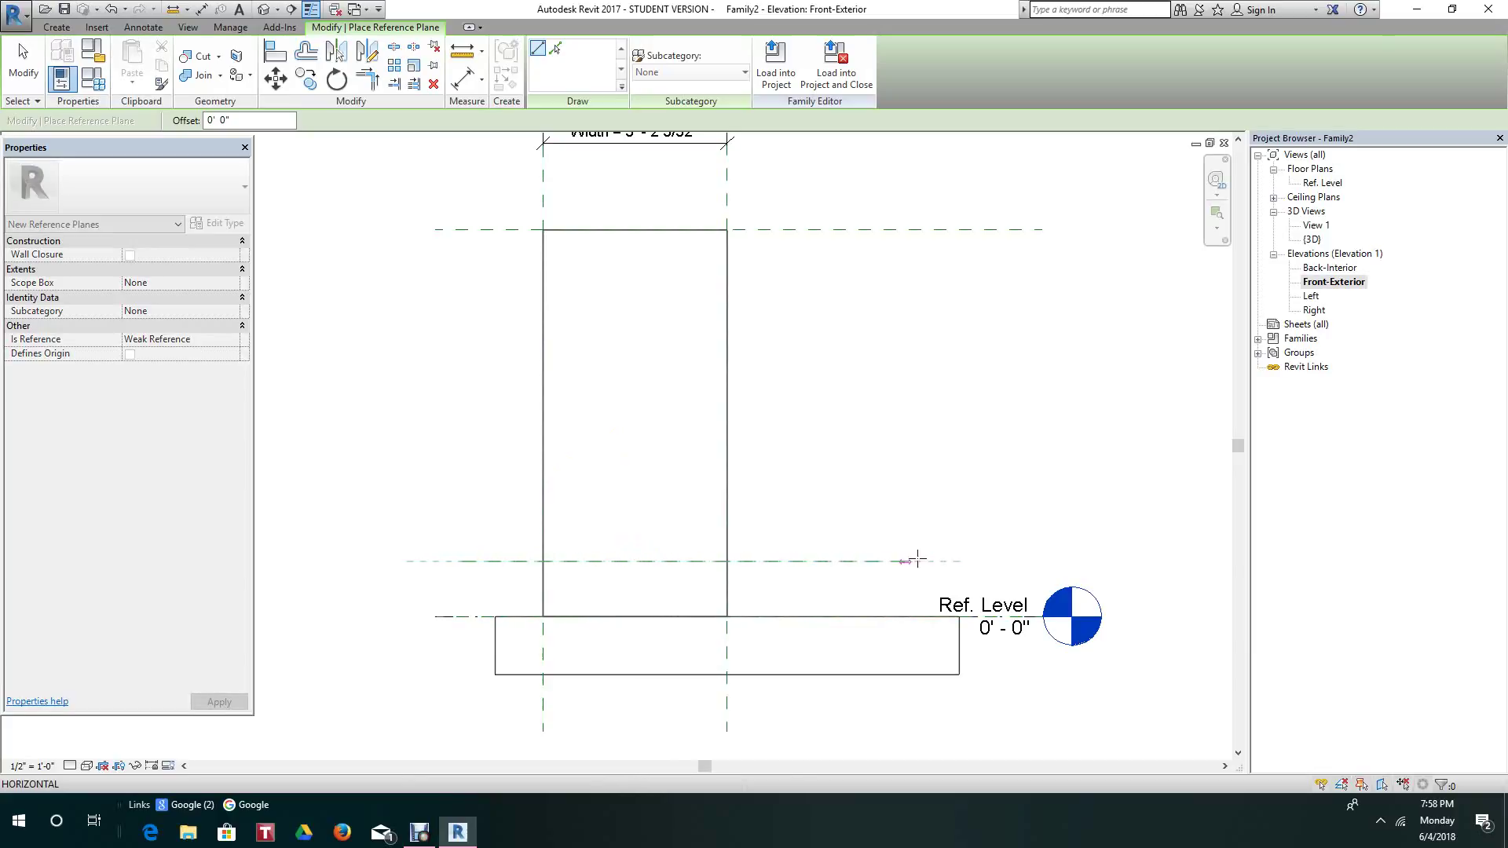
pyautogui.click(968, 561)
pyautogui.rightClick(968, 556)
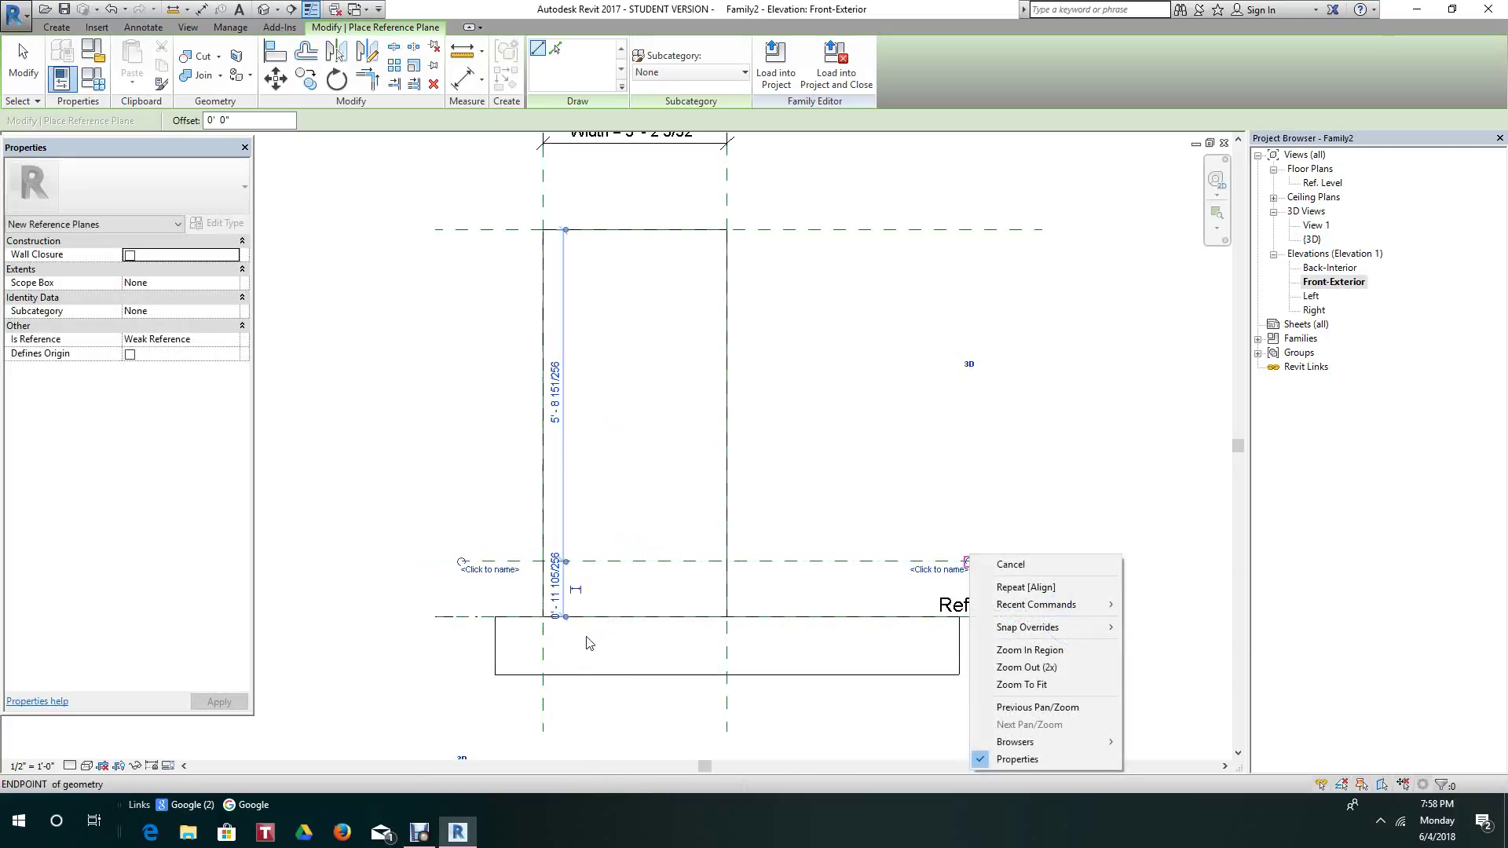
pyautogui.press('Escape')
pyautogui.click(561, 590)
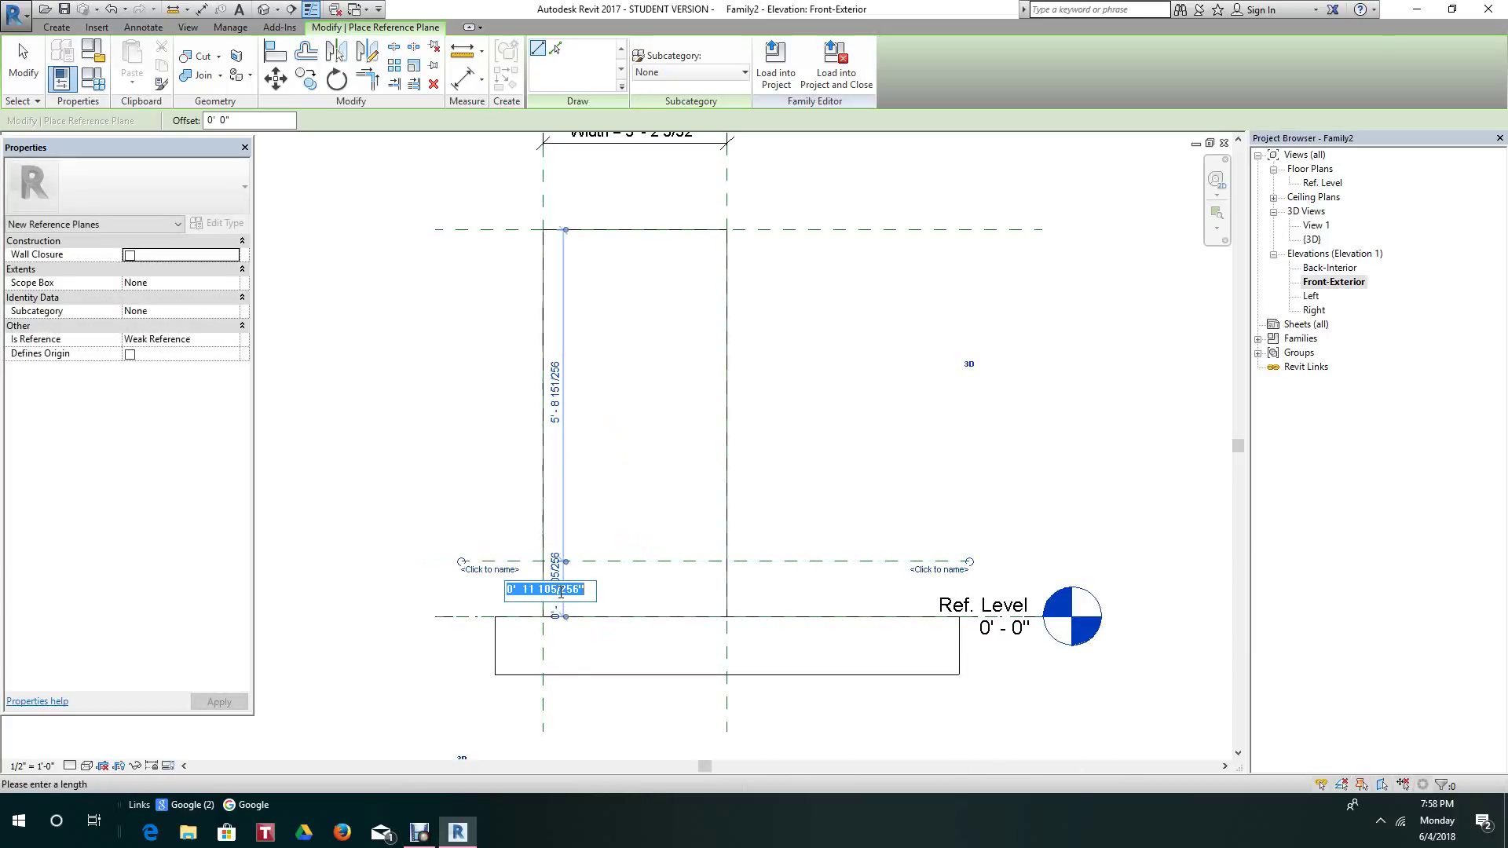
pyautogui.write('1')
pyautogui.press('Return')
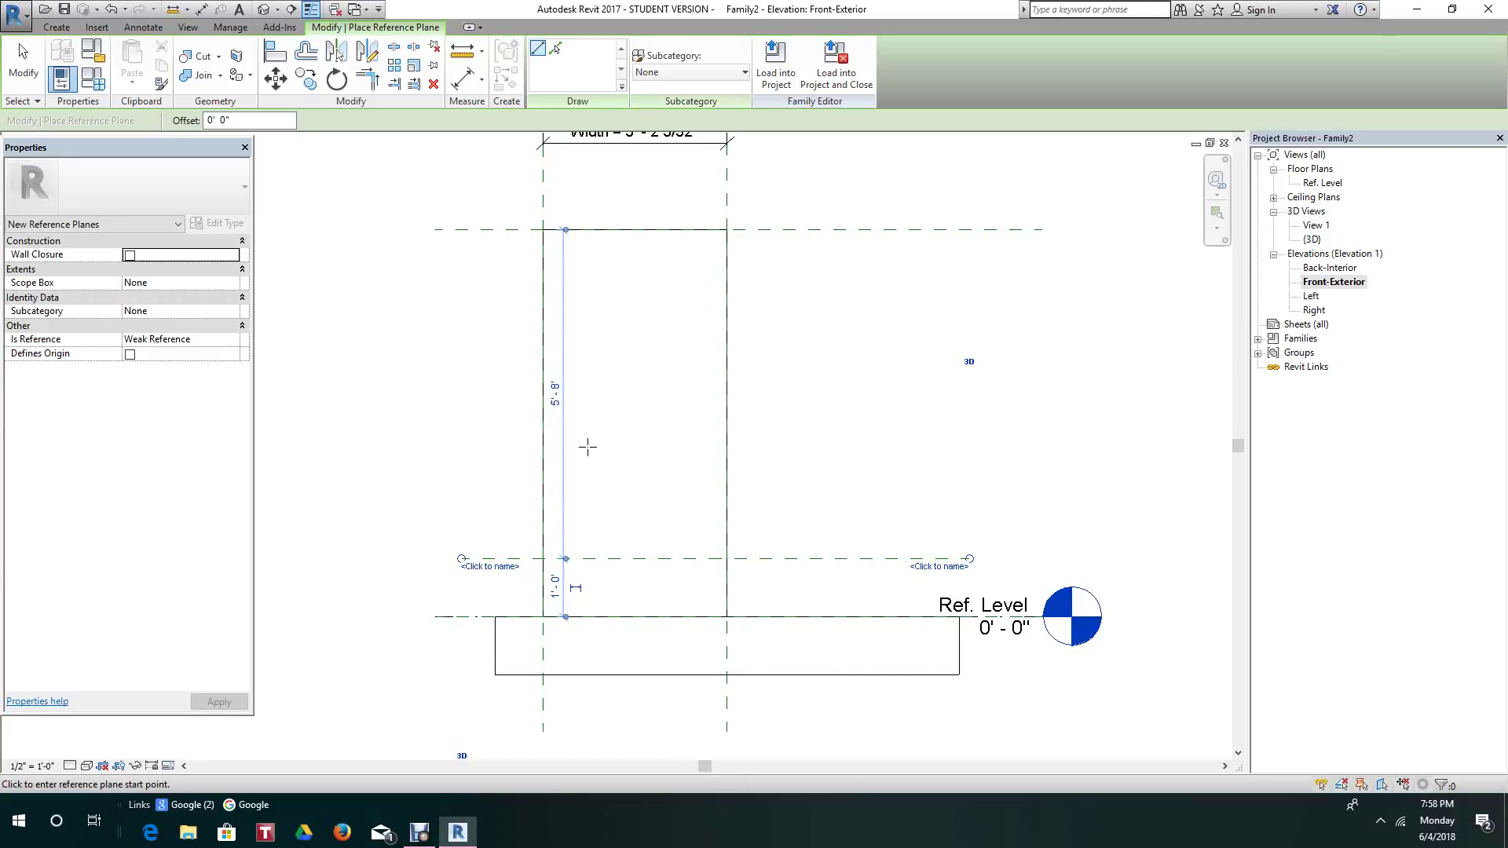
# - Draw a second horizontal reference plane across the door about 10" below its top edge
pyautogui.click(457, 277)
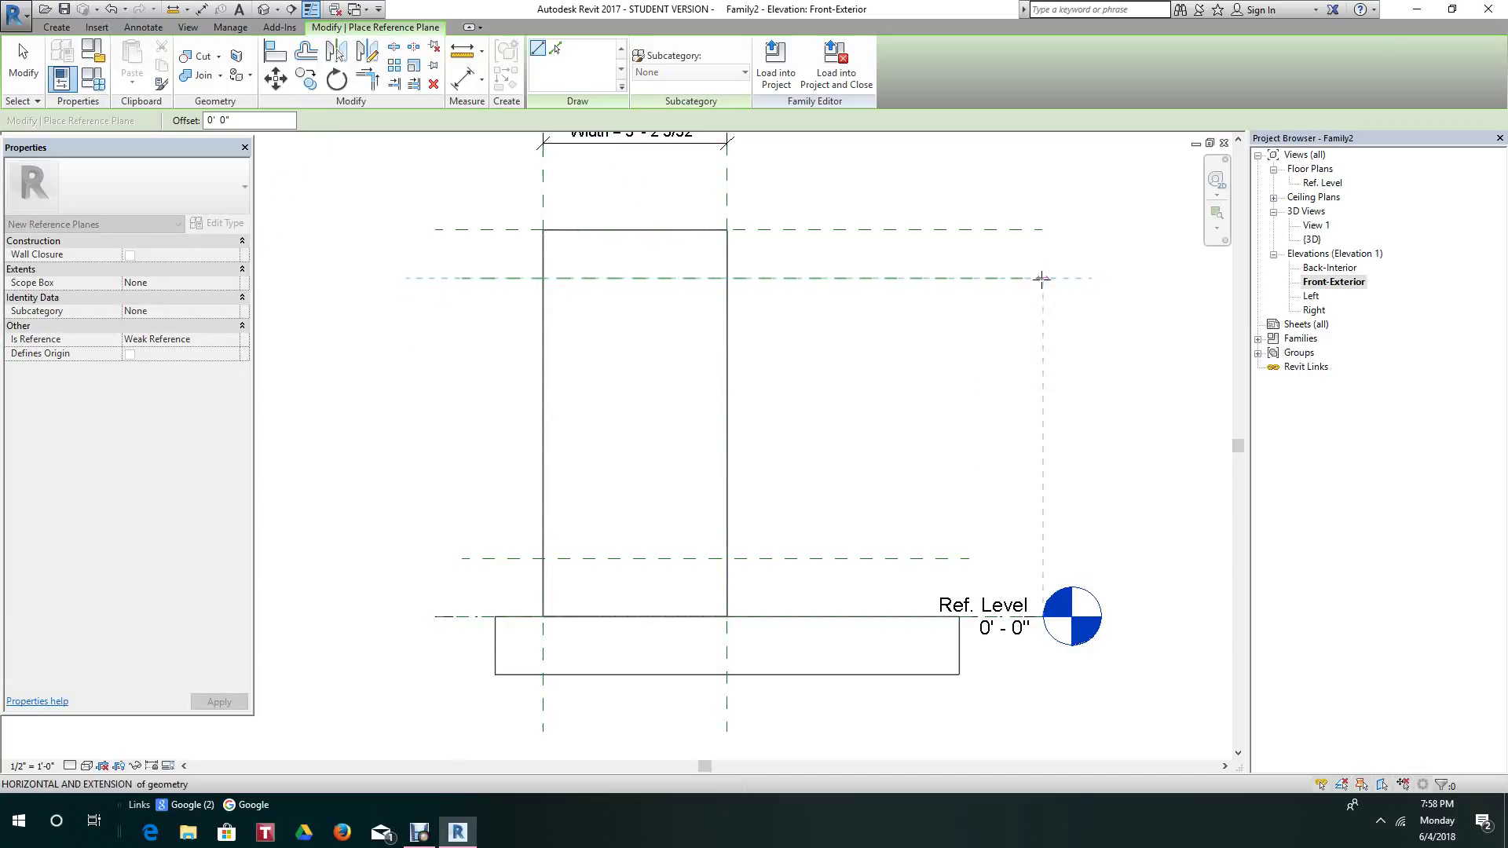
pyautogui.click(1045, 278)
pyautogui.rightClick(1045, 278)
pyautogui.click(1062, 288)
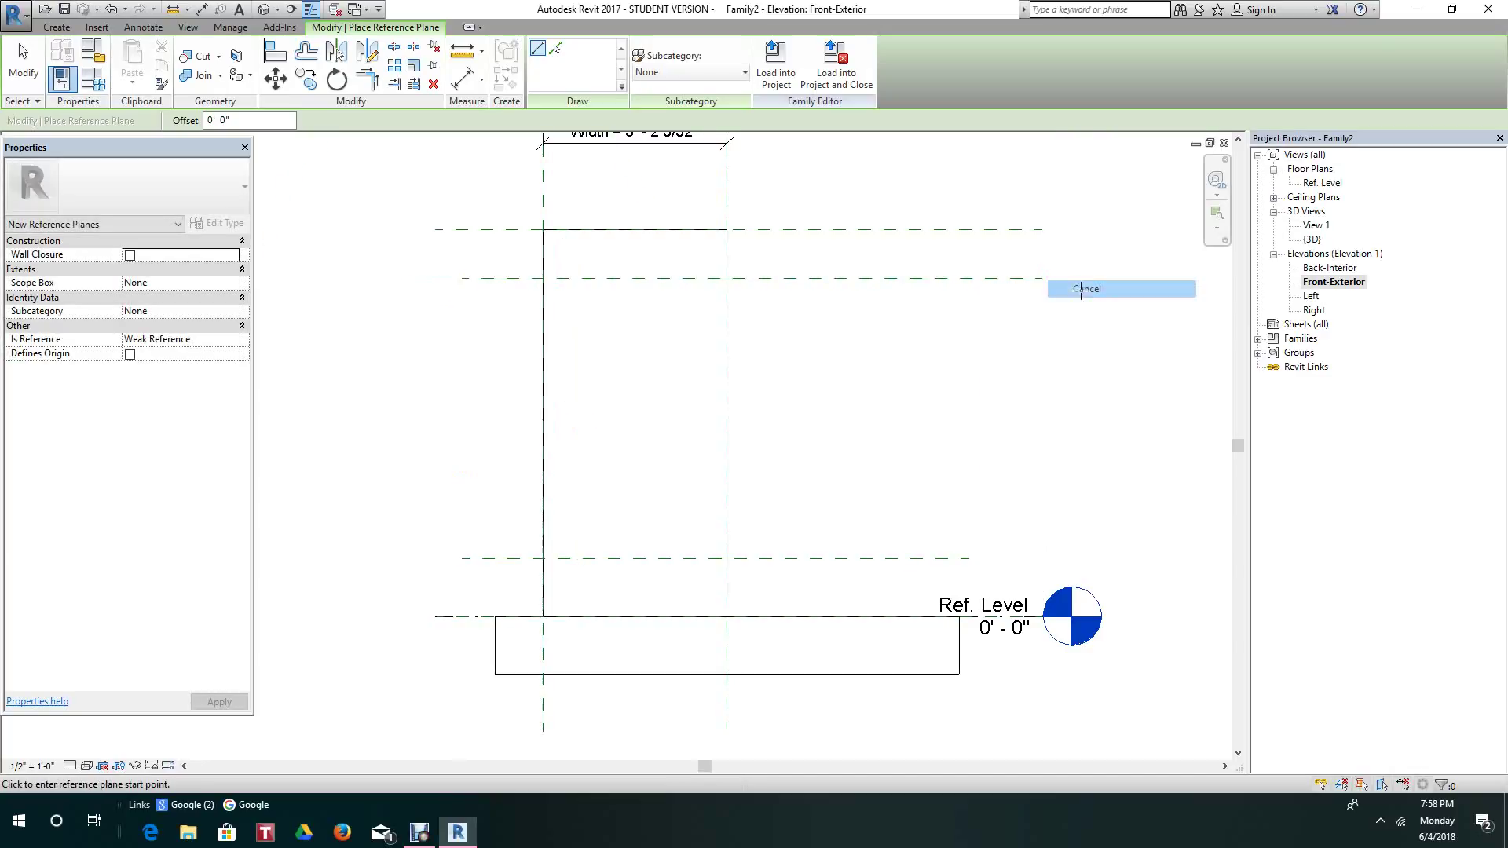
# - Draw a third horizontal reference plane between the other two, about 2'-7" above the lower one
pyautogui.scroll(-1, 484, 421)
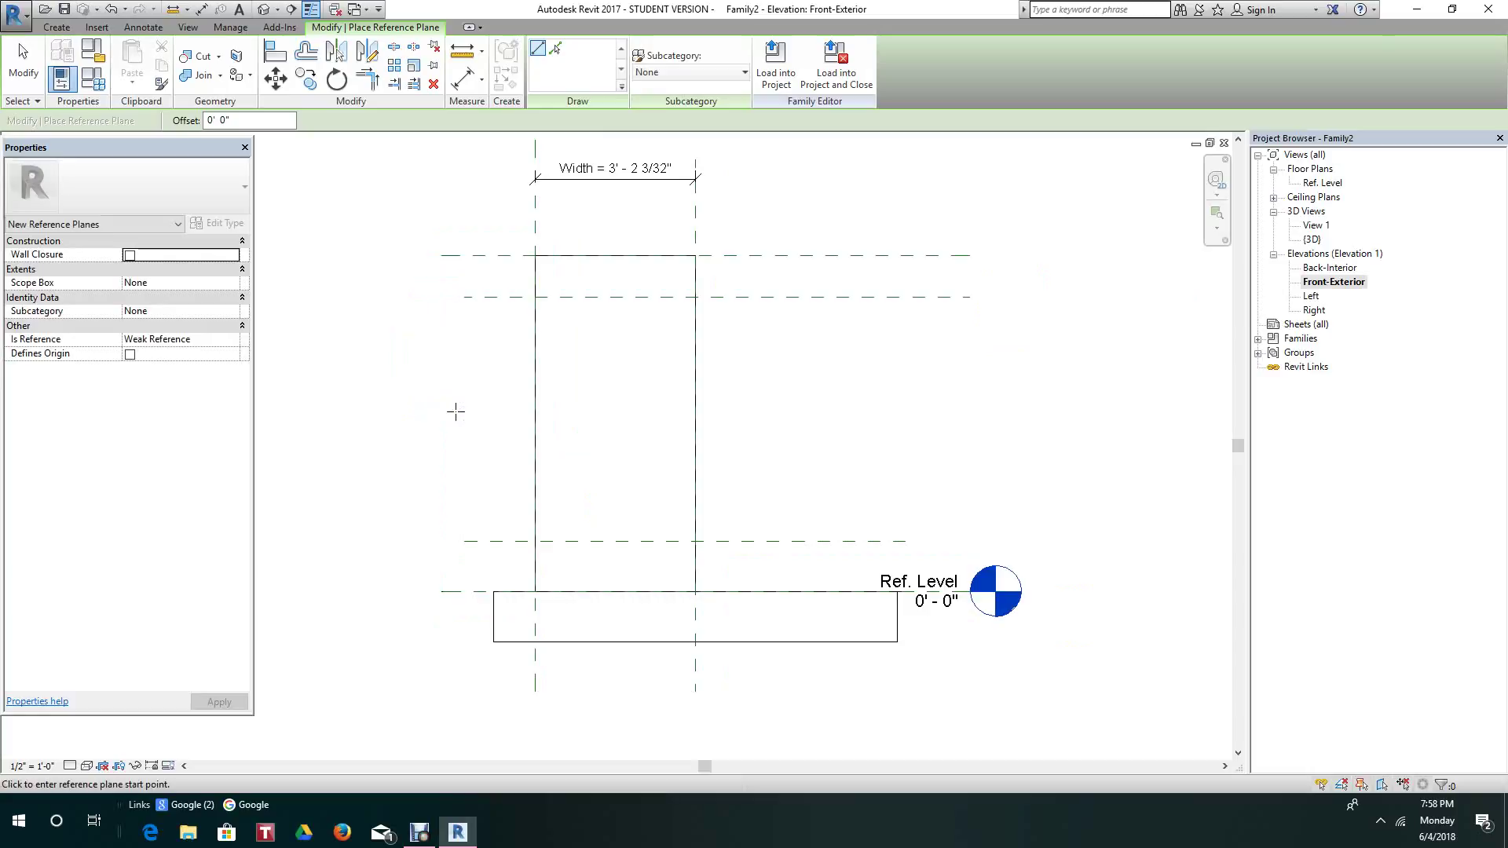
pyautogui.click(446, 410)
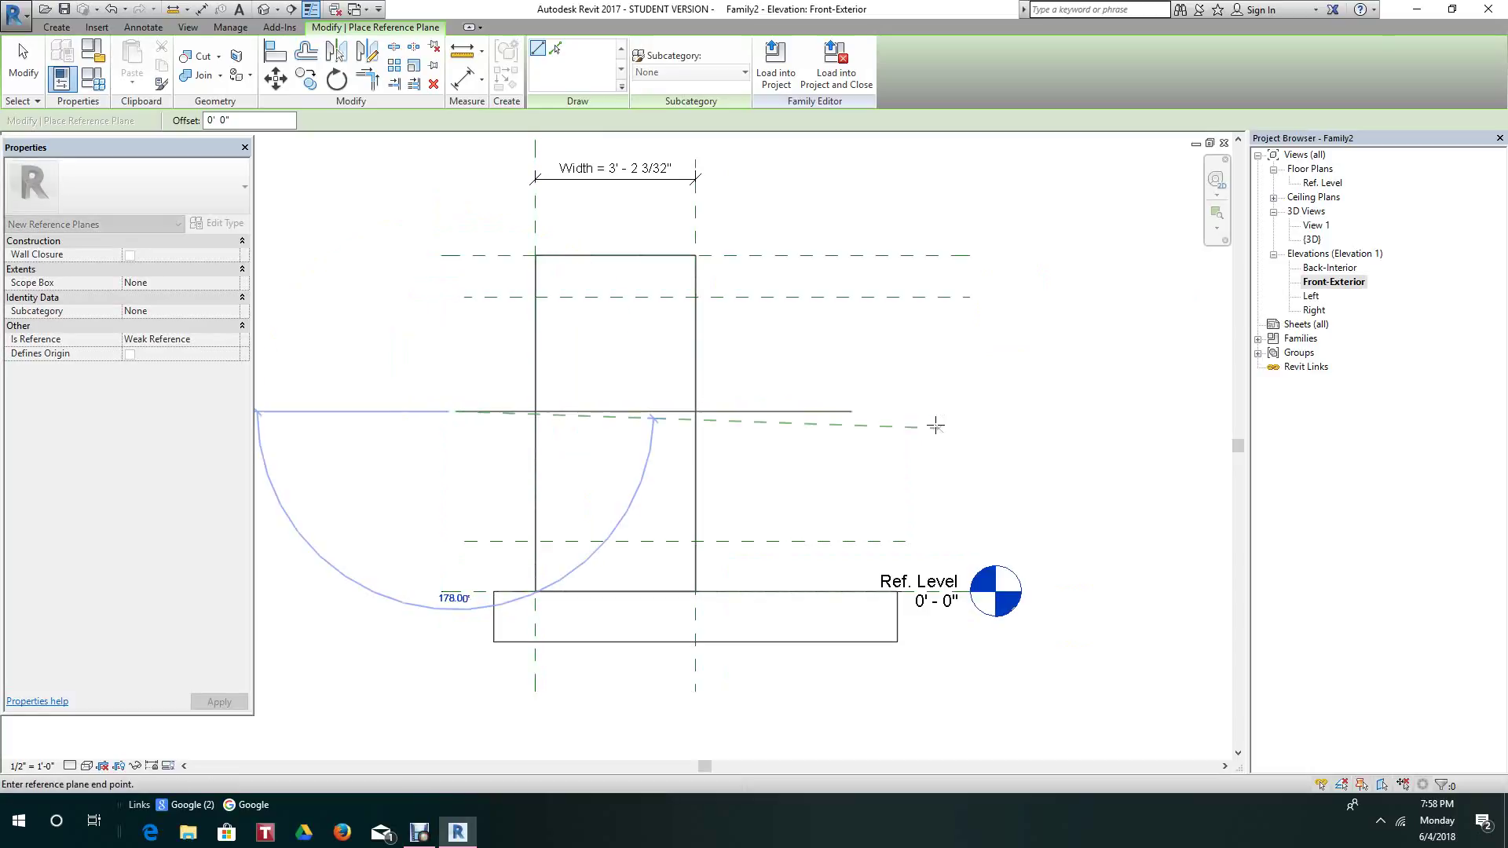
pyautogui.click(907, 411)
pyautogui.rightClick(905, 410)
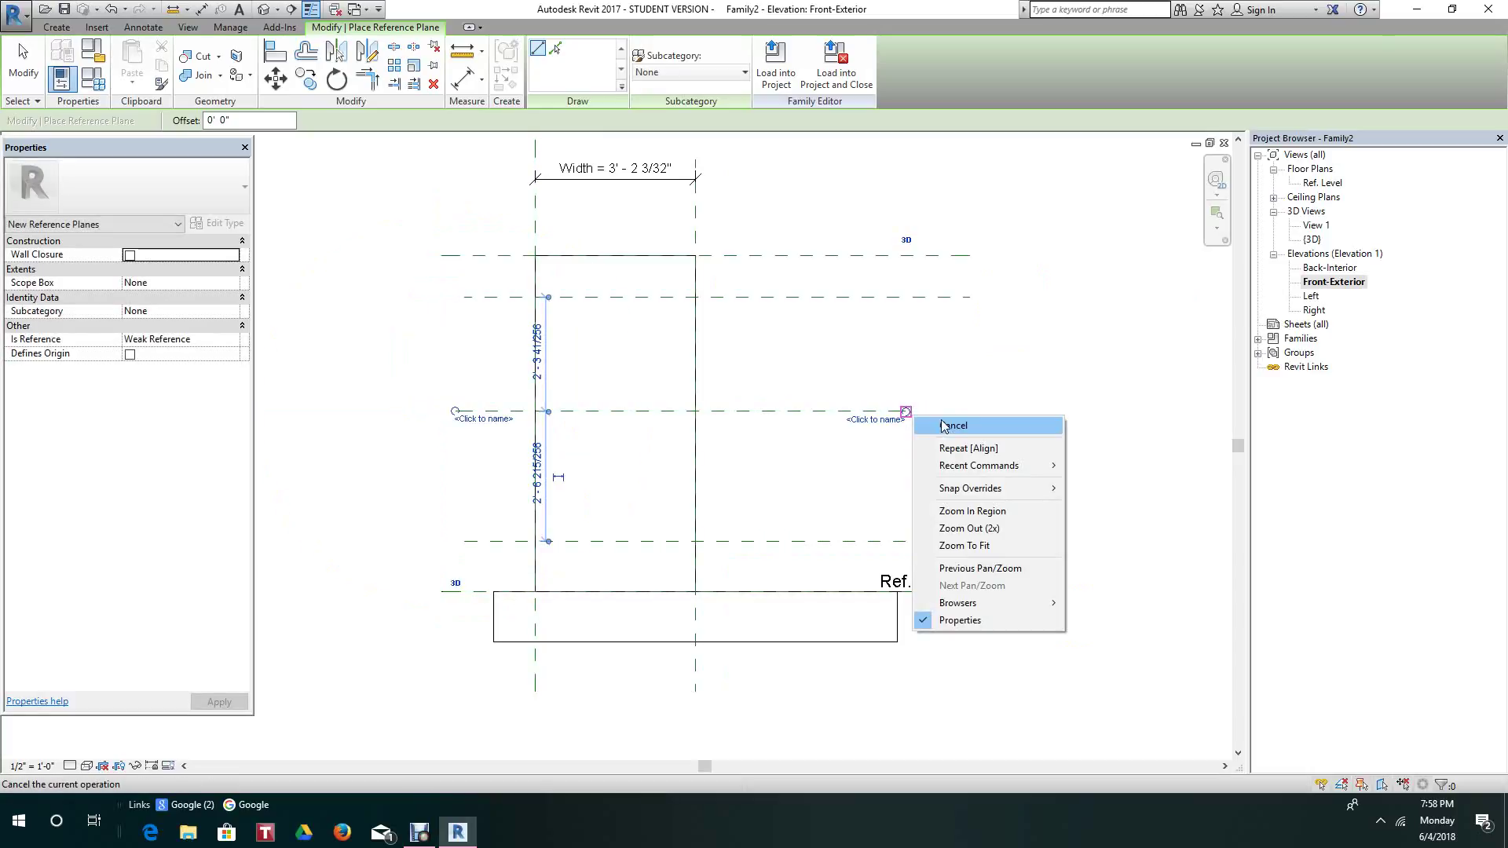
pyautogui.click(920, 422)
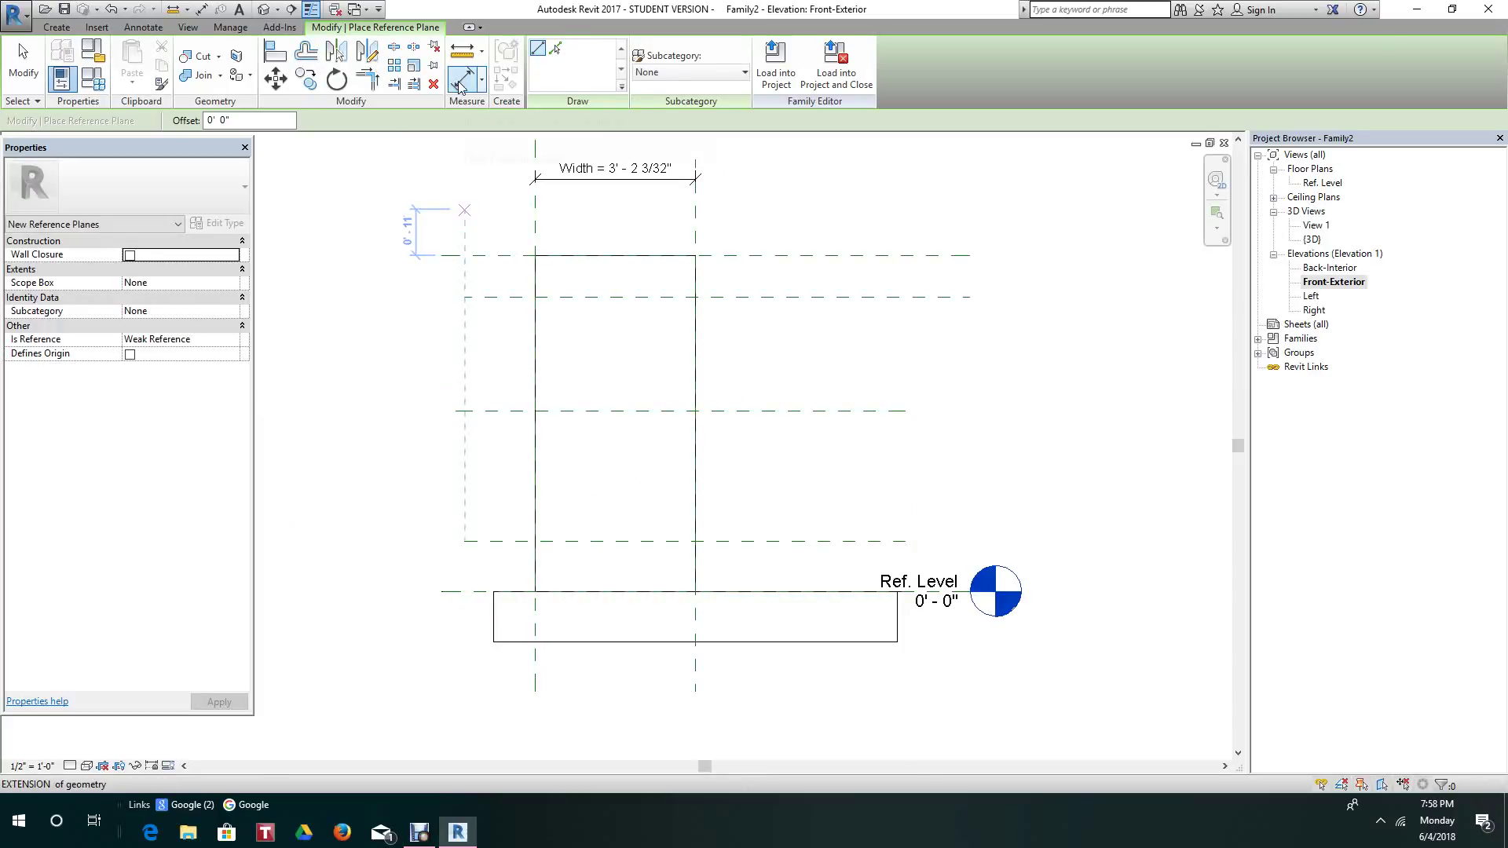
# - Add a continuous aligned dimension through the lower, middle and upper horizontal reference planes beside the door and make its segments equal
pyautogui.press('d')
pyautogui.press('i')
pyautogui.click(501, 540)
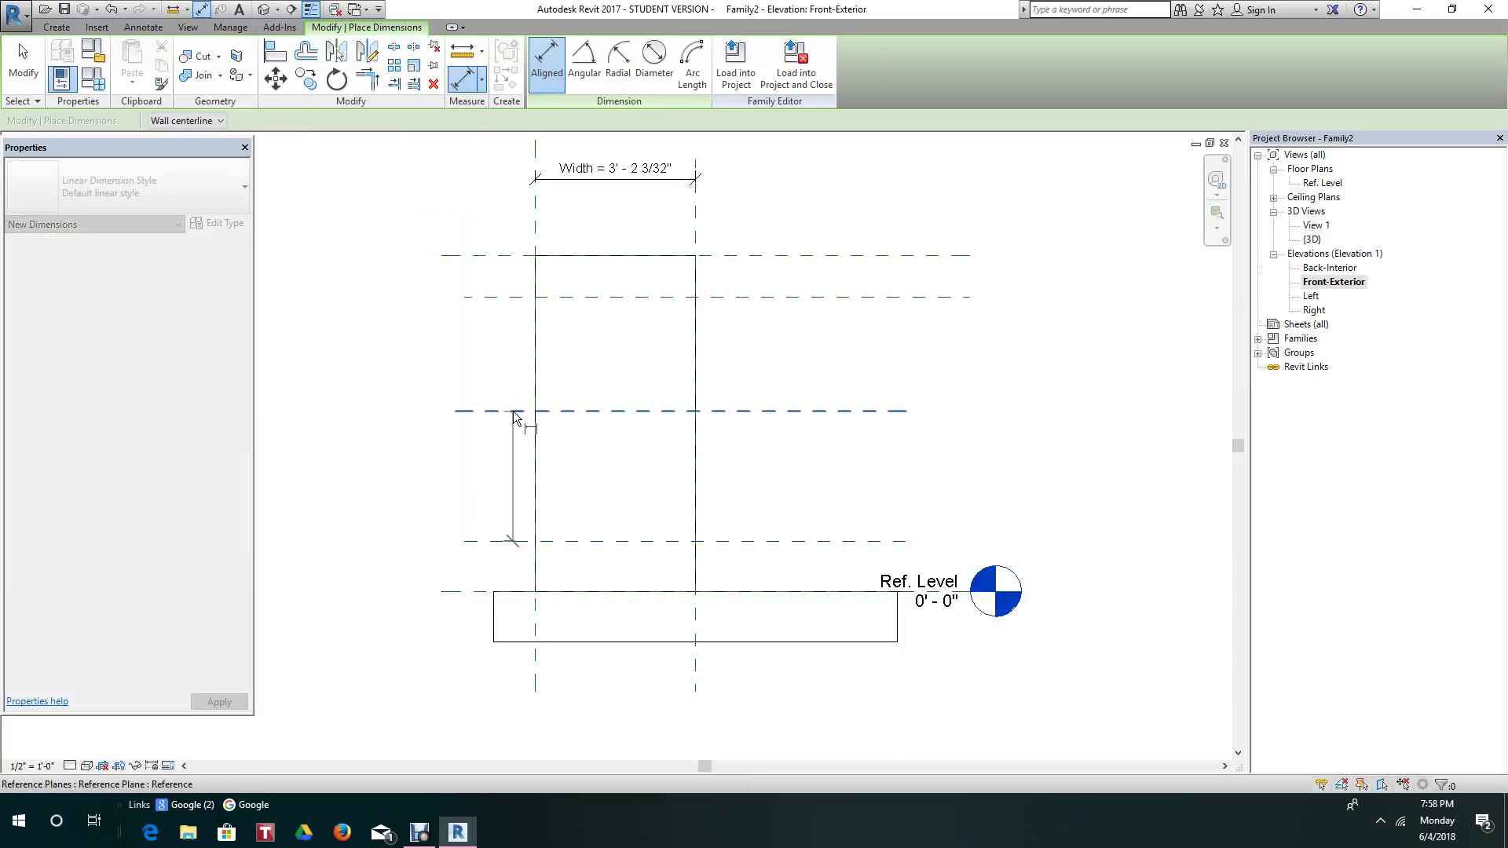
pyautogui.click(513, 412)
pyautogui.click(501, 297)
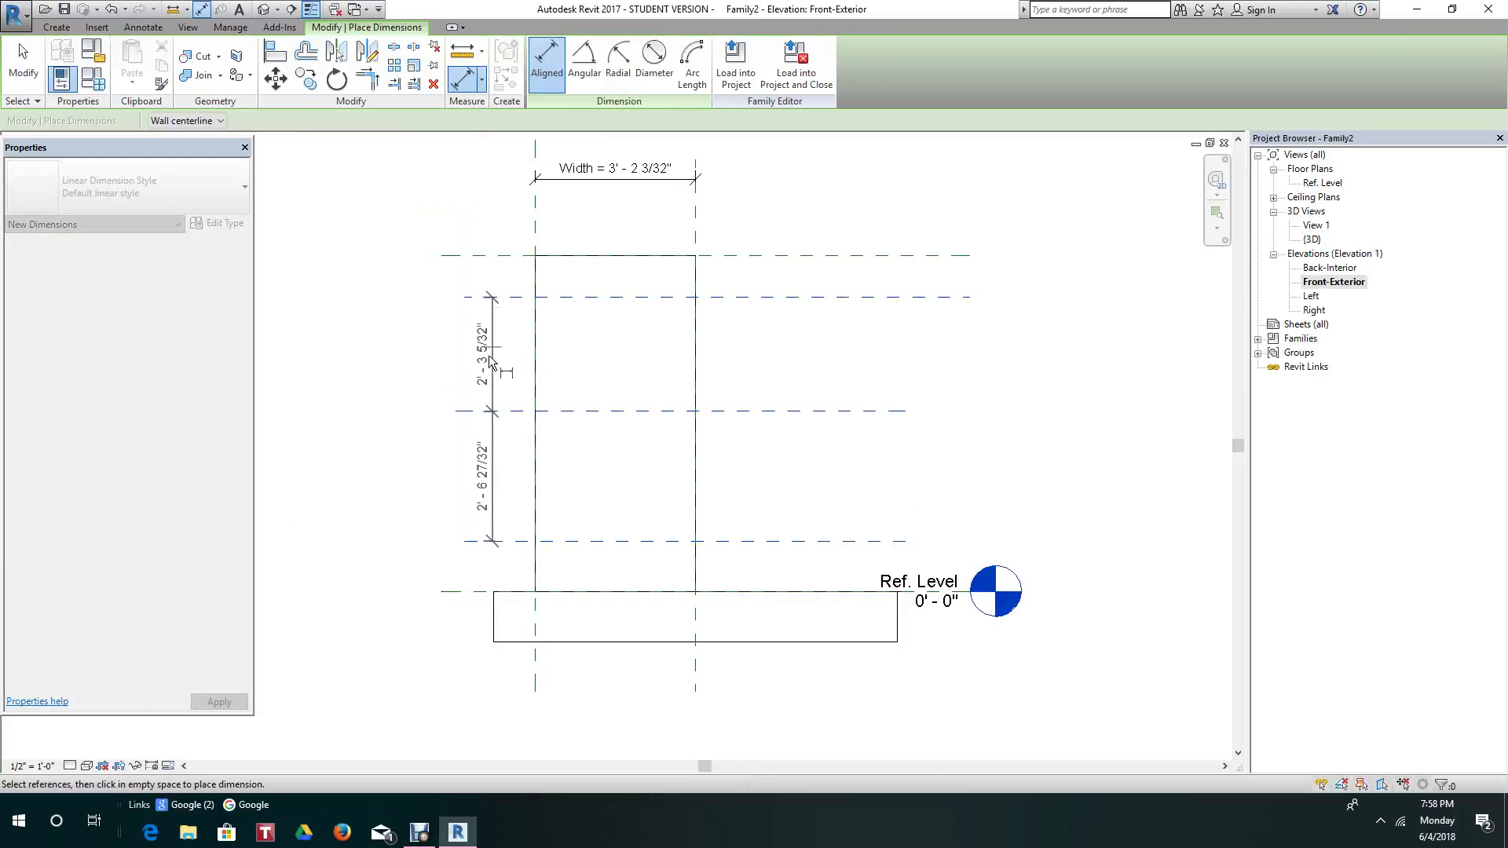
pyautogui.click(414, 393)
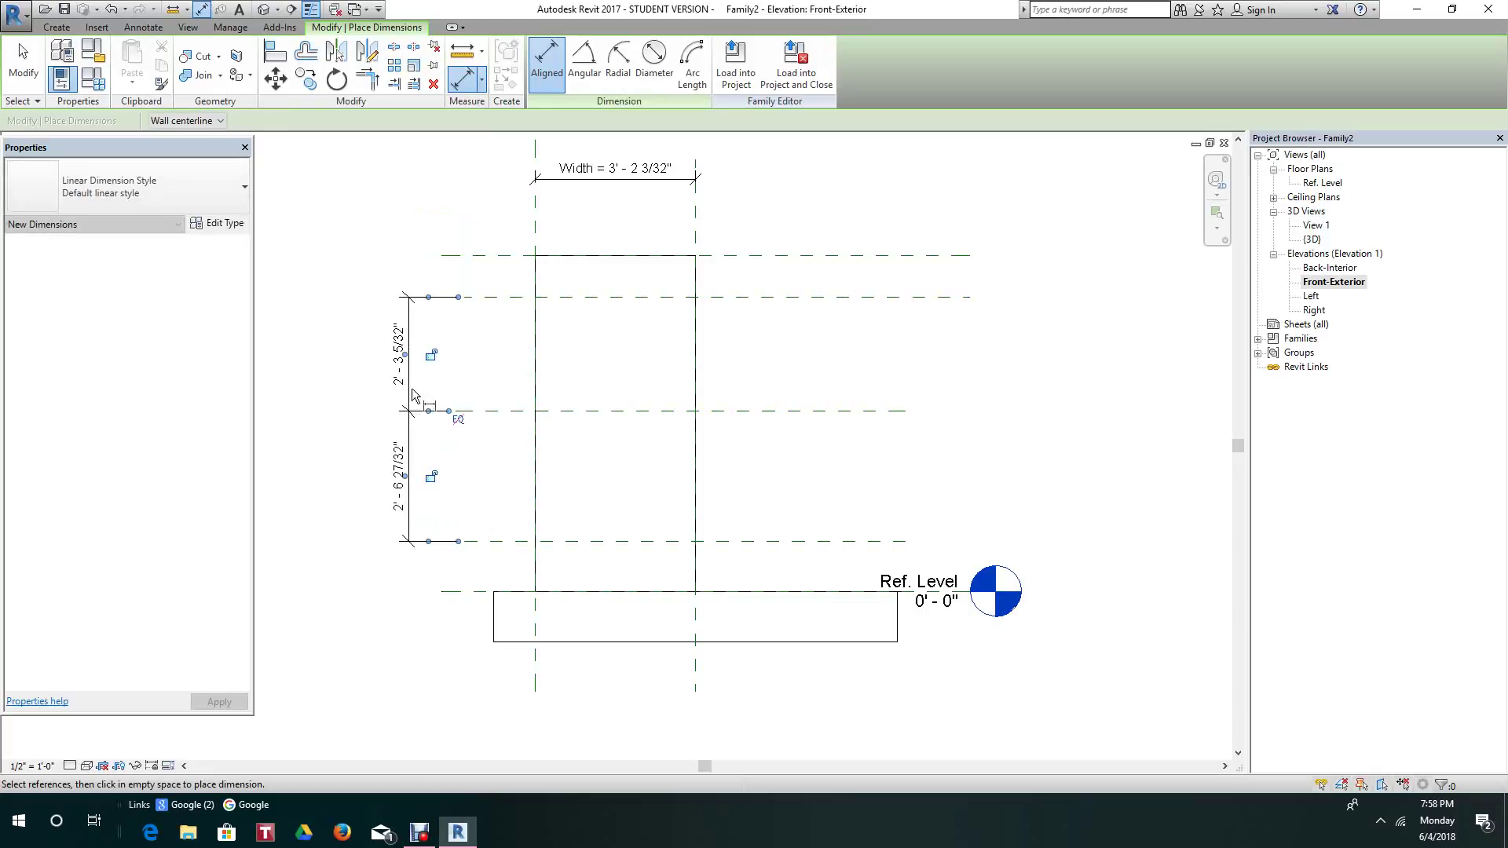
pyautogui.click(459, 419)
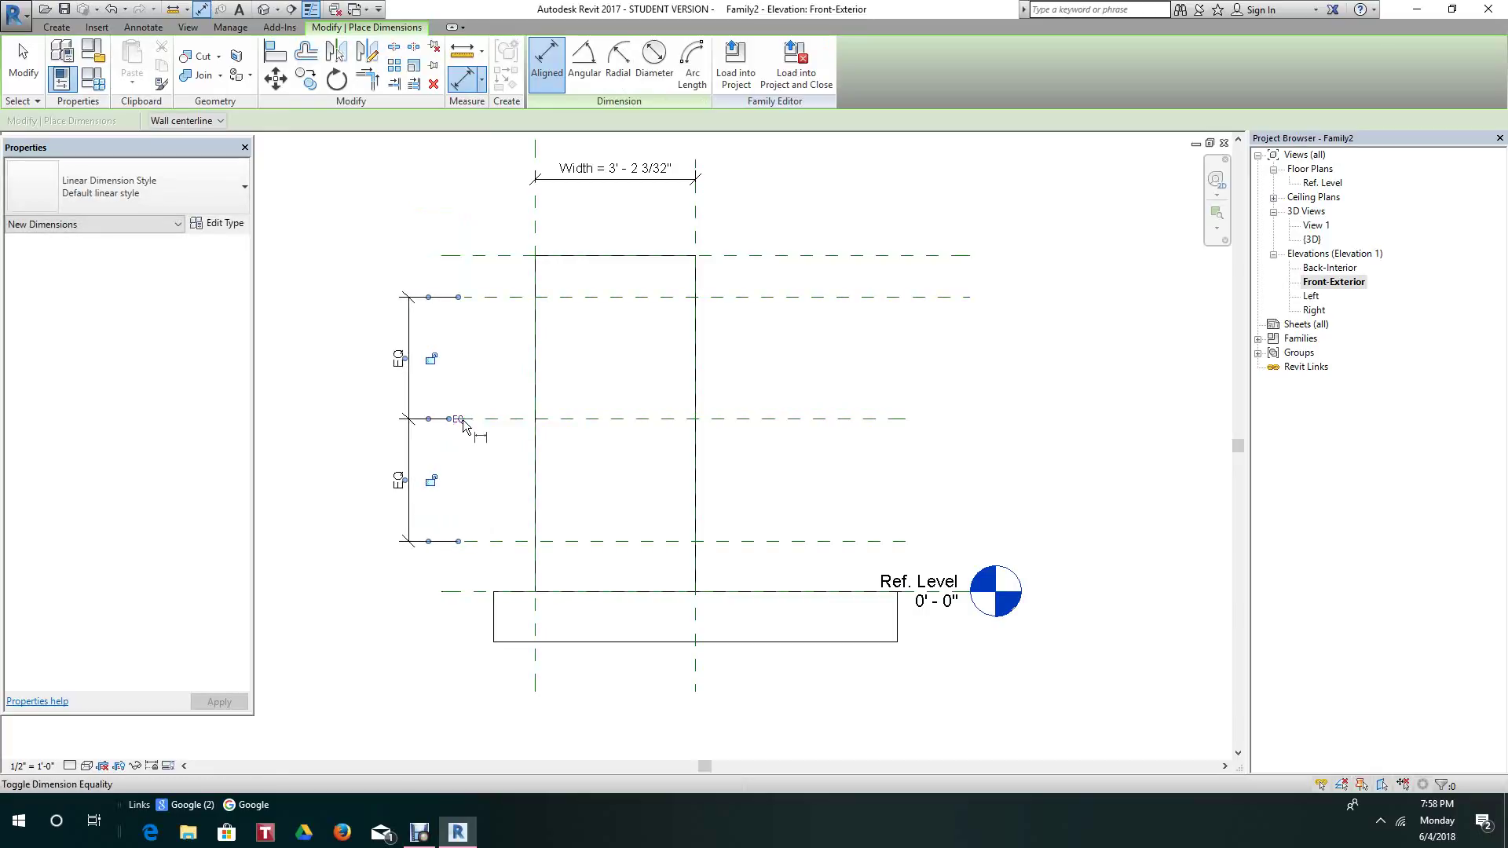
pyautogui.rightClick(325, 422)
pyautogui.click(331, 432)
pyautogui.scroll(-1, 431, 421)
pyautogui.scroll(1, 418, 393)
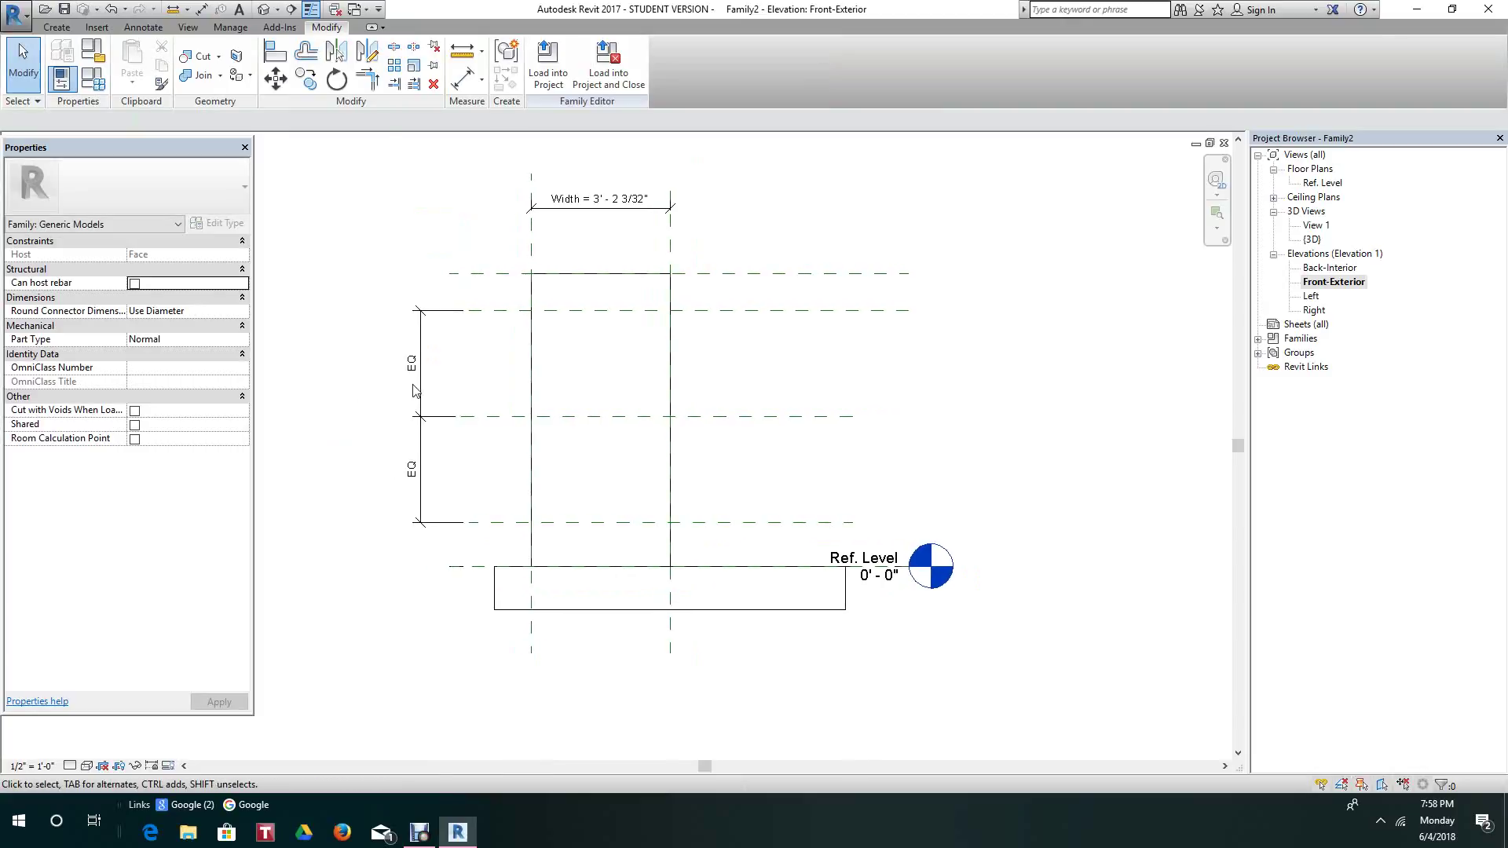
# - Add an overall aligned dimension between the upper and lower horizontal reference planes, outside the equal-segment dimension
pyautogui.scroll(1, 468, 330)
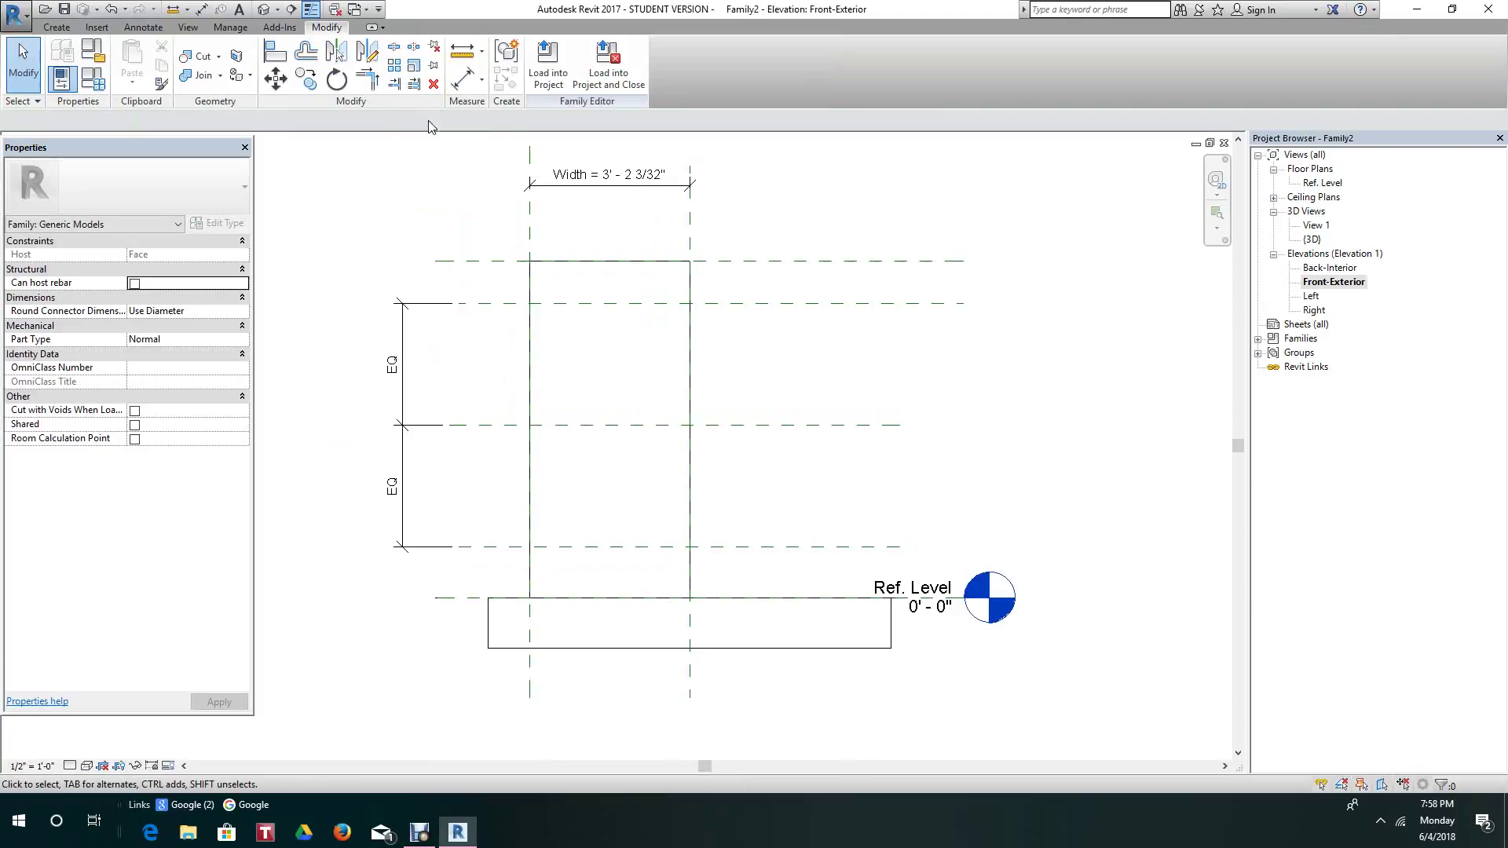
pyautogui.click(463, 79)
pyautogui.click(579, 304)
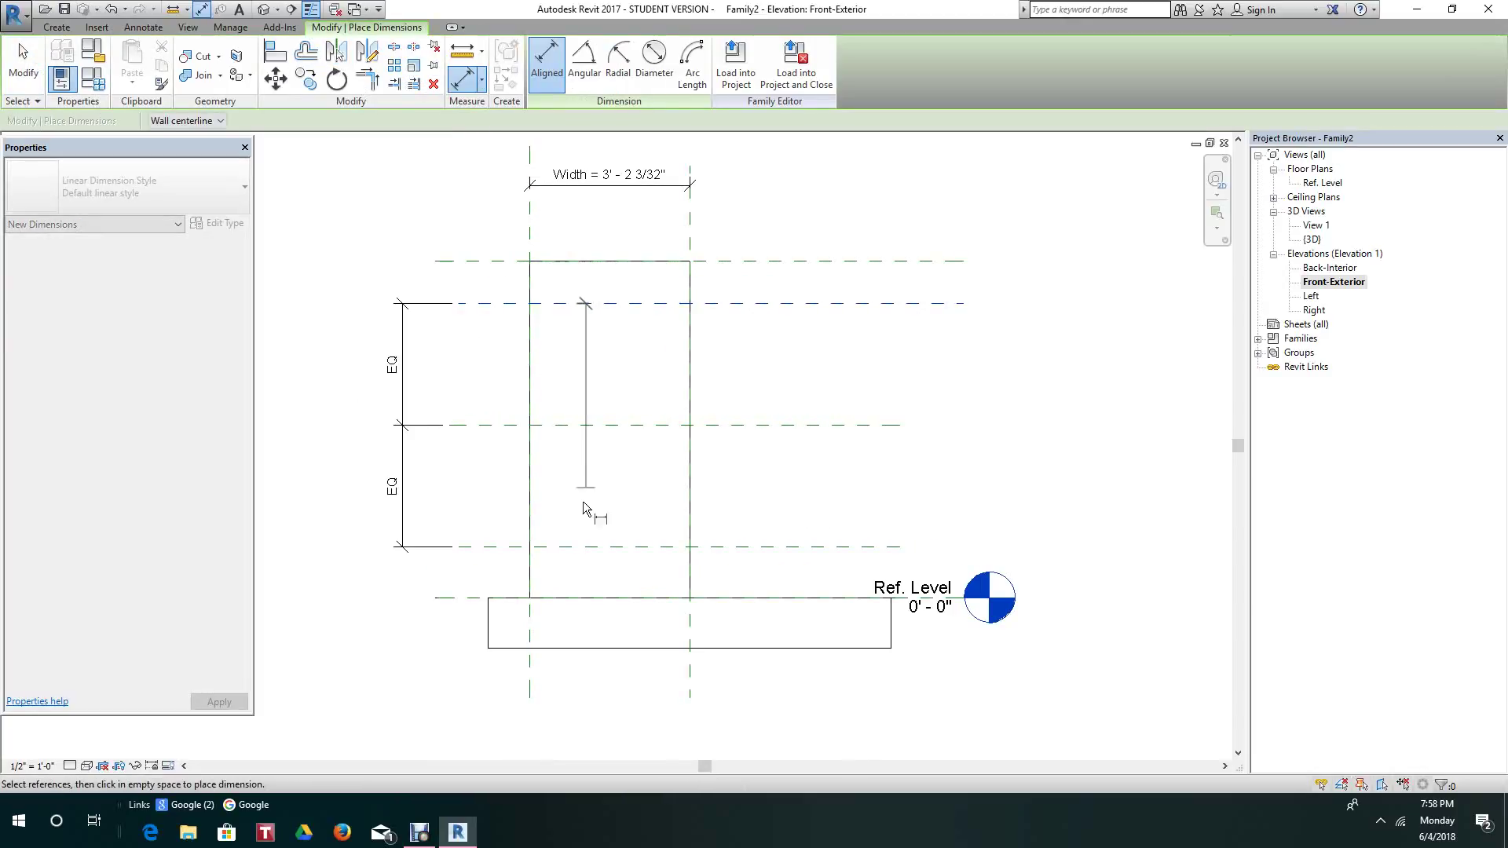
pyautogui.click(589, 547)
pyautogui.click(328, 600)
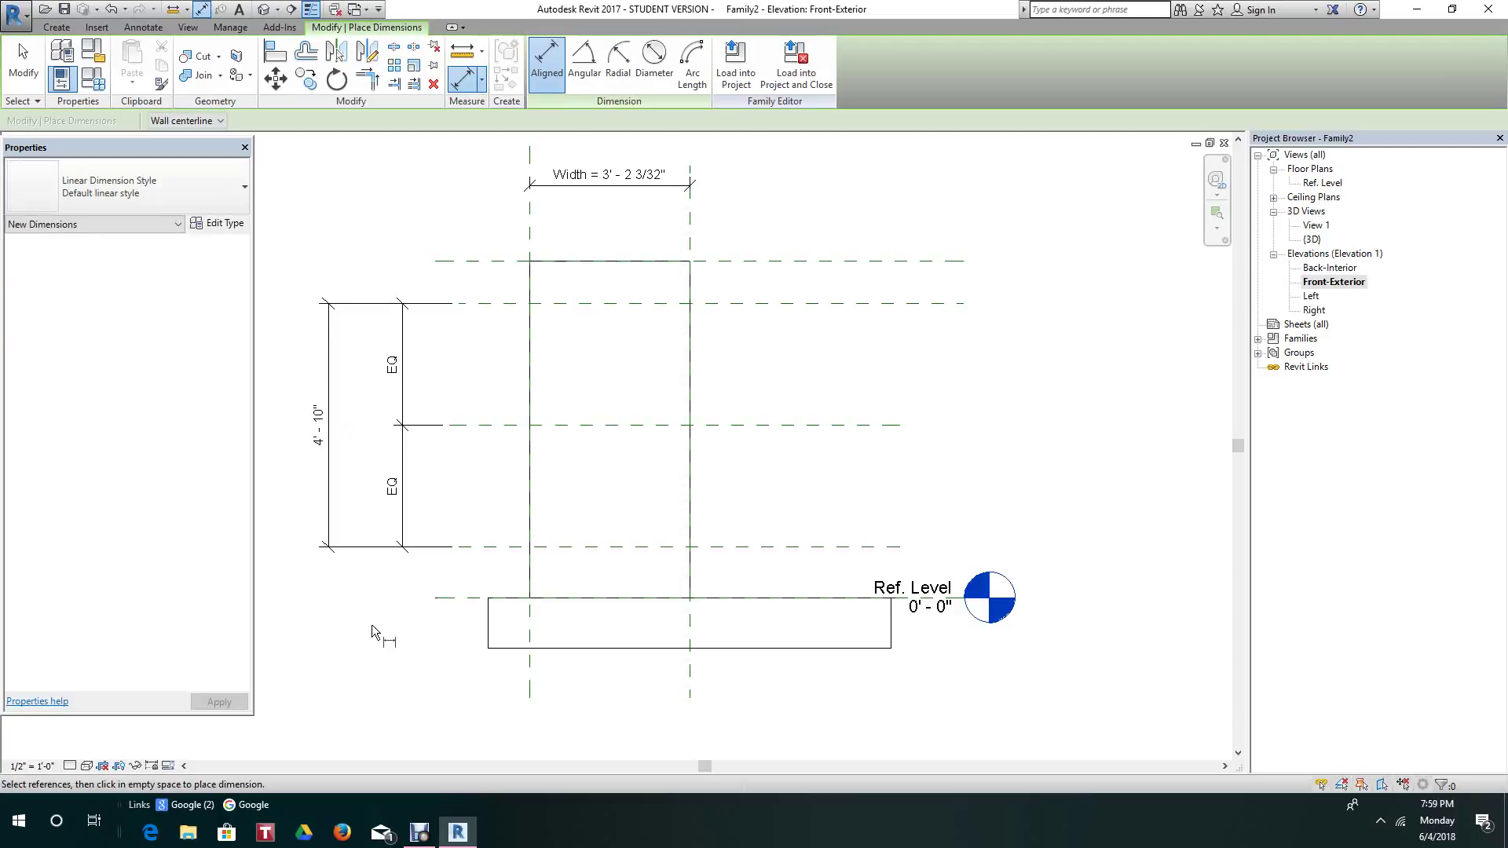
# - Add an aligned dimension between the lower horizontal reference plane and the Ref. Level, then end dimensioning
pyautogui.click(467, 551)
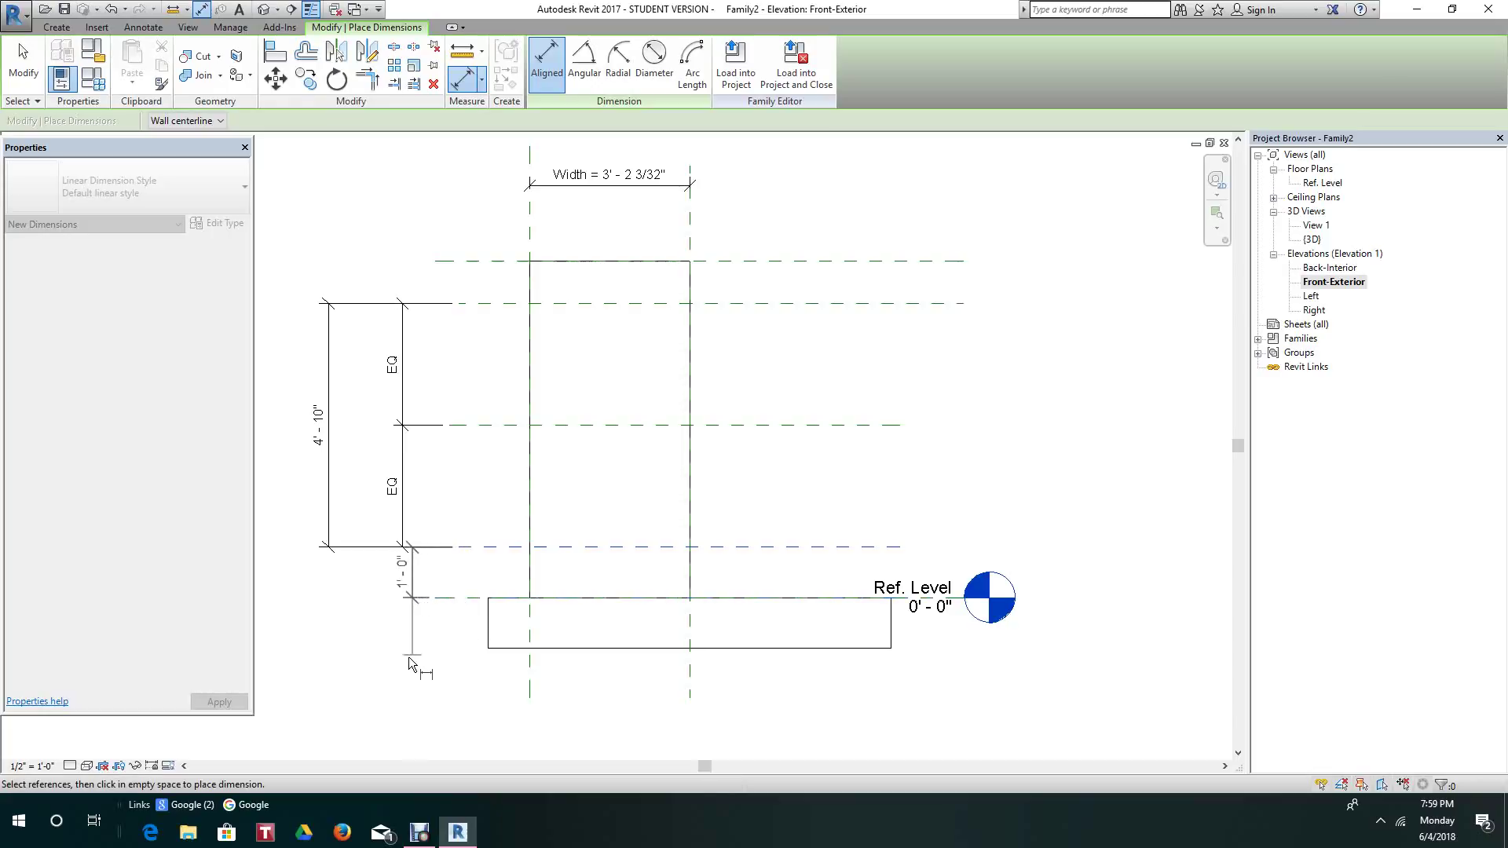
pyautogui.rightClick(361, 686)
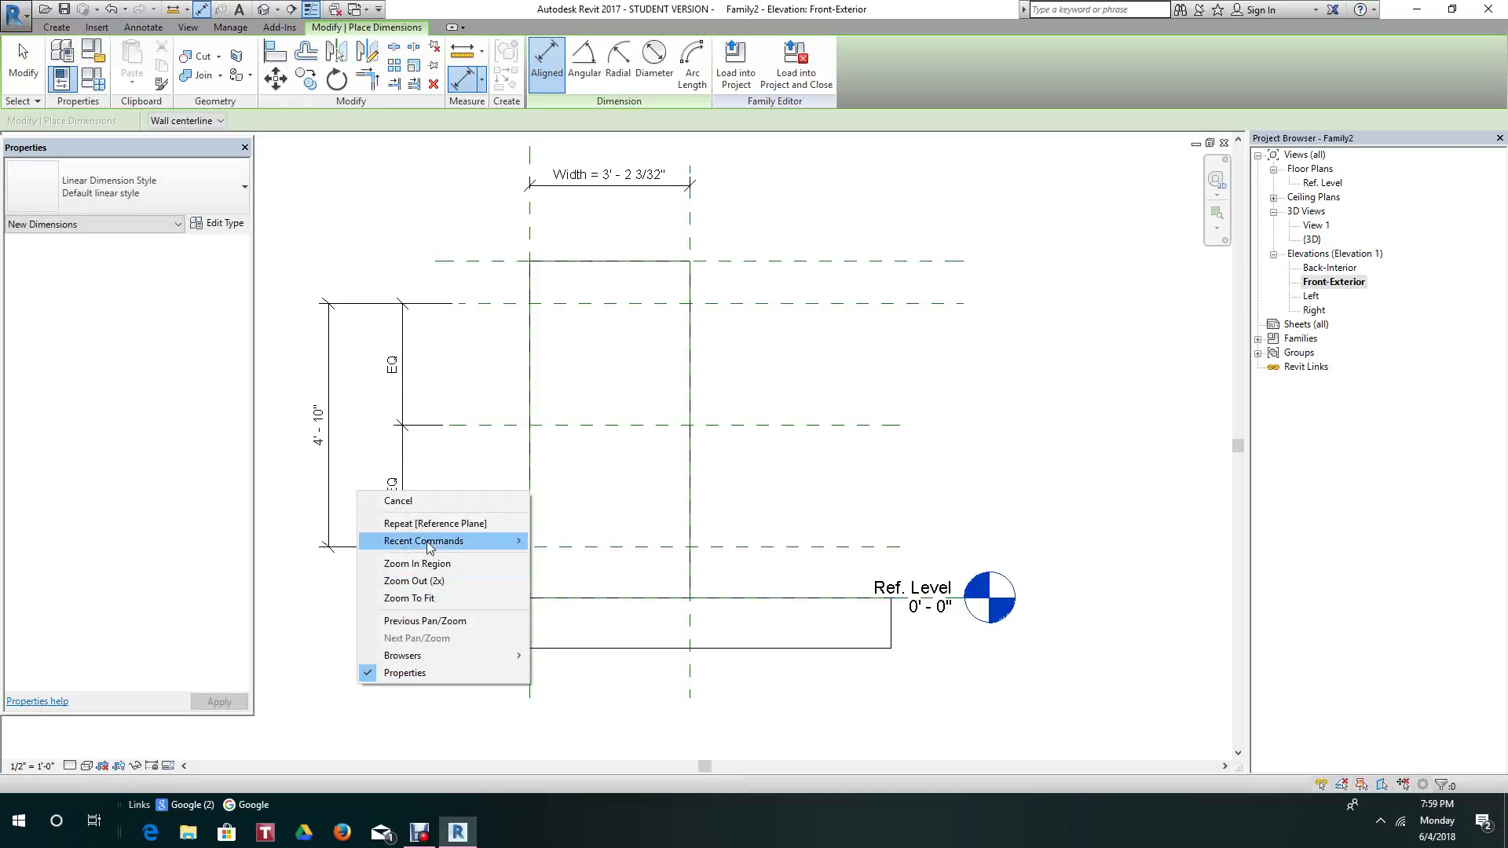
pyautogui.click(424, 501)
pyautogui.scroll(-1, 592, 513)
pyautogui.moveTo(592, 514); pyautogui.dragTo(591, 515, button='middle')
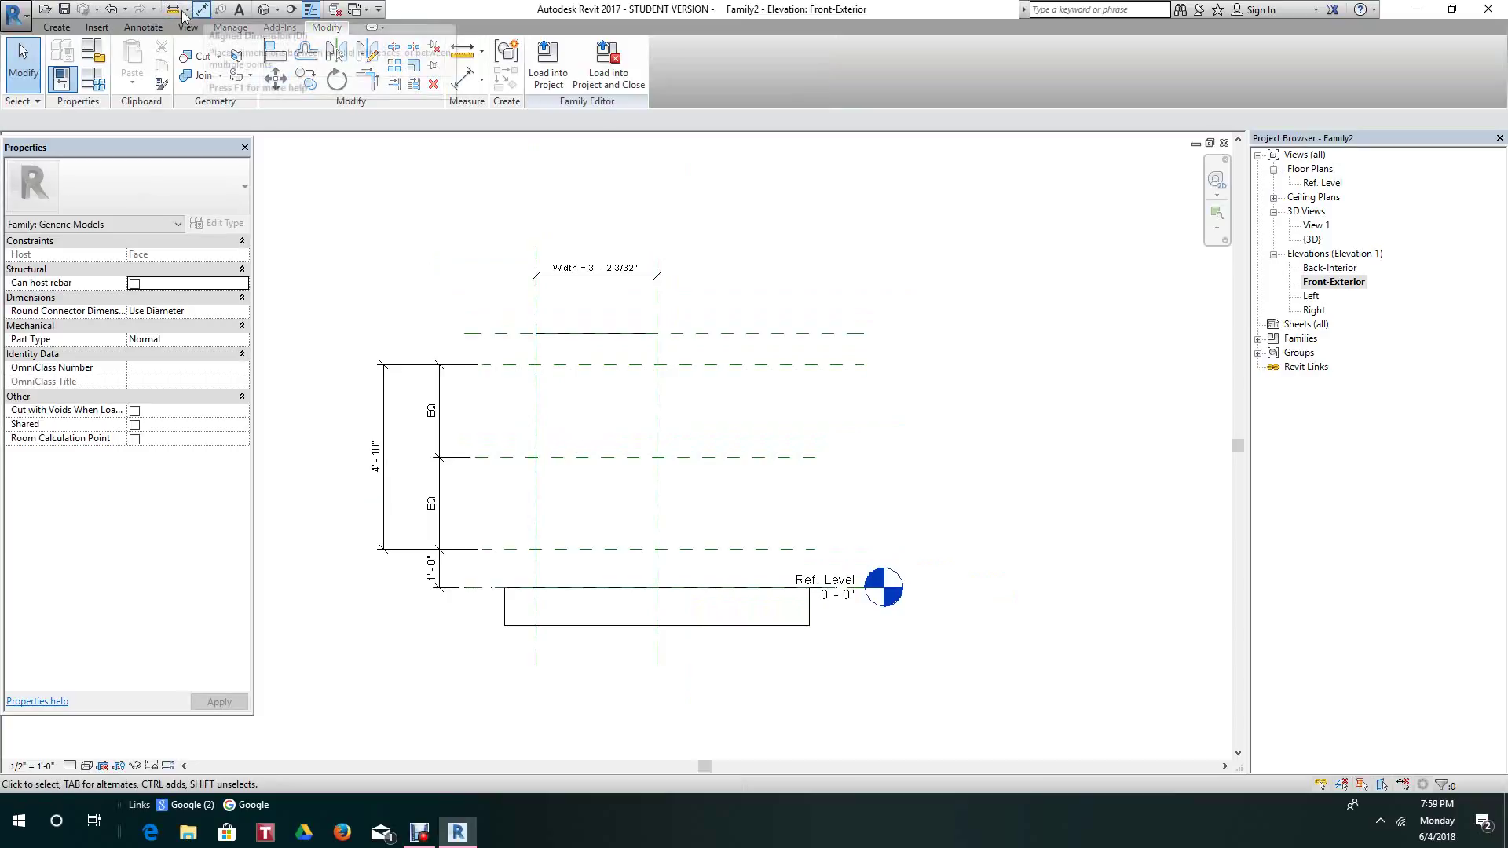
# - Draw a vertical reference plane down the middle of the door, about 1'-7" from its left edge
pyautogui.click(56, 26)
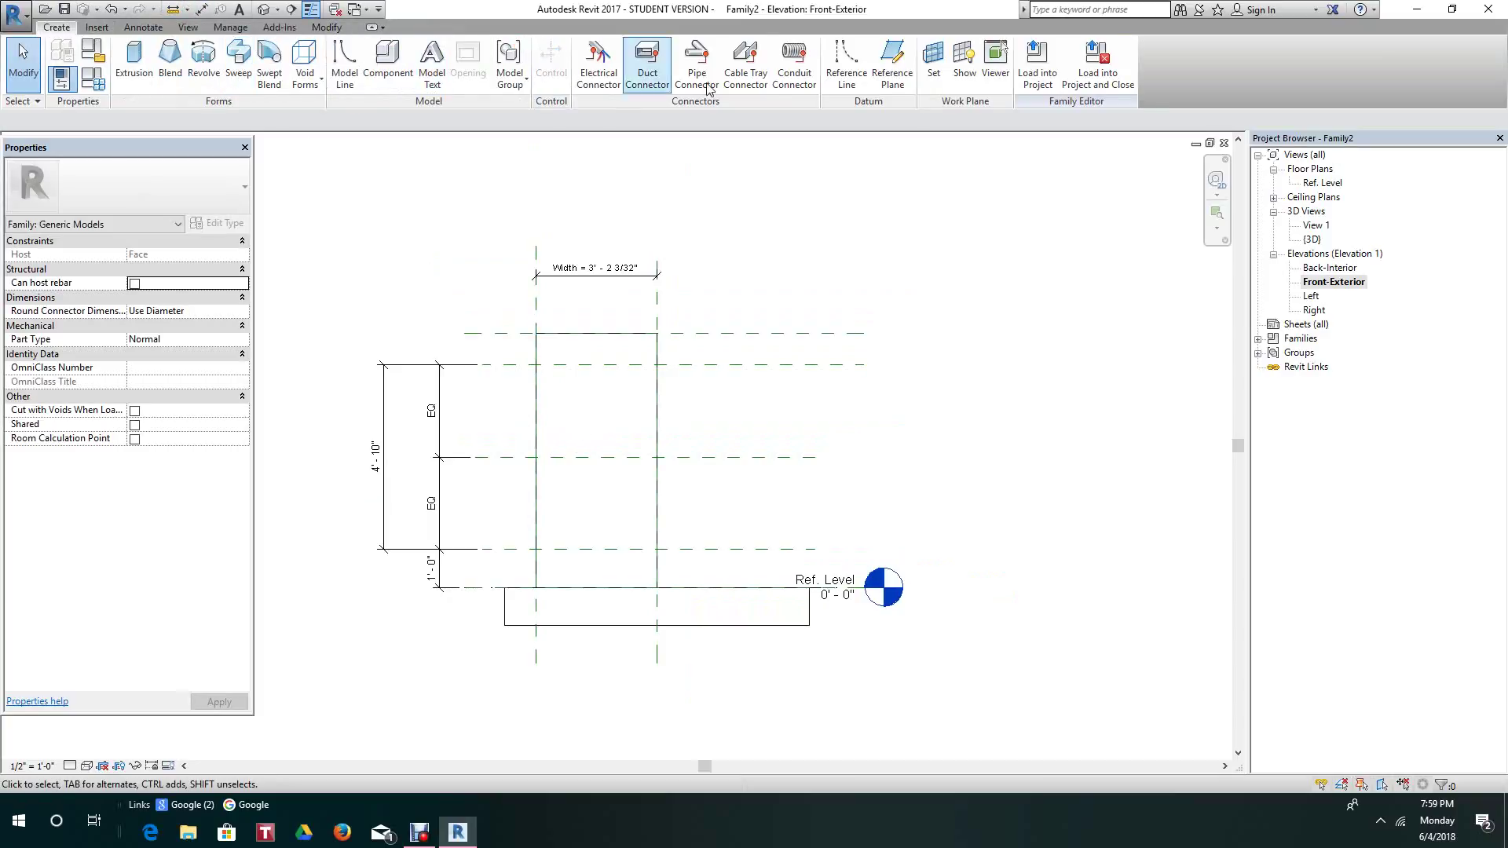
pyautogui.click(892, 64)
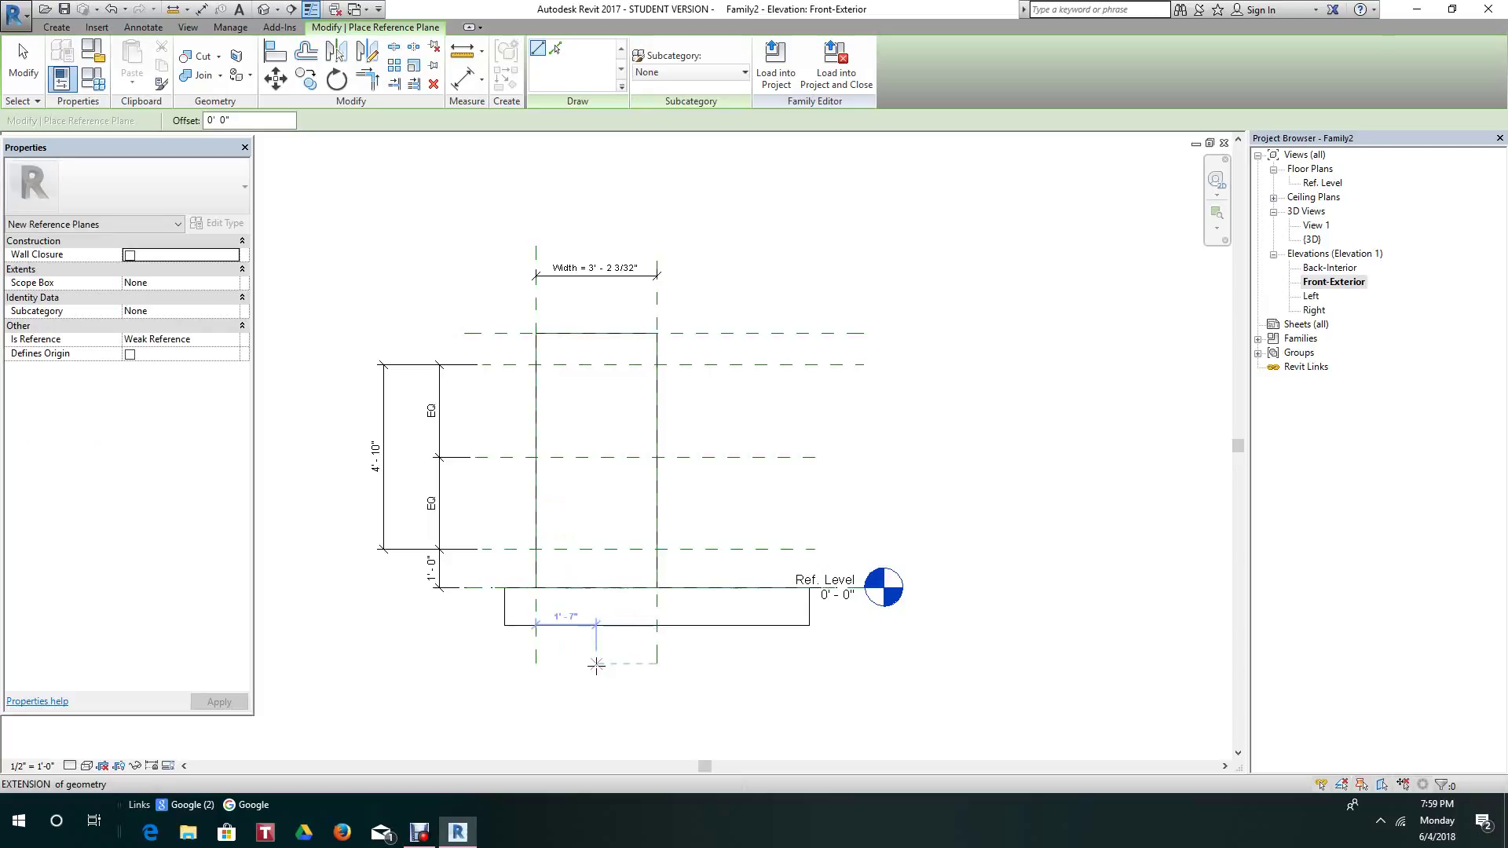
pyautogui.click(596, 302)
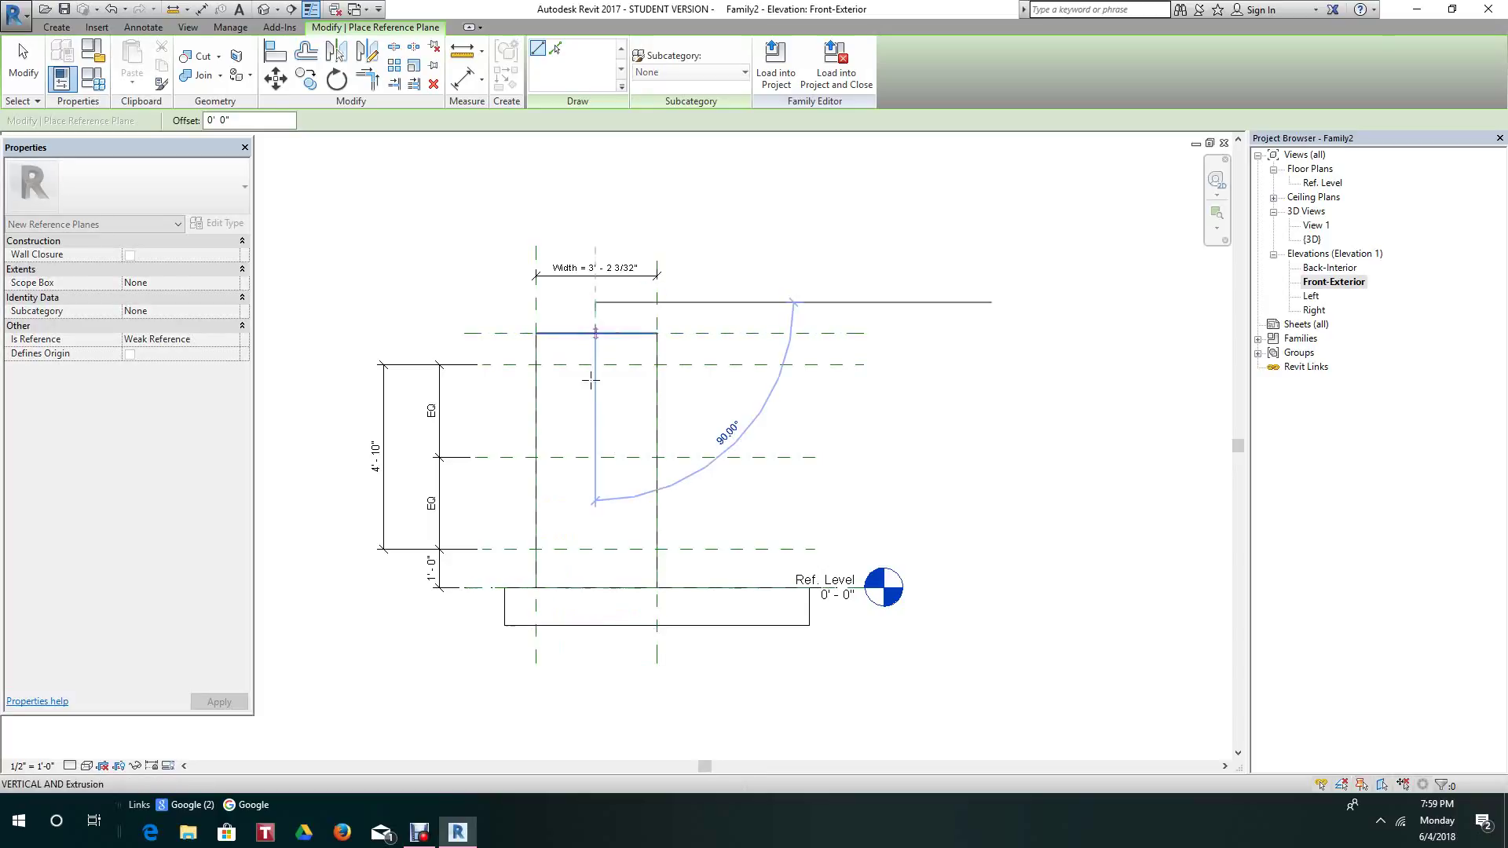
pyautogui.click(594, 692)
pyautogui.rightClick(594, 691)
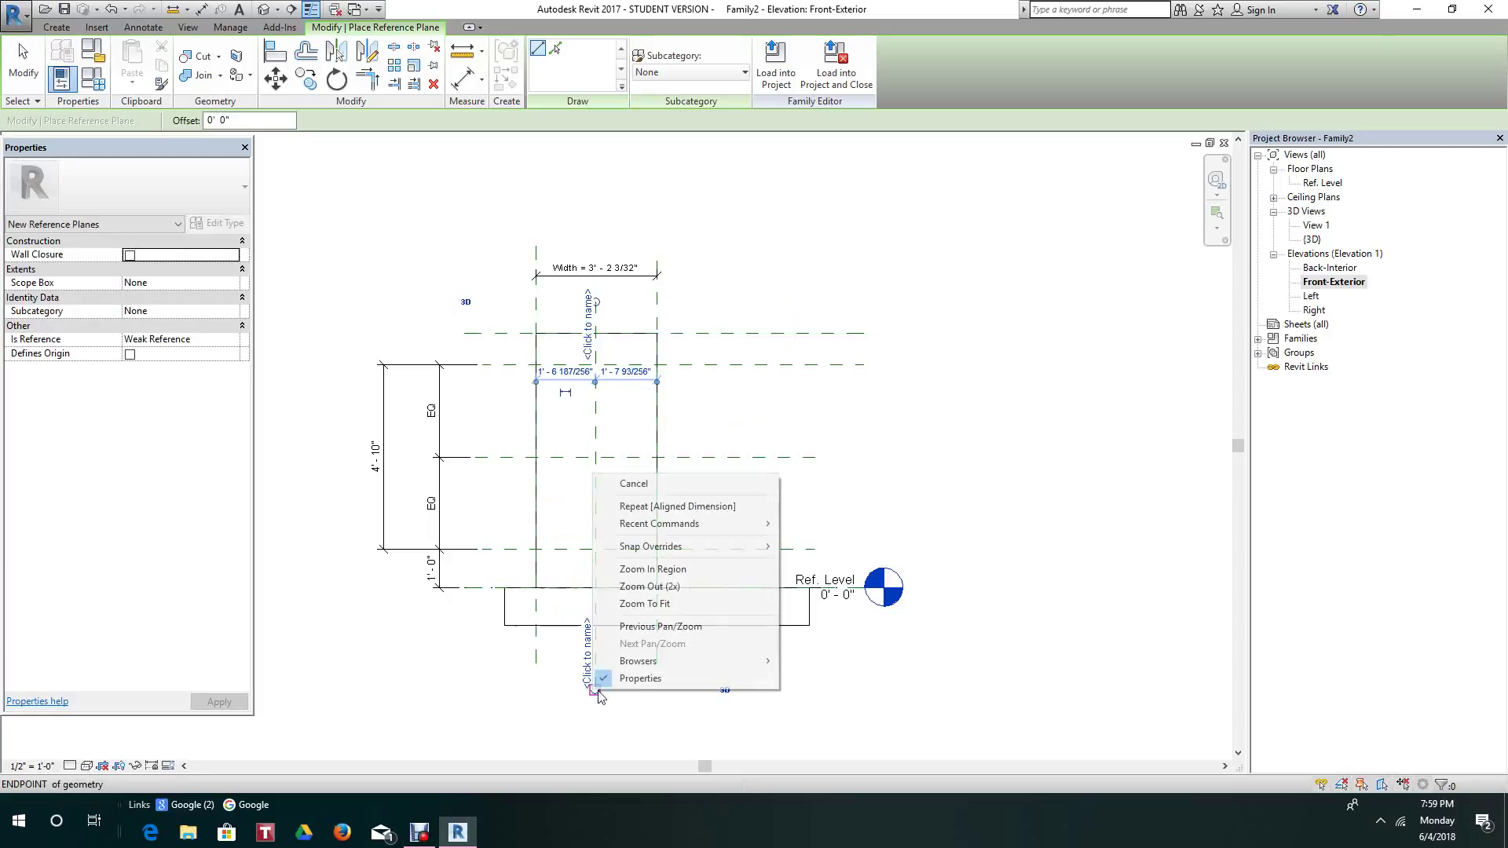
pyautogui.click(633, 484)
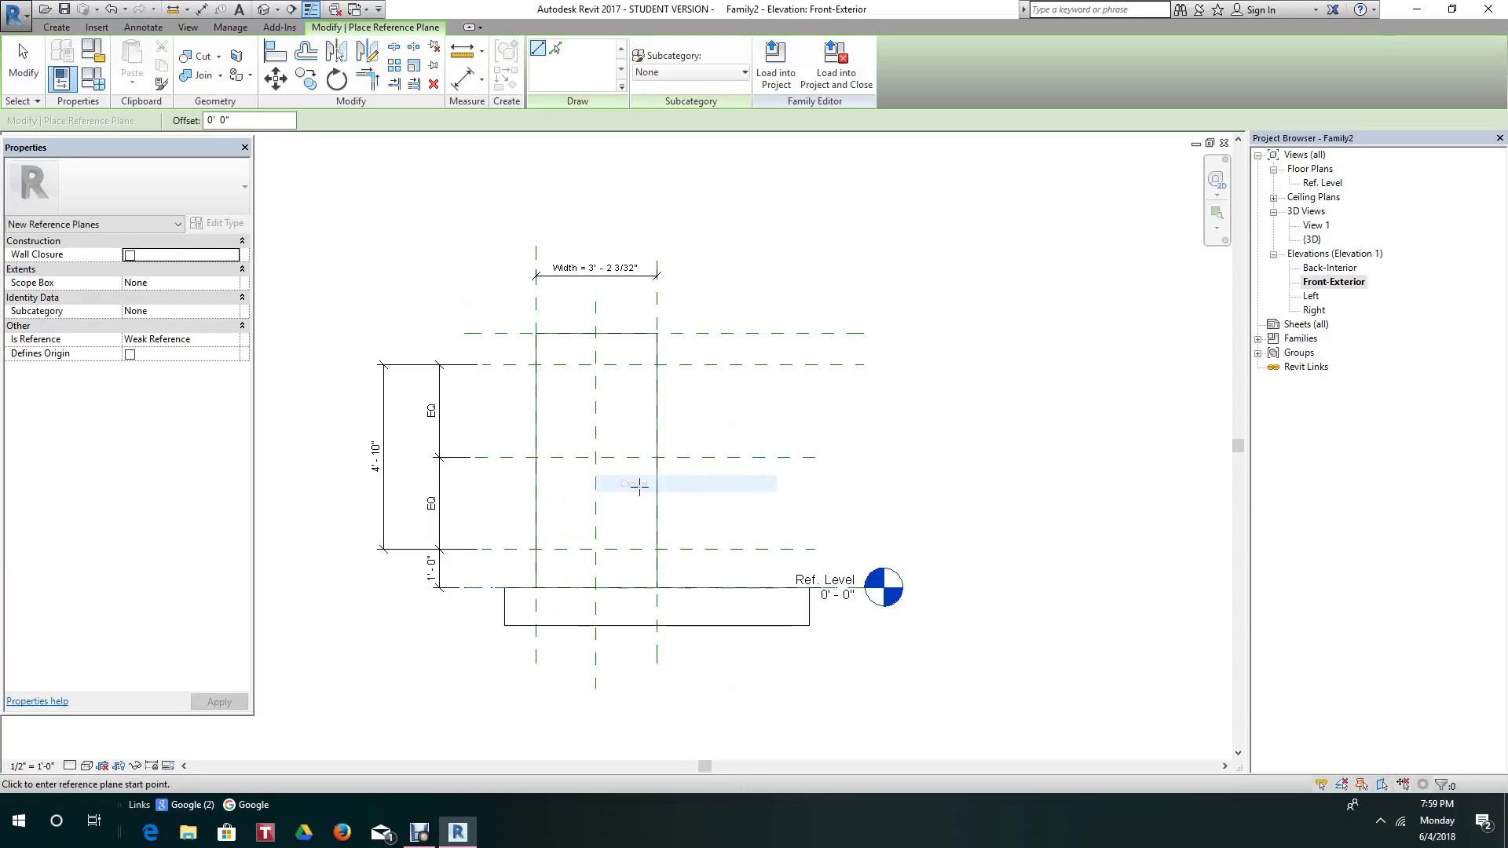
# - Draw a second vertical reference plane through the door, about 8" inside its left edge
pyautogui.click(561, 303)
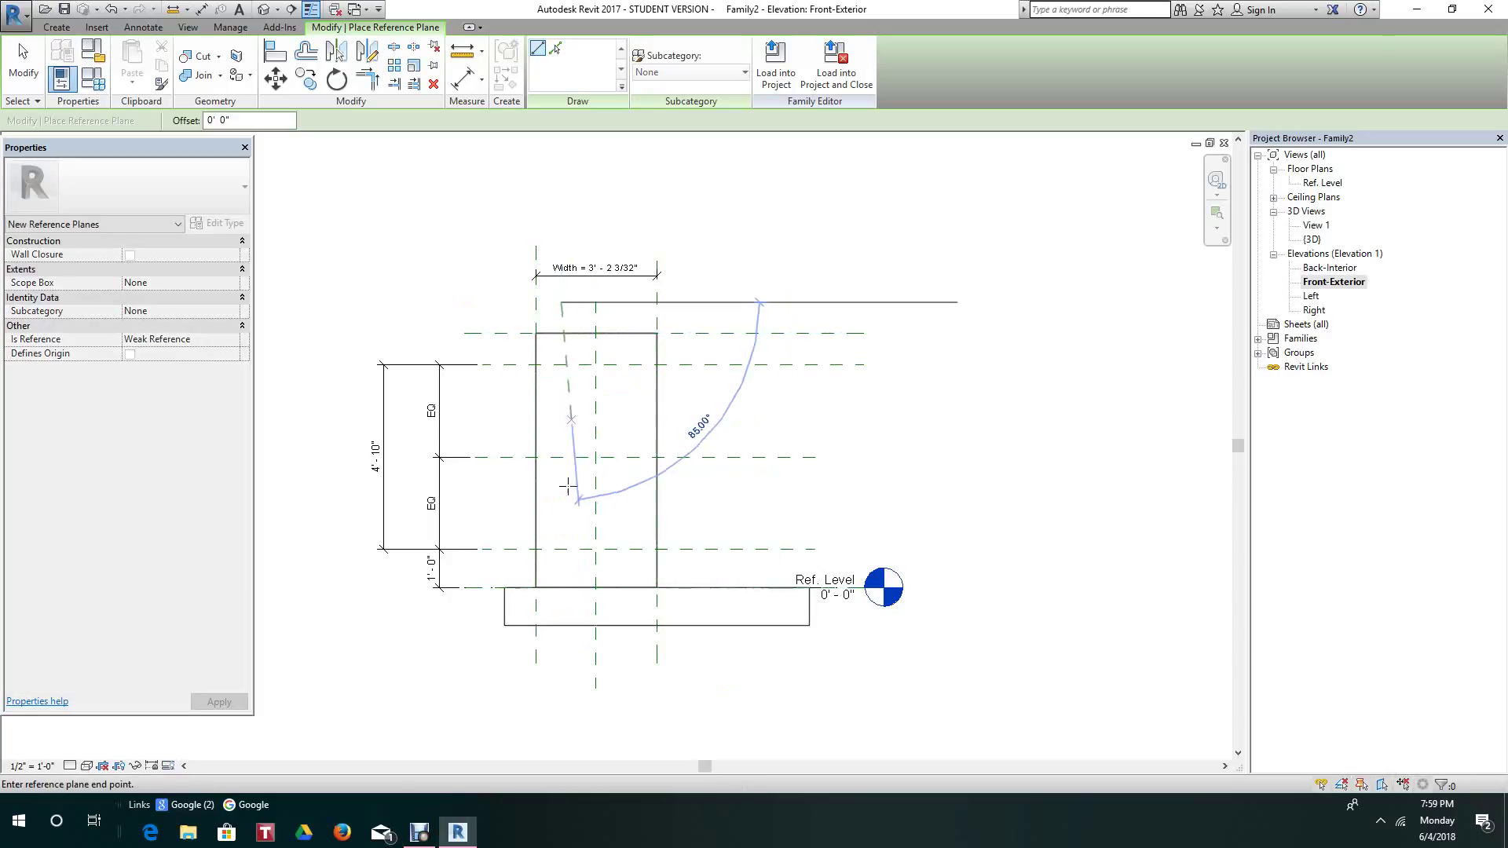
pyautogui.click(562, 690)
pyautogui.rightClick(562, 691)
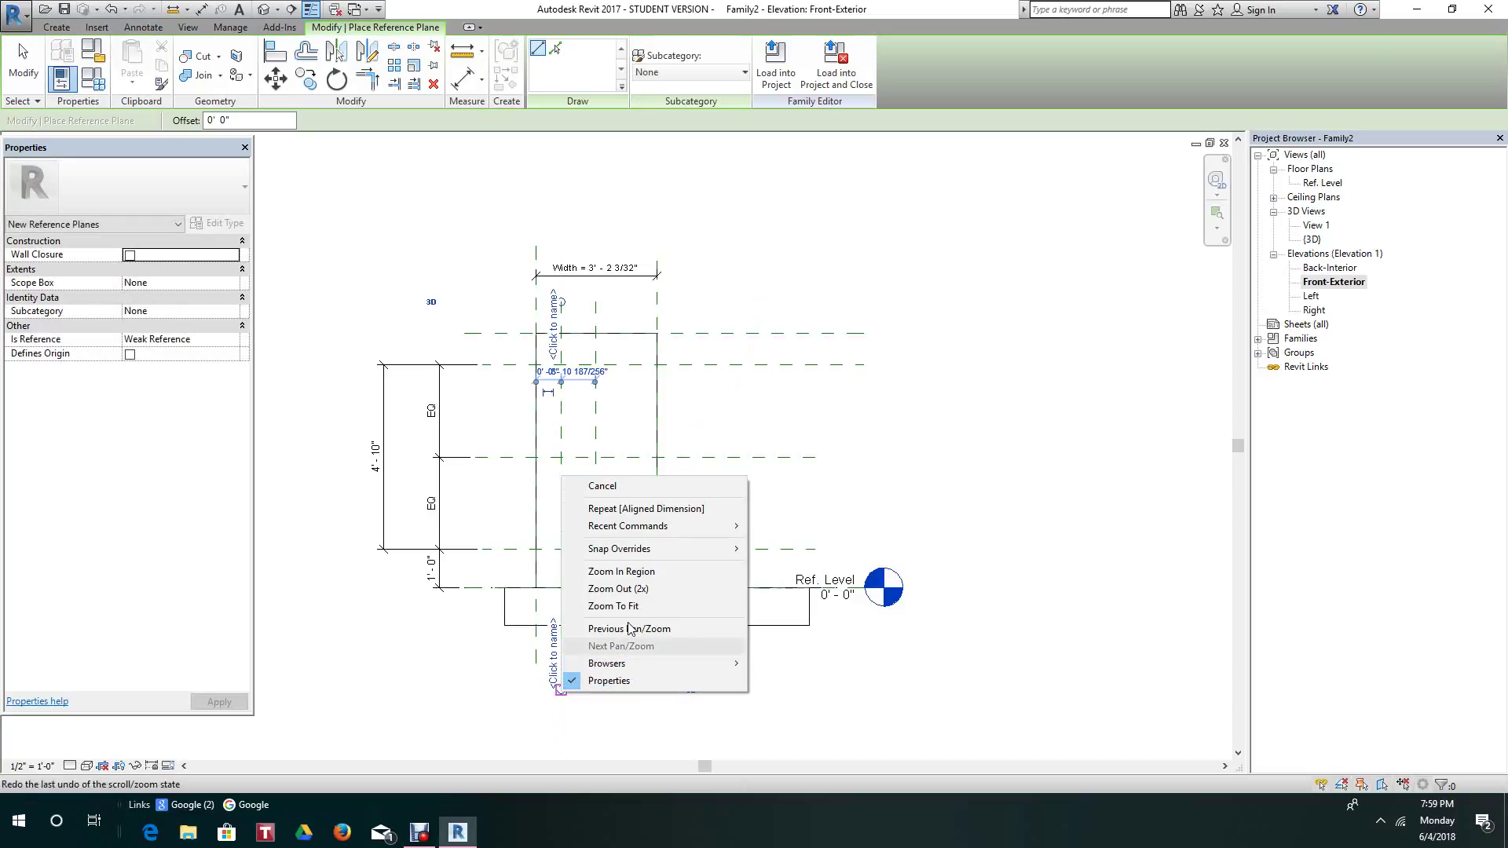
pyautogui.click(631, 484)
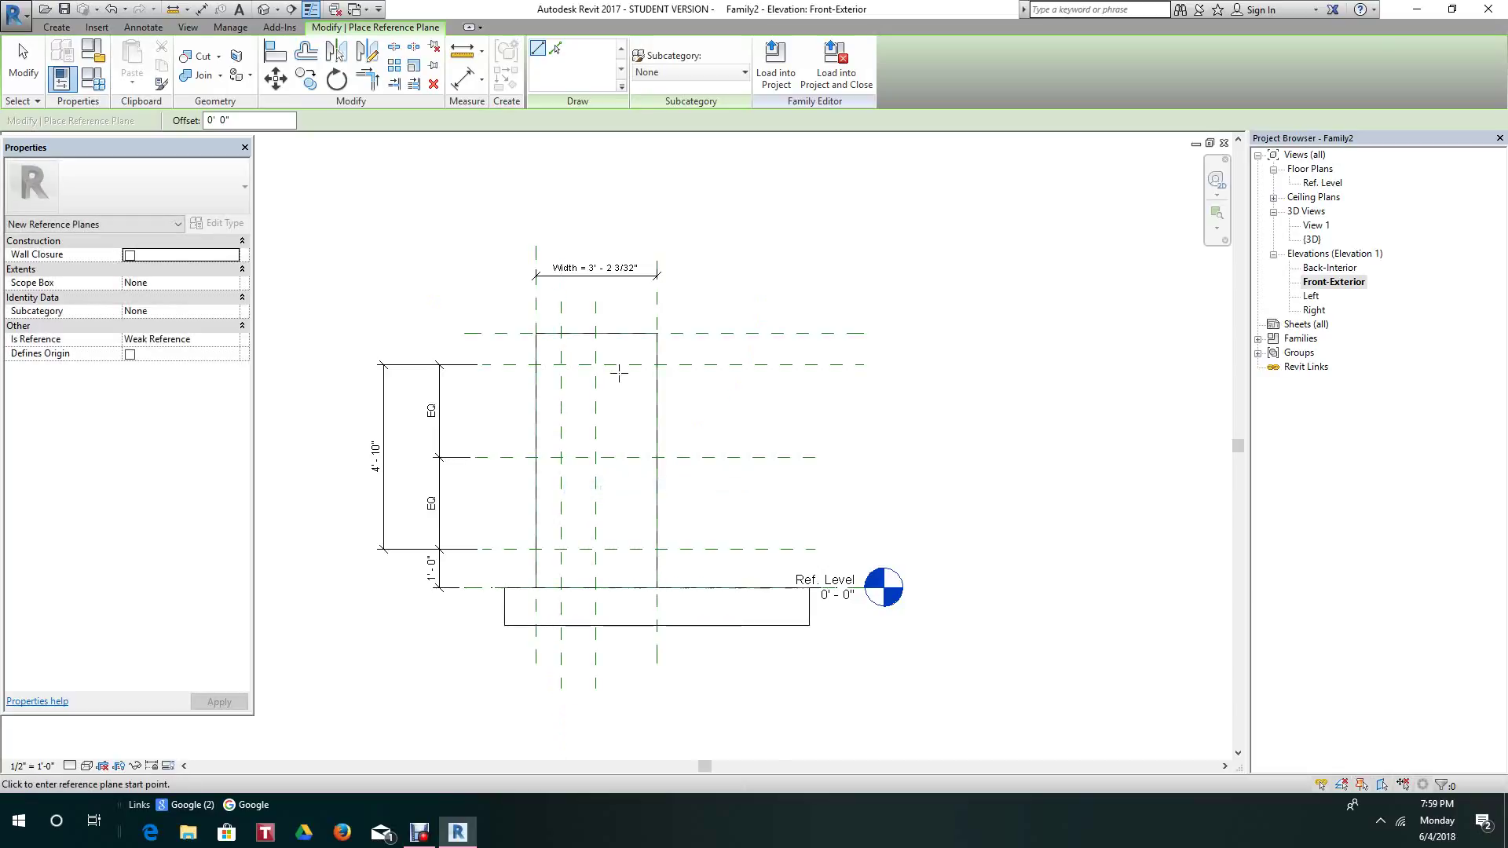
# - Draw a third vertical reference plane through the door, about 7" inside its right edge
pyautogui.click(635, 302)
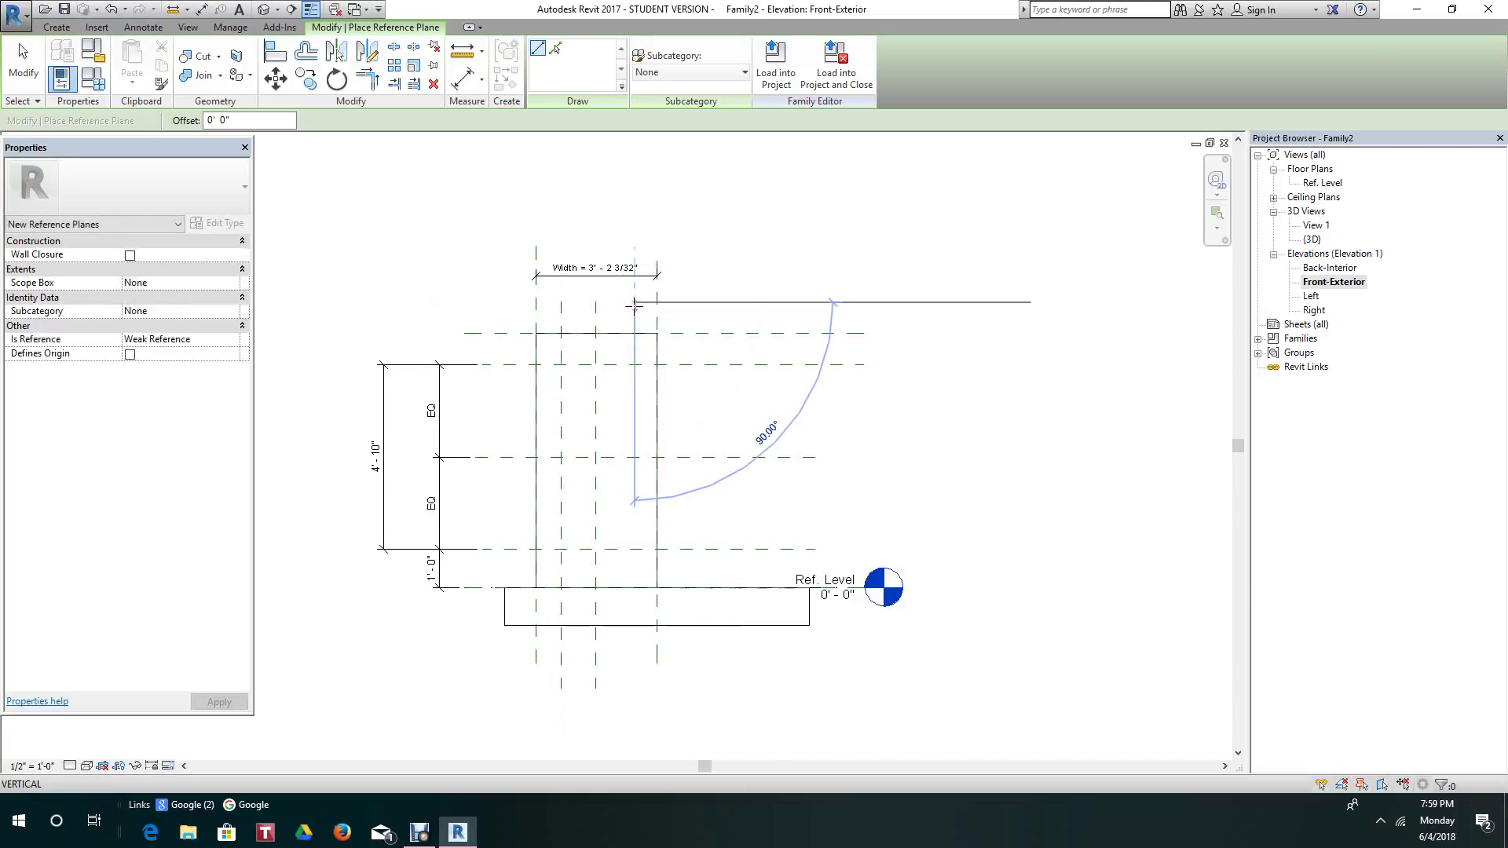
pyautogui.click(633, 688)
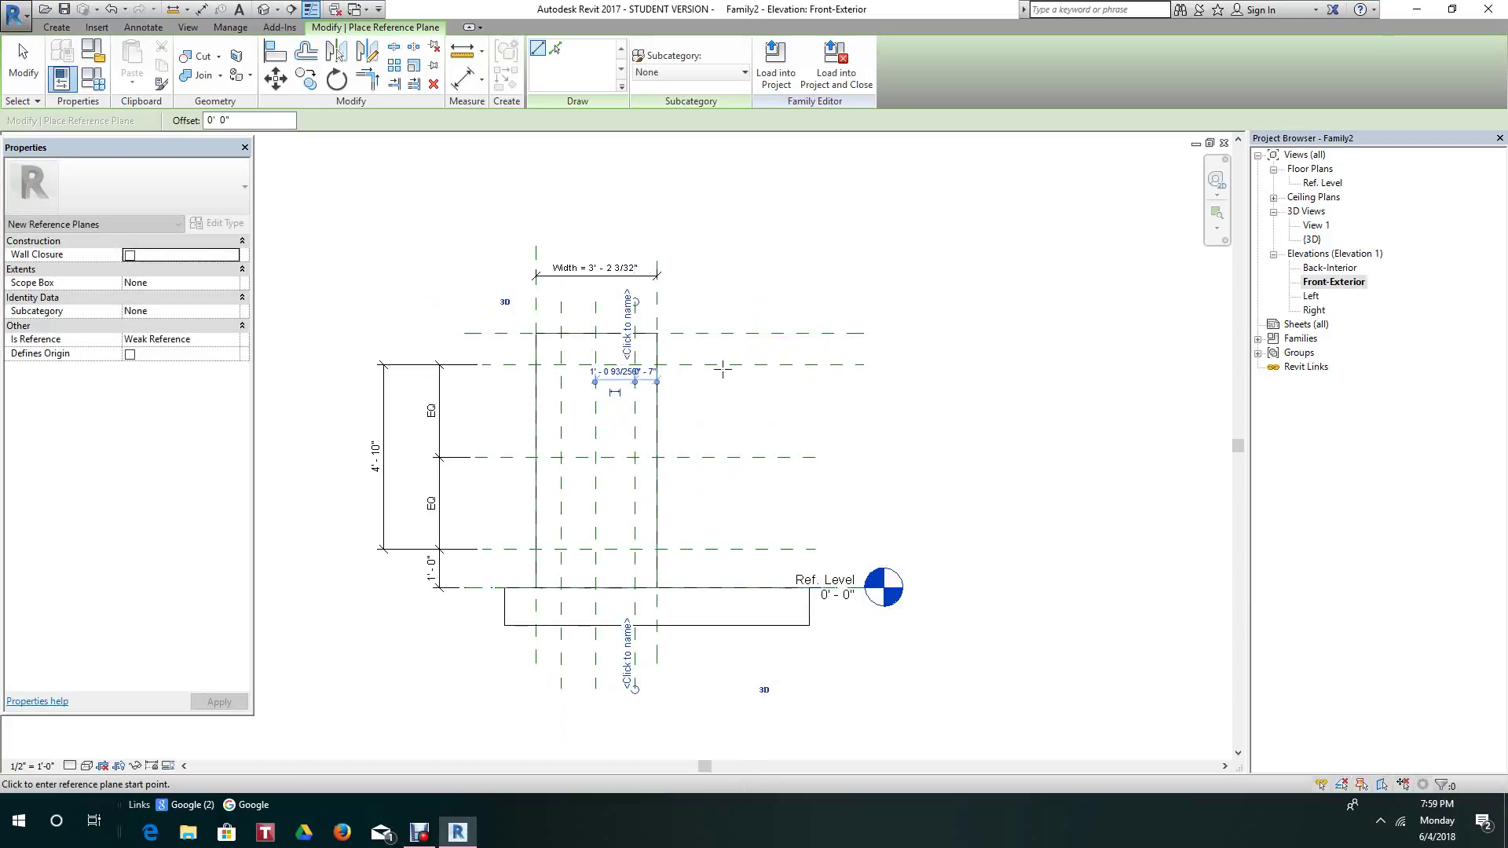
pyautogui.scroll(2, 666, 331)
pyautogui.rightClick(718, 271)
pyautogui.click(769, 286)
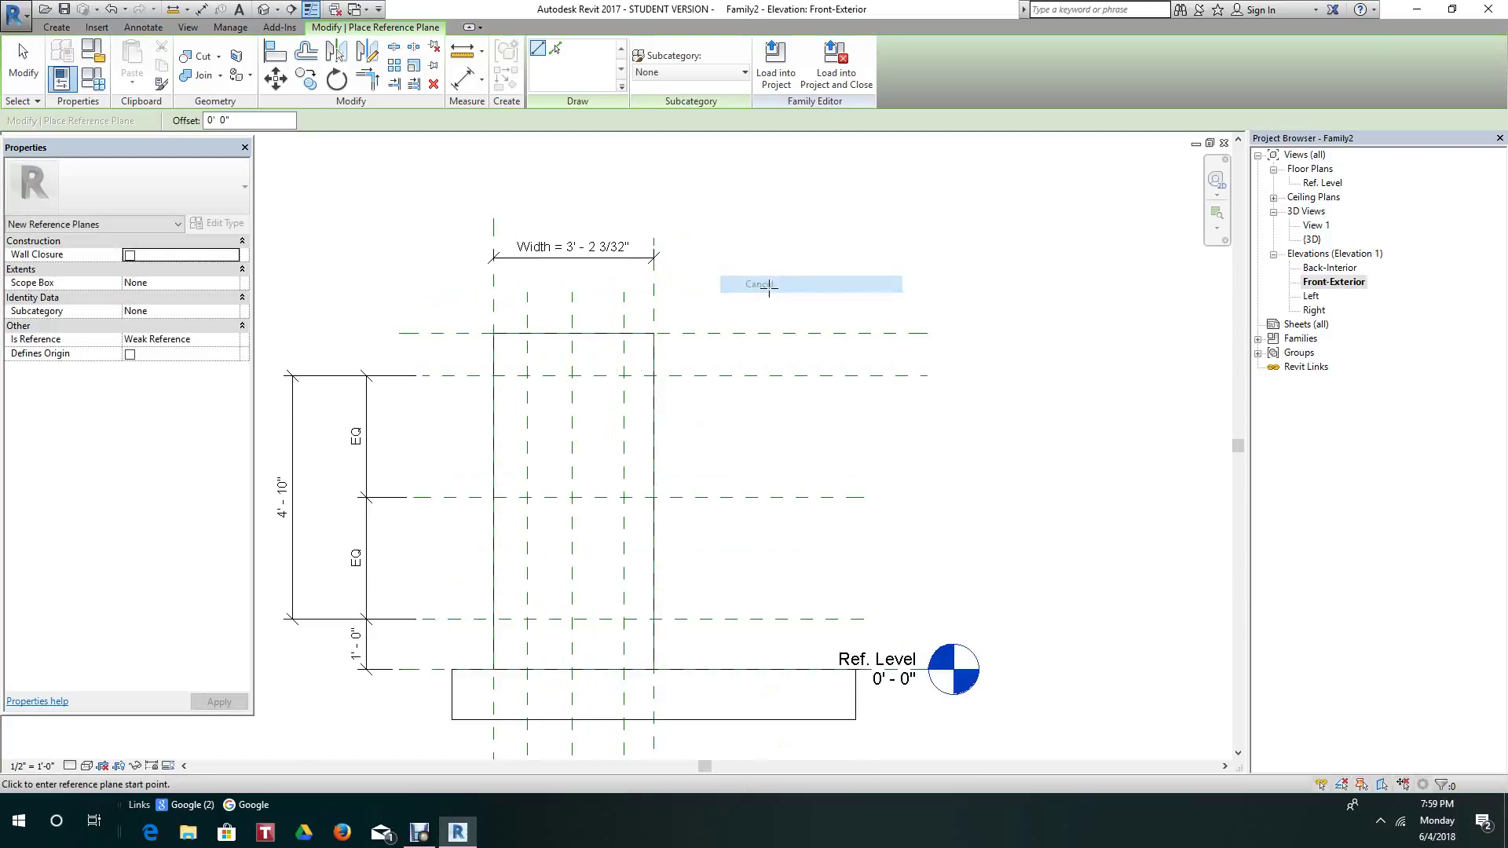
# - Add a continuous aligned dimension through the three inner vertical reference planes above the door and make its segments equal
pyautogui.click(464, 80)
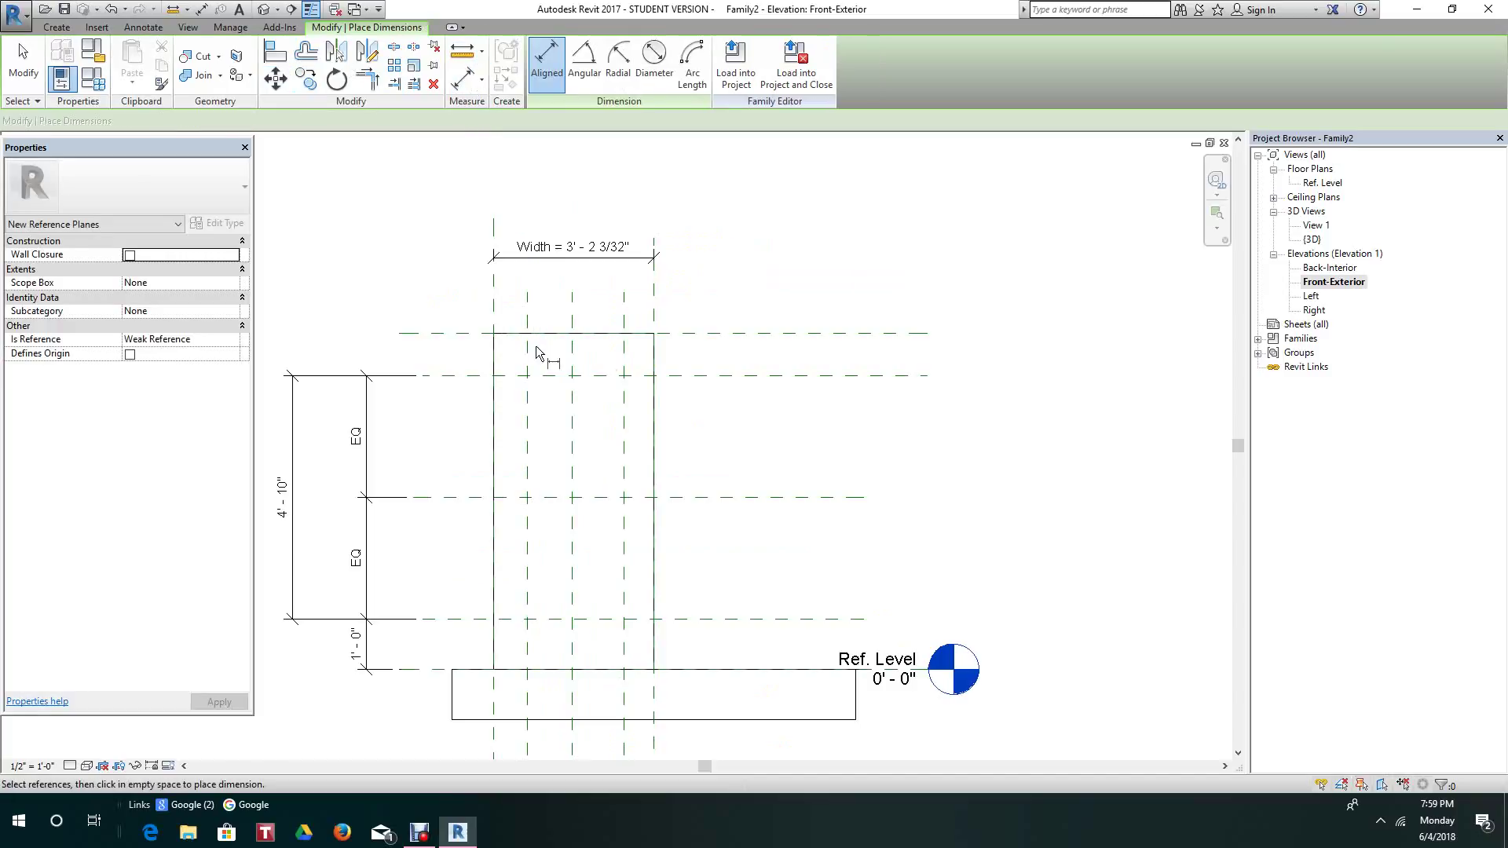
pyautogui.click(528, 355)
pyautogui.click(572, 357)
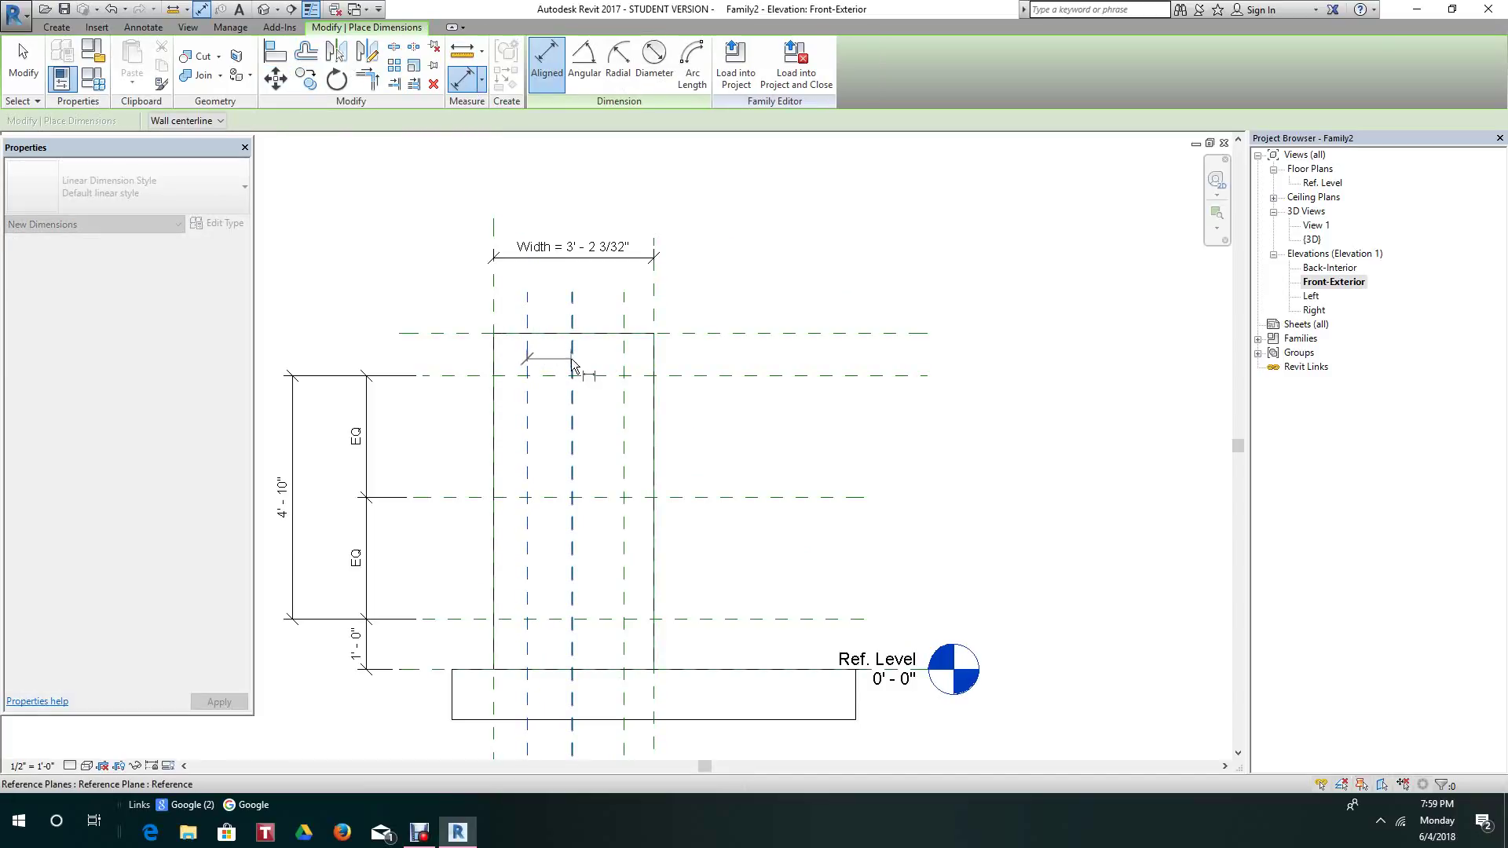
pyautogui.click(625, 364)
pyautogui.click(723, 318)
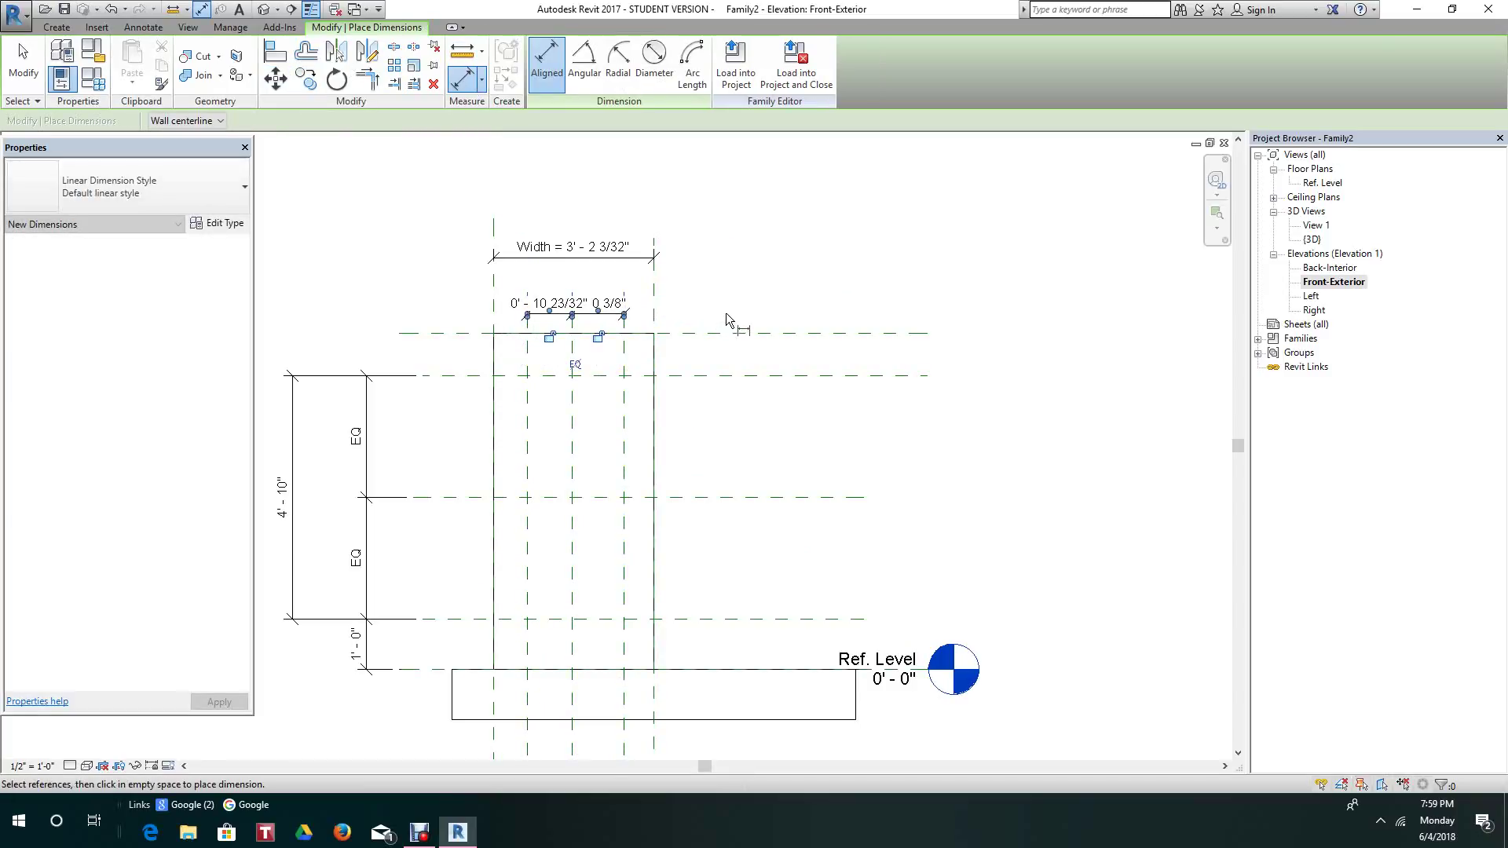
pyautogui.click(576, 364)
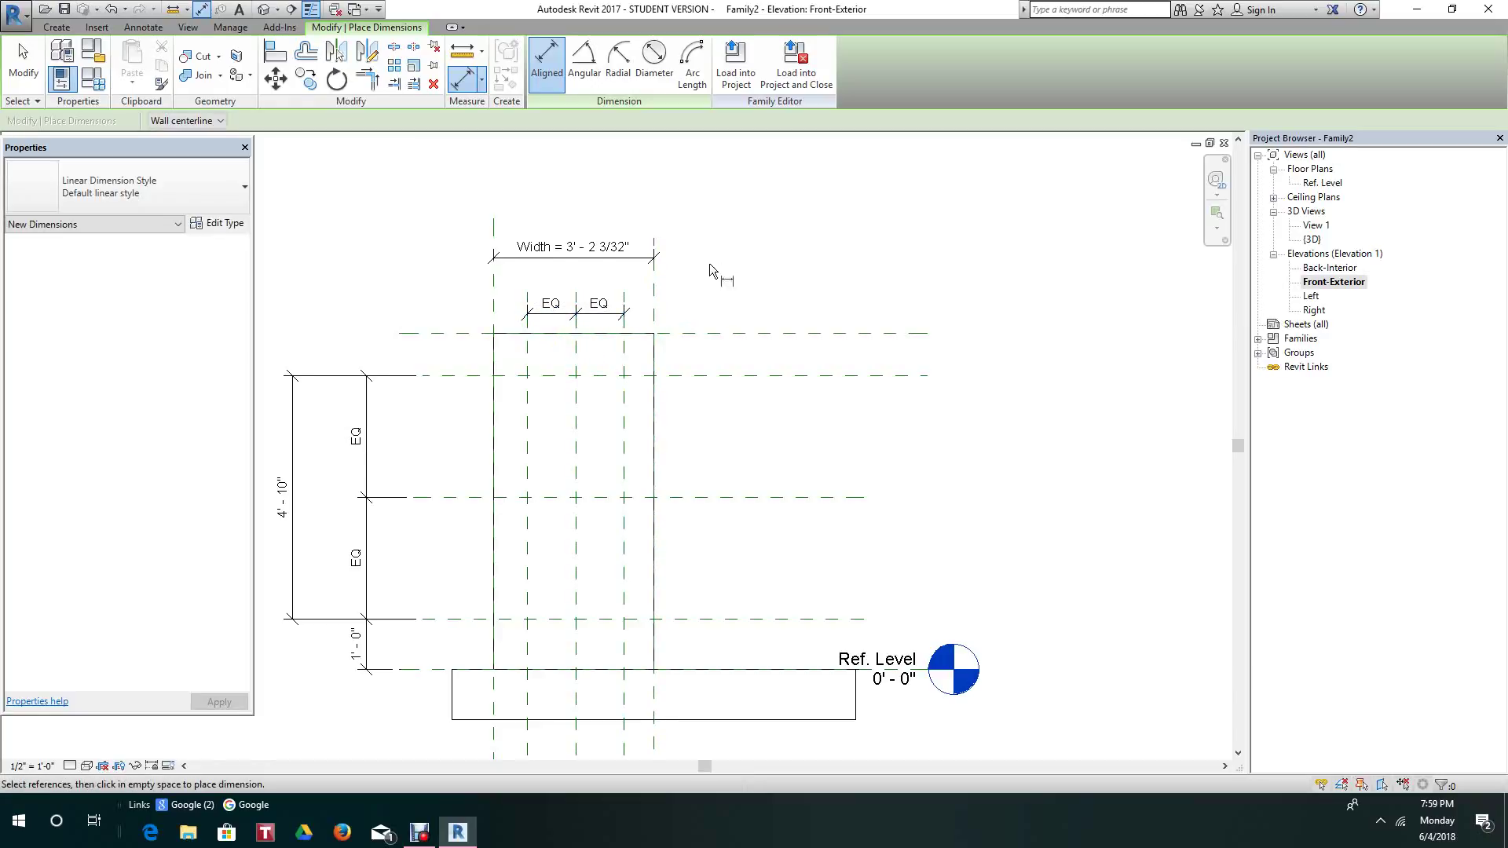
# - Add an aligned dimension from the right inner vertical reference plane to the door's right edge, in line with the equal segments
pyautogui.moveTo(703, 265); pyautogui.dragTo(699, 267, button='middle')
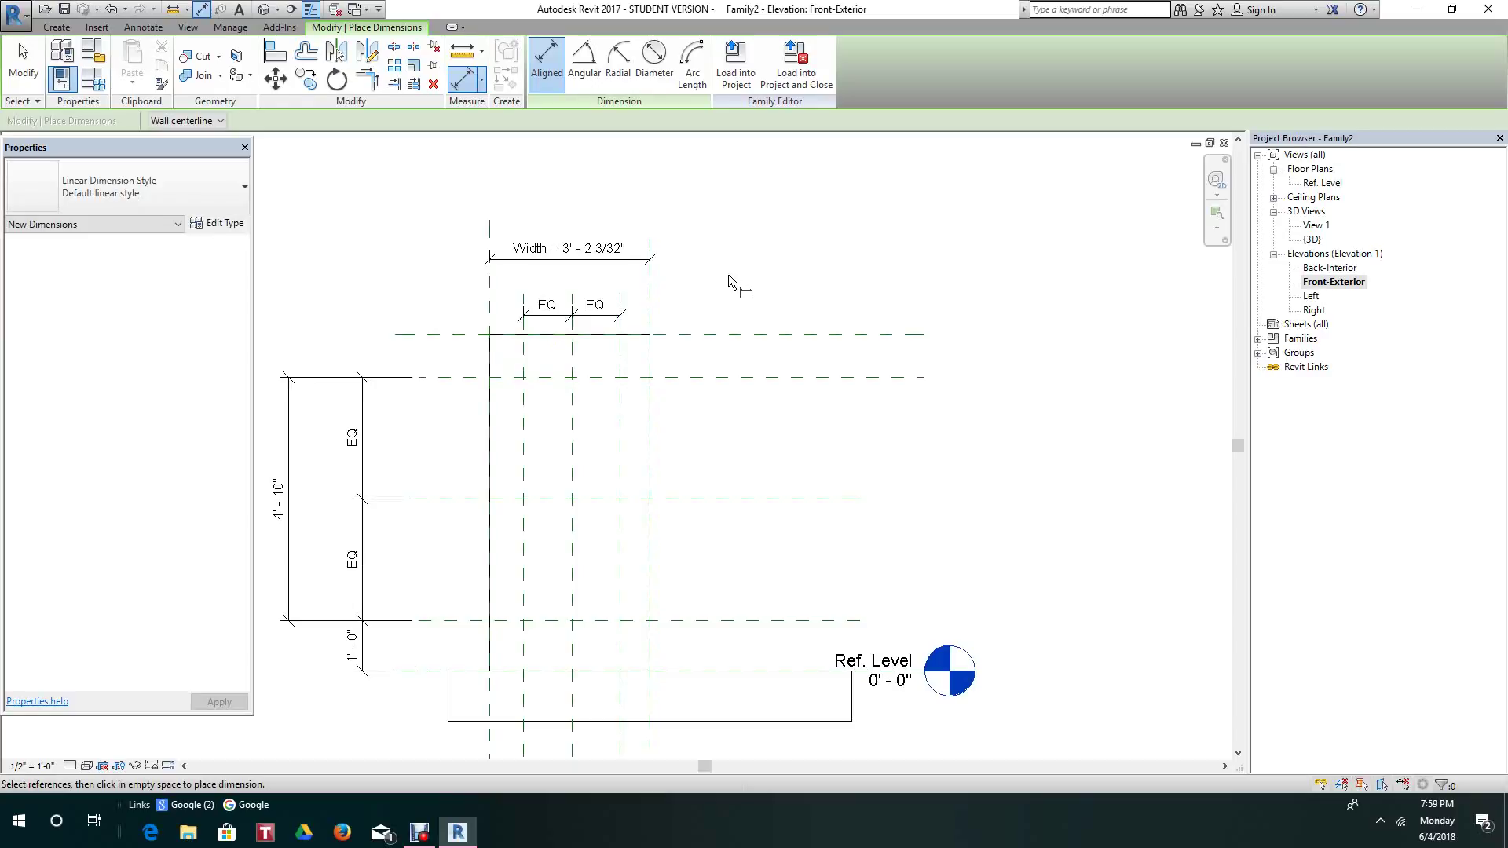
pyautogui.scroll(1, 627, 345)
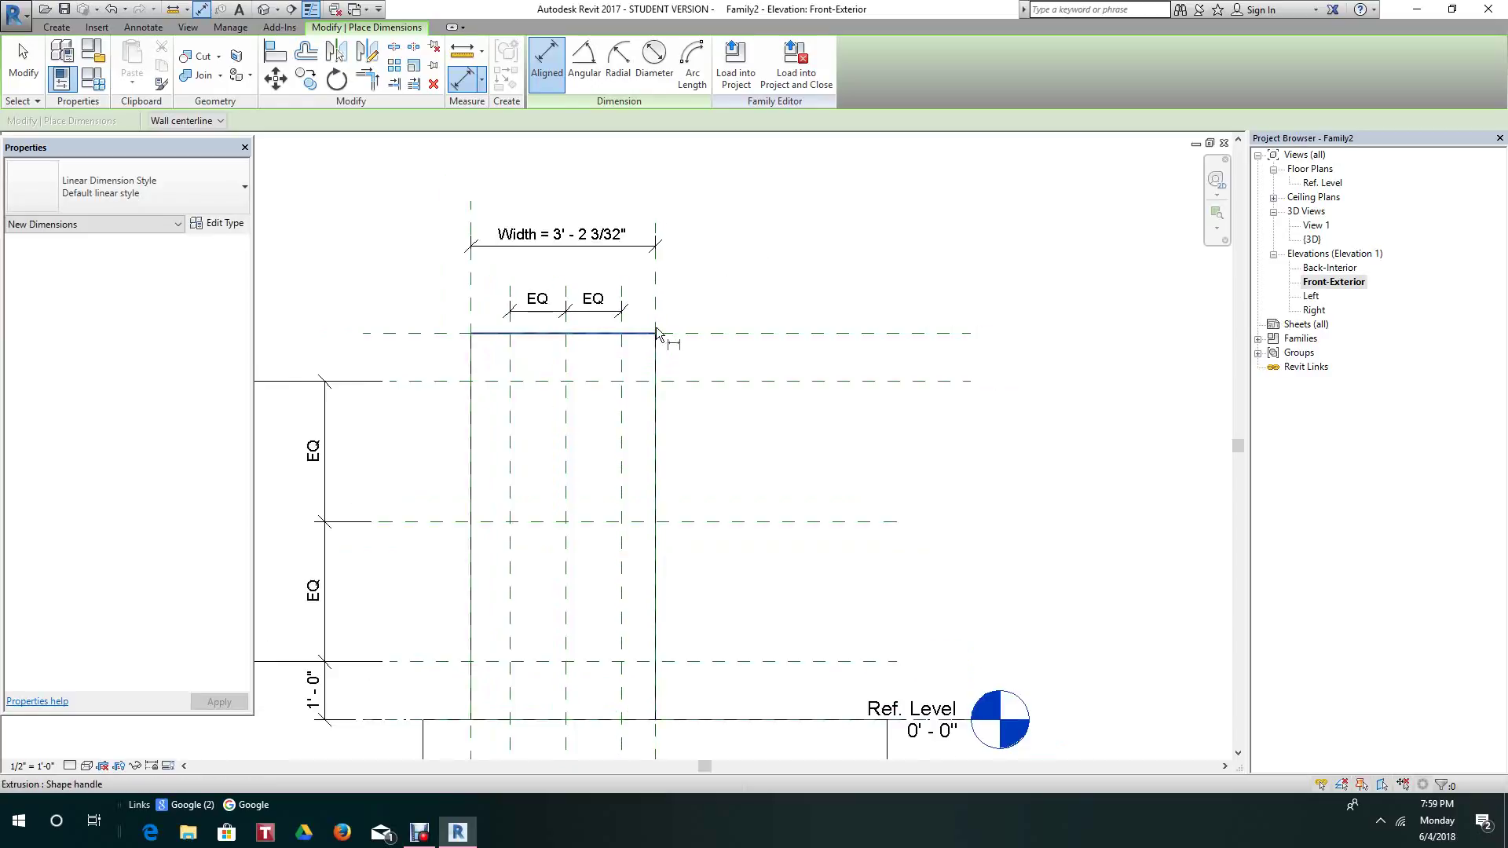
pyautogui.scroll(-1, 662, 324)
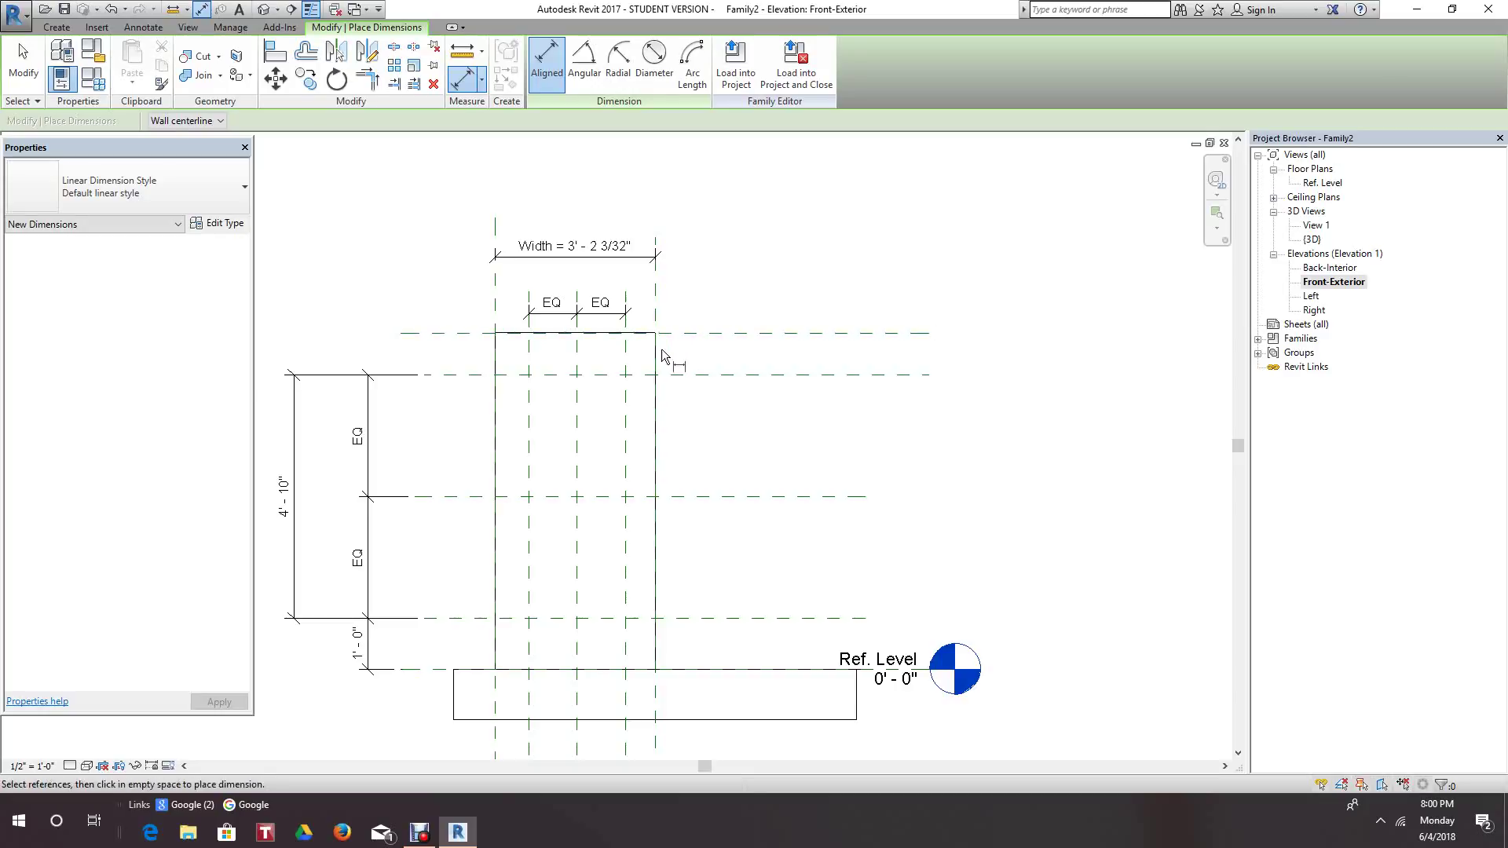
pyautogui.scroll(4, 638, 351)
pyautogui.scroll(1, 605, 342)
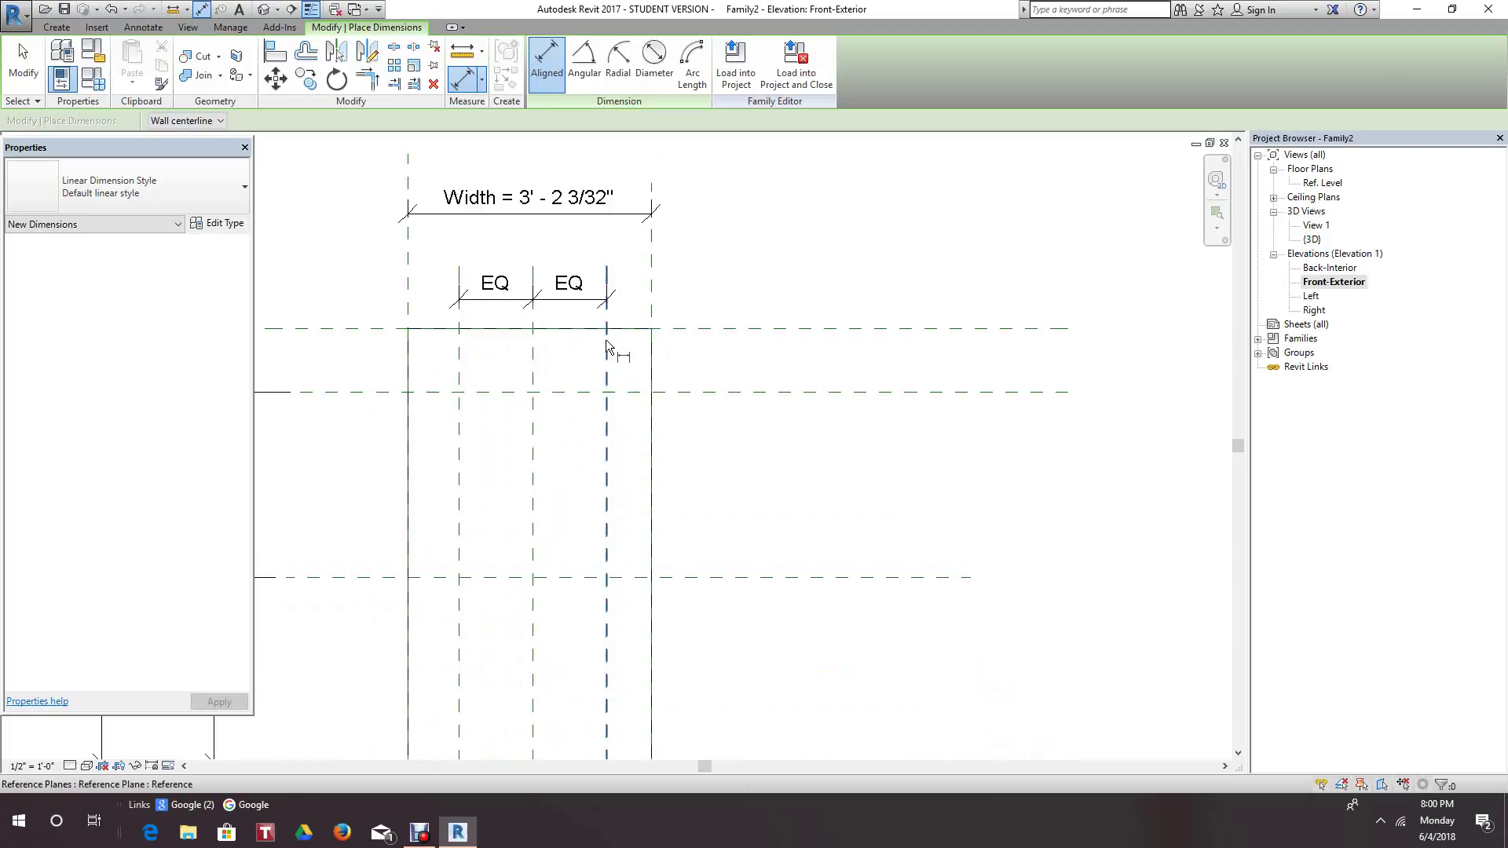
pyautogui.click(605, 356)
pyautogui.click(653, 369)
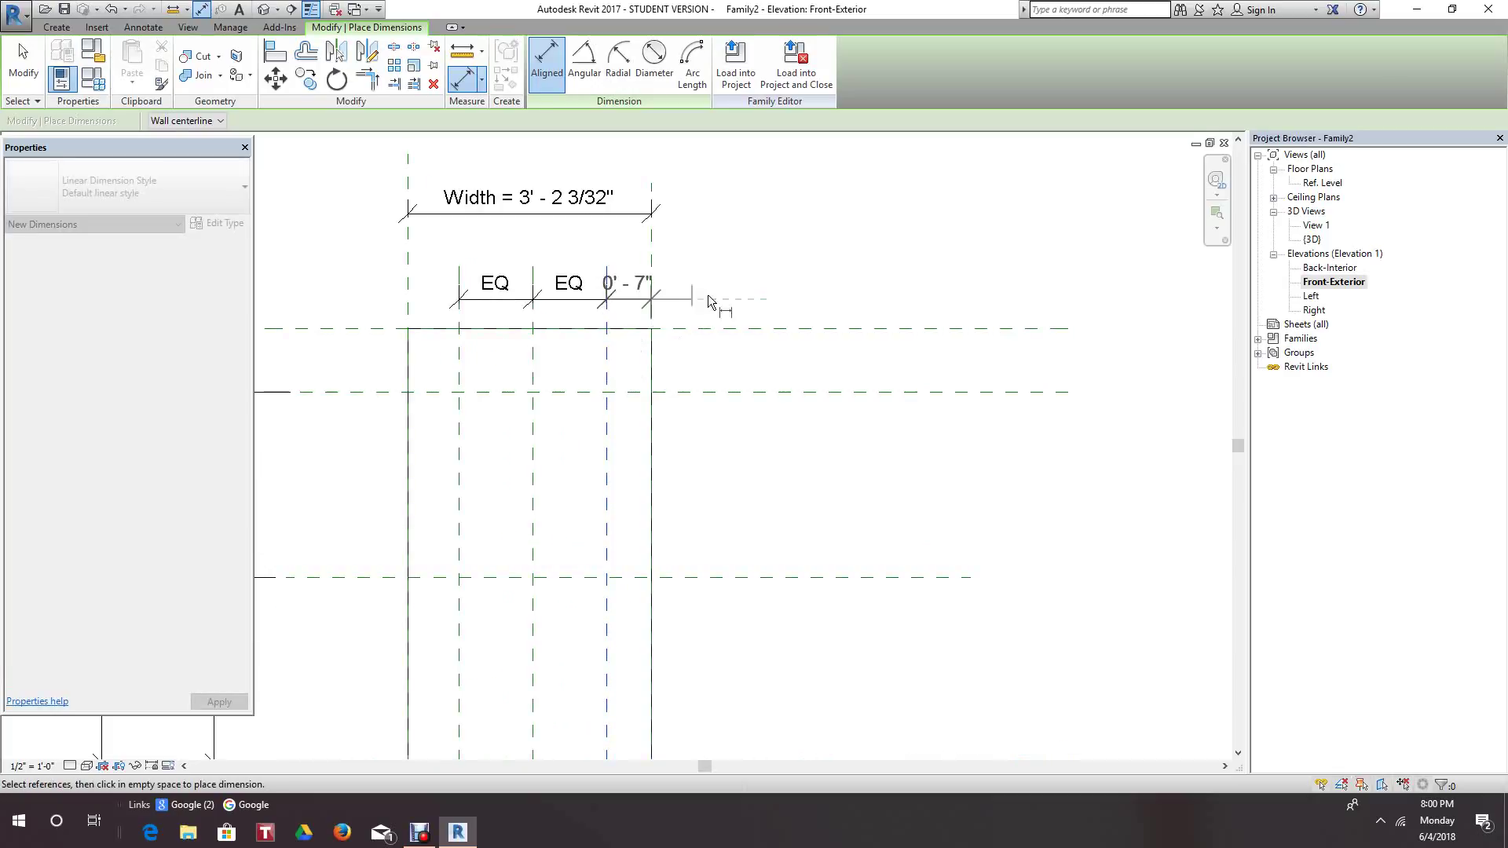
pyautogui.click(736, 292)
pyautogui.rightClick(785, 259)
pyautogui.click(843, 268)
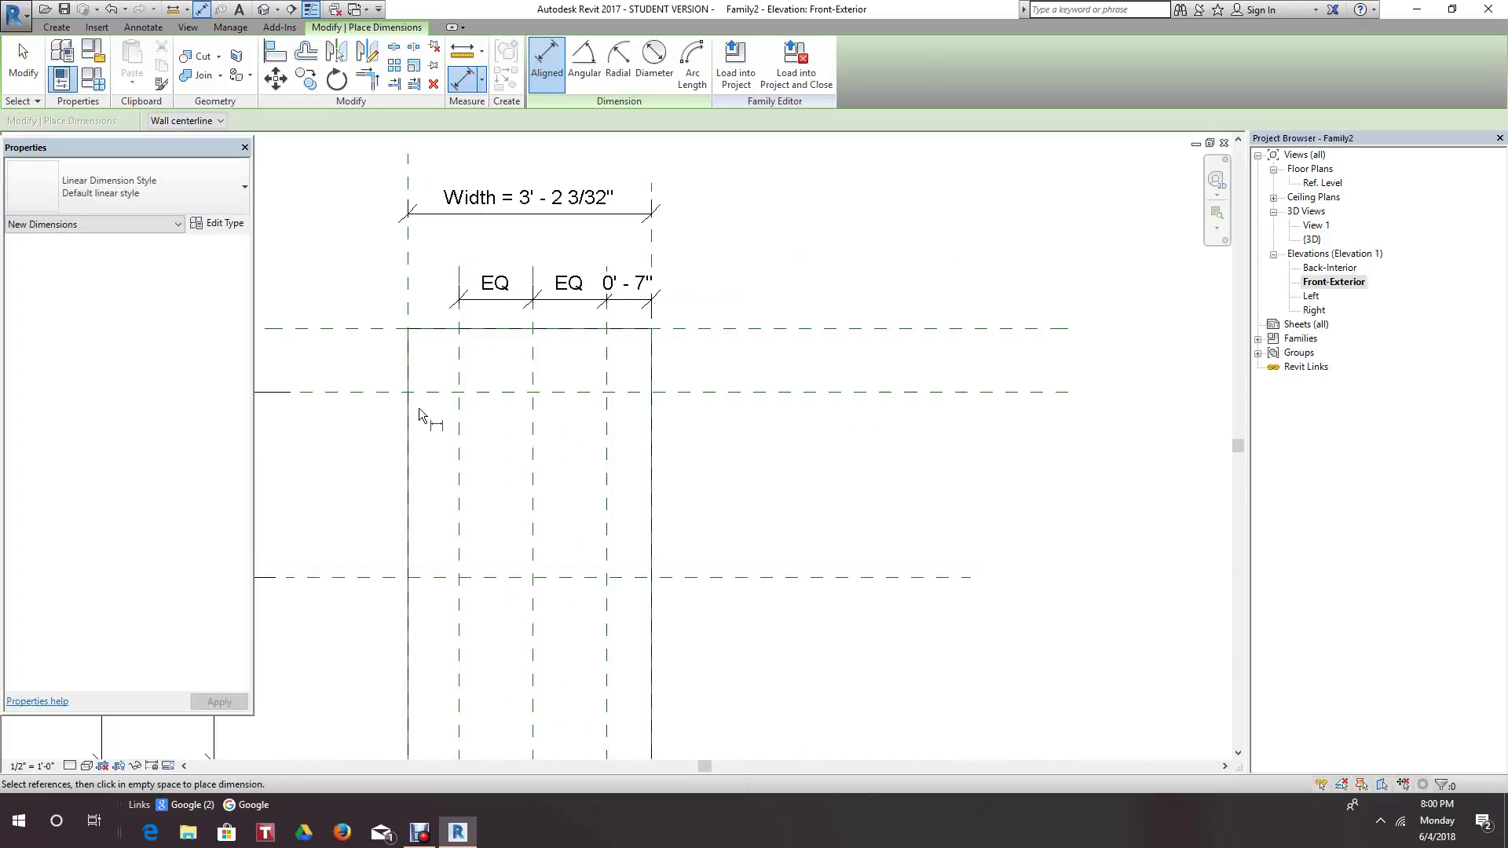
# - Add an aligned dimension from the door's left edge to the left inner vertical reference plane, in line with the others, and end dimensioning
pyautogui.click(409, 395)
pyautogui.click(459, 383)
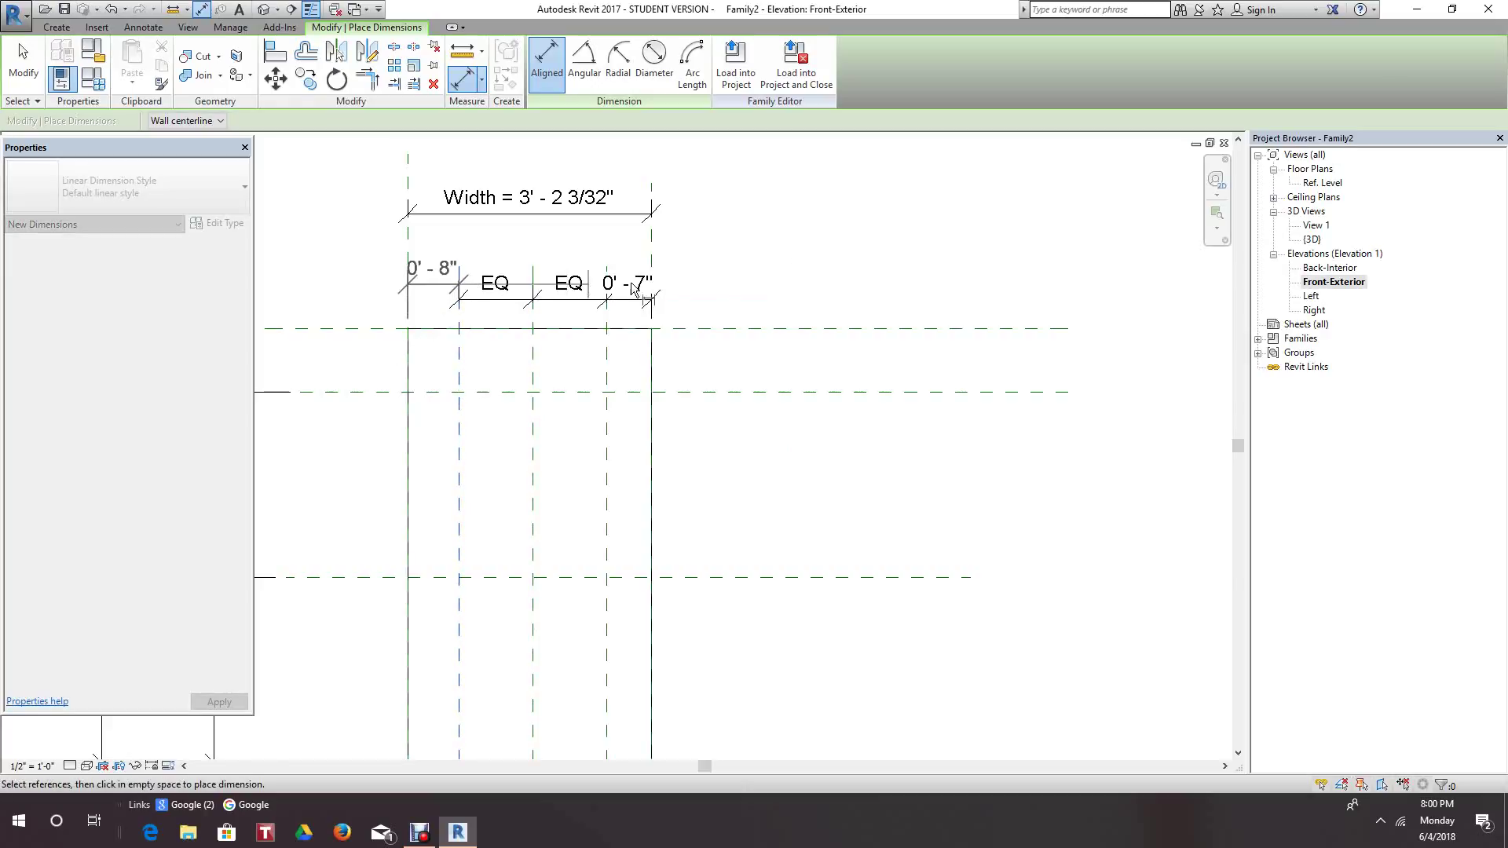
pyautogui.click(800, 293)
pyautogui.rightClick(820, 266)
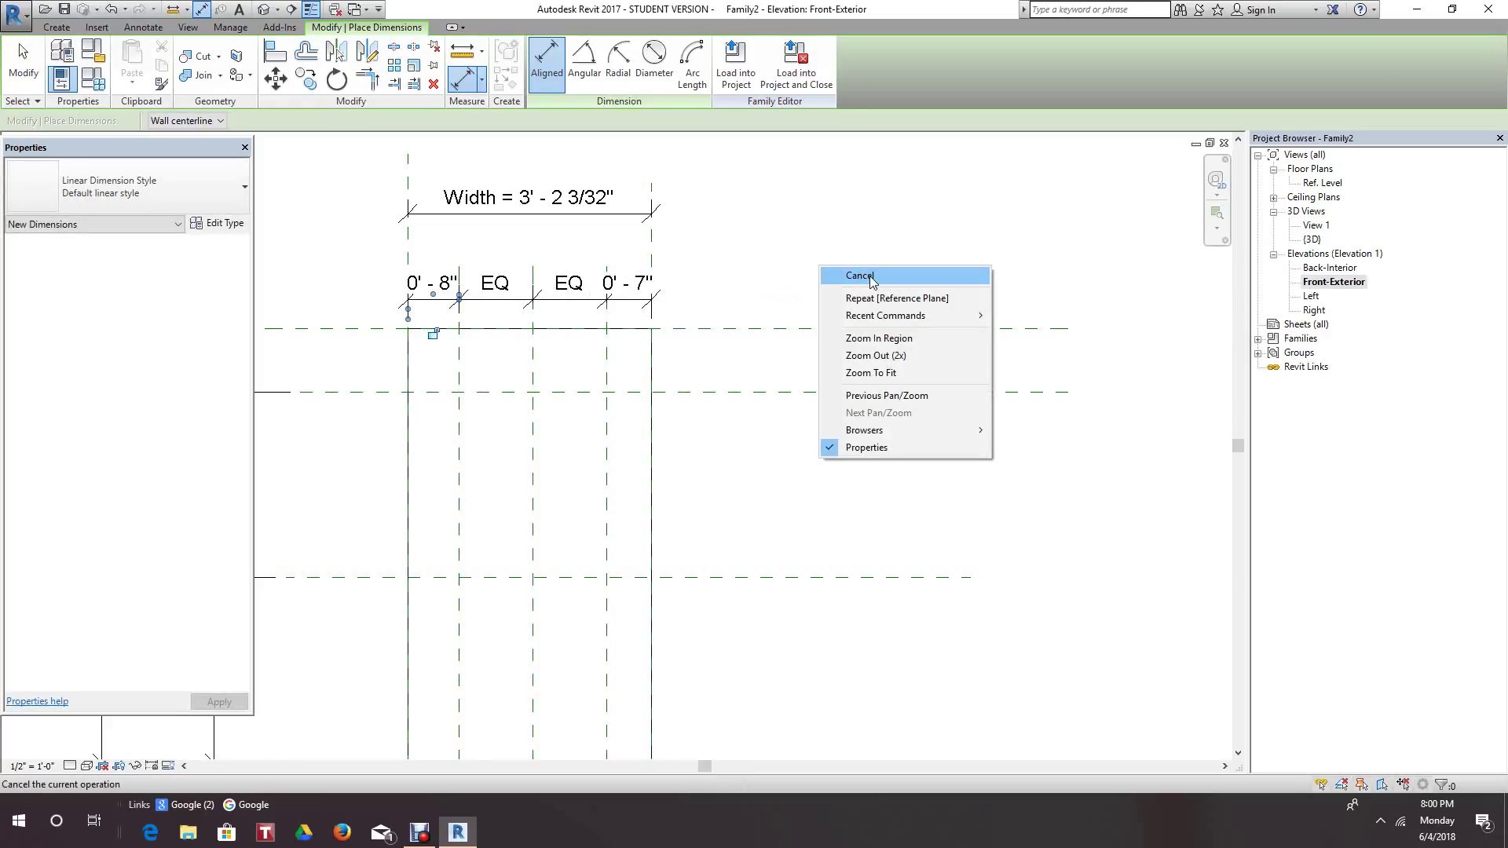
pyautogui.click(859, 276)
pyautogui.moveTo(774, 287); pyautogui.dragTo(804, 250, button='middle')
pyautogui.scroll(-2, 776, 273)
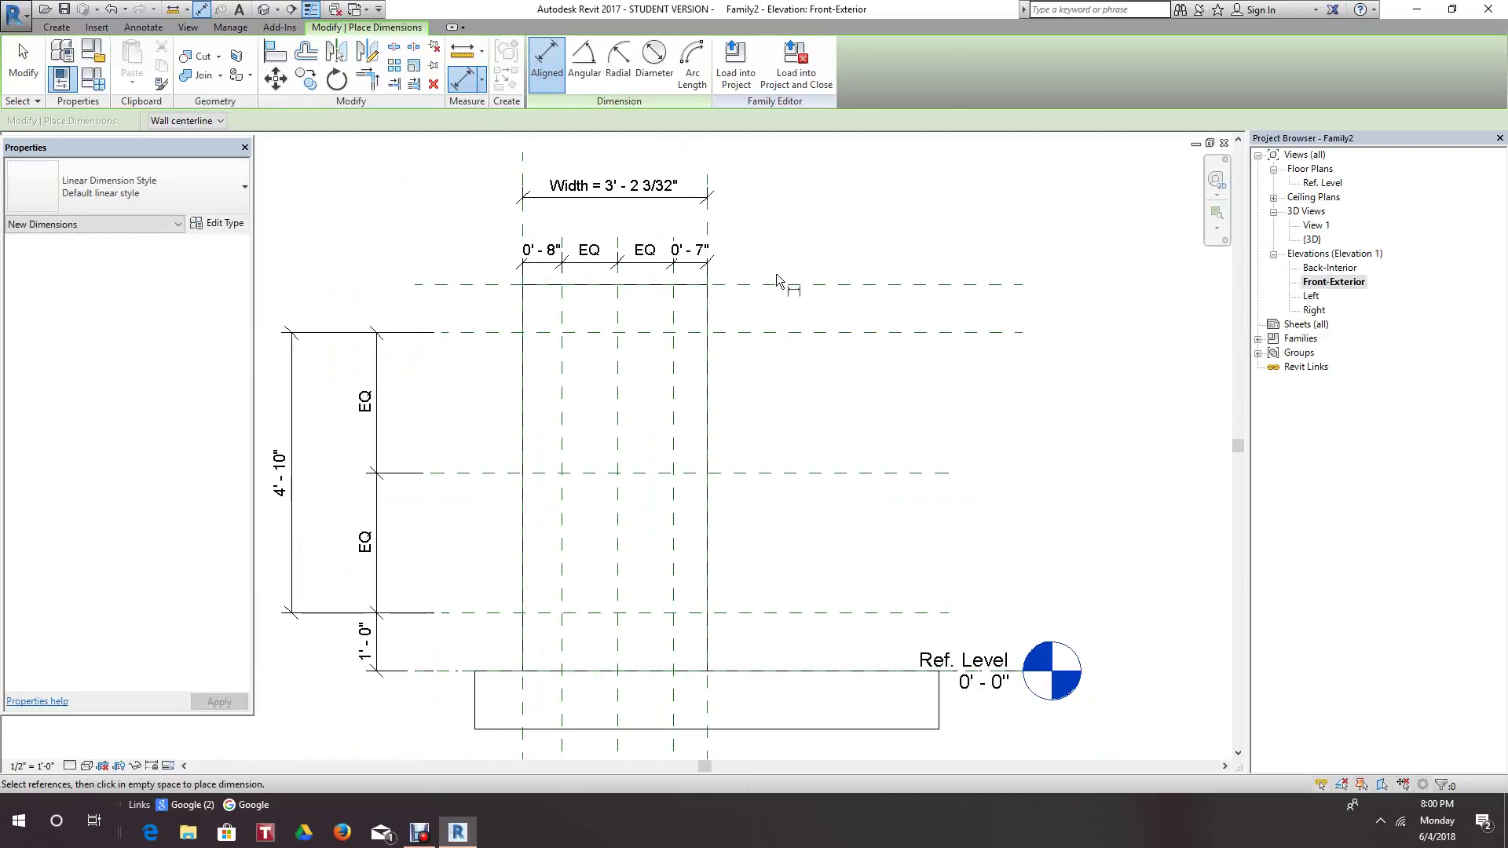
pyautogui.scroll(3, 735, 284)
pyautogui.rightClick(746, 238)
pyautogui.click(804, 259)
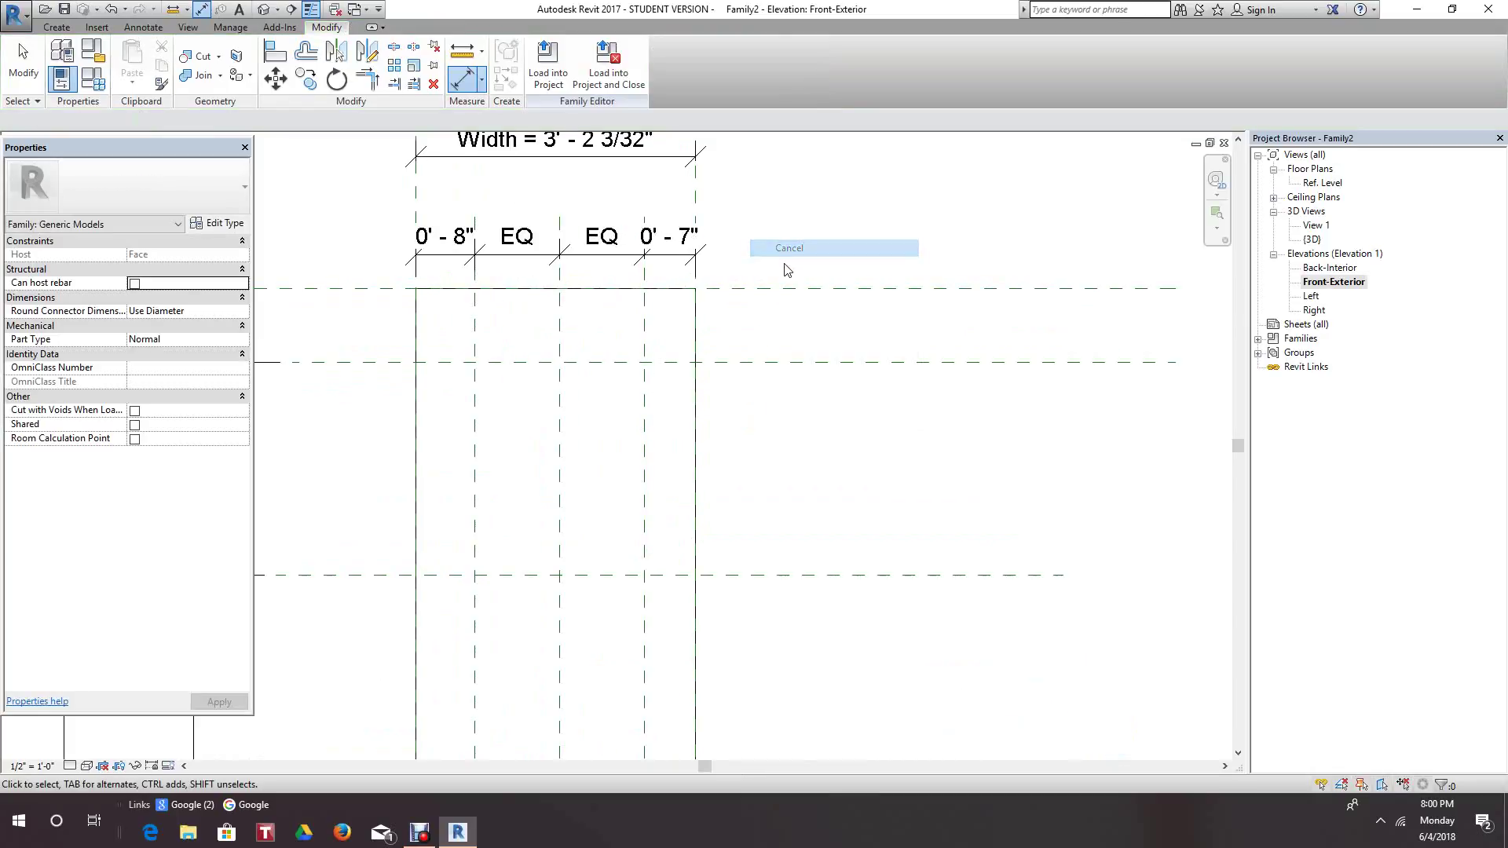
pyautogui.scroll(-2, 781, 283)
pyautogui.moveTo(780, 283); pyautogui.dragTo(780, 259, button='middle')
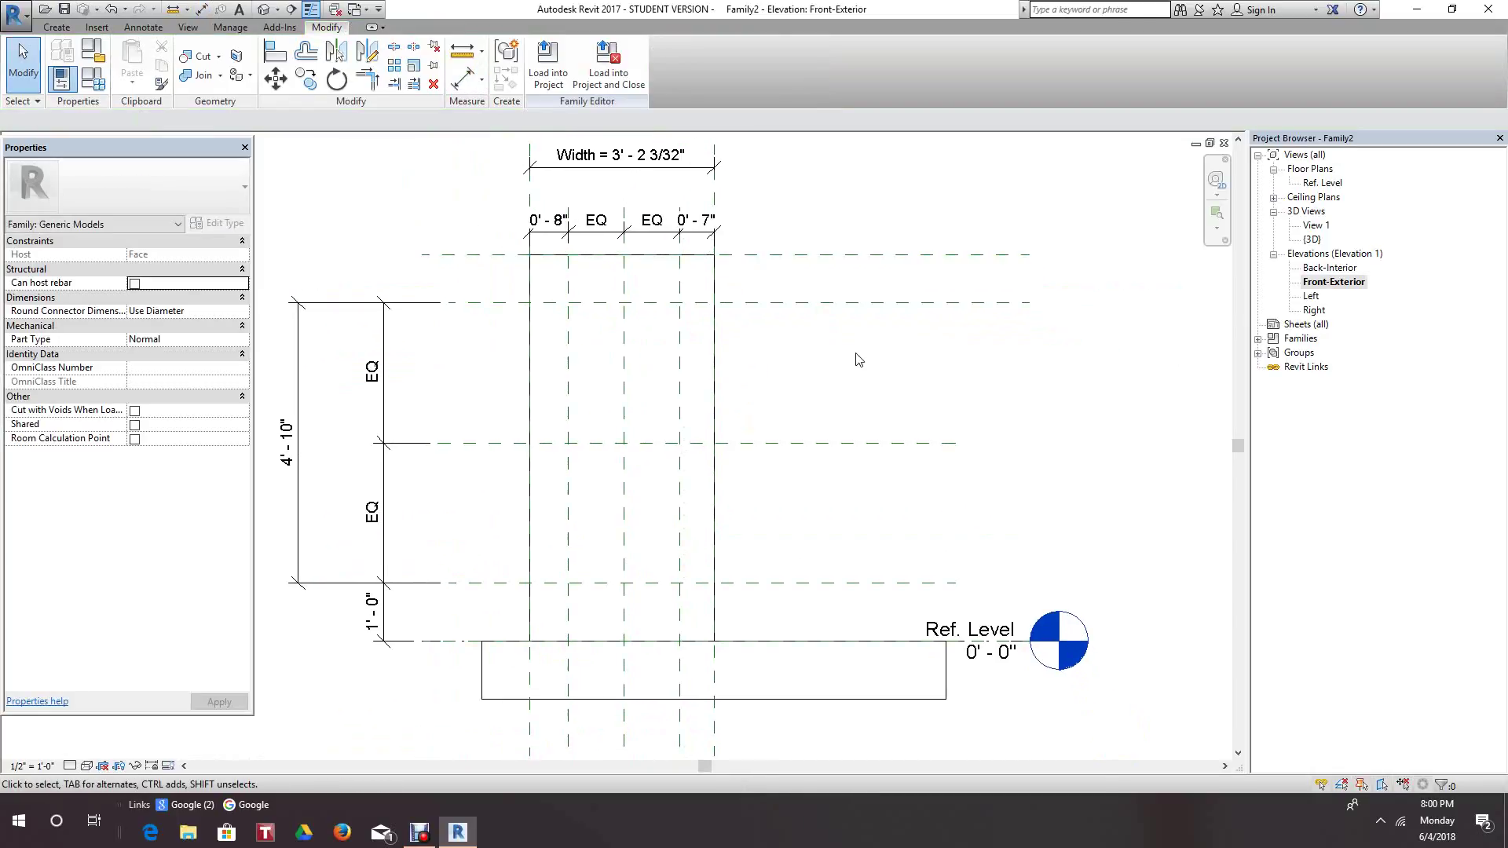
# - Set the right inner vertical reference plane 4" from the door's right edge
pyautogui.scroll(2, 660, 259)
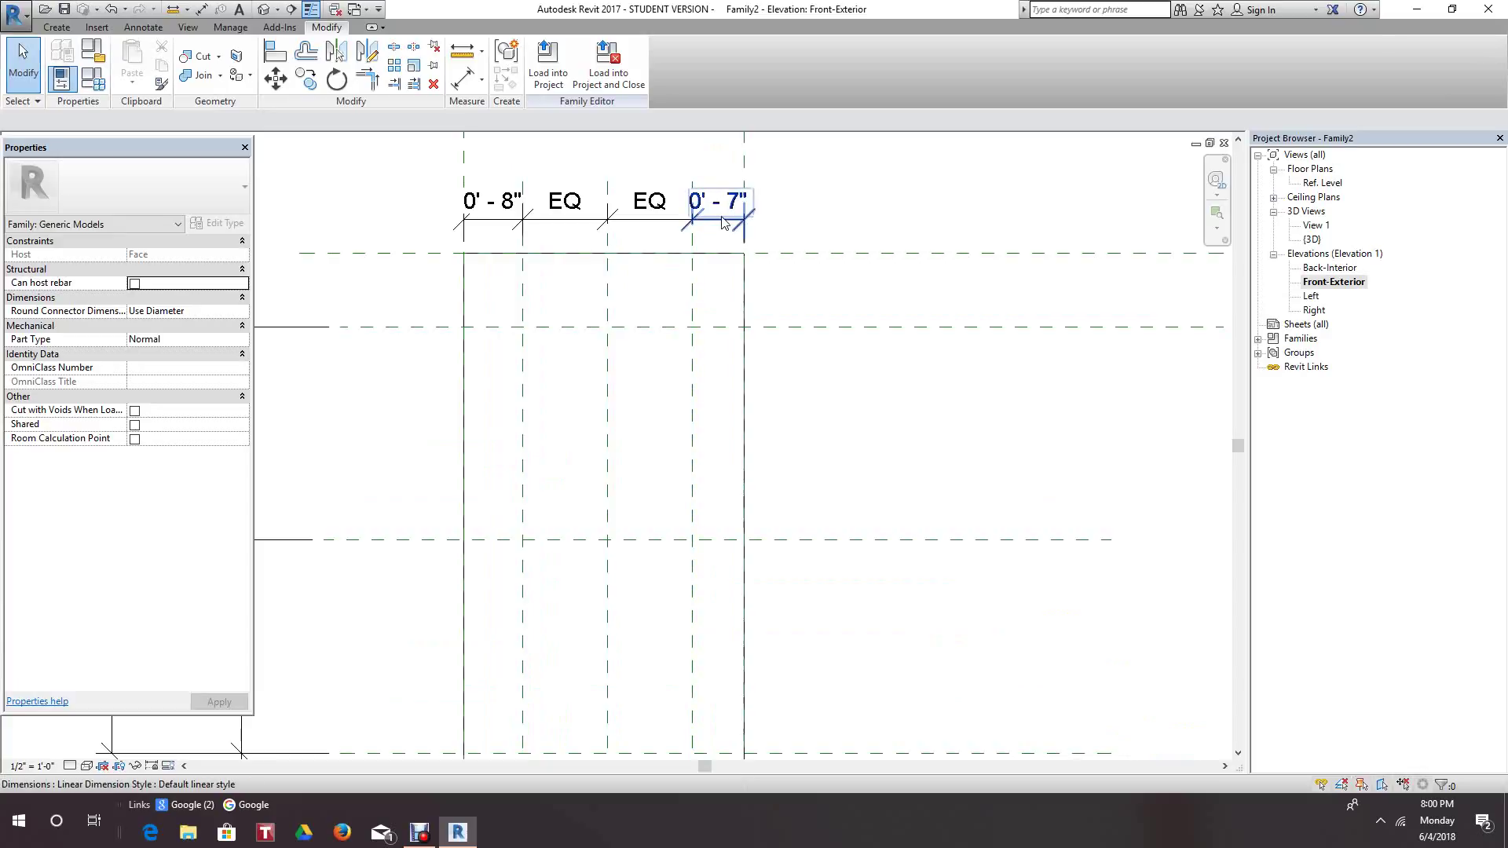
pyautogui.click(724, 220)
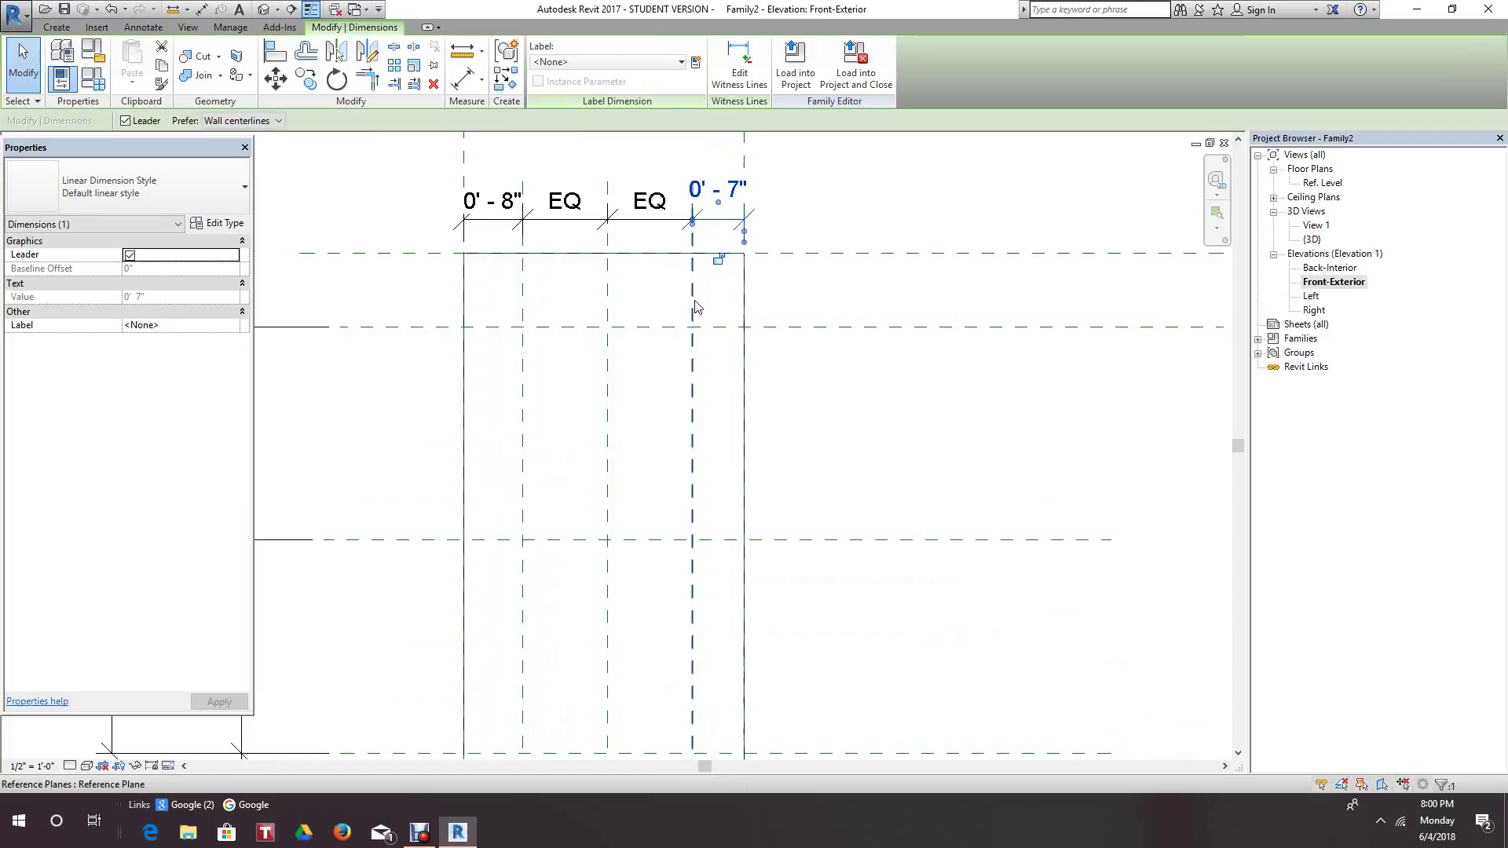
pyautogui.click(692, 308)
pyautogui.click(717, 196)
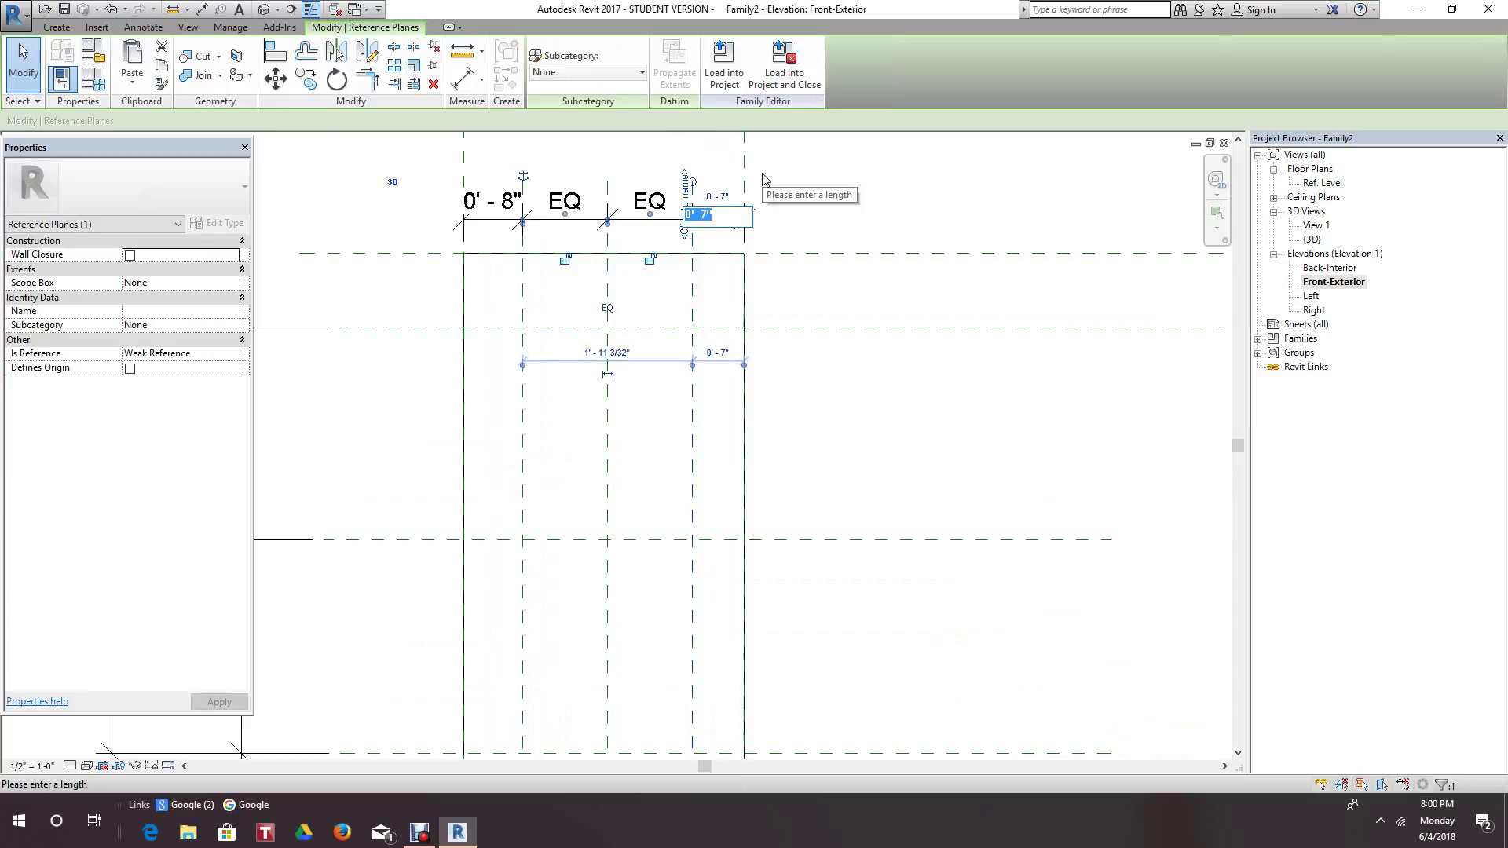
pyautogui.write('4"')
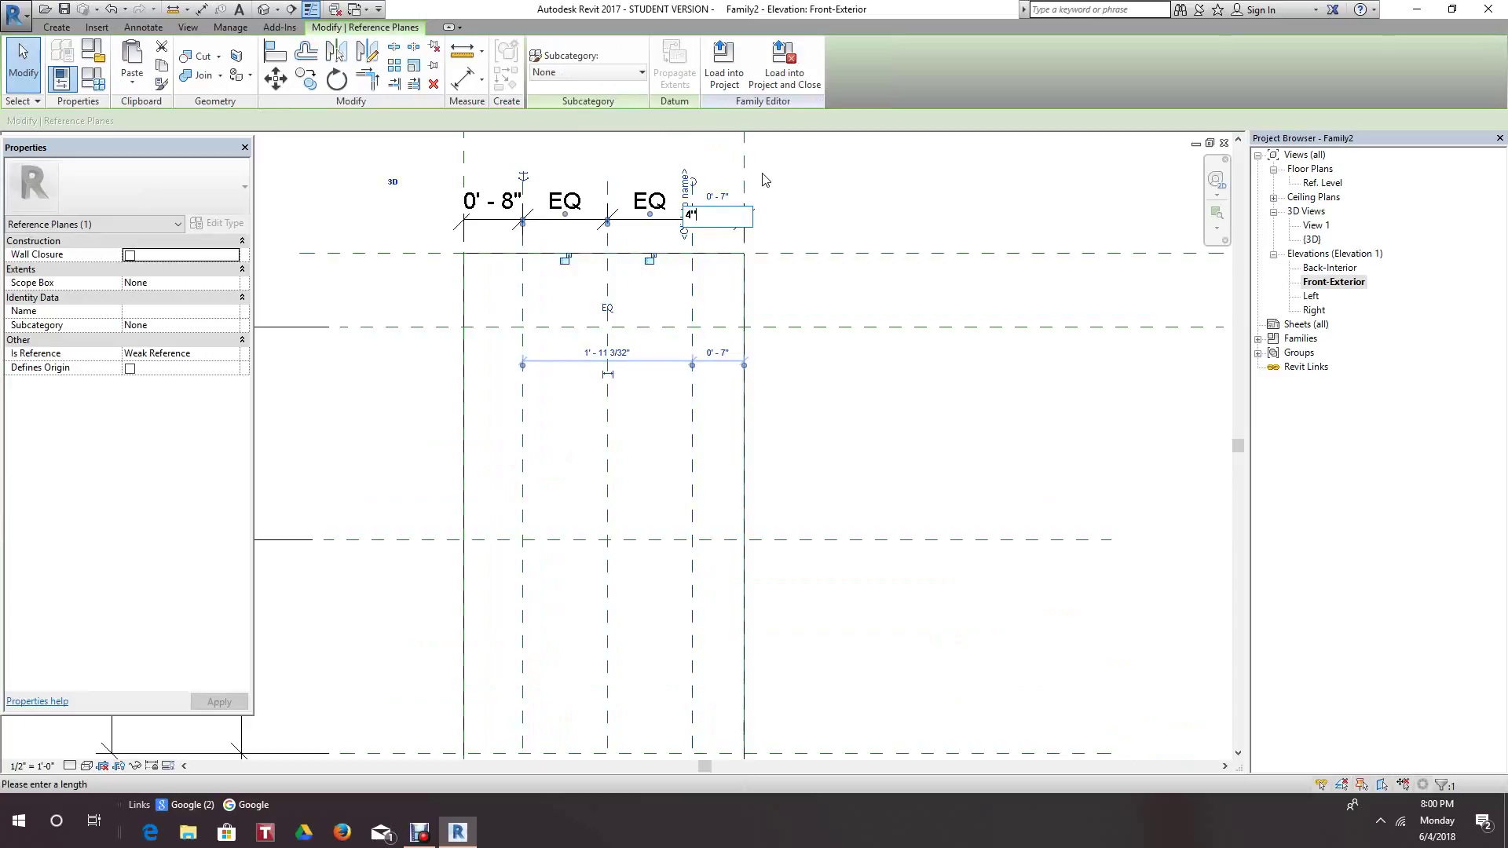
pyautogui.press('Return')
pyautogui.click(843, 191)
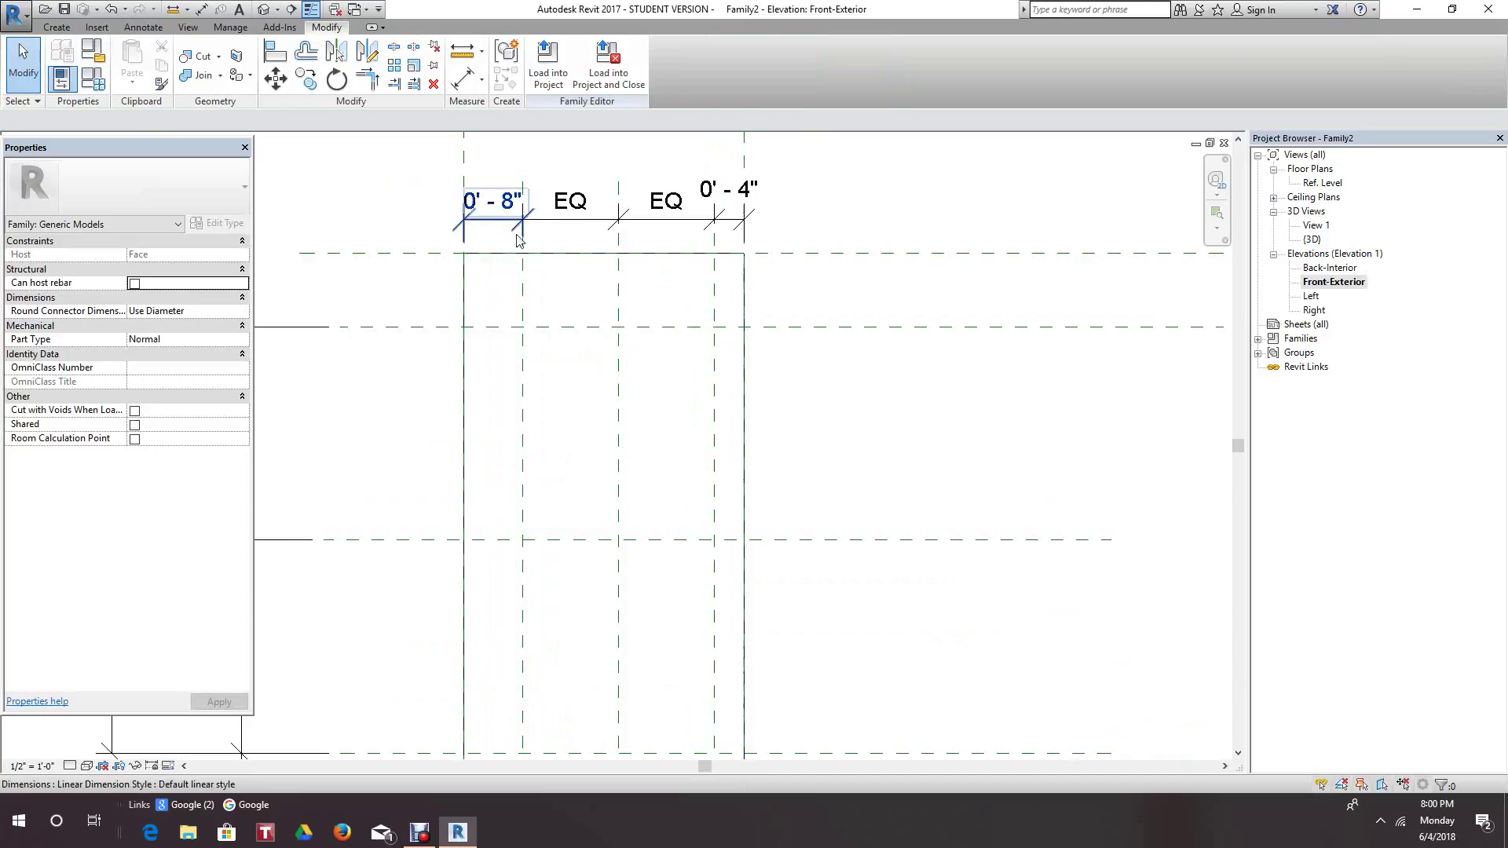
# - Set the left inner vertical reference plane 4" from the door's left edge
pyautogui.click(526, 303)
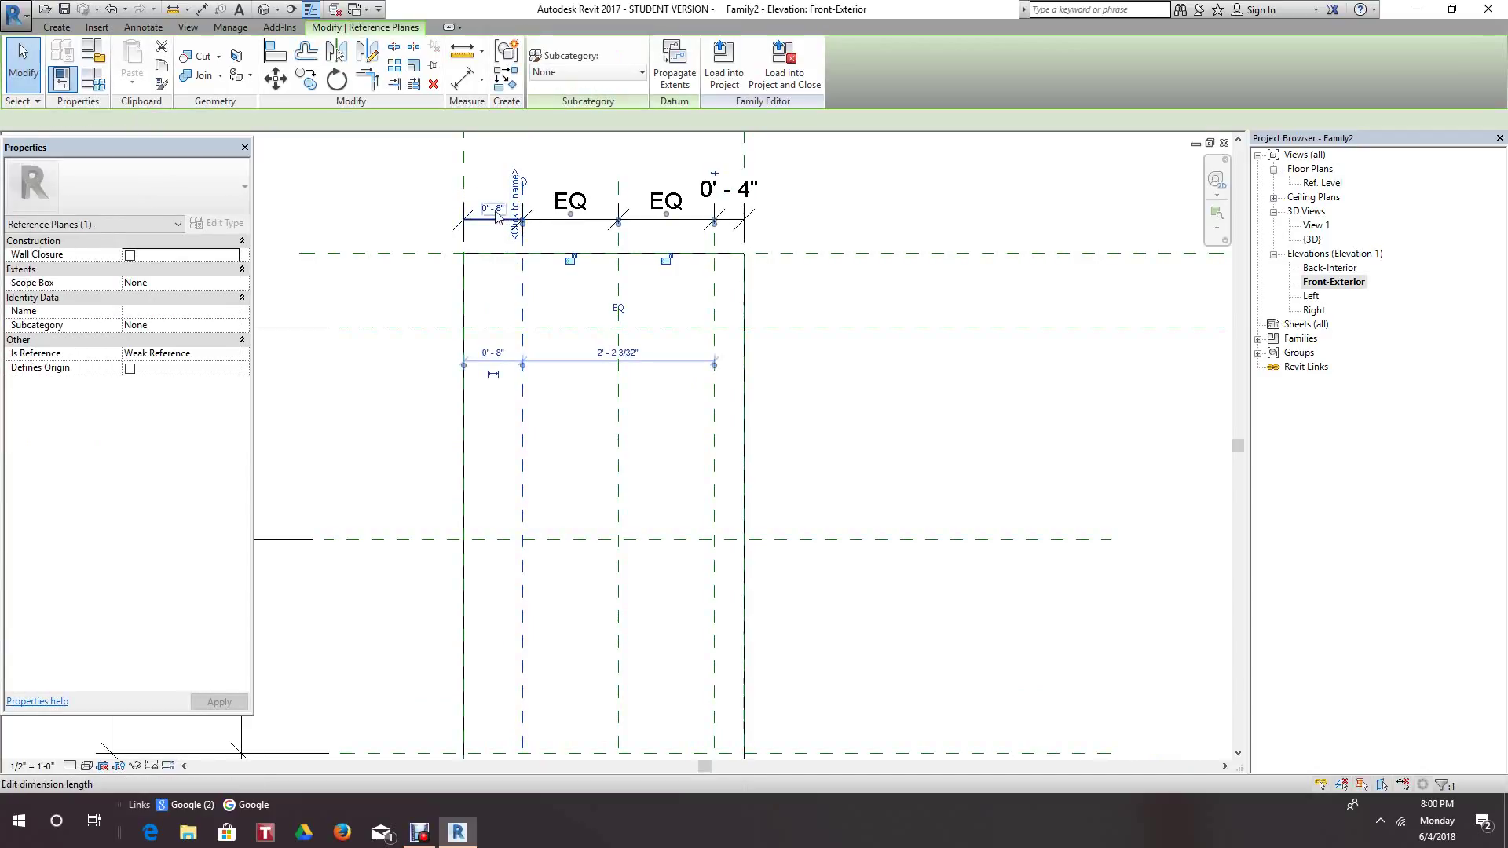
pyautogui.click(497, 206)
pyautogui.write('4')
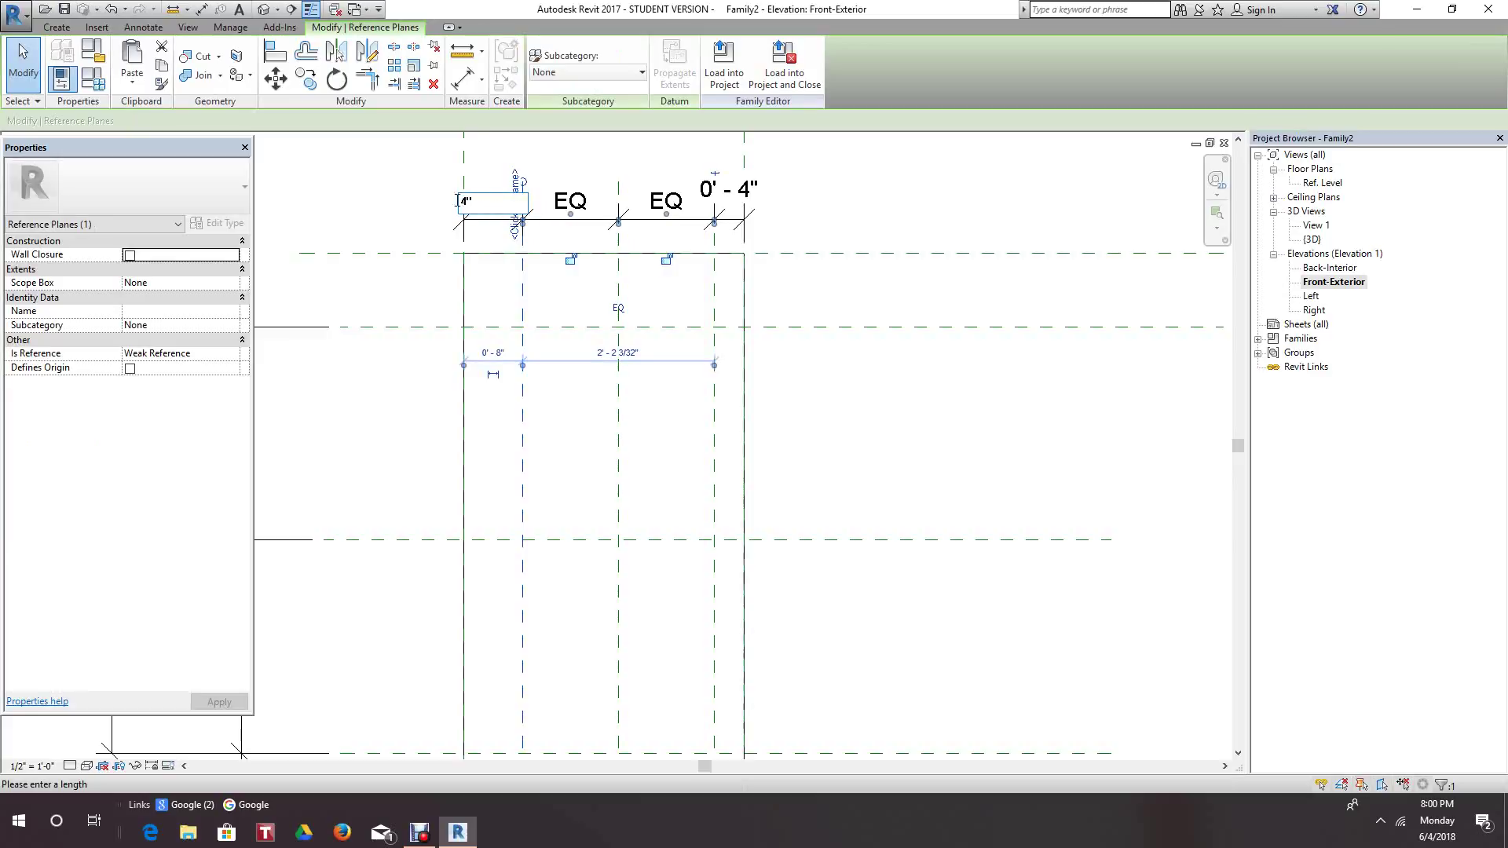
pyautogui.click(394, 213)
pyautogui.click(385, 211)
# - Set the upper inner horizontal reference plane 4" below the door's top edge
pyautogui.scroll(-2, 426, 286)
pyautogui.moveTo(543, 345); pyautogui.dragTo(646, 264, button='middle')
pyautogui.scroll(3, 557, 301)
pyautogui.scroll(-1, 636, 254)
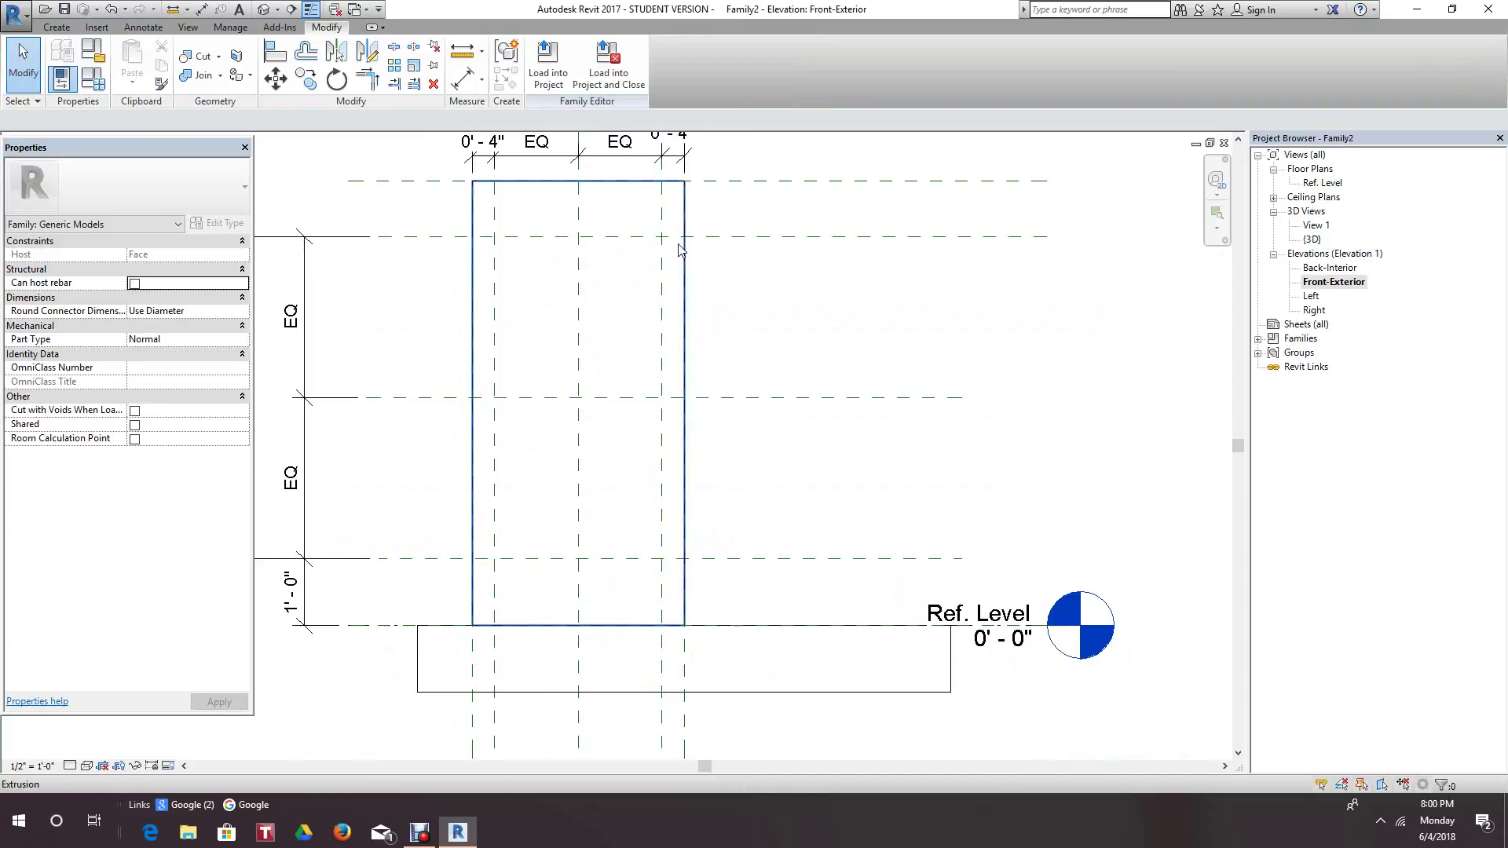
pyautogui.scroll(-2, 702, 279)
pyautogui.moveTo(707, 286); pyautogui.dragTo(716, 344, button='middle')
pyautogui.scroll(1, 593, 339)
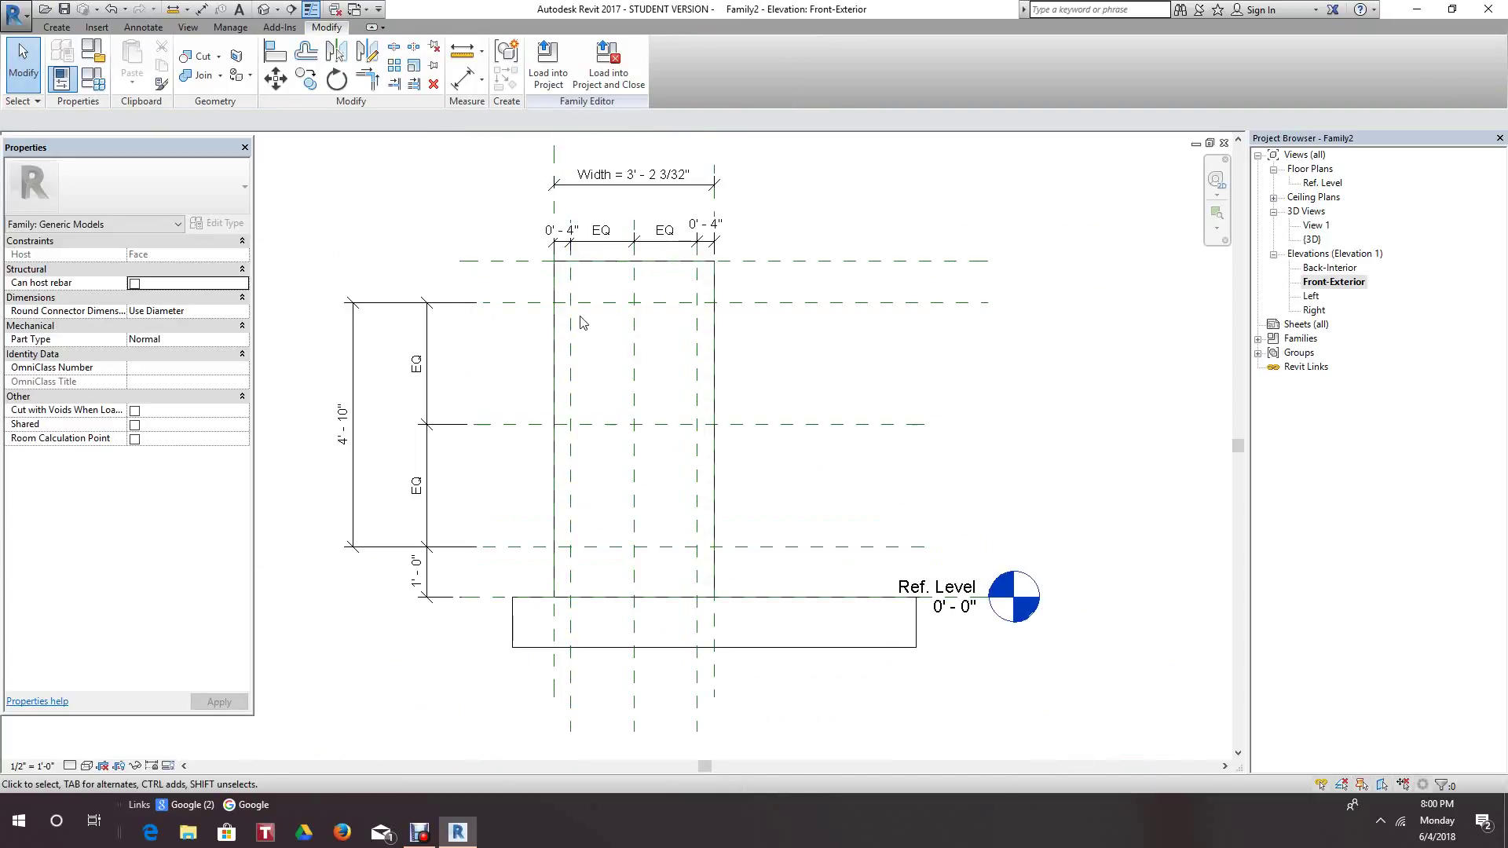
pyautogui.click(538, 305)
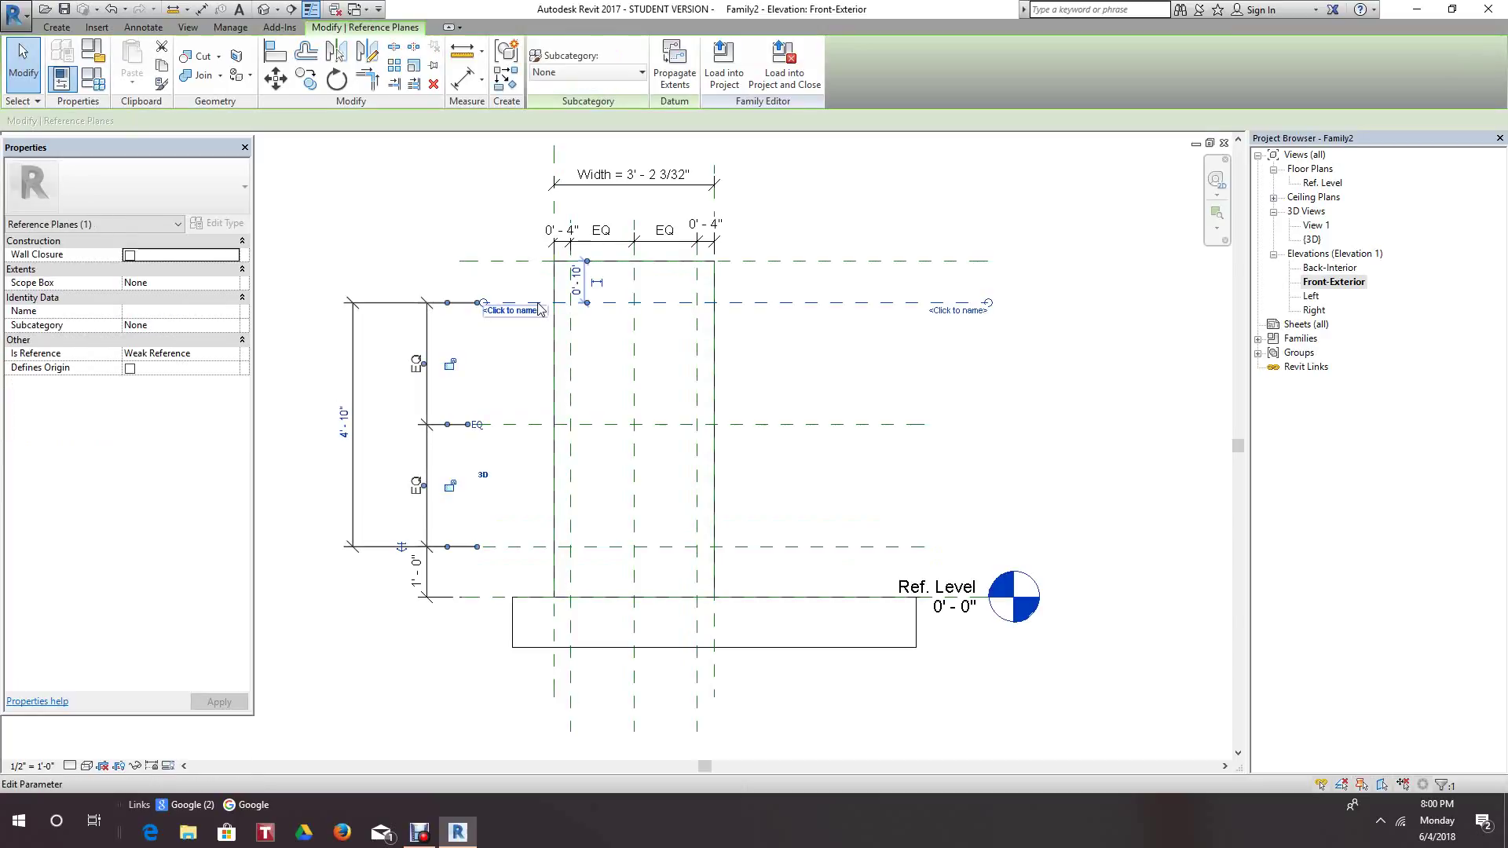
pyautogui.click(577, 283)
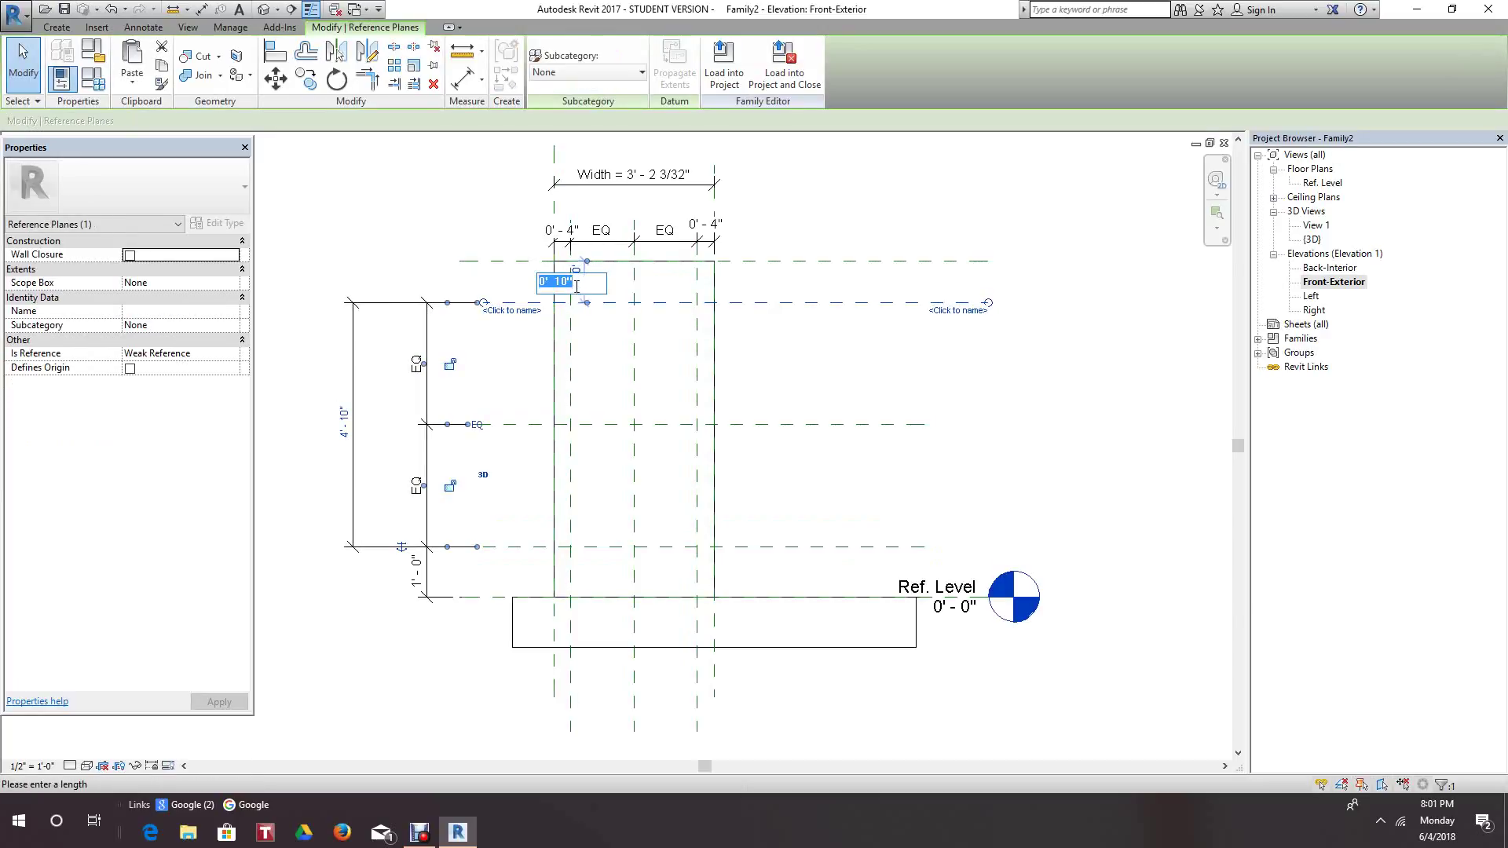
pyautogui.moveTo(557, 284); pyautogui.dragTo(561, 288)
pyautogui.press('Return')
pyautogui.click(792, 193)
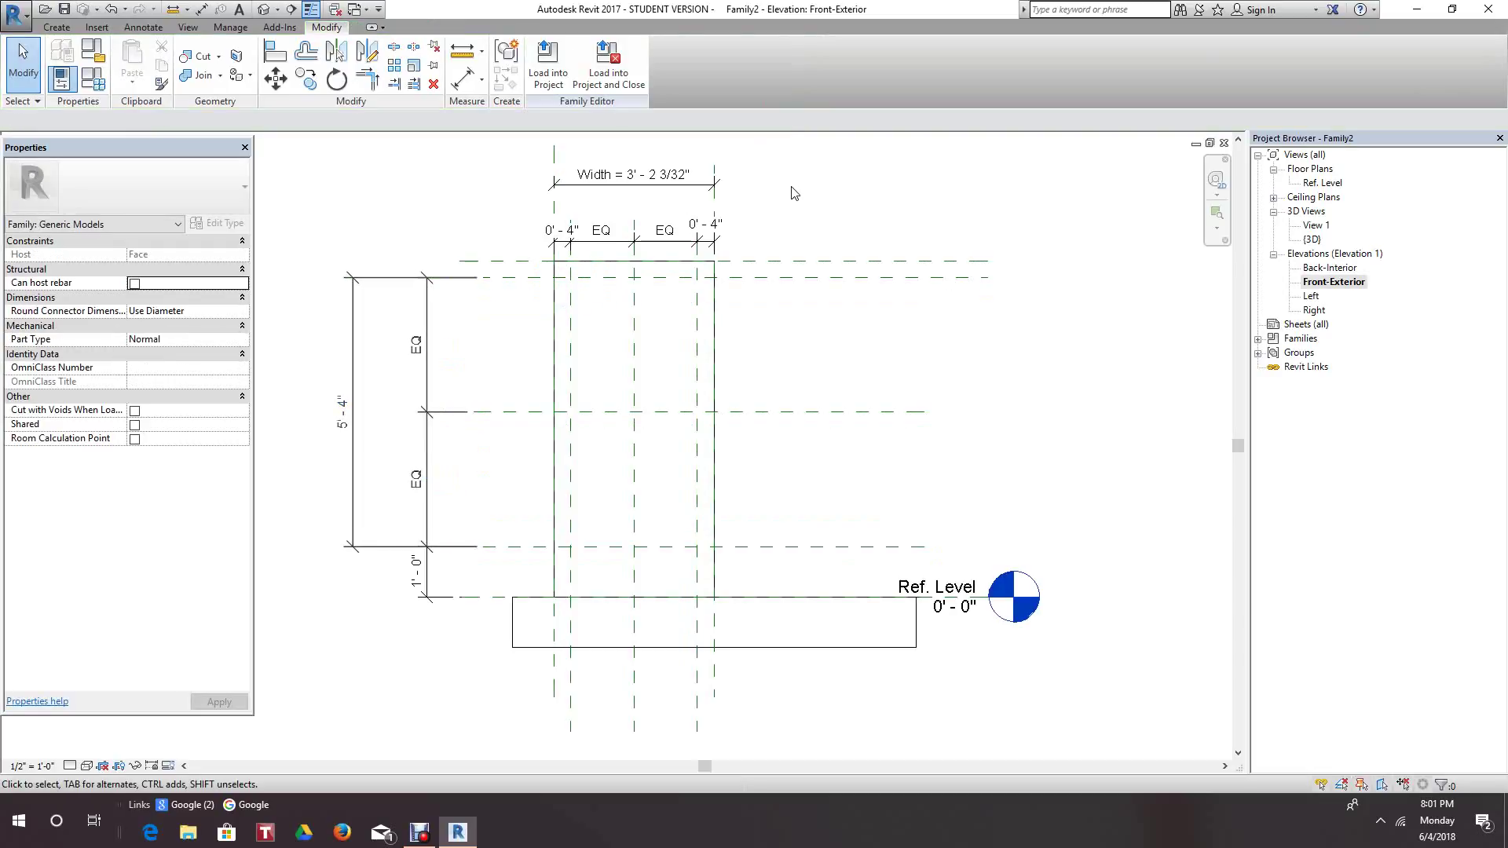
# - Set the work plane to Reference Plane : Midplane
pyautogui.moveTo(754, 192); pyautogui.dragTo(734, 228, button='middle')
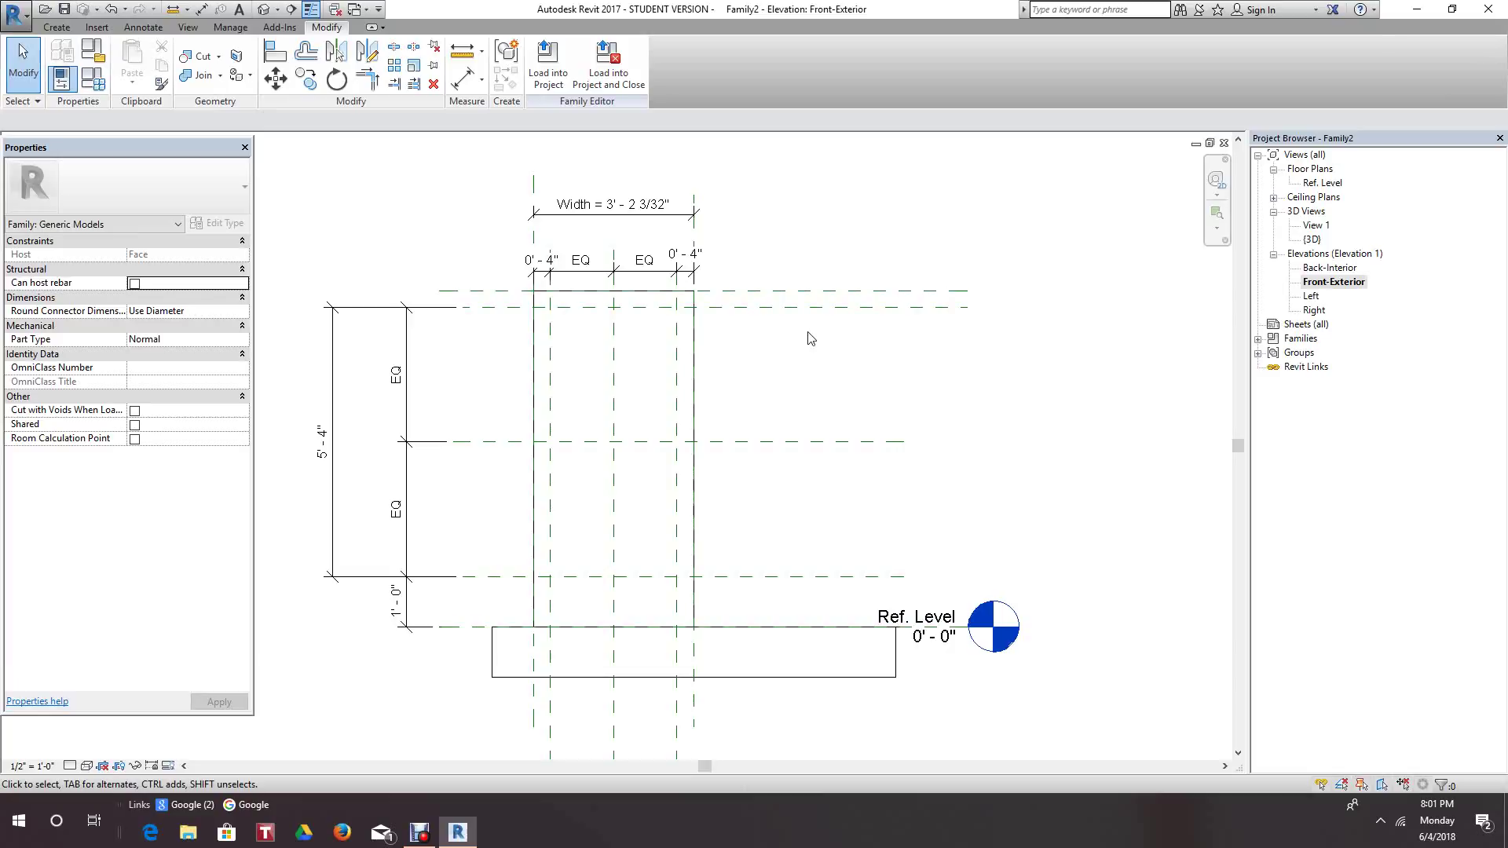
pyautogui.click(57, 27)
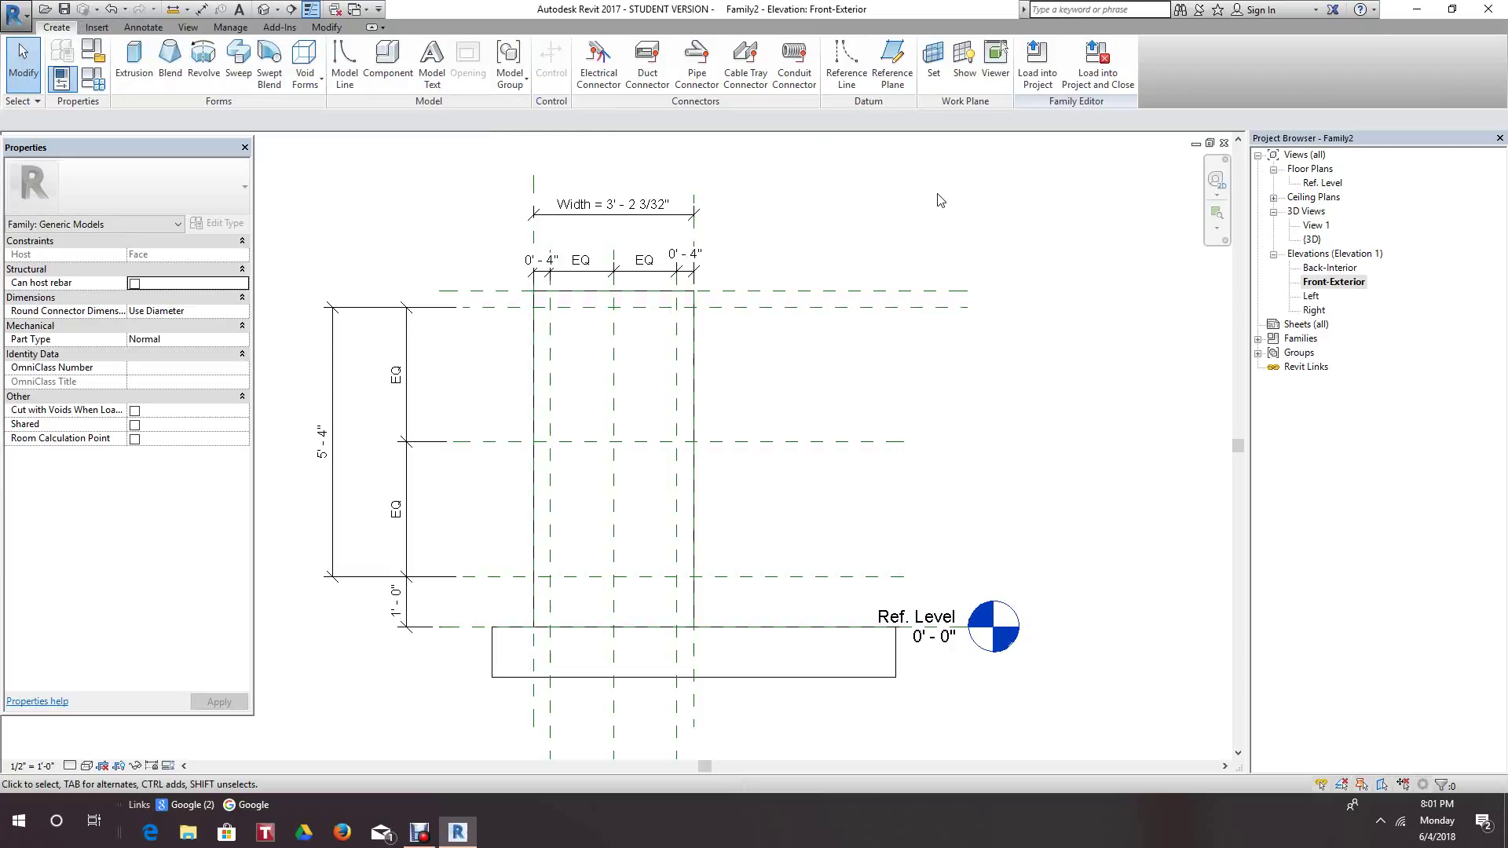
pyautogui.click(934, 53)
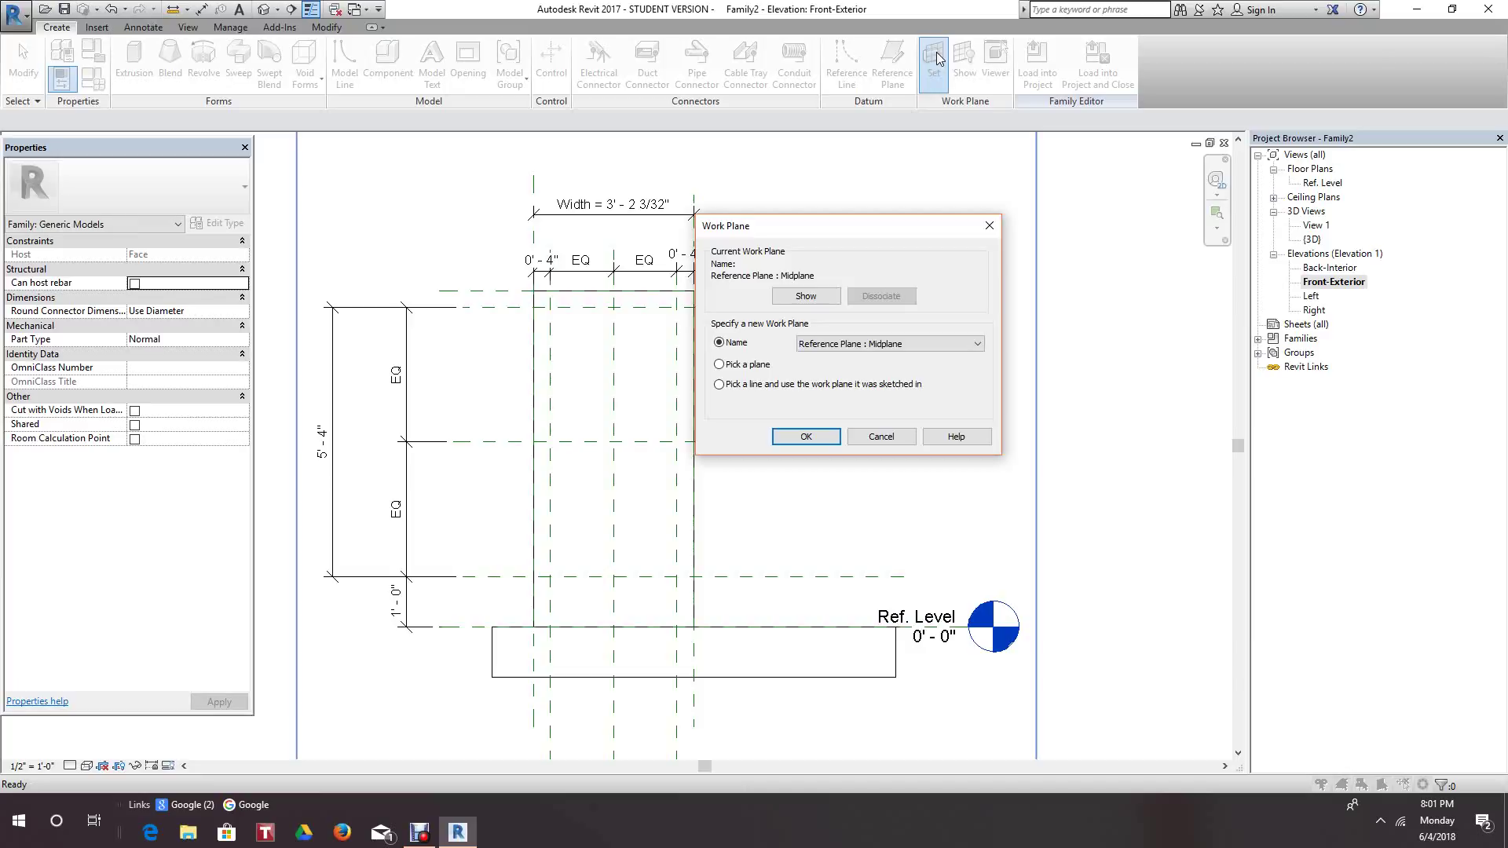
pyautogui.click(977, 344)
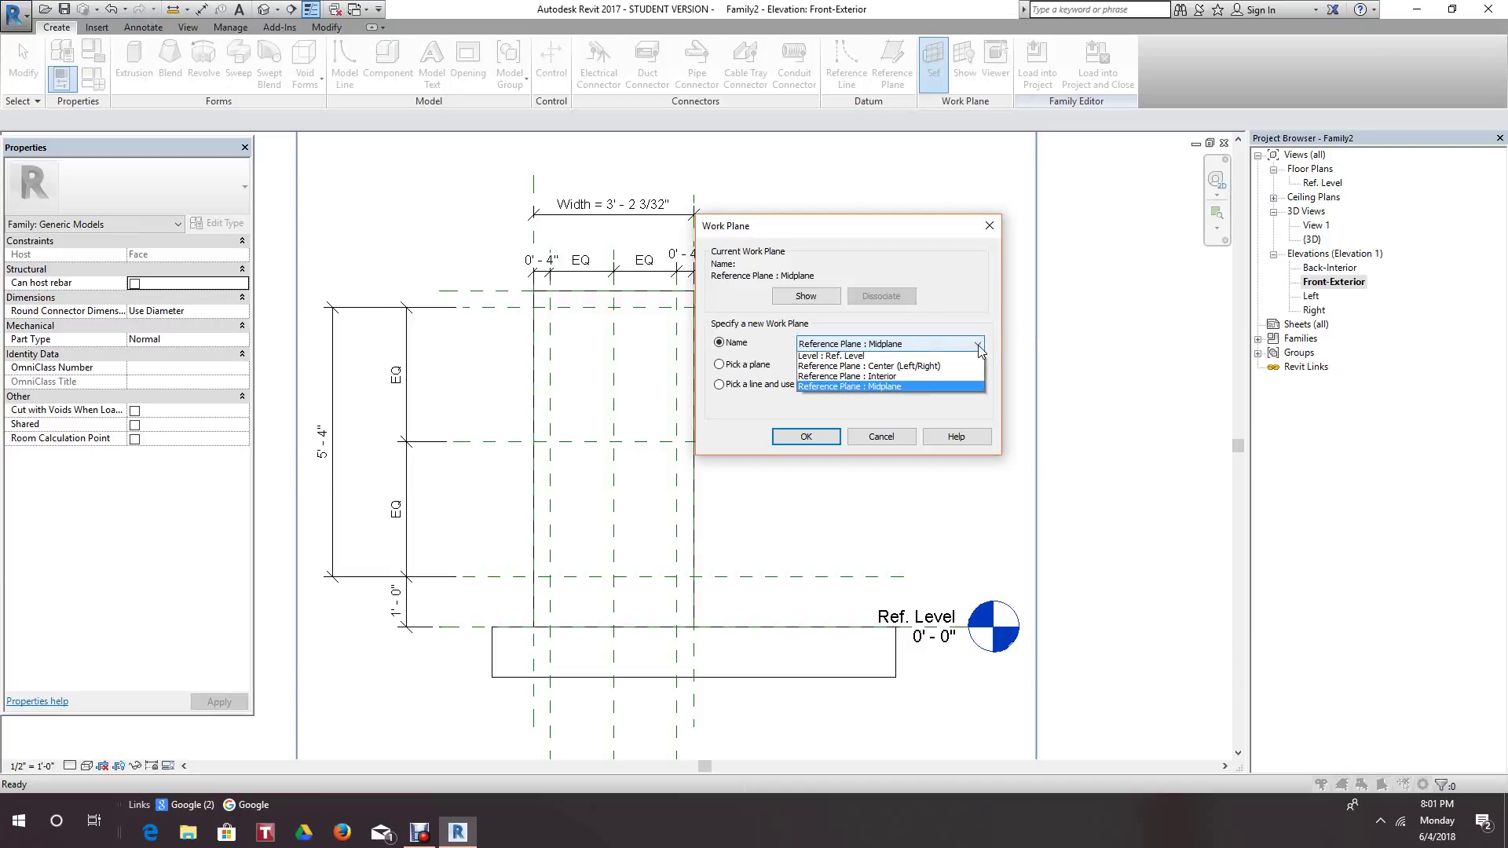
pyautogui.click(979, 348)
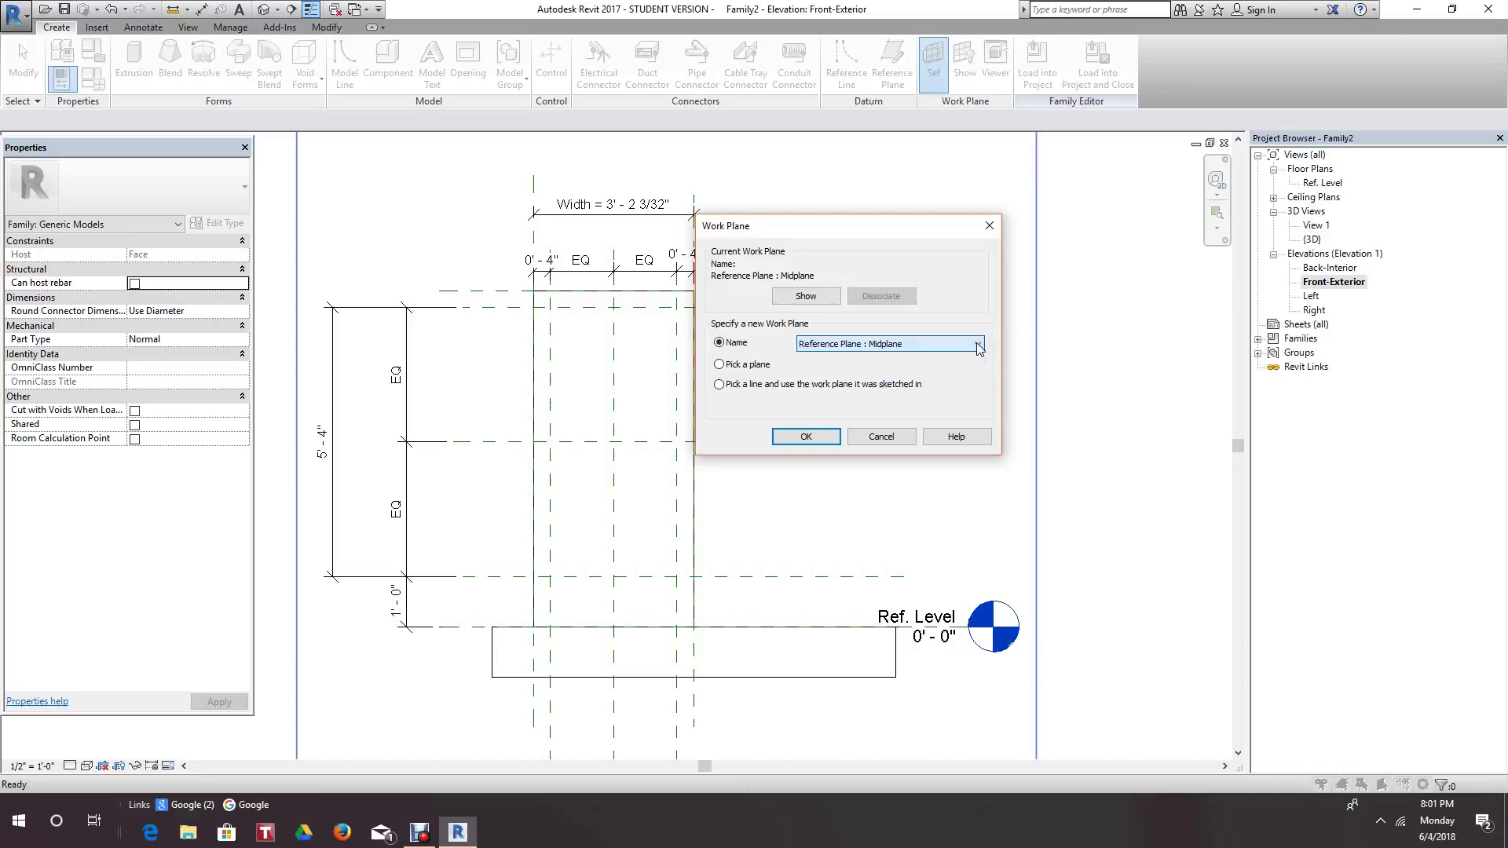
pyautogui.click(805, 437)
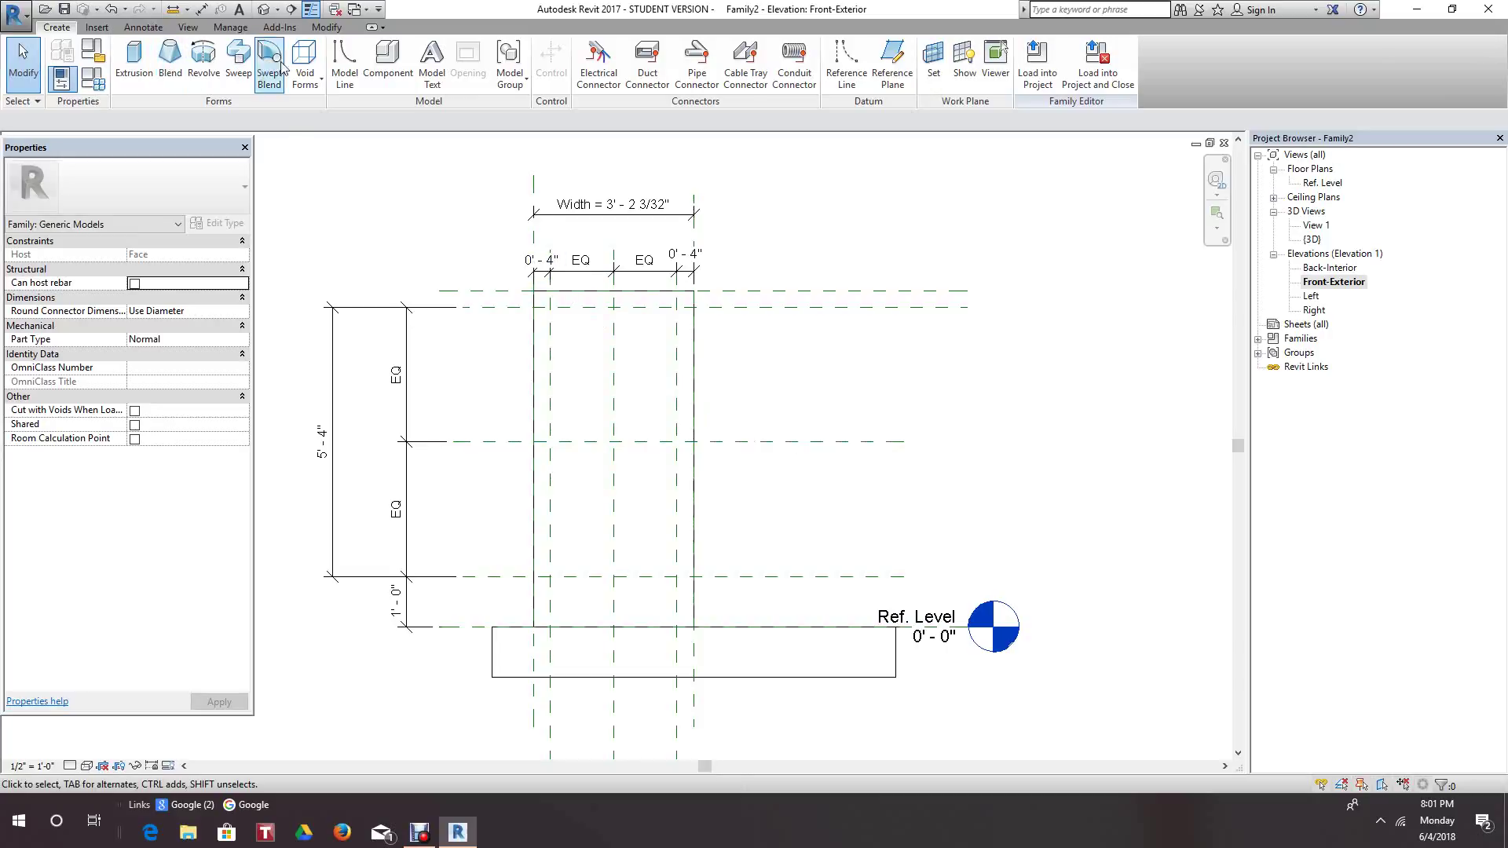
# - Start a void extrusion and sketch a rectangle bounded by the outermost inner vertical planes and the upper and lower inner horizontal reference planes
pyautogui.click(305, 67)
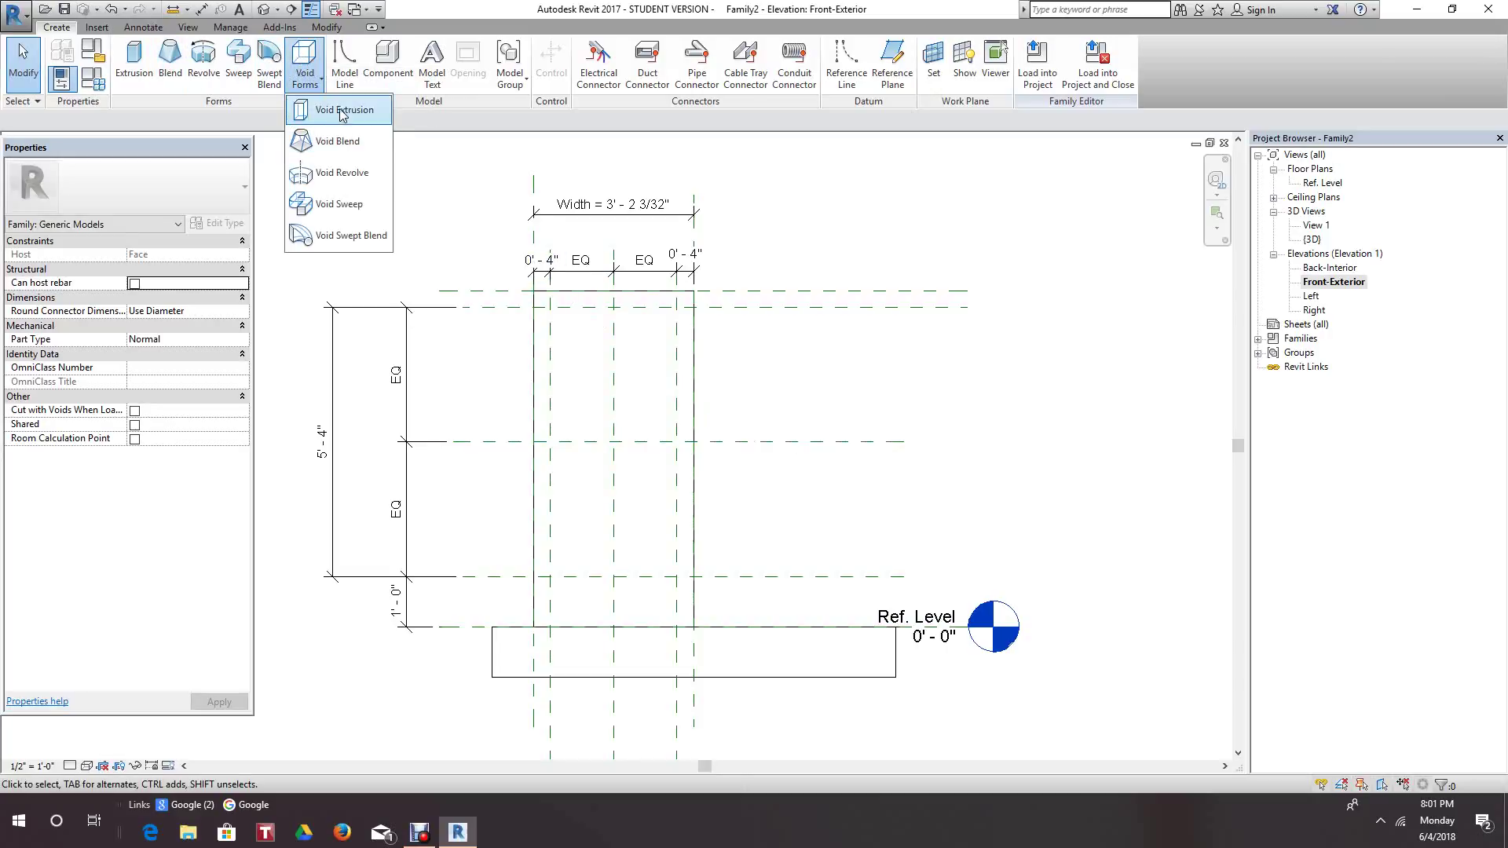
pyautogui.click(346, 111)
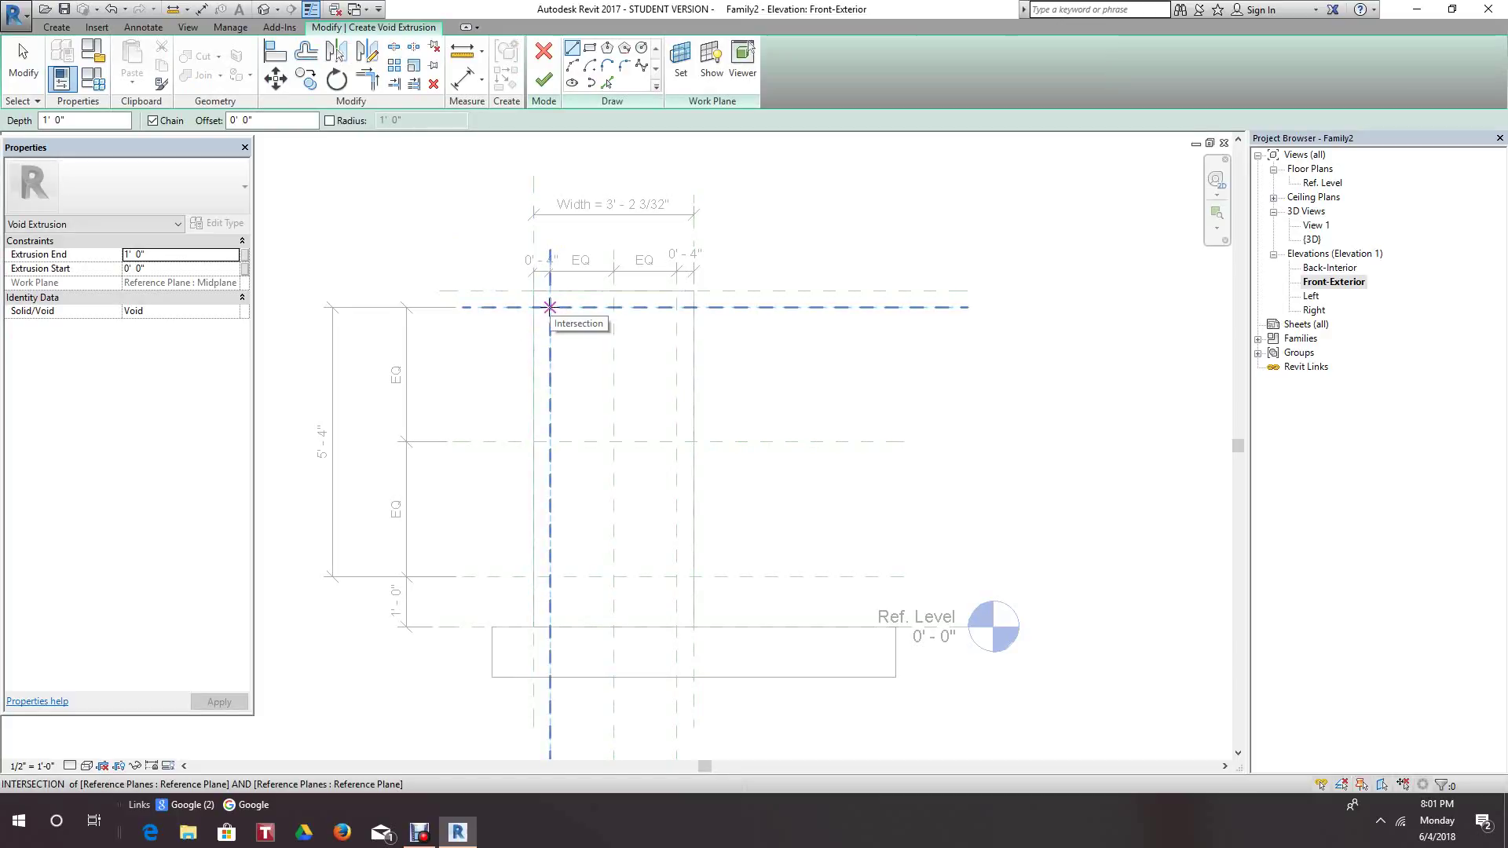
pyautogui.click(590, 48)
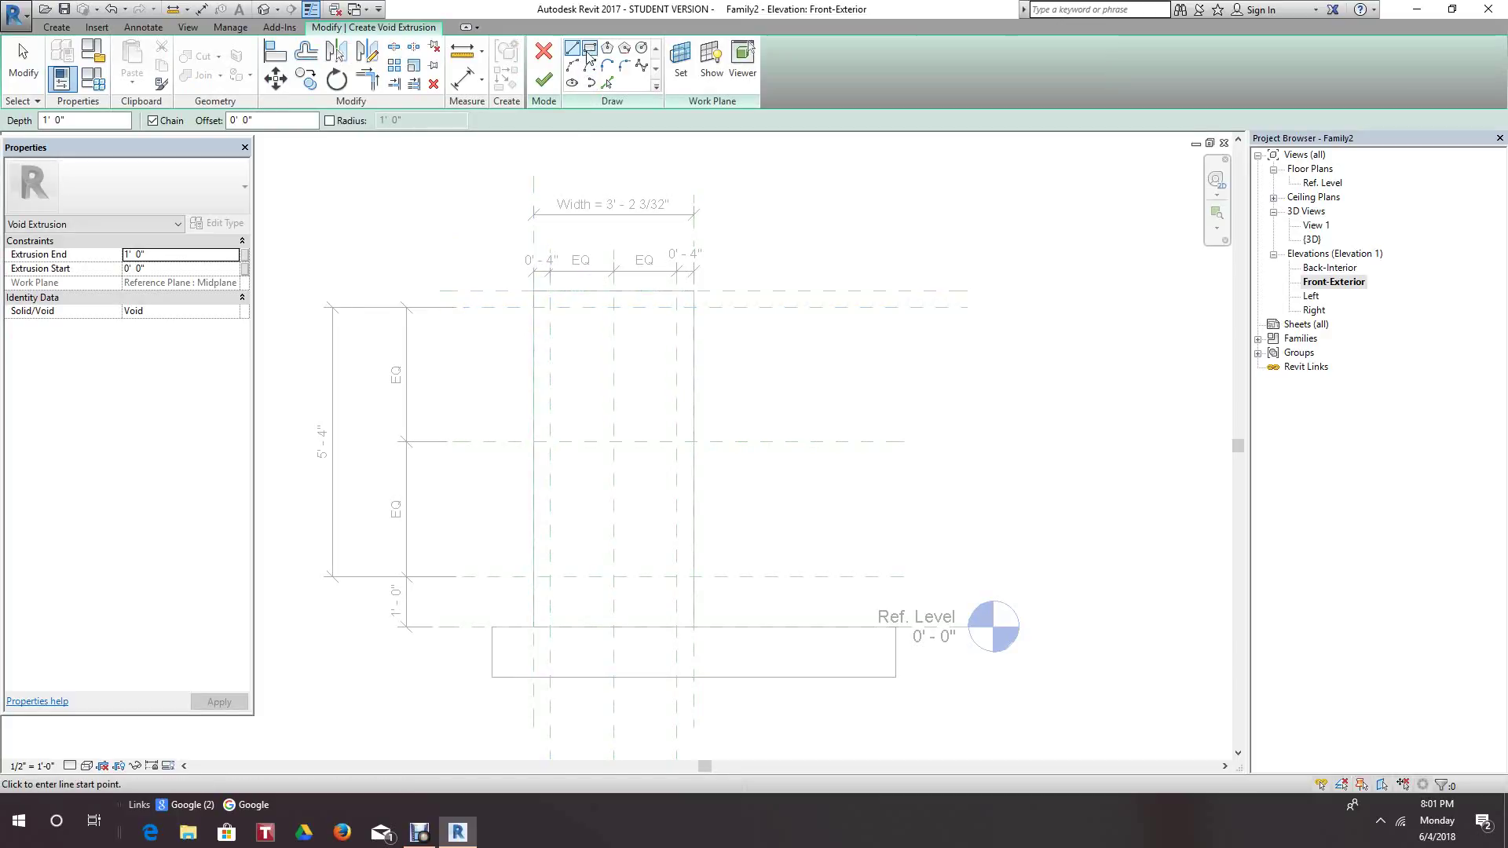
pyautogui.click(550, 307)
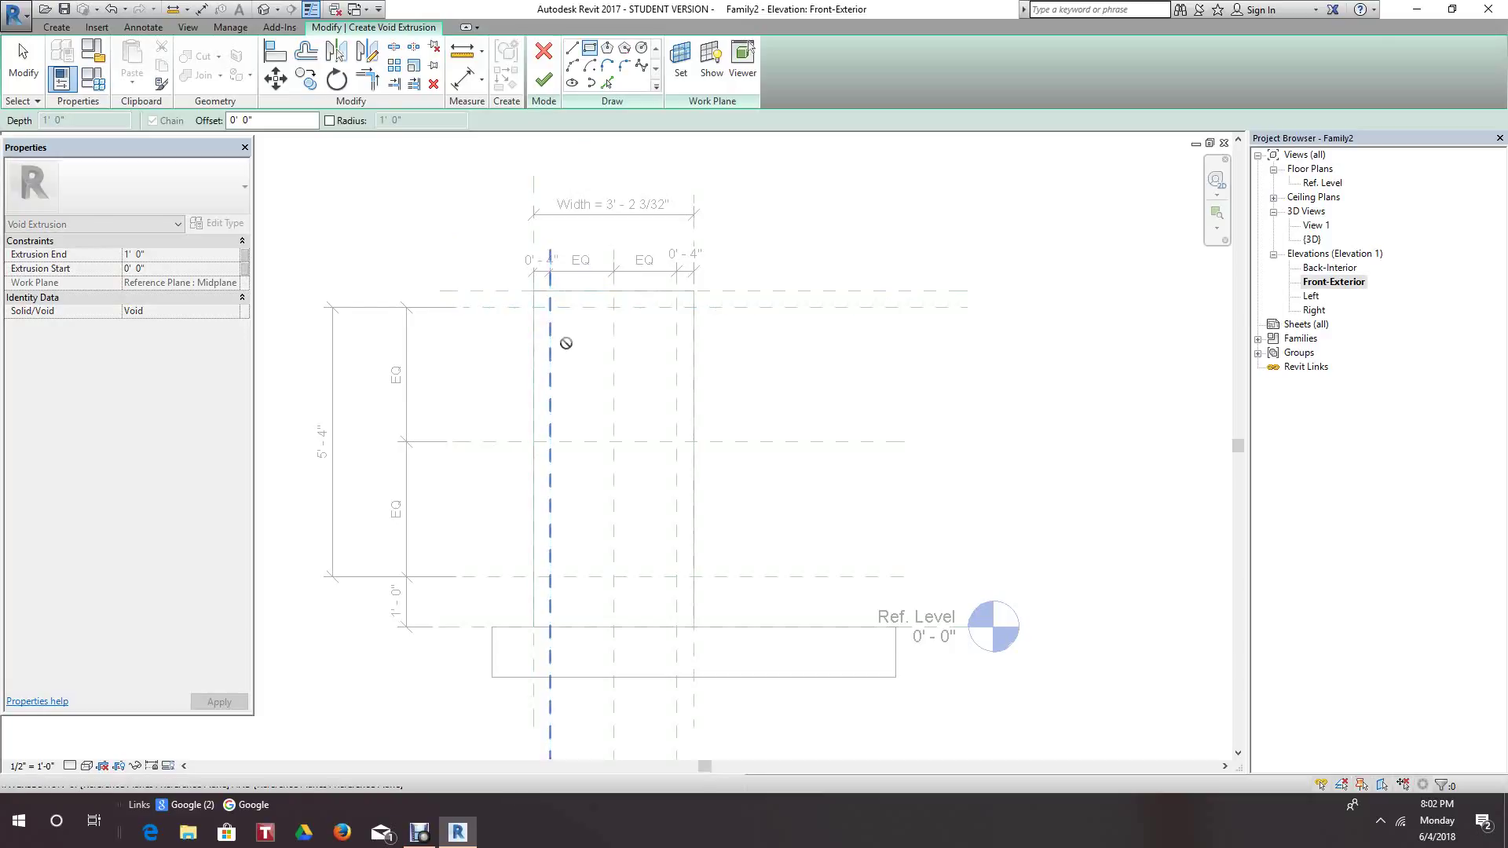
pyautogui.click(677, 576)
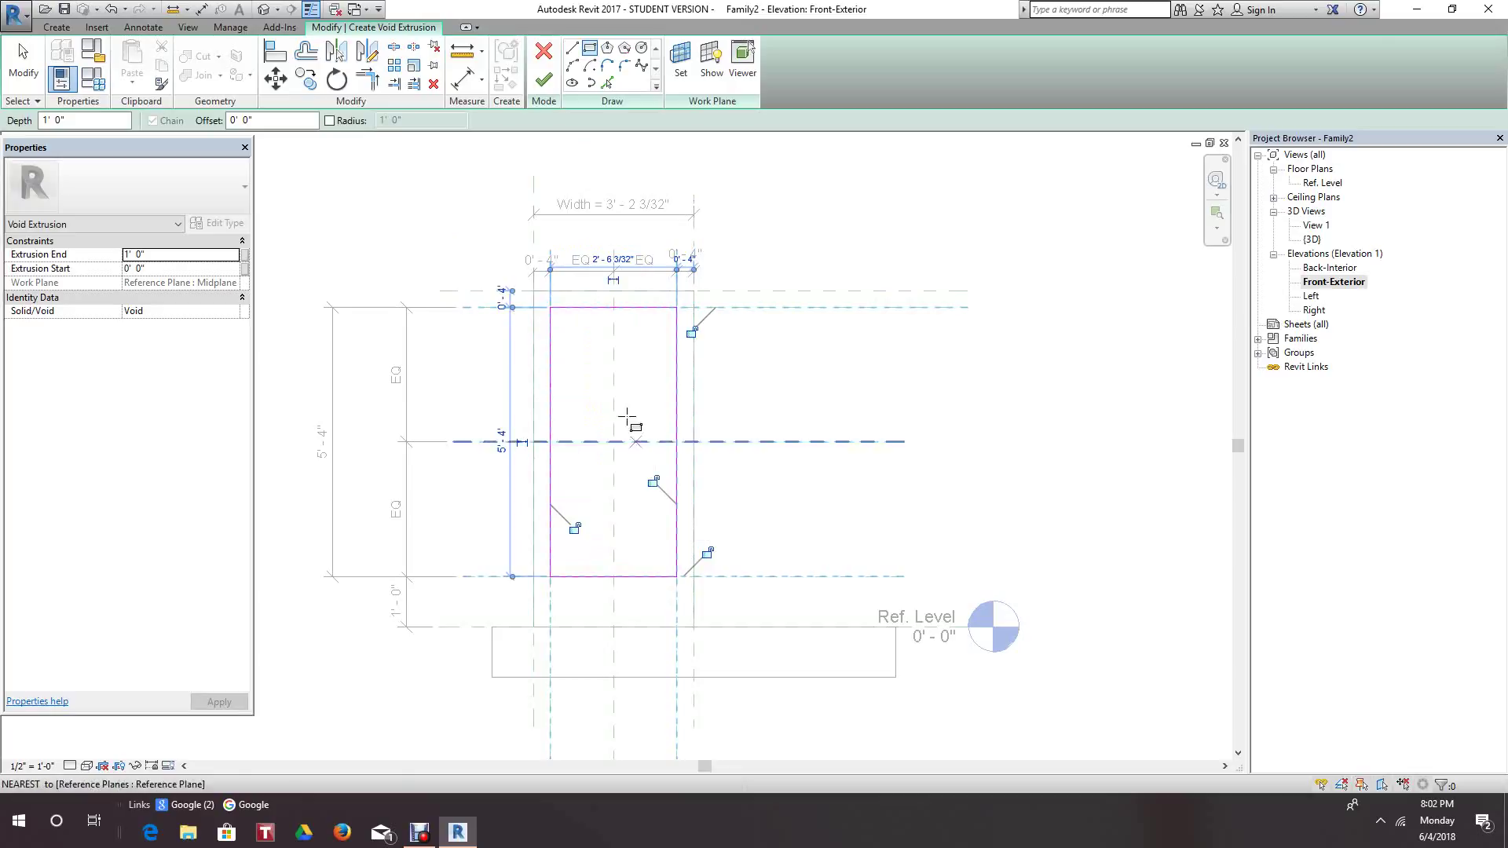
# - Lock all four sides of the void rectangle to their reference planes
pyautogui.click(691, 331)
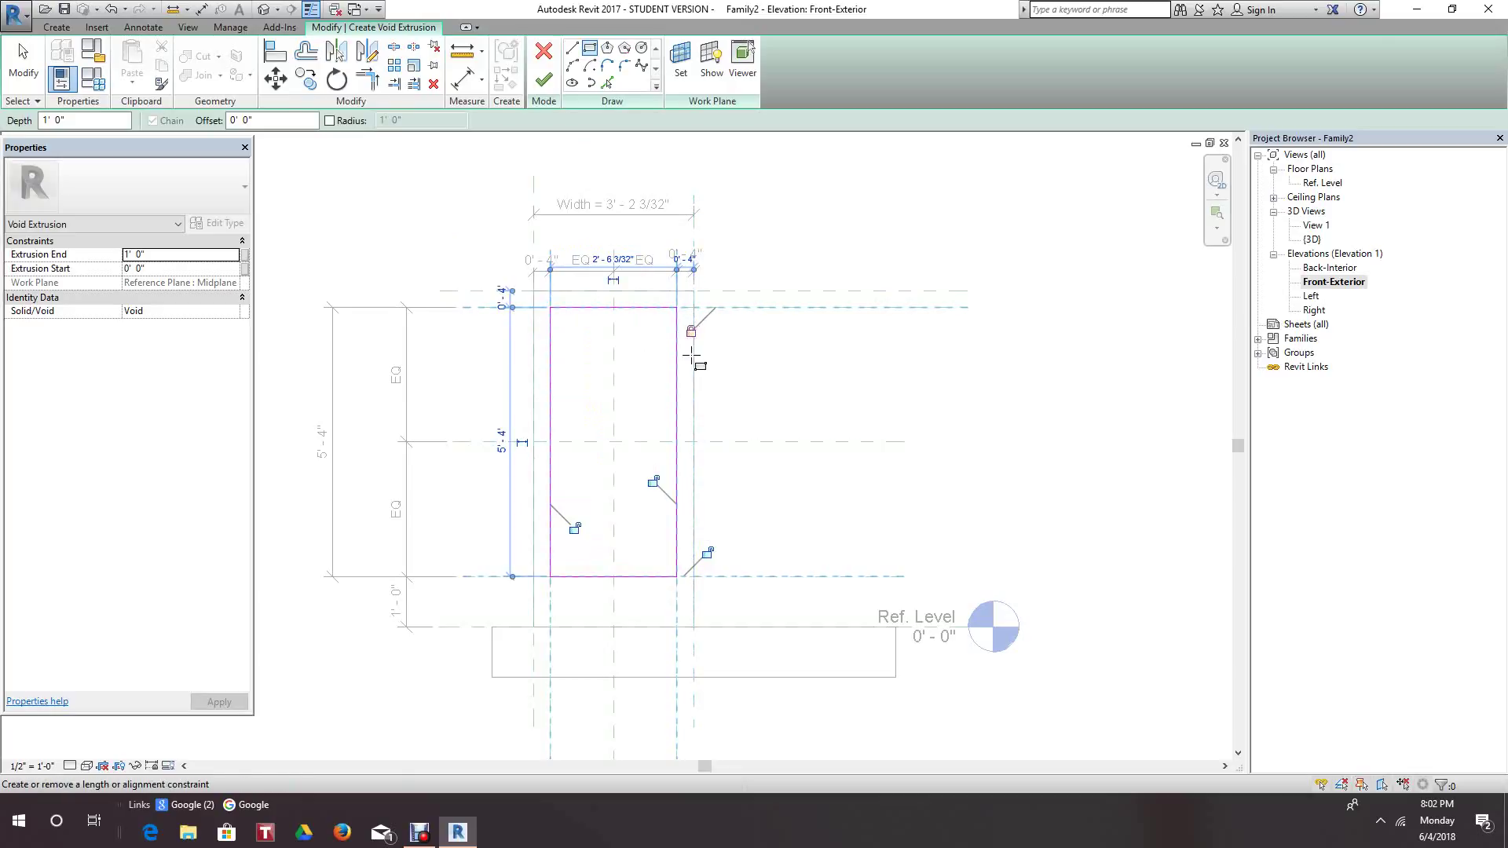
pyautogui.click(652, 481)
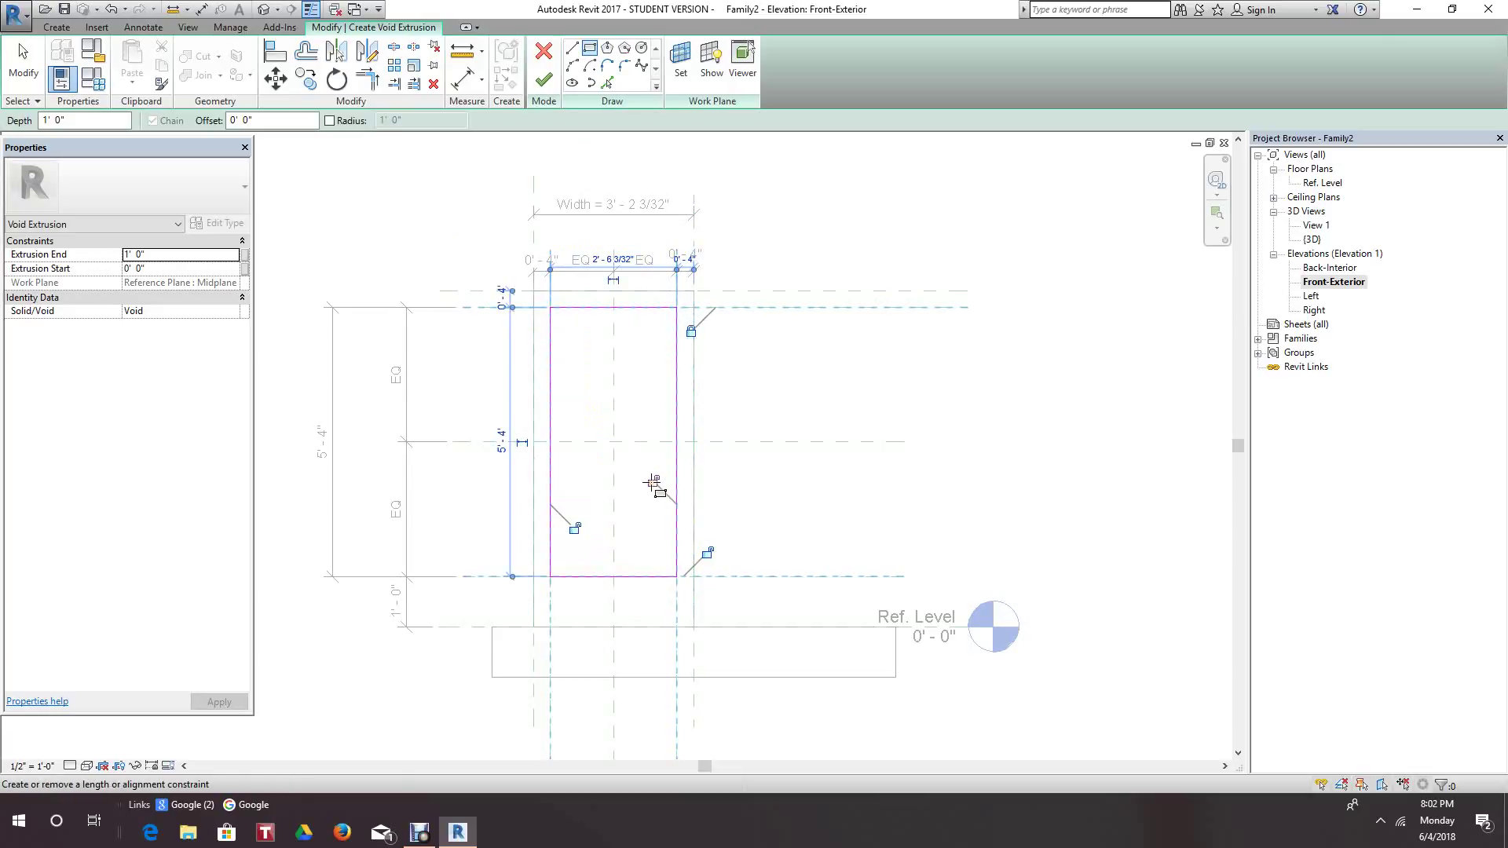
pyautogui.click(706, 554)
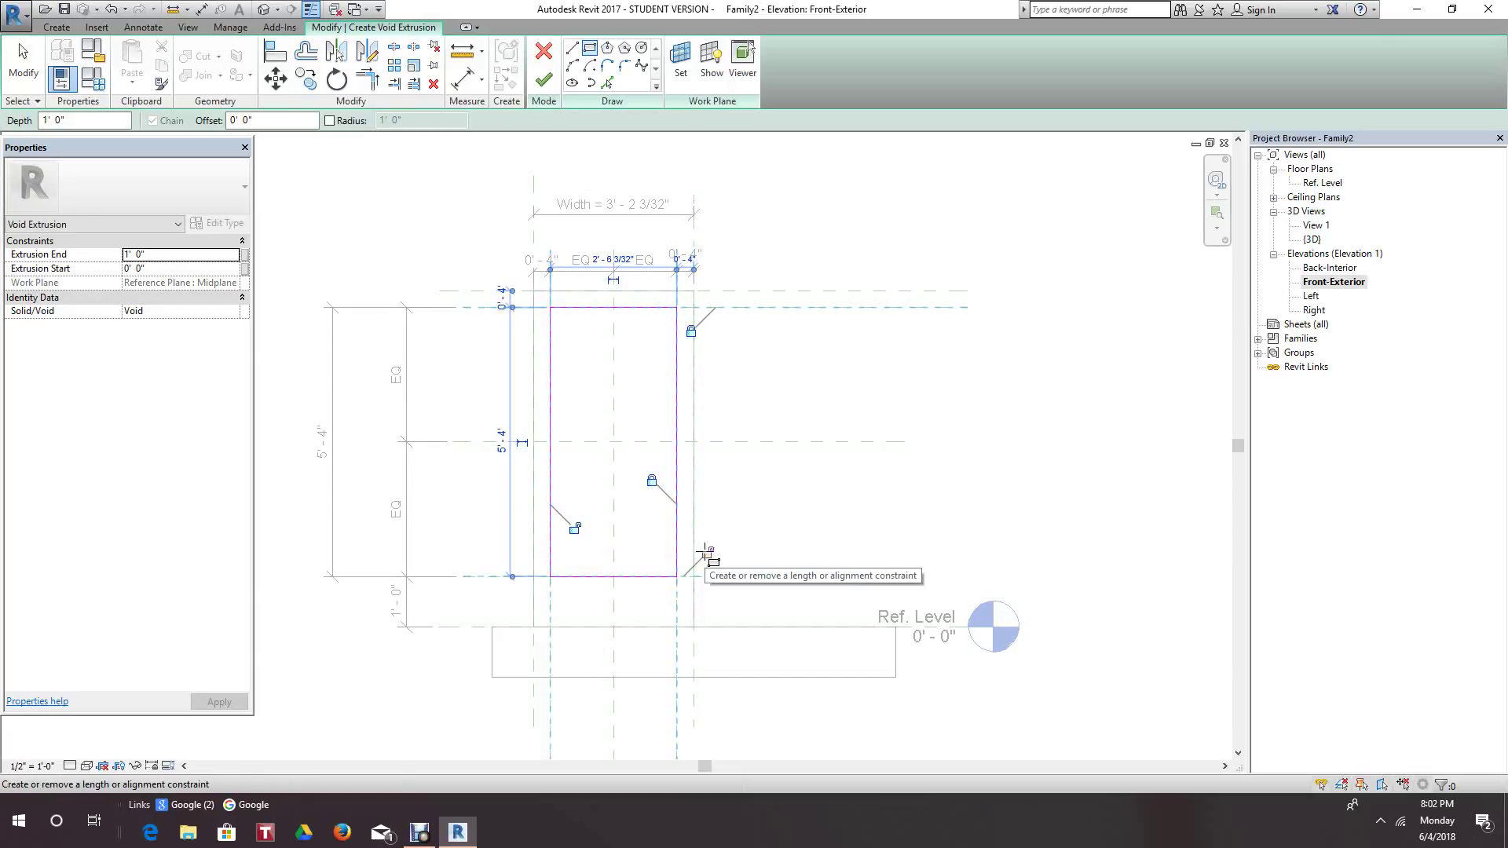
pyautogui.click(575, 528)
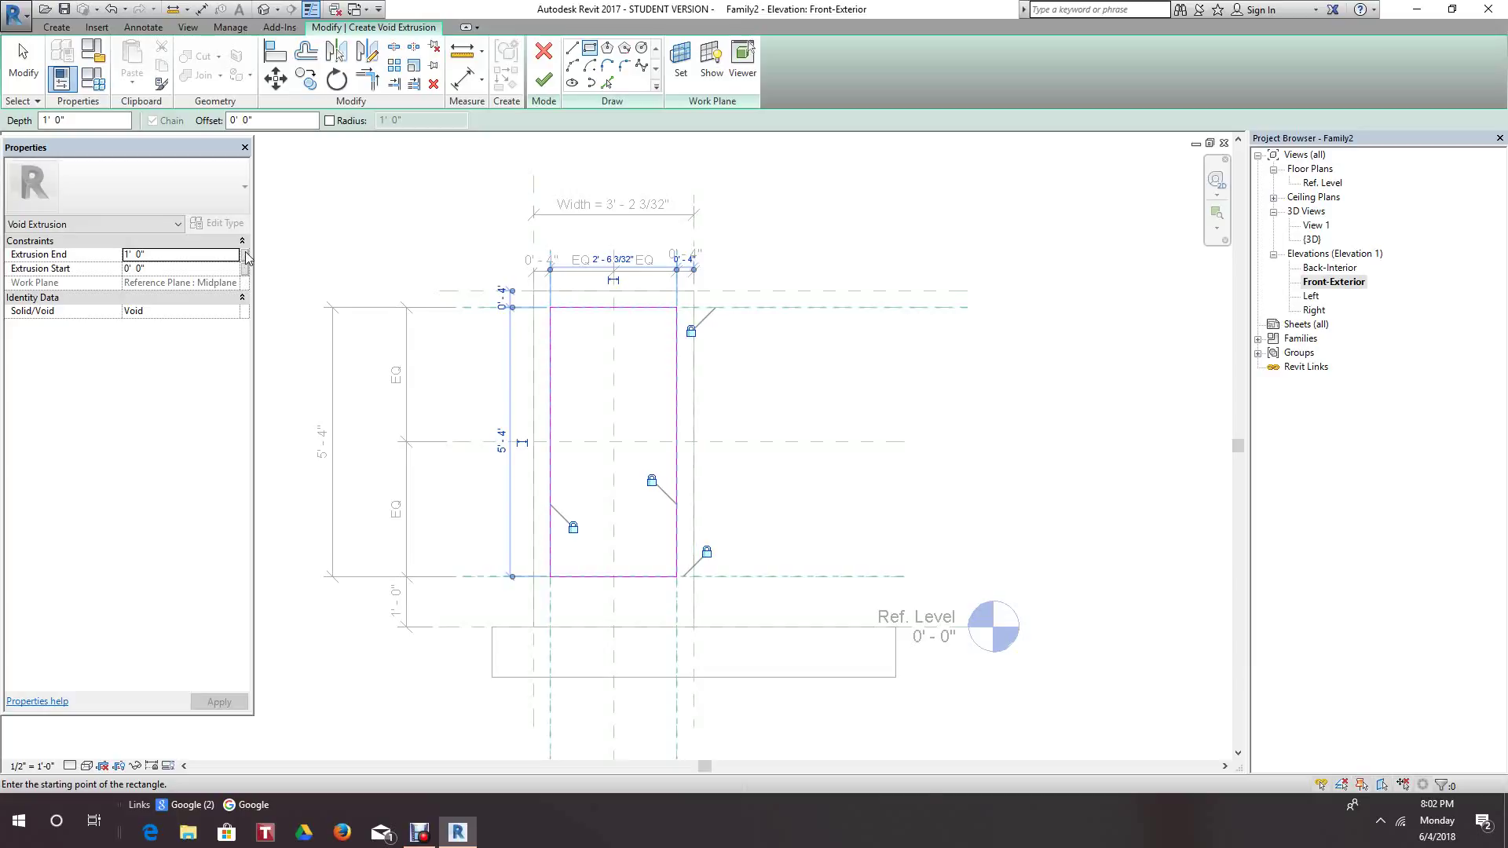
# - Associate the void's Extrusion End with the Thickness family parameter
pyautogui.click(245, 254)
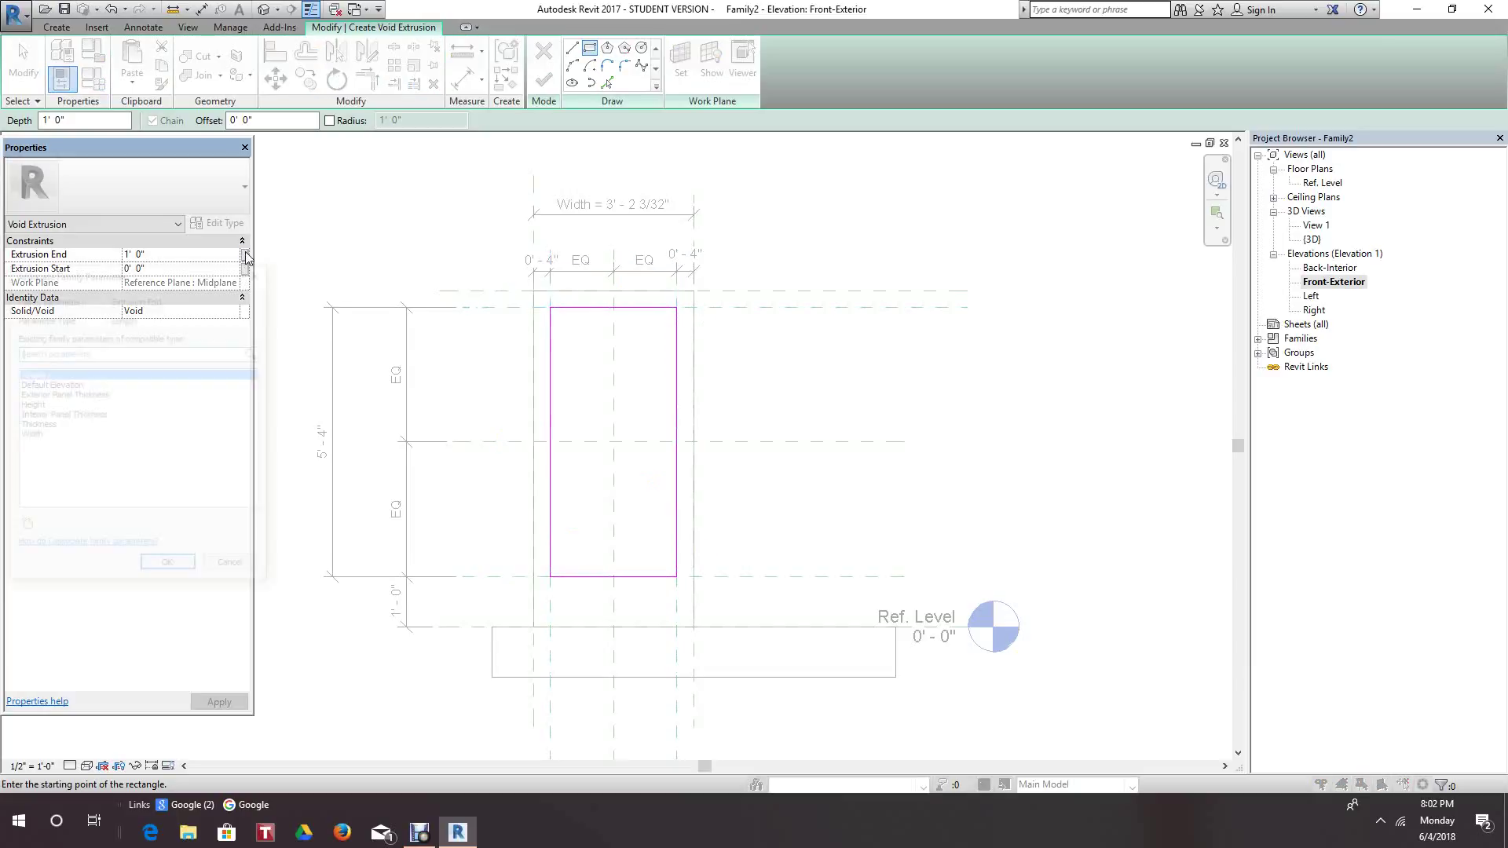
pyautogui.click(48, 426)
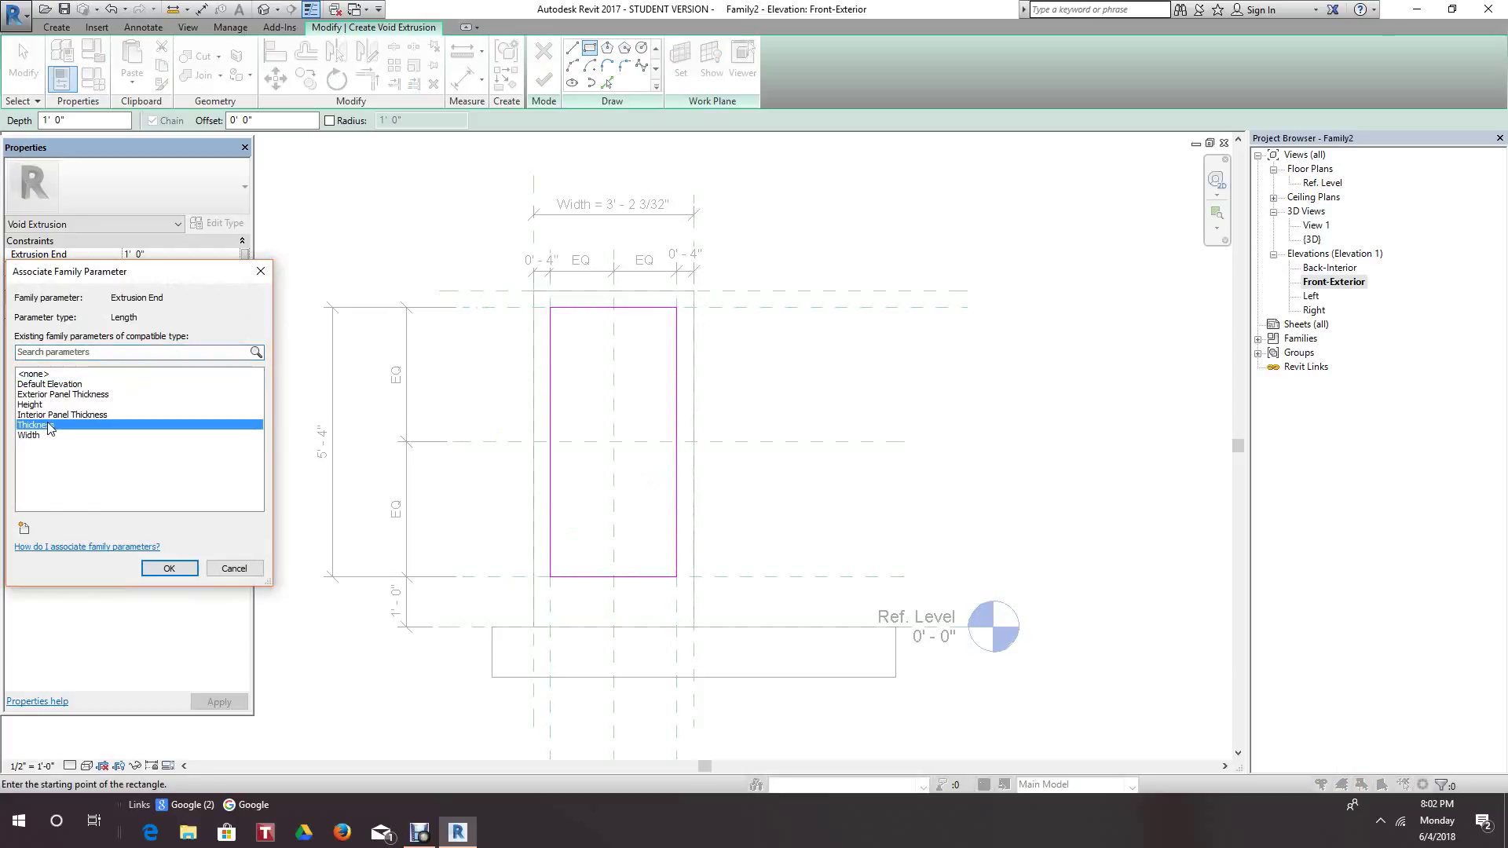
pyautogui.click(169, 569)
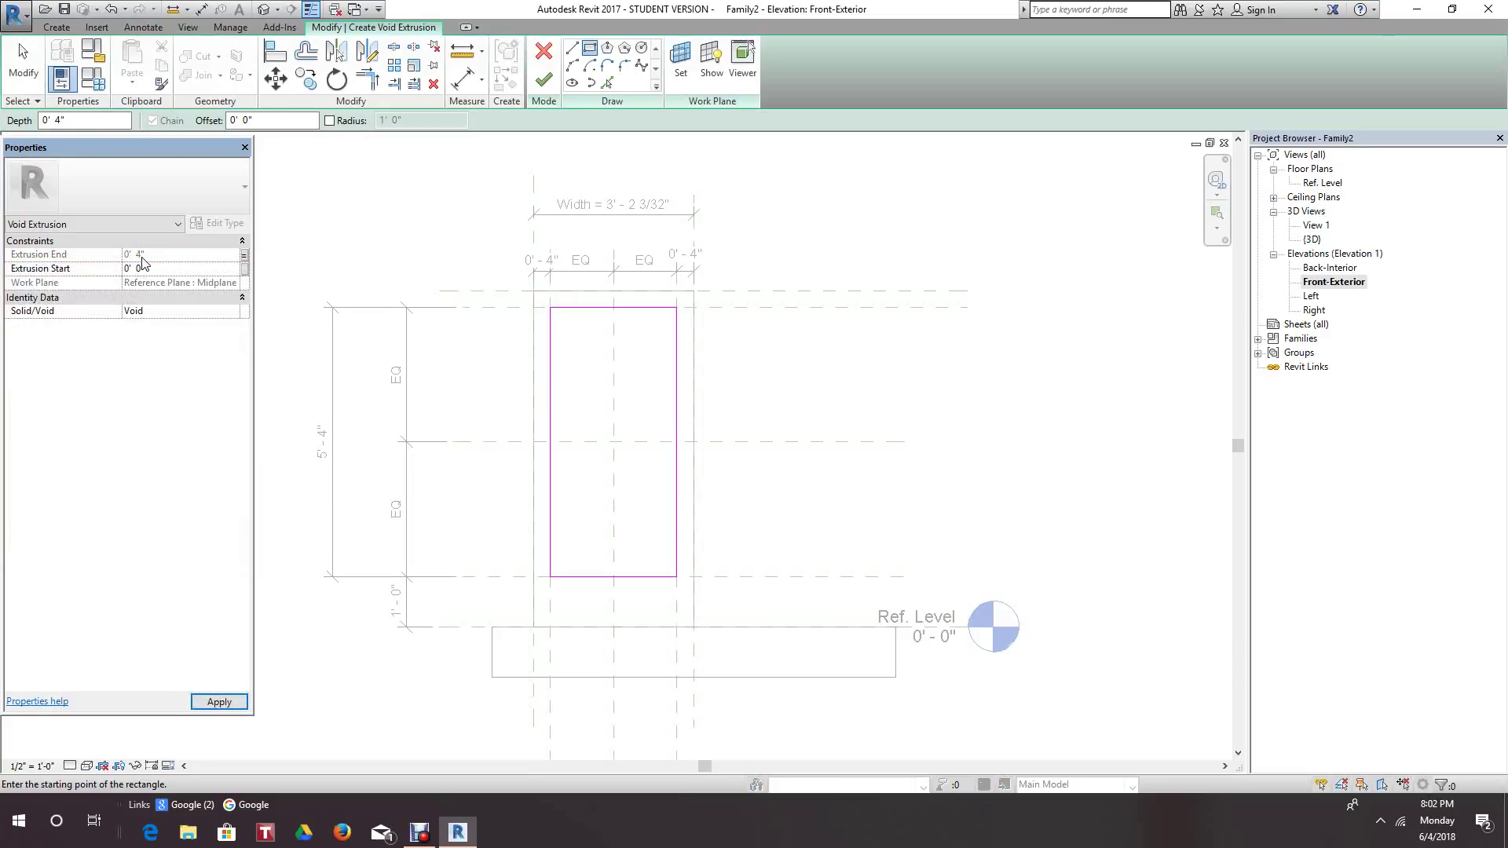
pyautogui.click(244, 255)
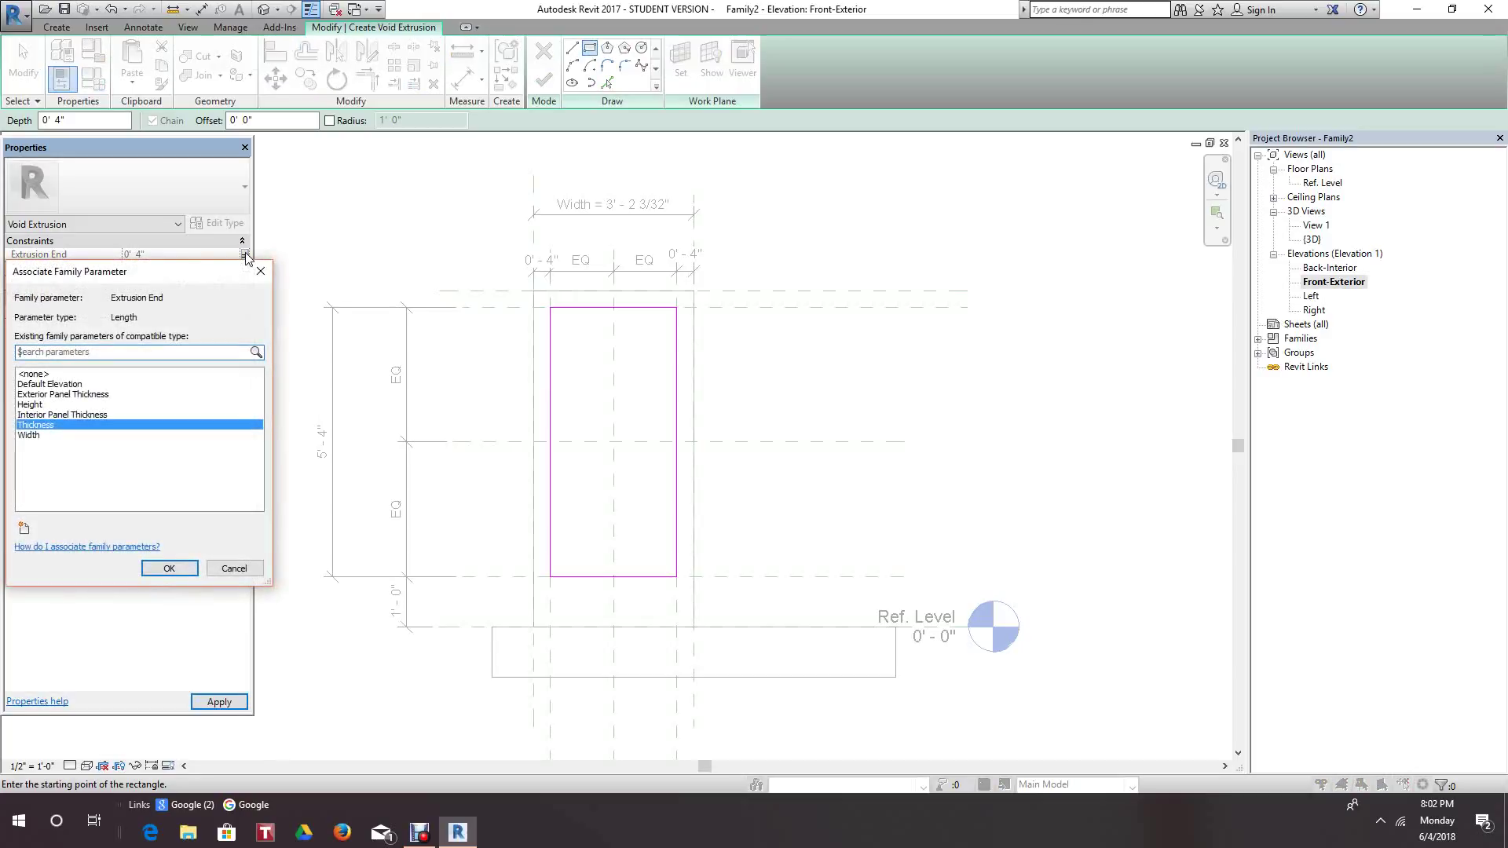
pyautogui.click(176, 575)
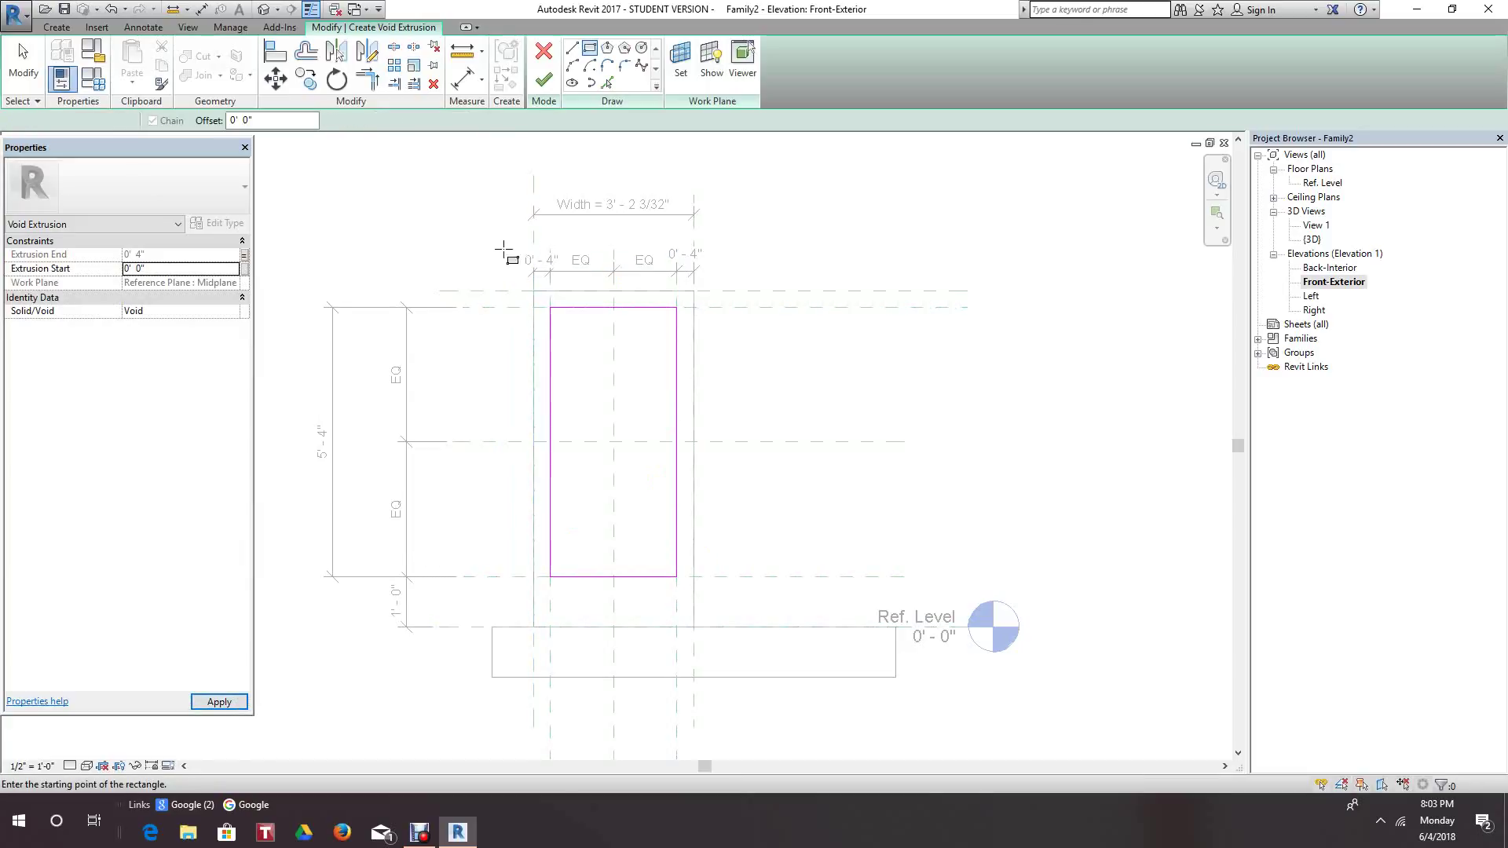
# - Finish the void extrusion and examine the cut door in the default 3D view
pyautogui.click(544, 81)
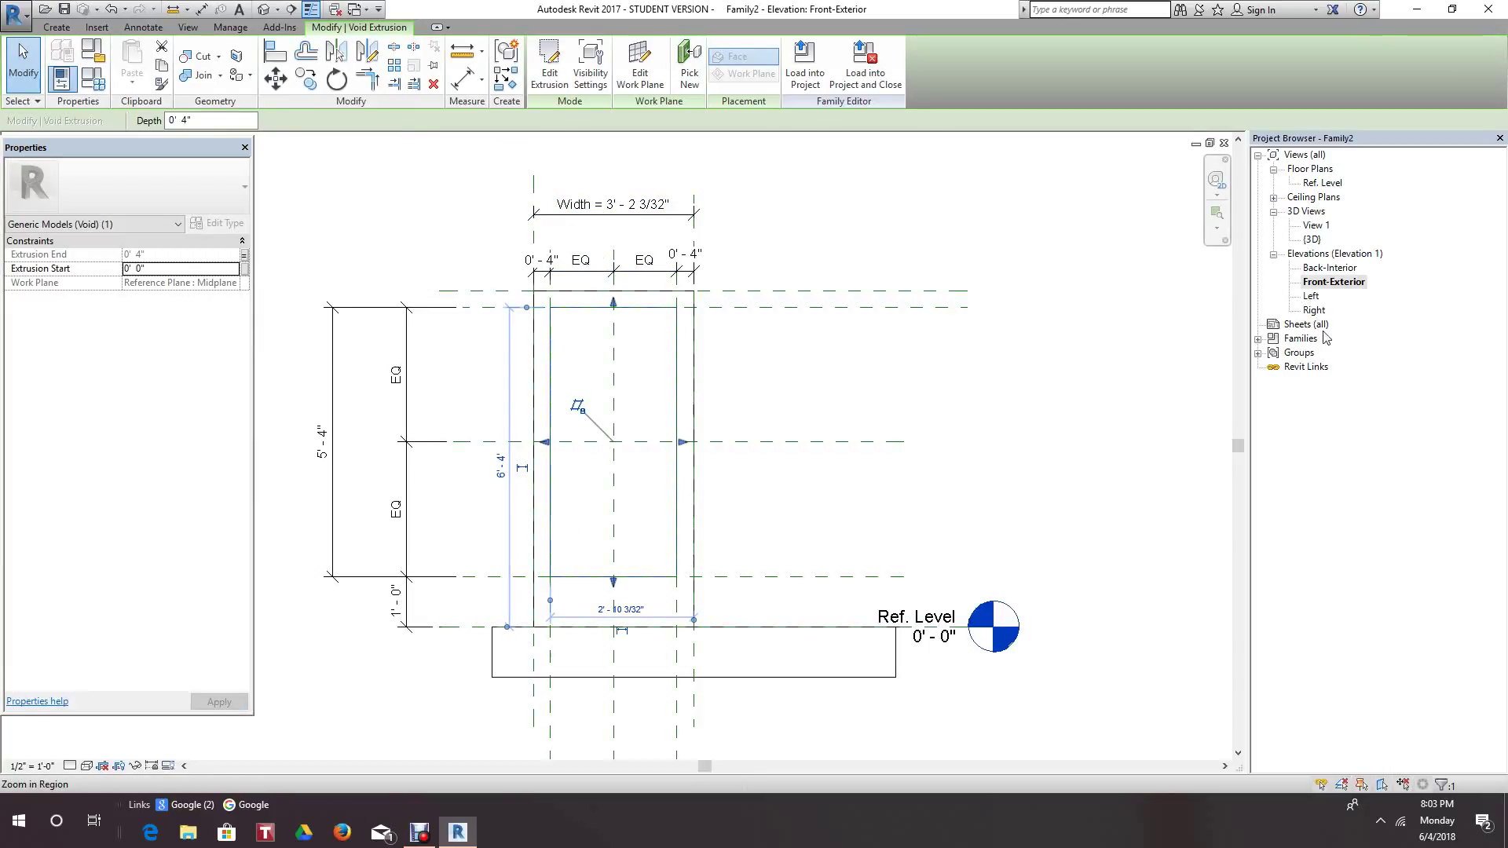
pyautogui.click(265, 9)
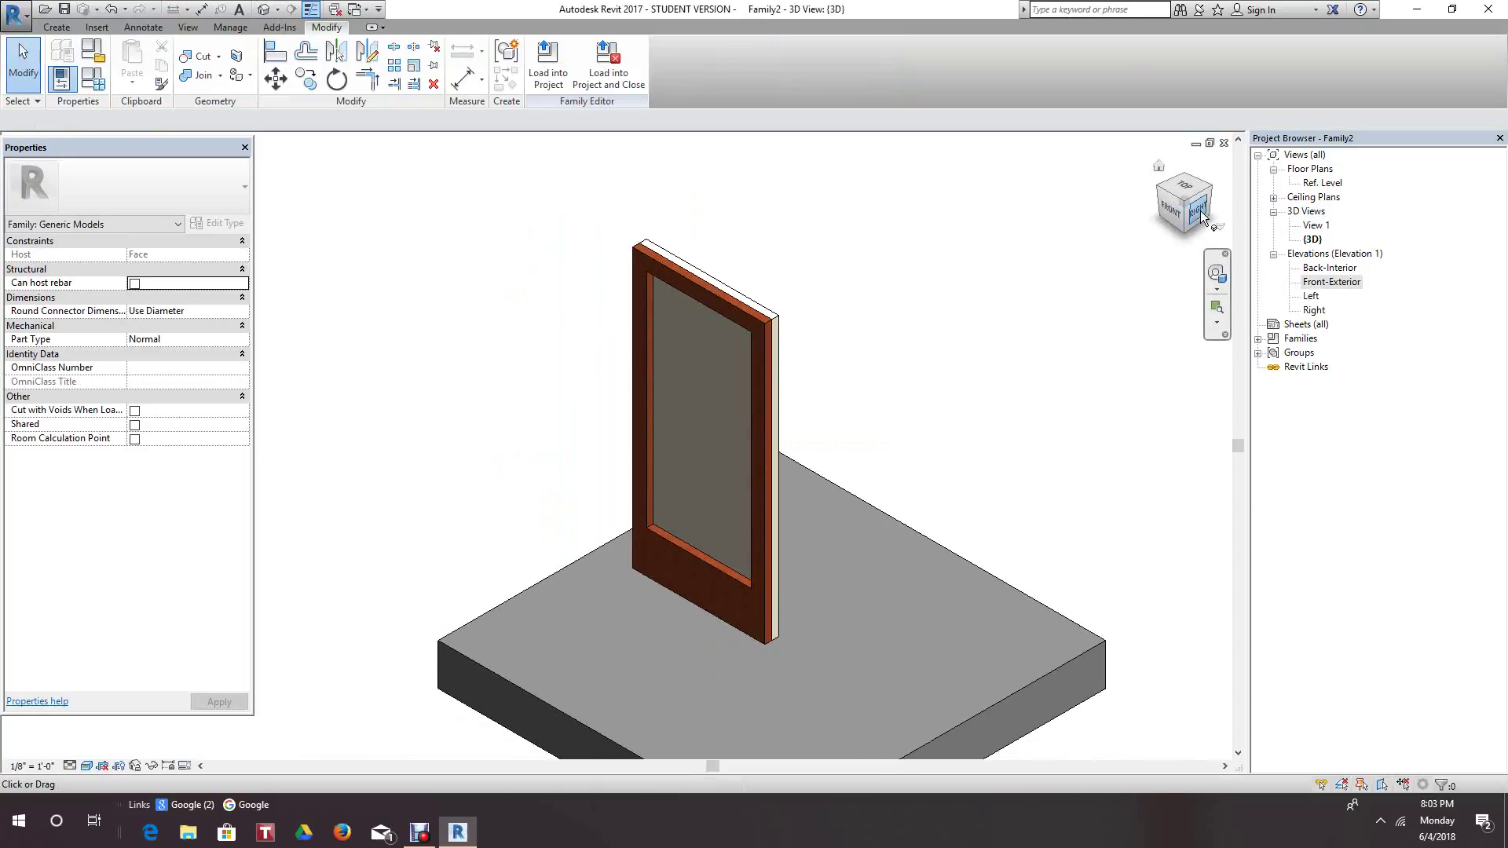
pyautogui.moveTo(1102, 232)
pyautogui.keyDown('shift'); pyautogui.mouseDown(button='middle')
pyautogui.moveTo(764, 205)
pyautogui.moveTo(886, 227)
pyautogui.moveTo(1151, 212)
pyautogui.mouseUp(button='middle'); pyautogui.keyUp('shift')
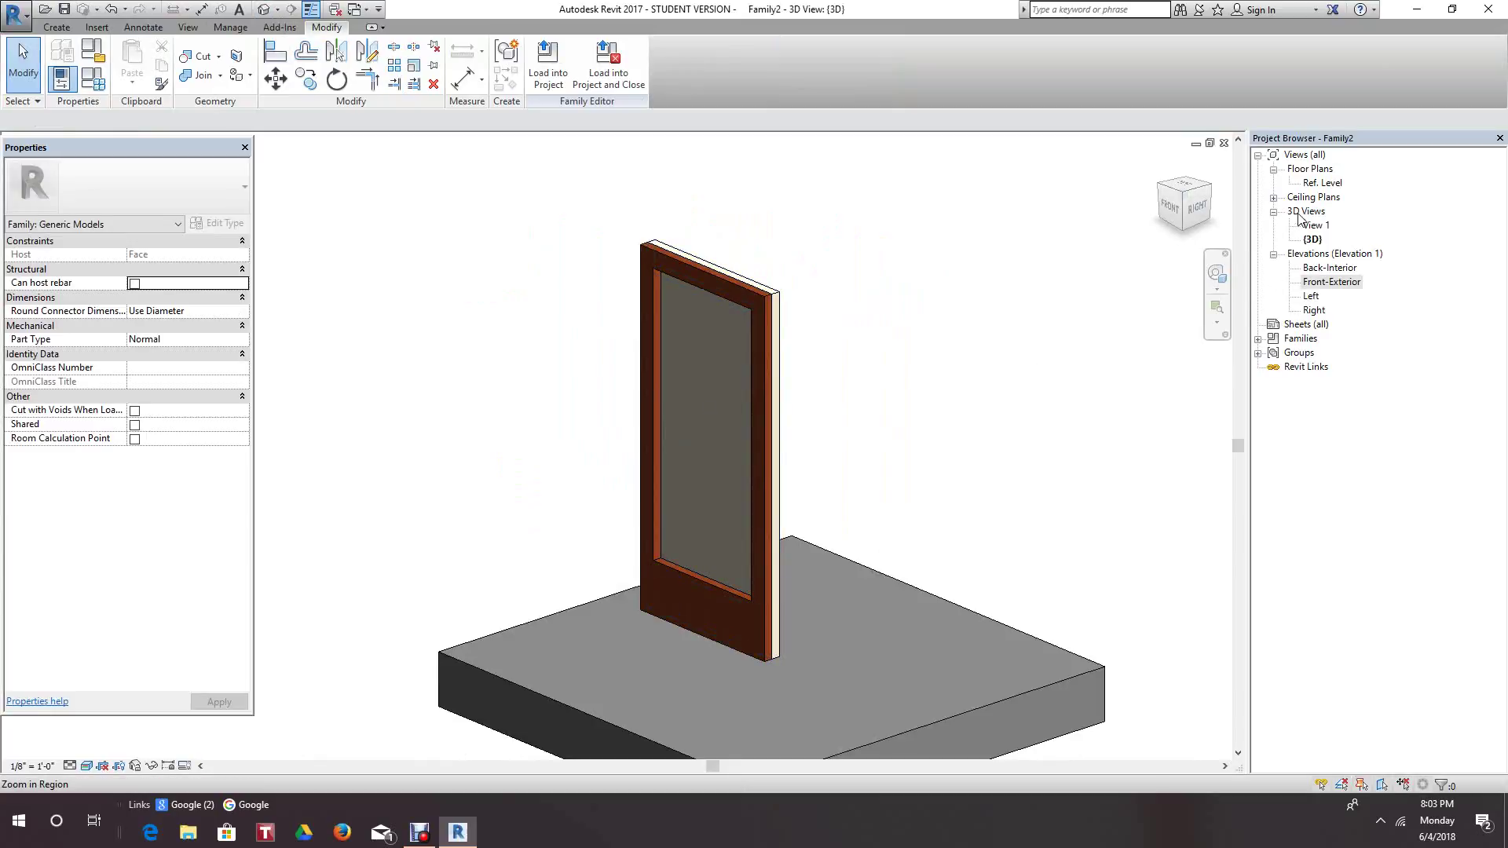
# - Stretch the void extrusion past the interior face so it cuts through both door panels, and check the opening in 3D
pyautogui.click(665, 318)
pyautogui.scroll(2, 711, 439)
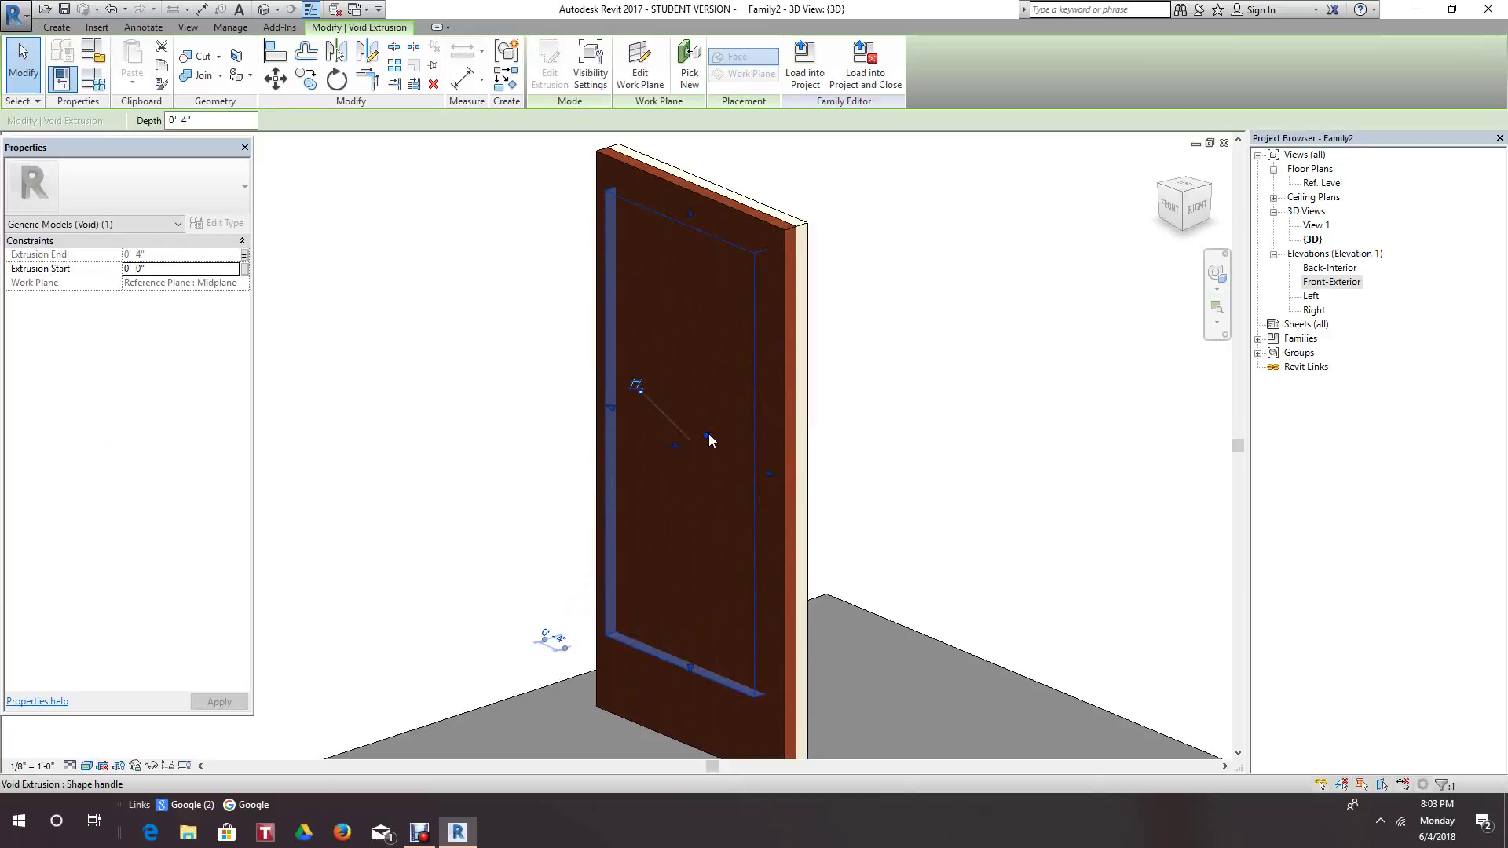
pyautogui.moveTo(711, 441); pyautogui.dragTo(918, 402)
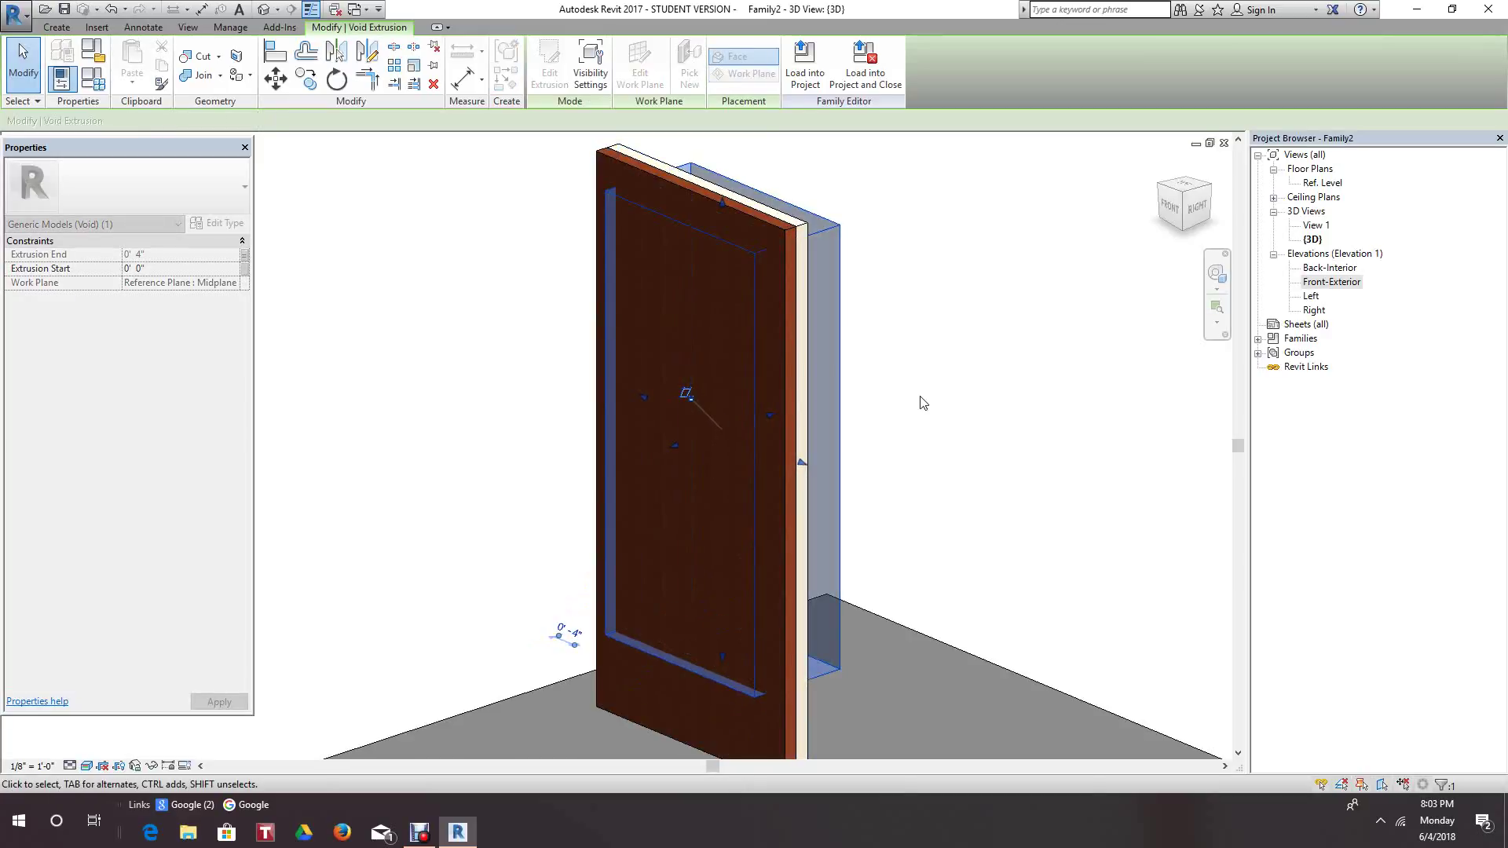
pyautogui.click(920, 402)
pyautogui.scroll(-2, 944, 405)
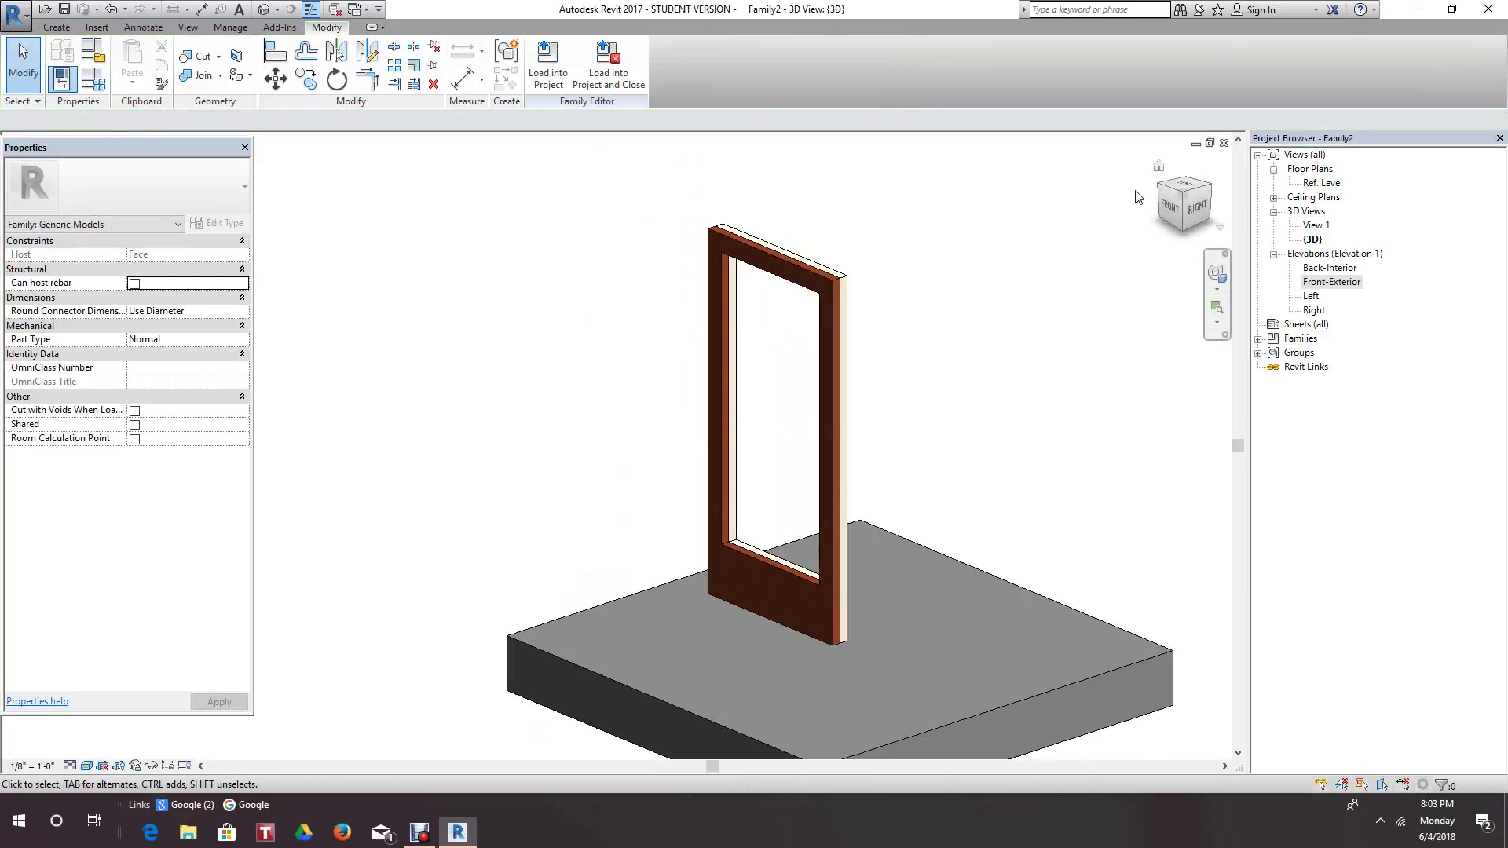
pyautogui.moveTo(1189, 196); pyautogui.dragTo(1158, 220)
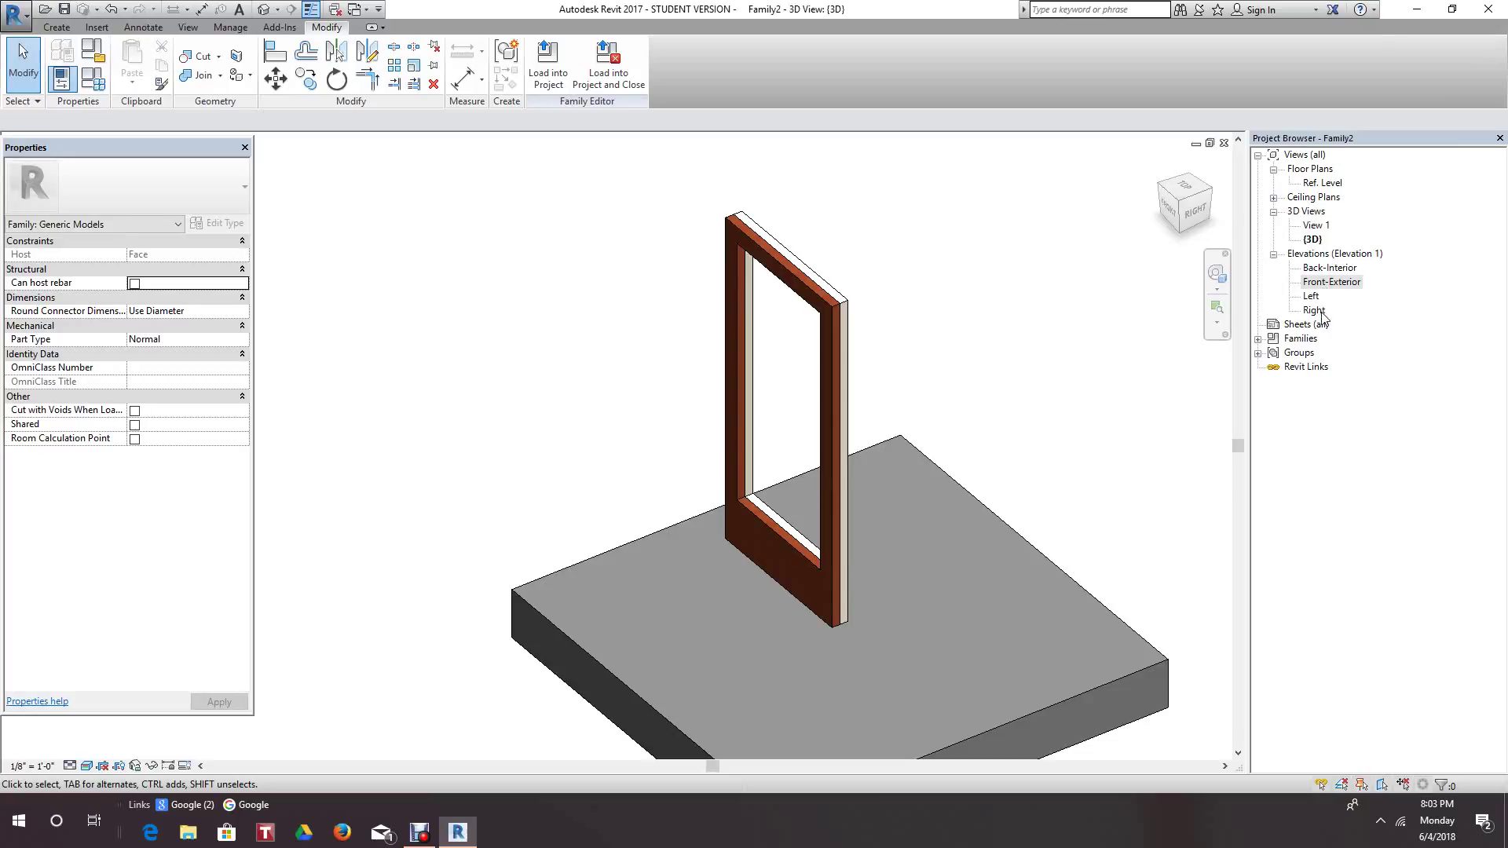
# - Open the Back-Interior elevation and set the work plane to Reference Plane : Midplane
pyautogui.doubleClick(1329, 269)
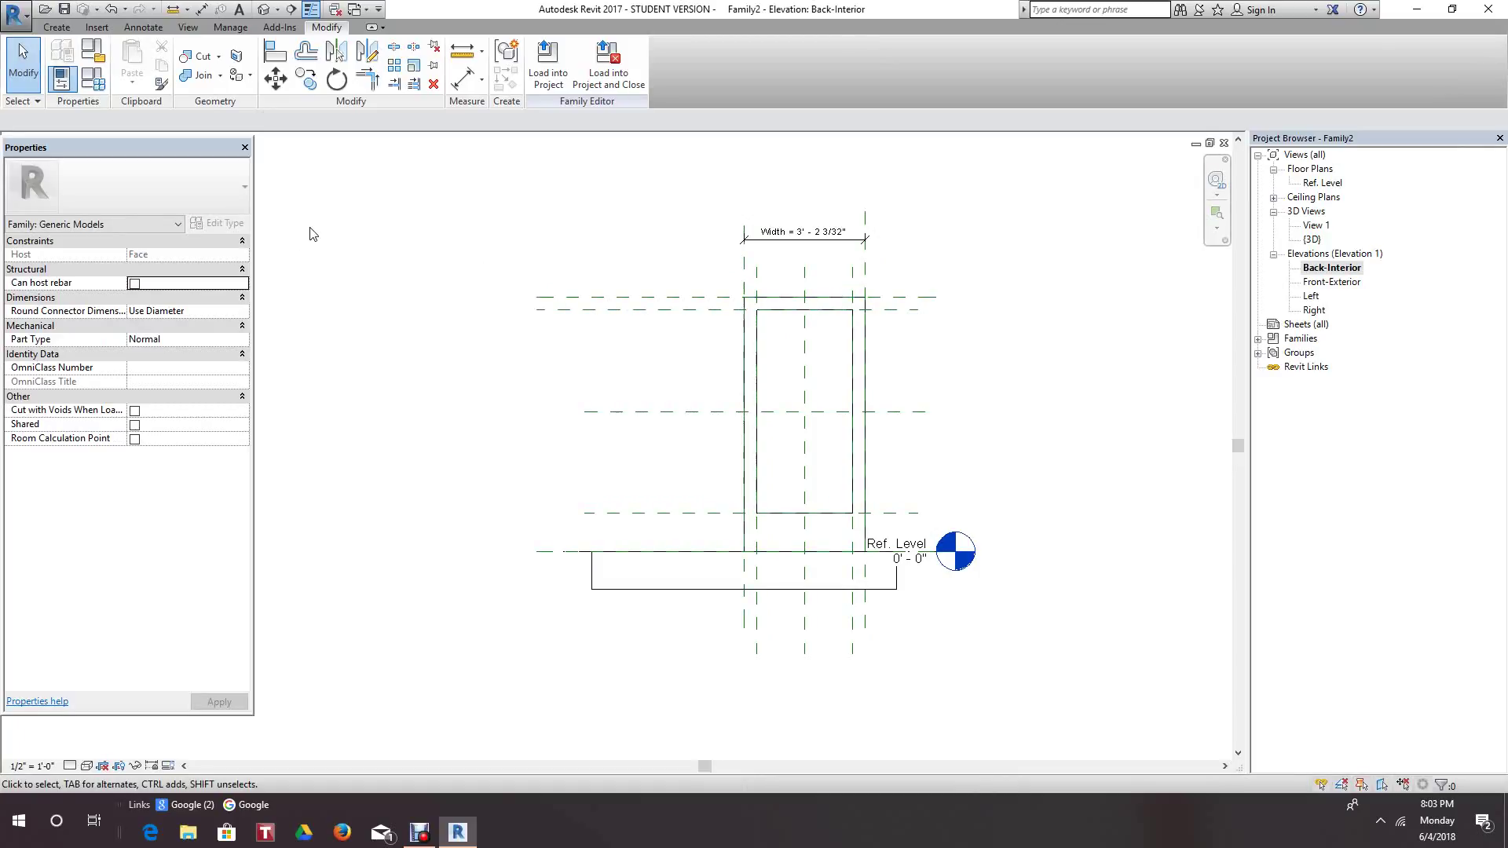
pyautogui.click(56, 27)
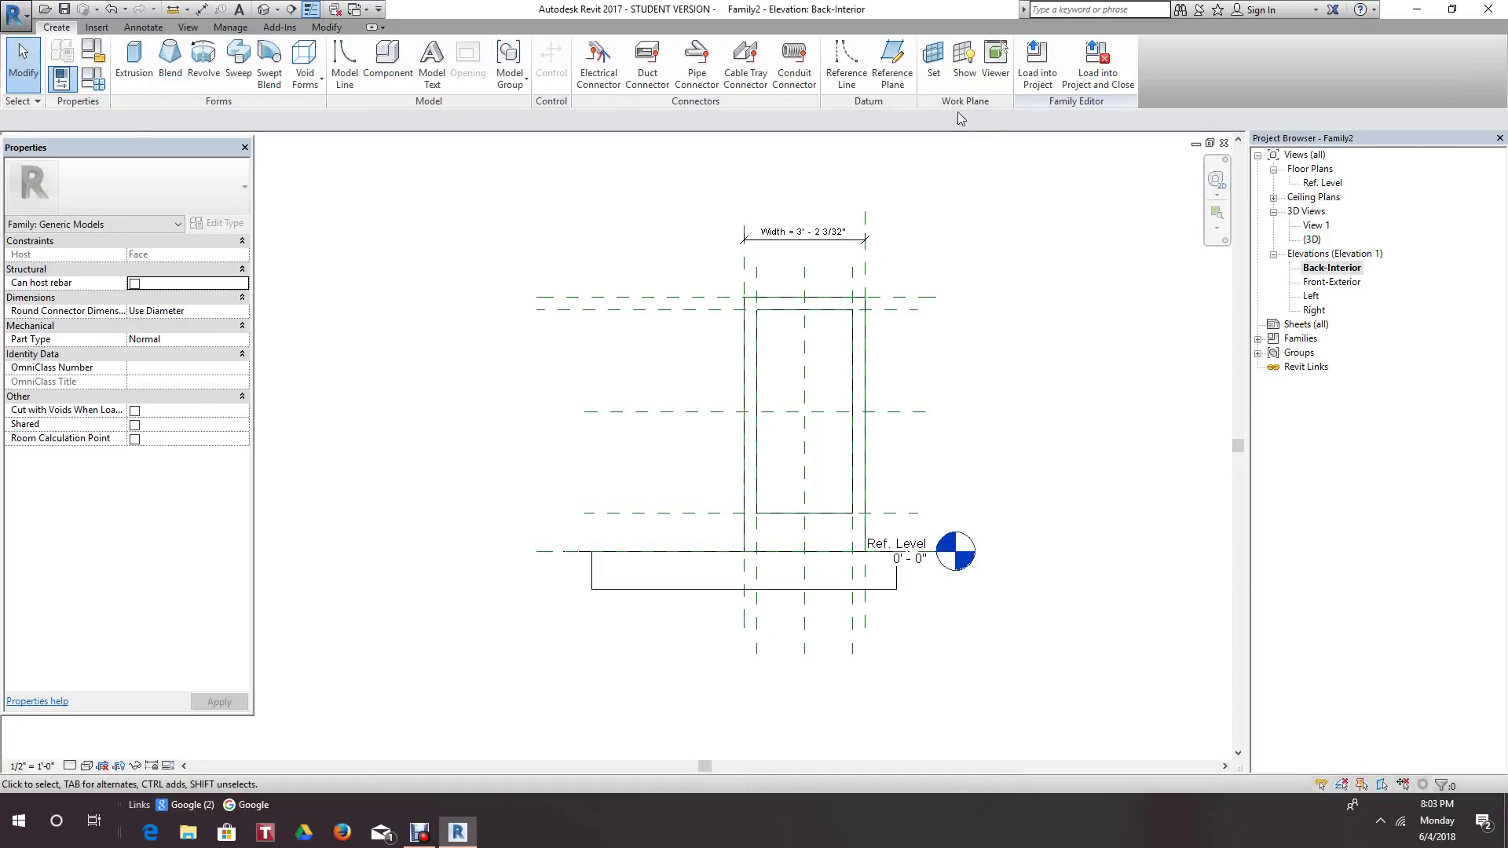
pyautogui.click(947, 60)
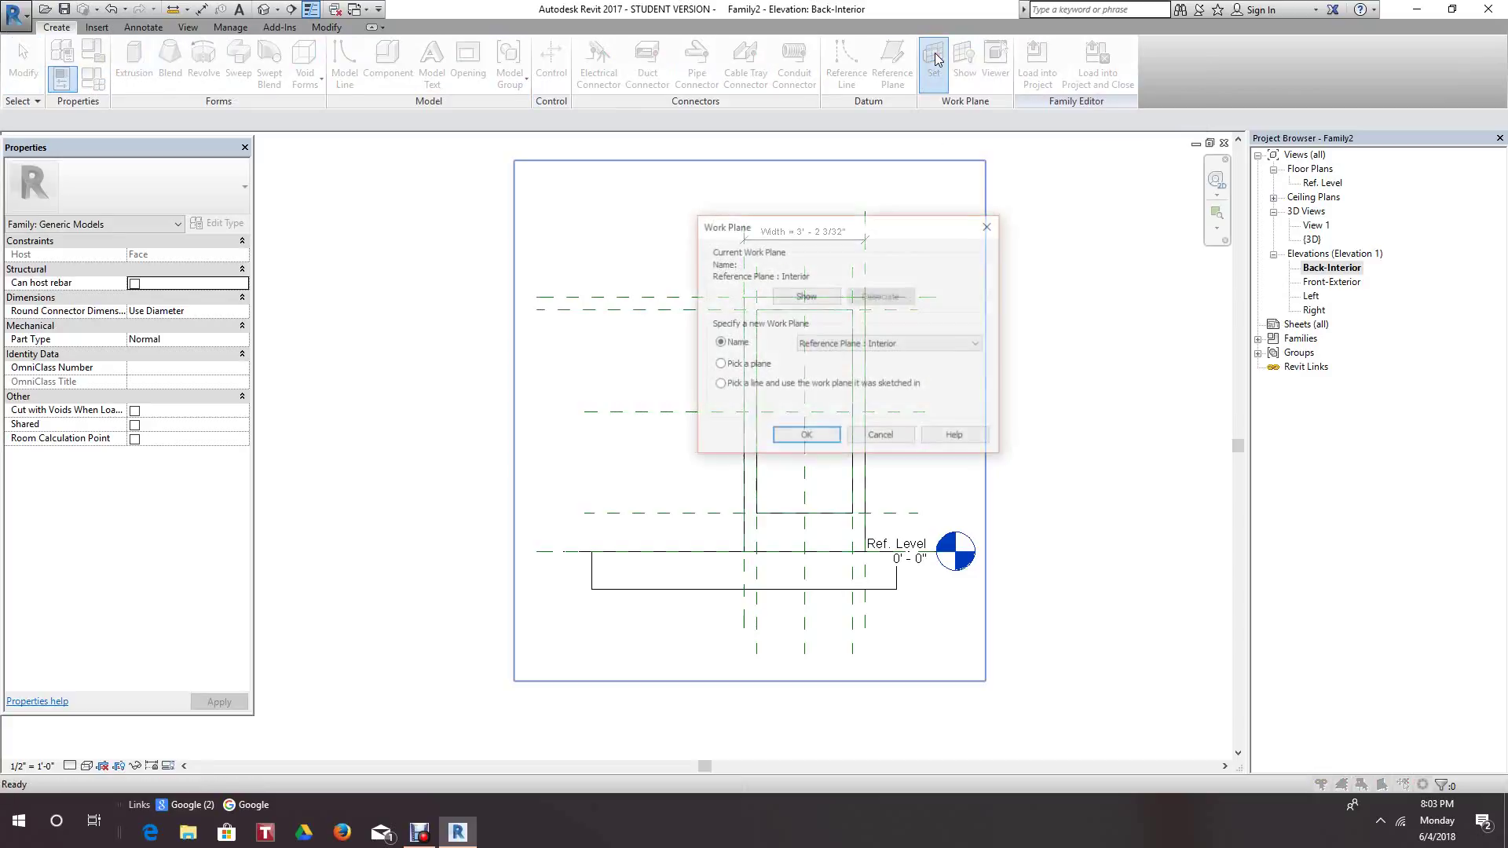
pyautogui.click(974, 346)
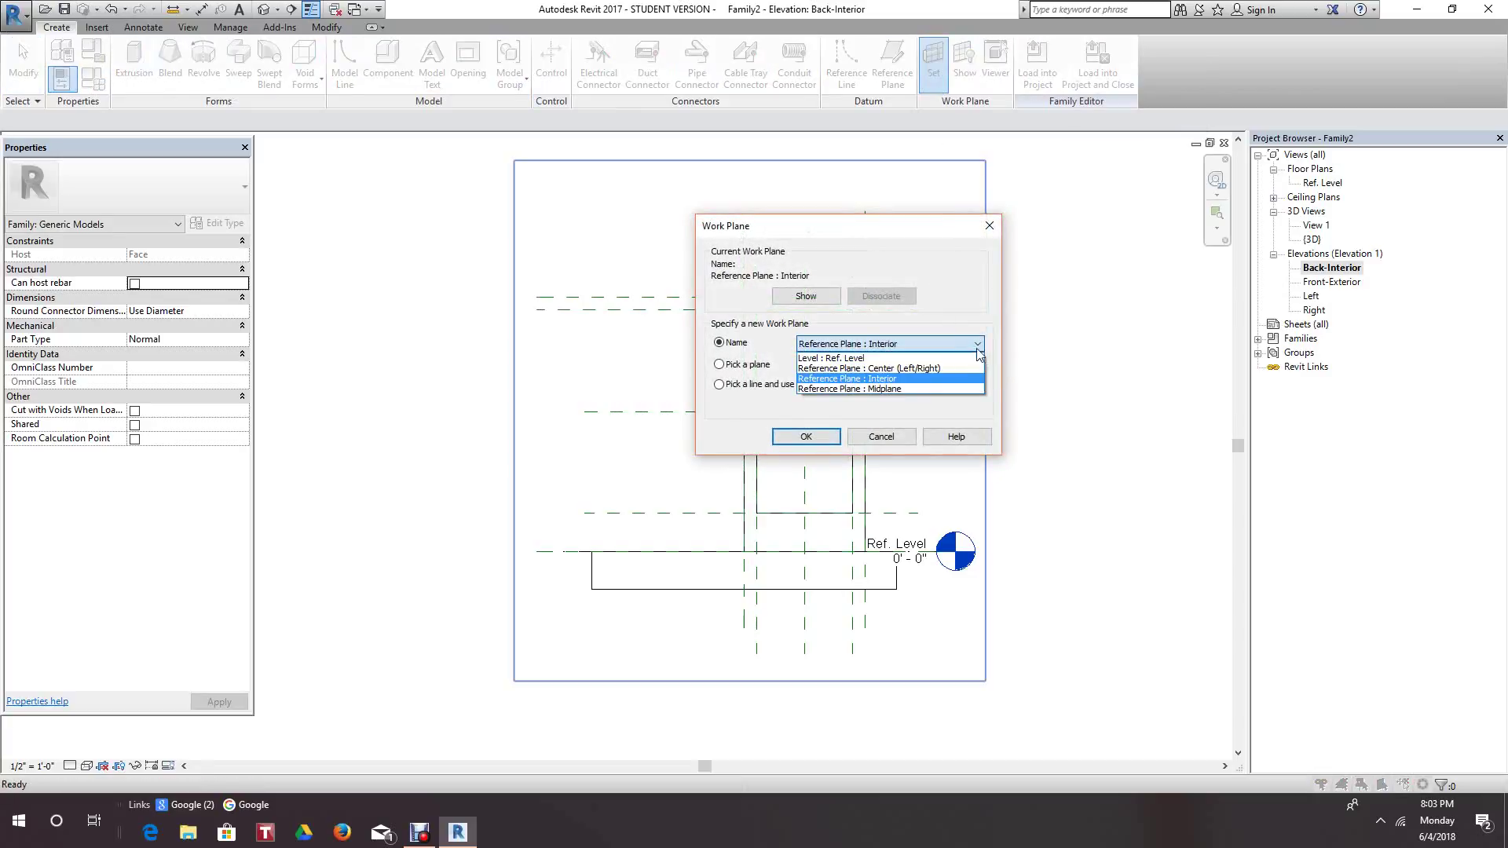
pyautogui.click(887, 389)
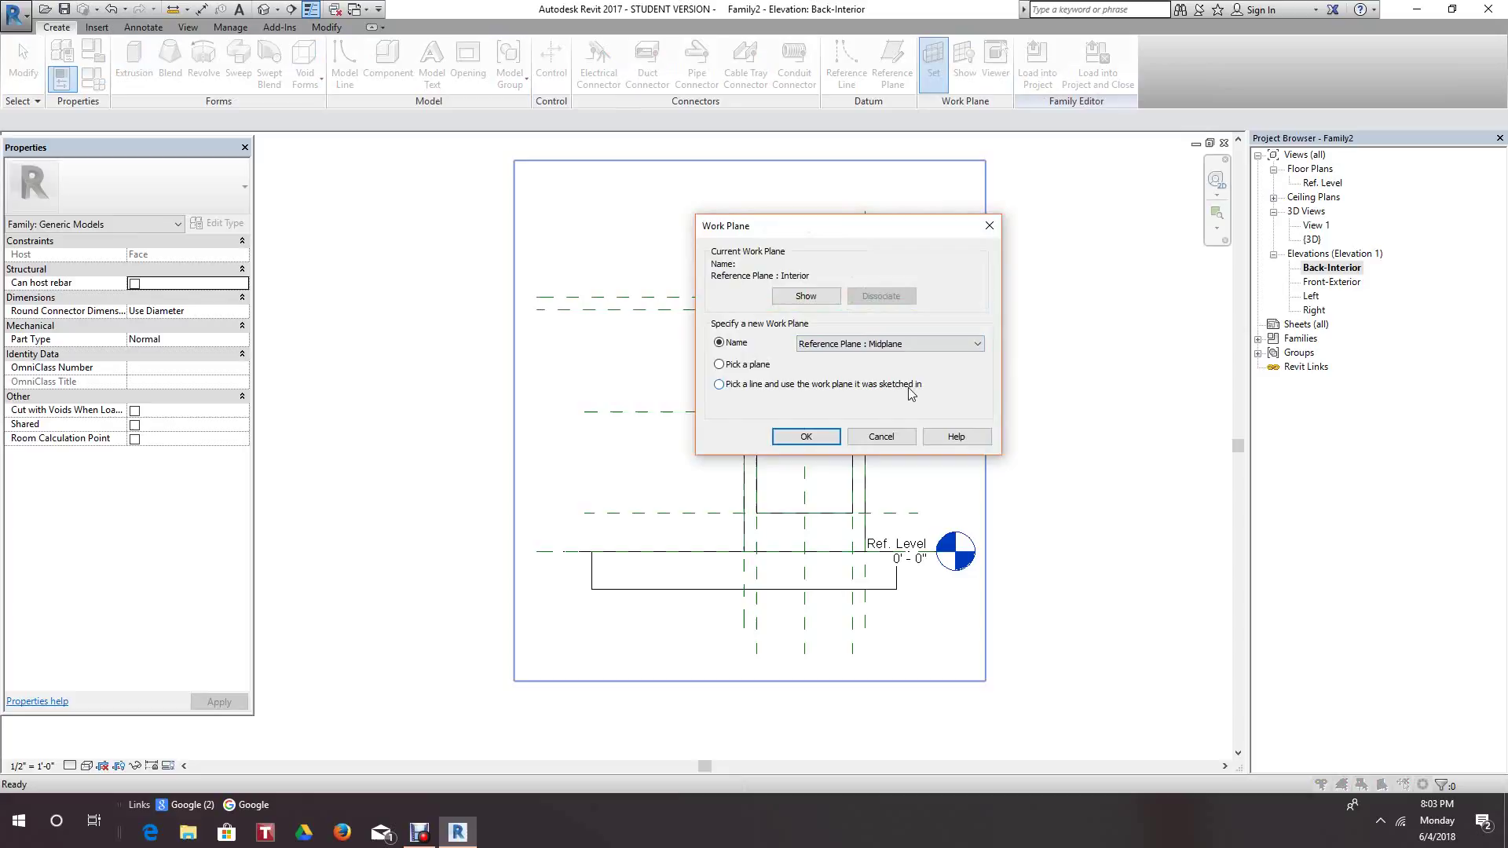
pyautogui.click(807, 437)
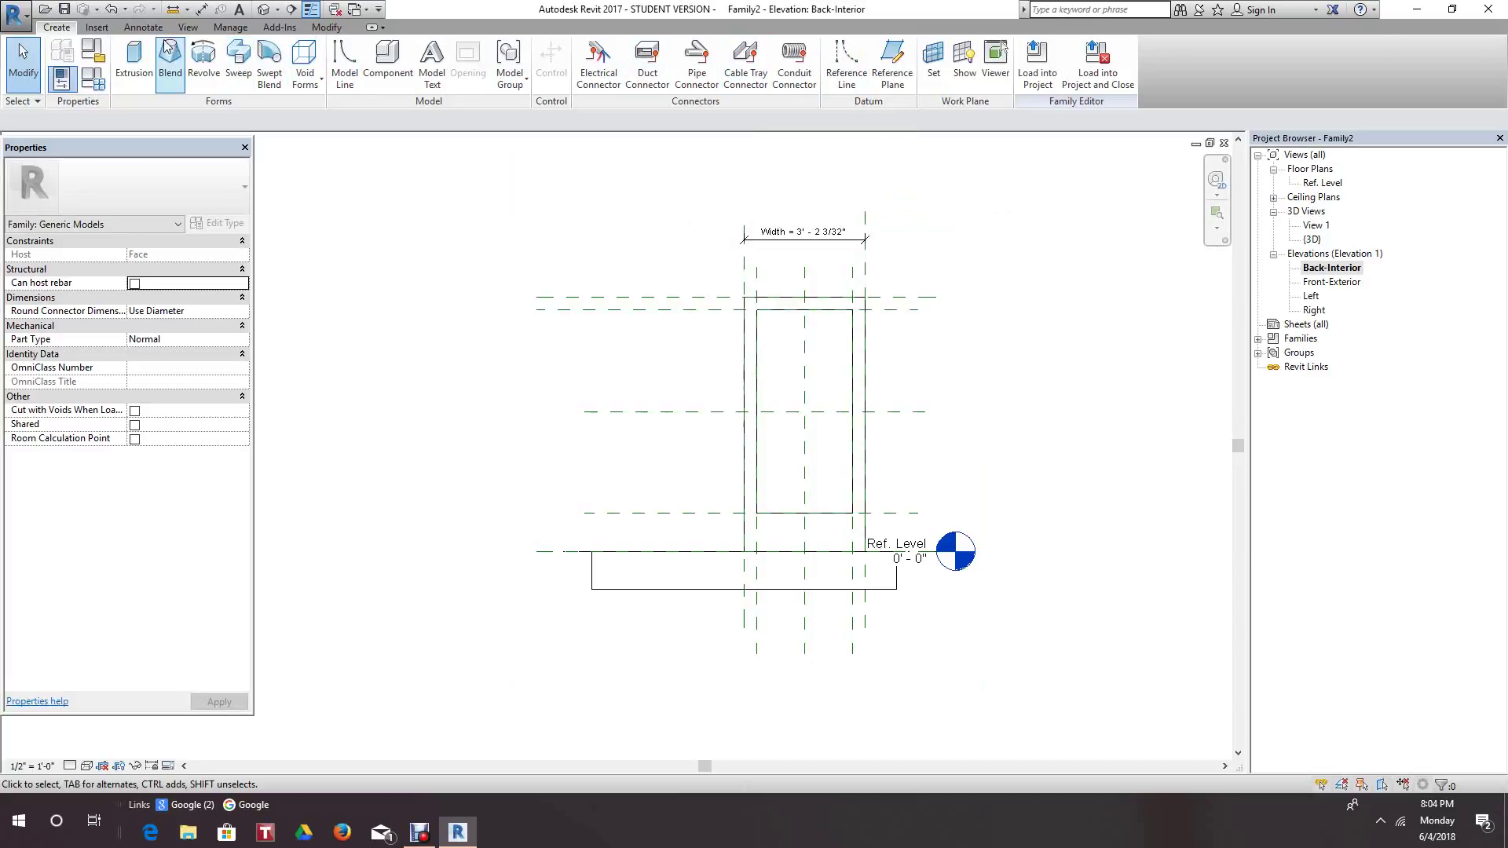
# - Start a solid extrusion and sketch a rectangle from corner to corner of the door opening
pyautogui.click(134, 59)
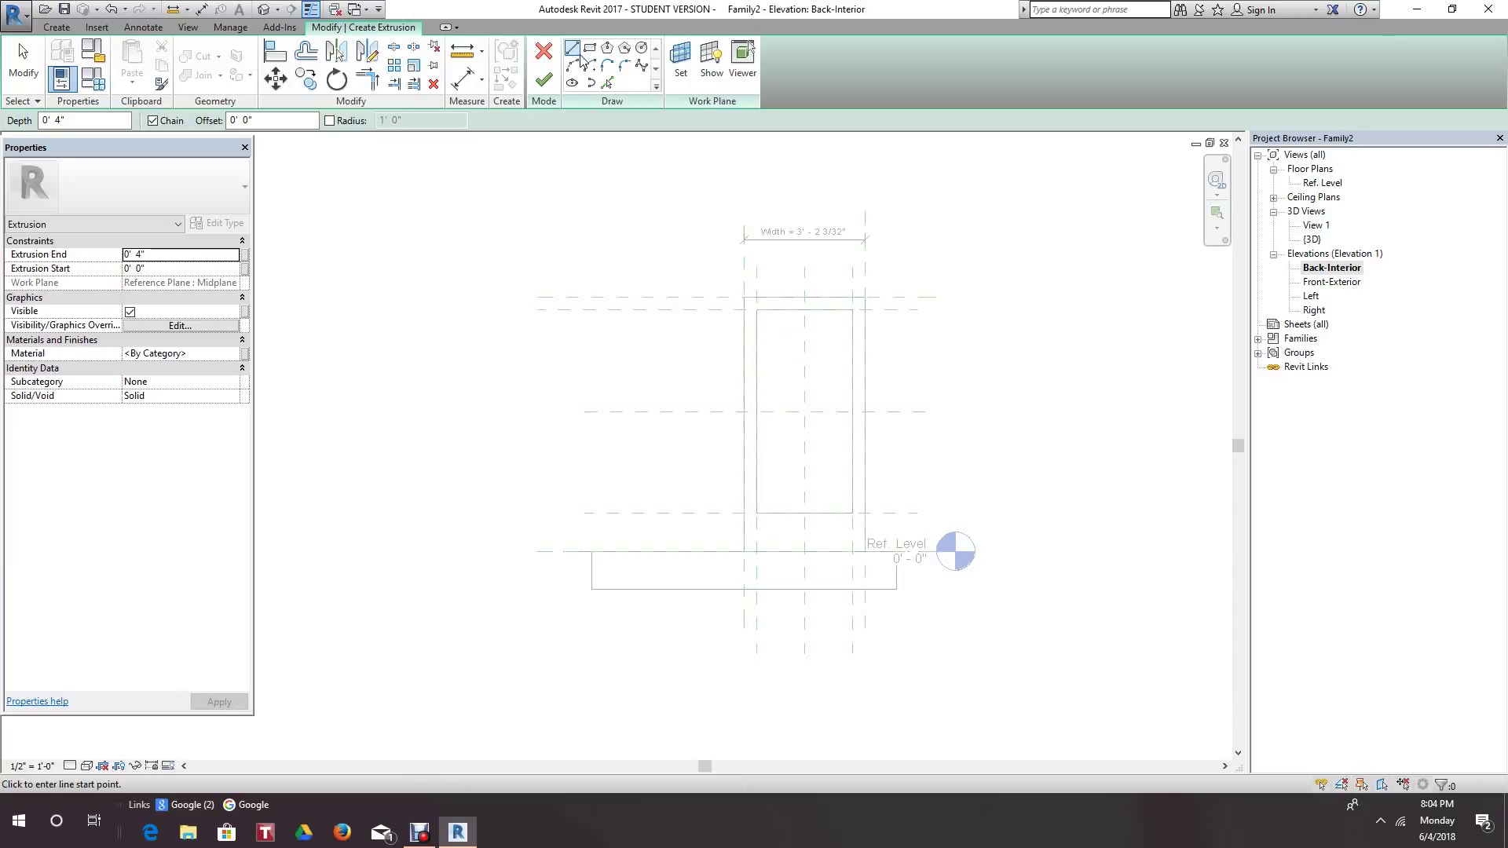
pyautogui.click(590, 49)
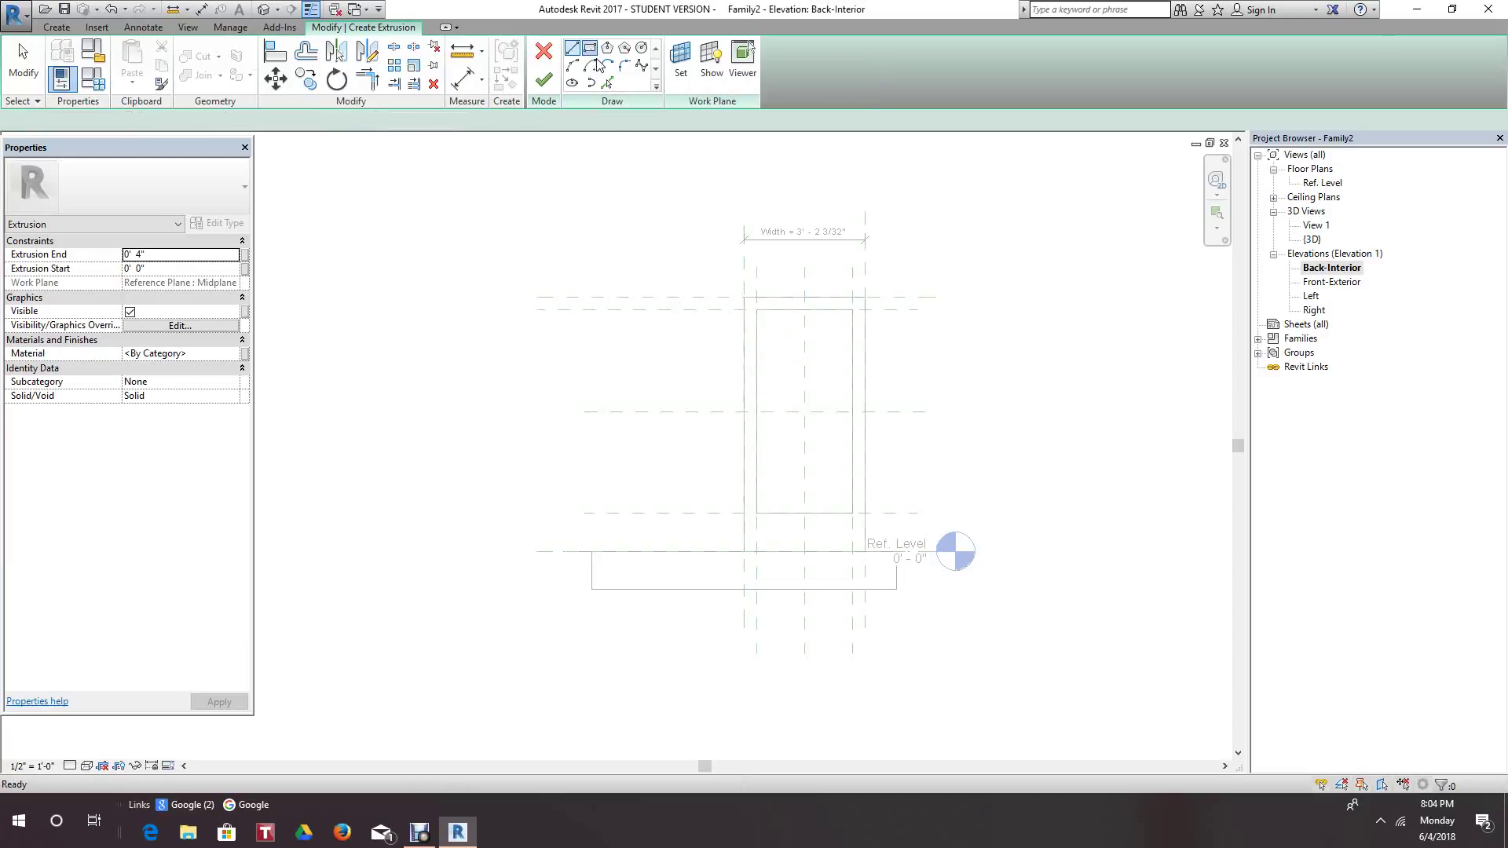
pyautogui.click(757, 311)
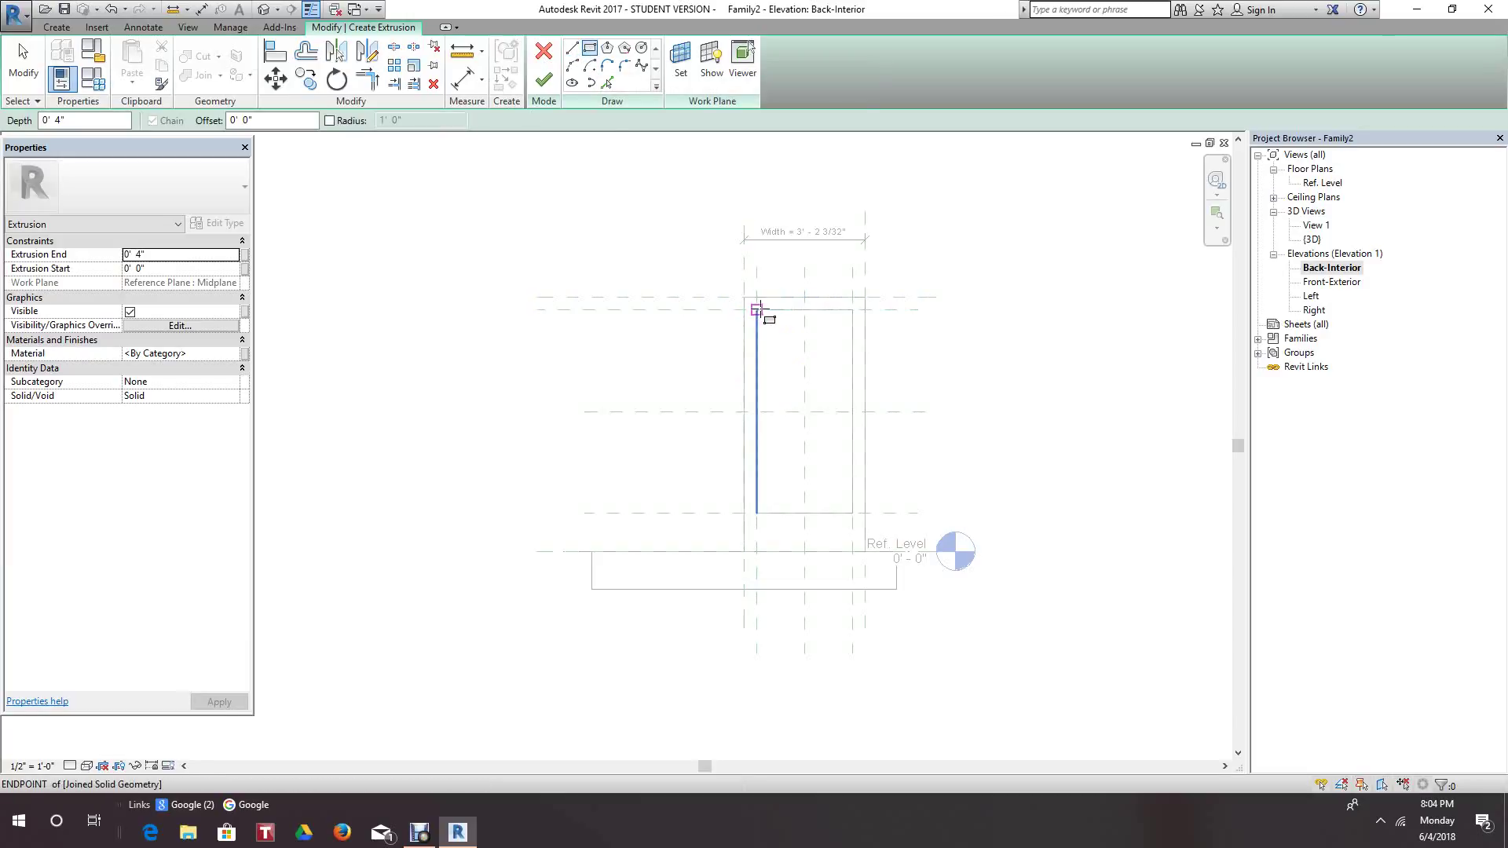
pyautogui.click(852, 513)
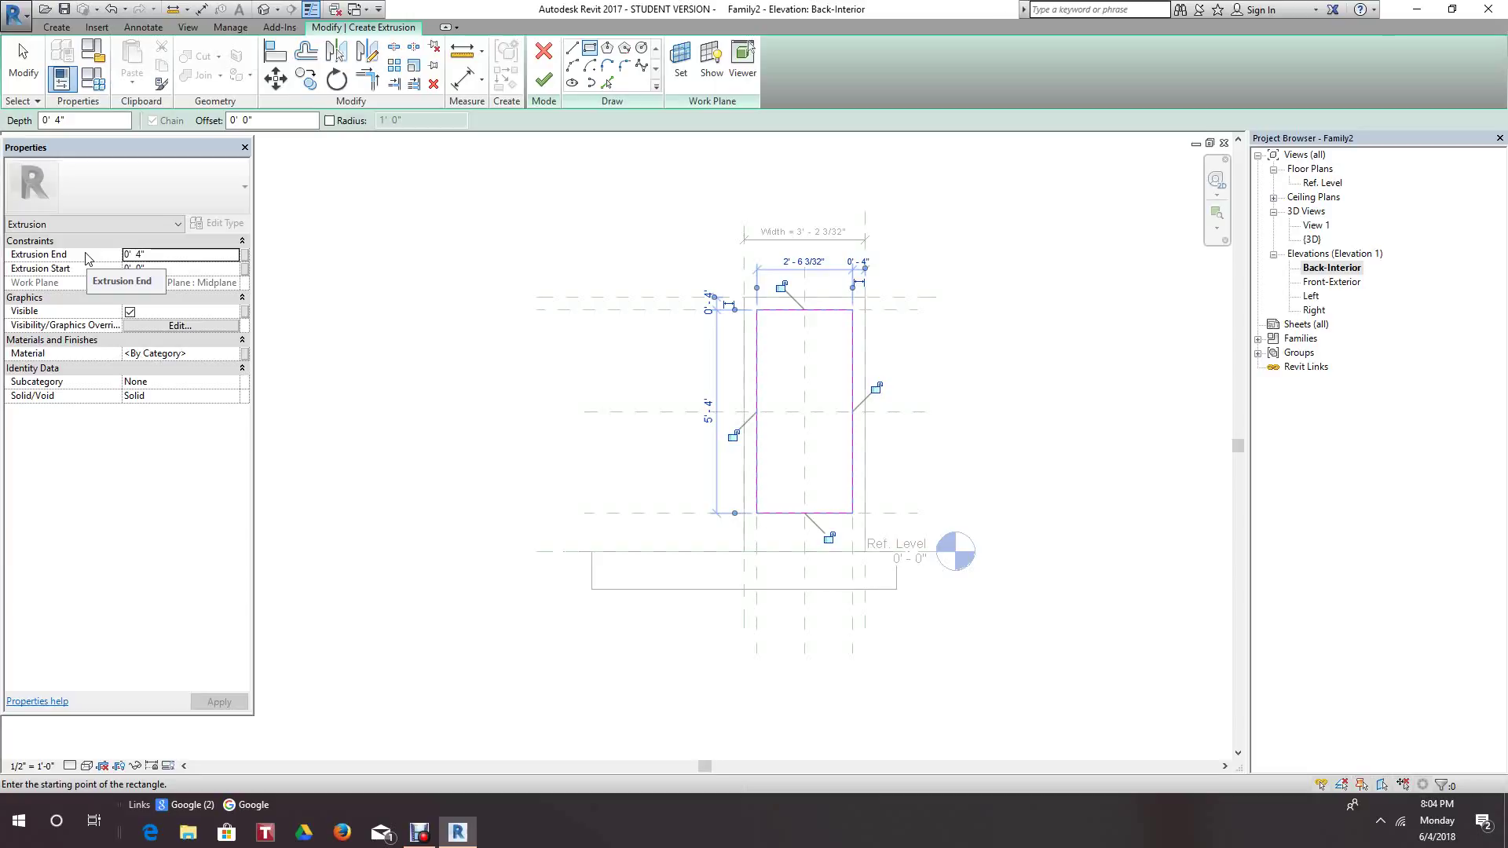
# - Set the extrusion's material to Glass Frosted Blue, finish it, and show the door in the default 3D view
pyautogui.click(235, 354)
pyautogui.click(245, 354)
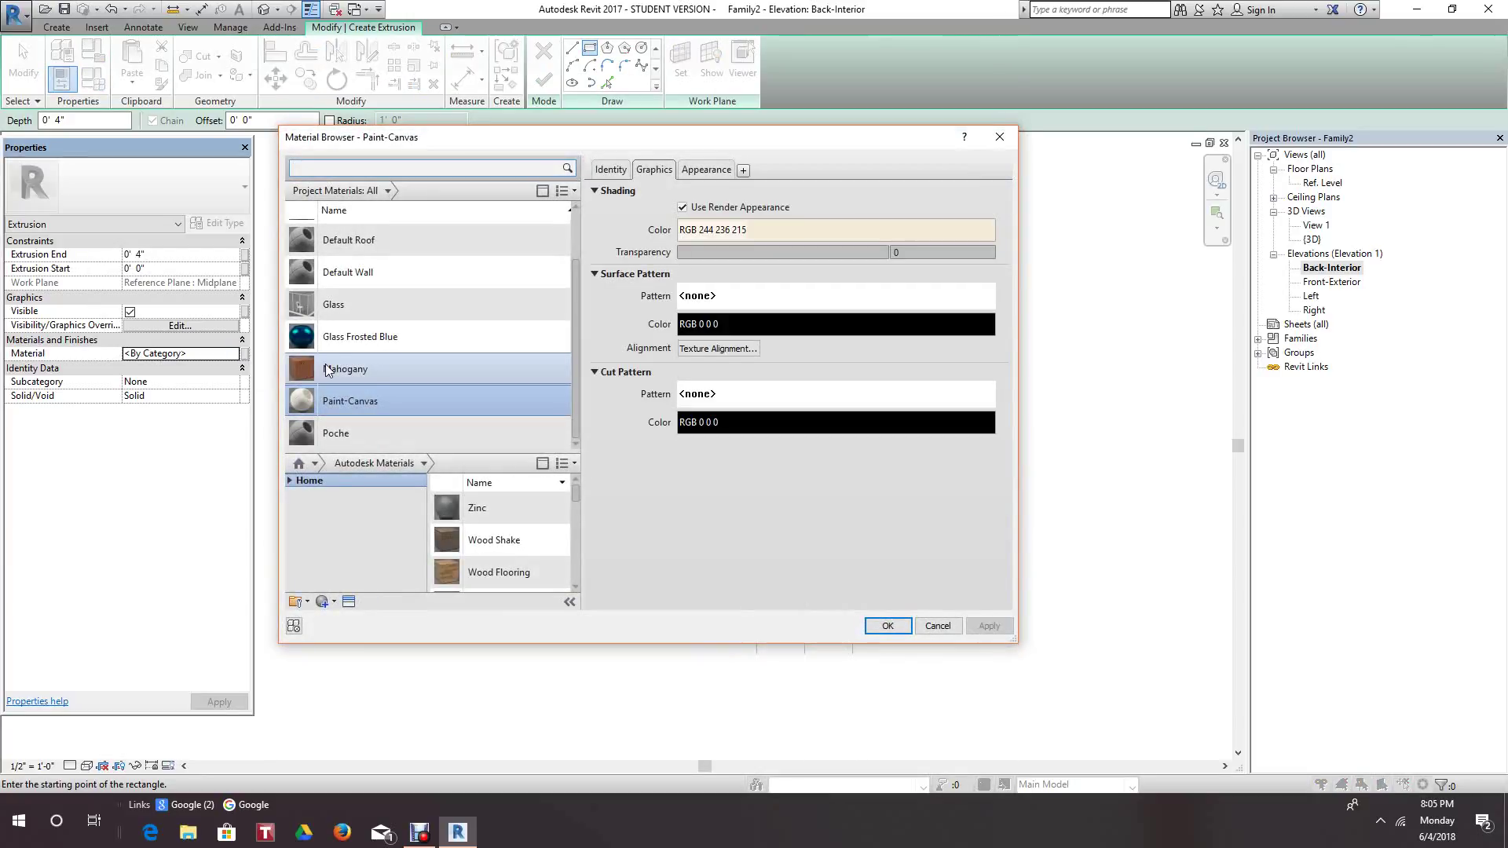
pyautogui.click(347, 339)
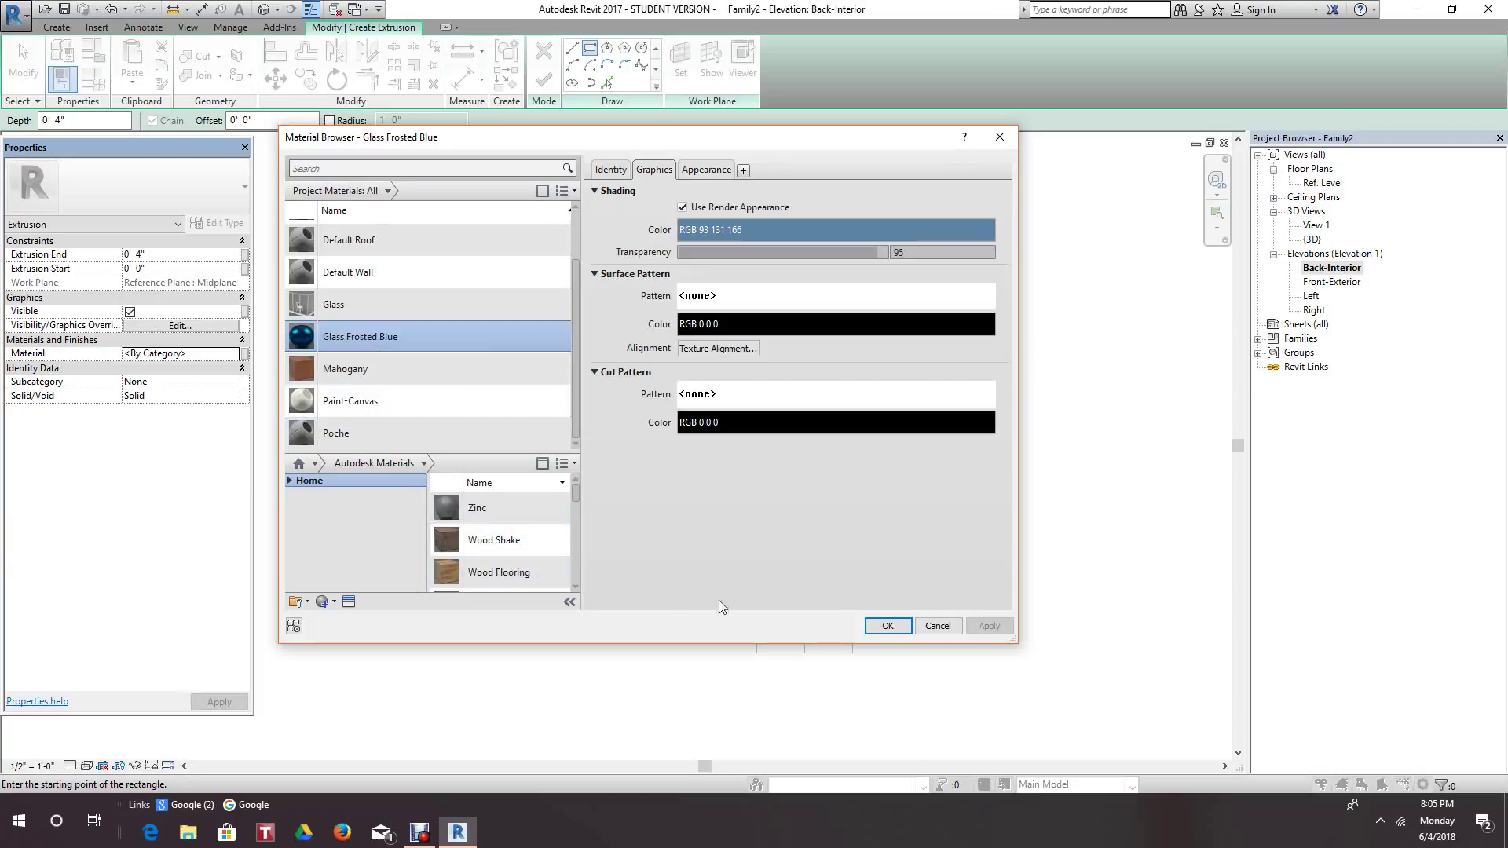
pyautogui.click(885, 626)
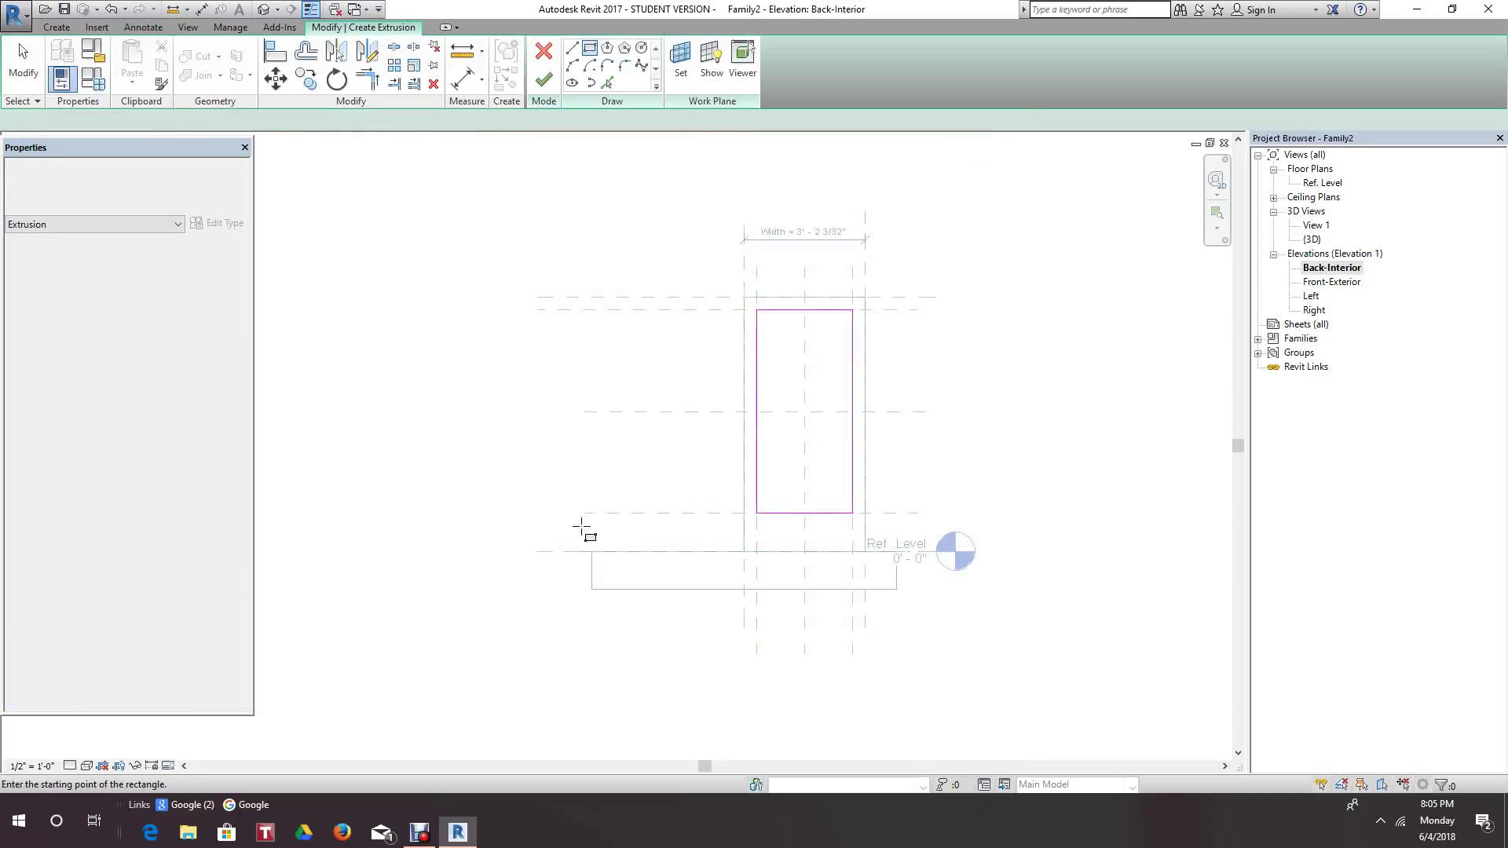
pyautogui.click(543, 79)
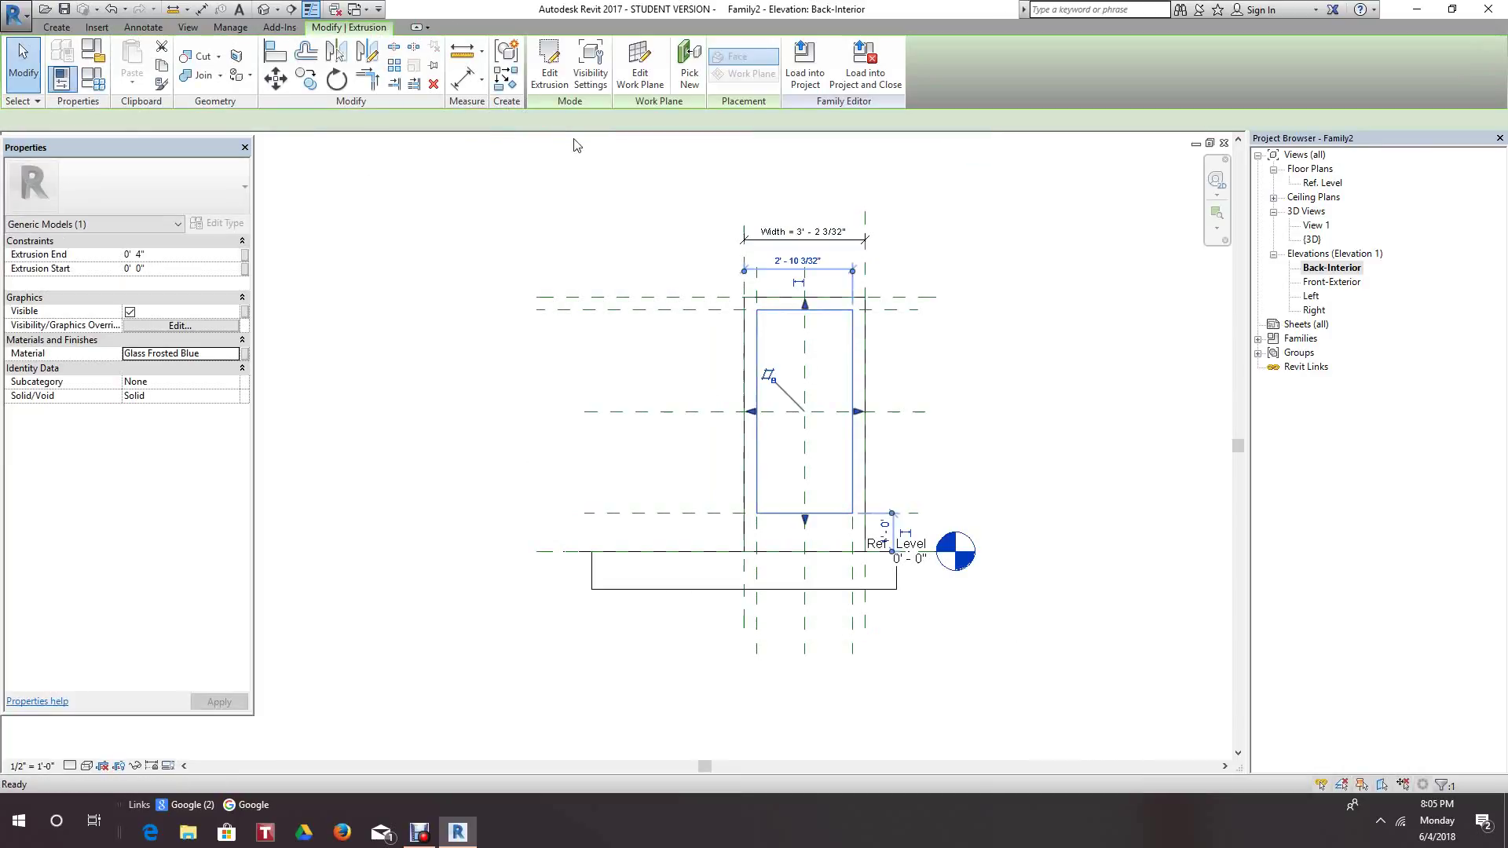
pyautogui.click(264, 11)
pyautogui.scroll(2, 994, 276)
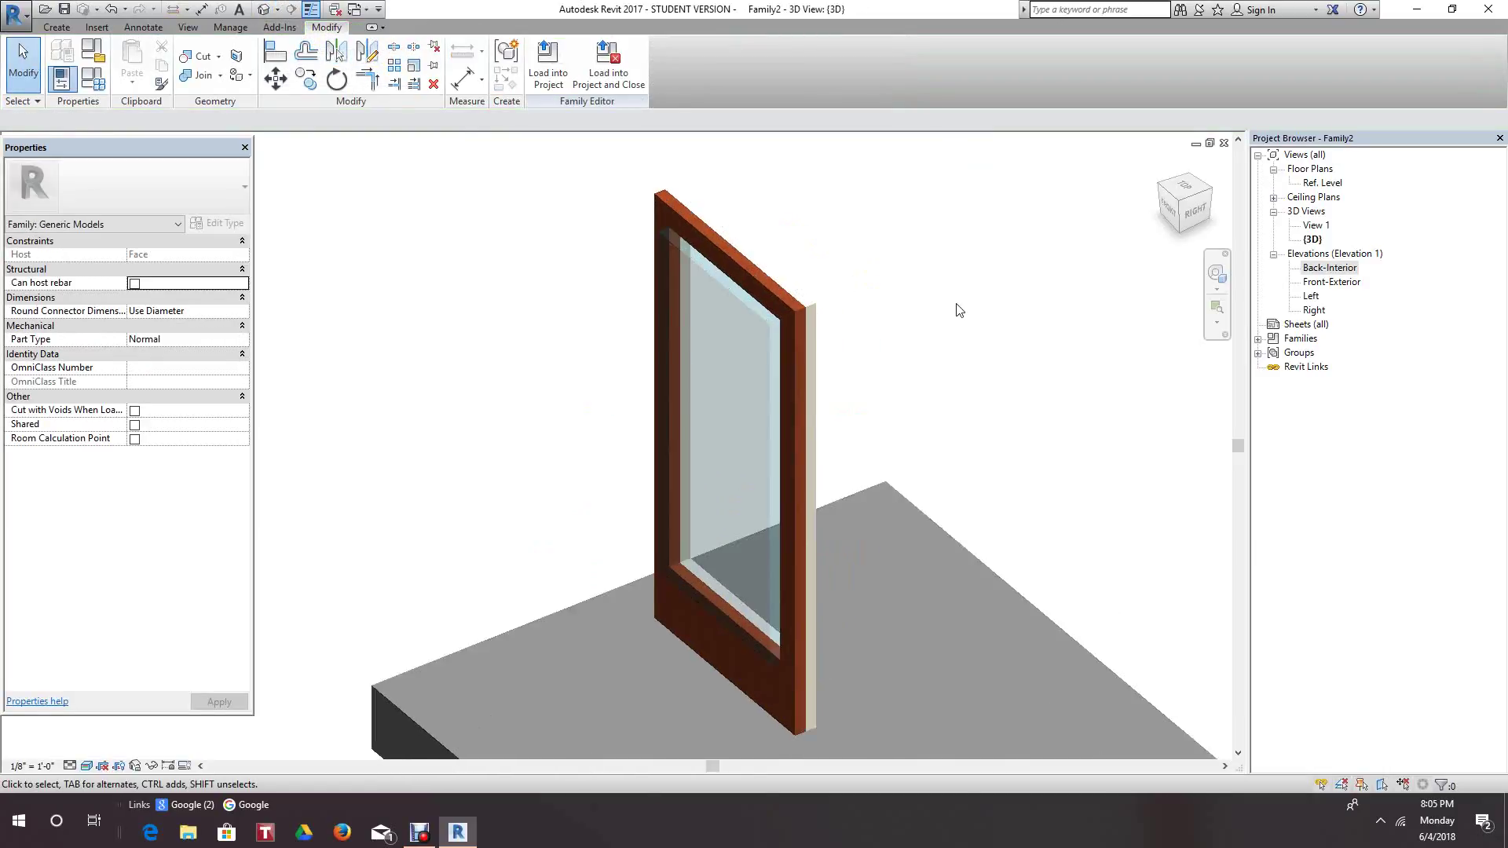
pyautogui.scroll(-2, 956, 315)
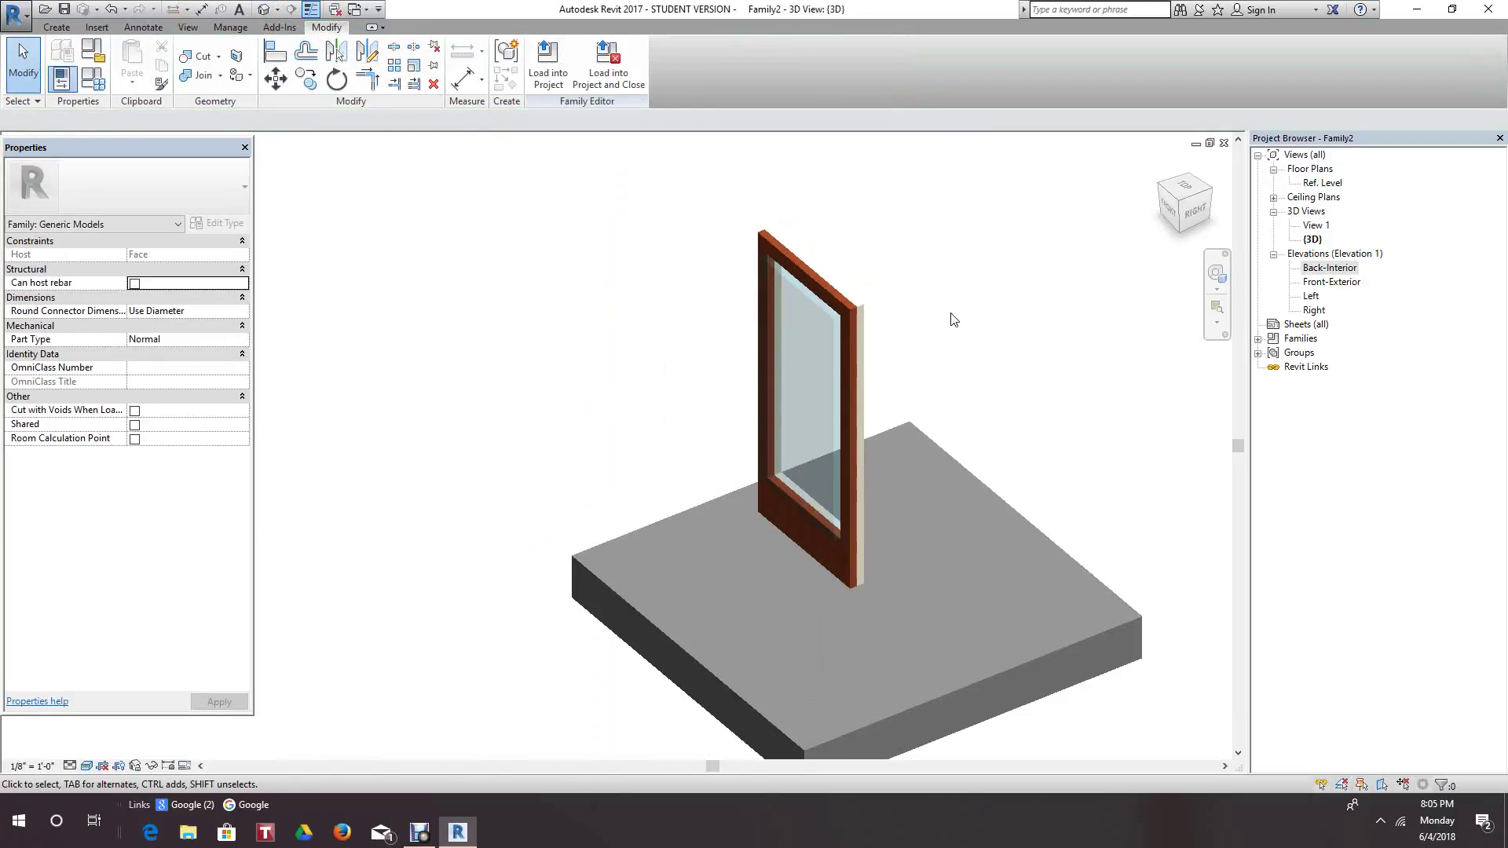
# - From the right side of the 3D view, pull the glass panel's protruding exterior face back inside the door thickness
pyautogui.click(1190, 210)
pyautogui.scroll(3, 852, 389)
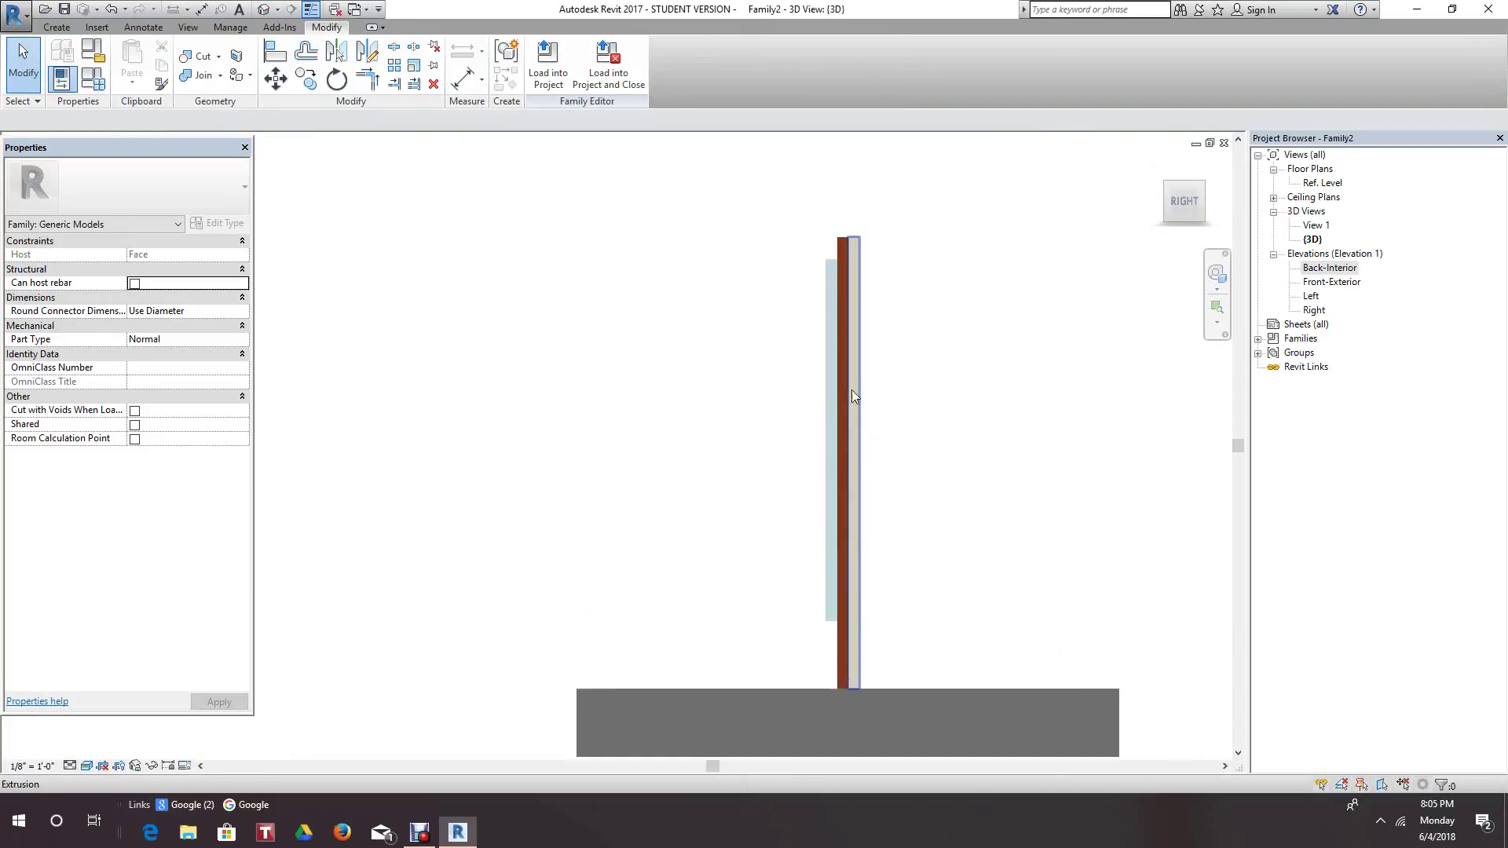
pyautogui.click(814, 431)
pyautogui.scroll(3, 813, 472)
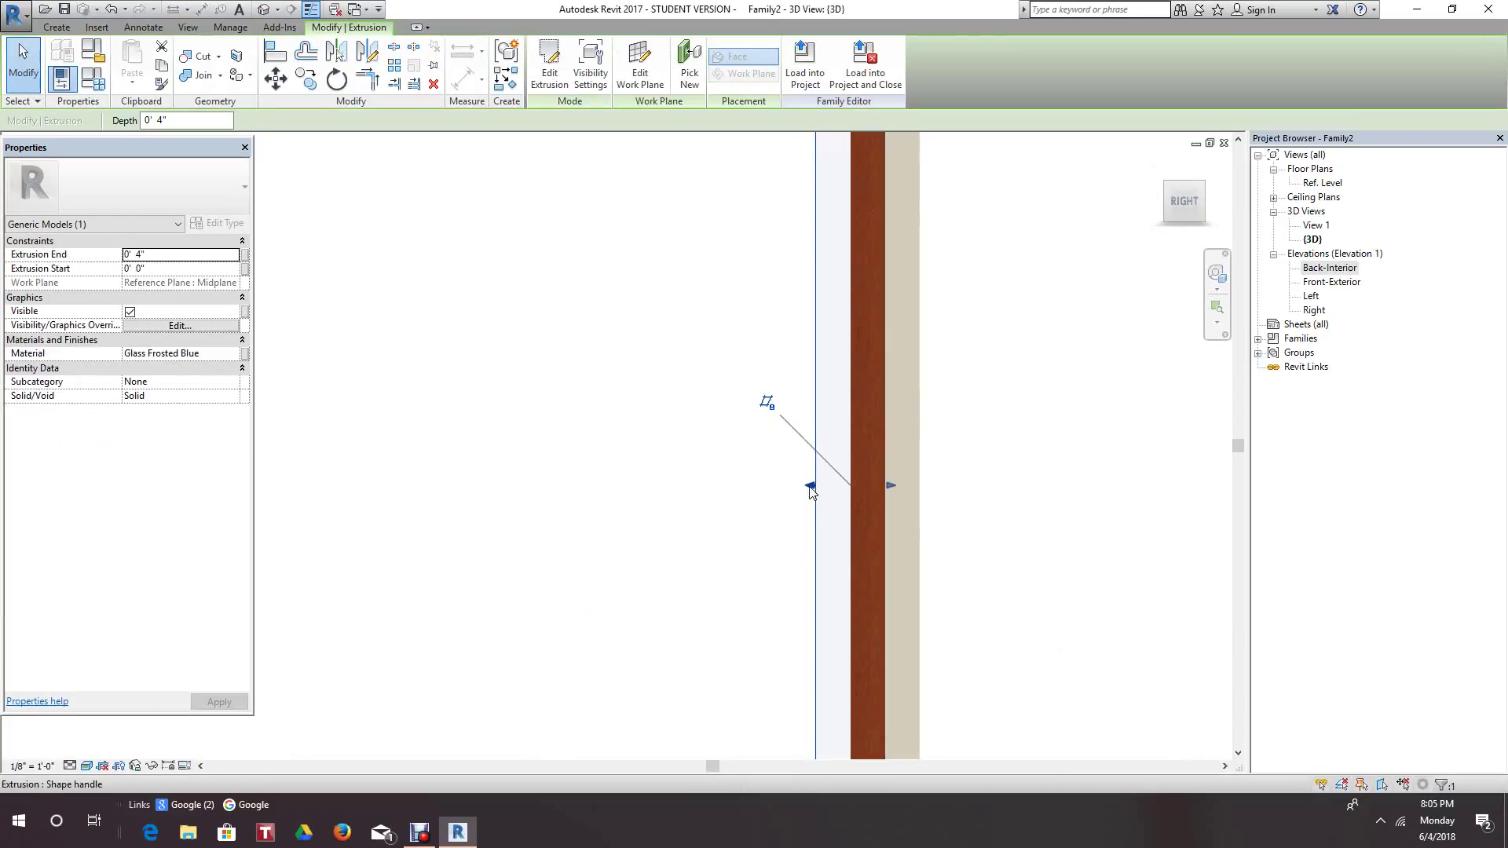
pyautogui.moveTo(813, 485); pyautogui.dragTo(868, 485)
pyautogui.click(1013, 469)
pyautogui.scroll(-3, 998, 424)
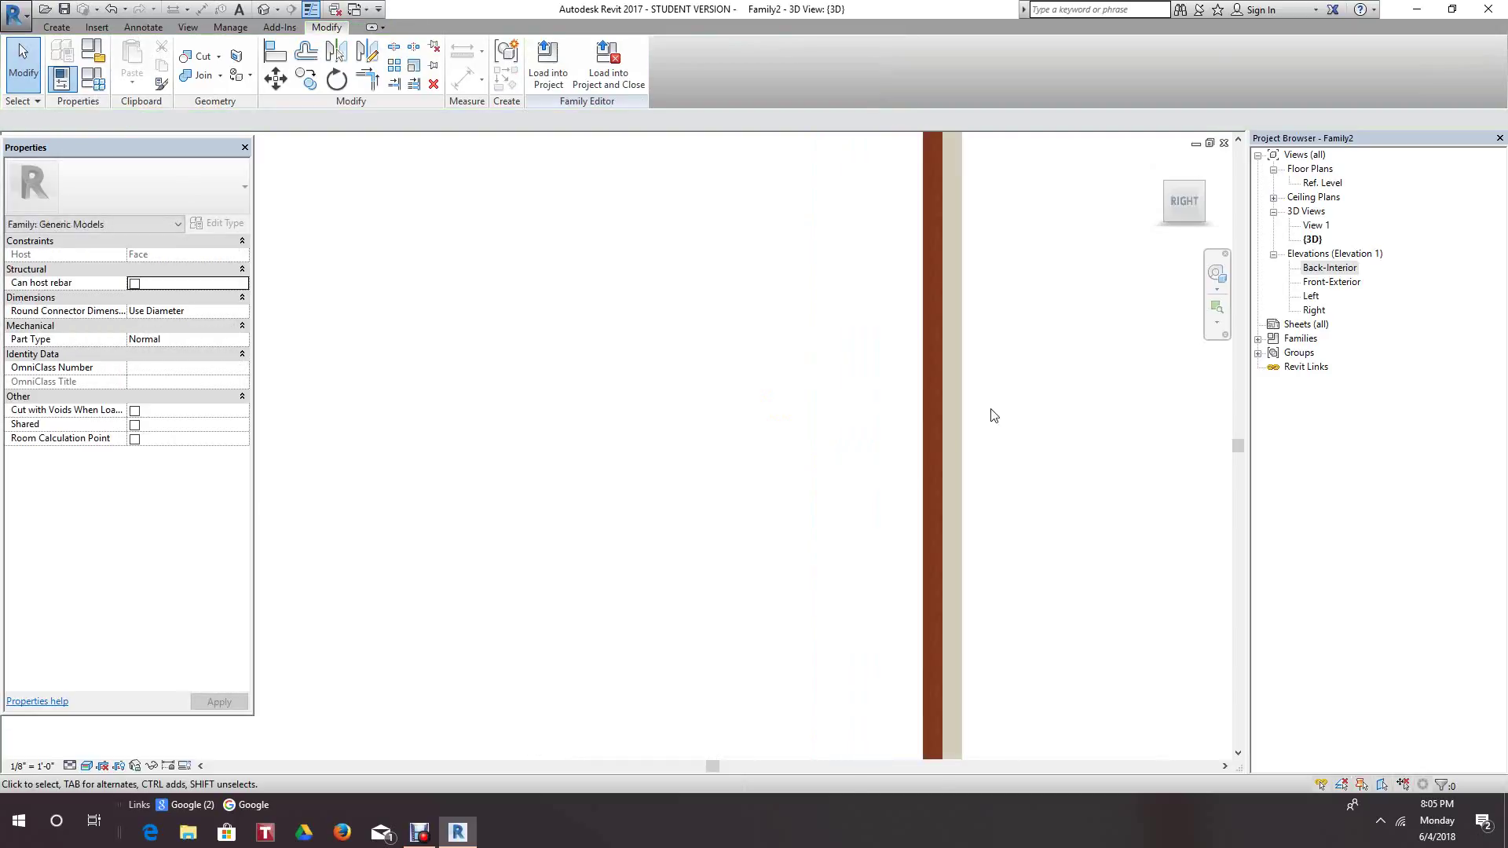
pyautogui.moveTo(1177, 214); pyautogui.dragTo(1066, 253)
pyautogui.scroll(-5, 555, 320)
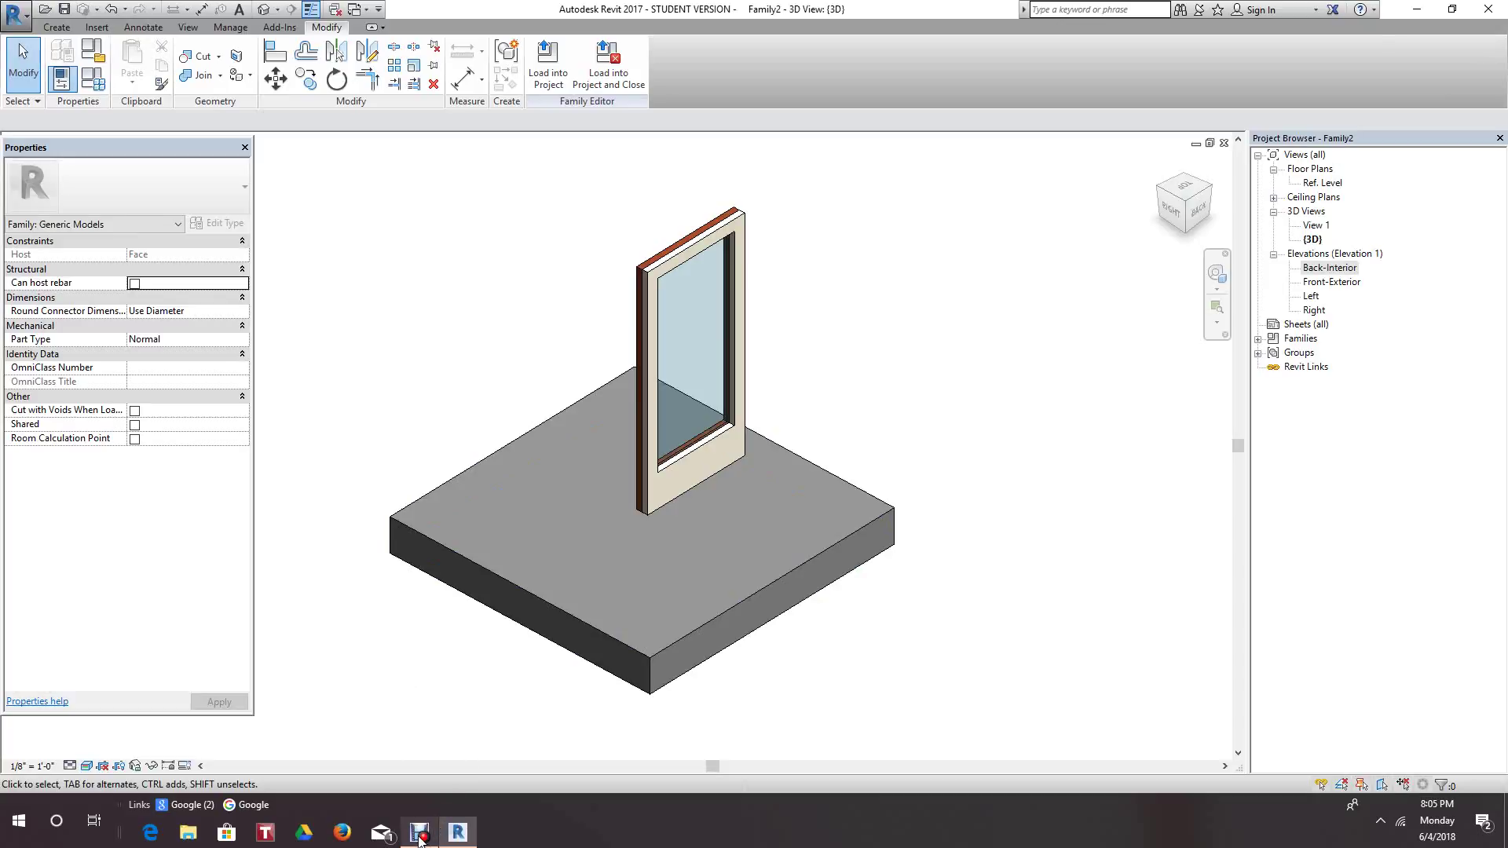
pyautogui.moveTo(420, 839)
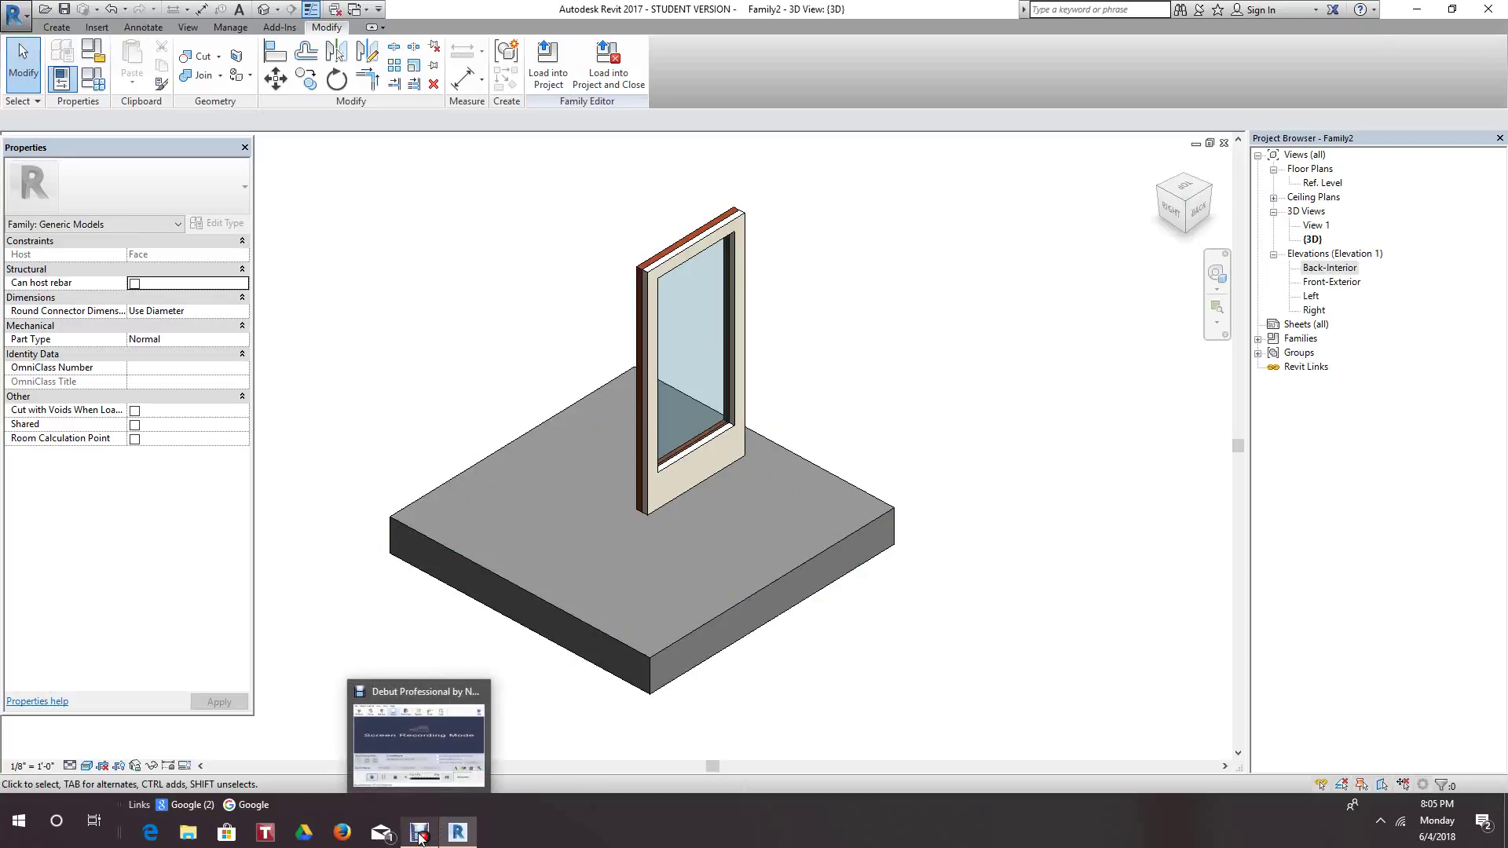
pyautogui.click(420, 838)
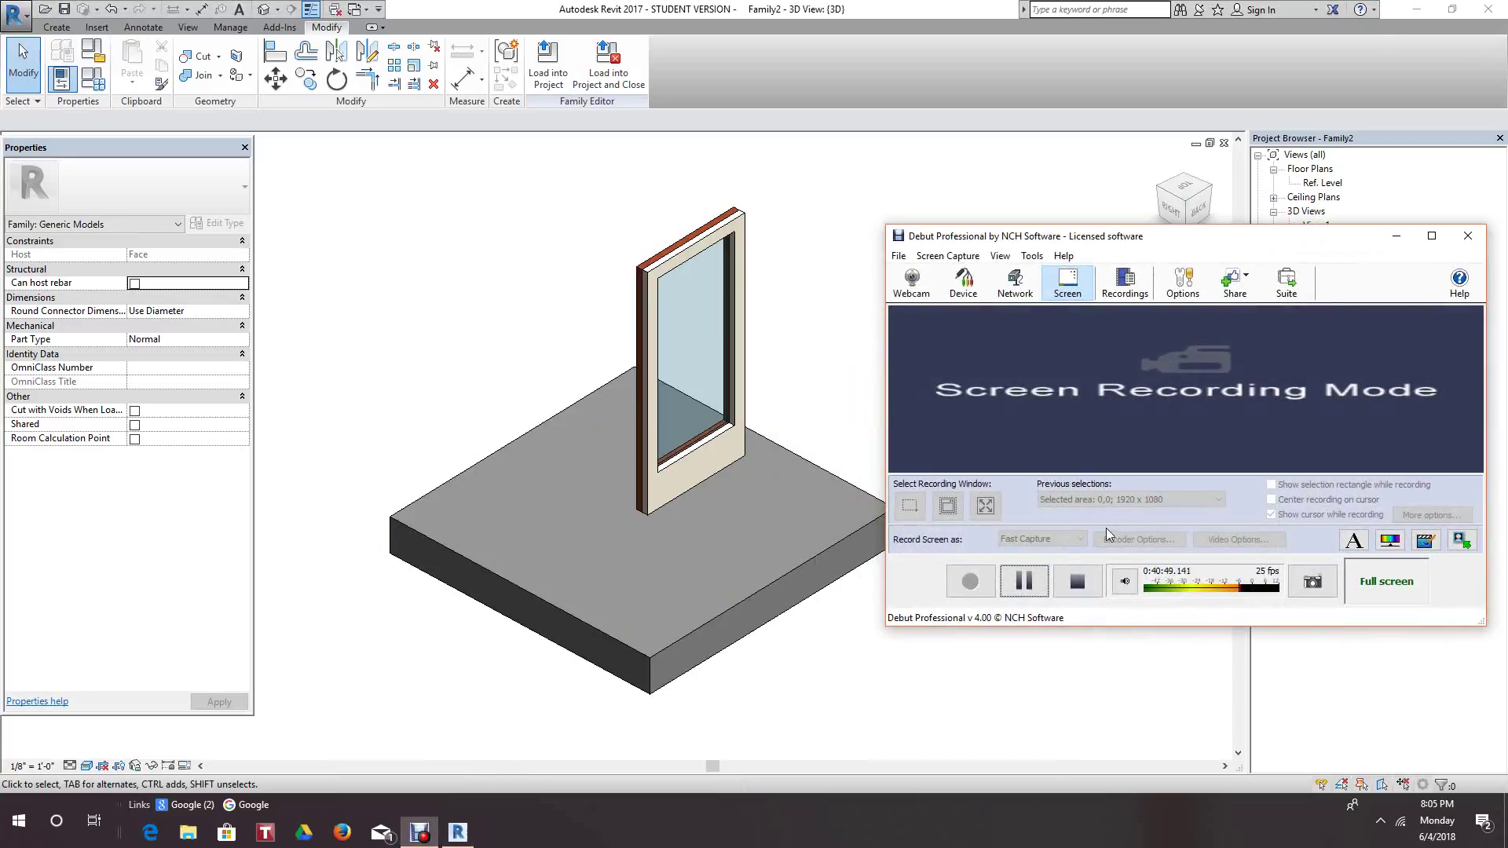